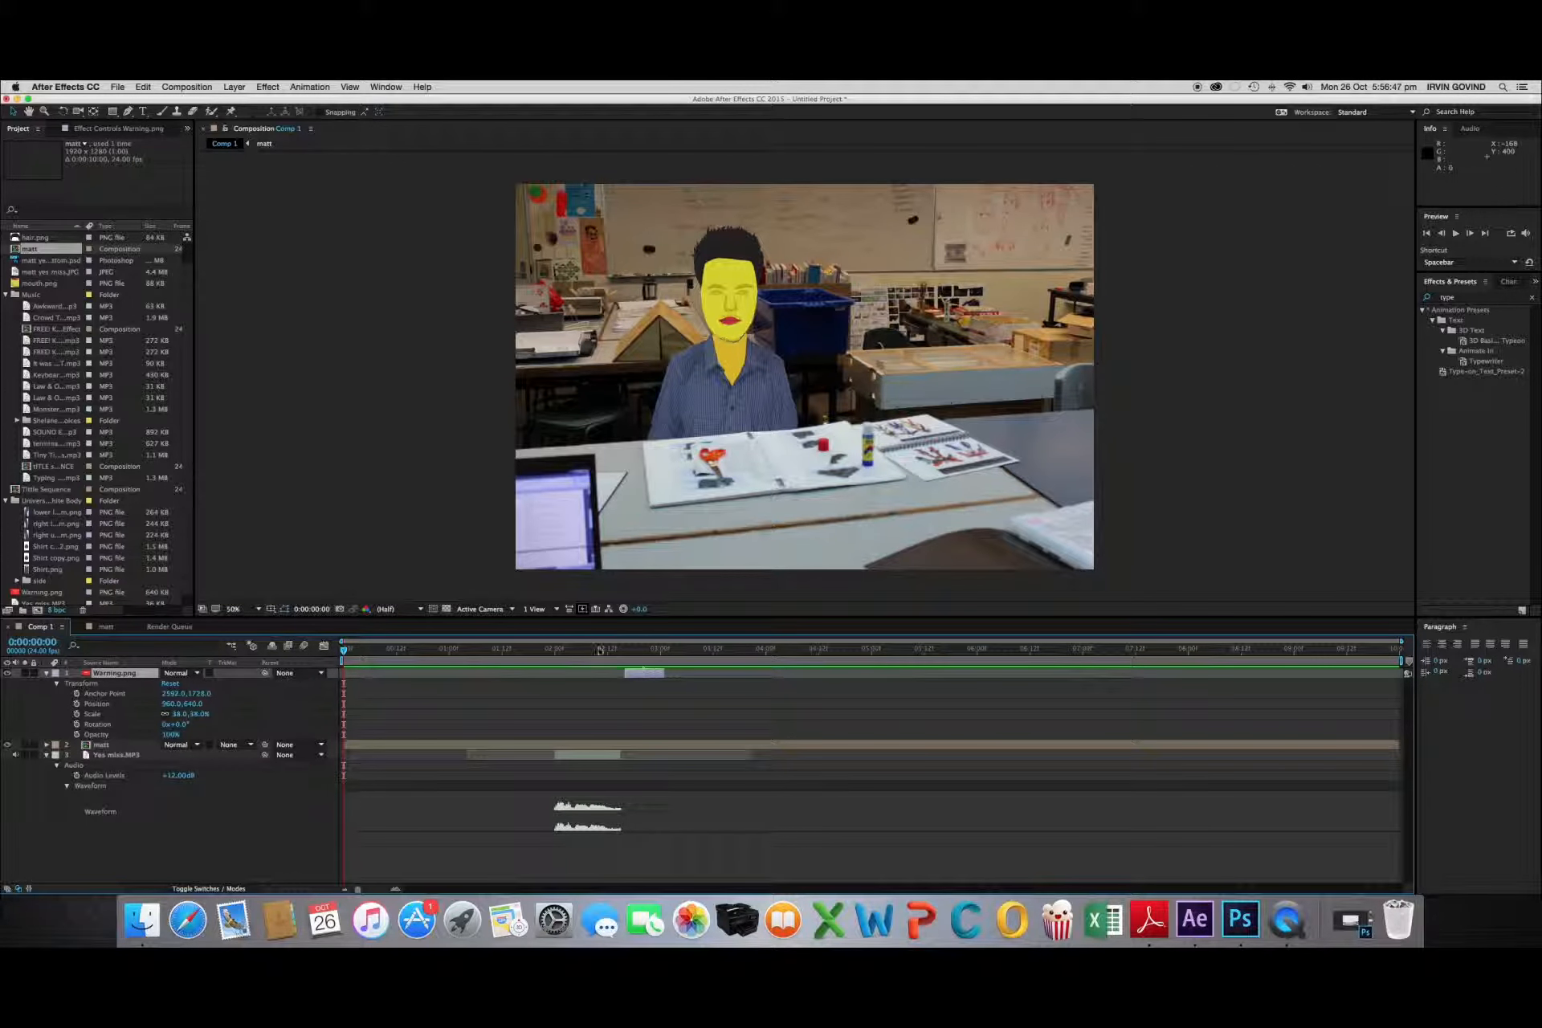
Scrub through the Comp 1 timeline and play back the finished character animation
{"action": "left_click", "coordinate": [634, 649]}
{"action": "left_click_drag", "start_coordinate": [656, 654], "coordinate": [245, 607]}
{"action": "key", "text": "space"}
{"action": "key", "text": "space"}
Create a new 1920 x 1280 px composition at 24 fps with a duration of 0:00:10:00
{"action": "left_click", "coordinate": [117, 87]}
{"action": "left_click", "coordinate": [194, 101]}
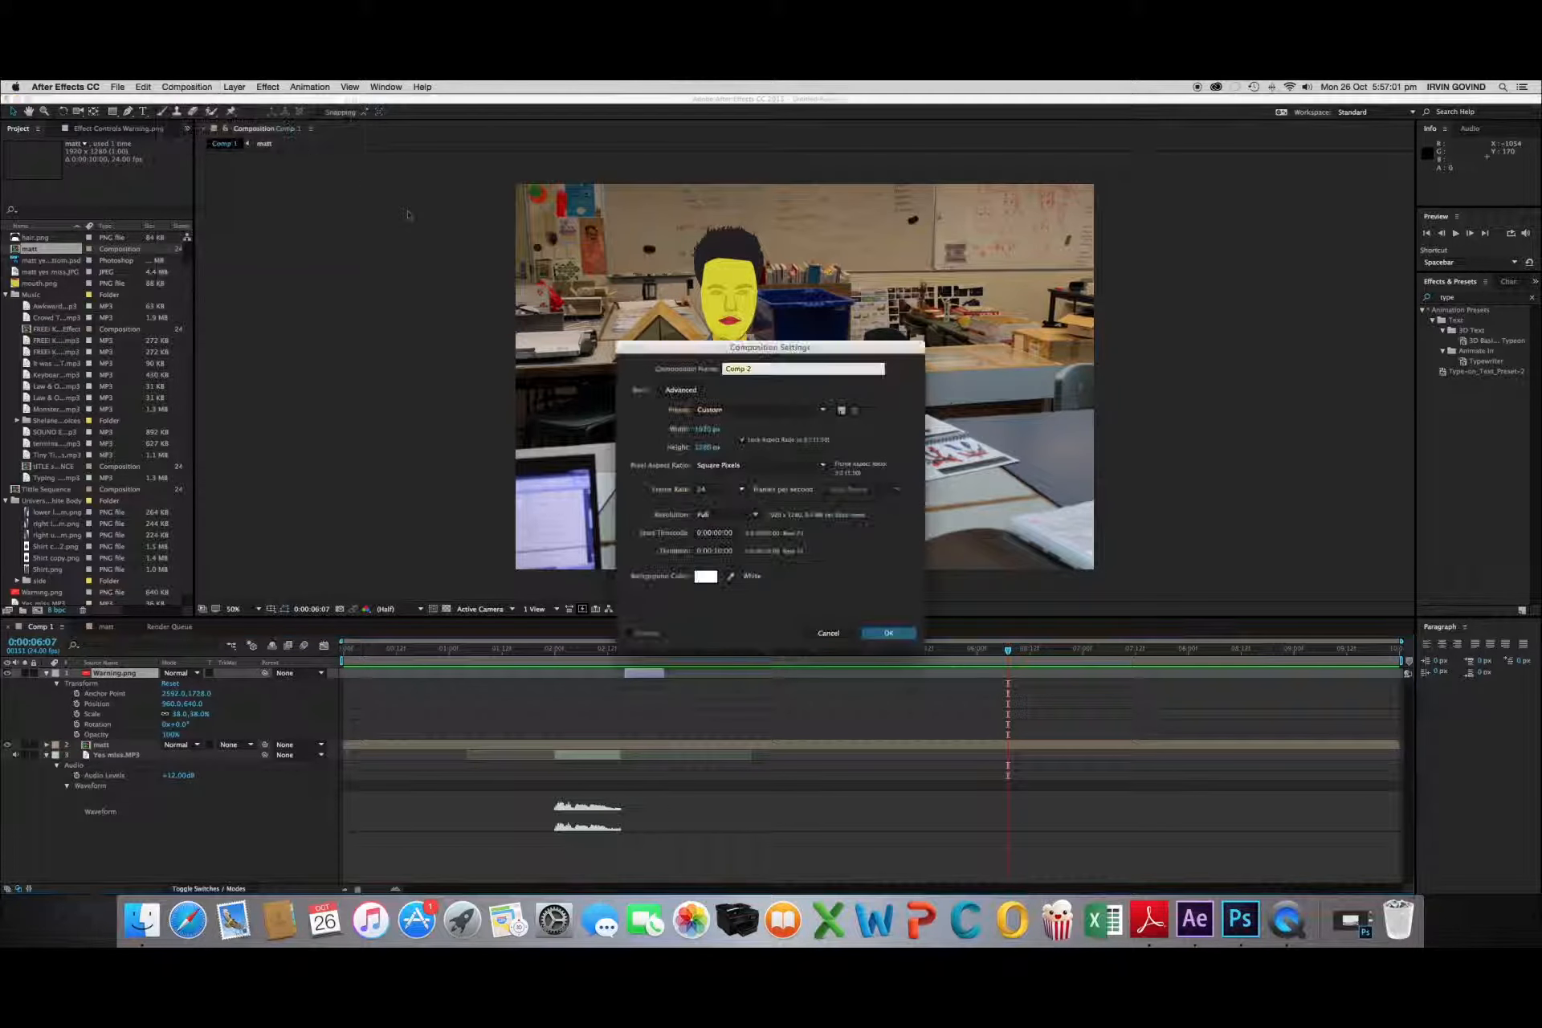
{"action": "left_click", "coordinate": [887, 632]}
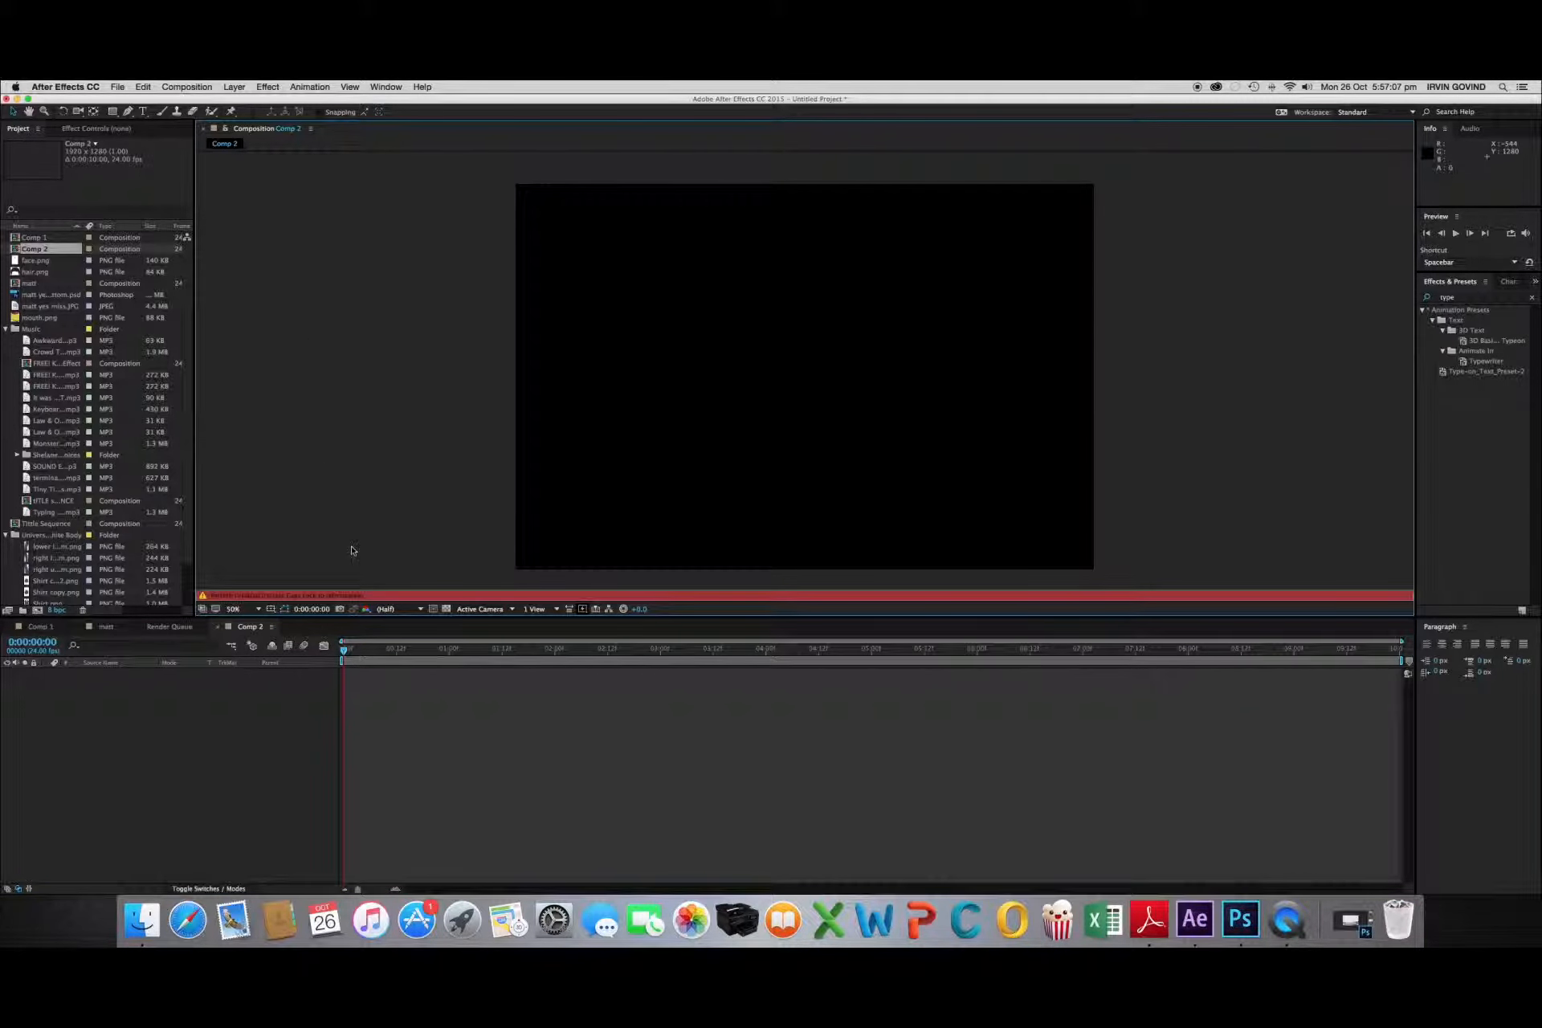
Close the timelines of Comp 2 and matt as well as the Render Queue, keeping Comp 1 open
{"action": "left_click", "coordinate": [217, 627]}
{"action": "left_click", "coordinate": [216, 629]}
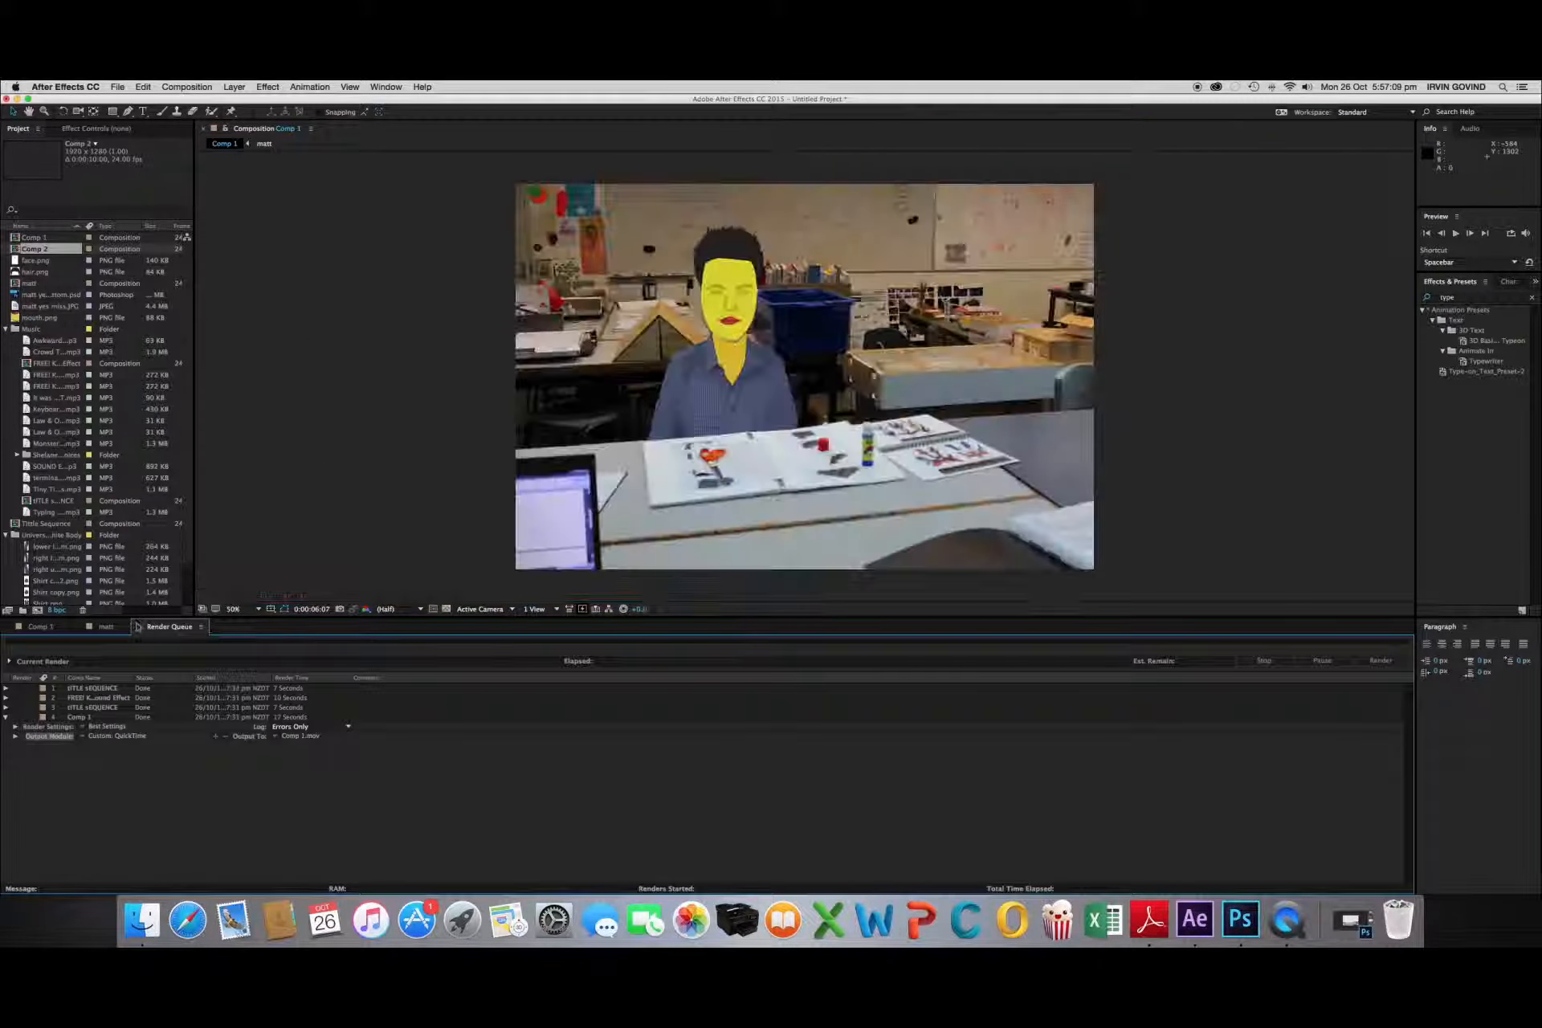
{"action": "left_click", "coordinate": [106, 626]}
{"action": "left_click", "coordinate": [79, 628]}
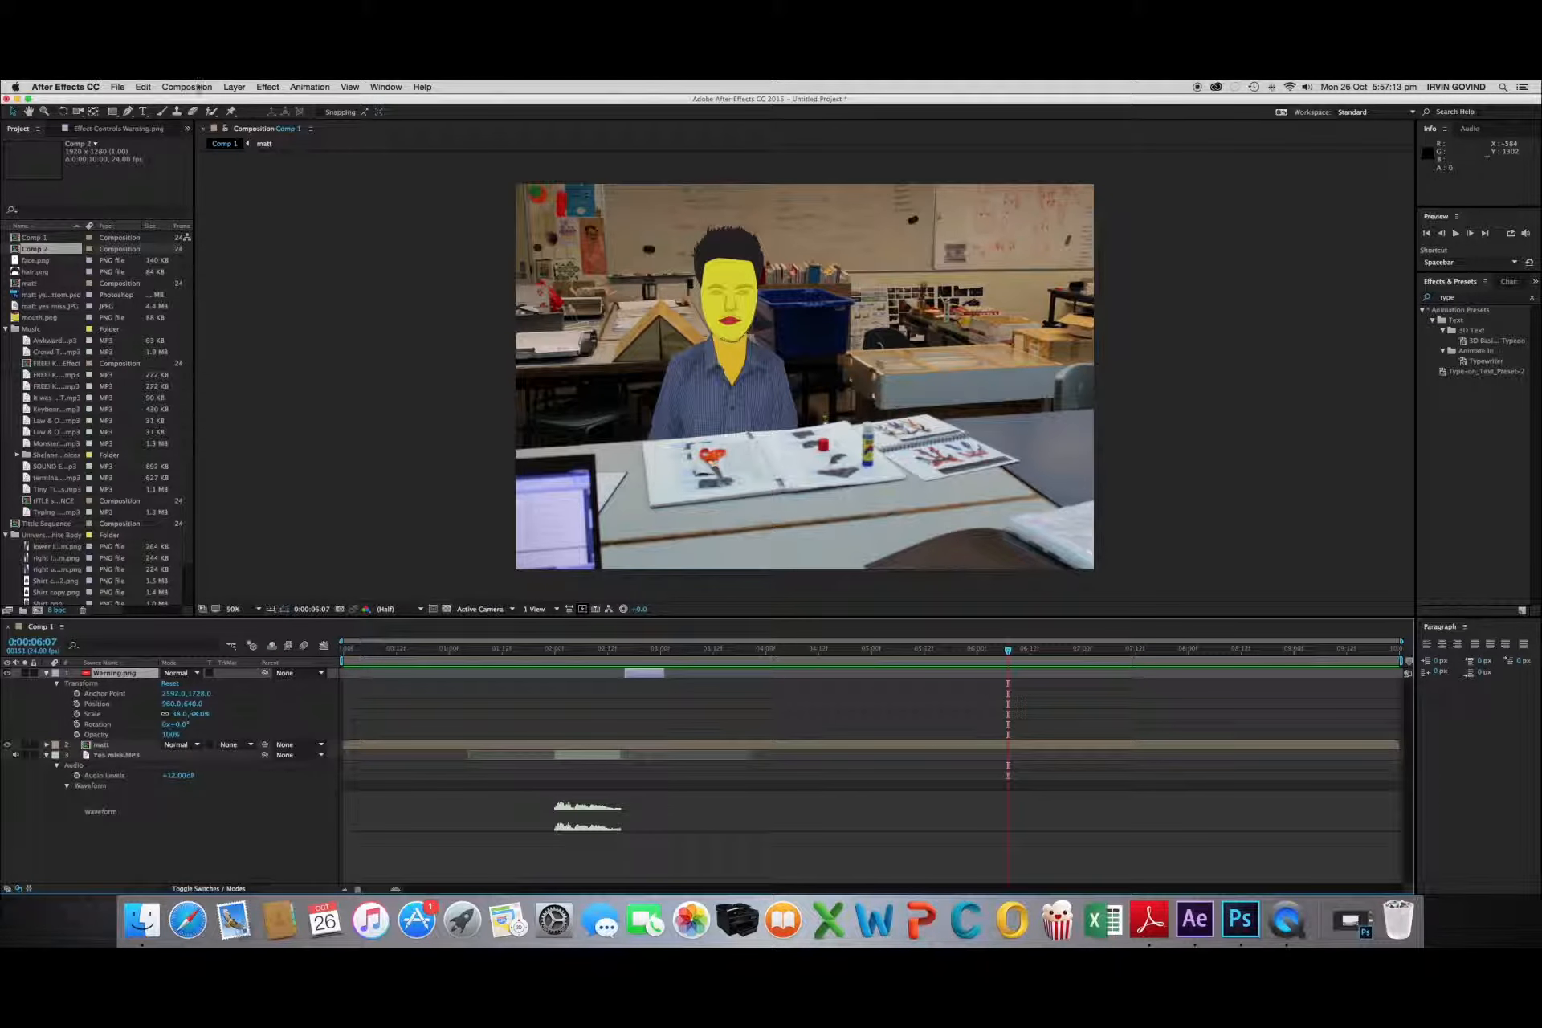
Create a 1920 x 1280 px, 24 fps, 10-second composition with a white background and re-enable display refresh
{"action": "left_click", "coordinate": [198, 86]}
{"action": "left_click", "coordinate": [201, 103]}
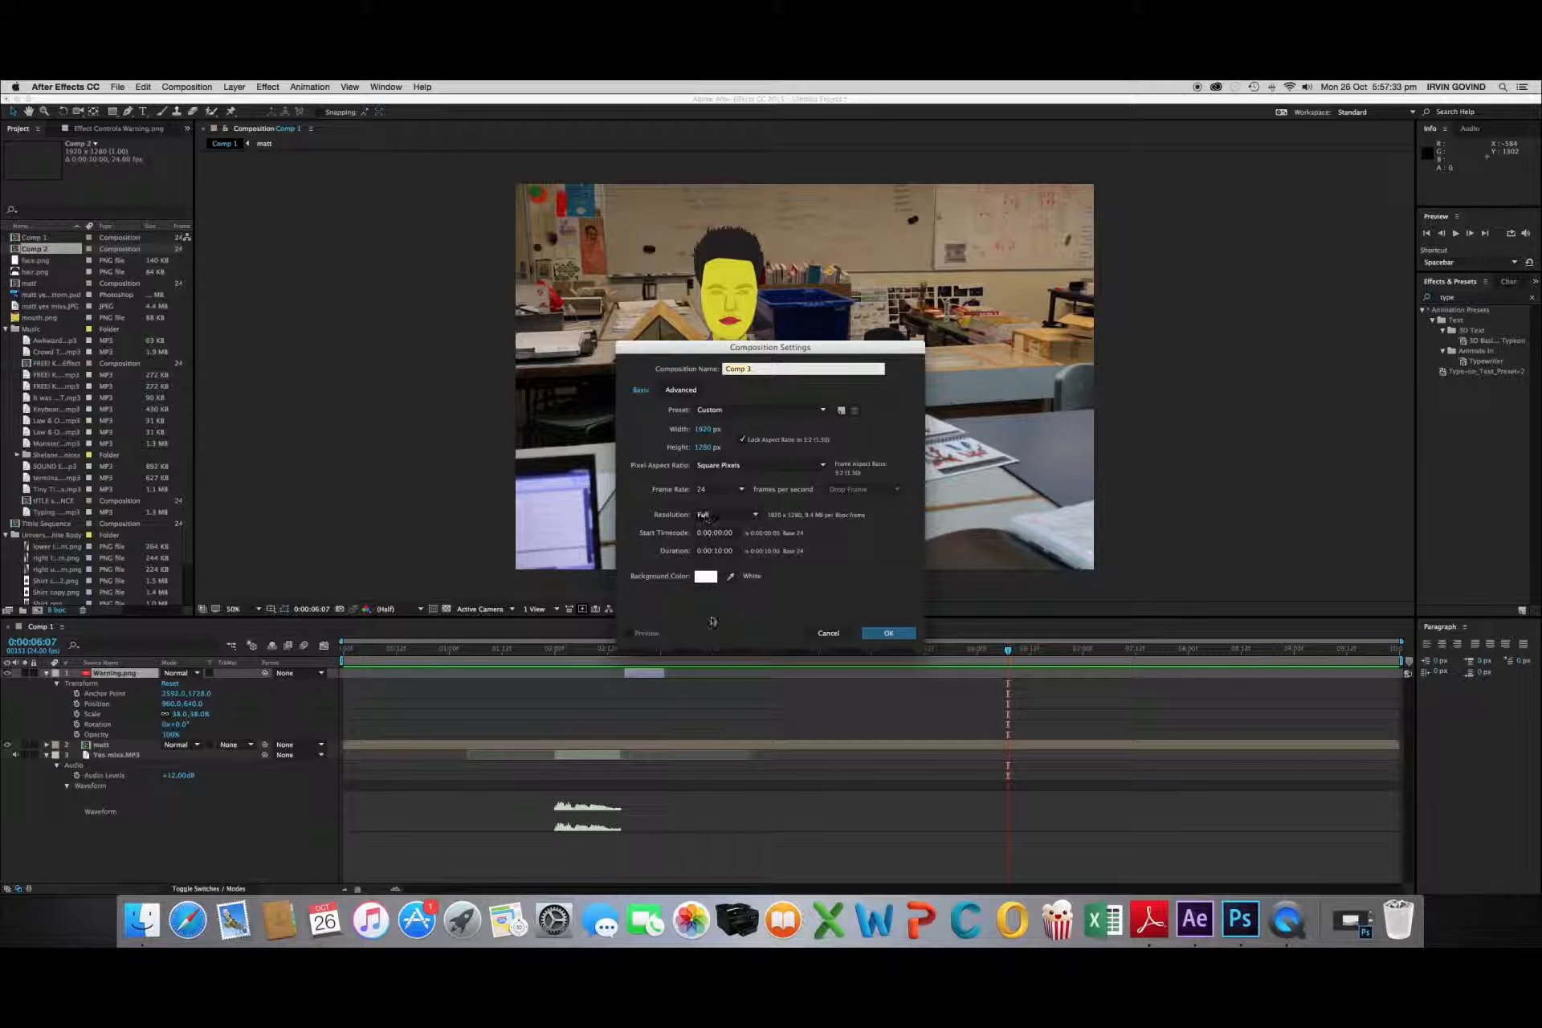
{"action": "left_click", "coordinate": [706, 576]}
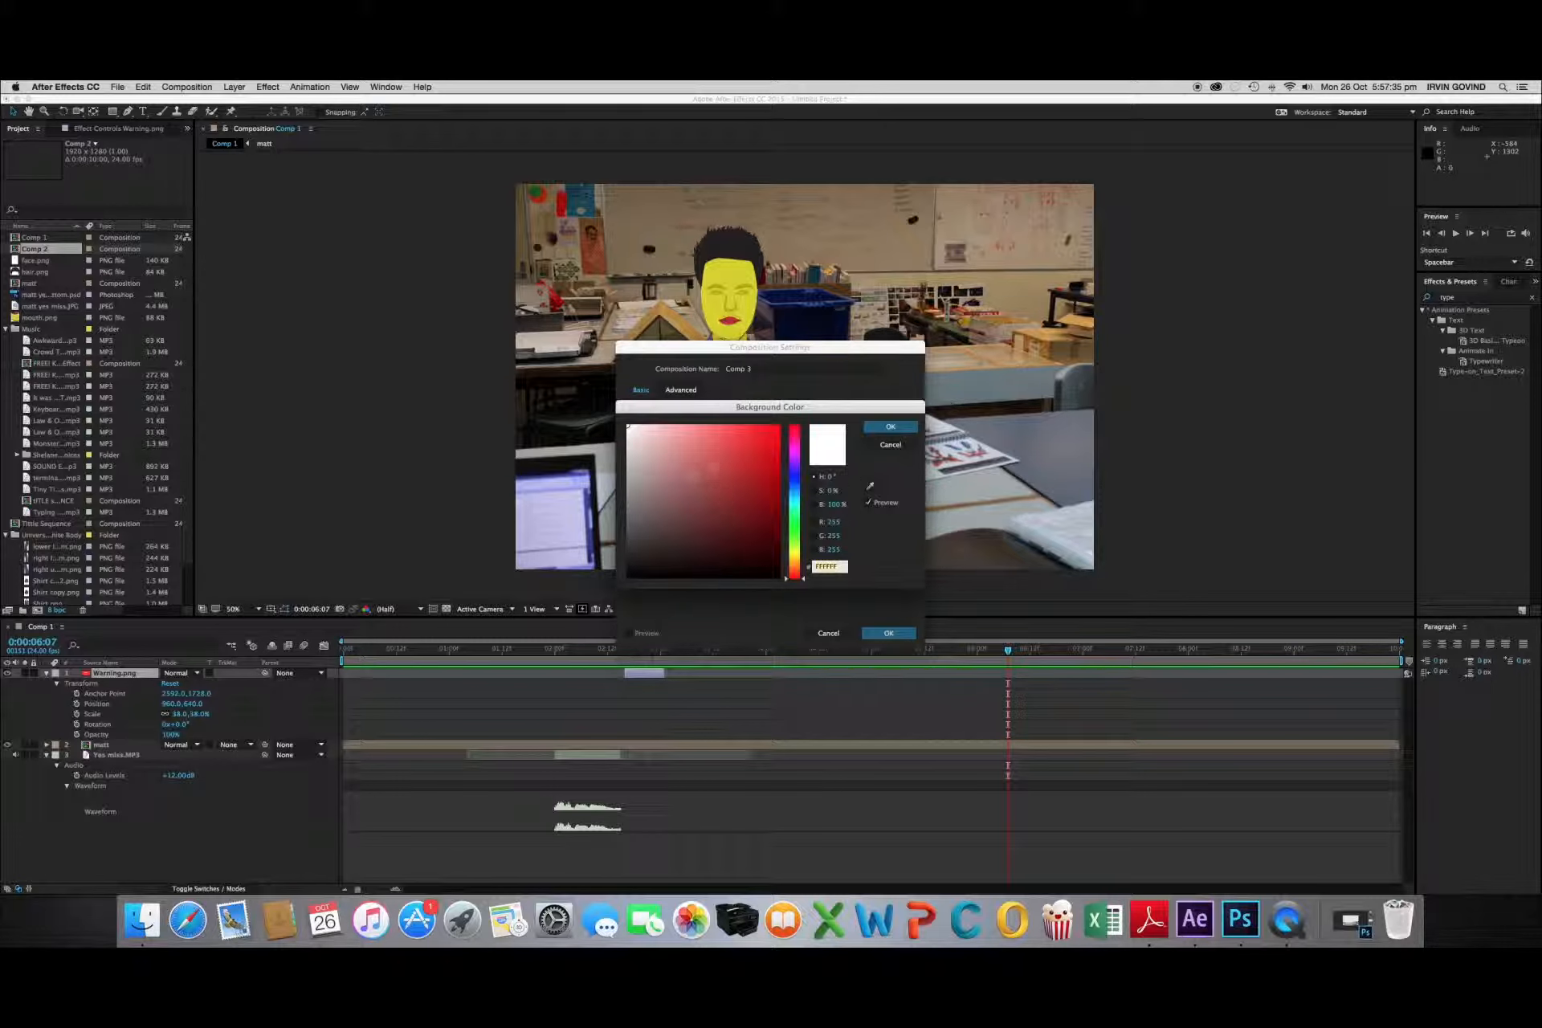
{"action": "mouse_move", "coordinate": [710, 466]}
{"action": "left_mouse_down"}
{"action": "mouse_move", "coordinate": [655, 554]}
{"action": "mouse_move", "coordinate": [633, 329]}
{"action": "left_mouse_up"}
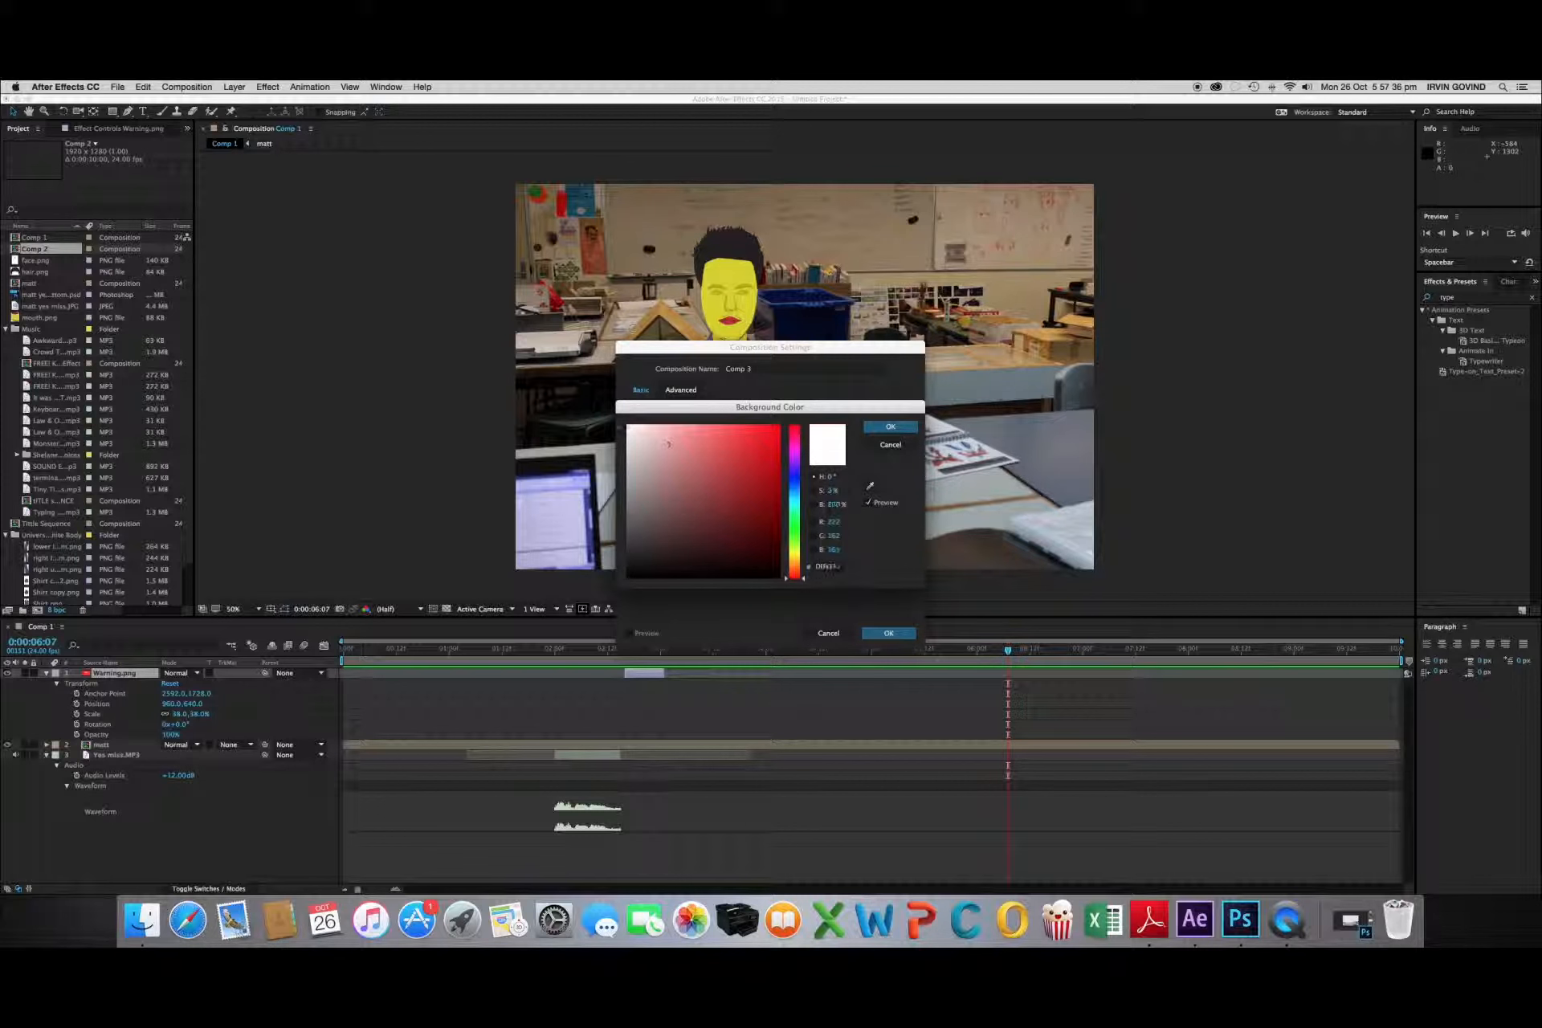
{"action": "left_click", "coordinate": [889, 426]}
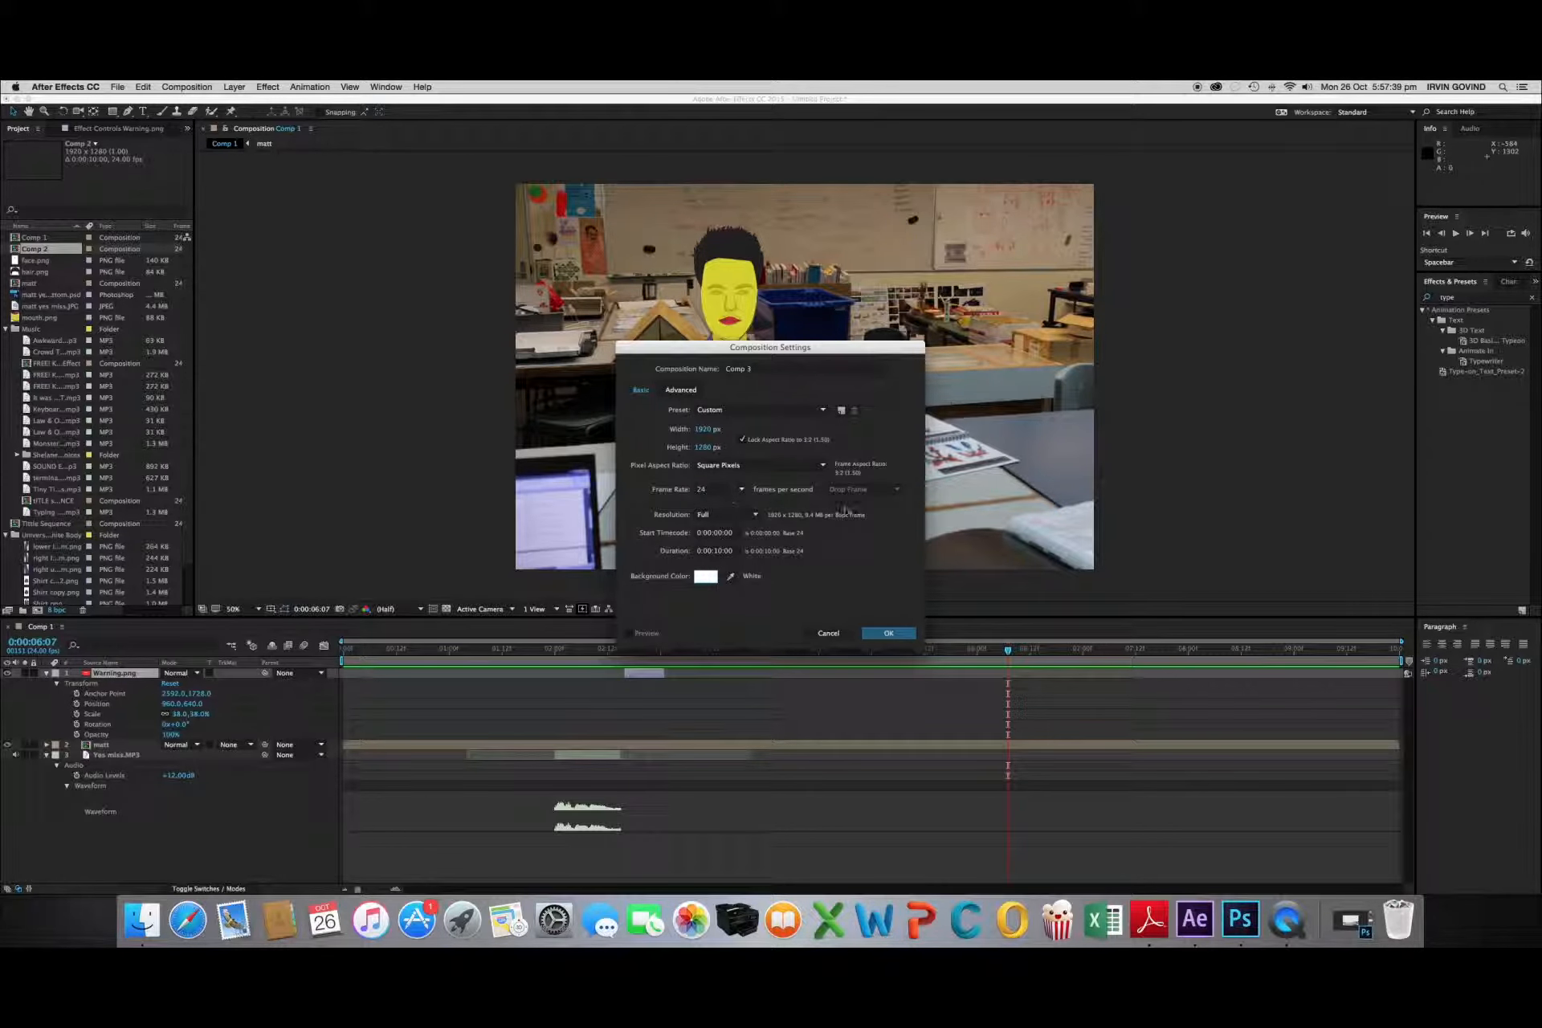
{"action": "left_click", "coordinate": [890, 635]}
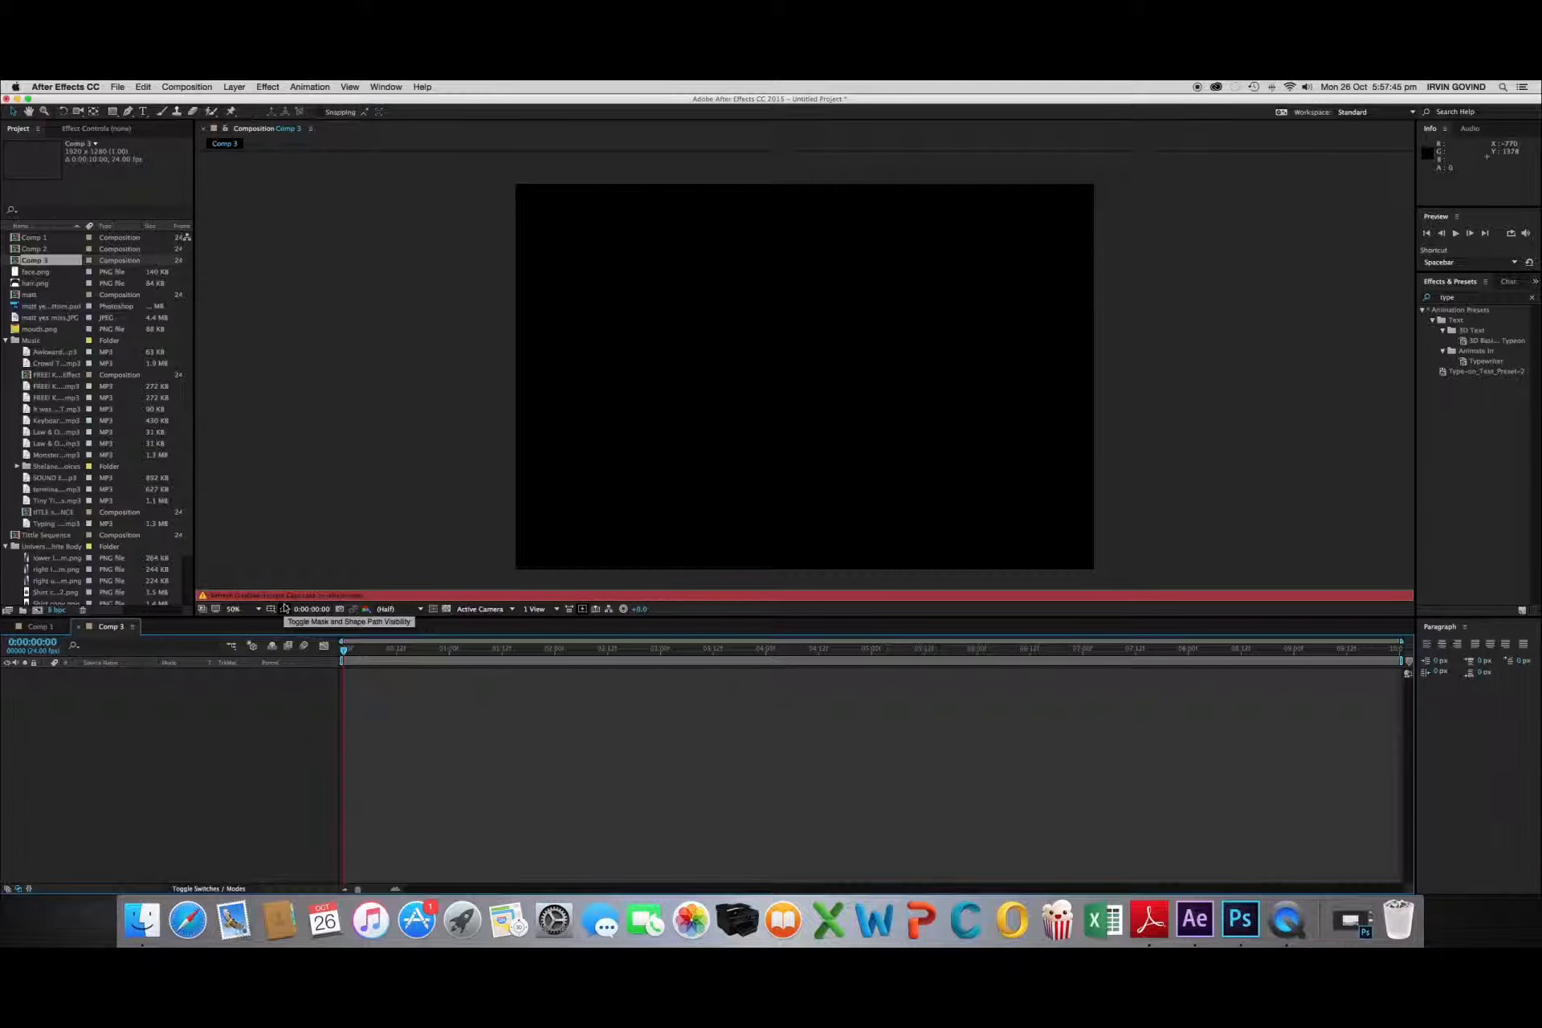
{"action": "key", "text": "Caps_Lock"}
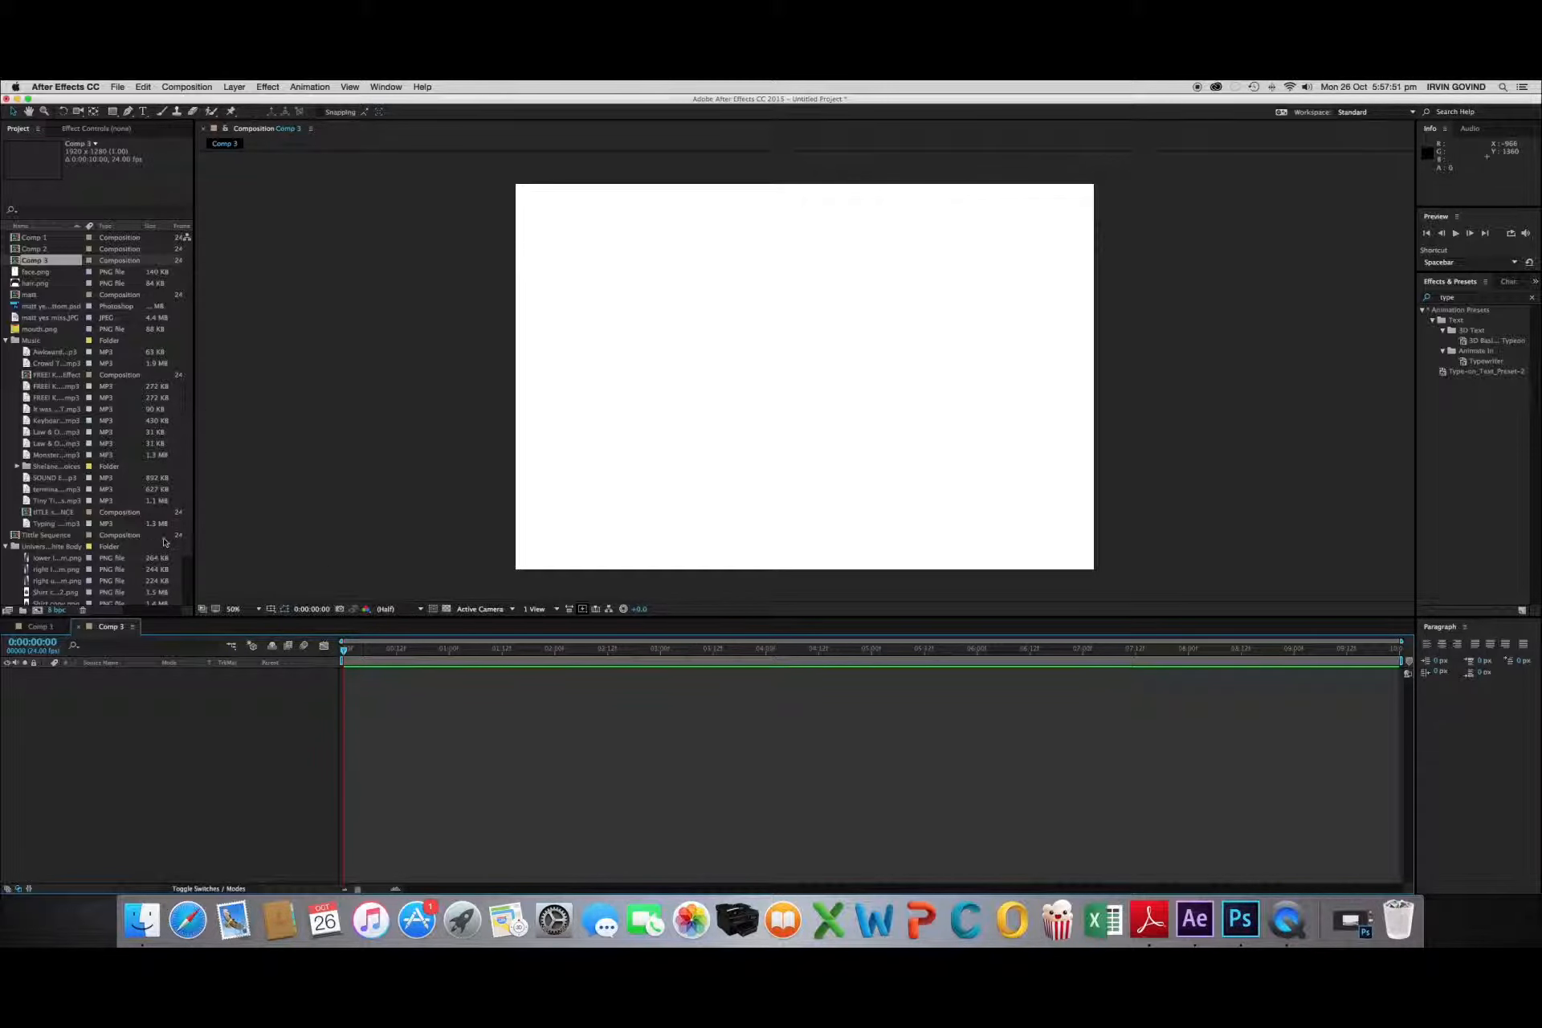
Switch to Photoshop, close the open document and open "matt yes miss.JPG" from the Scenes folder
{"action": "left_click", "coordinate": [1240, 920]}
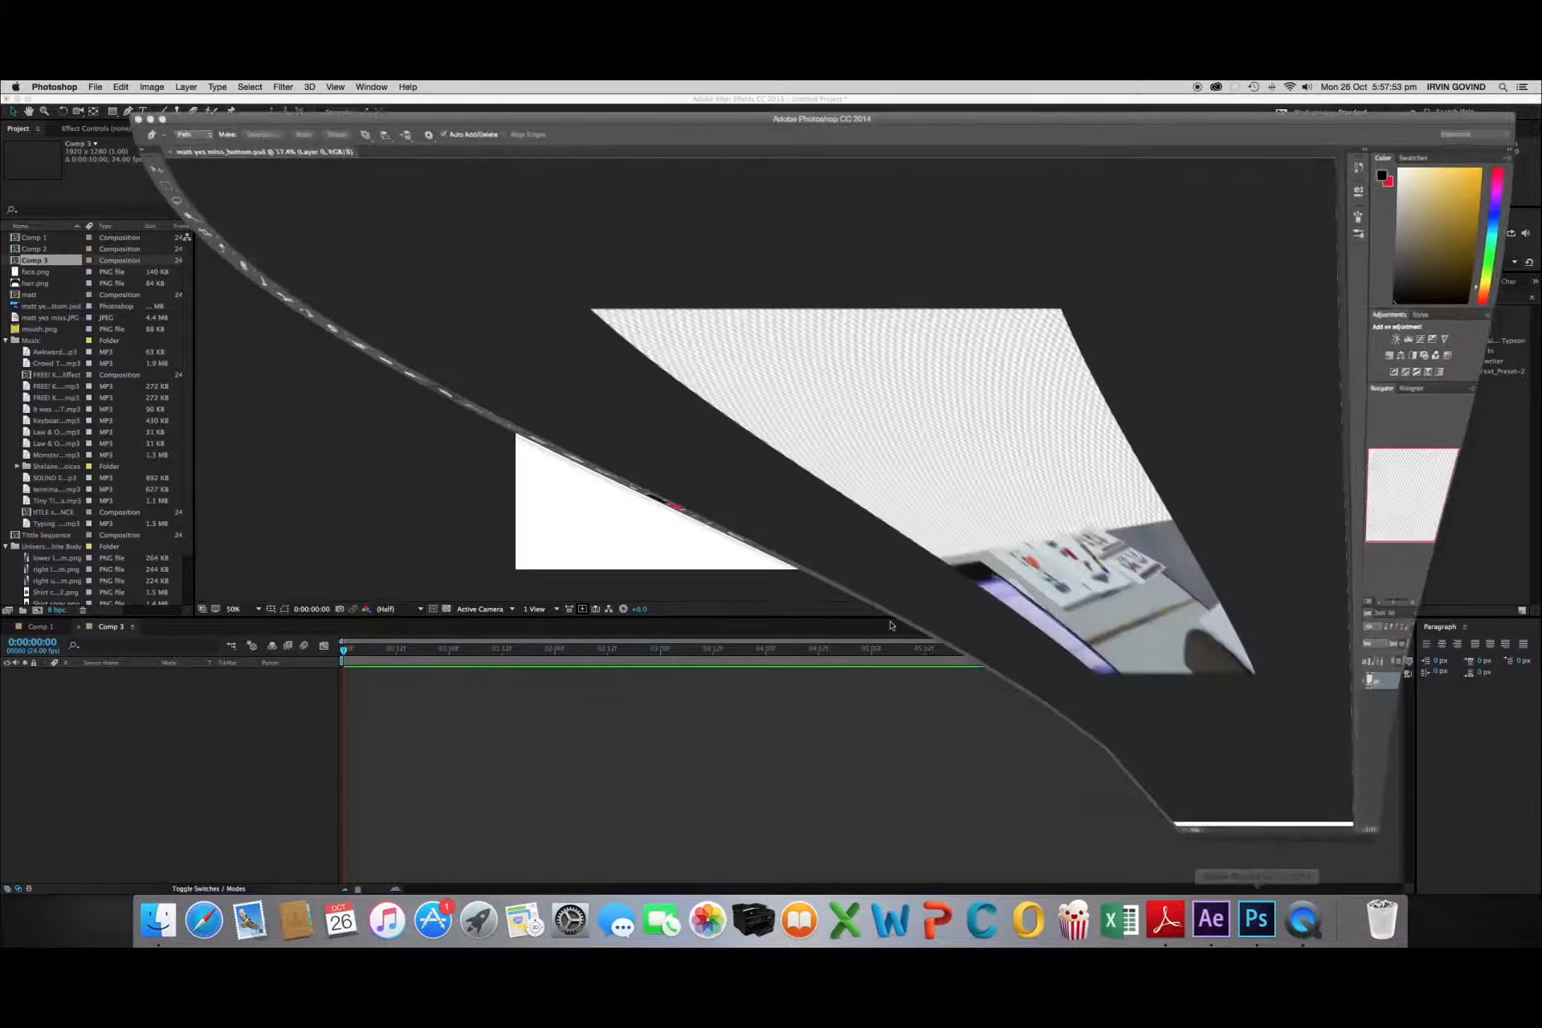
{"action": "left_click", "coordinate": [160, 147]}
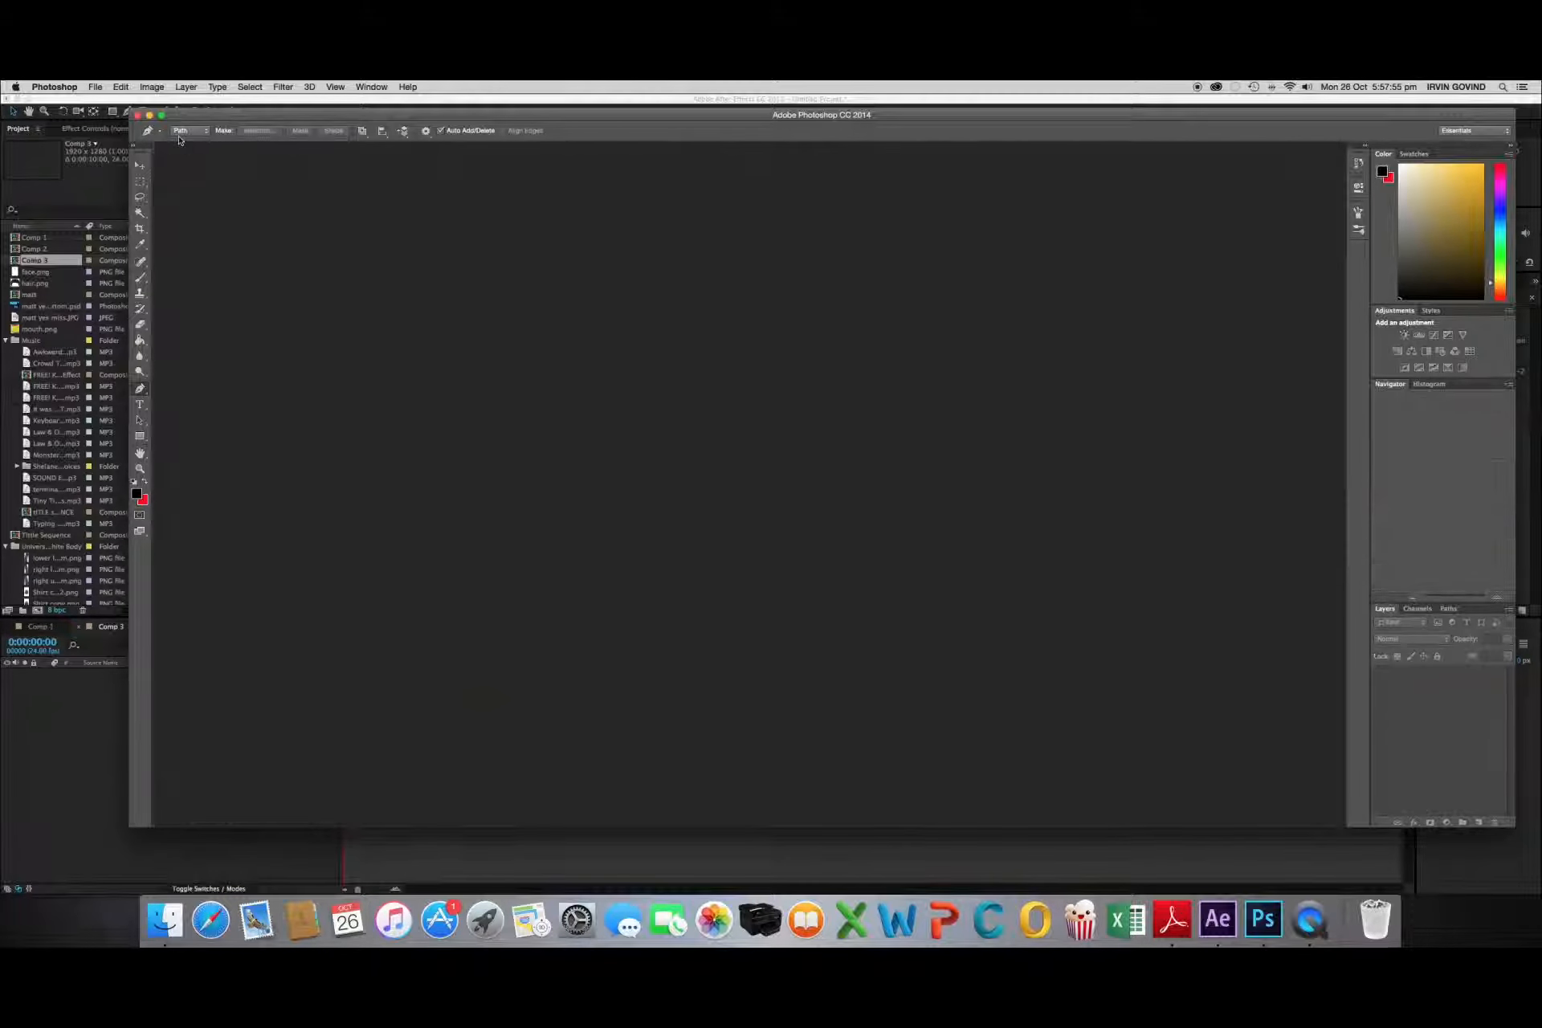
{"action": "left_click", "coordinate": [95, 87]}
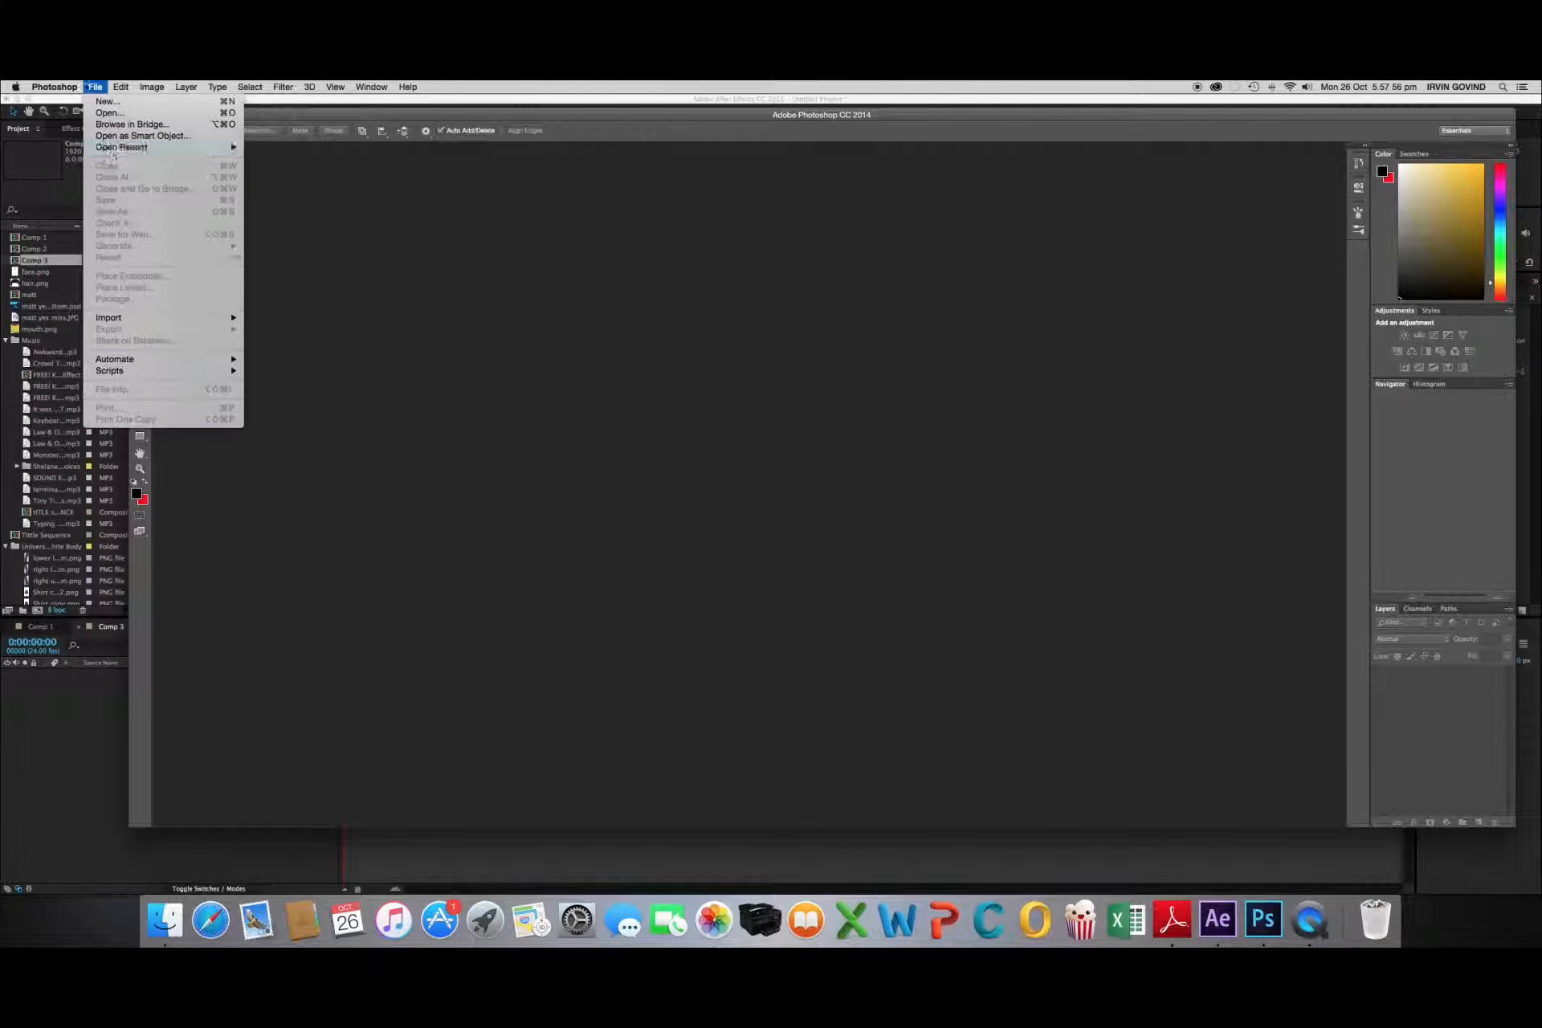
{"action": "left_click", "coordinate": [108, 113]}
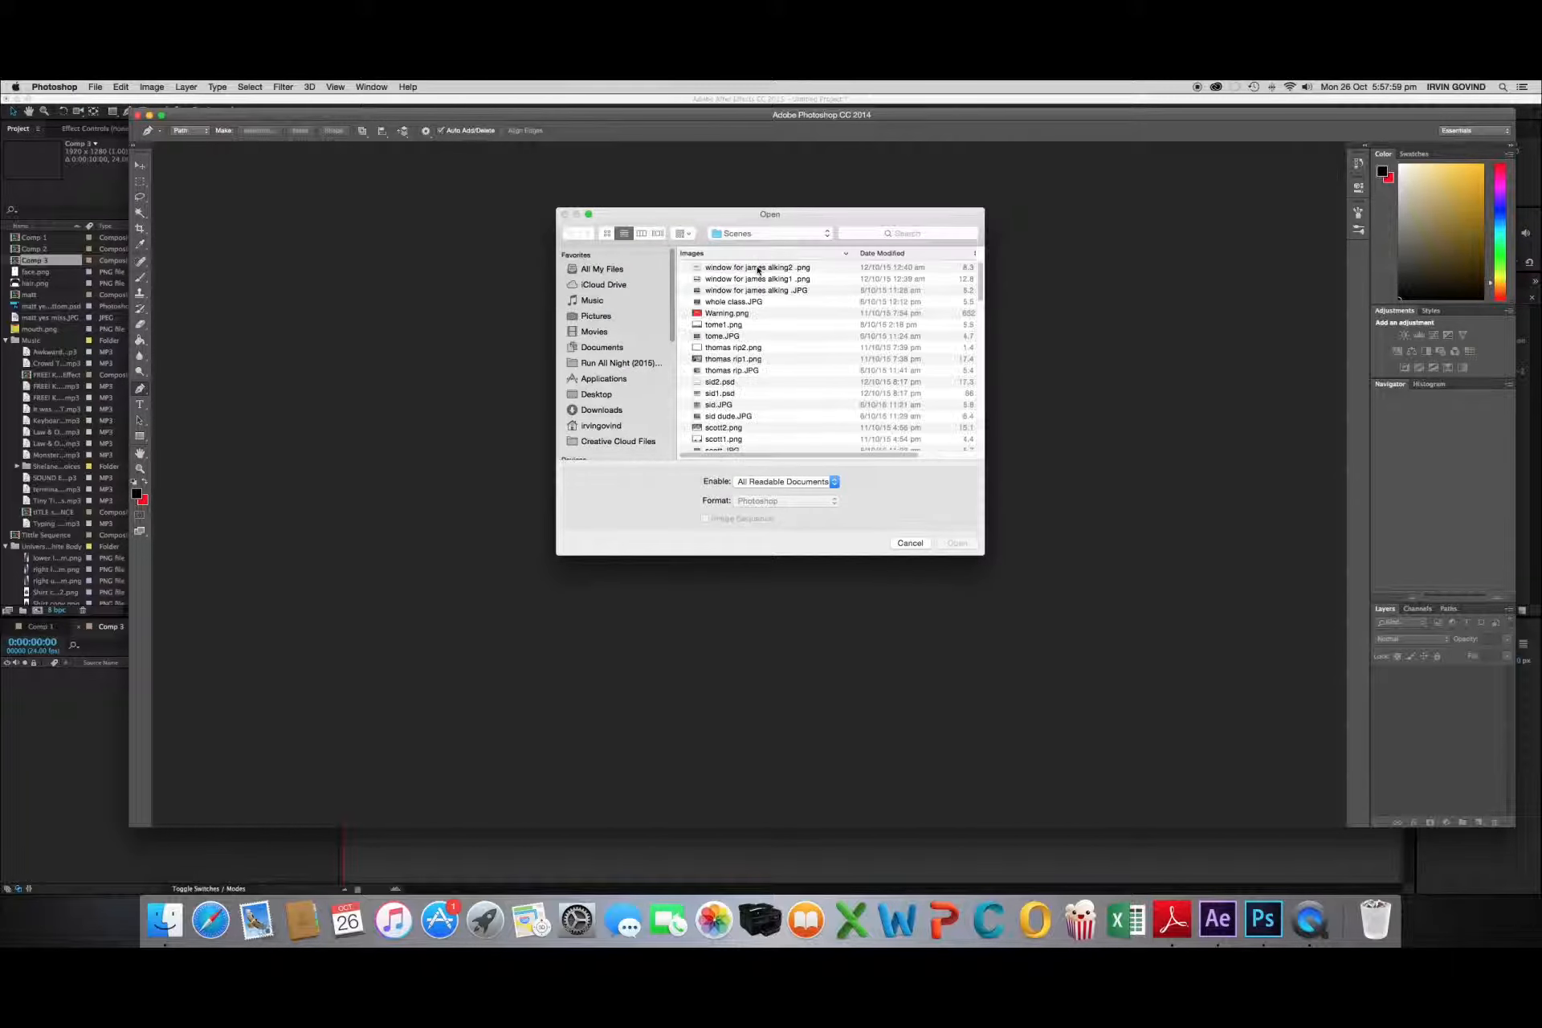
{"action": "scroll", "coordinate": [752, 388], "scroll_direction": "down", "scroll_amount": 10}
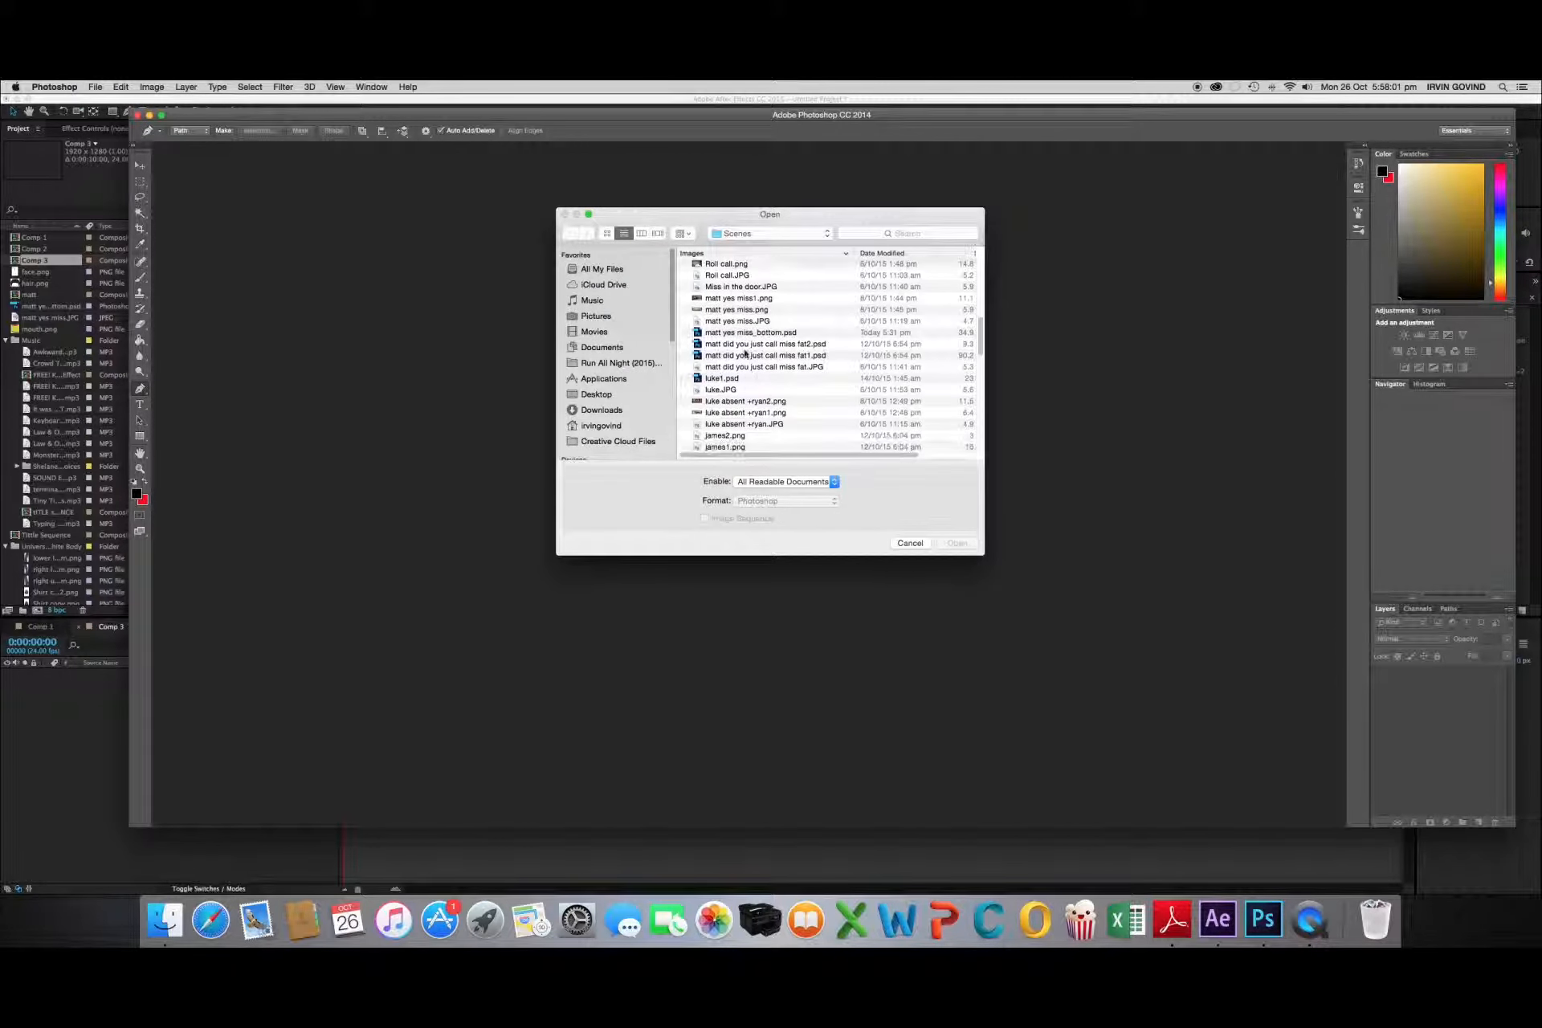
{"action": "left_click", "coordinate": [743, 322]}
{"action": "left_click", "coordinate": [952, 544]}
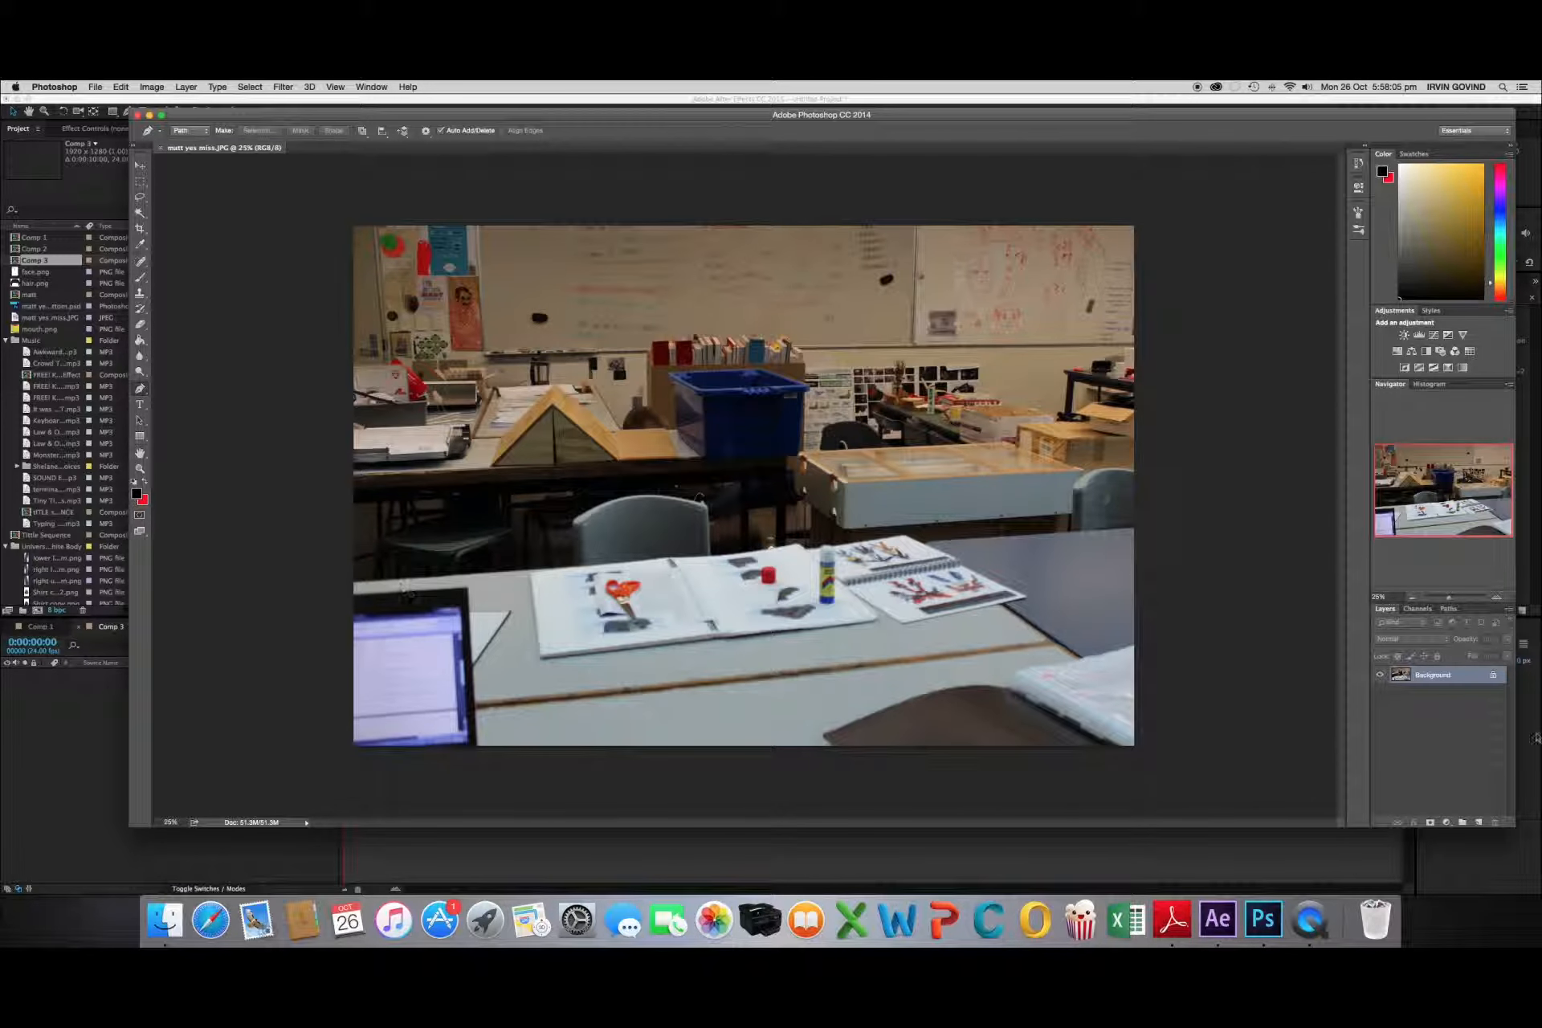
Unlock the photo's Background layer as a regular layer, keeping its layer style settings at default
{"action": "double_click", "coordinate": [1495, 678]}
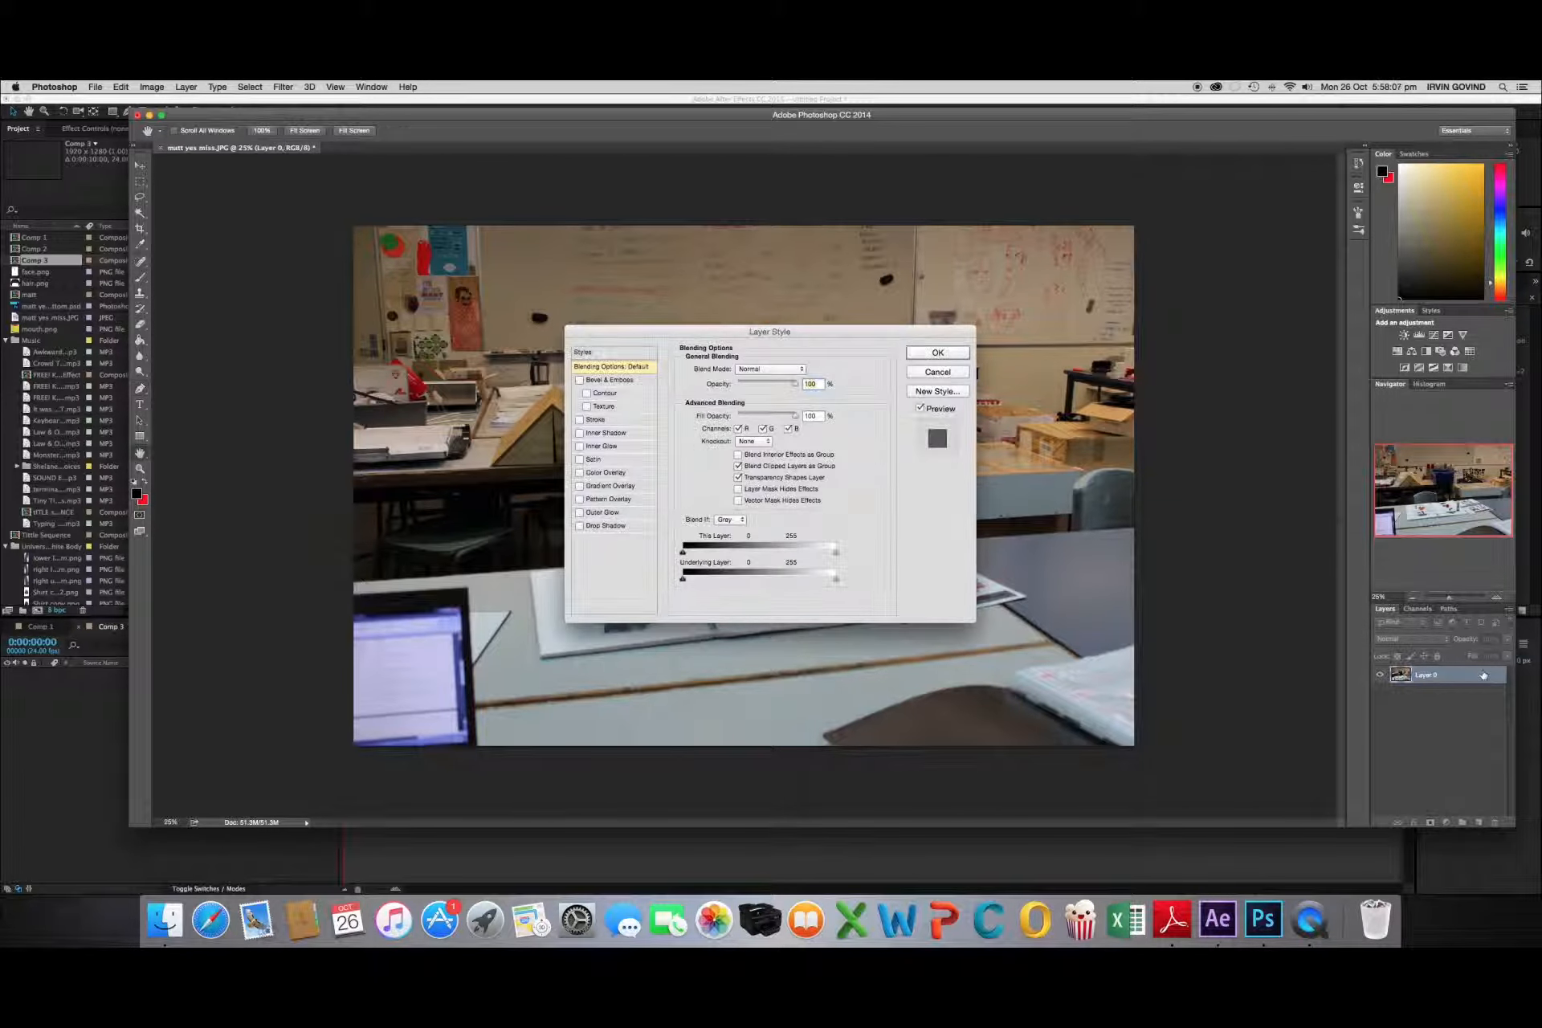
{"action": "left_click", "coordinate": [952, 355]}
Draw a Pen tool path along the far edge of the front table and around outside the photo's sides and lower edge
{"action": "left_click_drag", "start_coordinate": [1449, 598], "coordinate": [1457, 598]}
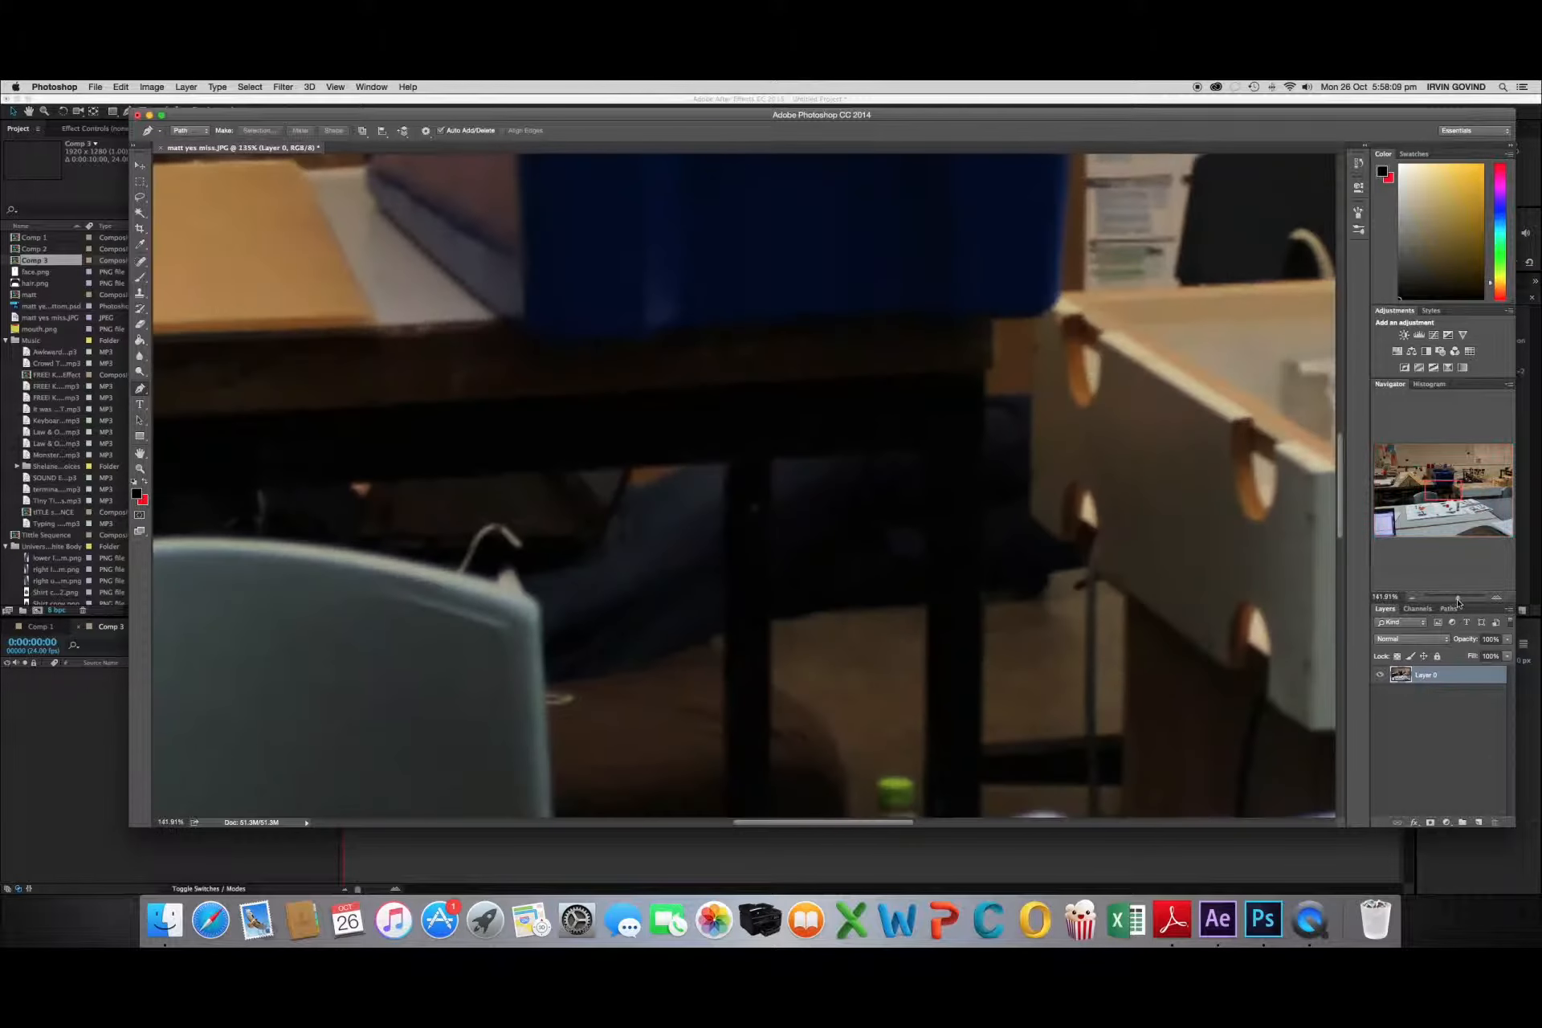
{"action": "left_click_drag", "start_coordinate": [1425, 492], "coordinate": [1295, 497]}
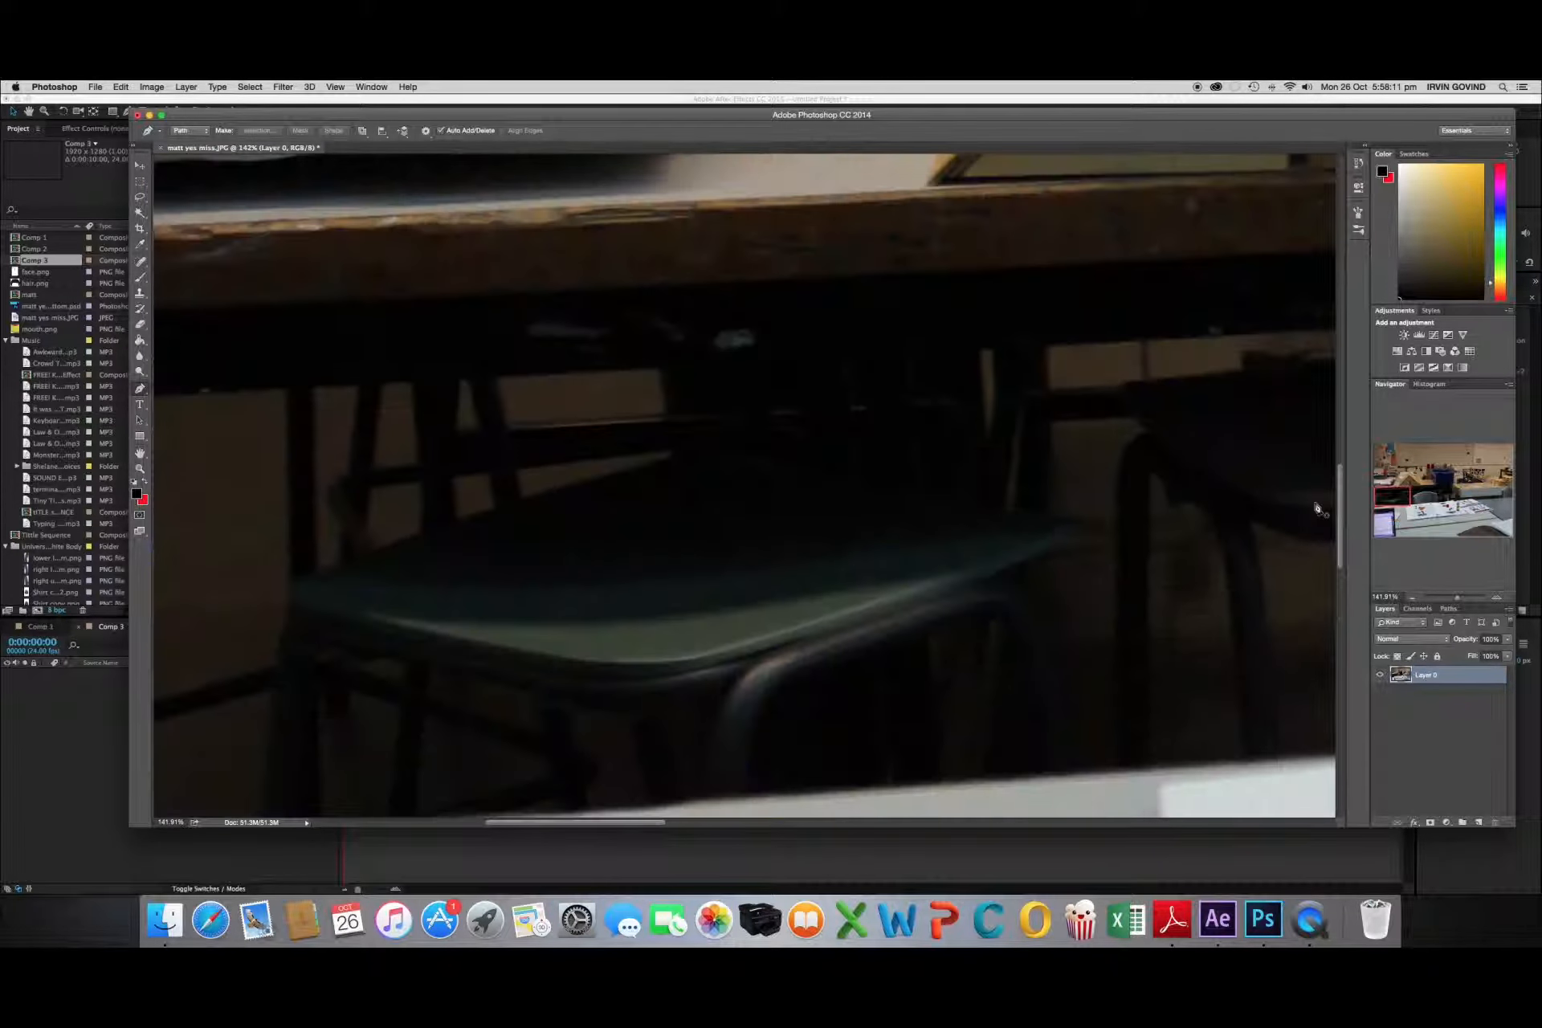
{"action": "mouse_move", "coordinate": [1458, 599]}
{"action": "left_mouse_down"}
{"action": "mouse_move", "coordinate": [1437, 599]}
{"action": "mouse_move", "coordinate": [1450, 602]}
{"action": "left_mouse_up"}
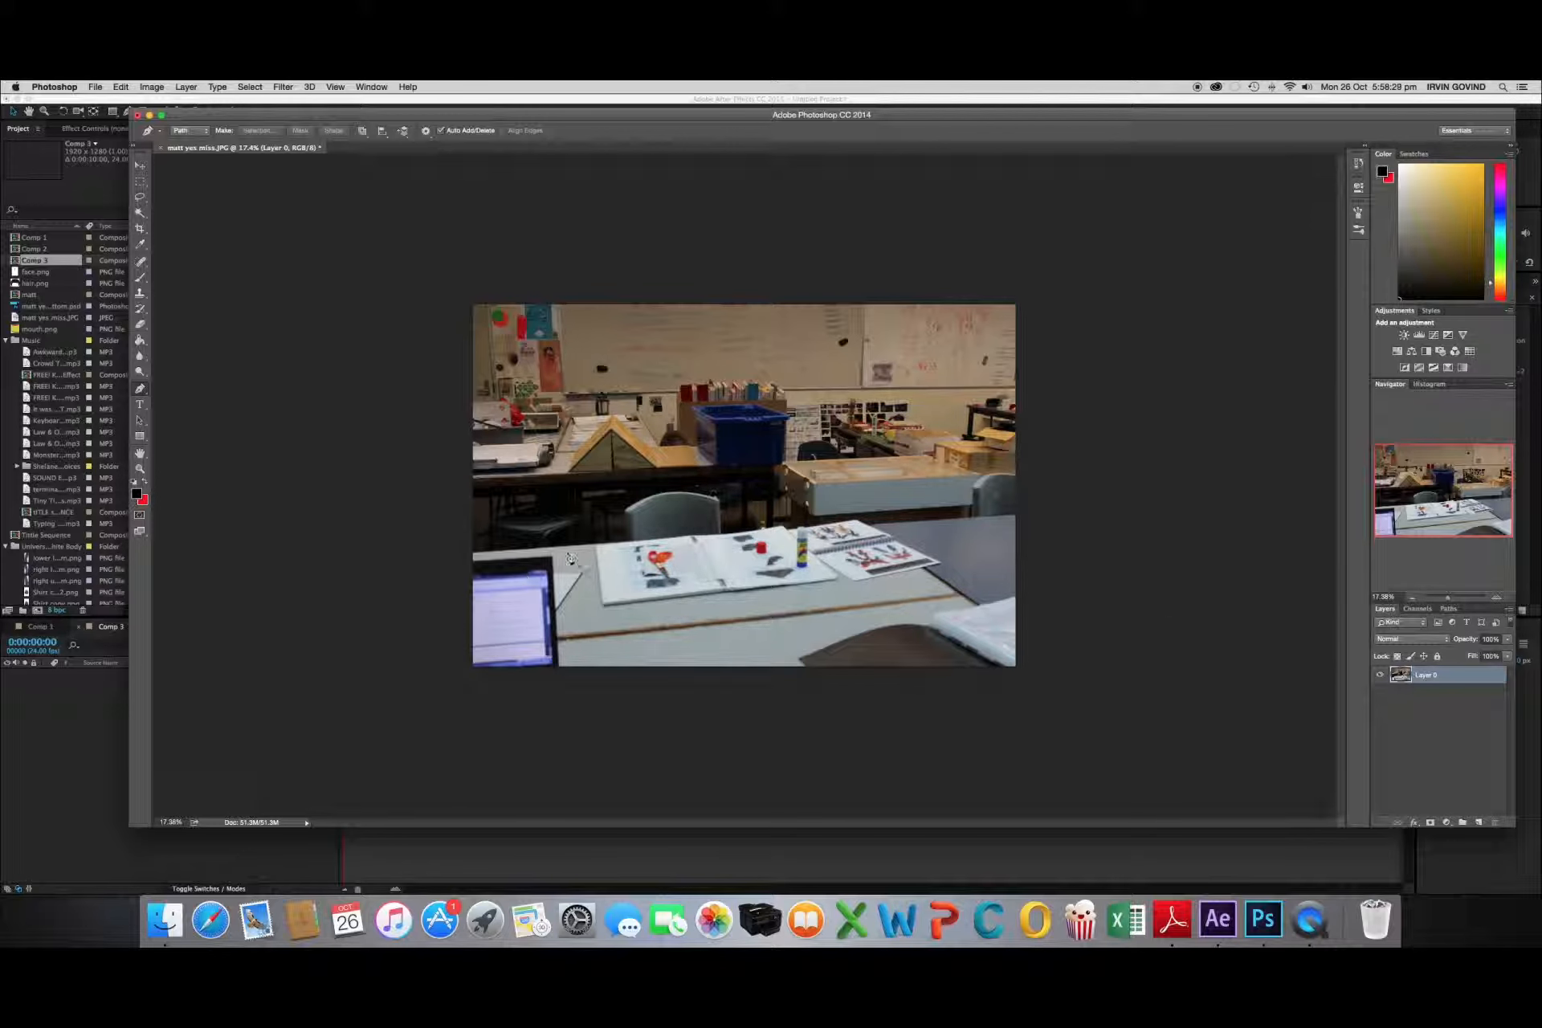
{"action": "left_click", "coordinate": [472, 557]}
{"action": "left_click_drag", "start_coordinate": [753, 531], "coordinate": [775, 527]}
{"action": "left_click_drag", "start_coordinate": [915, 521], "coordinate": [1027, 514]}
{"action": "left_click_drag", "start_coordinate": [1042, 513], "coordinate": [1049, 526]}
{"action": "left_click_drag", "start_coordinate": [1062, 651], "coordinate": [1059, 668]}
{"action": "left_click_drag", "start_coordinate": [1037, 721], "coordinate": [1024, 741]}
{"action": "left_click_drag", "start_coordinate": [904, 755], "coordinate": [885, 754]}
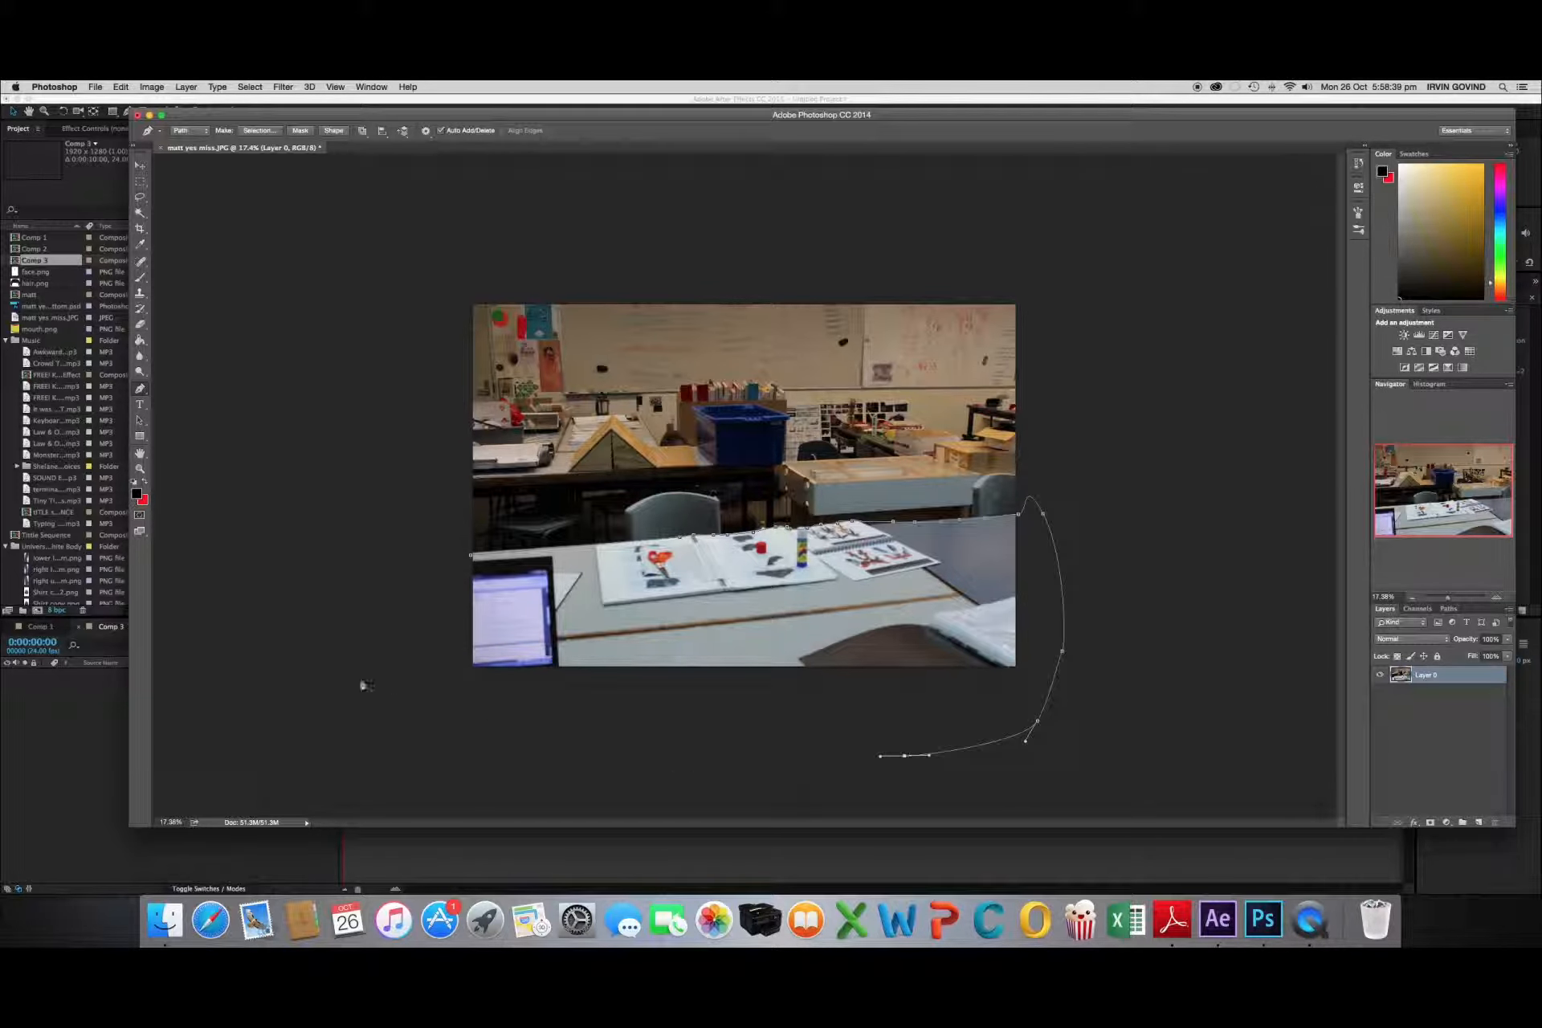
{"action": "left_click", "coordinate": [356, 677]}
{"action": "left_click", "coordinate": [426, 581]}
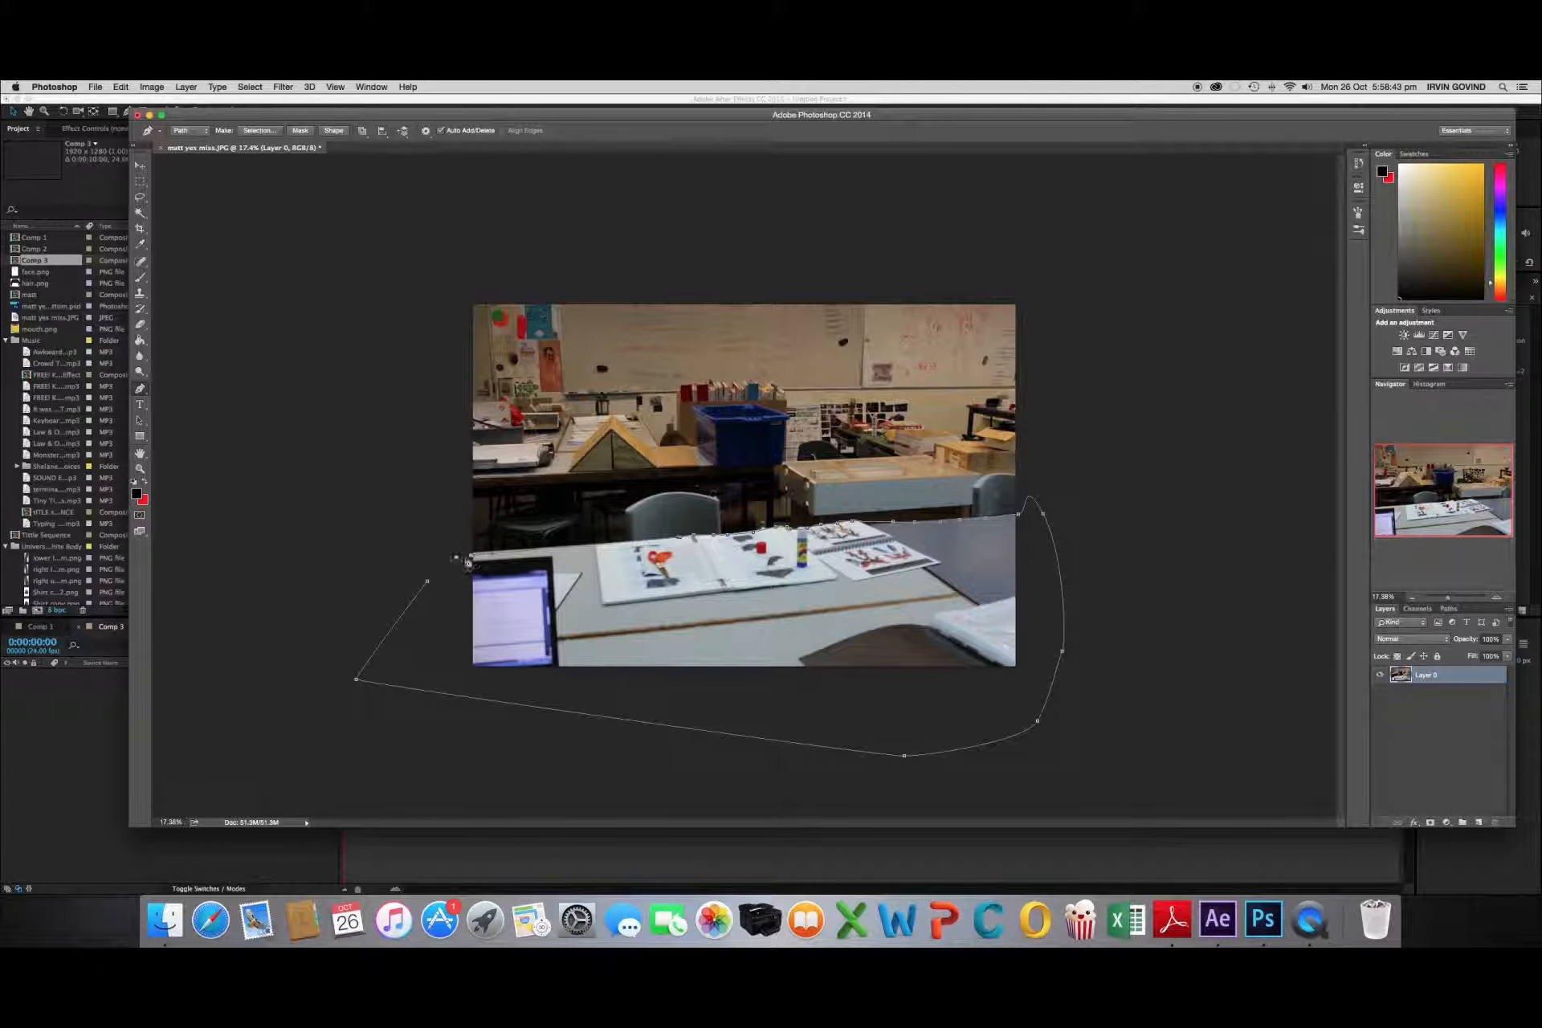
Convert the table path into a new anti-aliased selection with a feather radius of 0 pixels
{"action": "right_click", "coordinate": [516, 573]}
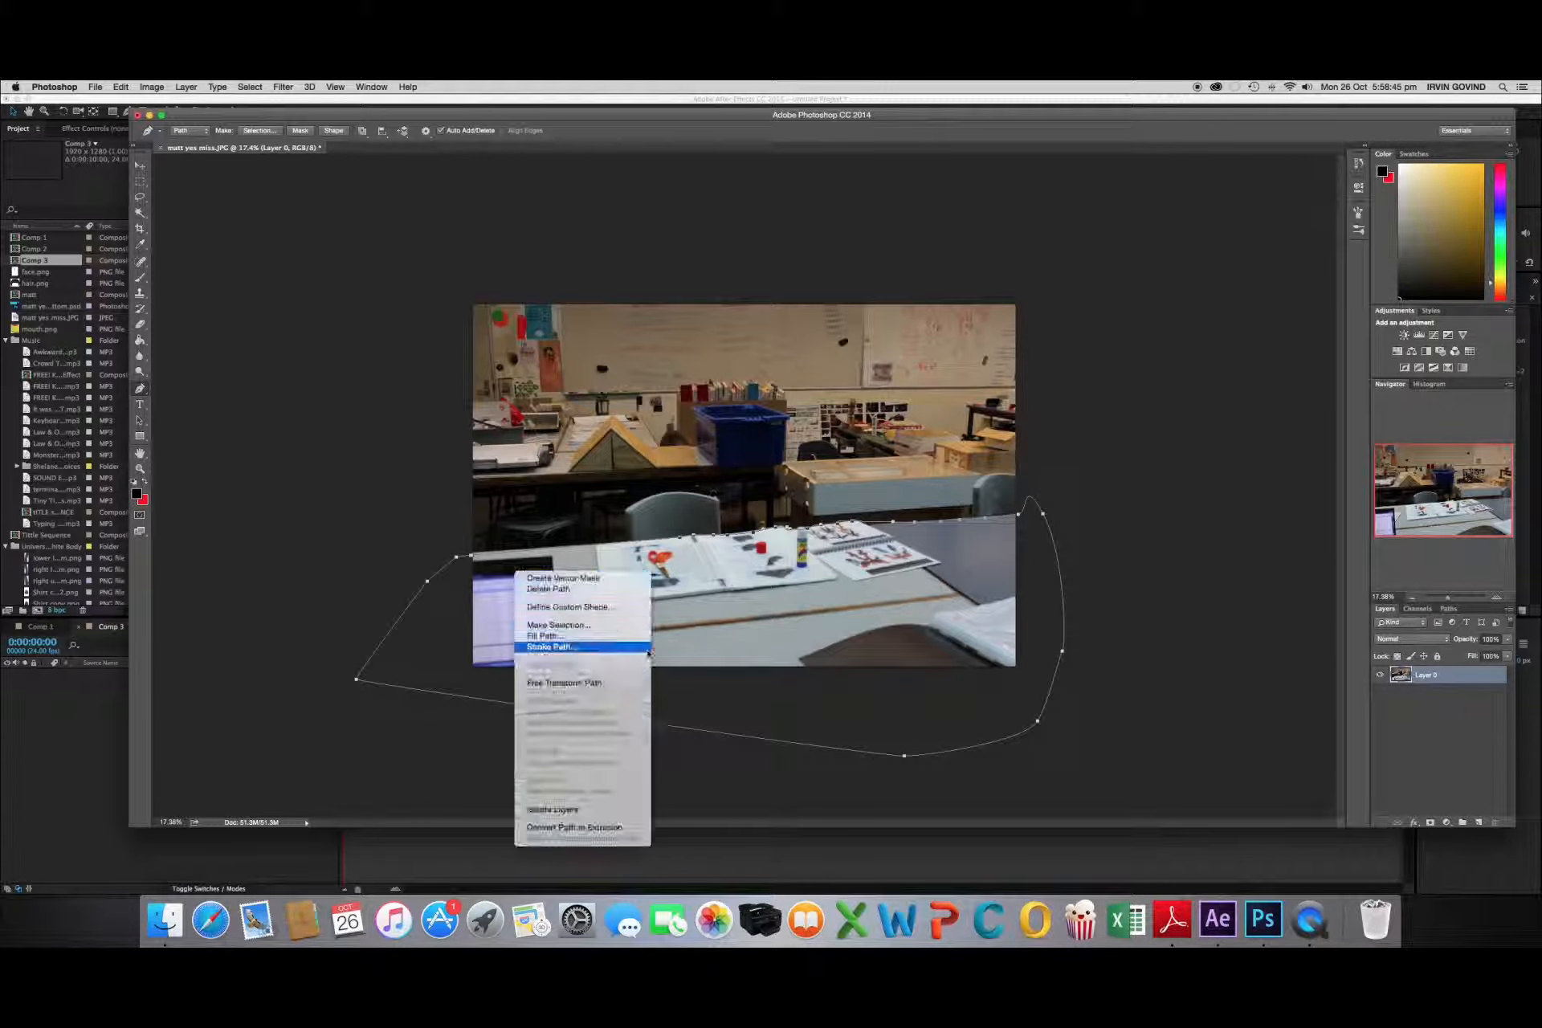
{"action": "left_click", "coordinate": [583, 625]}
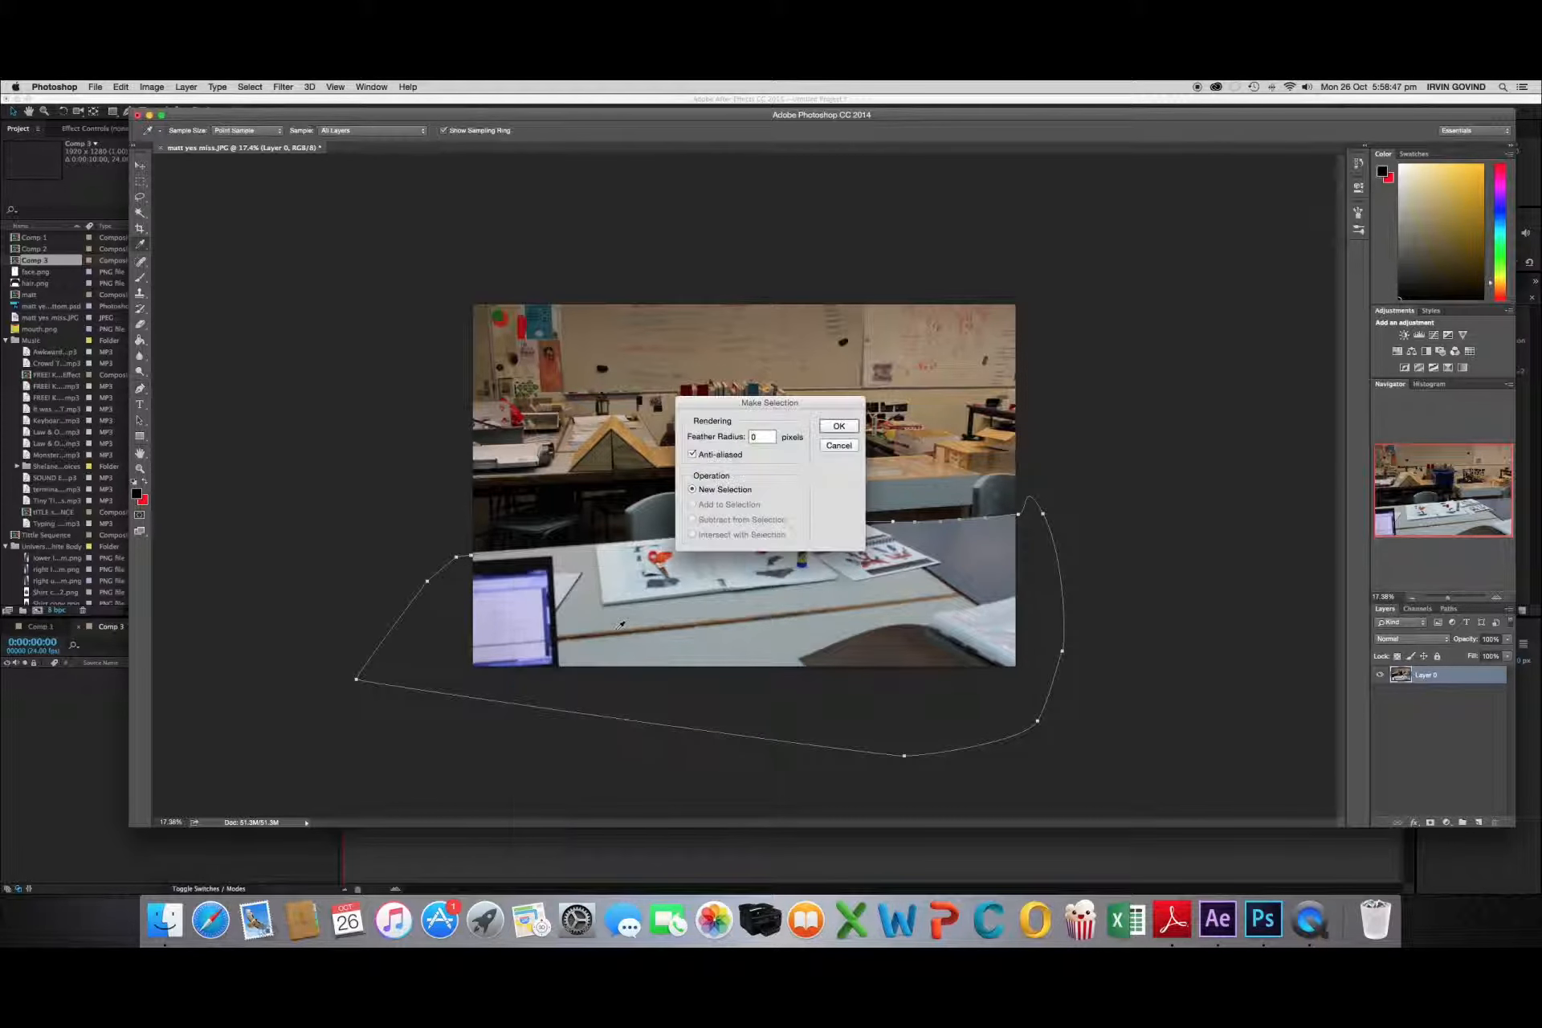
{"action": "left_click", "coordinate": [836, 426]}
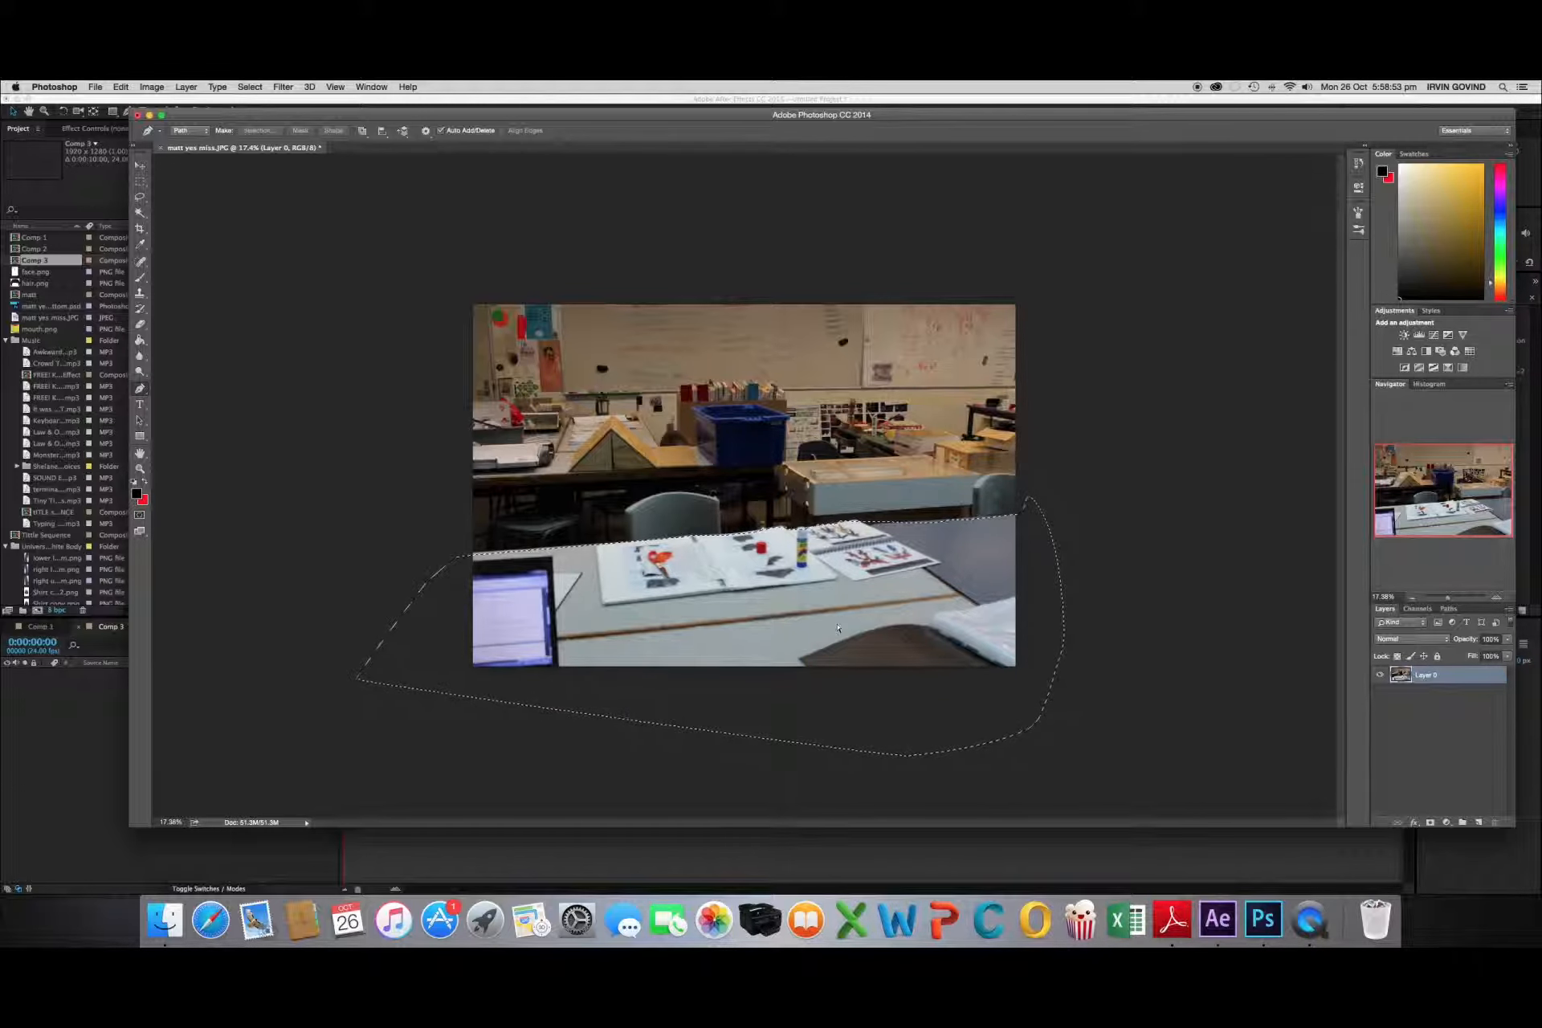
Invert the selection, delete the classroom background above the front table and deselect
{"action": "key", "text": "super+shift+i"}
{"action": "key", "text": "Delete"}
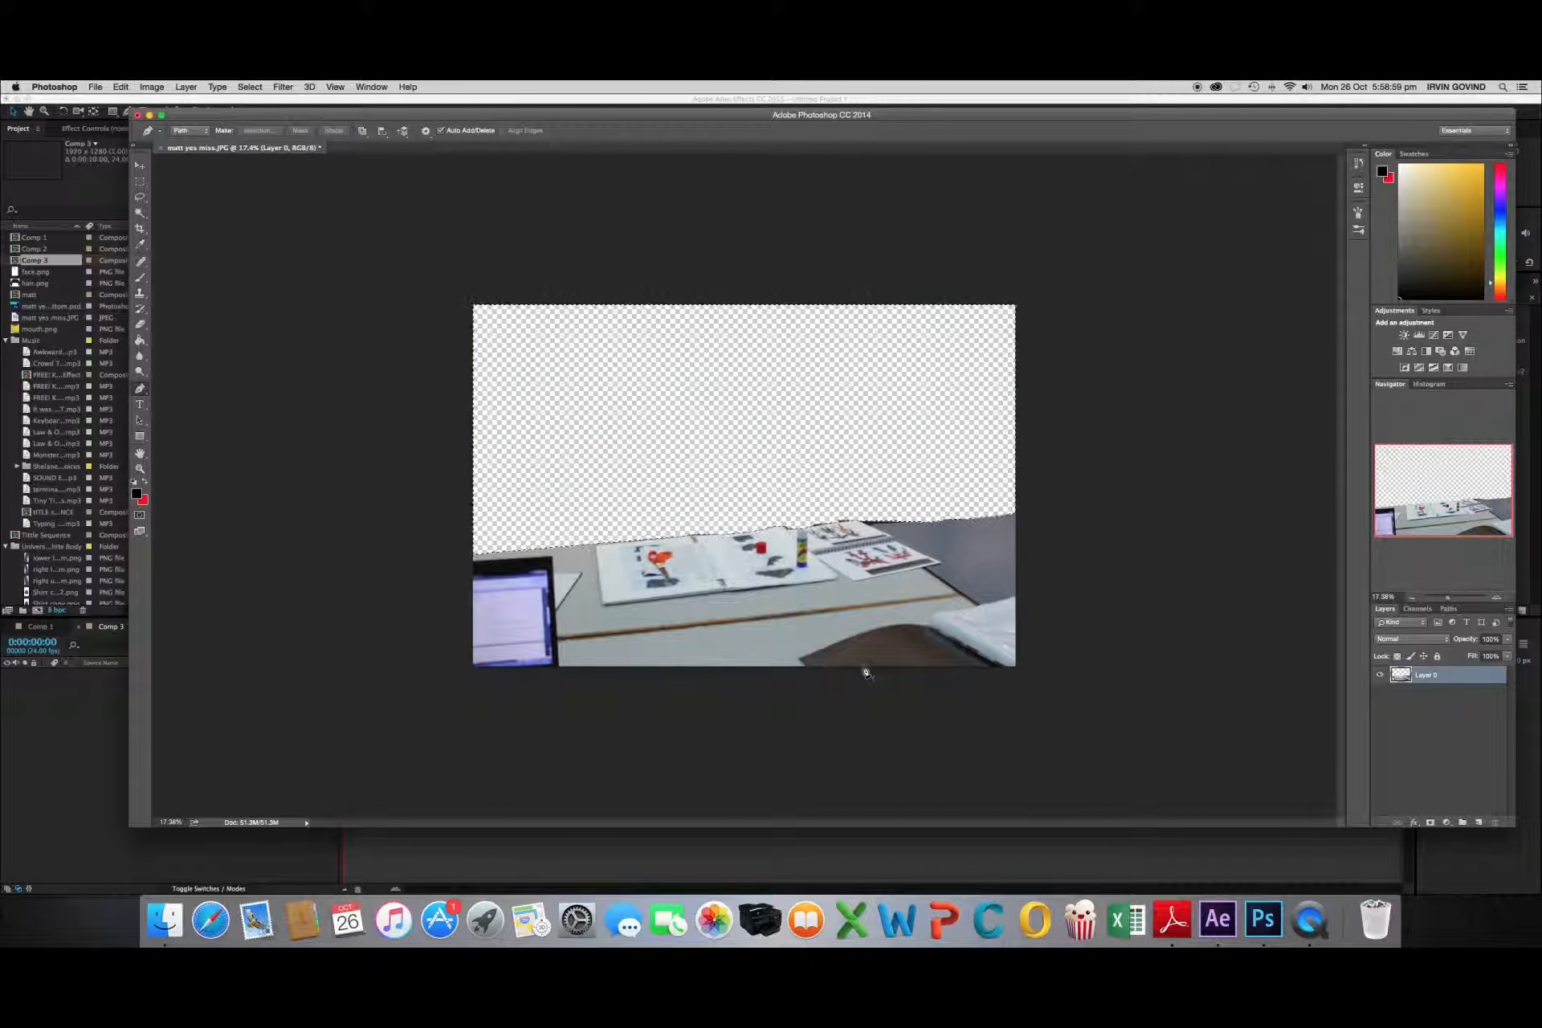
{"action": "key", "text": "super+d"}
{"action": "key", "text": "super+z"}
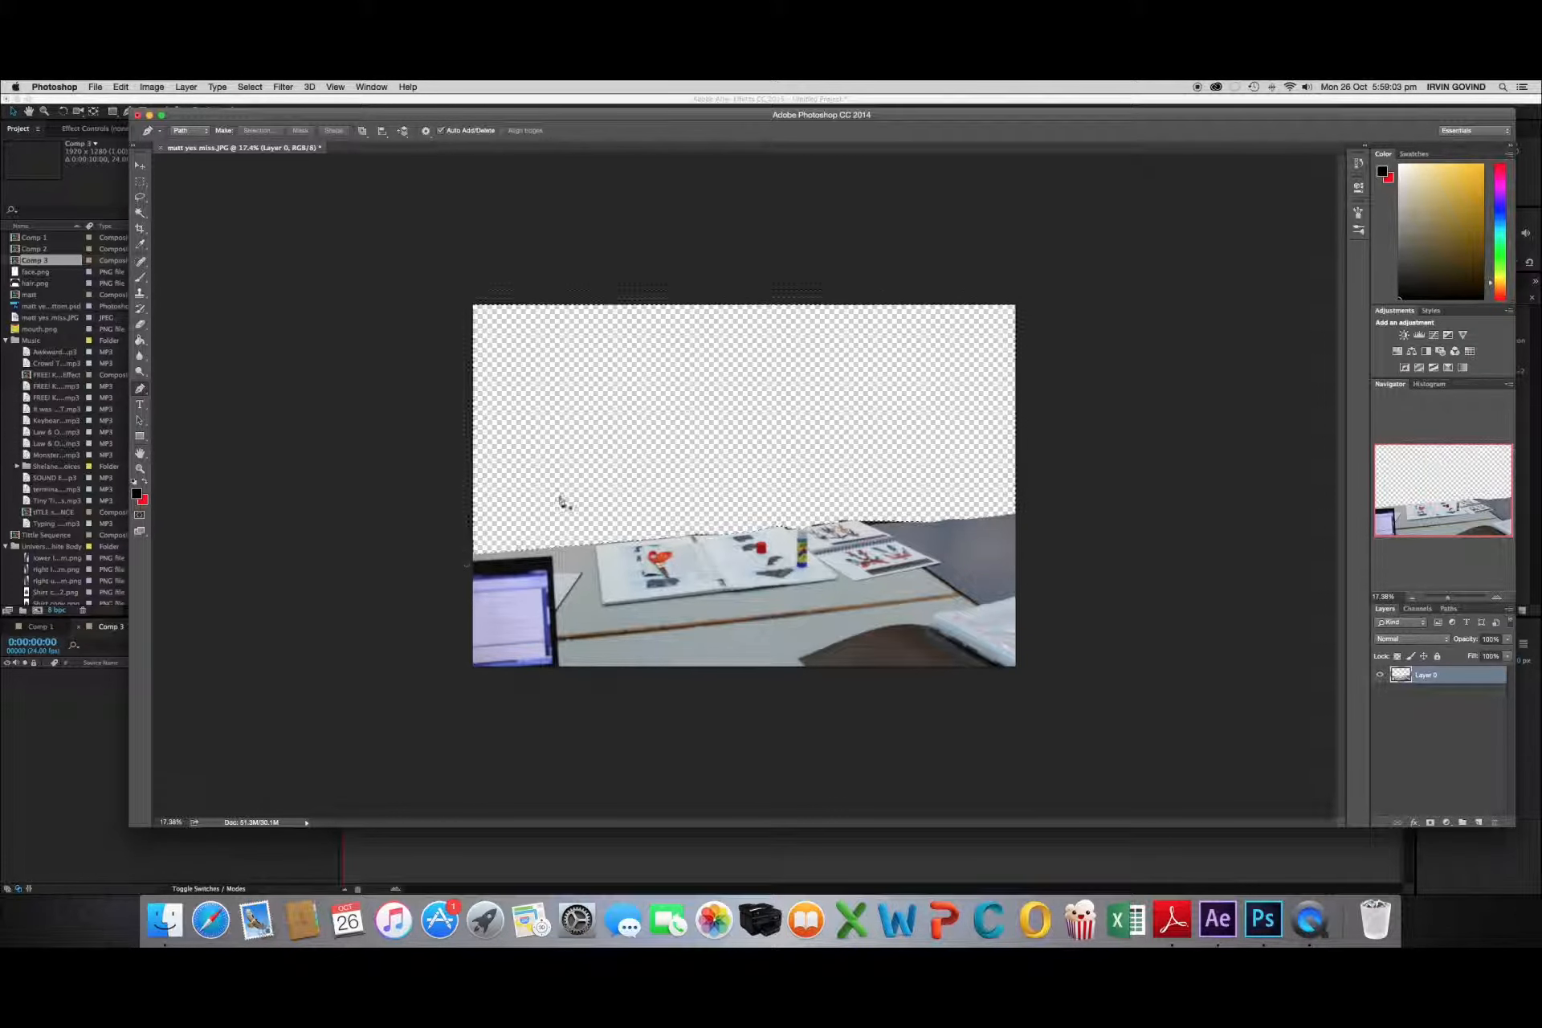
{"action": "key", "text": "super+shift+i"}
{"action": "key", "text": "super+d"}
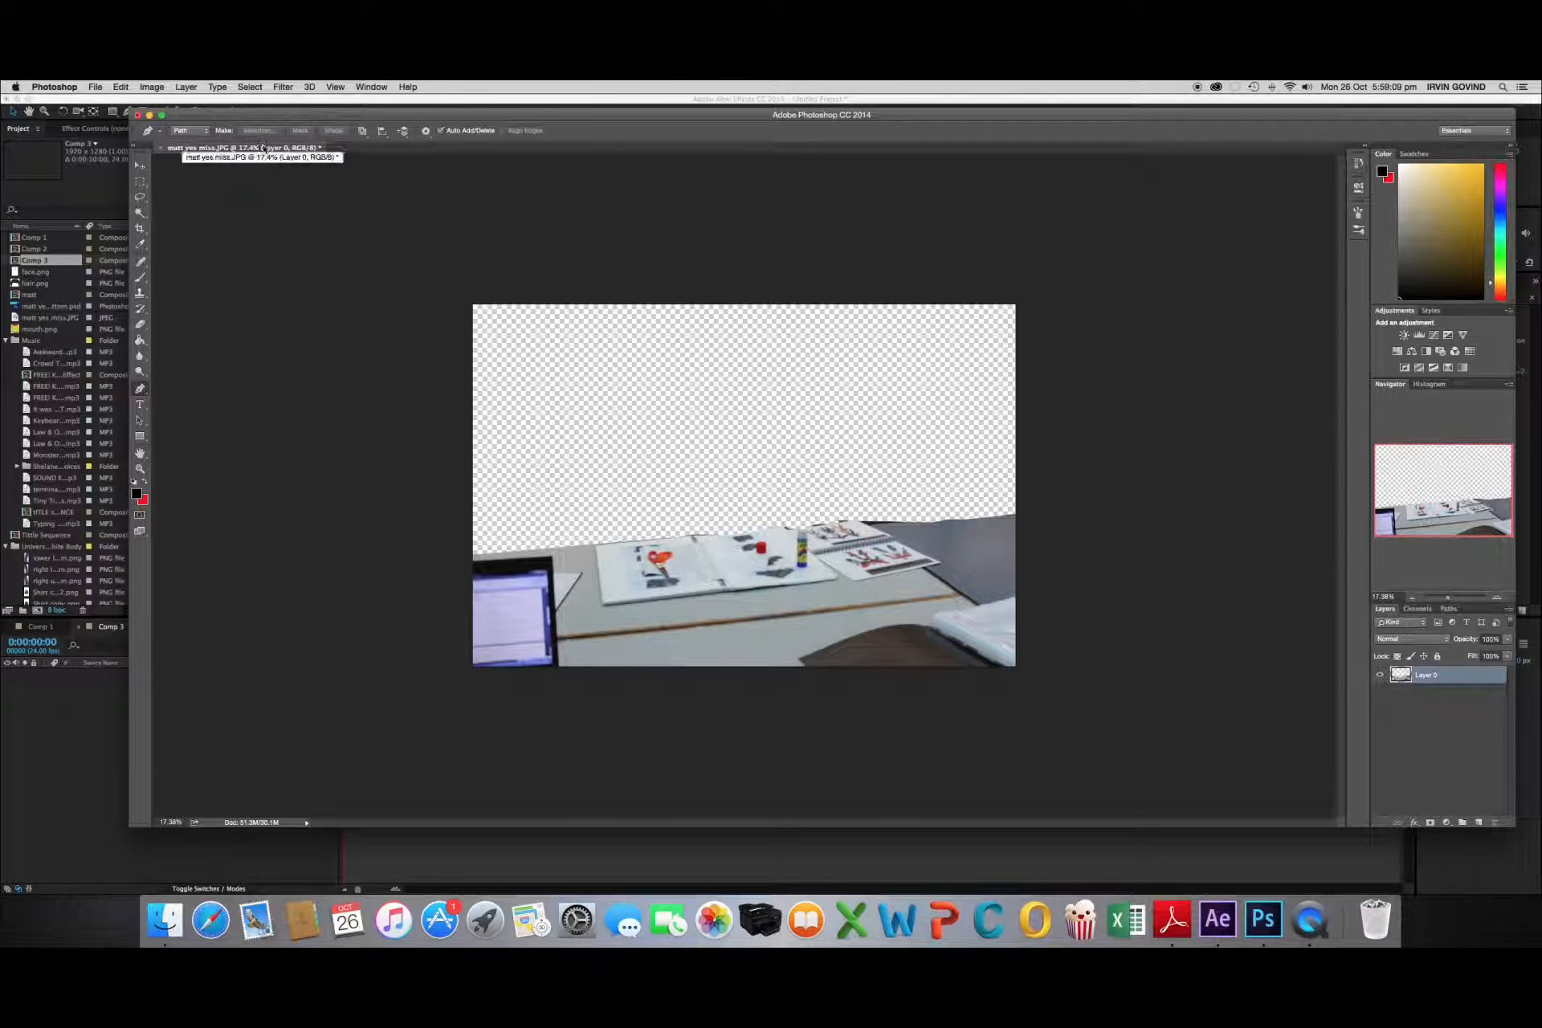
{"action": "key", "text": "super+s"}
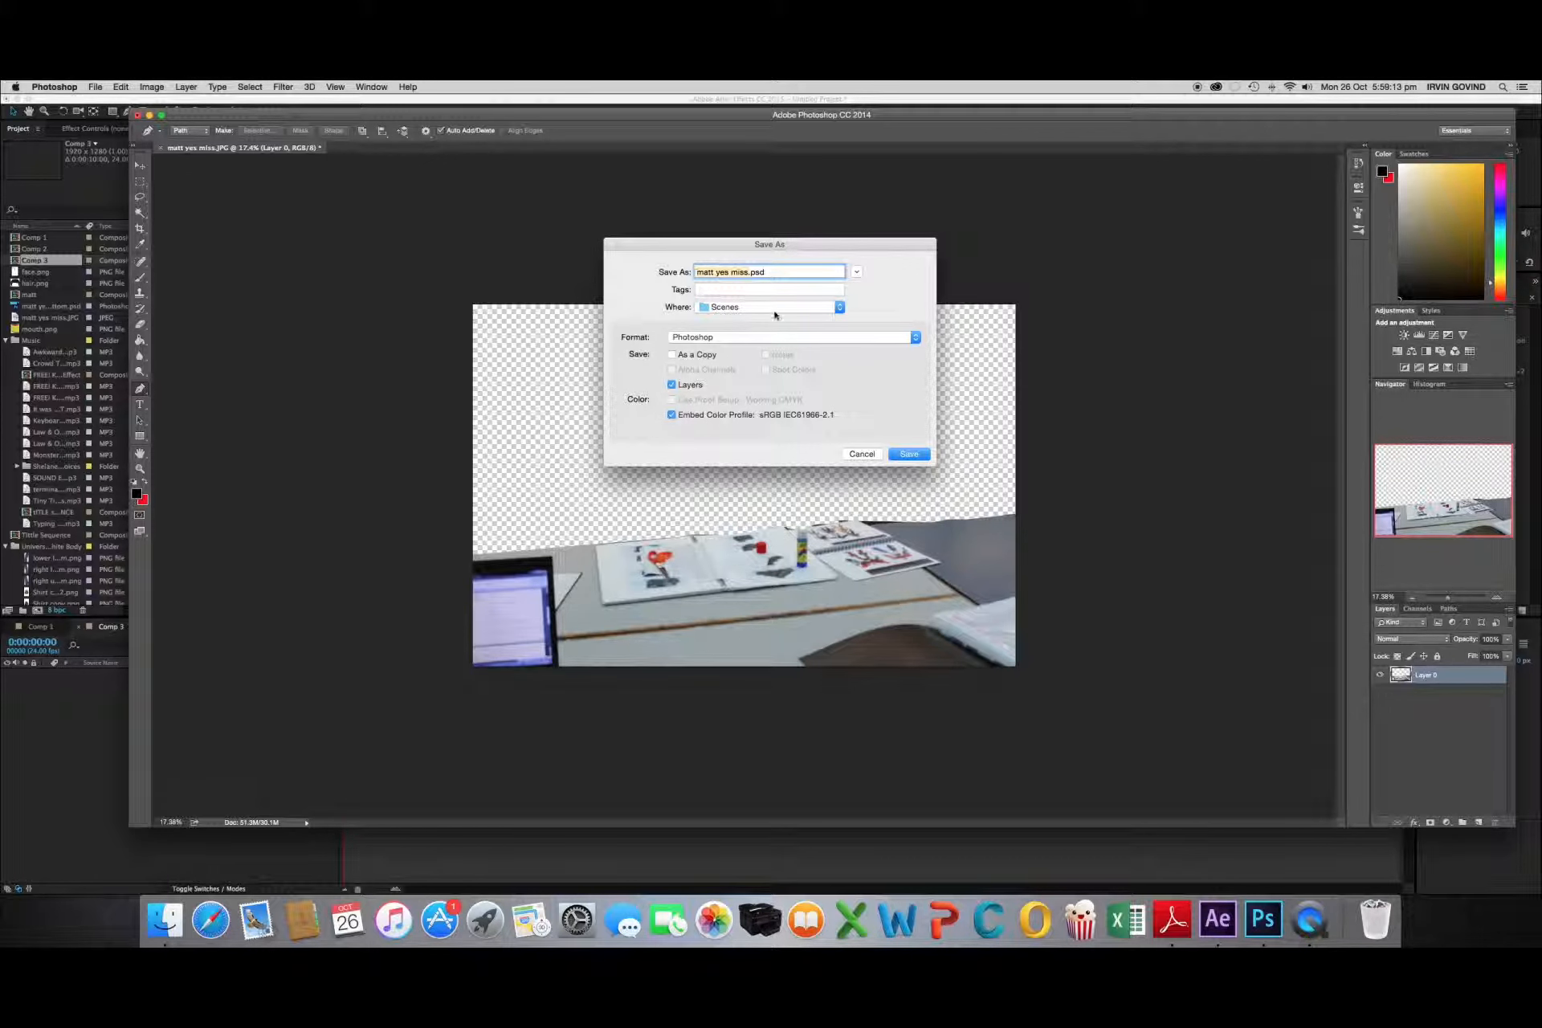
{"action": "key", "text": "Right"}
{"action": "left_click", "coordinate": [870, 456]}
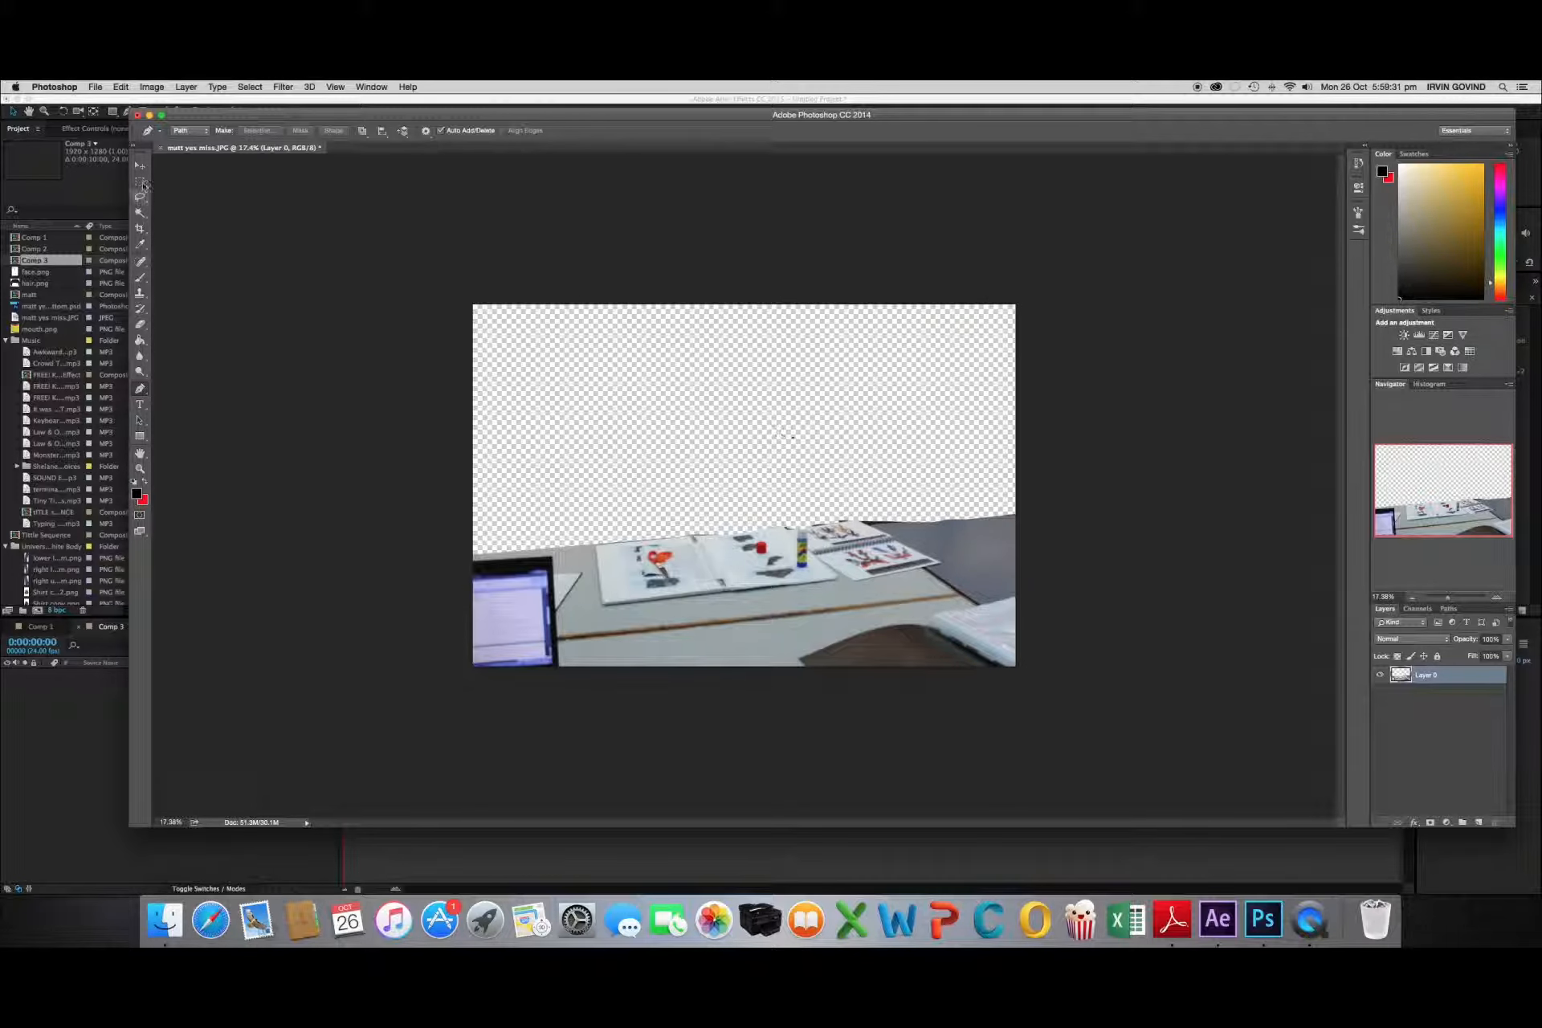
Close the edited photo without saving its changes and quit Photoshop
{"action": "left_click", "coordinate": [160, 148]}
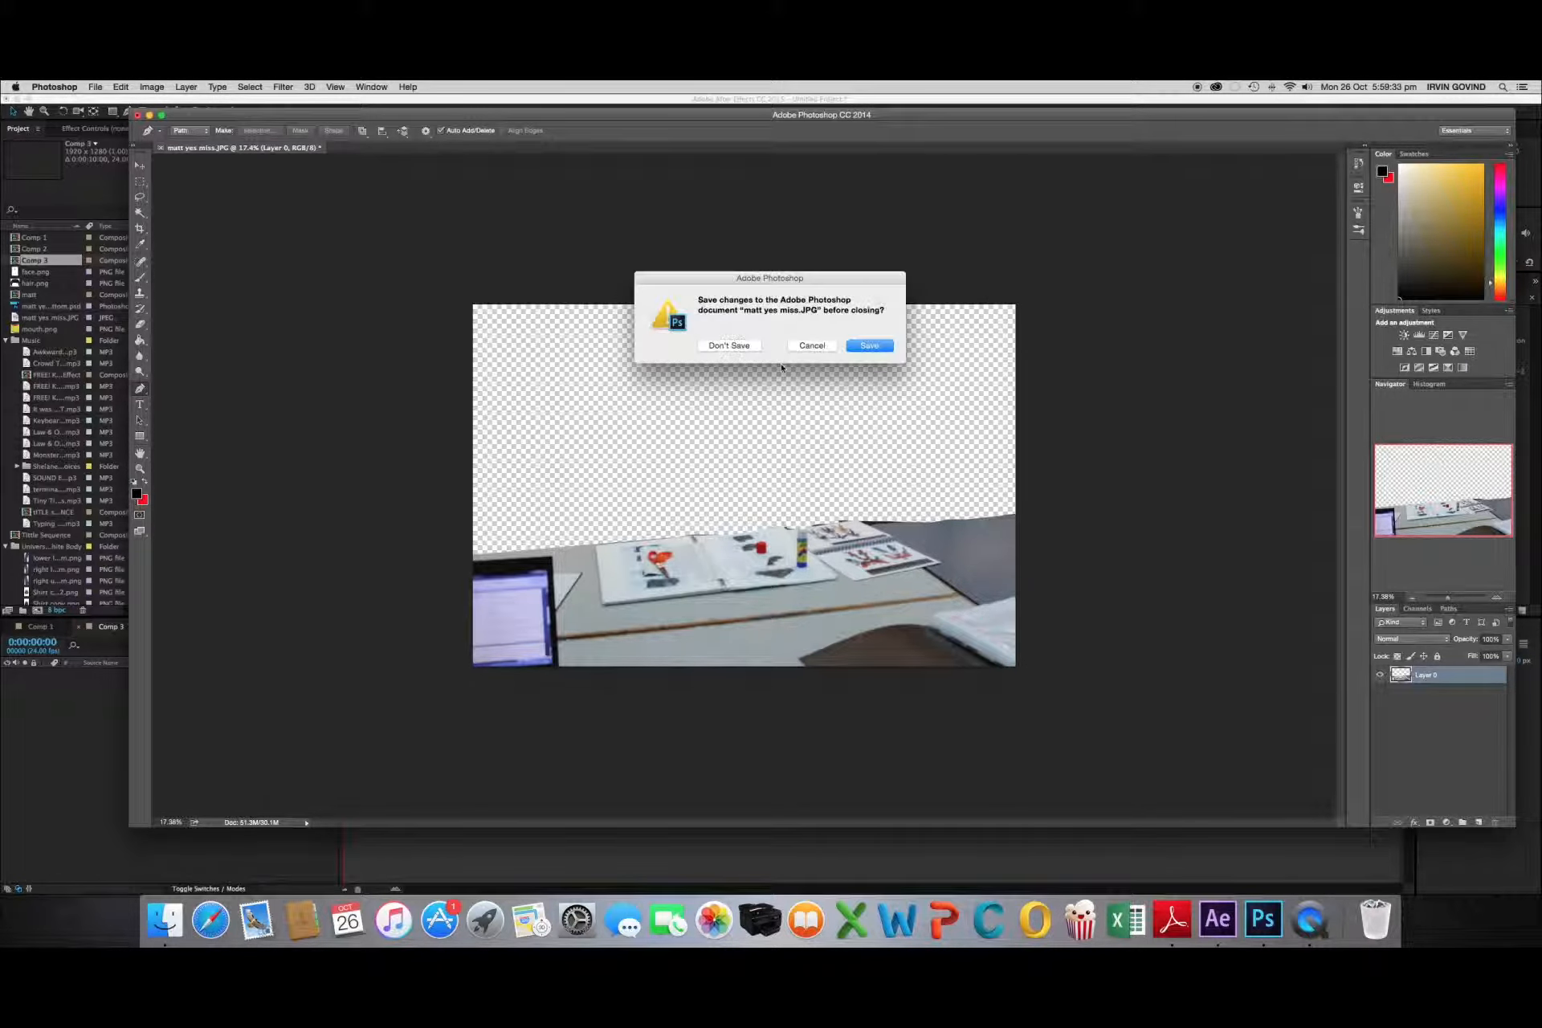
{"action": "left_click", "coordinate": [734, 349]}
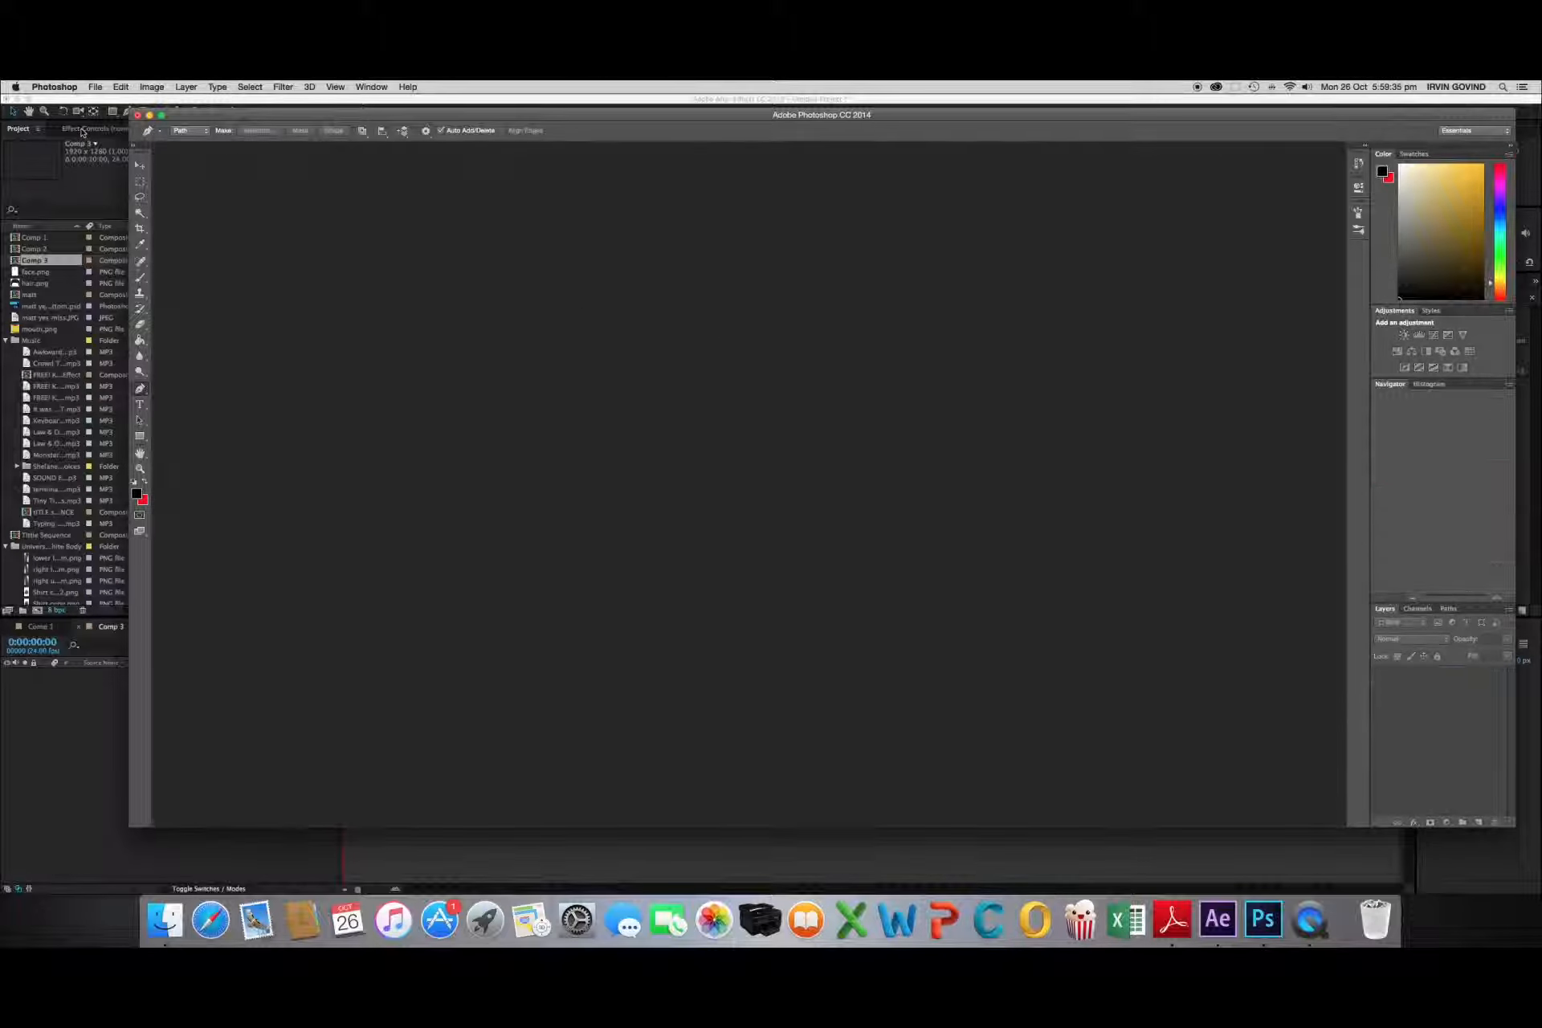
{"action": "left_click", "coordinate": [138, 115]}
{"action": "right_click", "coordinate": [1263, 919]}
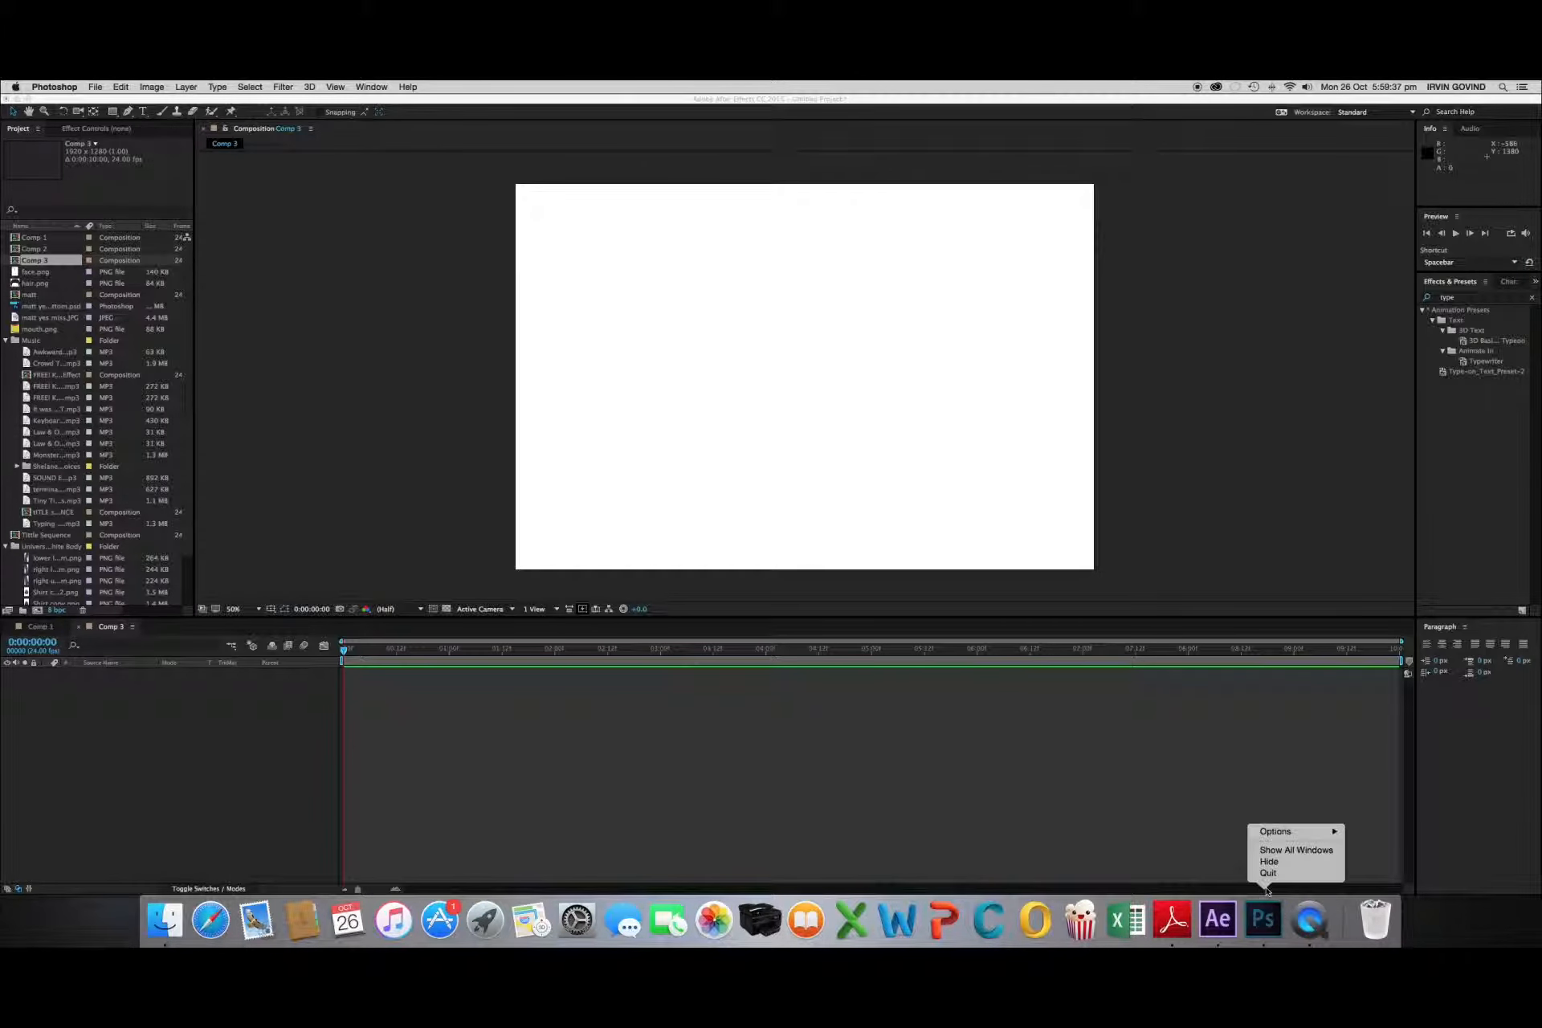
{"action": "left_click", "coordinate": [1266, 872]}
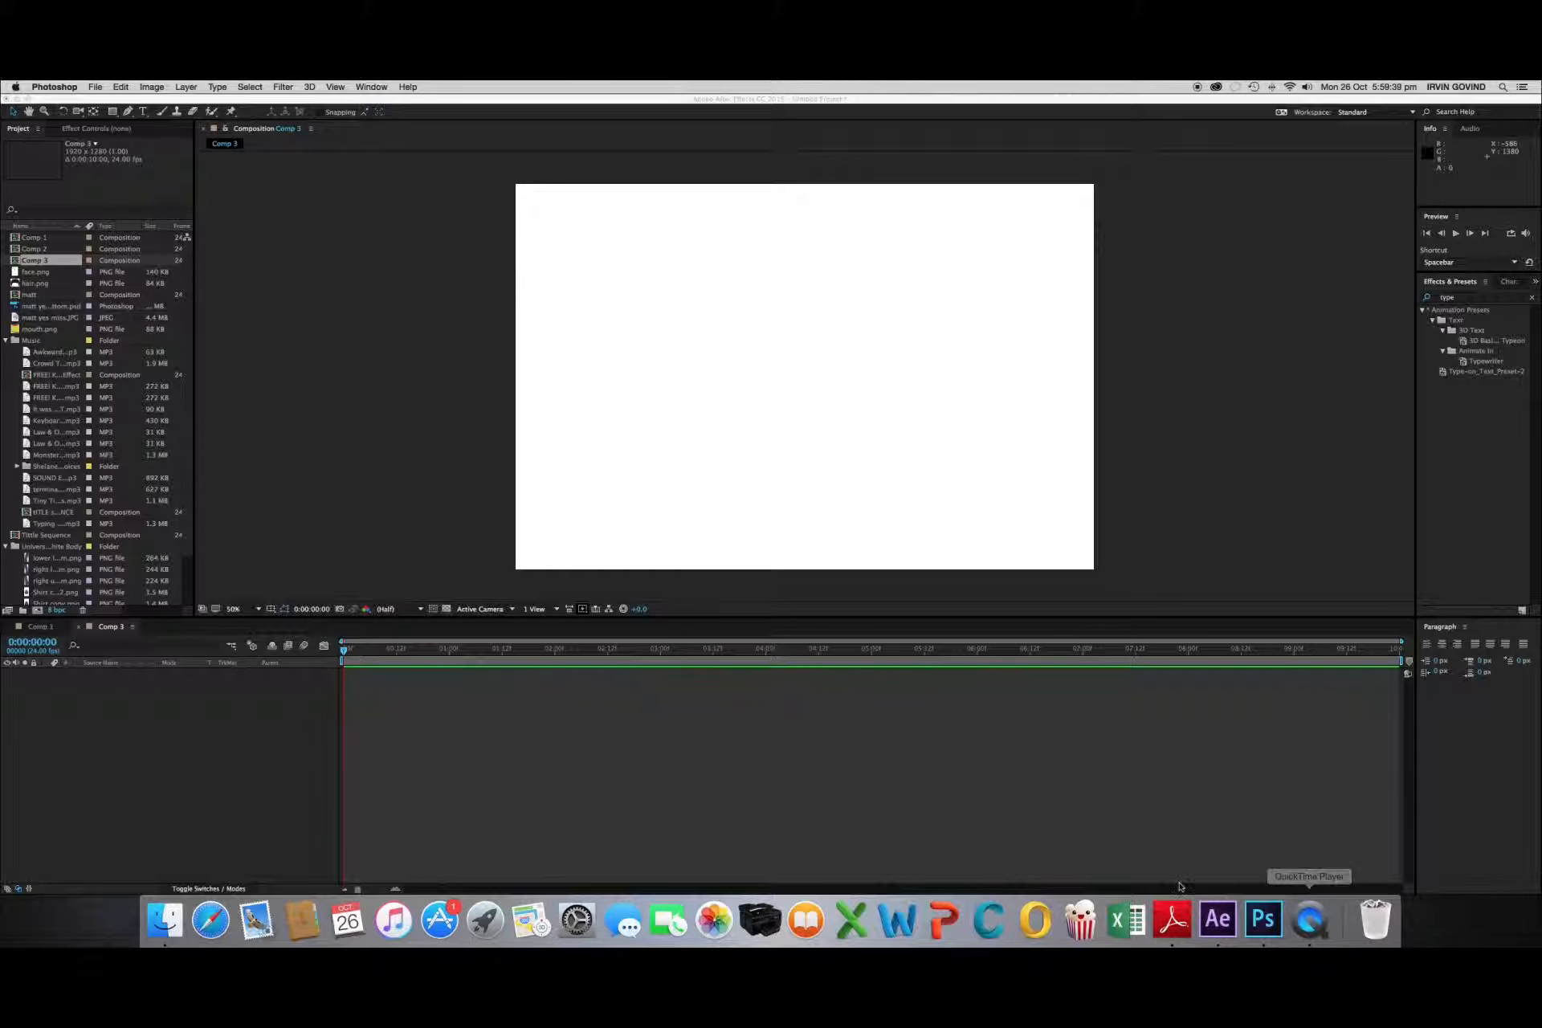
Switch to After Effects and import matt yes miss.JPG and matt yes miss_bottom.psd from the Scenes folder as footage
{"action": "left_click", "coordinate": [116, 85]}
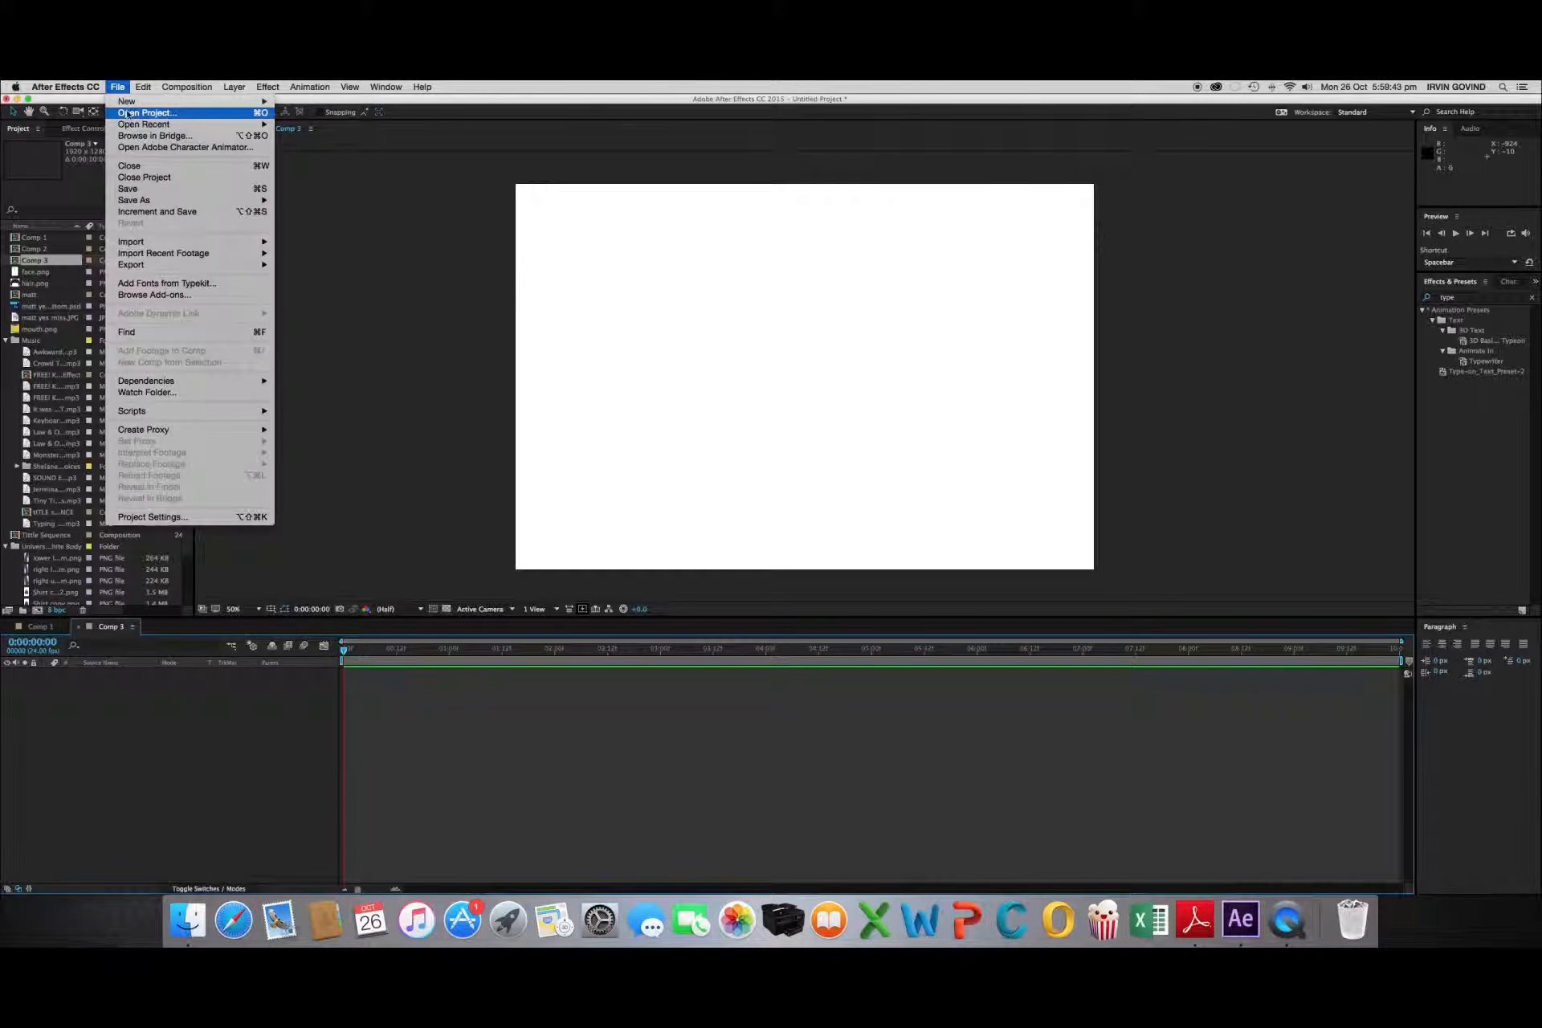
{"action": "mouse_move", "coordinate": [257, 242]}
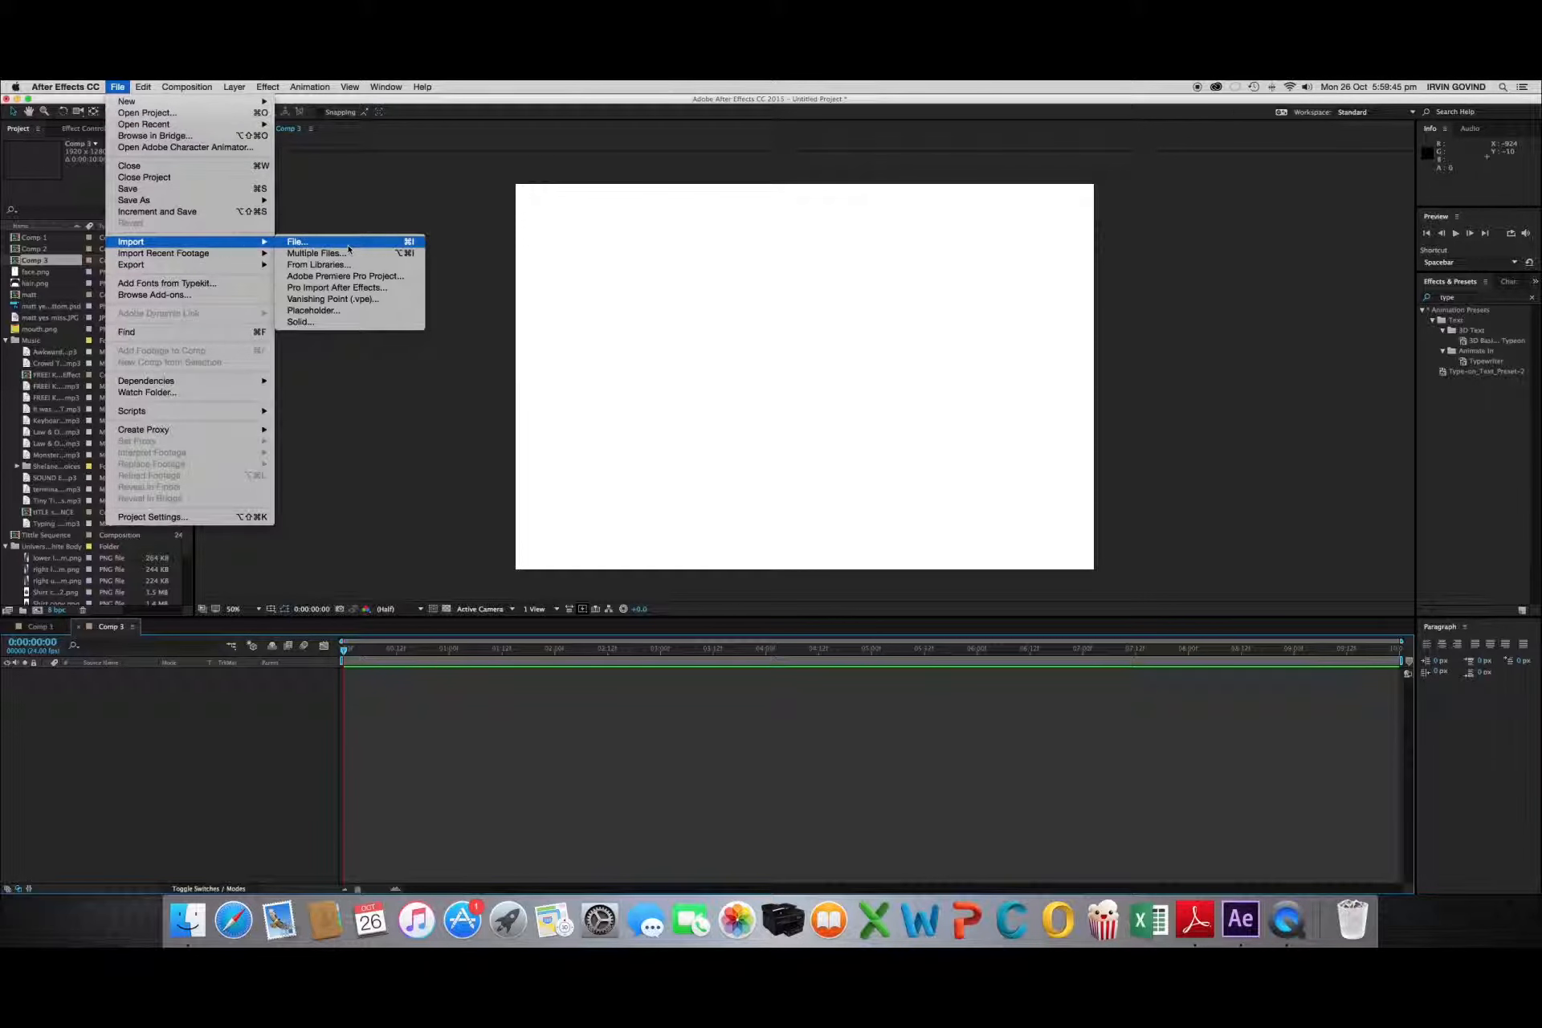
{"action": "left_click", "coordinate": [374, 249]}
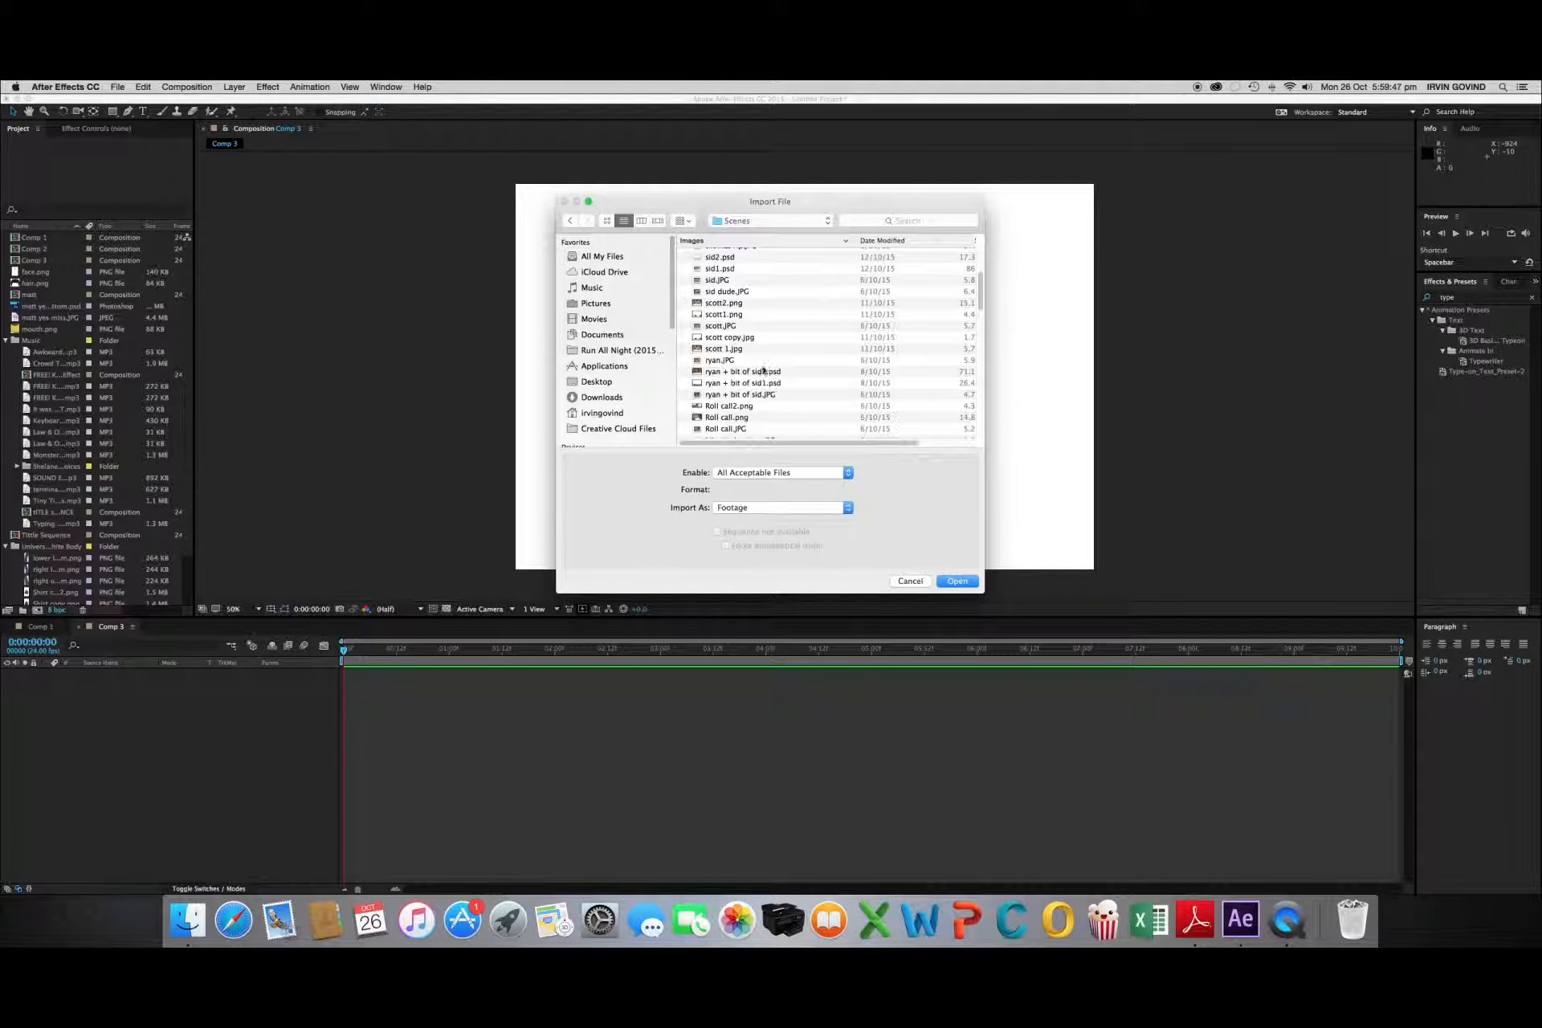
{"action": "scroll", "coordinate": [737, 306], "scroll_direction": "down", "scroll_amount": 10}
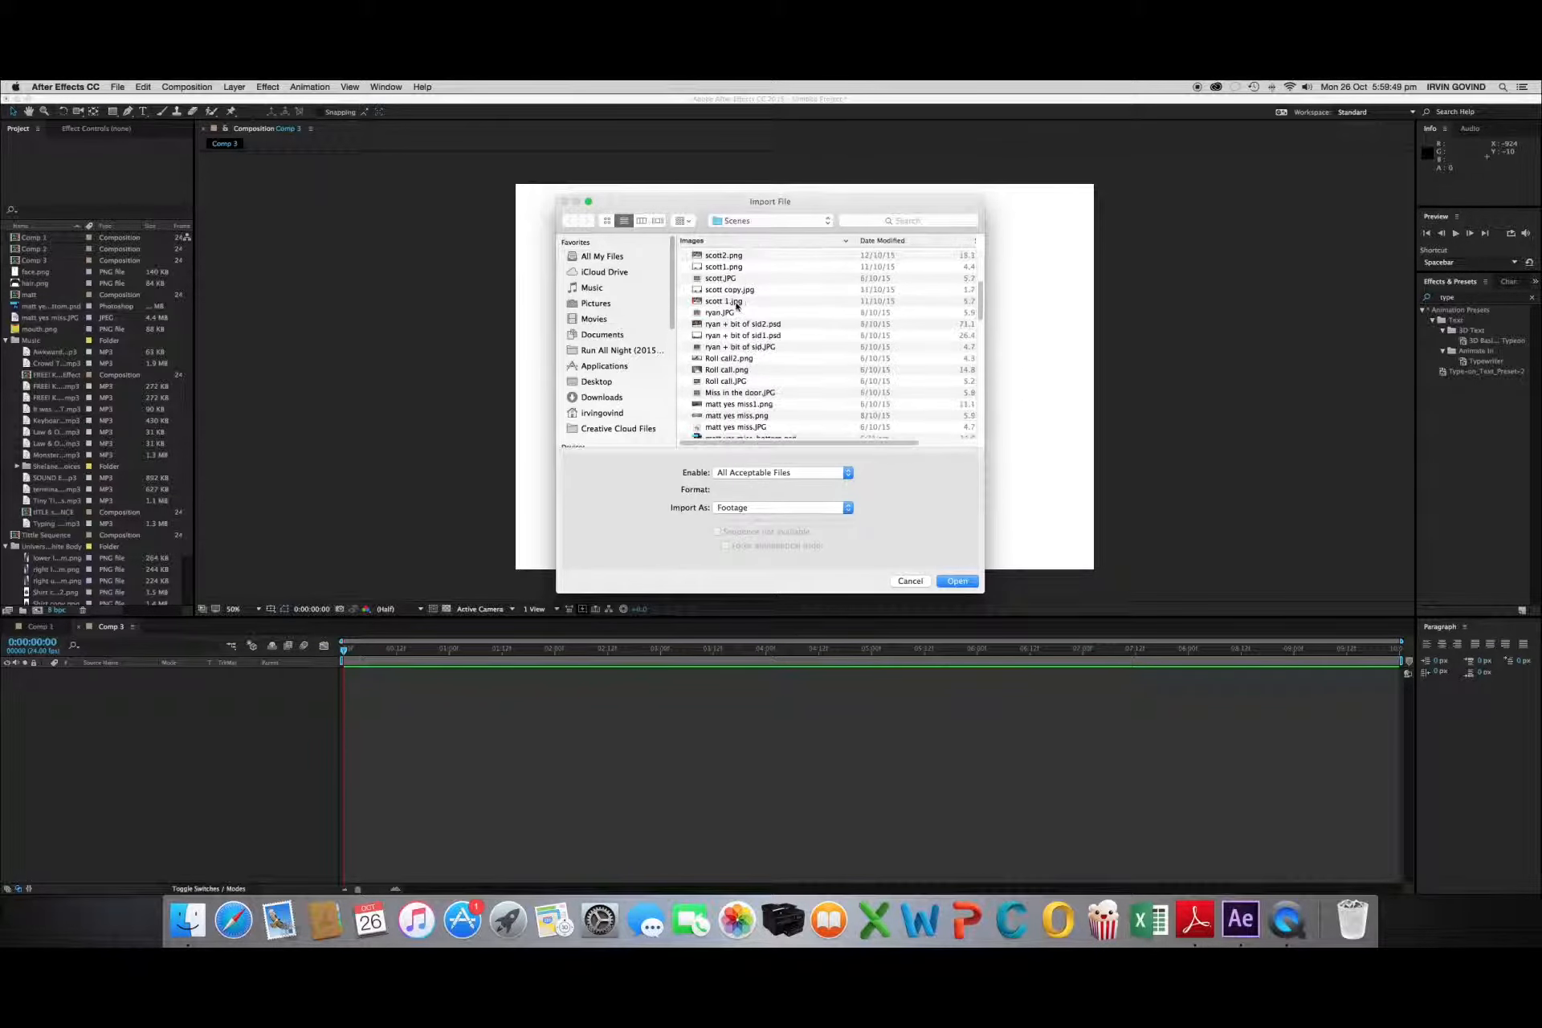
{"action": "scroll", "coordinate": [737, 306], "scroll_direction": "up", "scroll_amount": 3}
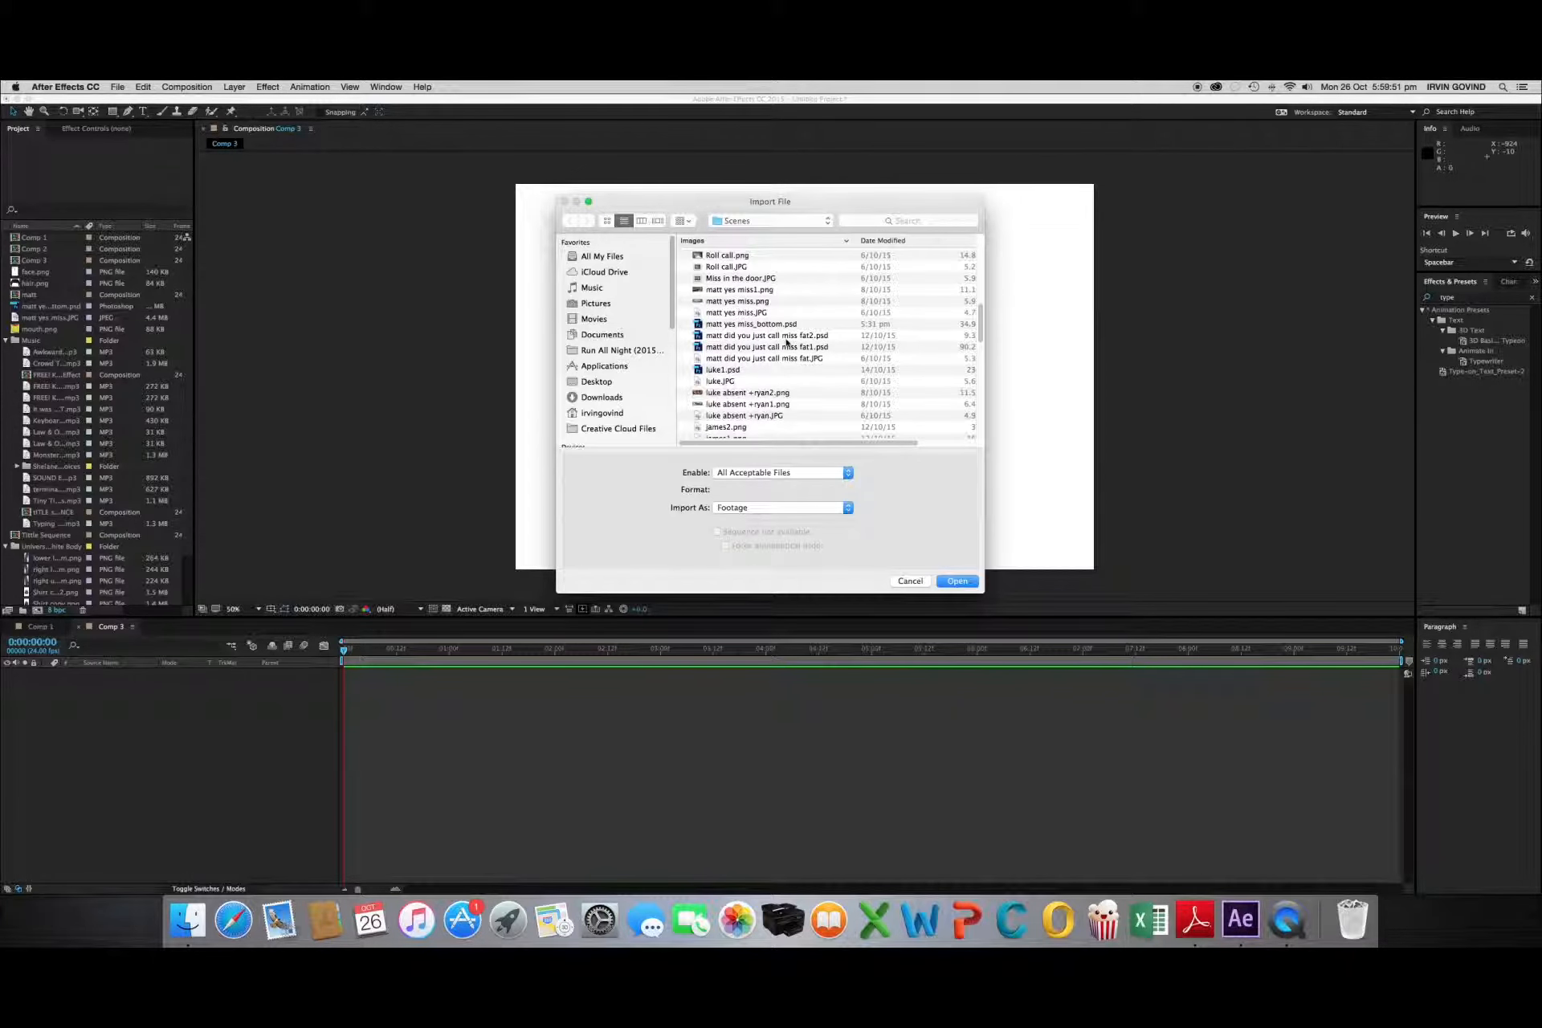
{"action": "left_click", "coordinate": [758, 313]}
{"action": "left_click", "coordinate": [777, 325], "text": "super"}
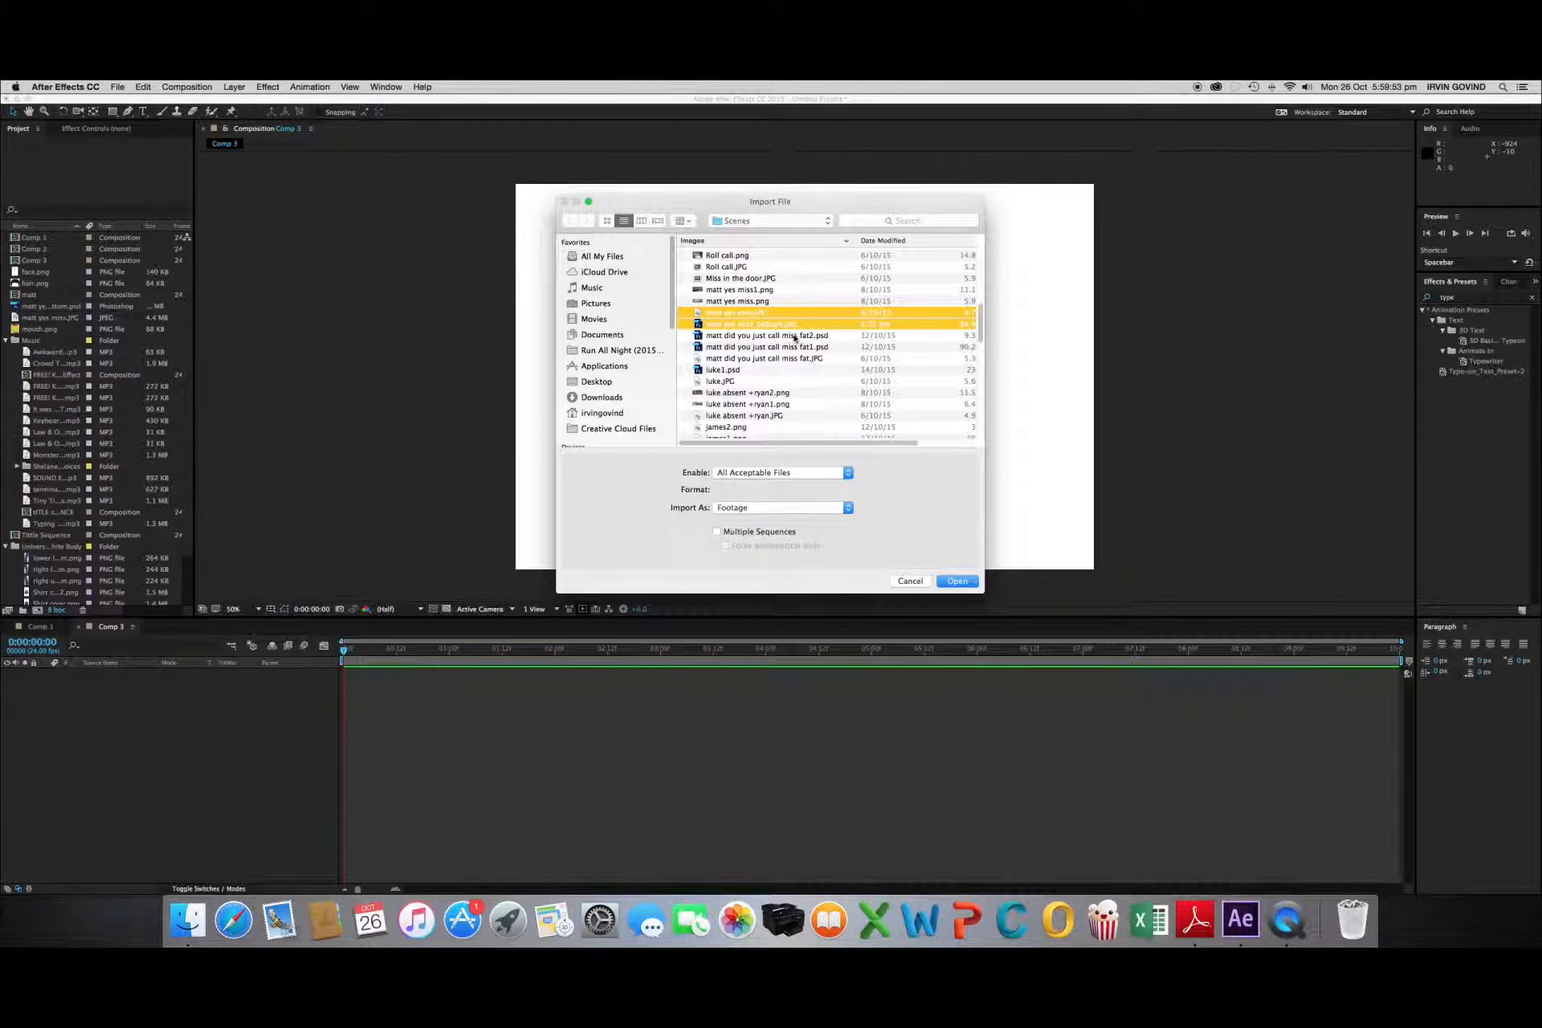
{"action": "left_click", "coordinate": [957, 581]}
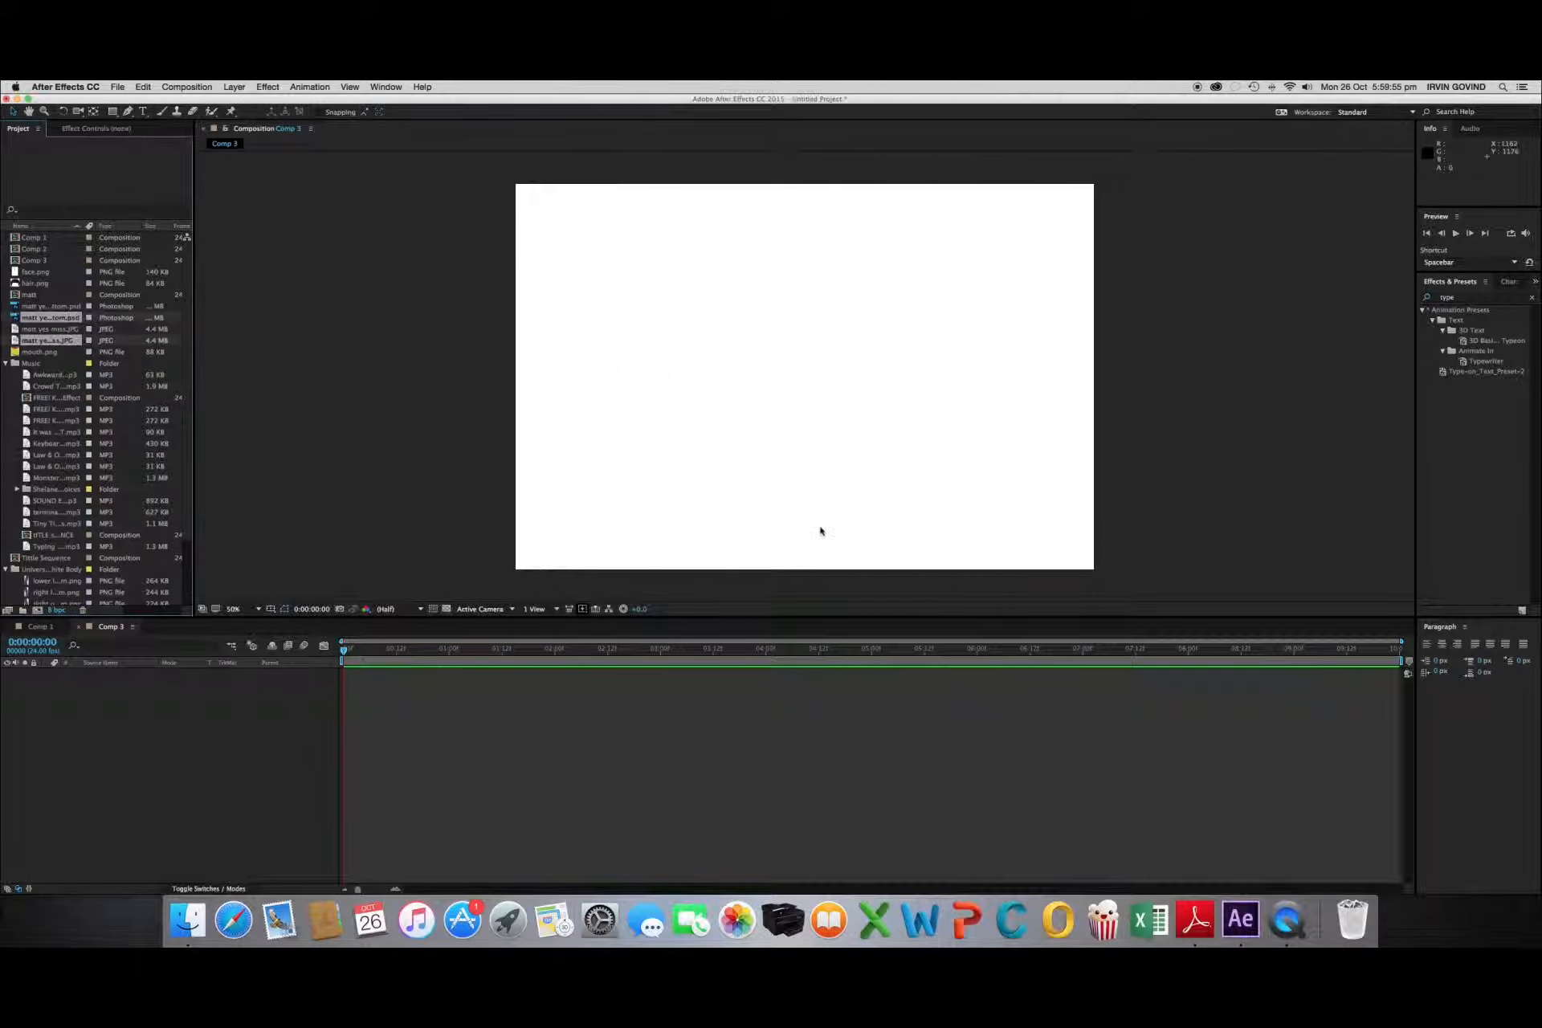
Add both imported classroom images to Comp 3 and set the scale of the two layers to 38%
{"action": "left_click_drag", "start_coordinate": [29, 344], "coordinate": [173, 766]}
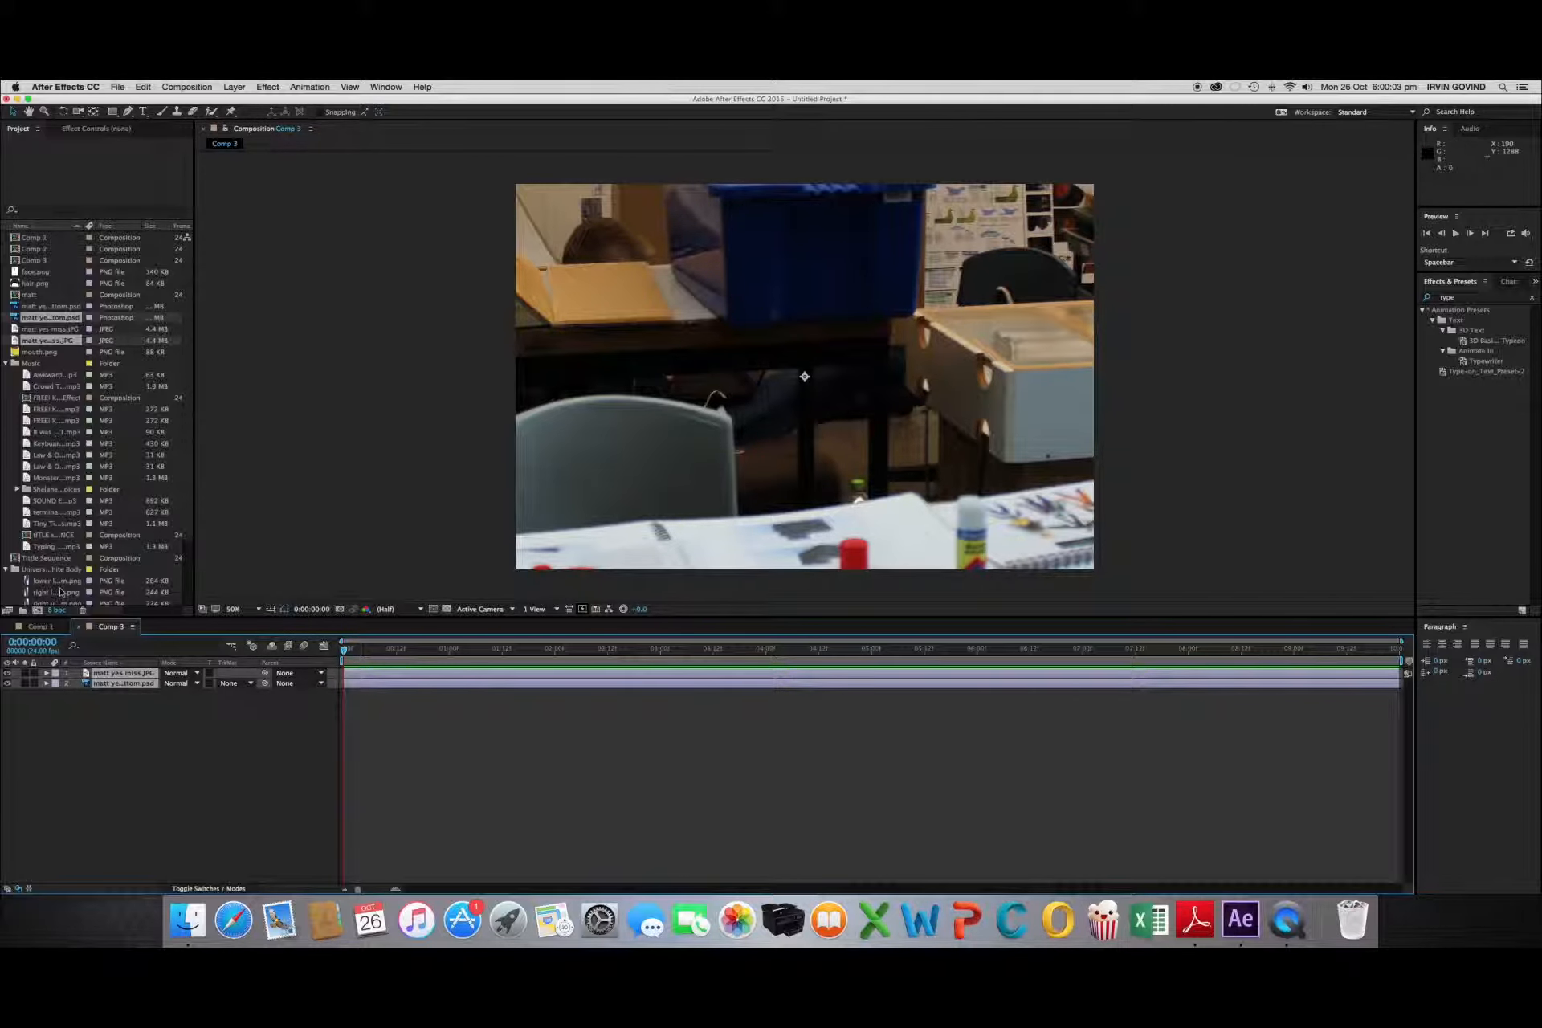
{"action": "left_click", "coordinate": [47, 673]}
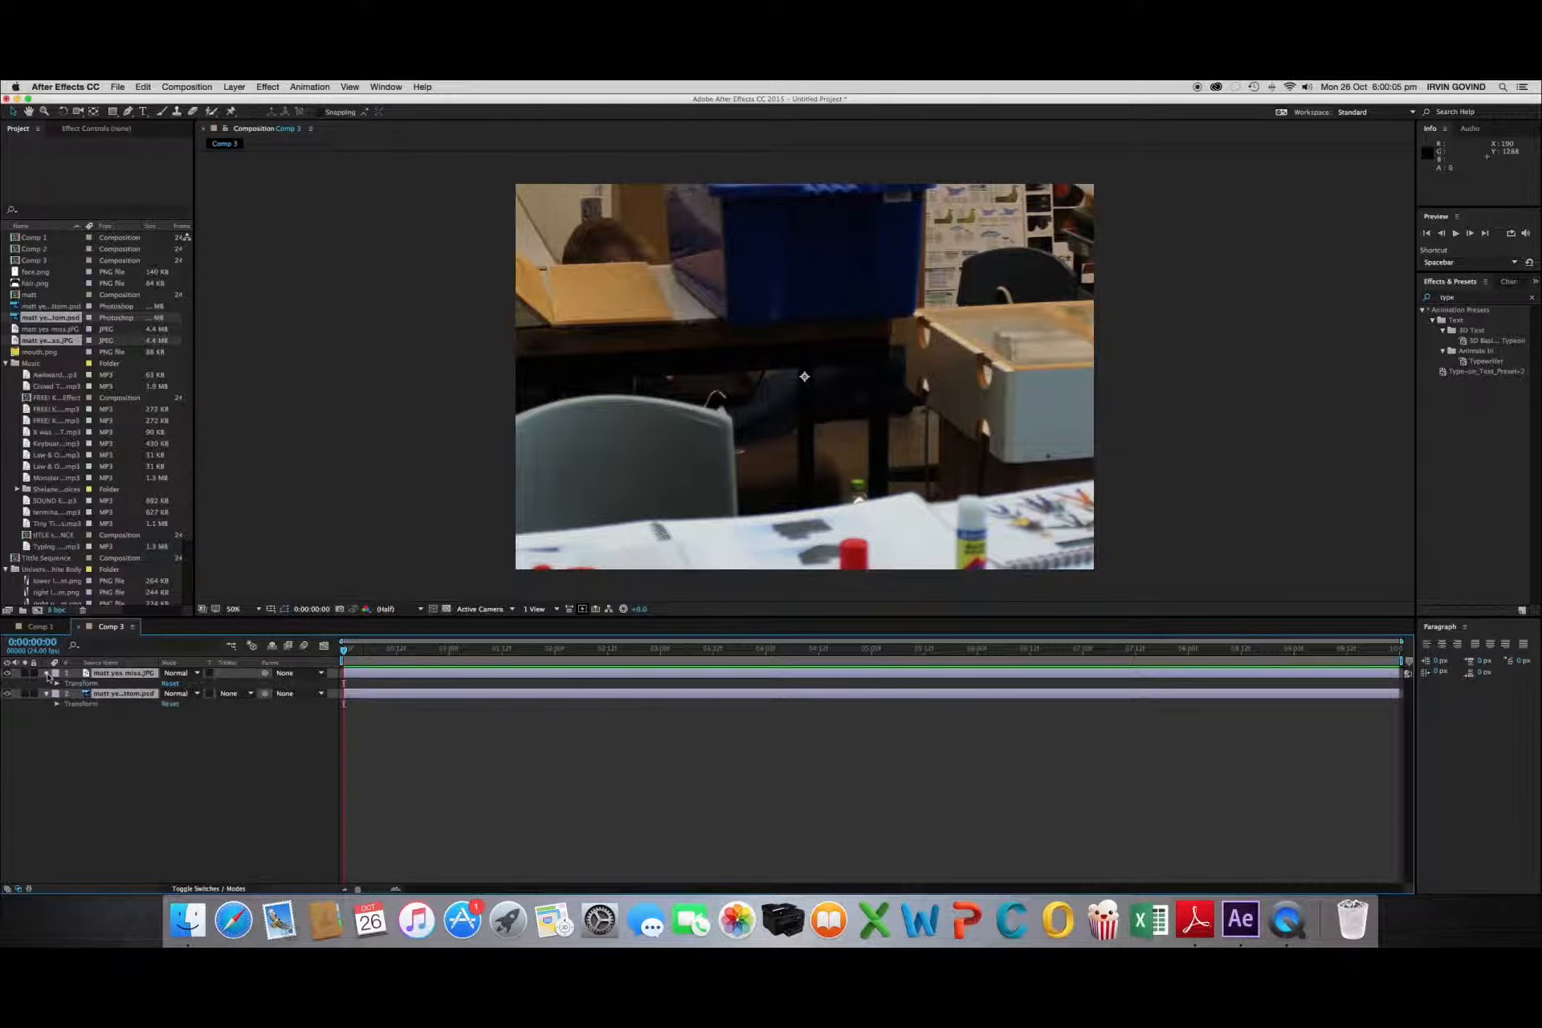
{"action": "left_click", "coordinate": [56, 683]}
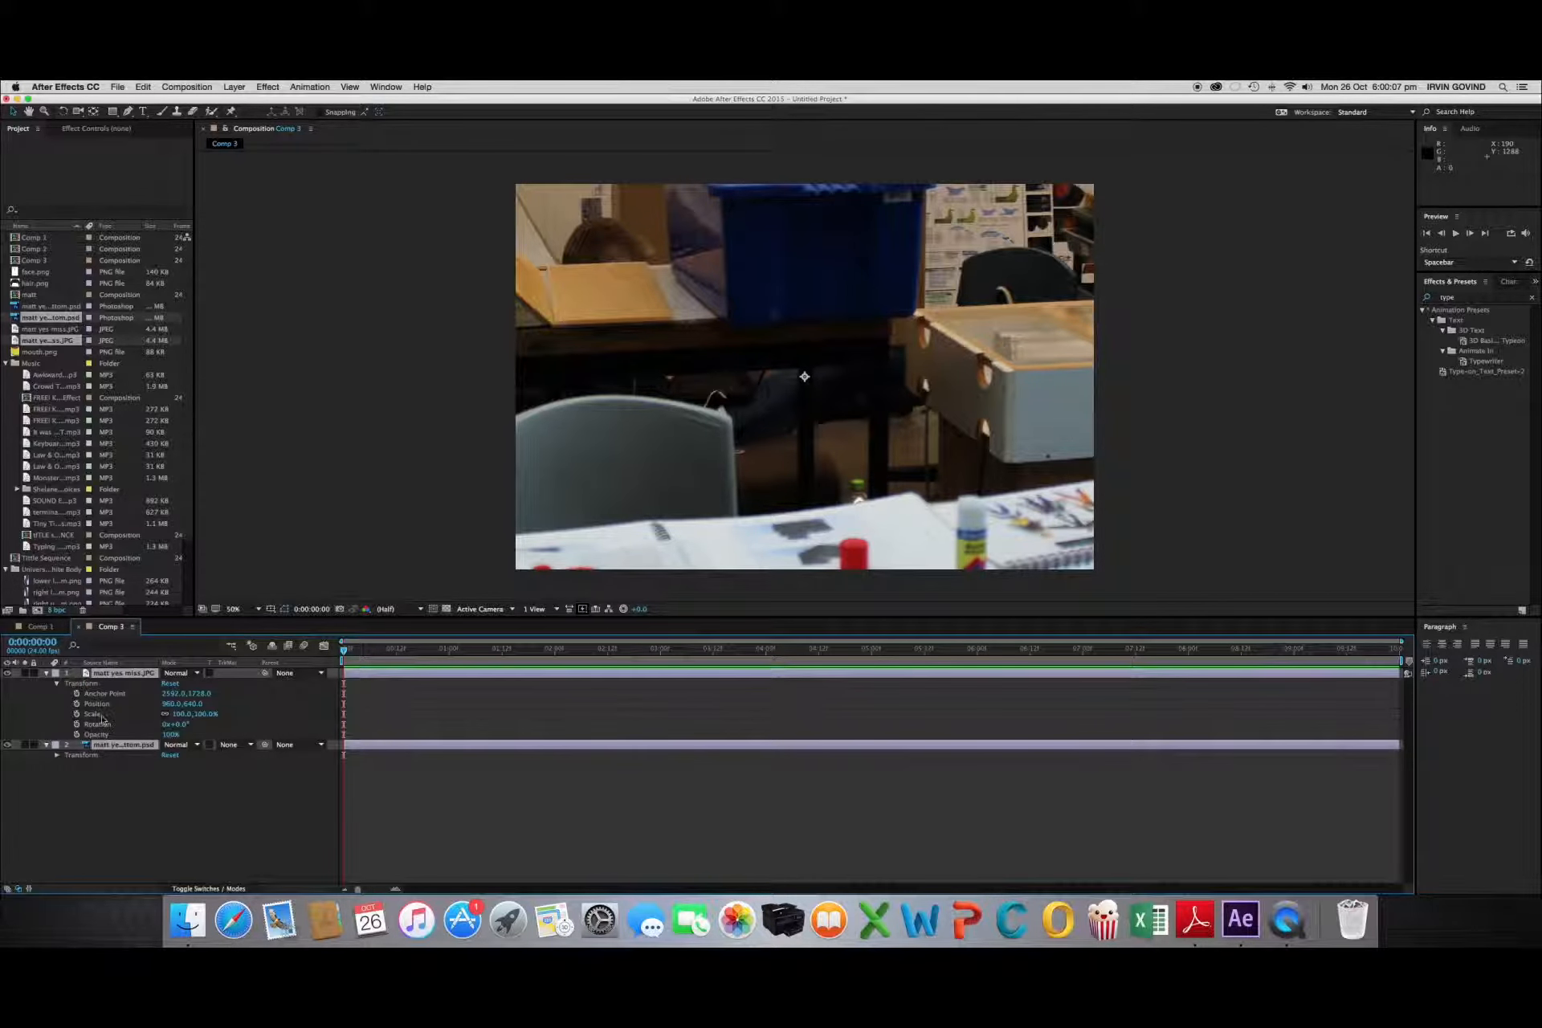
{"action": "left_click", "coordinate": [212, 713]}
{"action": "type", "text": "30"}
{"action": "left_click", "coordinate": [251, 811]}
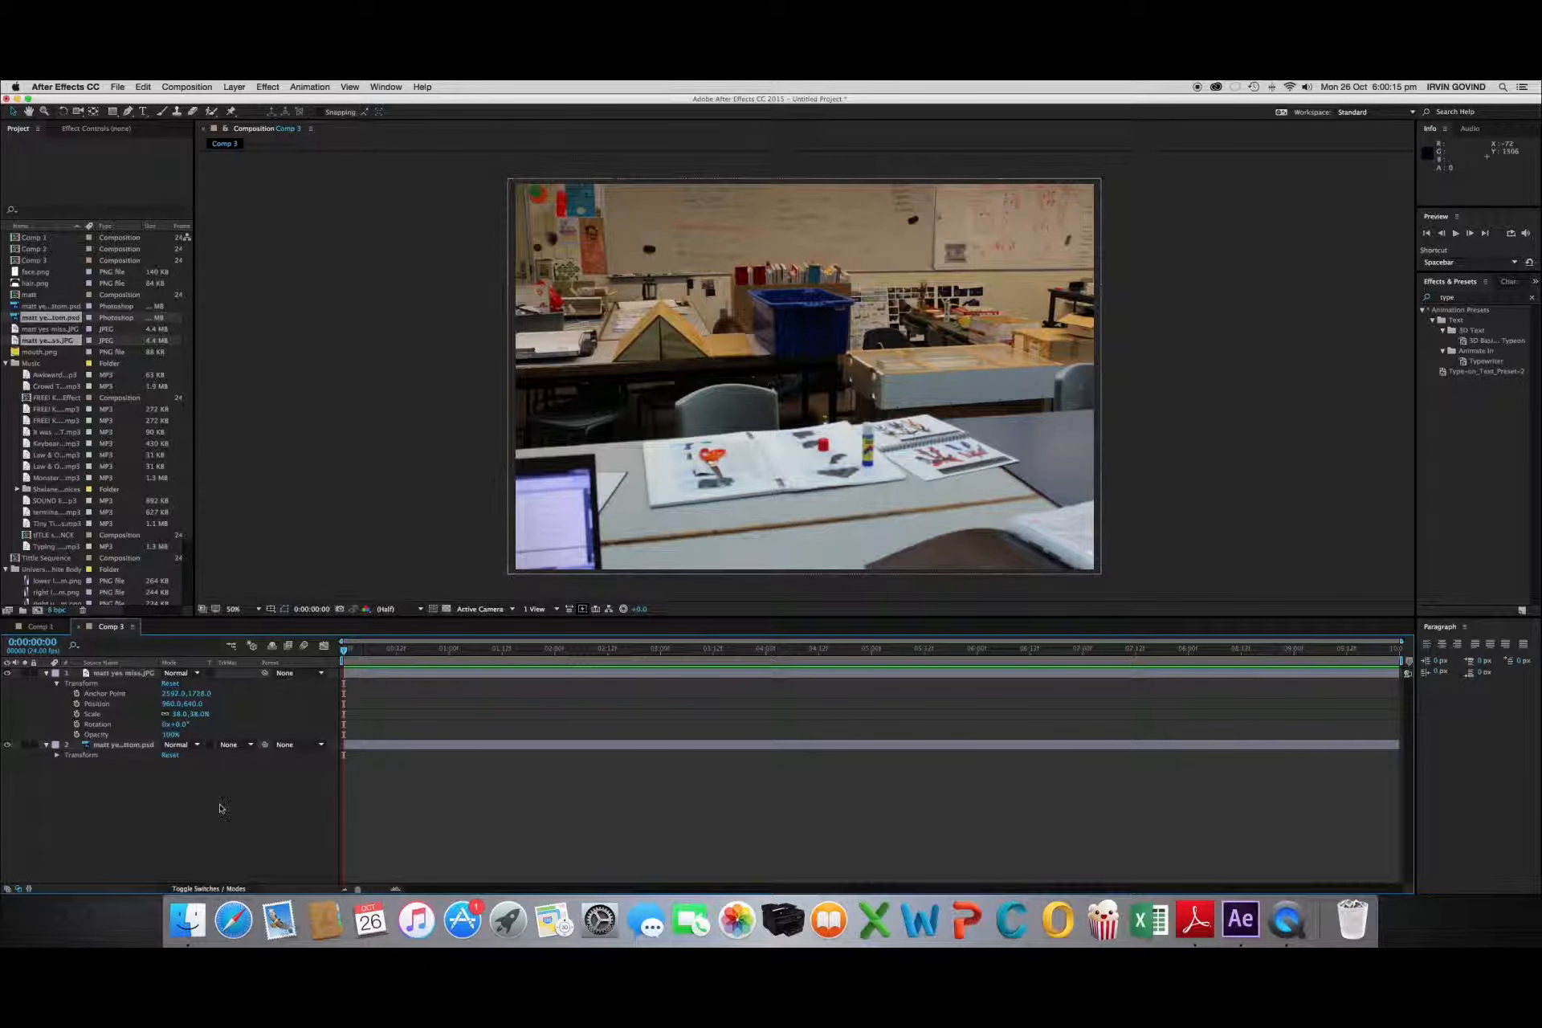
Hide and show the full photo and table cutout layers in turn to compare them
{"action": "left_click", "coordinate": [88, 673]}
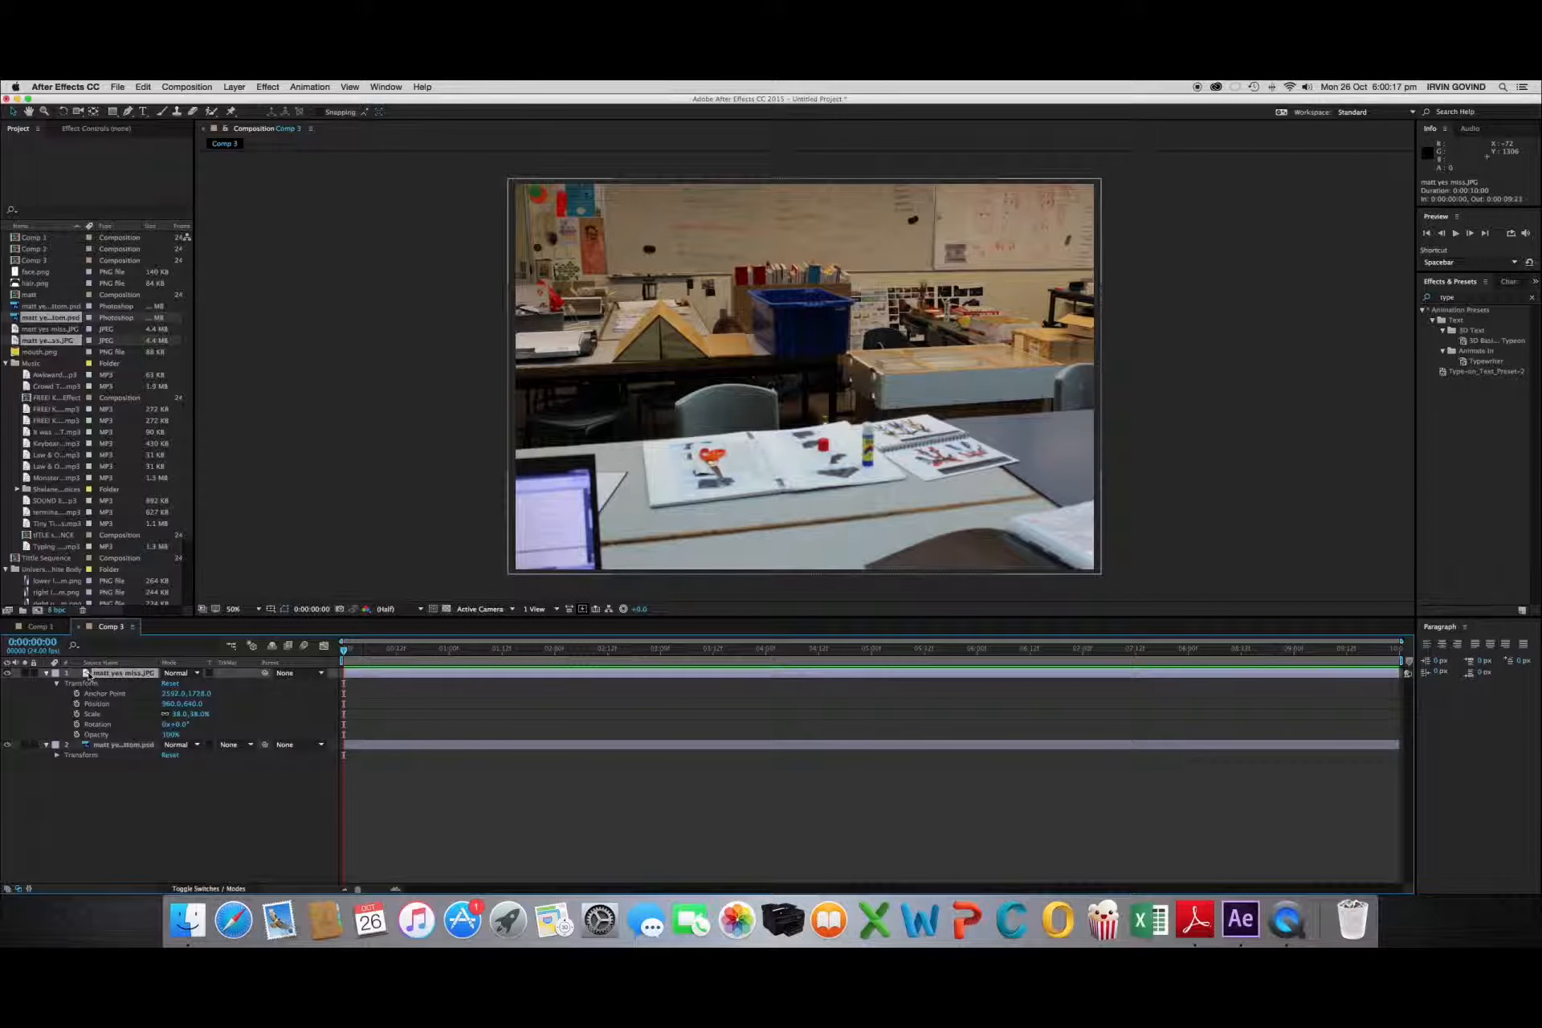
{"action": "left_click", "coordinate": [95, 747], "text": "shift"}
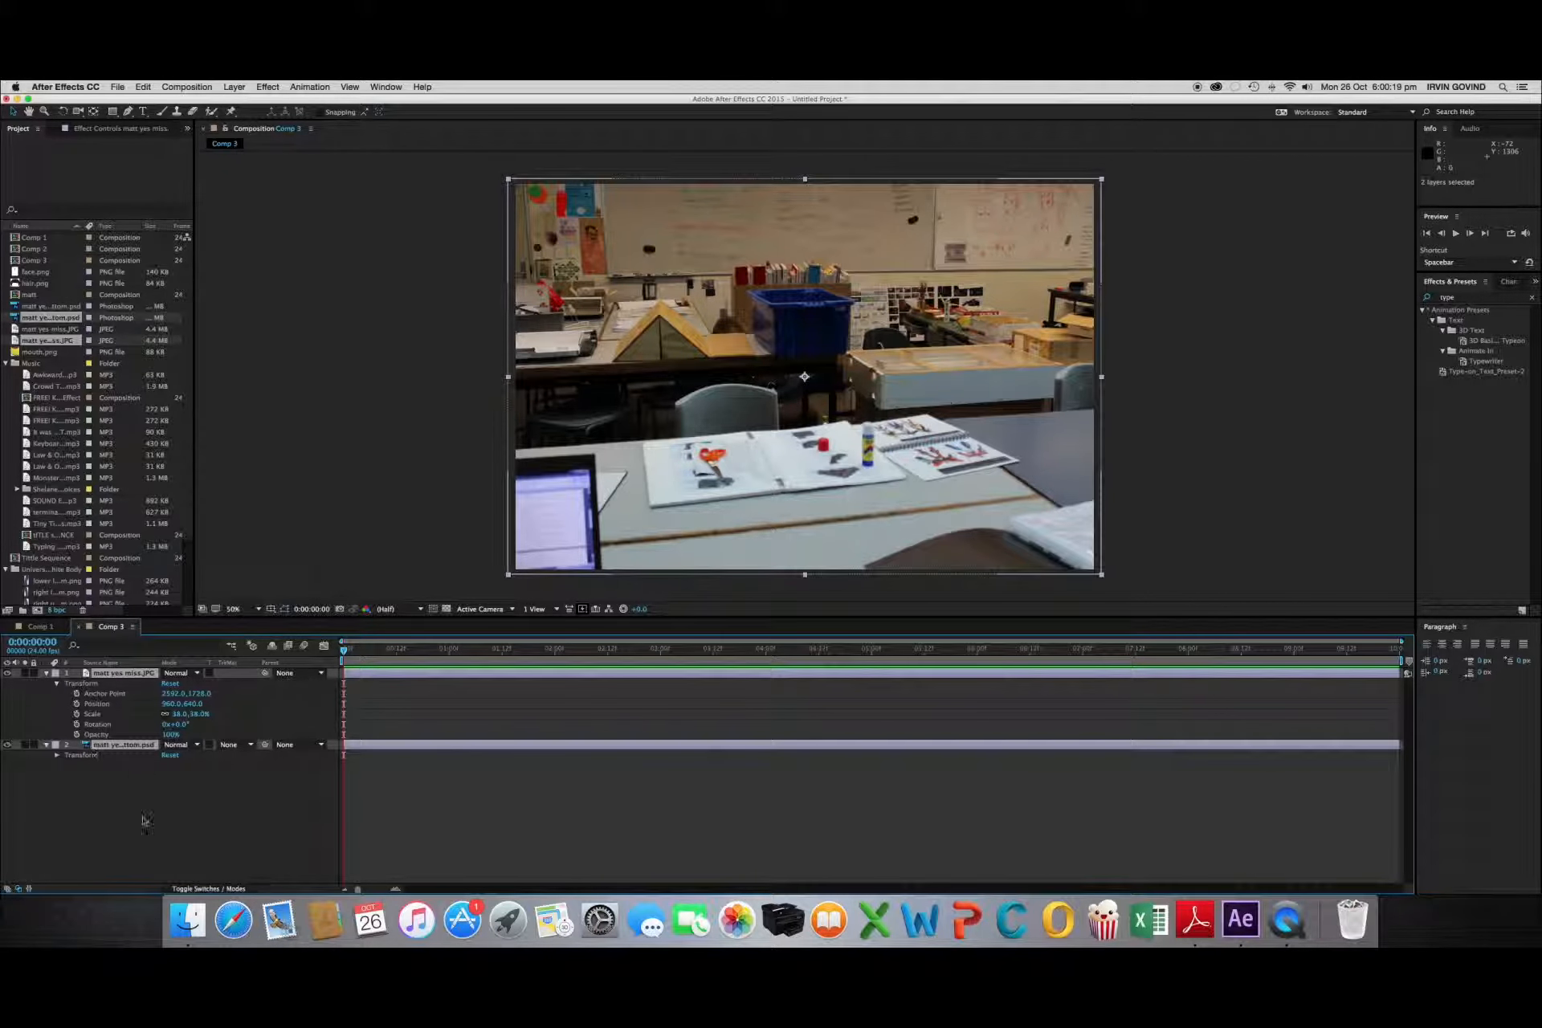
{"action": "left_click", "coordinate": [144, 819]}
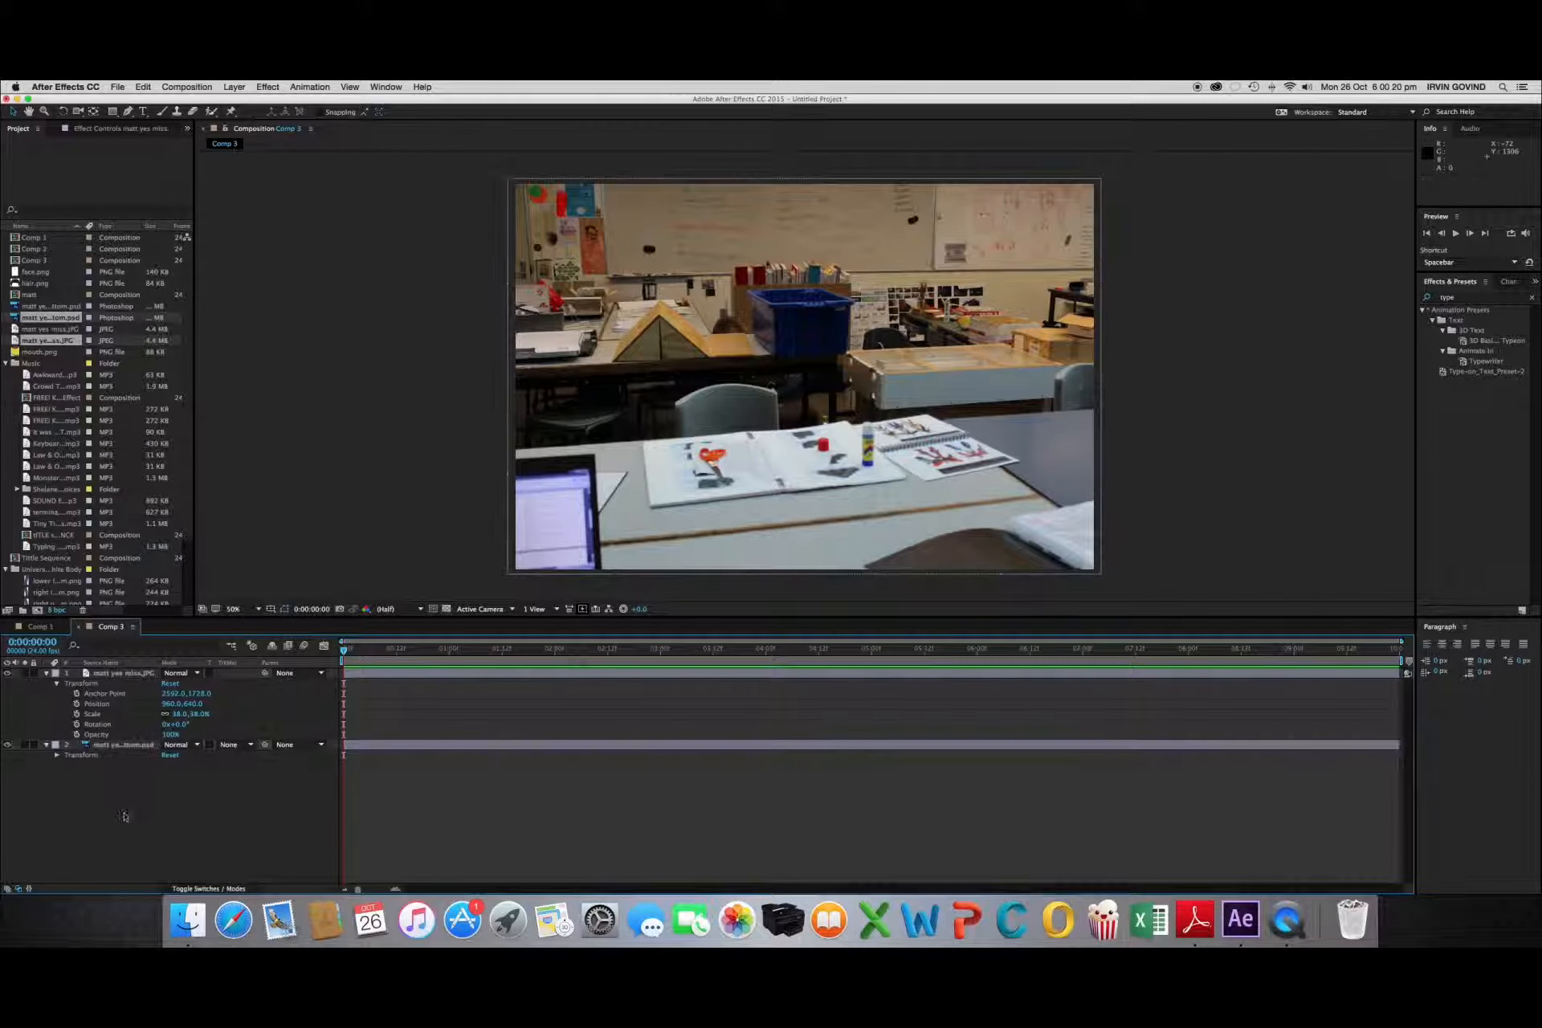
{"action": "left_click", "coordinate": [7, 675]}
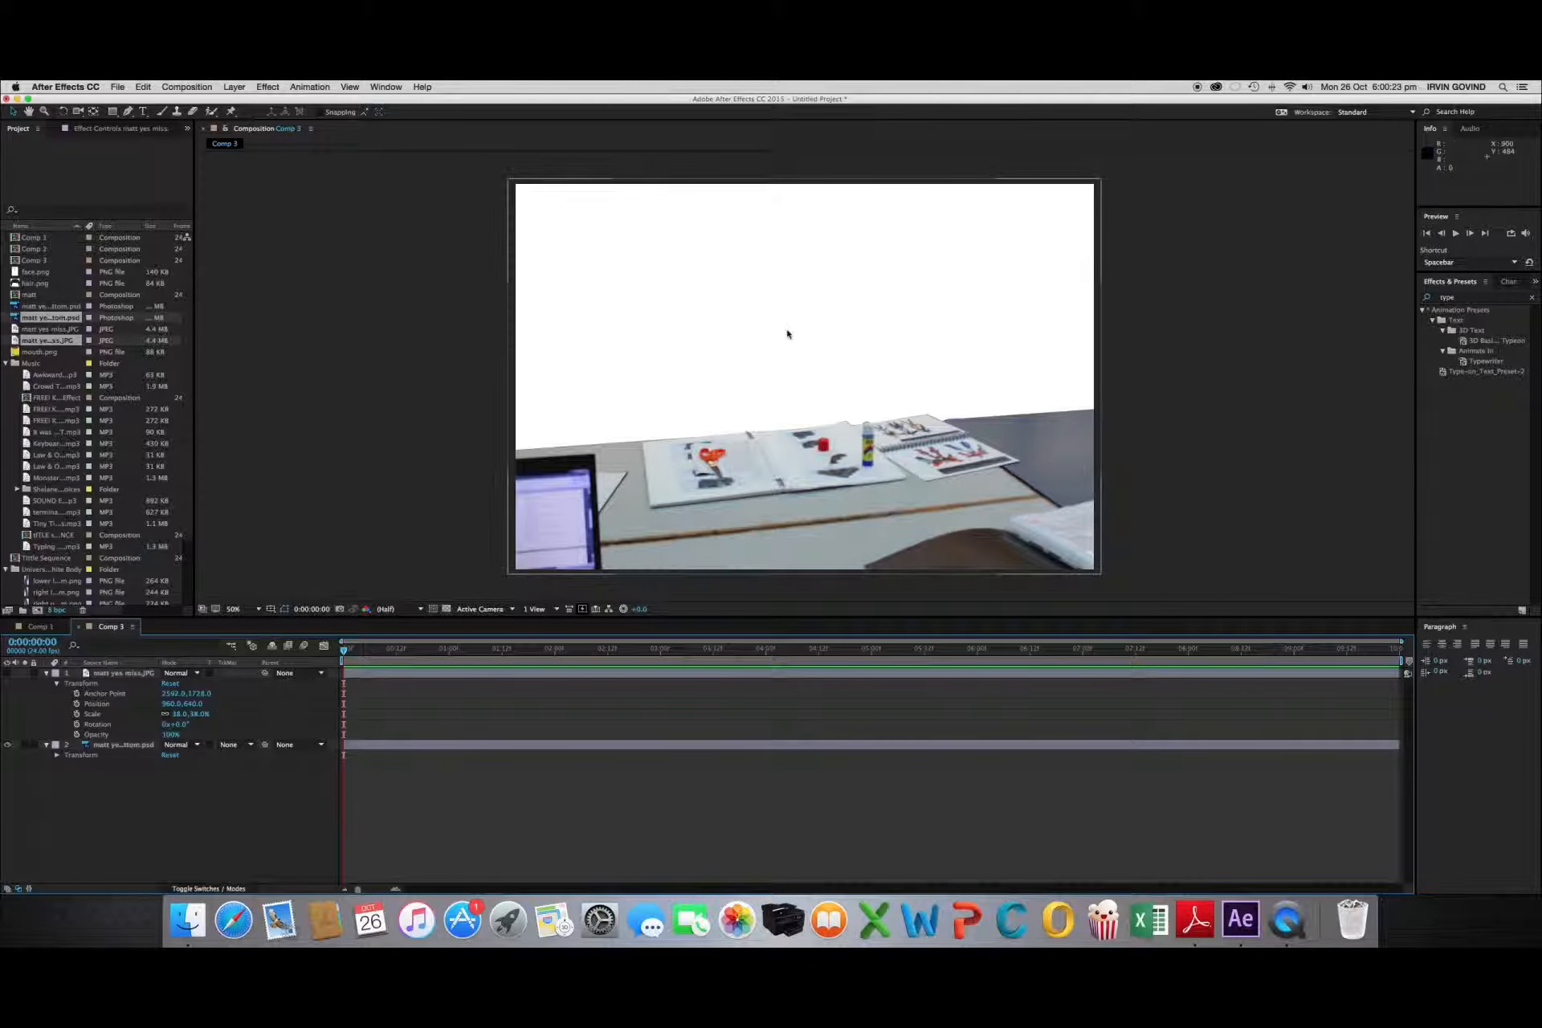
{"action": "left_click", "coordinate": [8, 673]}
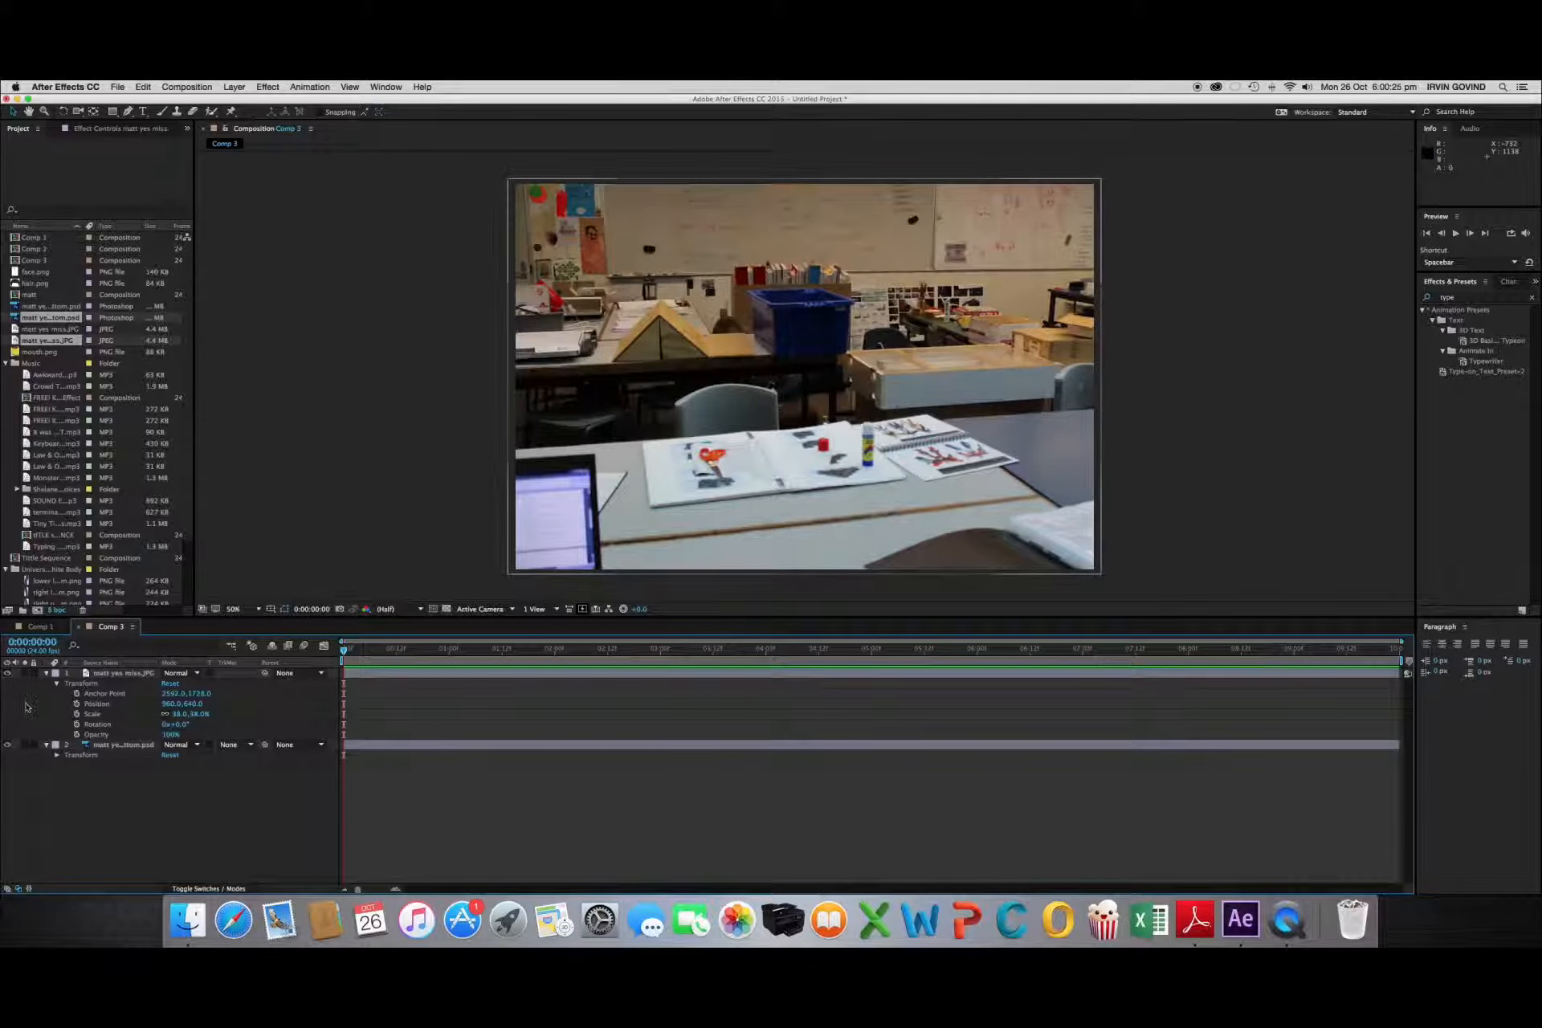
{"action": "left_click", "coordinate": [8, 746]}
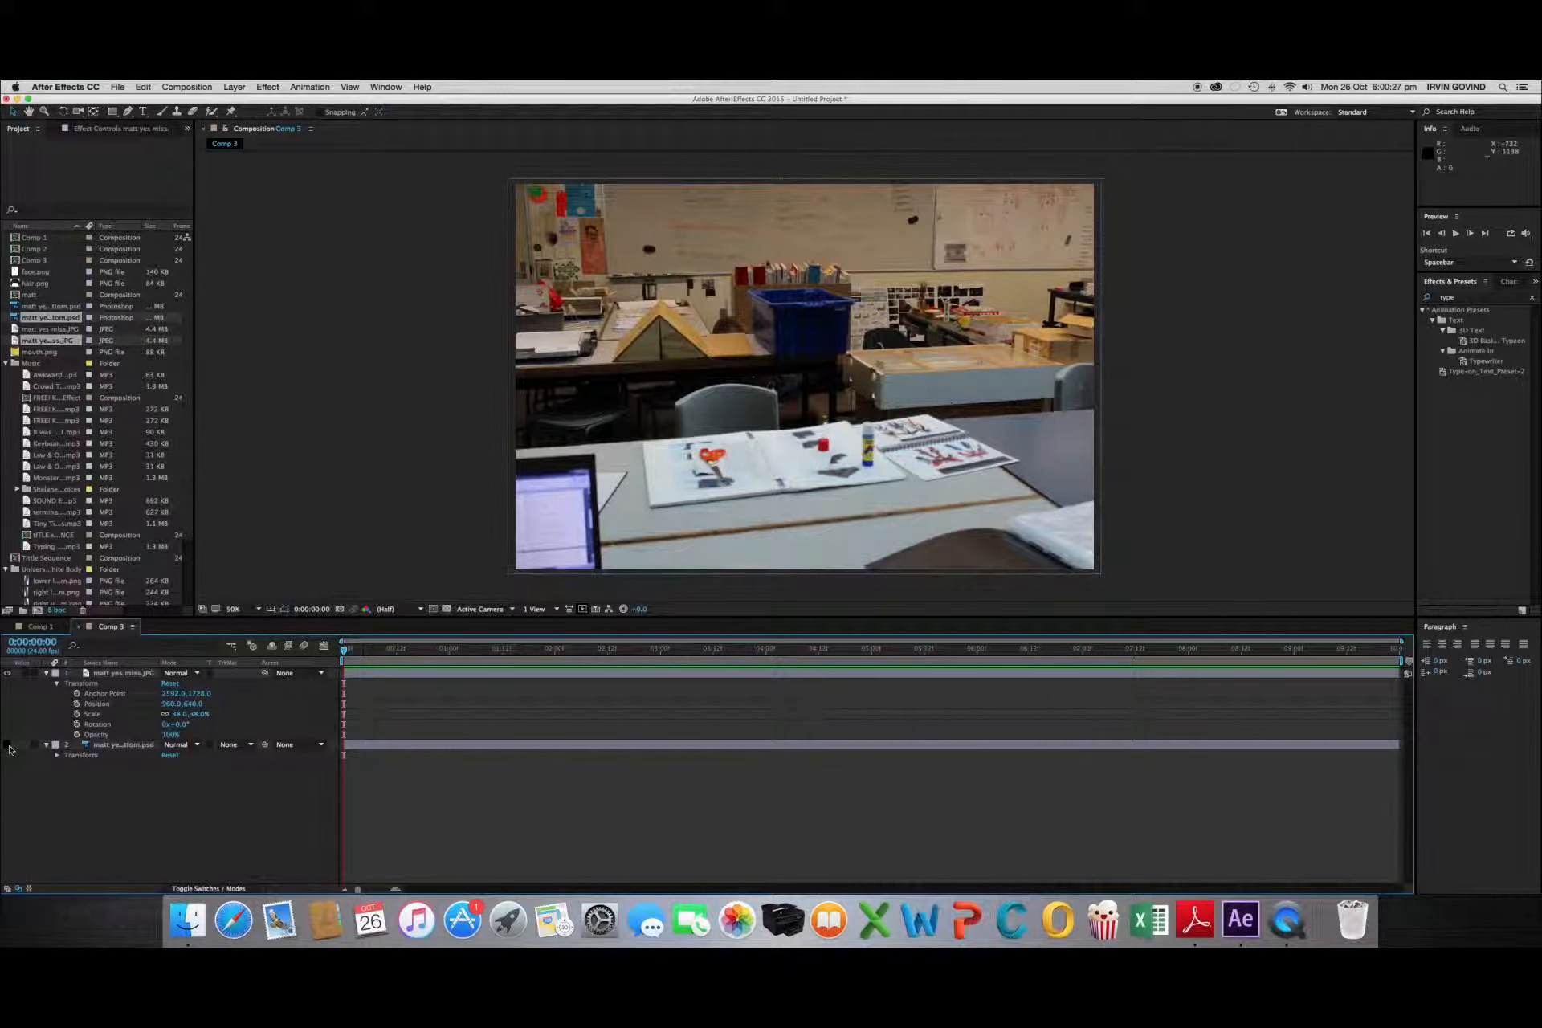
{"action": "left_click", "coordinate": [8, 745]}
{"action": "left_click", "coordinate": [8, 672]}
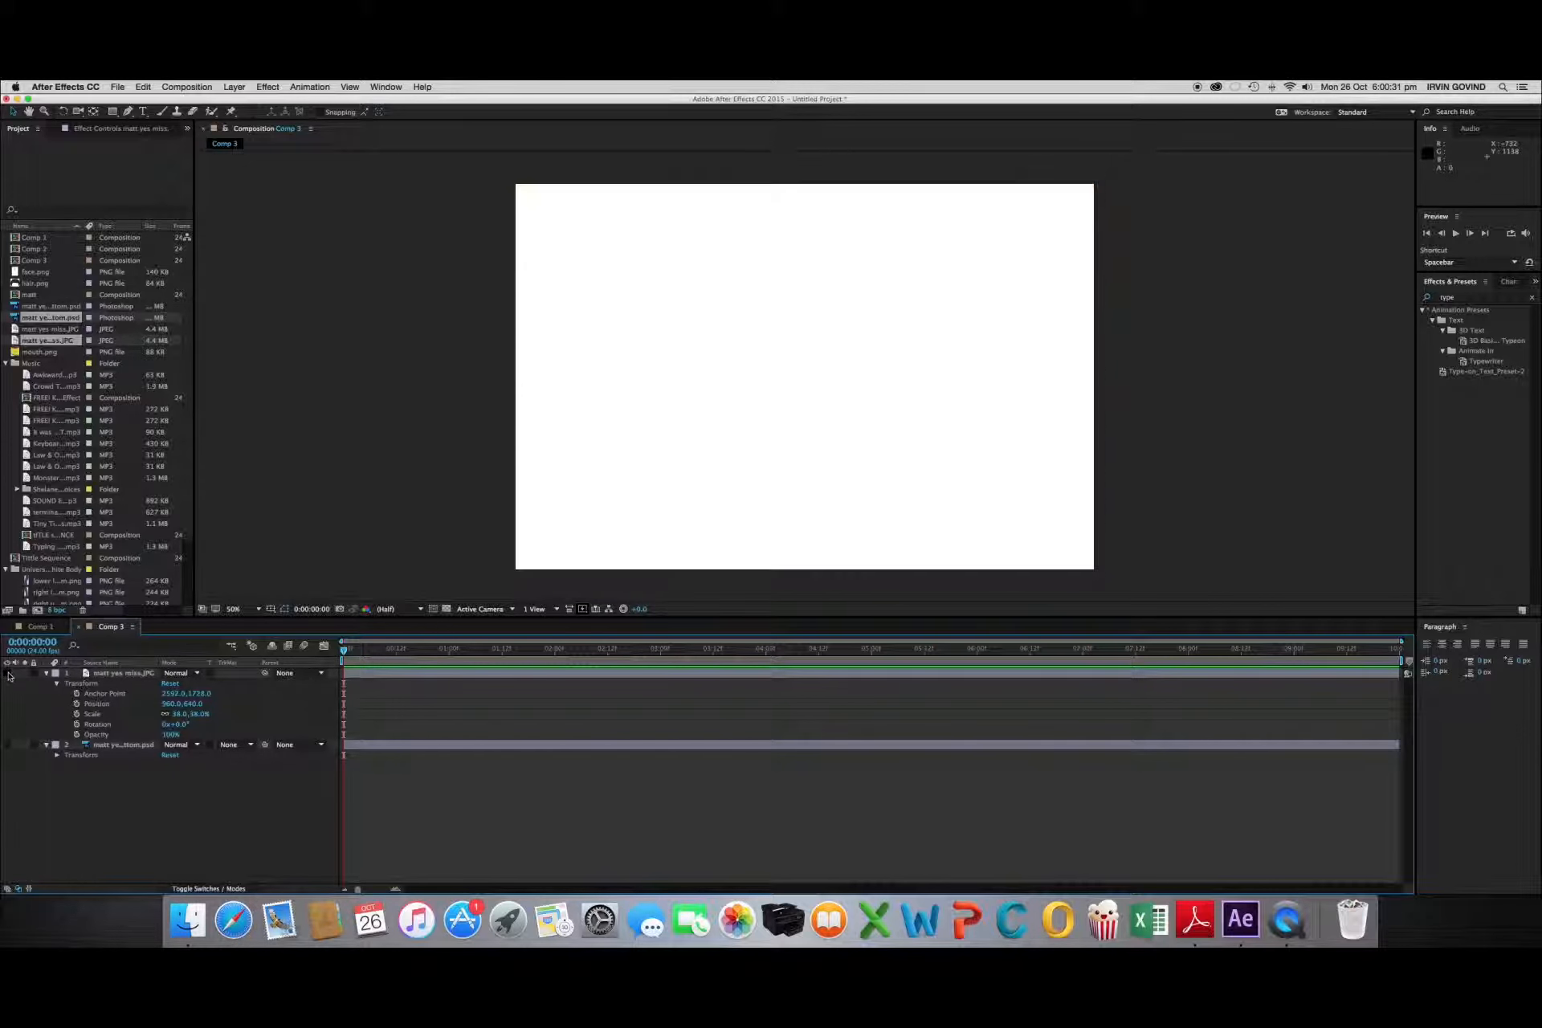
{"action": "left_click", "coordinate": [8, 746]}
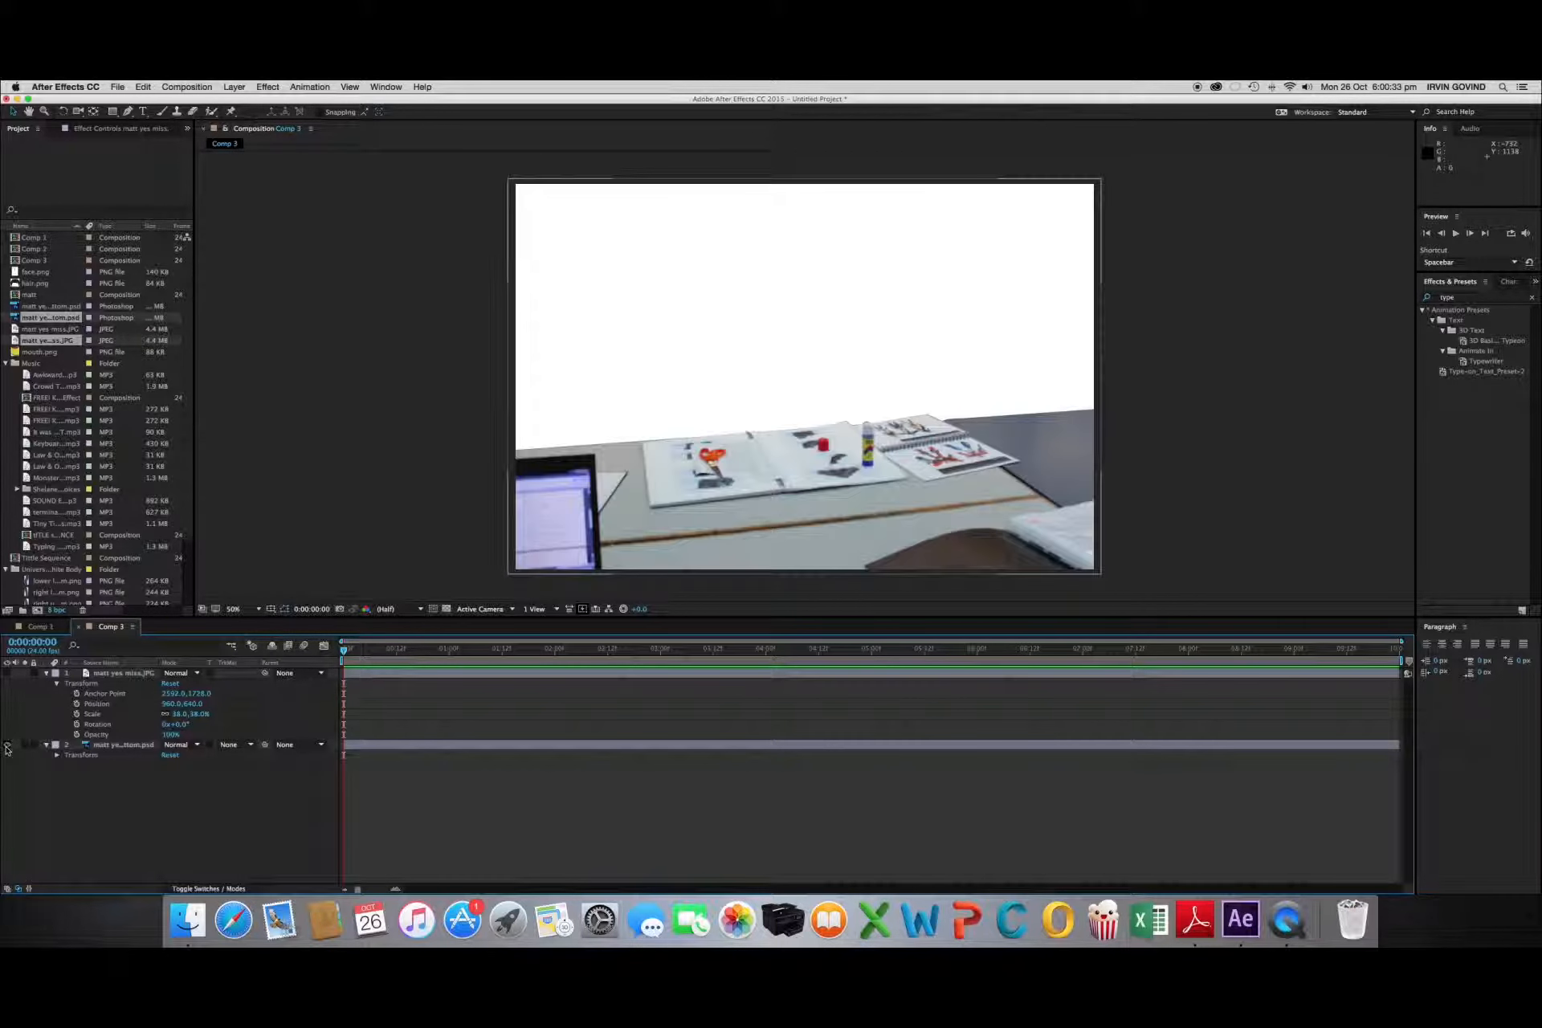
{"action": "left_click", "coordinate": [7, 674]}
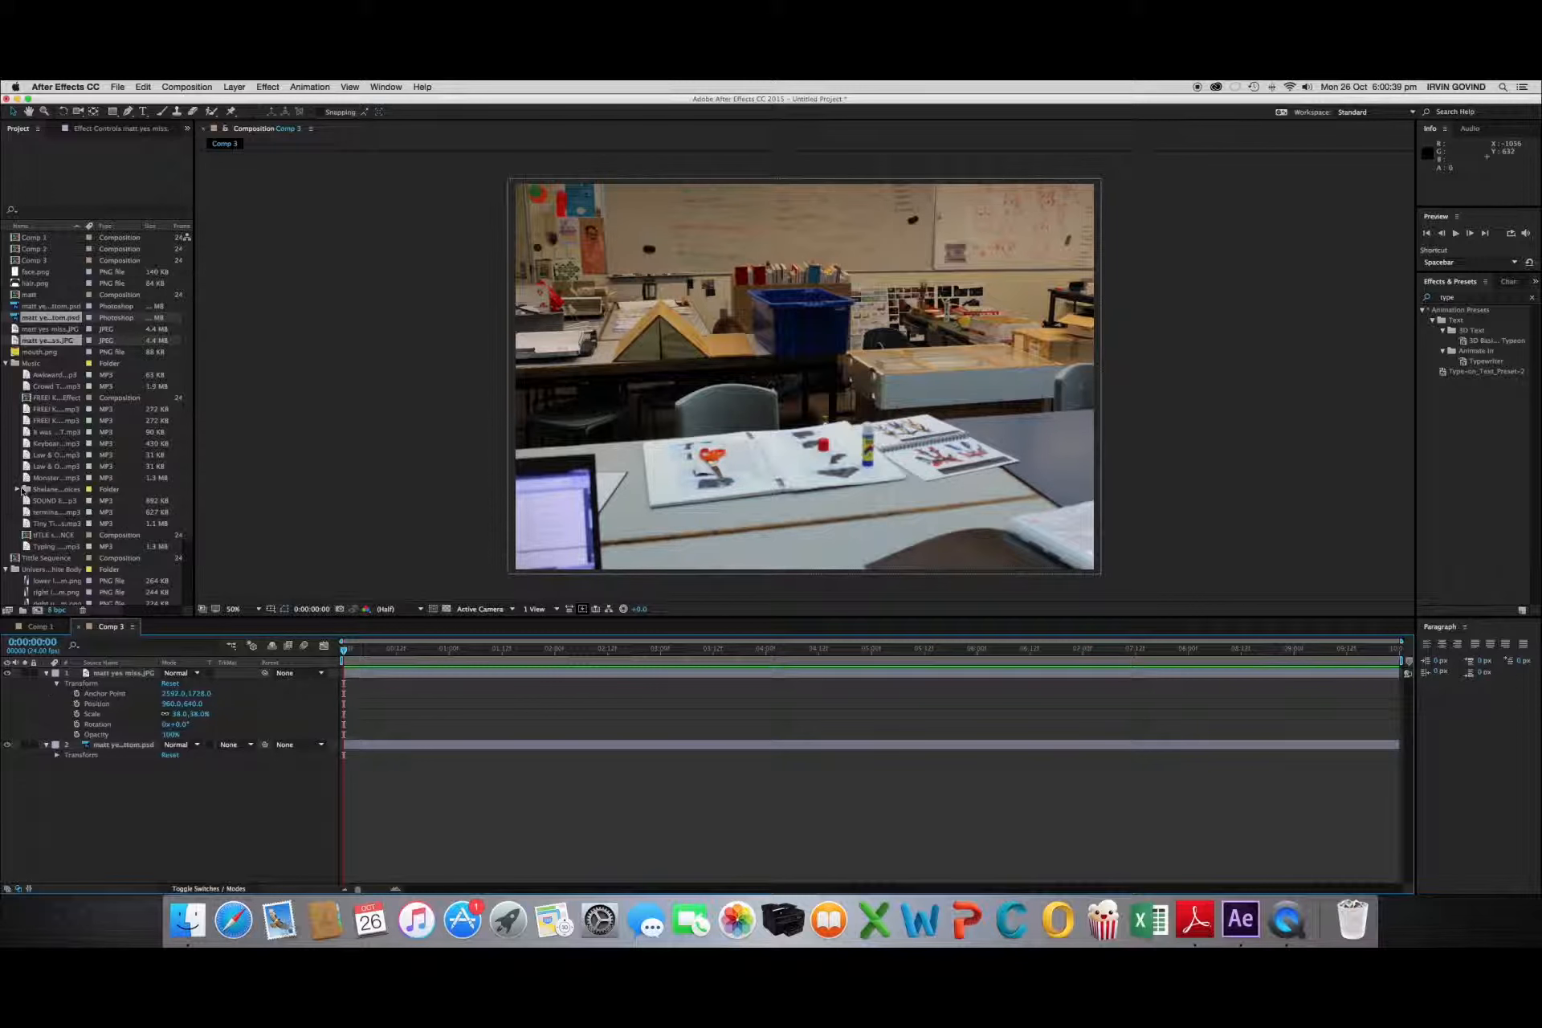
Add Shirt.png and the right upper, right lower and lower left arm images to Comp 3 between the two classroom layers
{"action": "scroll", "coordinate": [80, 518], "scroll_direction": "down", "scroll_amount": 3}
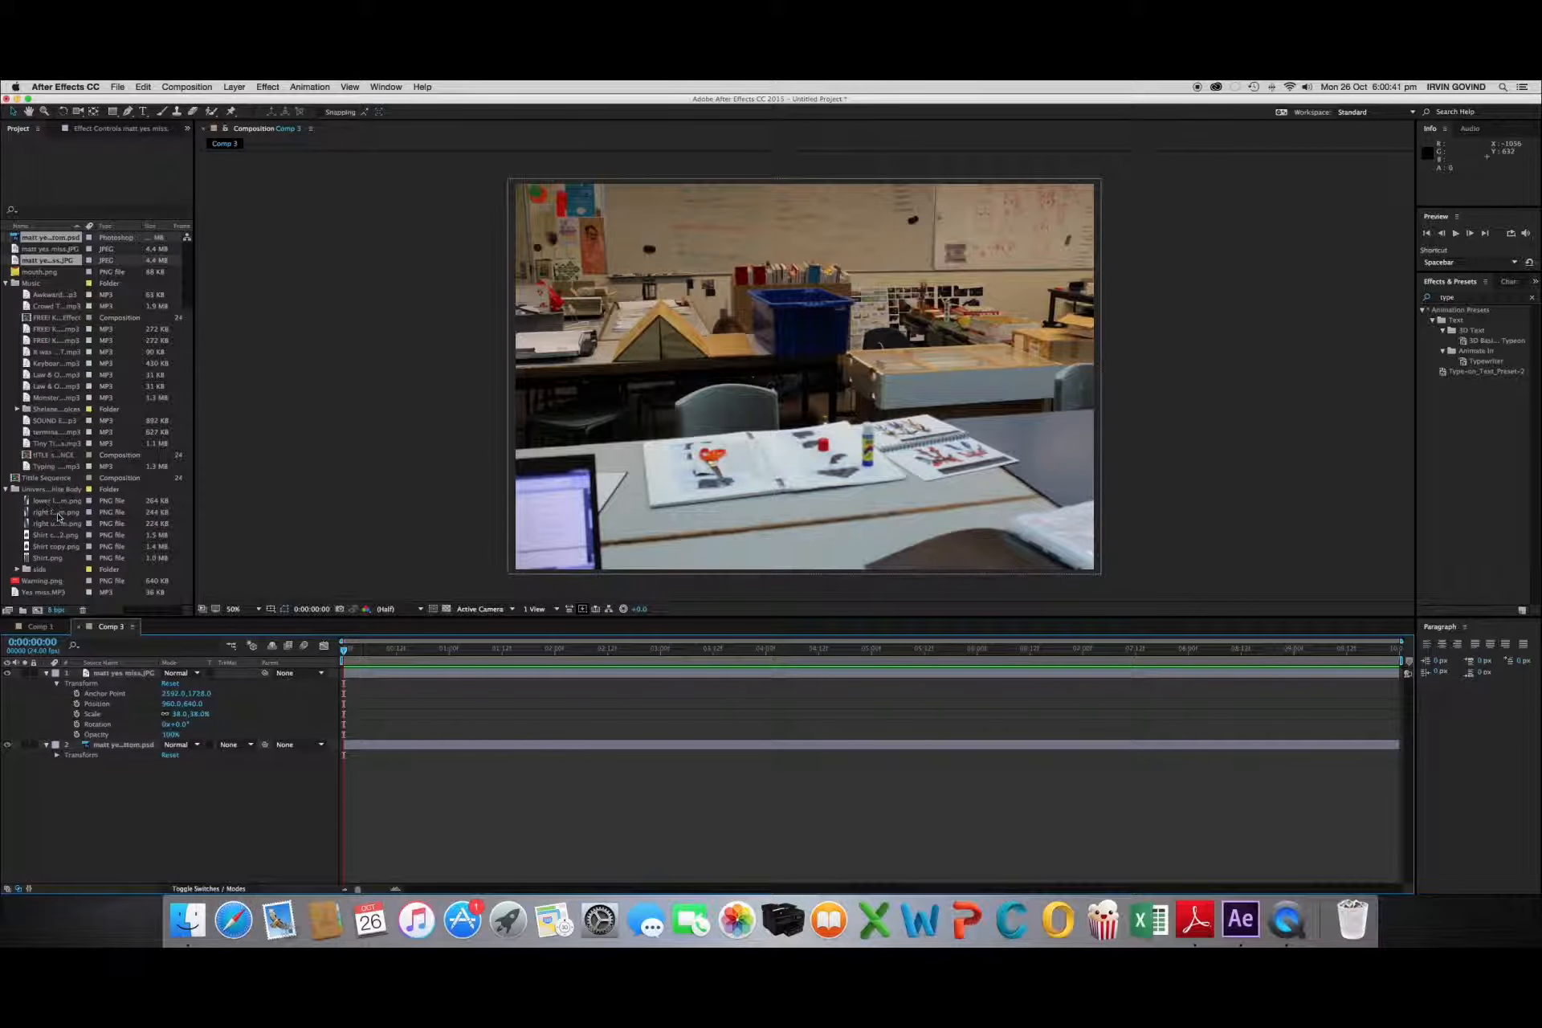
{"action": "left_click", "coordinate": [51, 558]}
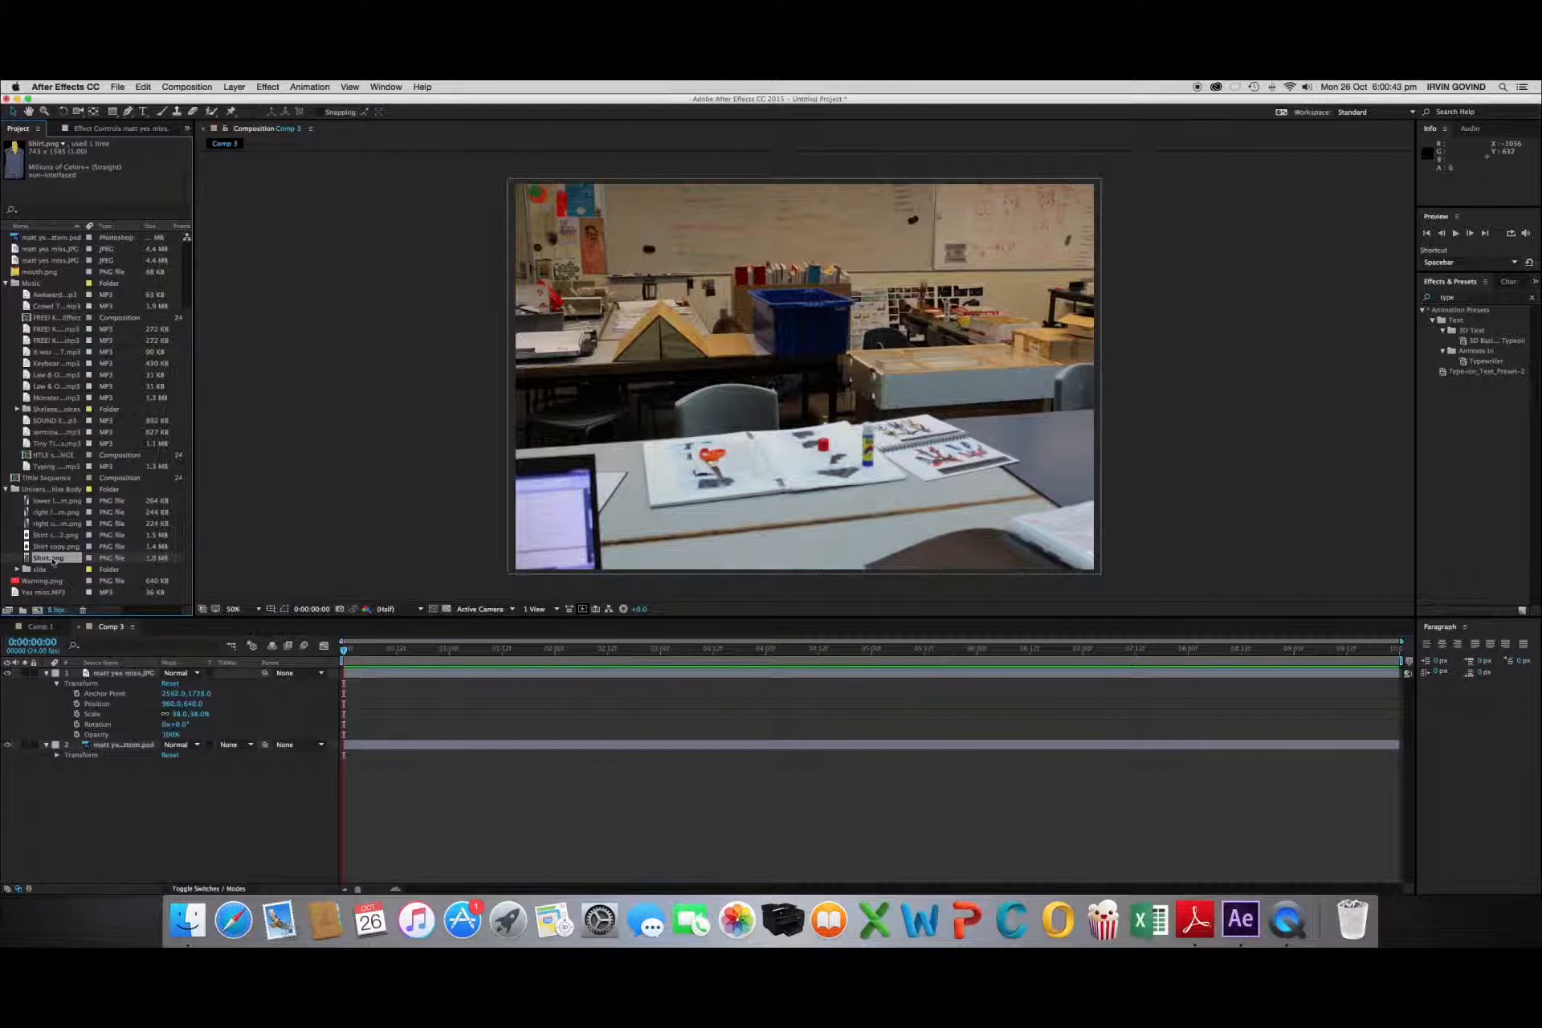
{"action": "left_click_drag", "start_coordinate": [51, 560], "coordinate": [141, 743]}
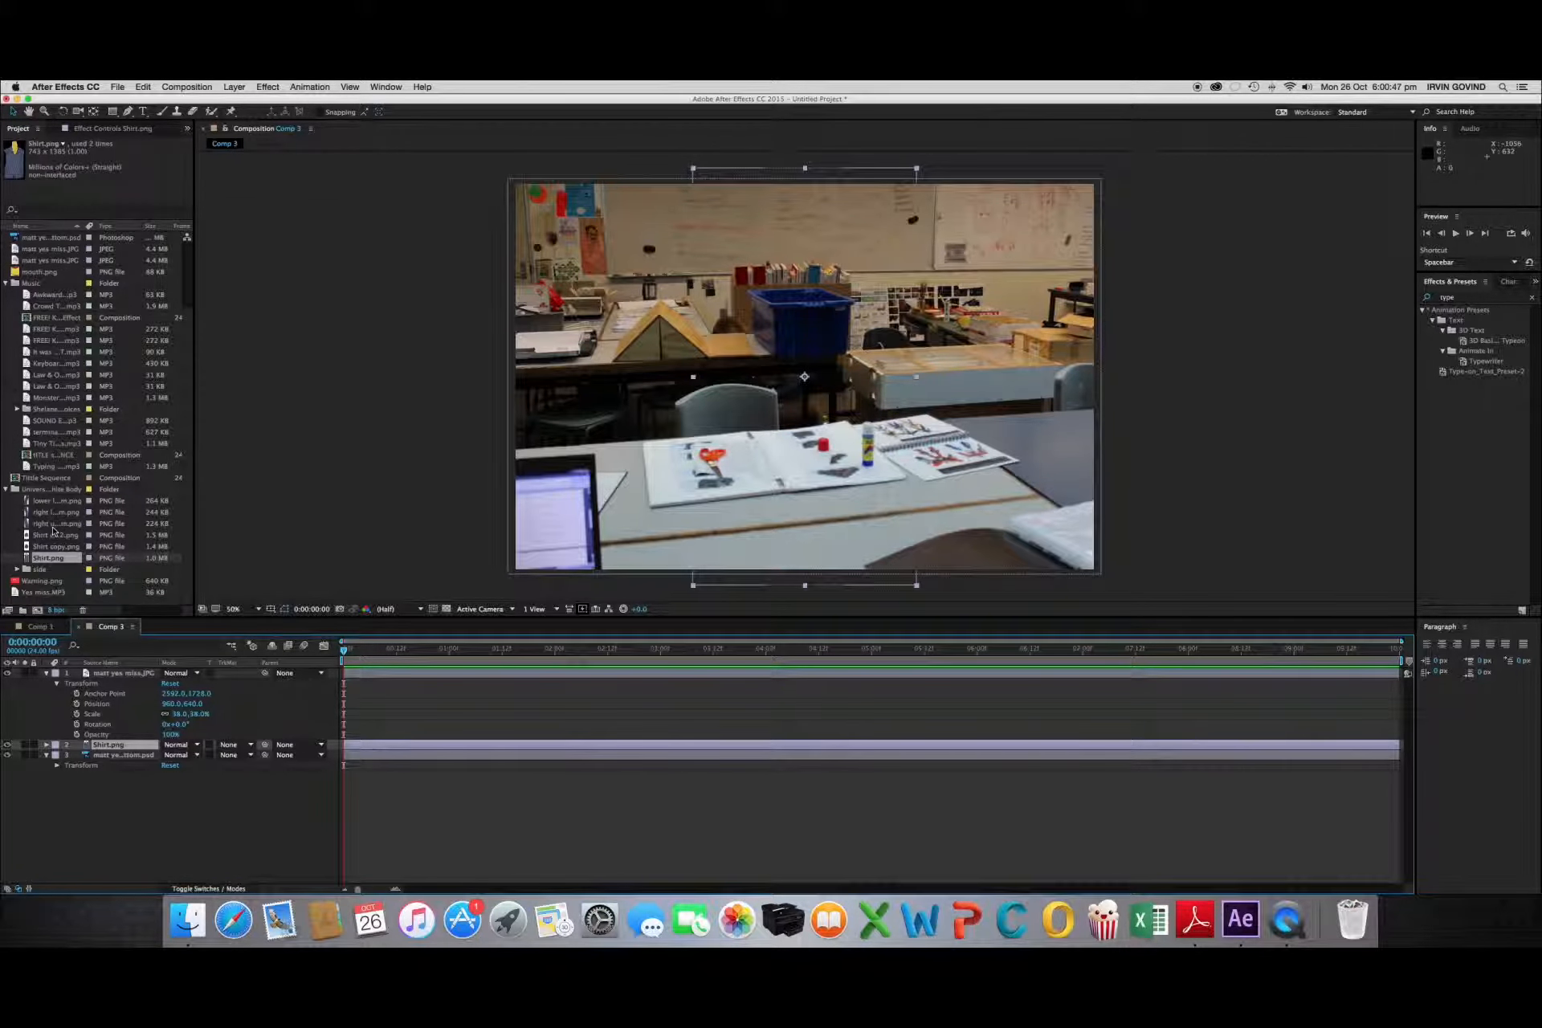
{"action": "left_click", "coordinate": [54, 524]}
{"action": "left_click", "coordinate": [53, 502], "text": "shift"}
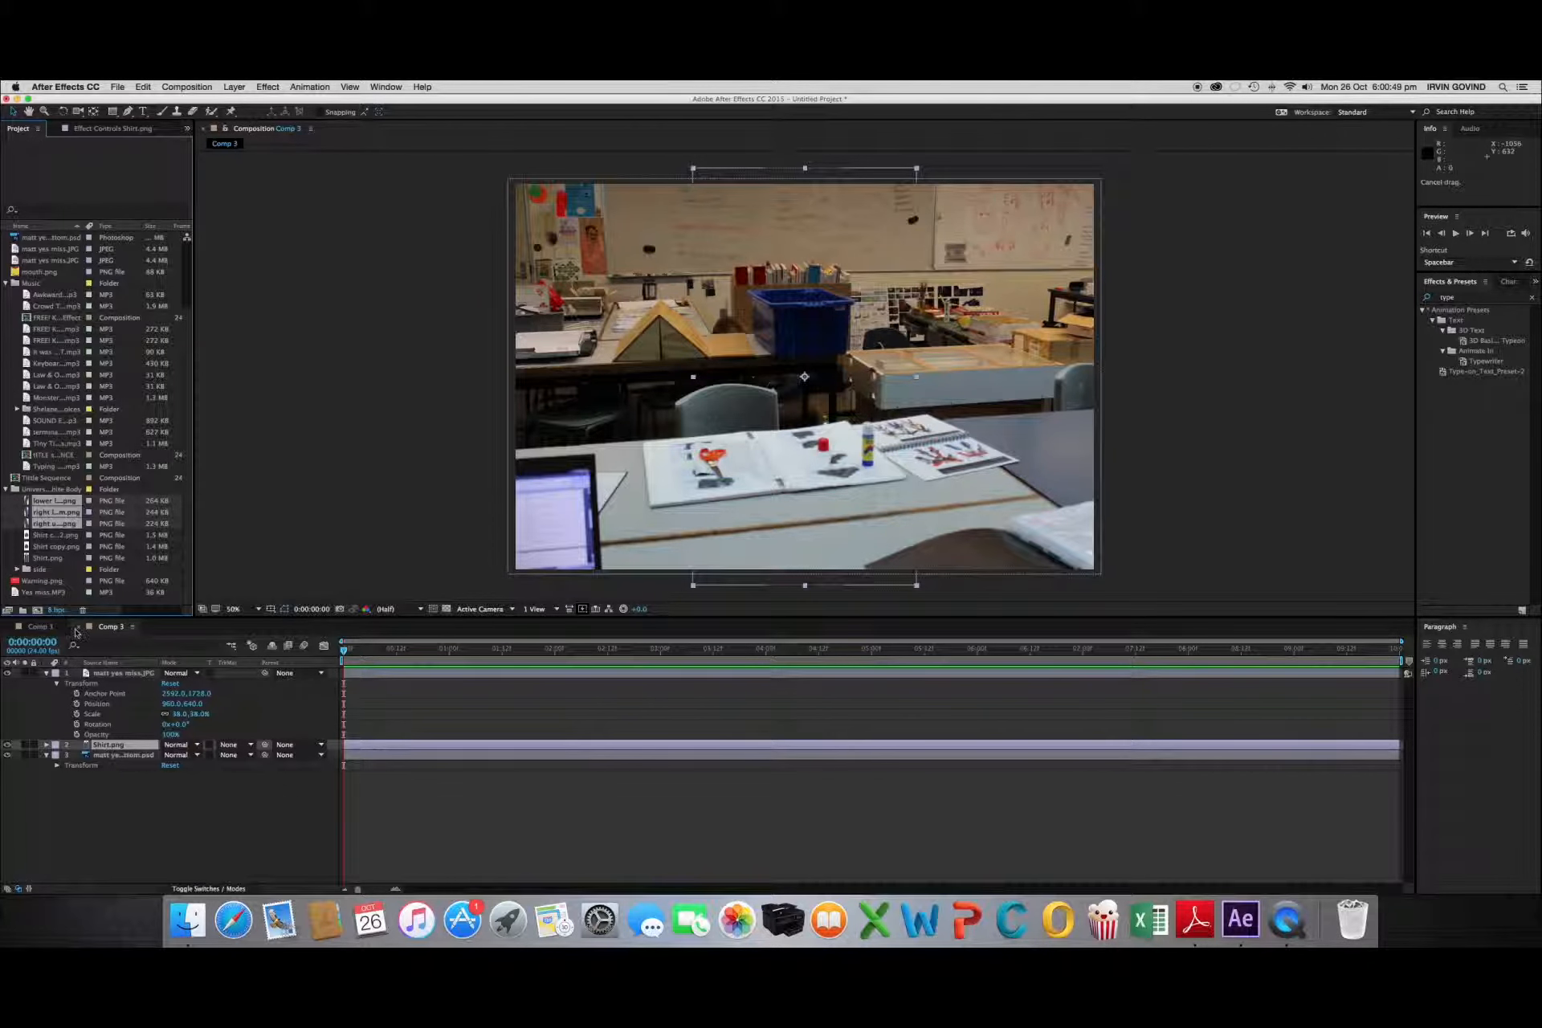
{"action": "left_click_drag", "start_coordinate": [76, 632], "coordinate": [108, 744]}
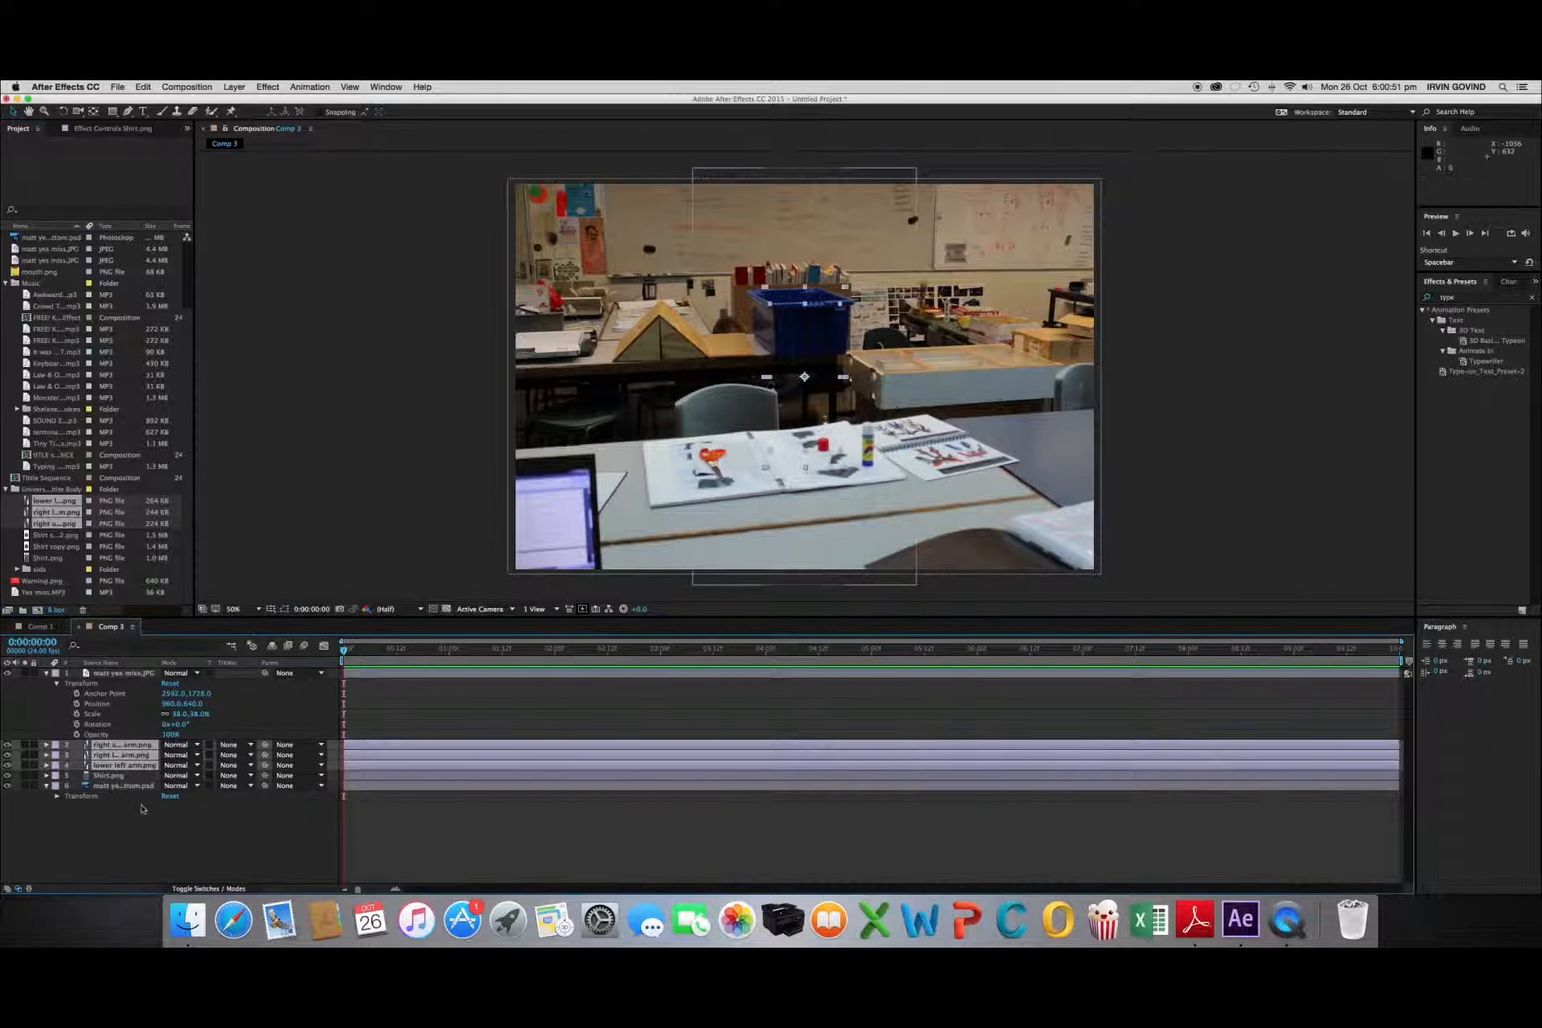
{"action": "left_click", "coordinate": [149, 827]}
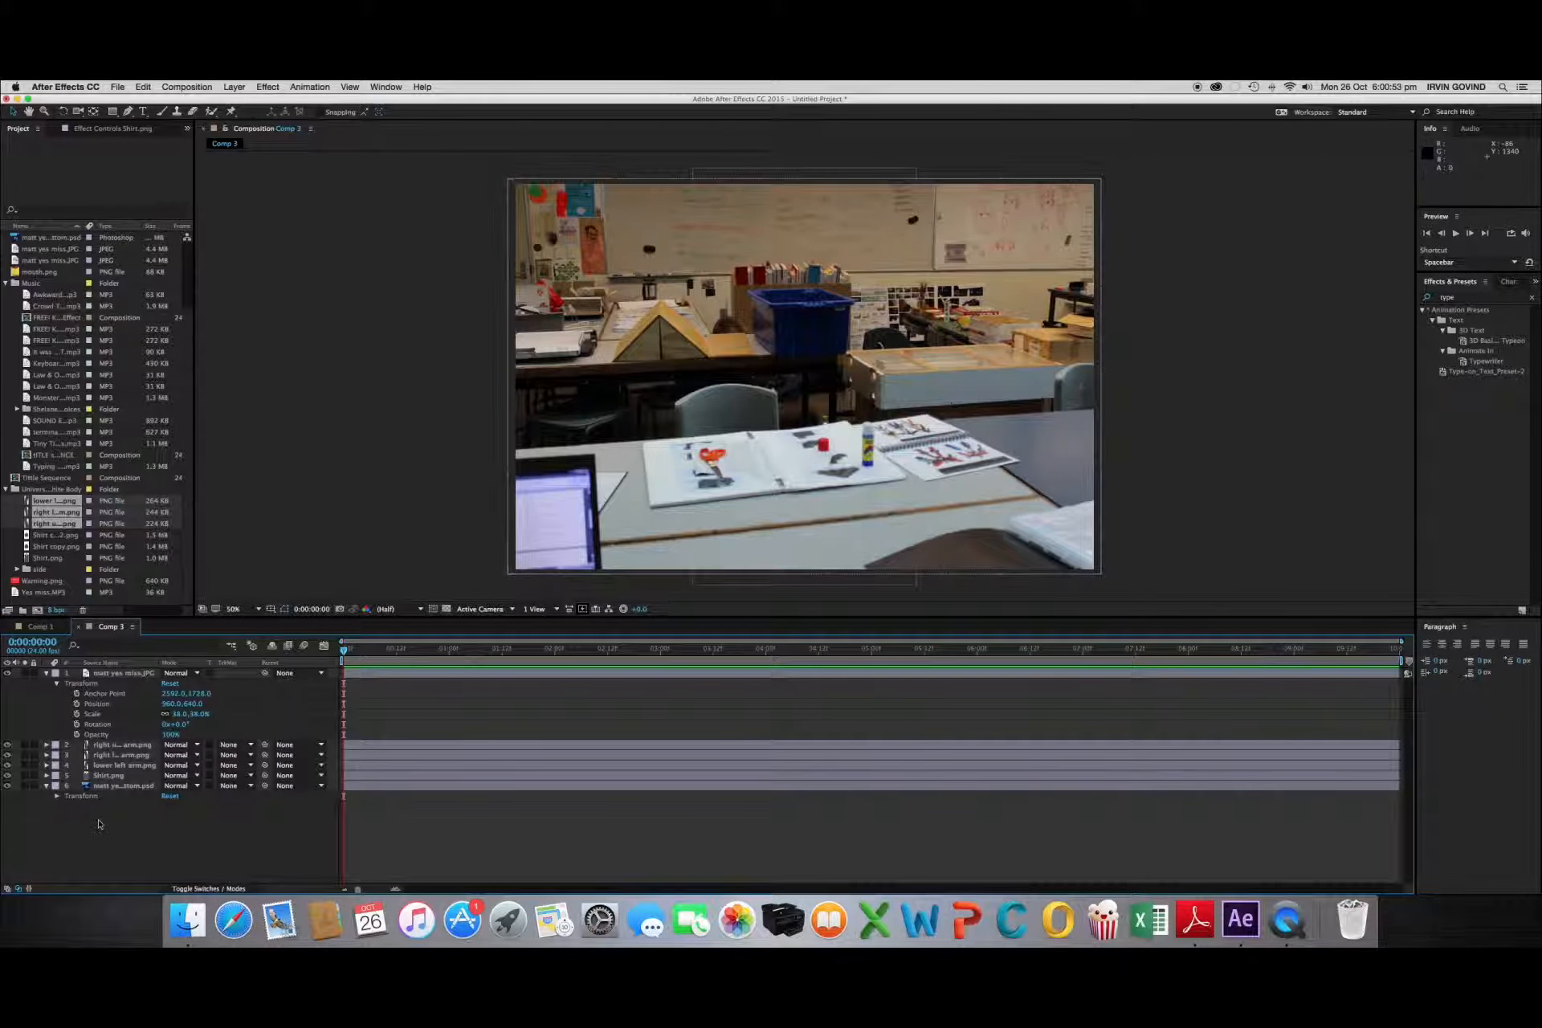
Reorder the layers so the table cutout is at the front and the full classroom photo is behind the body parts
{"action": "left_click_drag", "start_coordinate": [120, 785], "coordinate": [170, 844]}
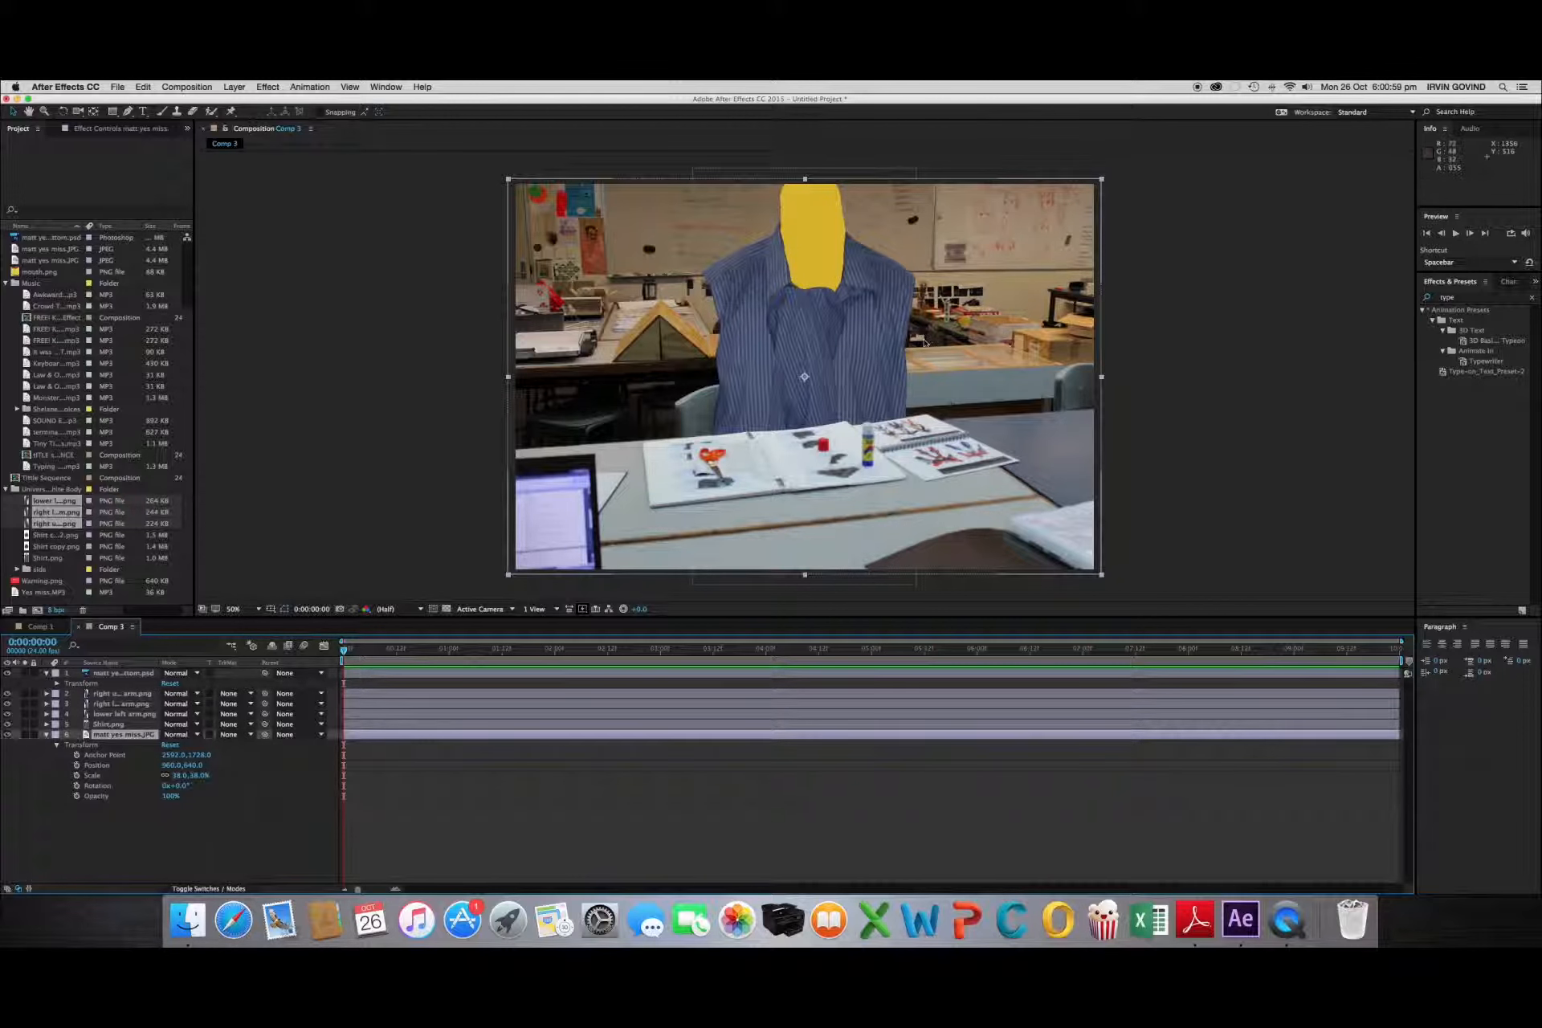
{"action": "left_click", "coordinate": [121, 723]}
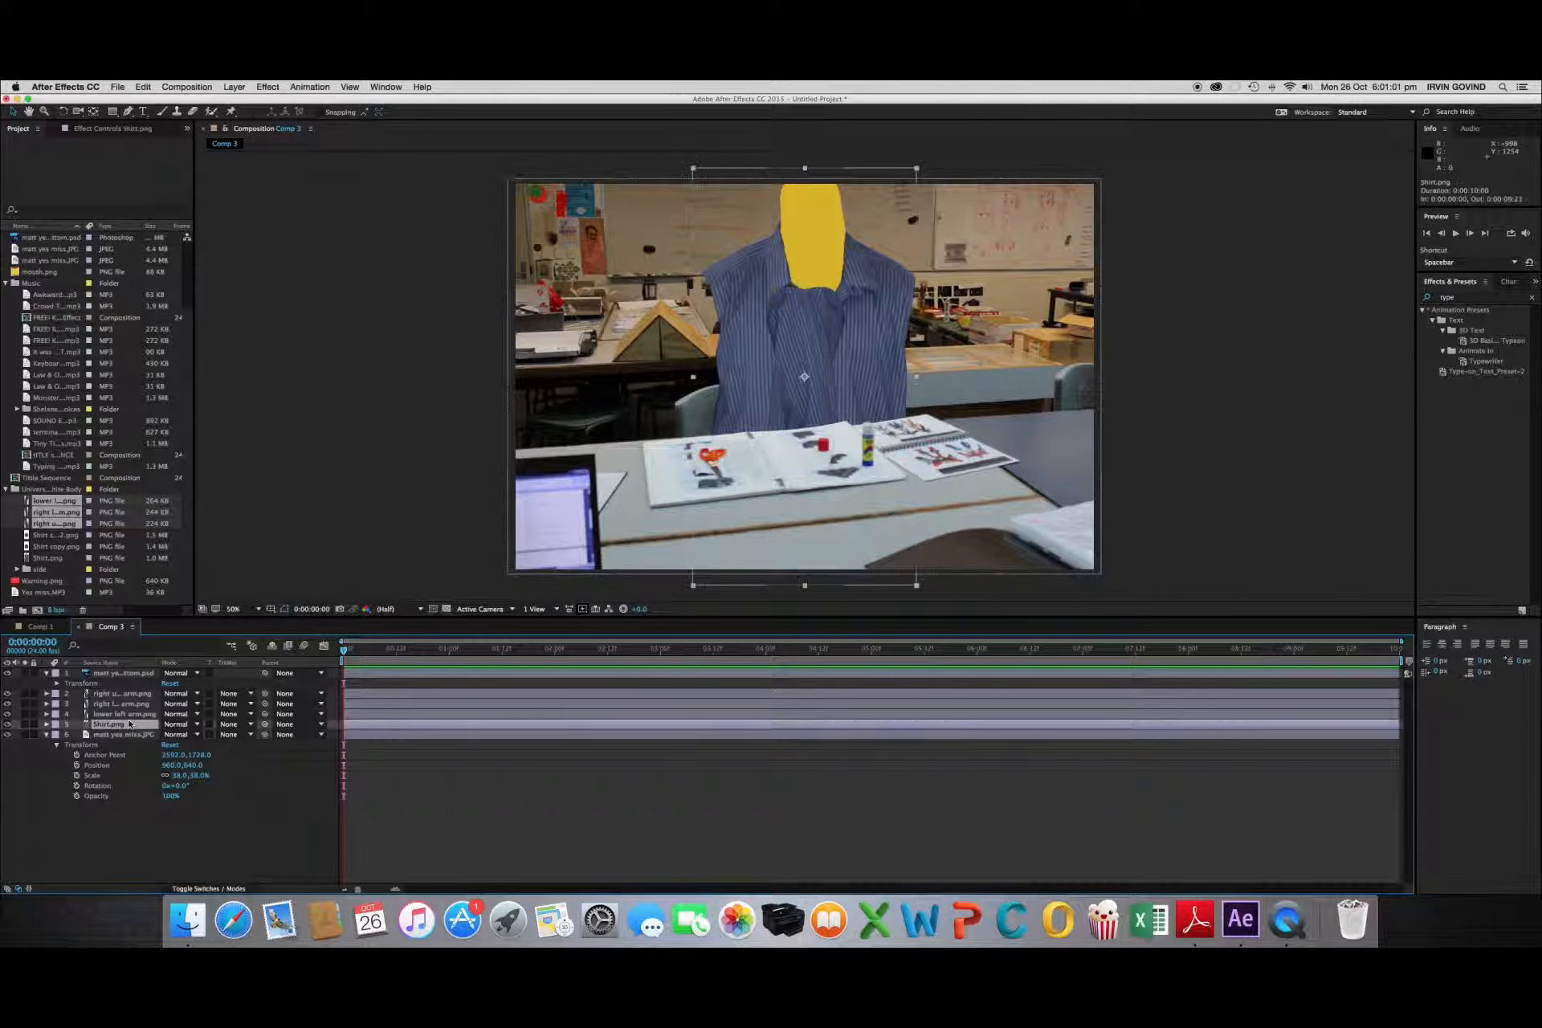
Duplicate the right upper arm layer within Comp 3
{"action": "left_click", "coordinate": [121, 694]}
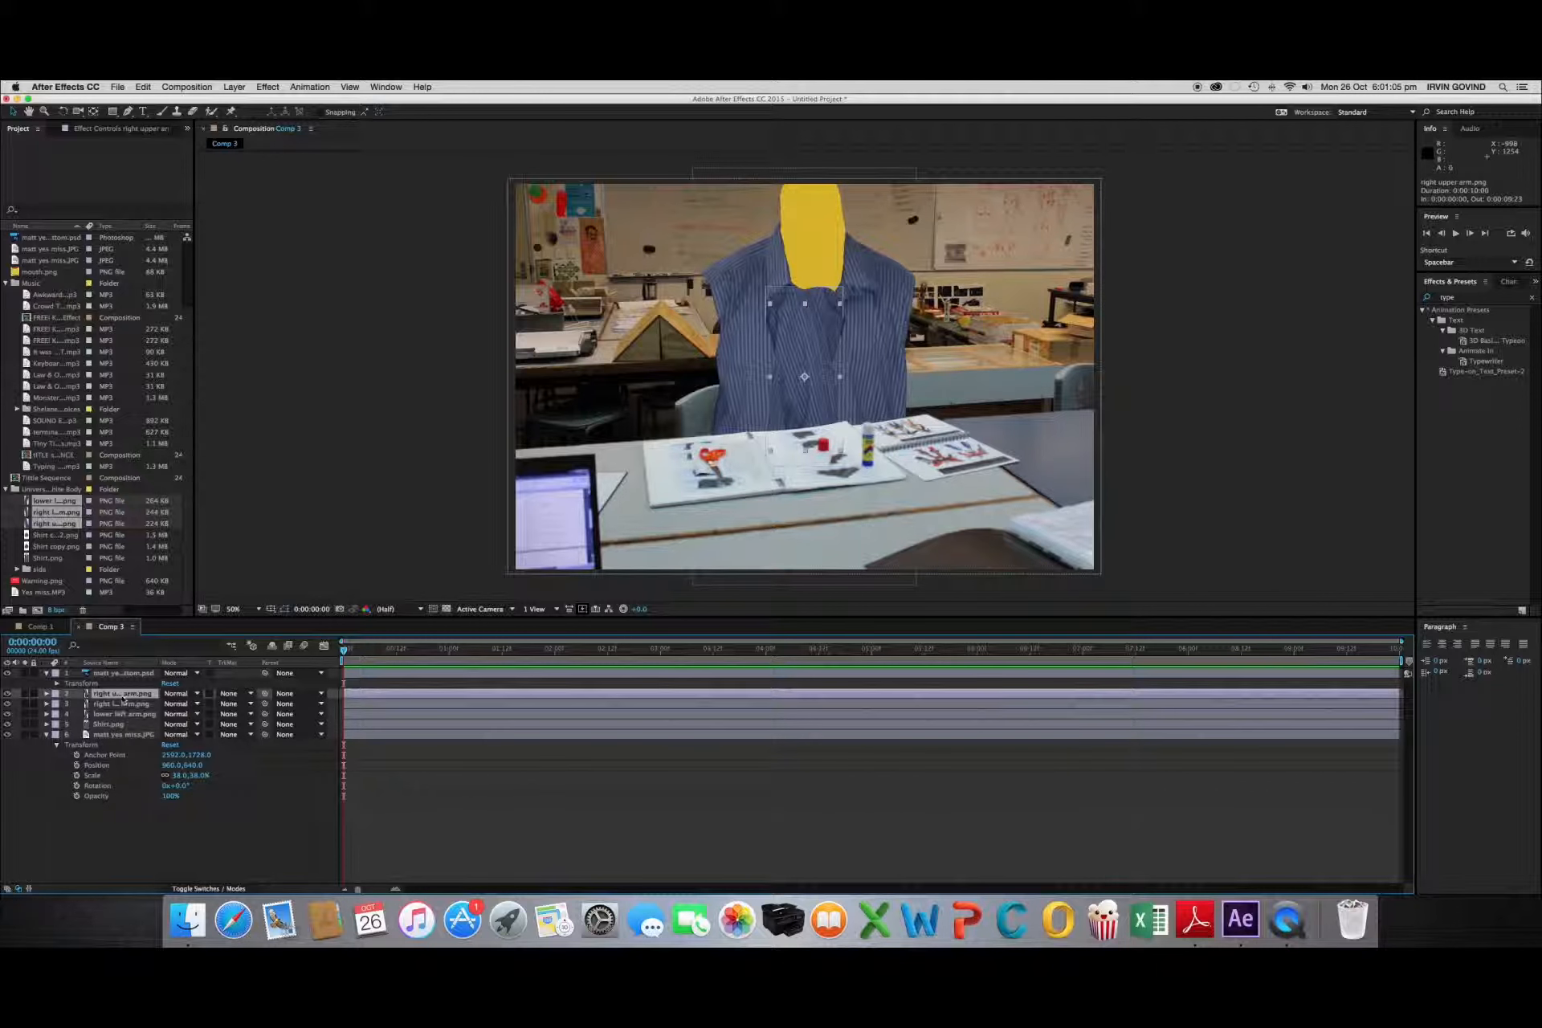
{"action": "key", "text": "super+c"}
{"action": "key", "text": "super+v"}
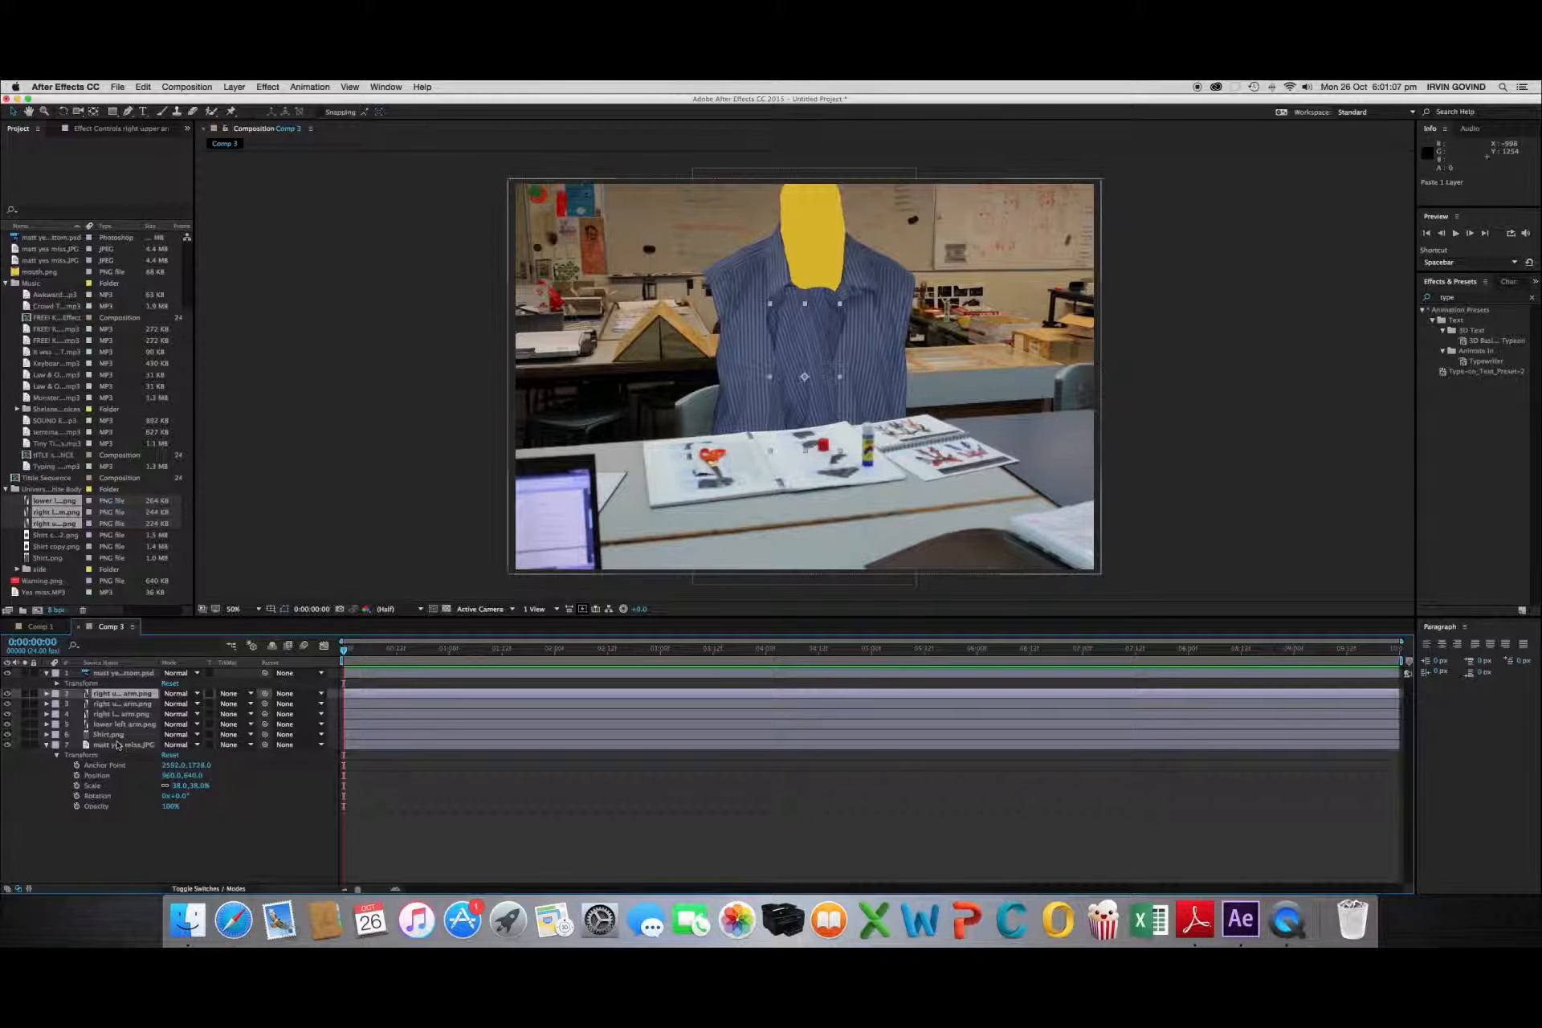
Select the shirt and all four arm layers and scale them down together to about 53%
{"action": "left_click", "coordinate": [118, 734]}
{"action": "left_click", "coordinate": [118, 694], "text": "shift"}
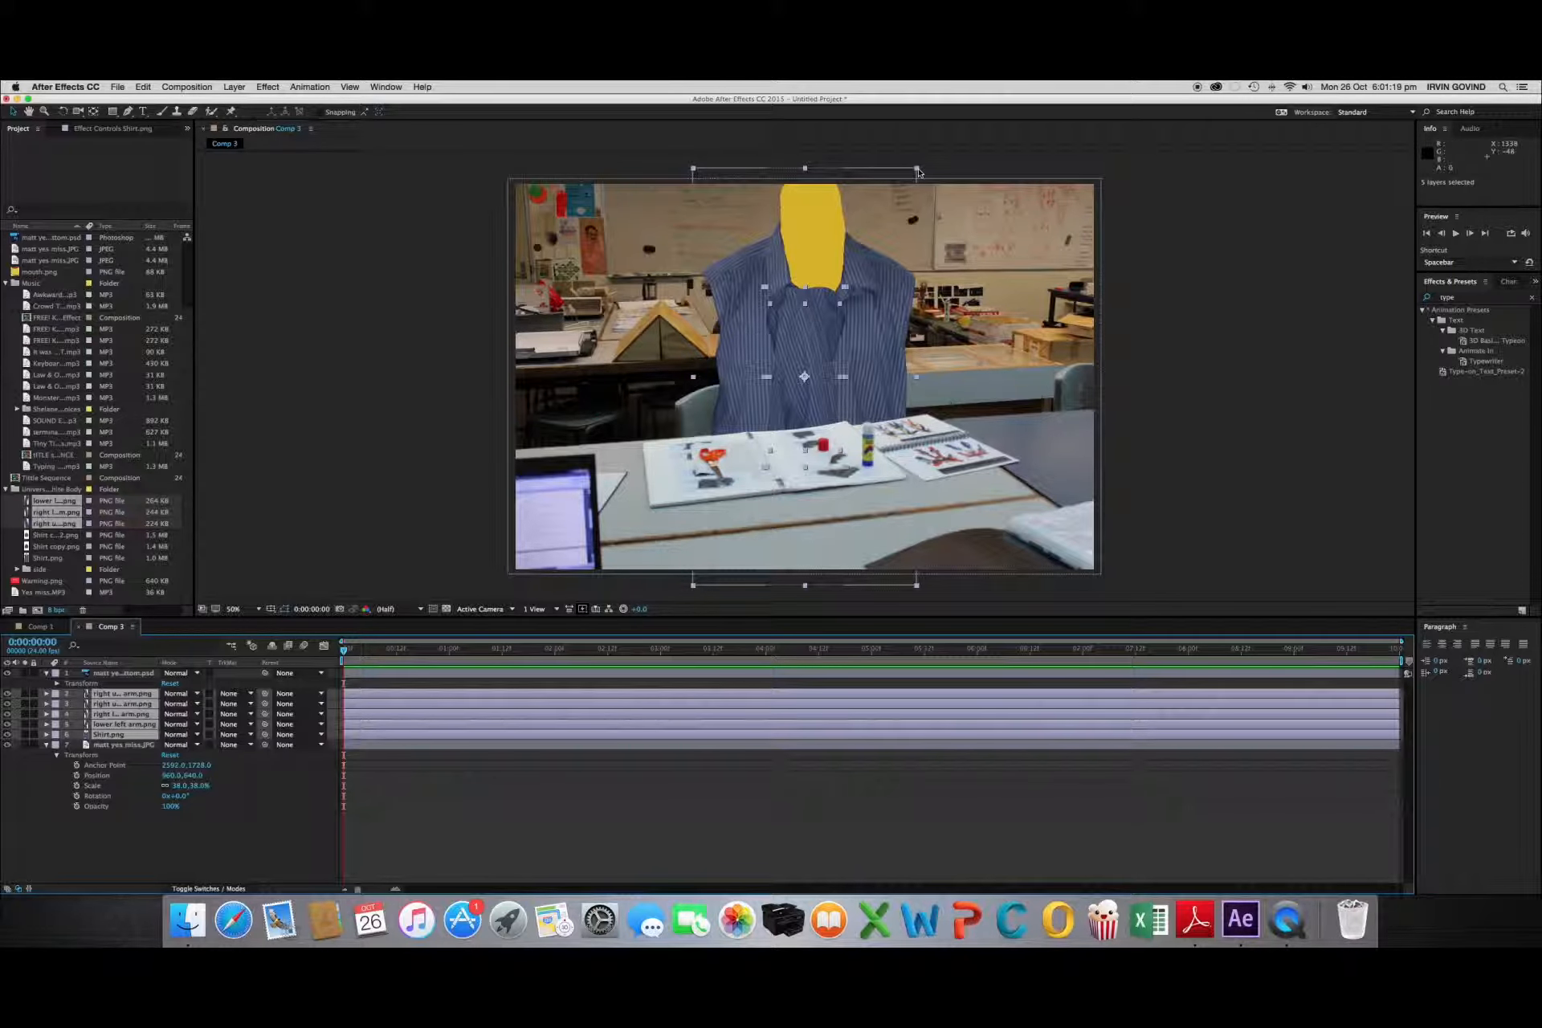
{"action": "left_click_drag", "start_coordinate": [918, 172], "coordinate": [866, 243]}
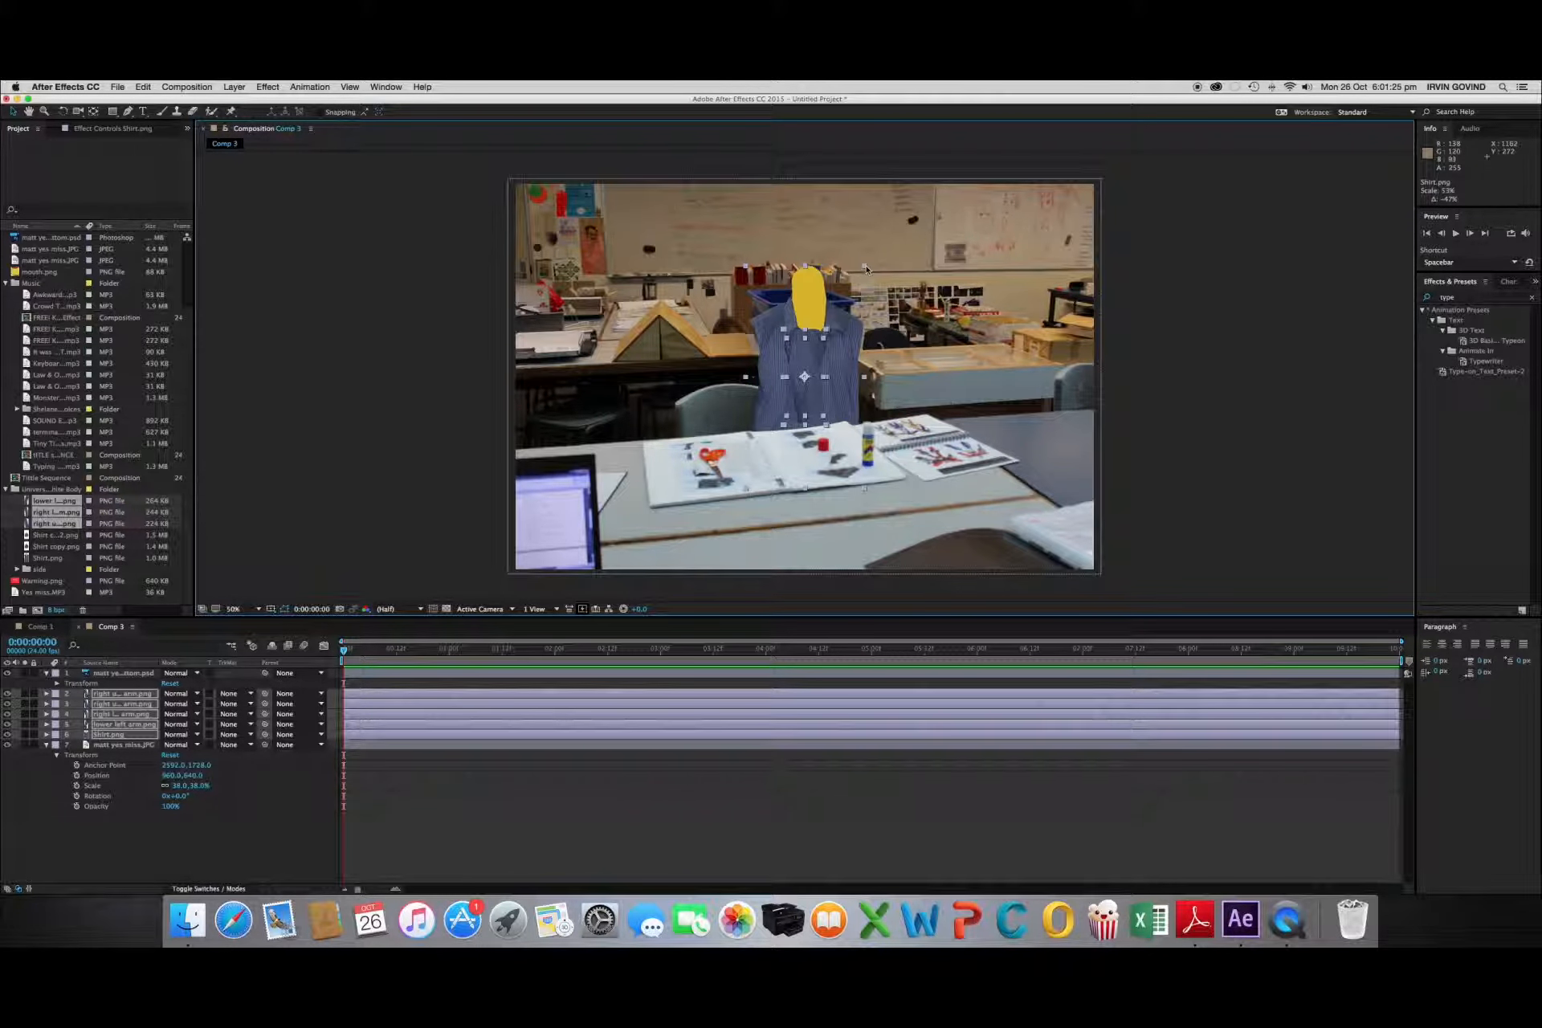
Shrink the shirt and arm layers slightly more and move them in front of the chair behind the table, at about 708, 750
{"action": "left_click", "coordinate": [865, 269], "text": "shift"}
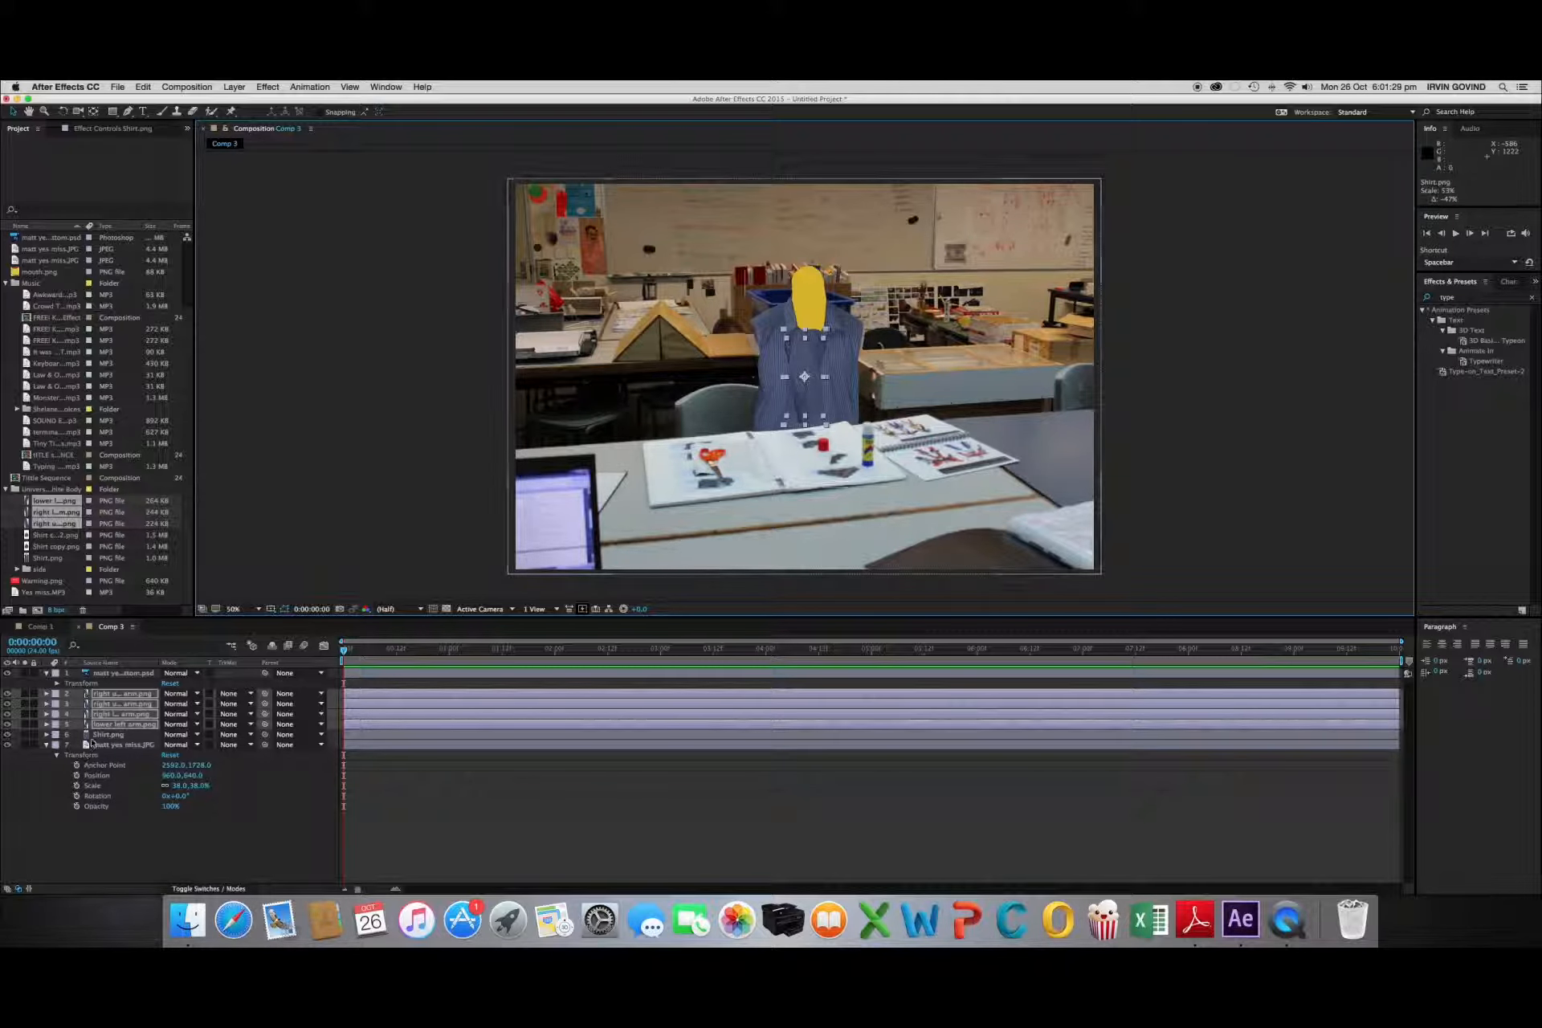
{"action": "left_click", "coordinate": [106, 733], "text": "shift"}
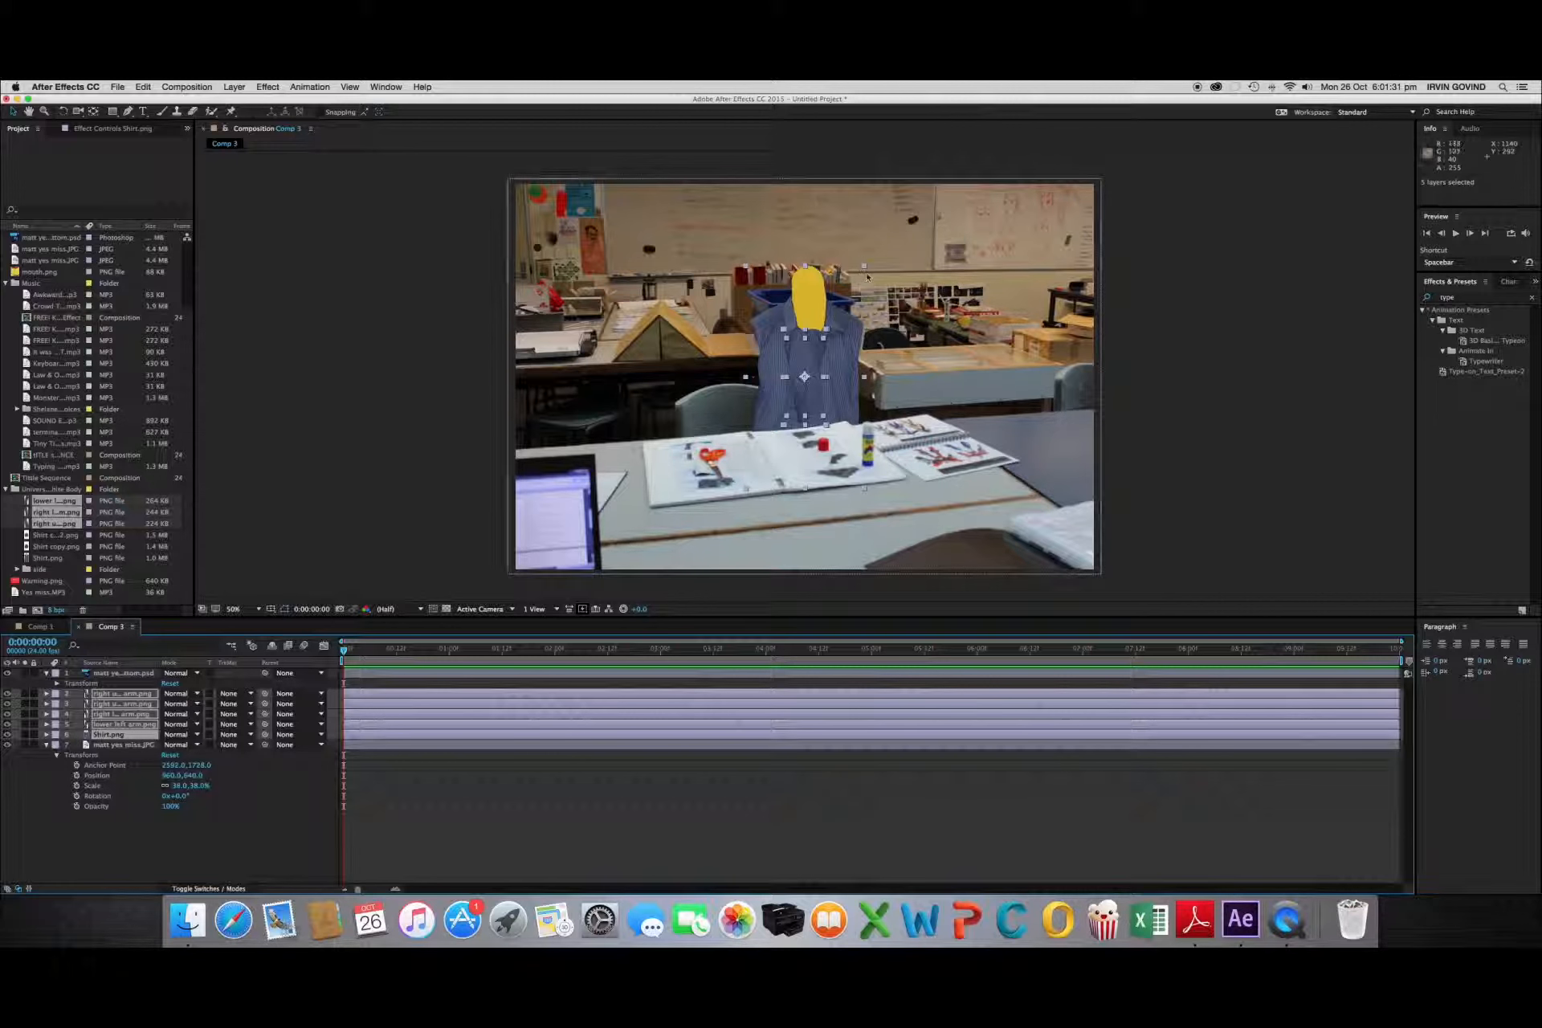
{"action": "left_click_drag", "start_coordinate": [864, 265], "coordinate": [739, 354]}
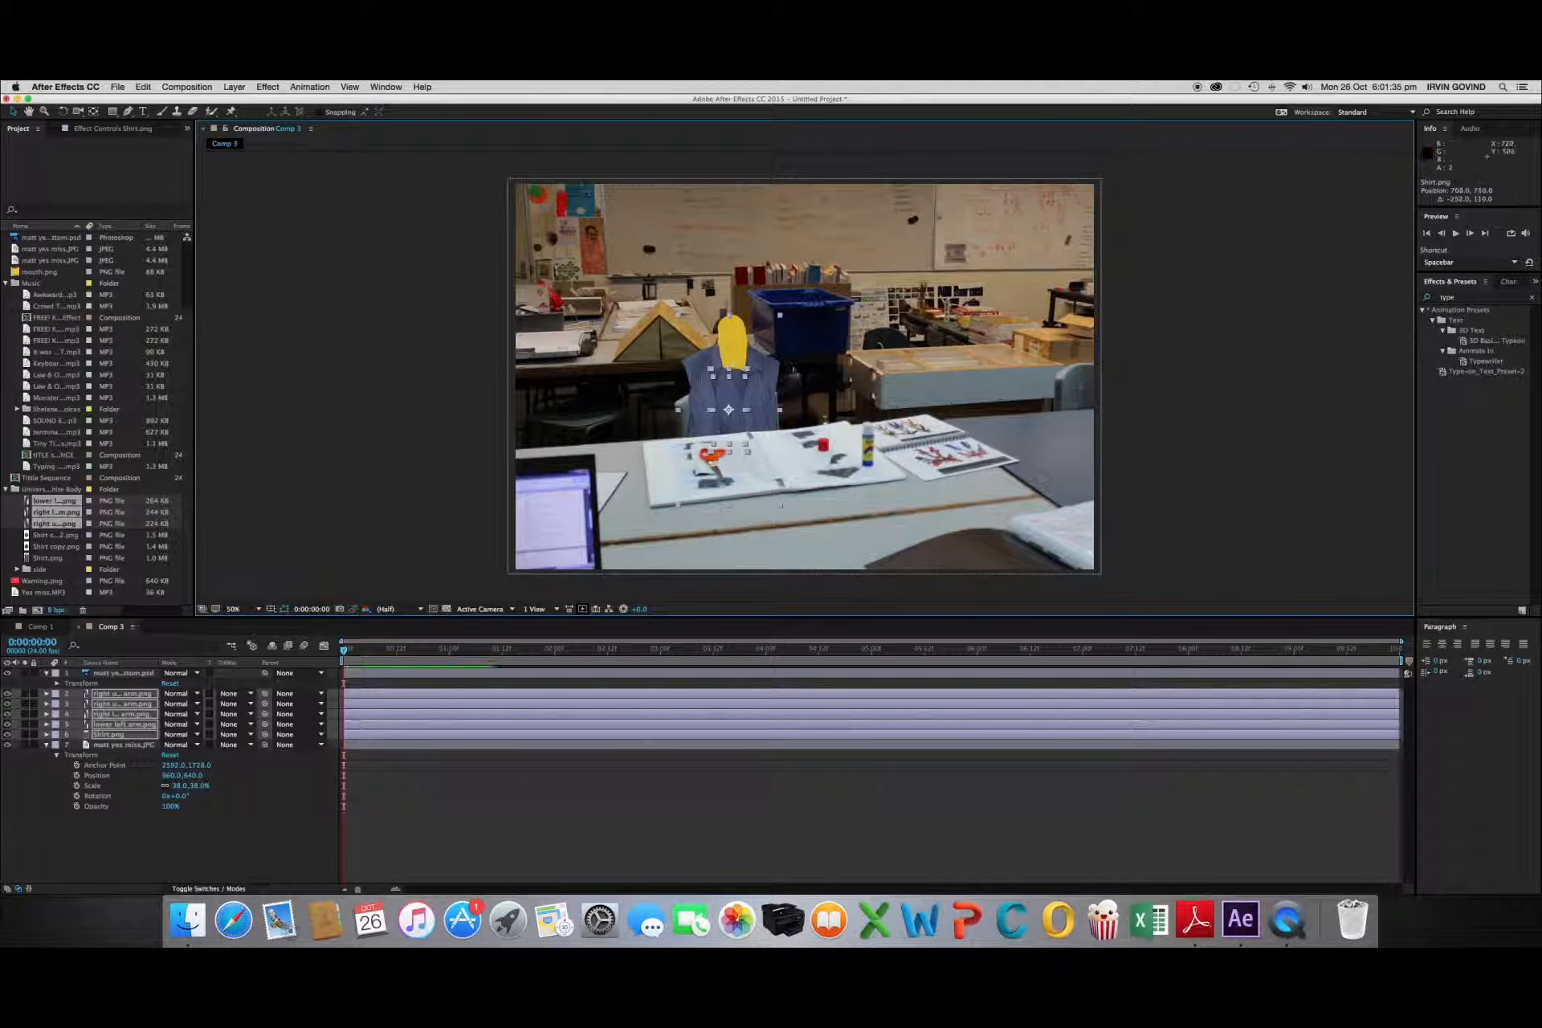
Move the topmost right upper arm layer onto the shirt's right-hand shoulder, at about 872, 702
{"action": "left_click", "coordinate": [1329, 385]}
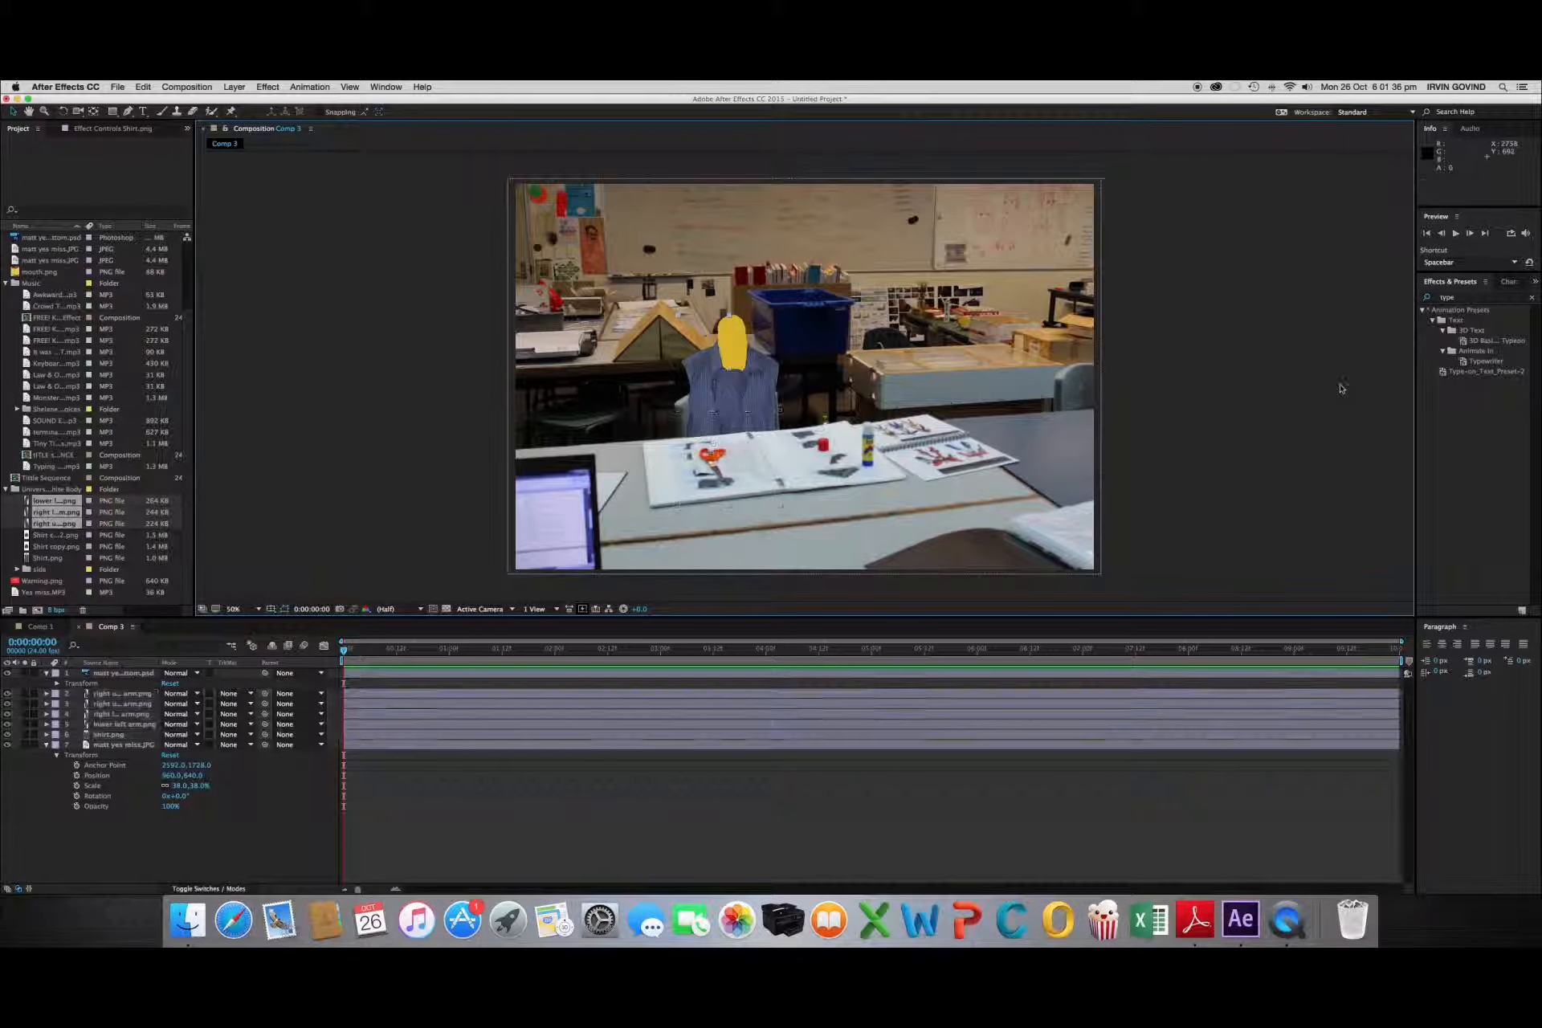
{"action": "left_click", "coordinate": [110, 695]}
{"action": "left_click_drag", "start_coordinate": [720, 392], "coordinate": [769, 373]}
{"action": "left_click", "coordinate": [706, 451]}
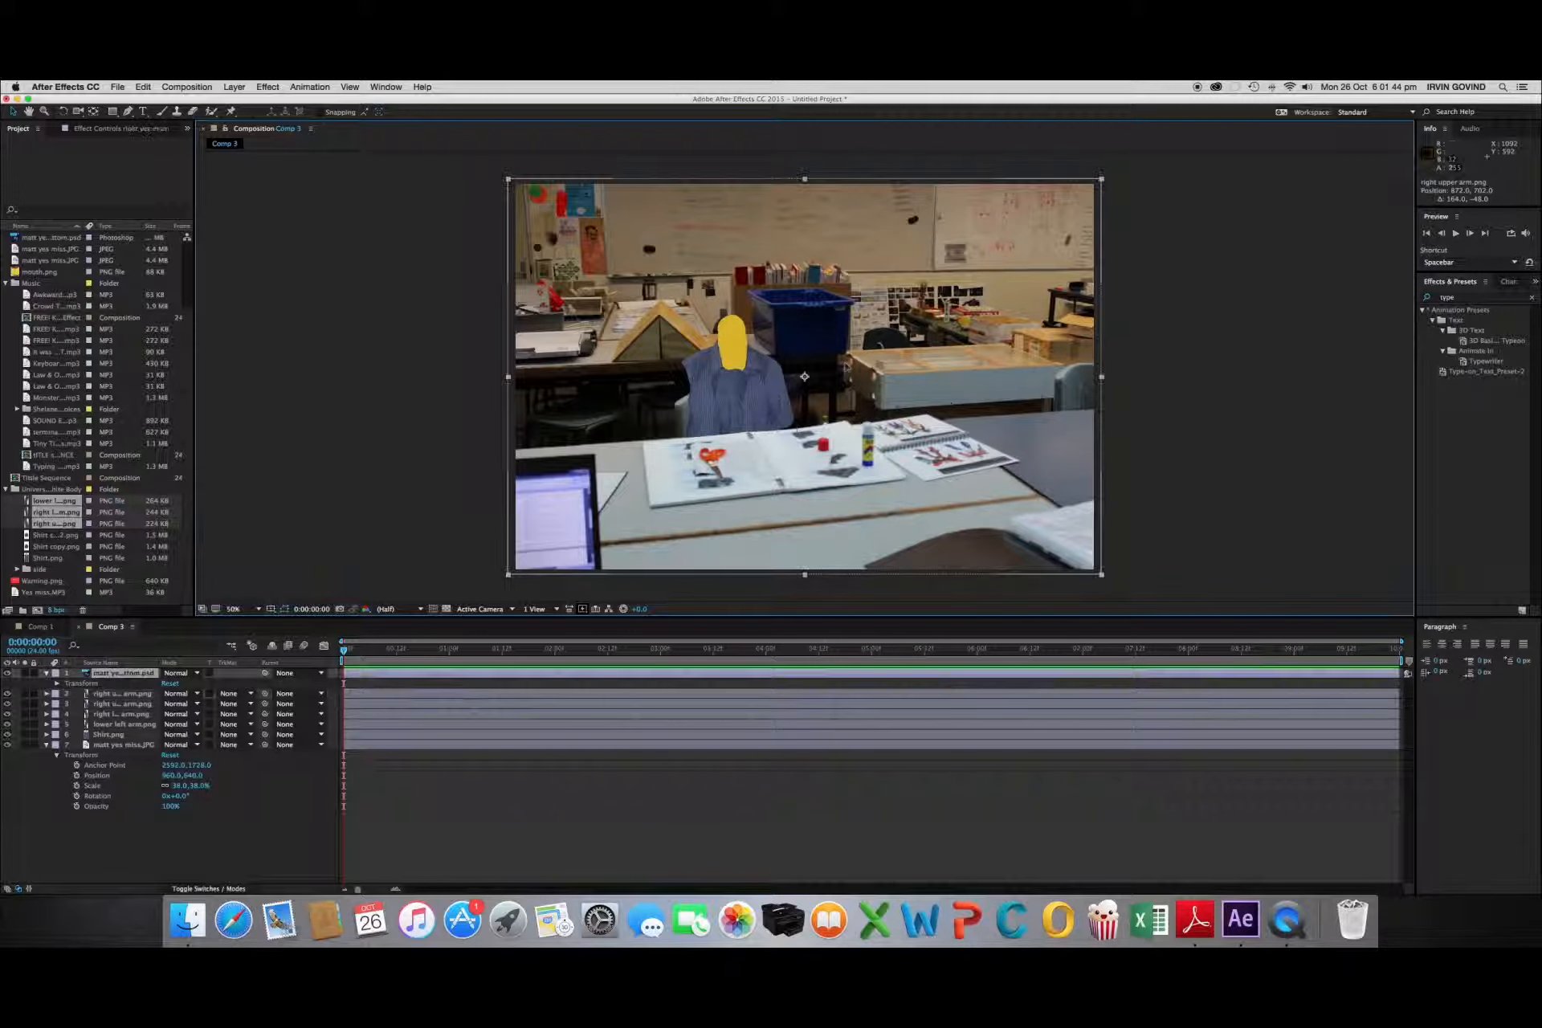
Place the shirt layer in front of the arm layers and move the other upper arm to the left-hand shoulder, at about 548, 692
{"action": "left_click_drag", "start_coordinate": [128, 735], "coordinate": [120, 693]}
{"action": "left_click", "coordinate": [117, 714]}
{"action": "scroll", "coordinate": [776, 447], "scroll_direction": "down", "scroll_amount": 8}
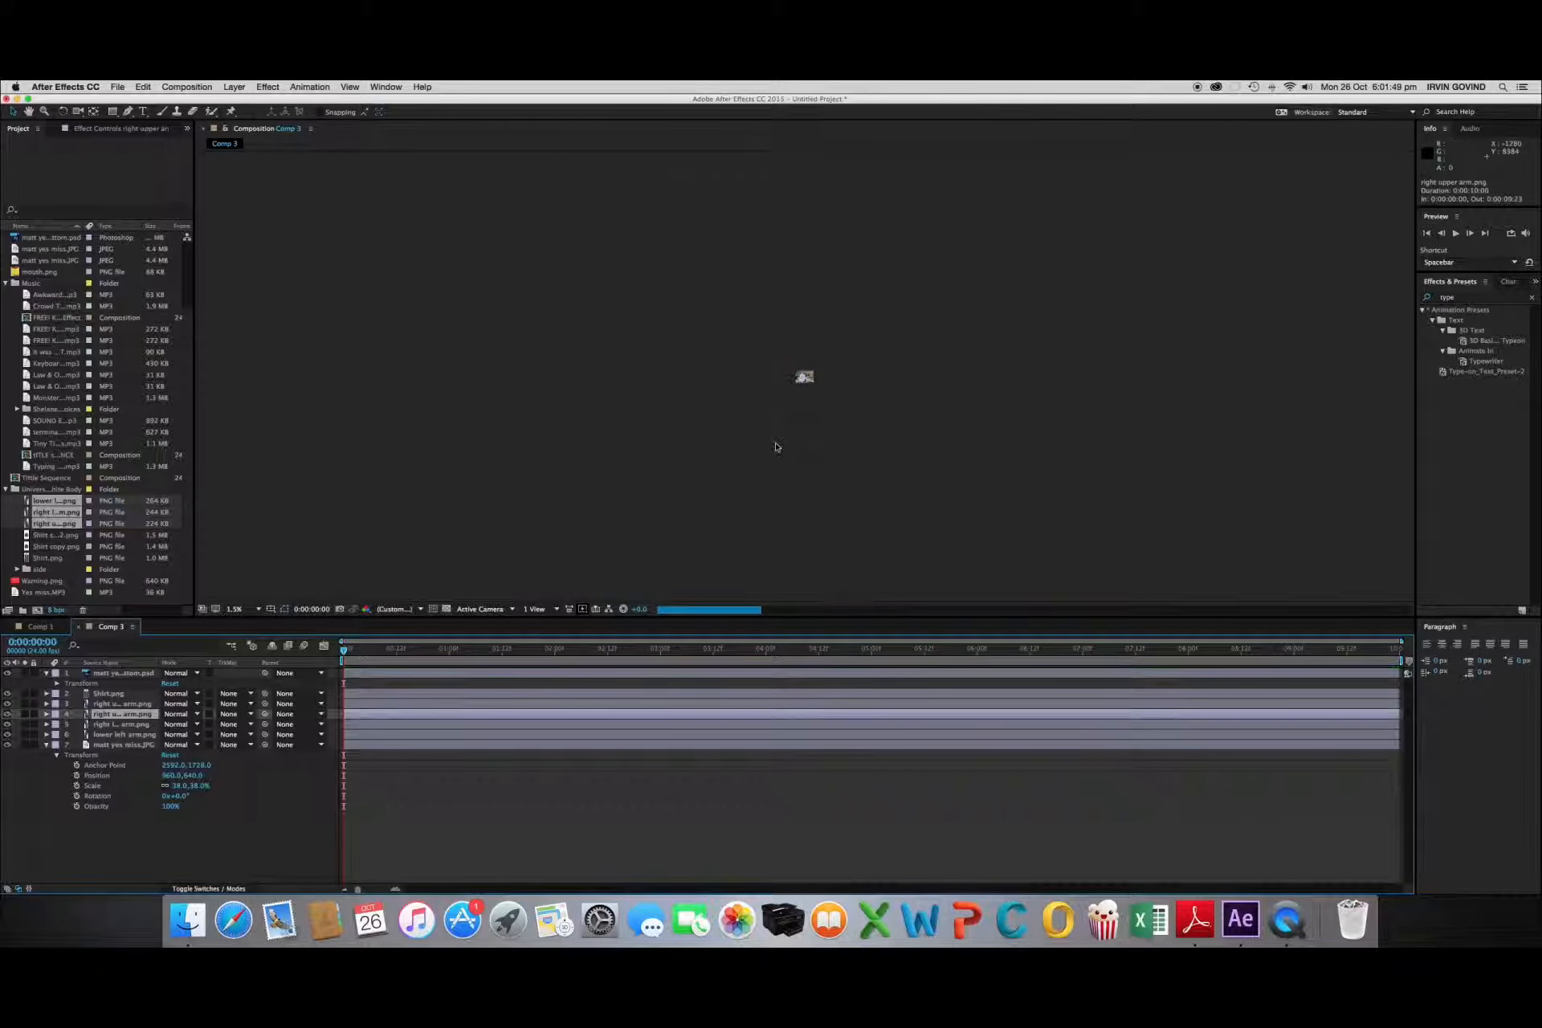
{"action": "scroll", "coordinate": [803, 374], "scroll_direction": "up", "scroll_amount": 7}
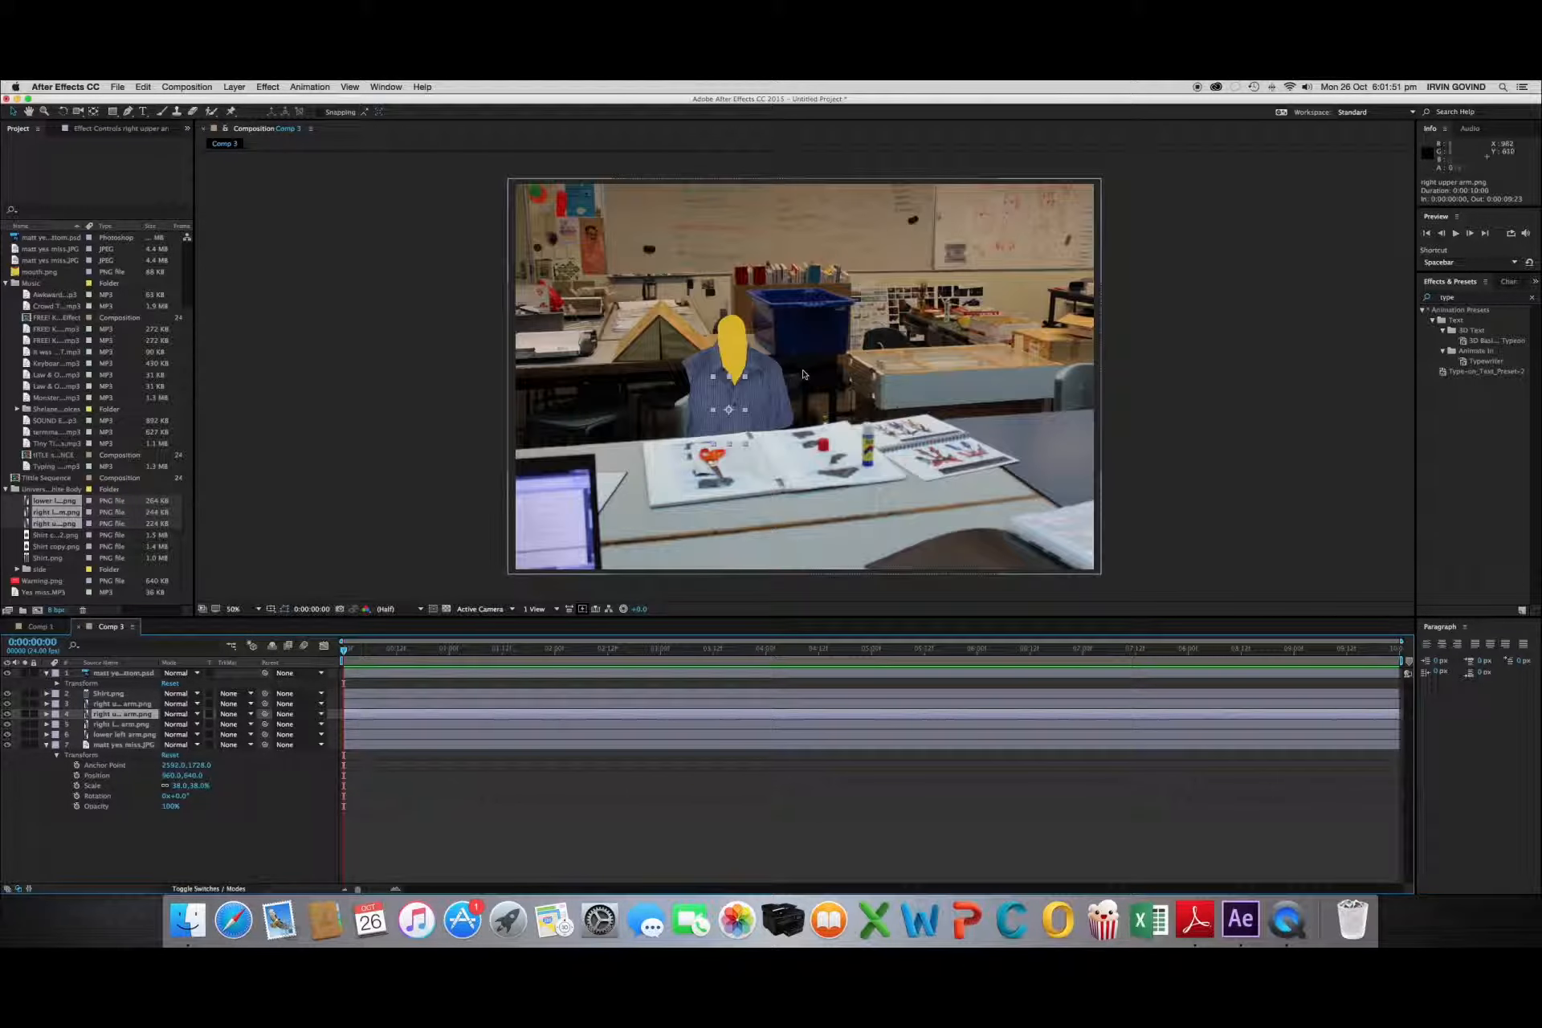
{"action": "mouse_move", "coordinate": [714, 396]}
{"action": "left_mouse_down"}
{"action": "mouse_move", "coordinate": [619, 384]}
{"action": "mouse_move", "coordinate": [575, 400]}
{"action": "mouse_move", "coordinate": [686, 385]}
{"action": "left_mouse_up"}
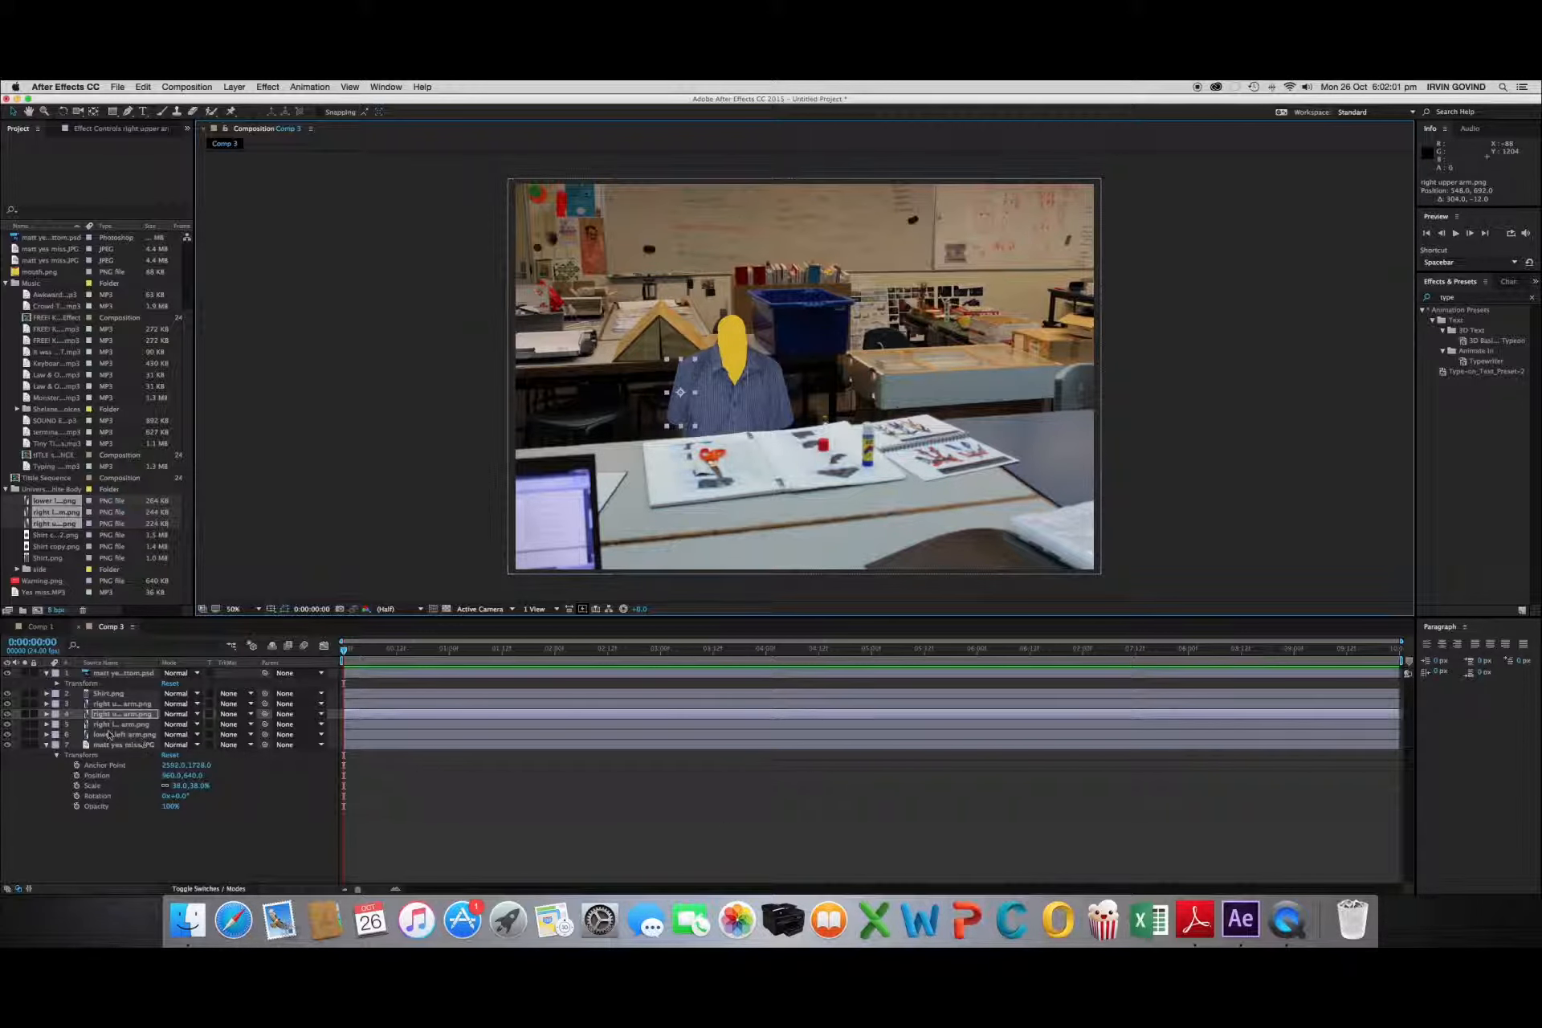
Move the right lower arm beneath the right-hand upper arm and the lower left arm beneath the left-hand one, at about 518, 892
{"action": "left_click", "coordinate": [118, 724]}
{"action": "left_click_drag", "start_coordinate": [704, 409], "coordinate": [785, 436]}
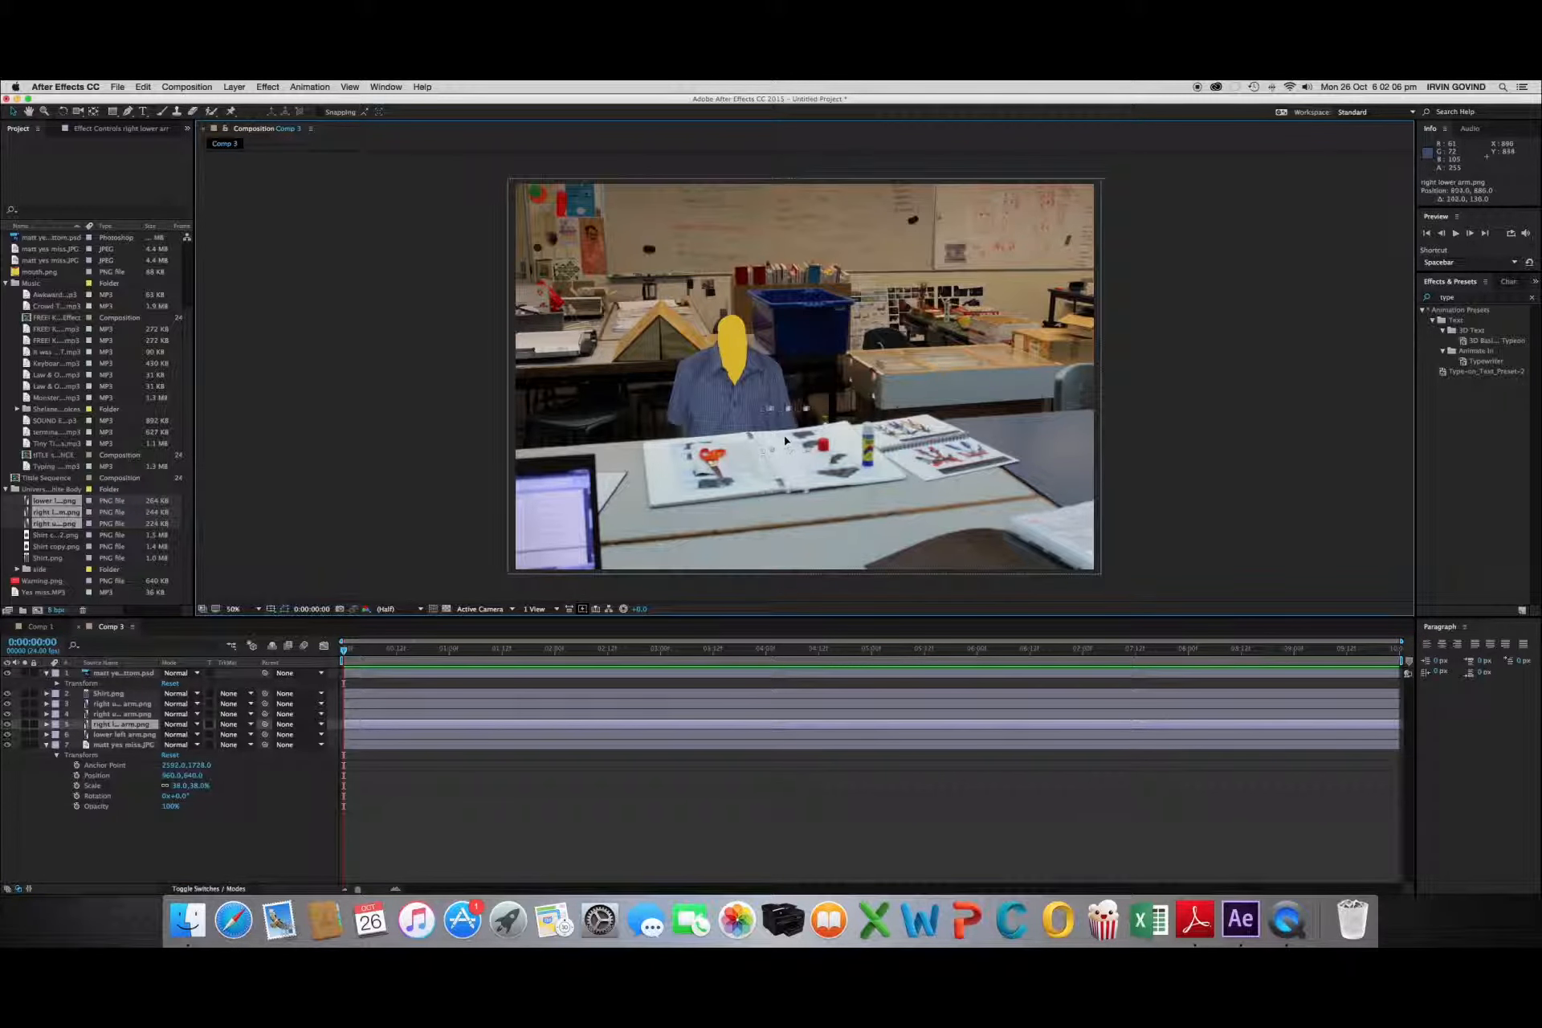
{"action": "left_click", "coordinate": [134, 735]}
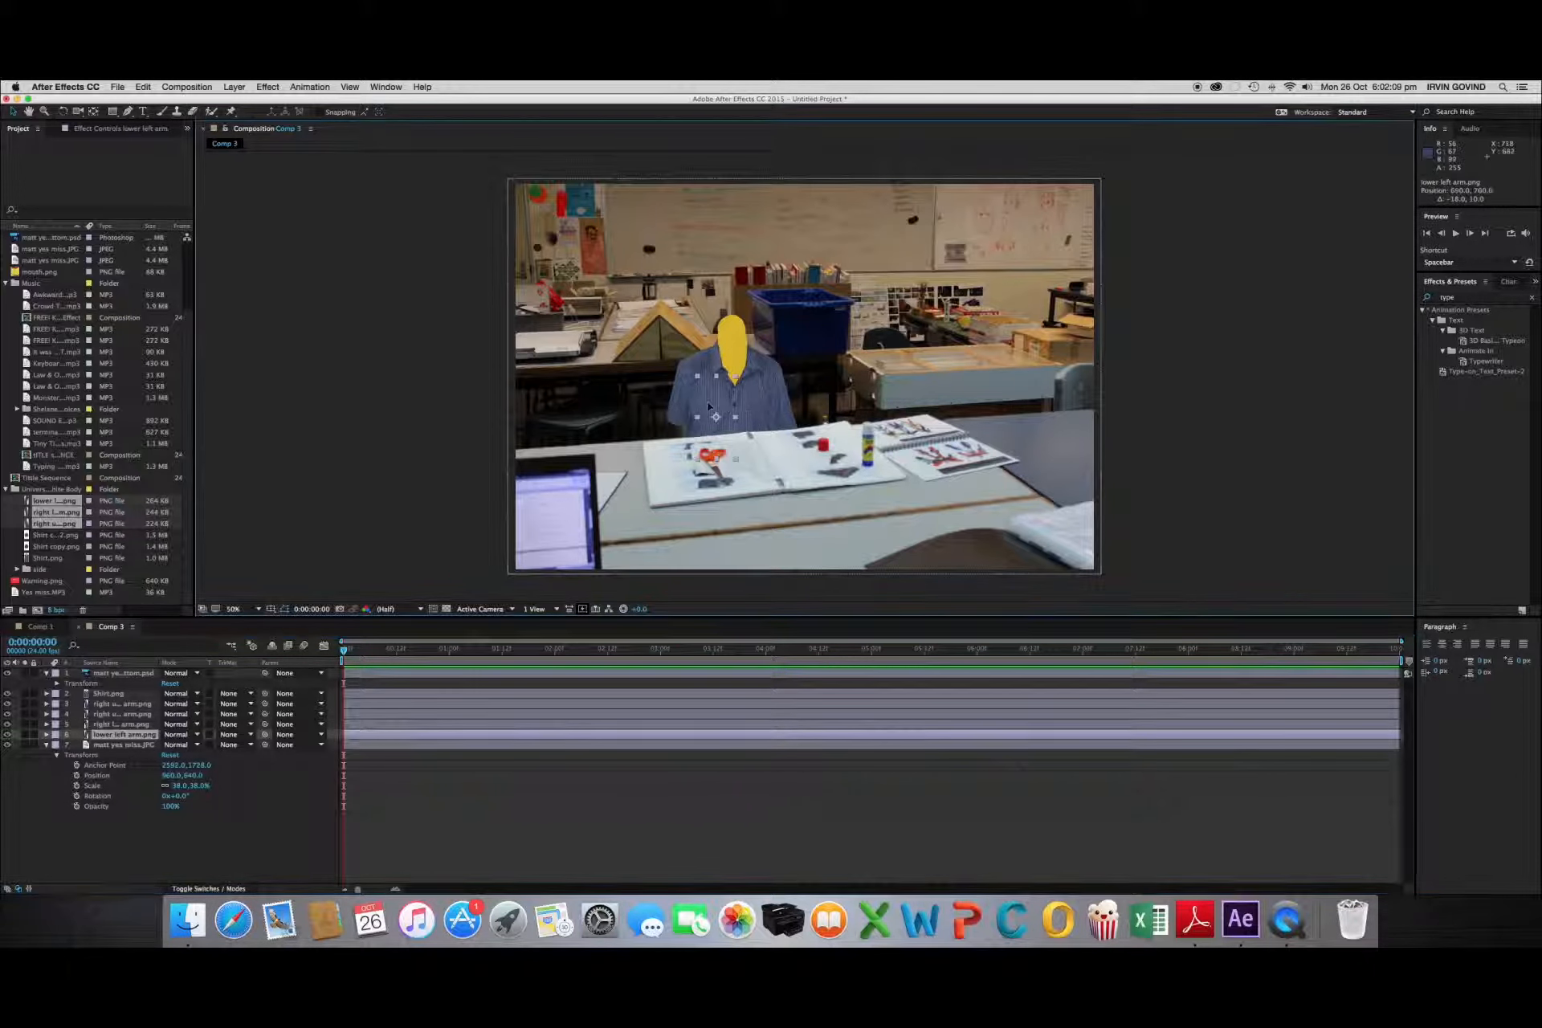
{"action": "left_click_drag", "start_coordinate": [738, 390], "coordinate": [681, 432]}
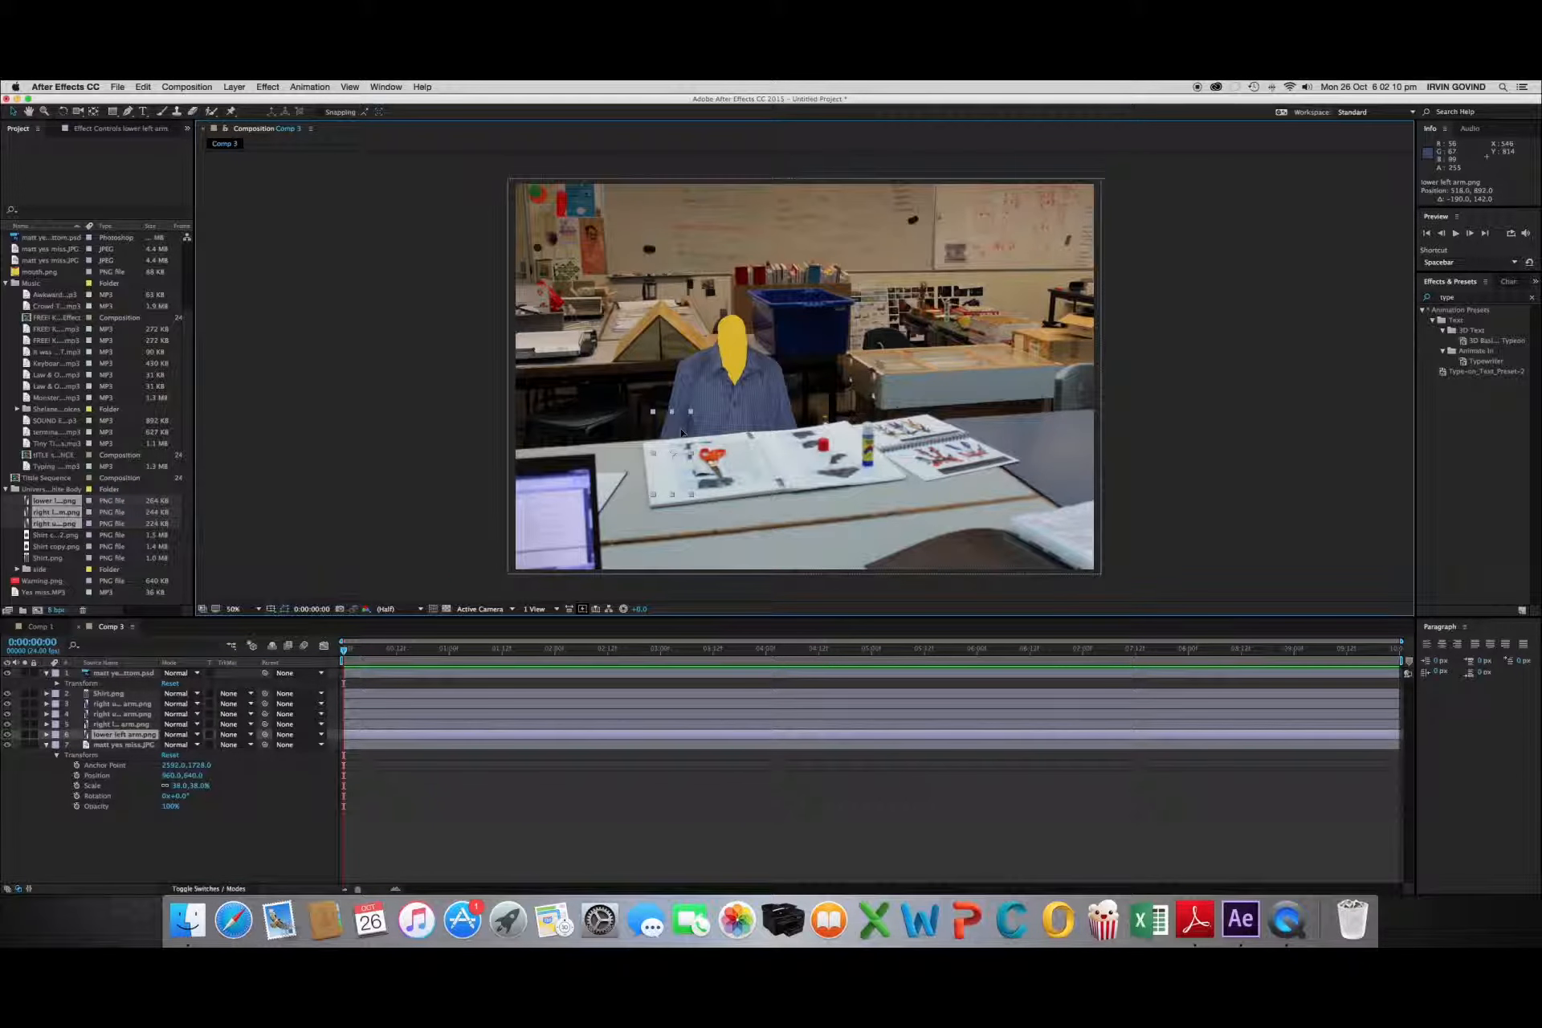
{"action": "left_click", "coordinate": [1294, 511]}
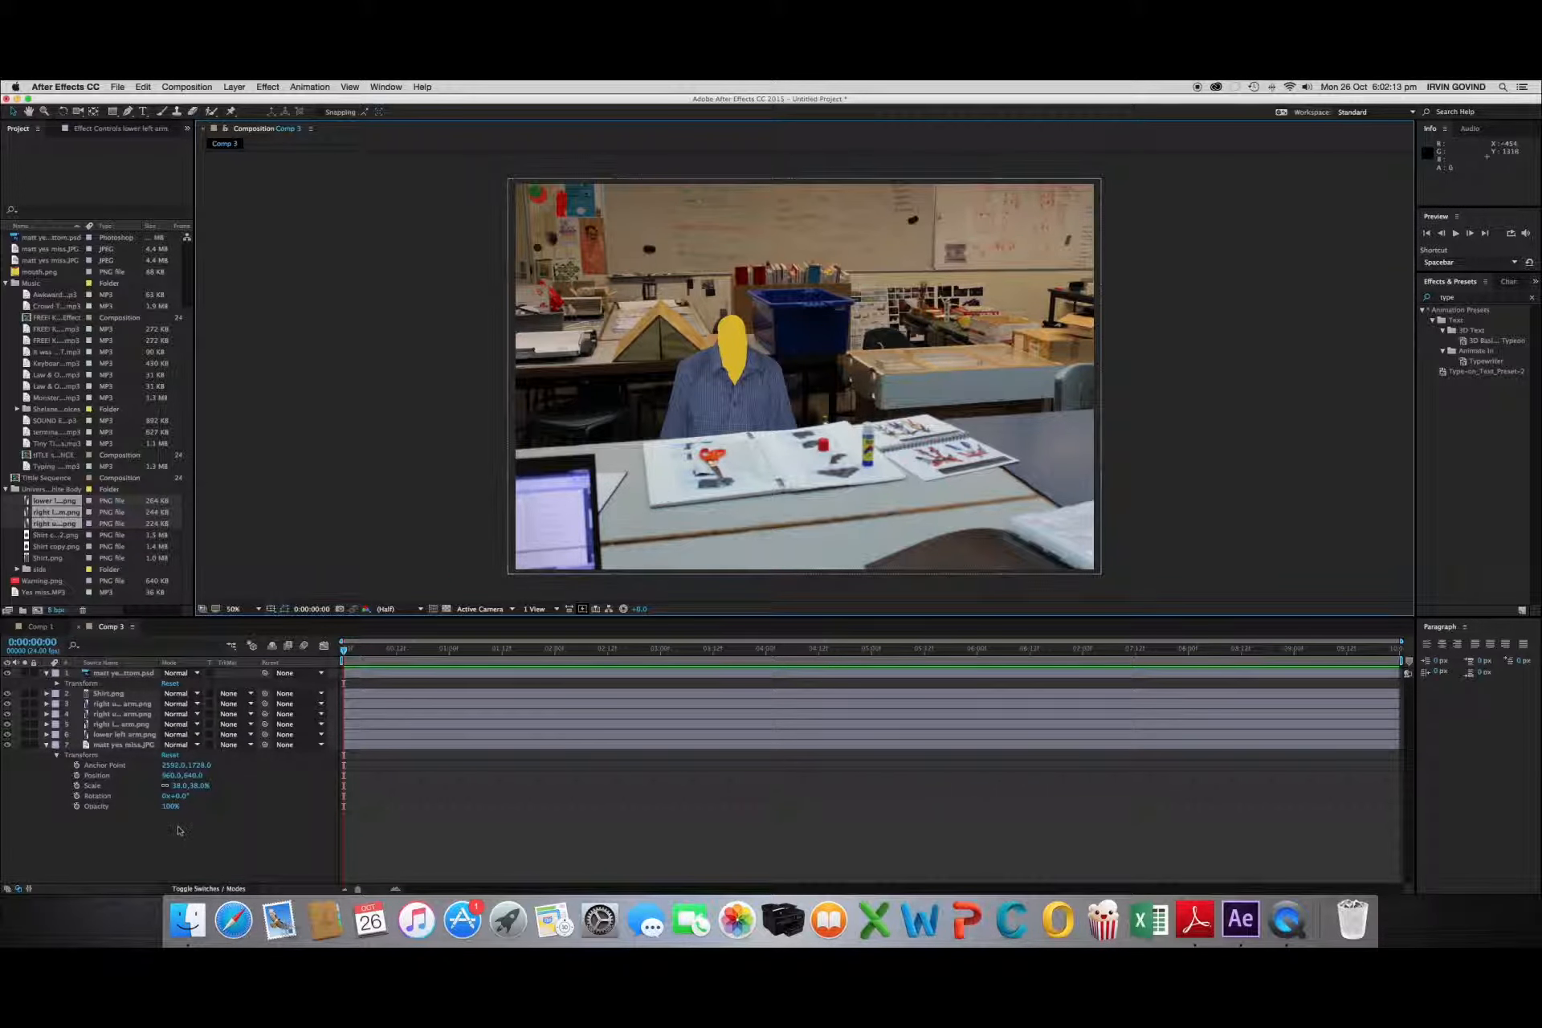
{"action": "left_click", "coordinate": [96, 734]}
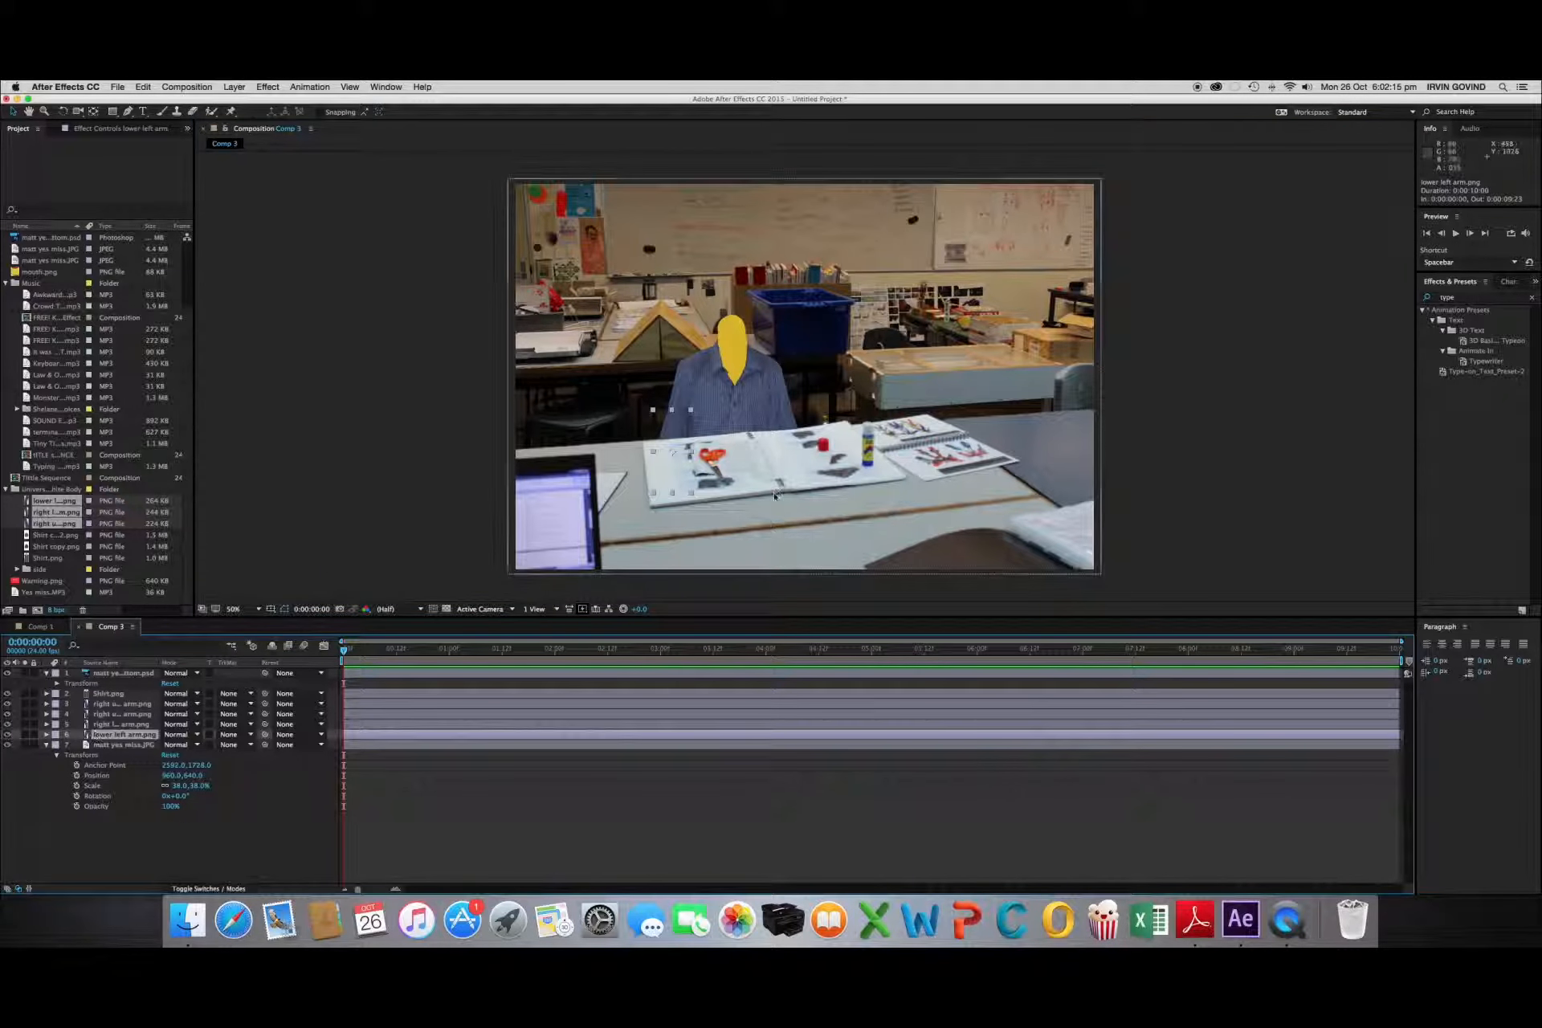
{"action": "left_click_drag", "start_coordinate": [673, 436], "coordinate": [653, 427]}
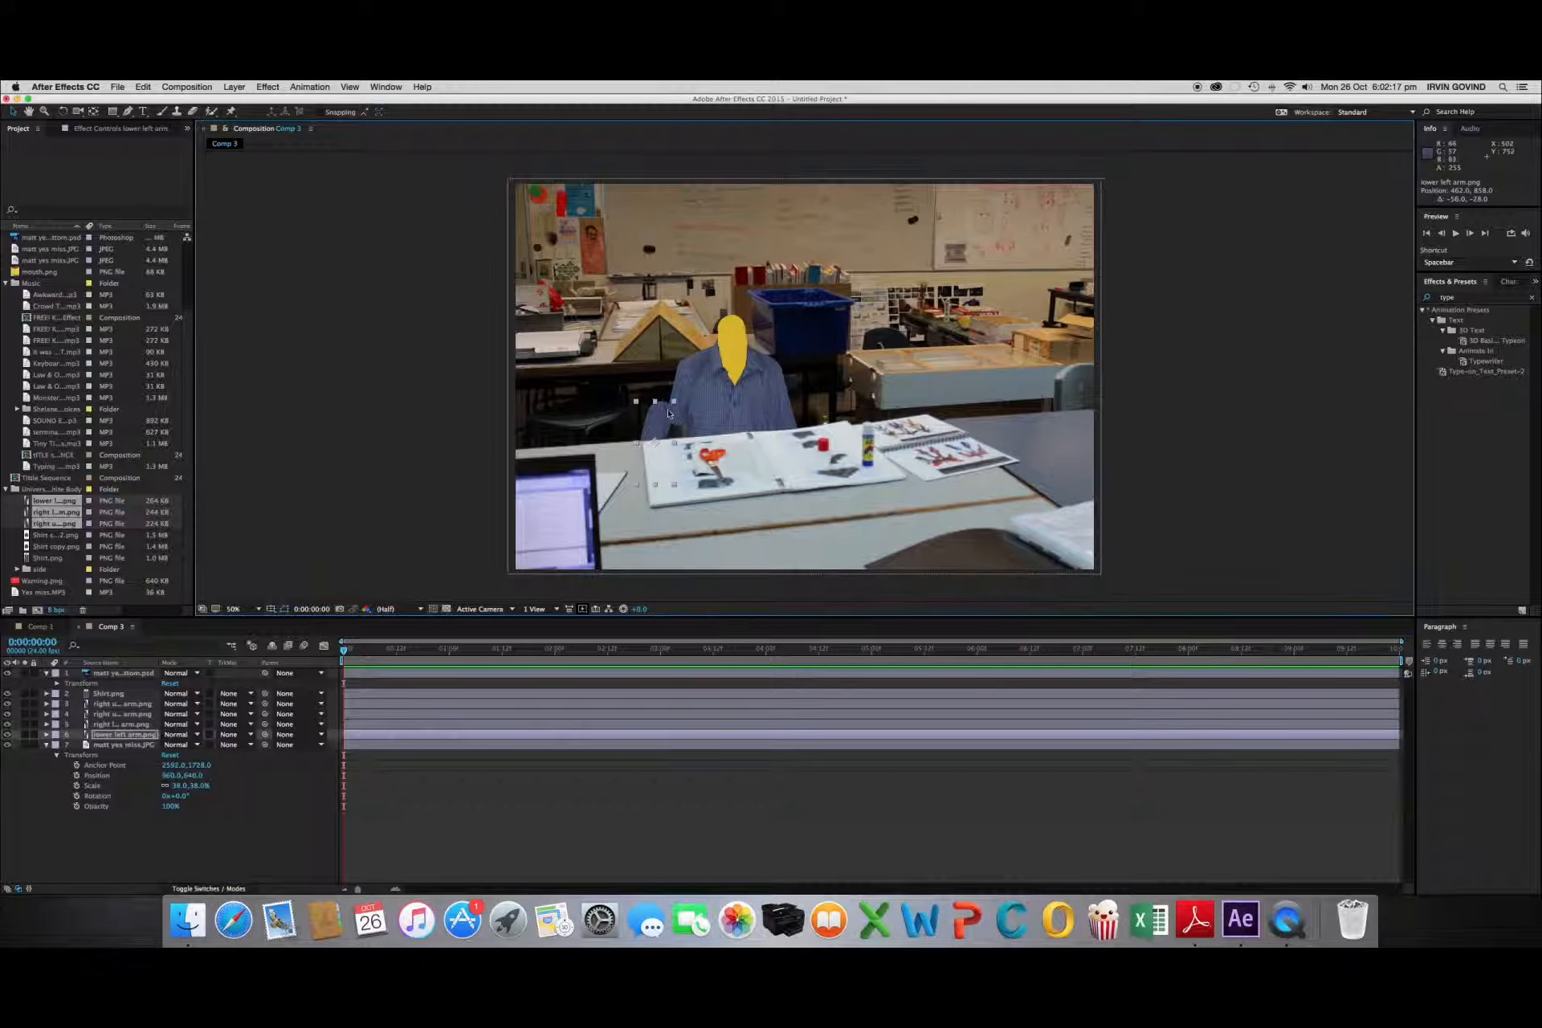
{"action": "left_click", "coordinate": [62, 111]}
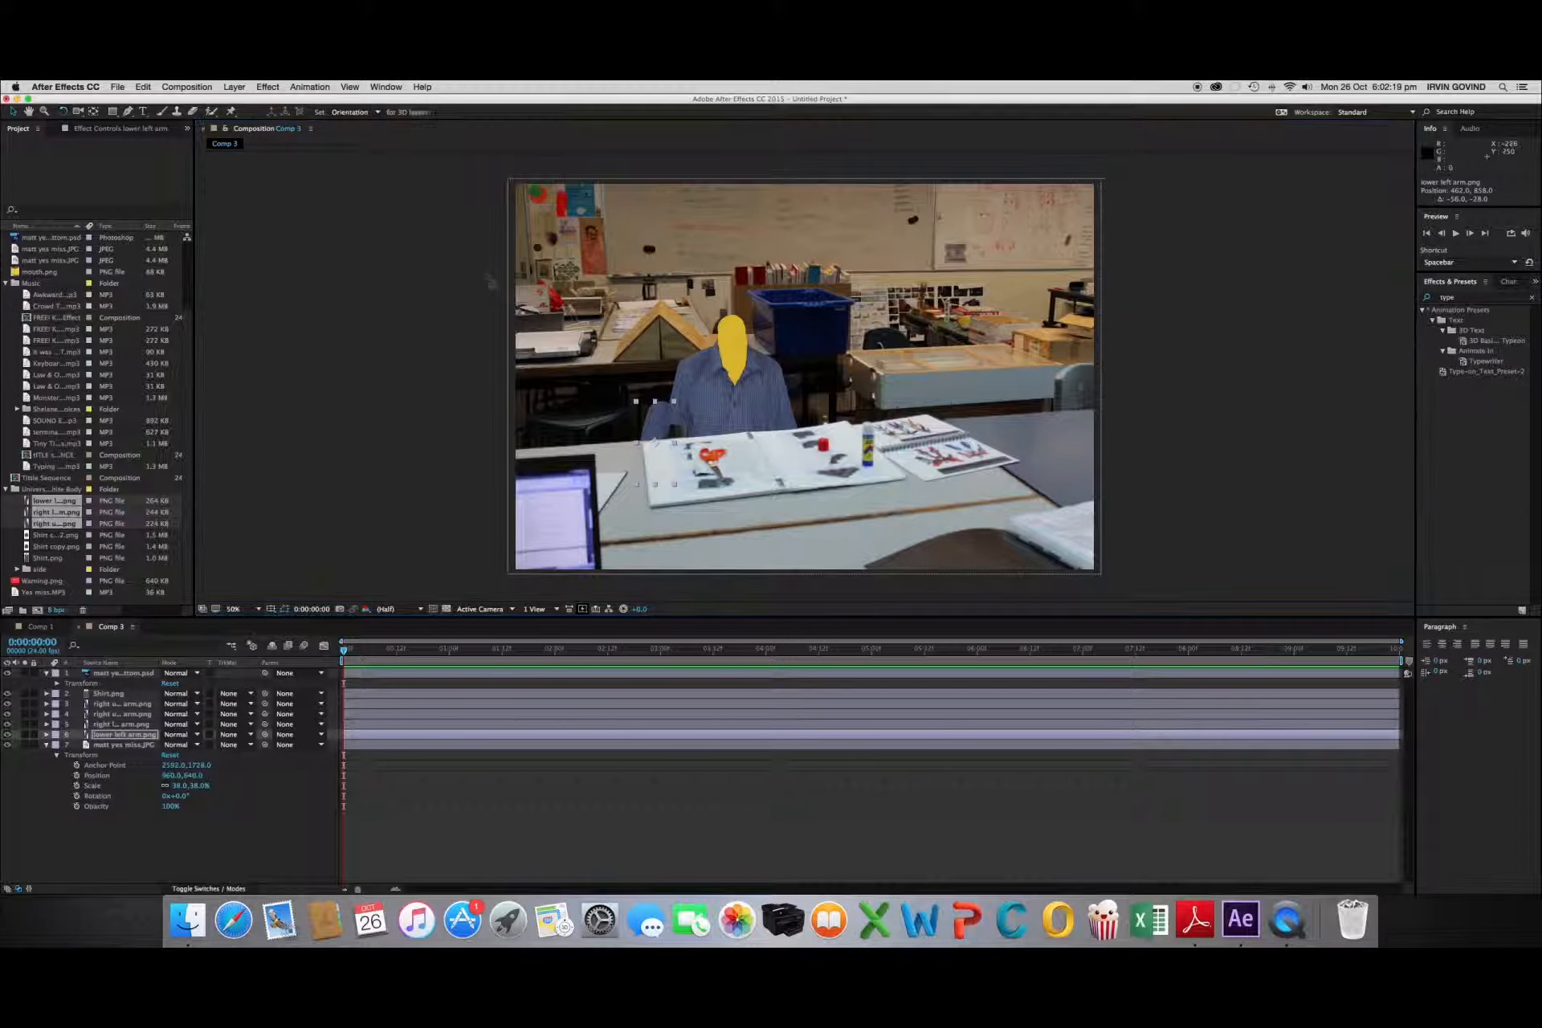
{"action": "left_click_drag", "start_coordinate": [683, 438], "coordinate": [689, 418]}
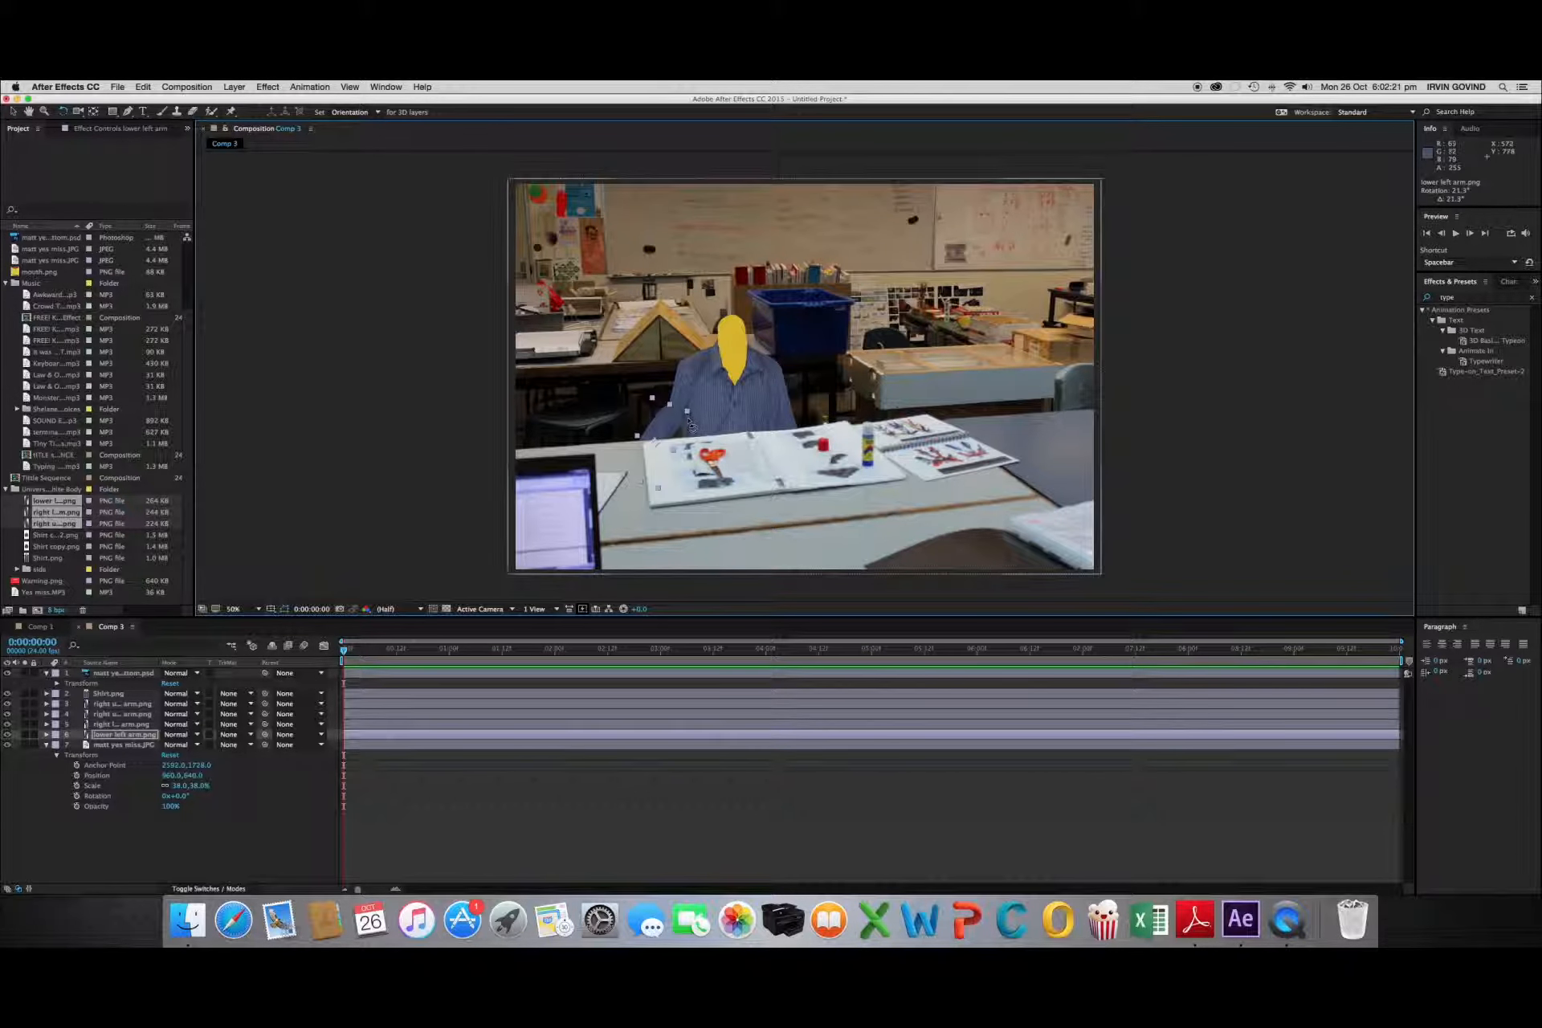
{"action": "key", "text": "super+z"}
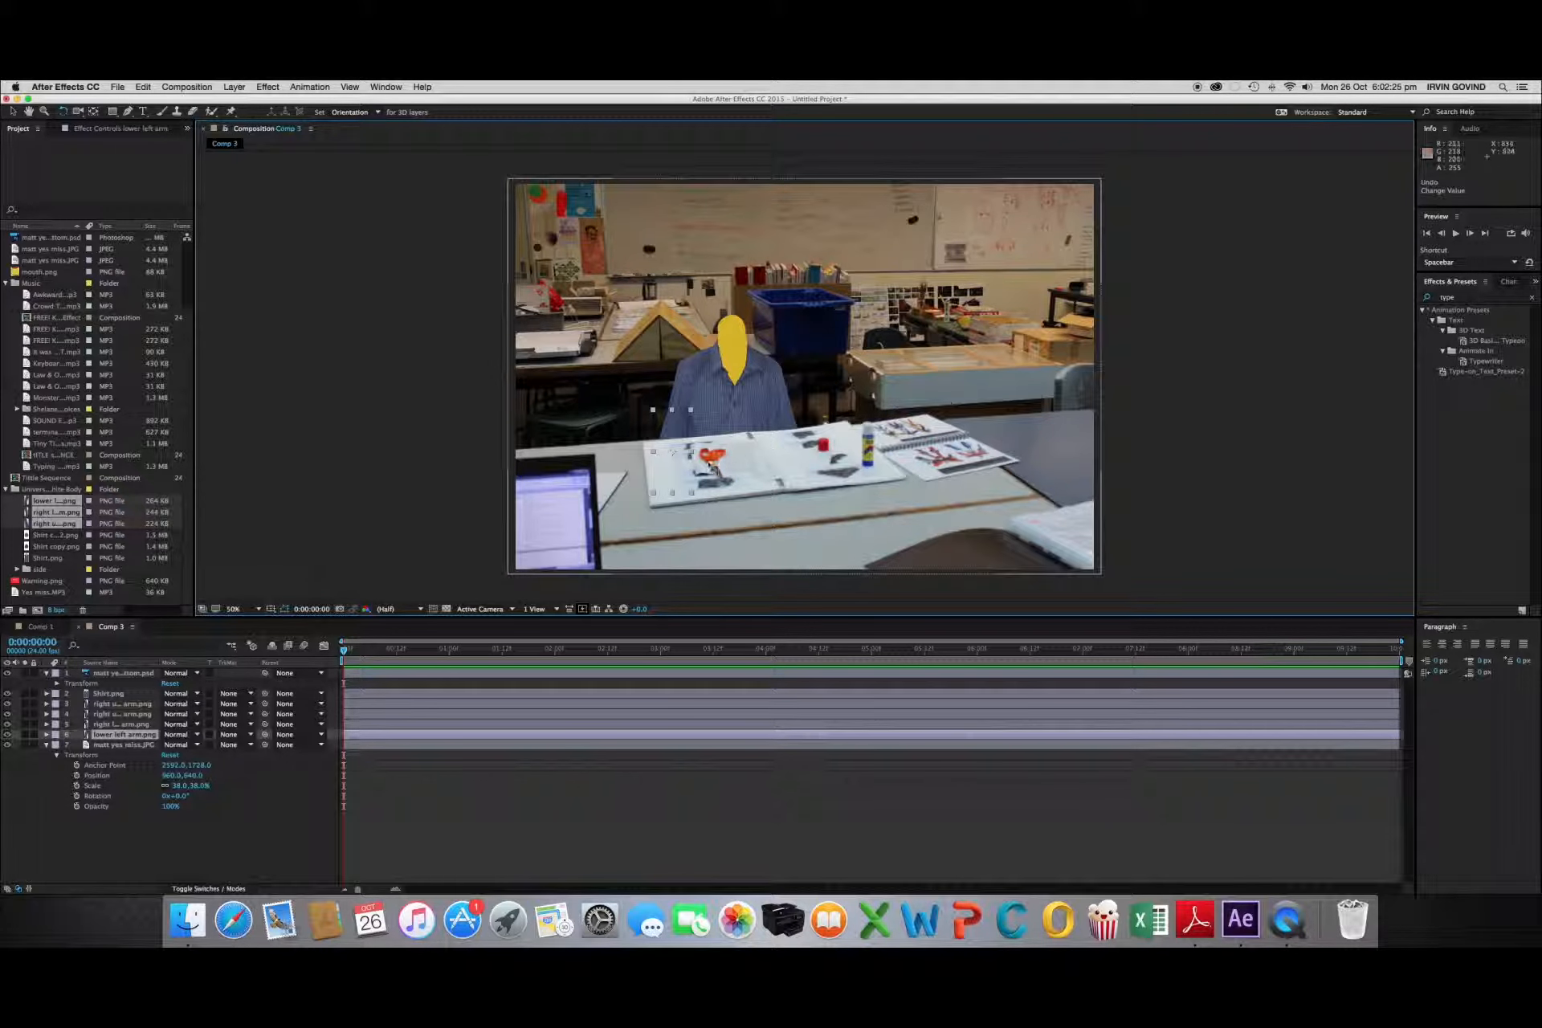
Add mouth.png to Comp 3 directly behind the table cutout and in front of the shirt
{"action": "left_click", "coordinate": [117, 87]}
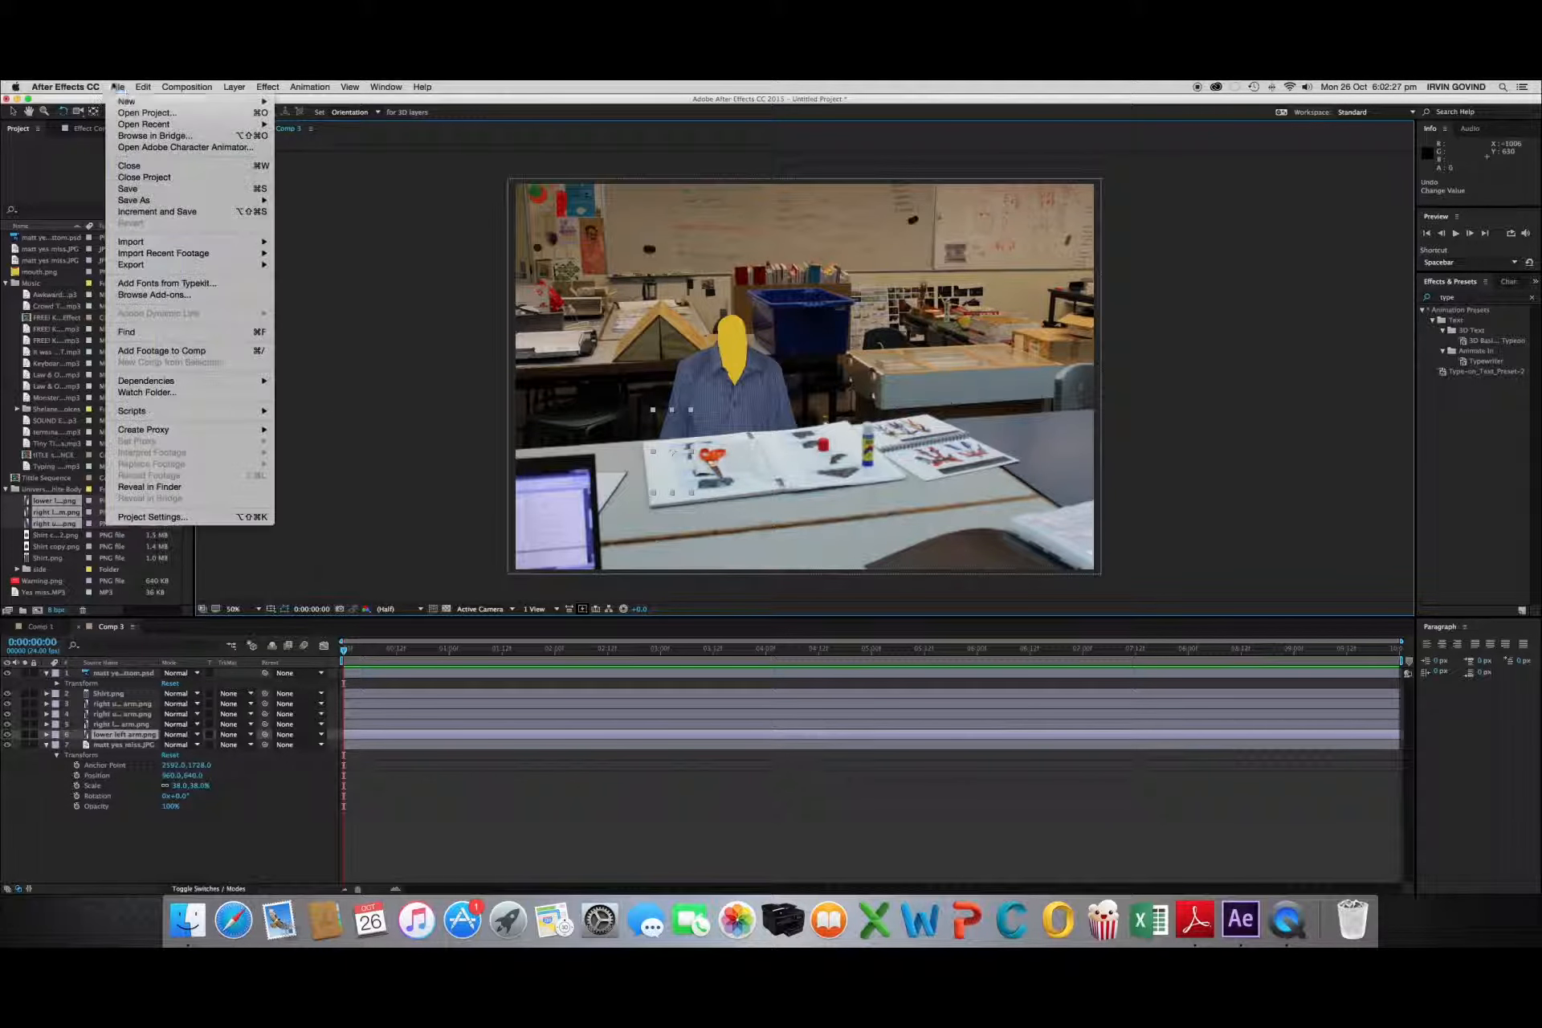
{"action": "left_click", "coordinate": [385, 316]}
{"action": "scroll", "coordinate": [86, 338], "scroll_direction": "up", "scroll_amount": 3}
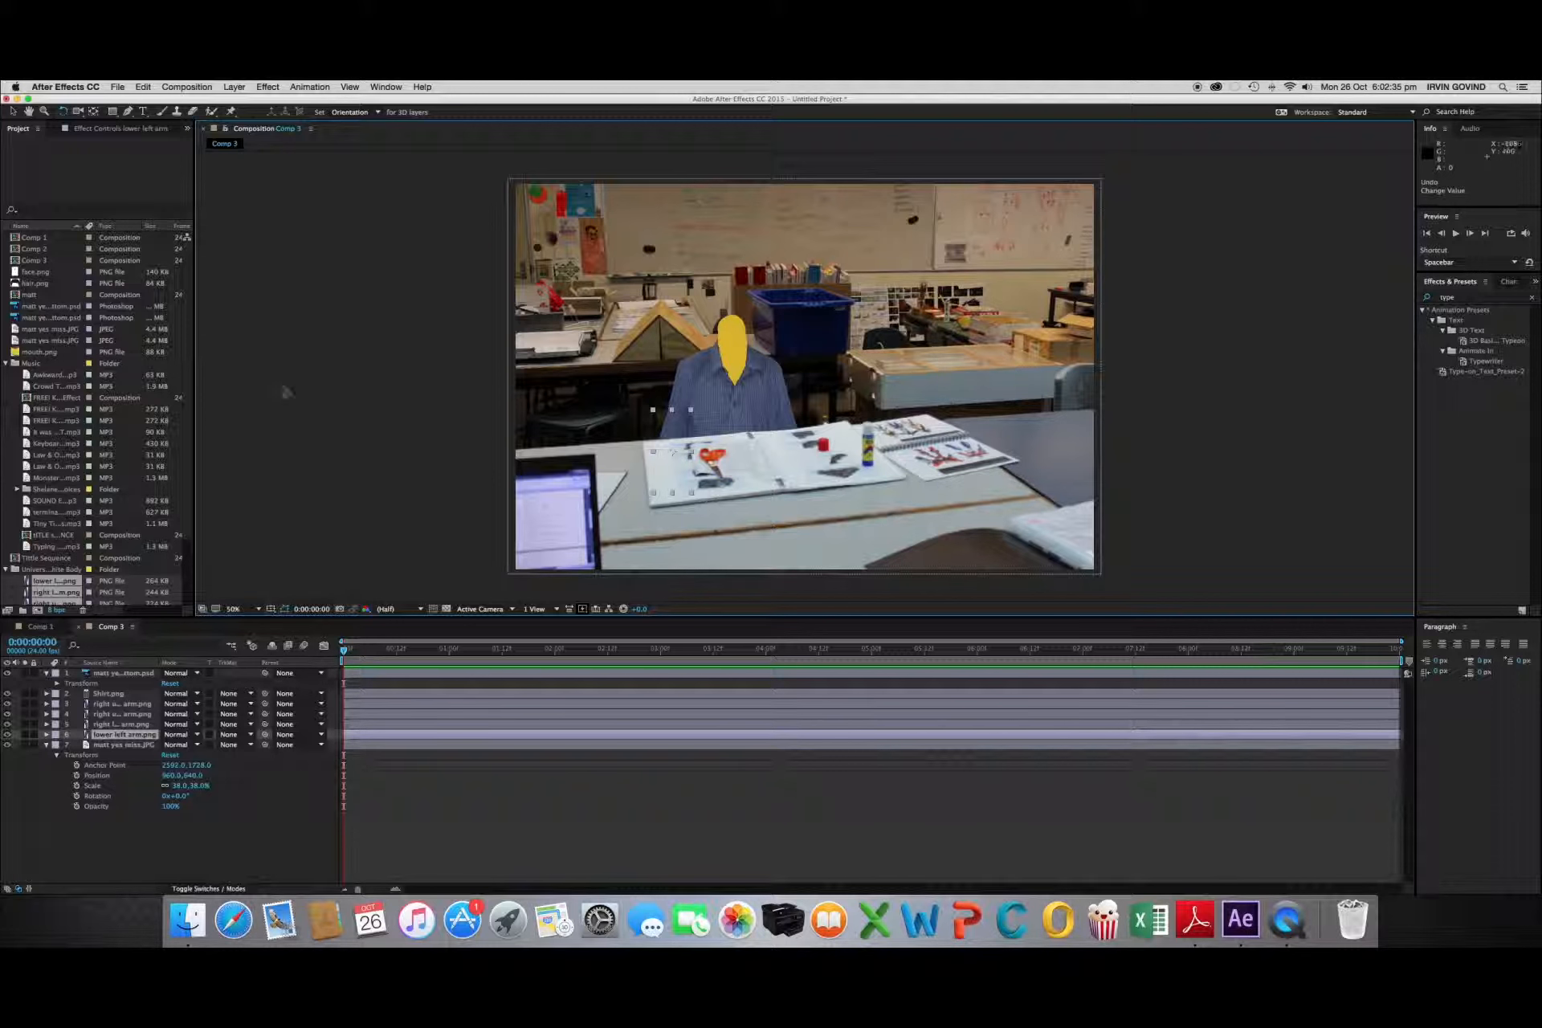
{"action": "scroll", "coordinate": [121, 428], "scroll_direction": "down", "scroll_amount": 3}
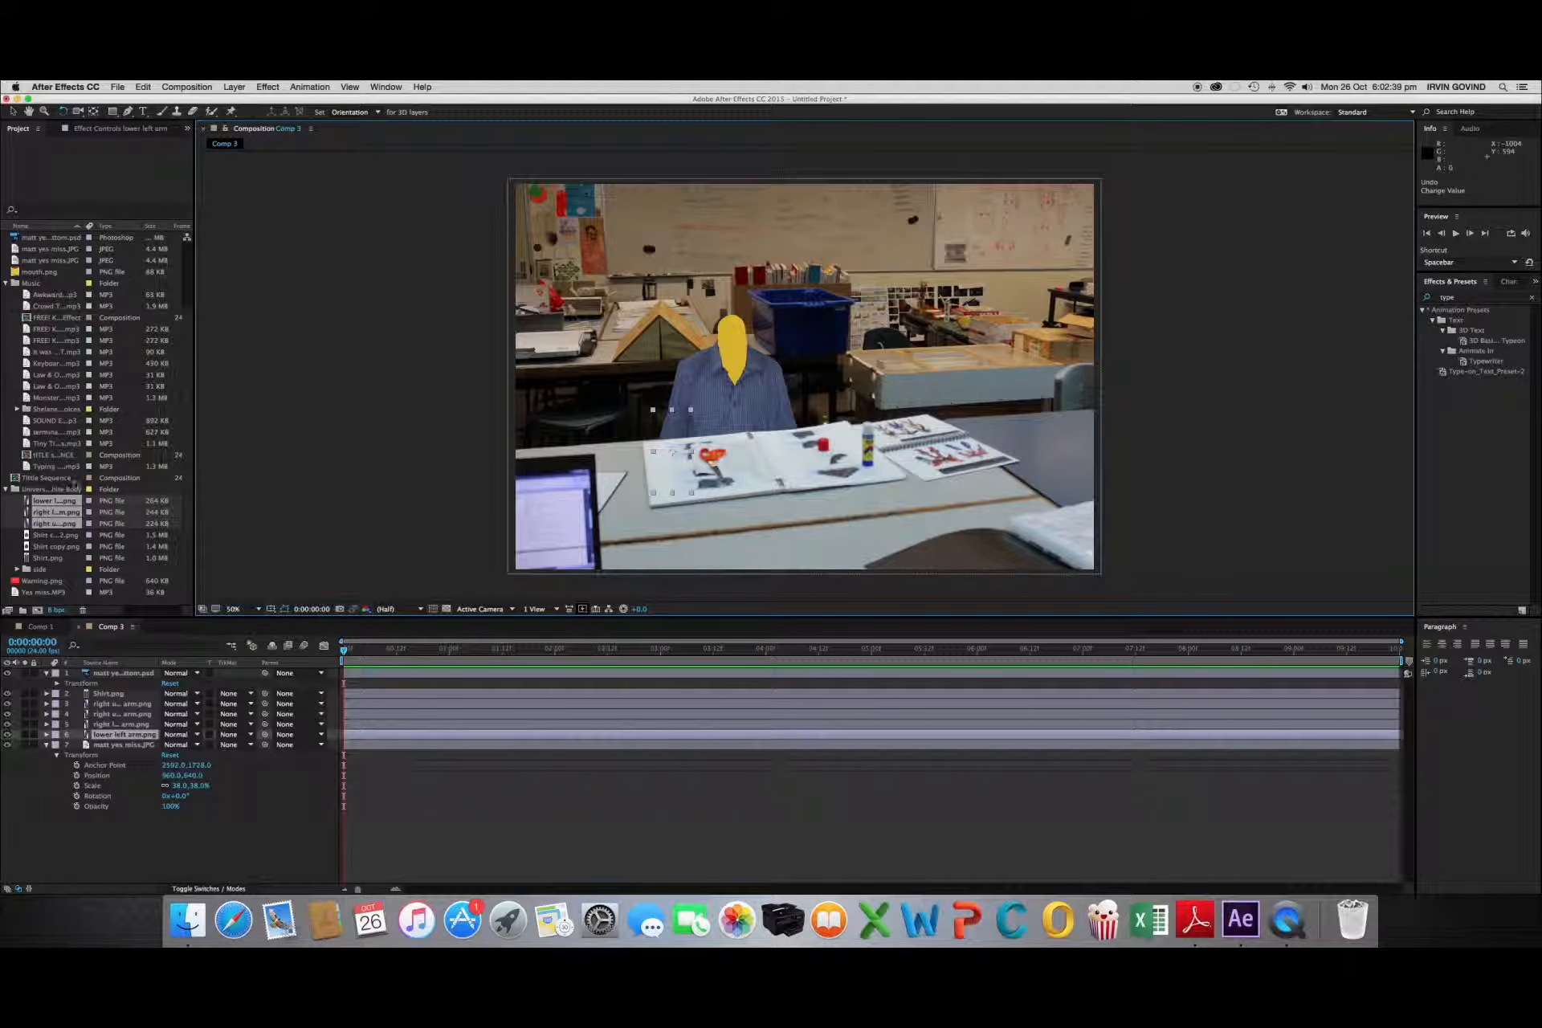
{"action": "scroll", "coordinate": [46, 431], "scroll_direction": "up", "scroll_amount": 3}
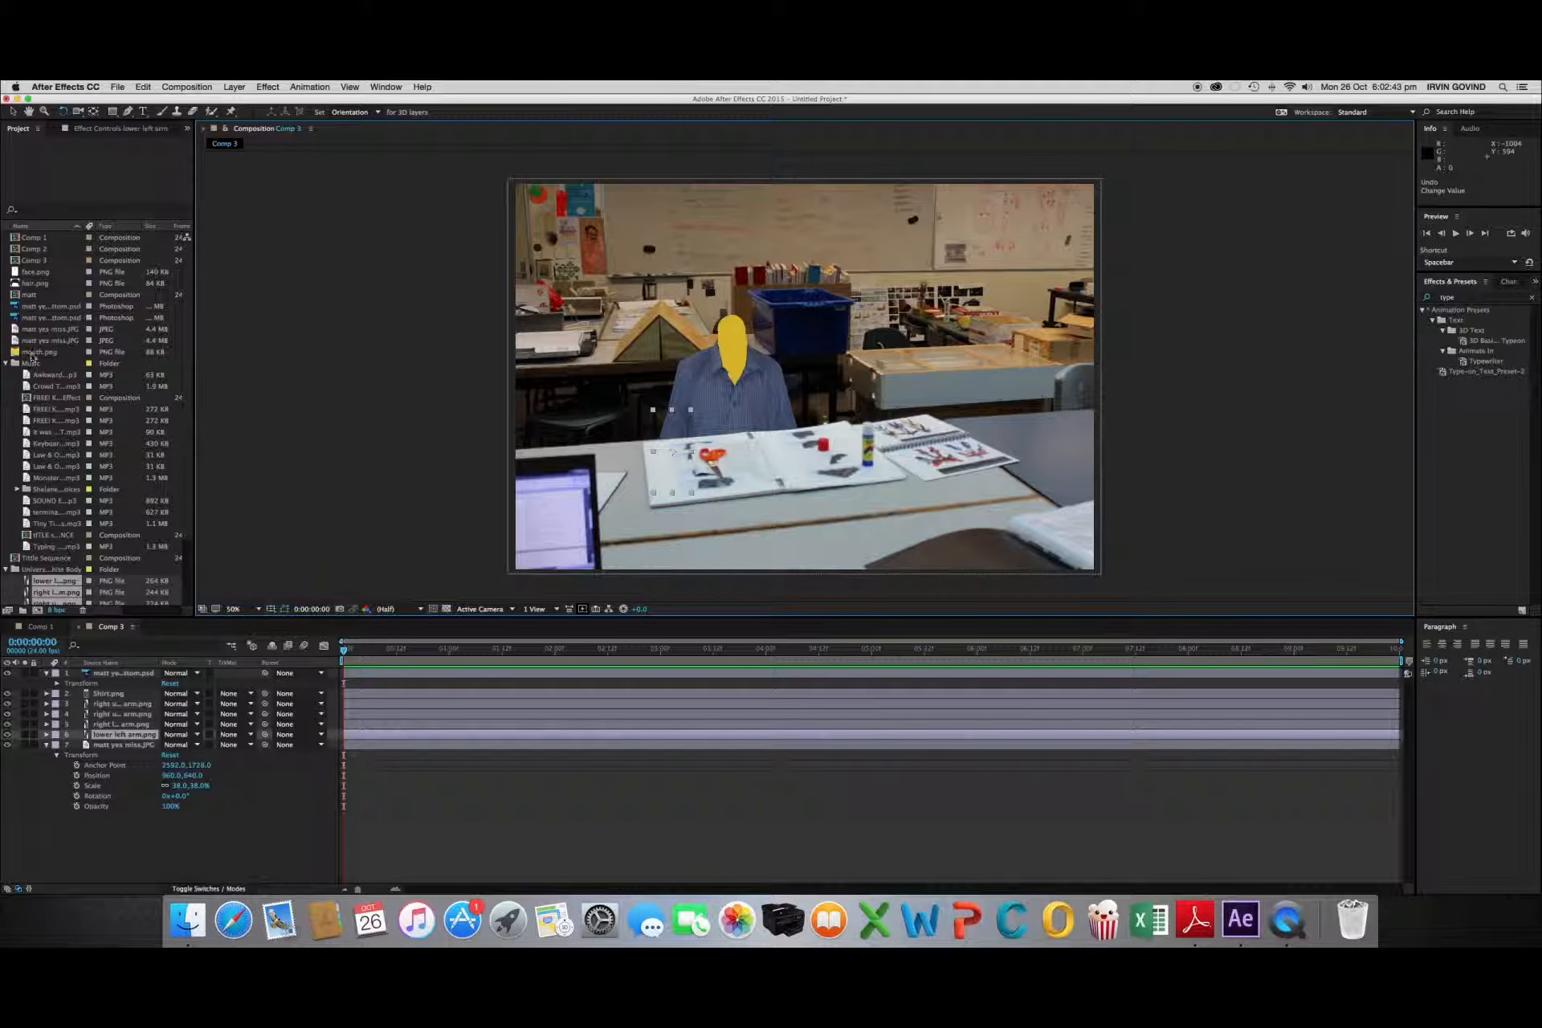
{"action": "left_click", "coordinate": [32, 353]}
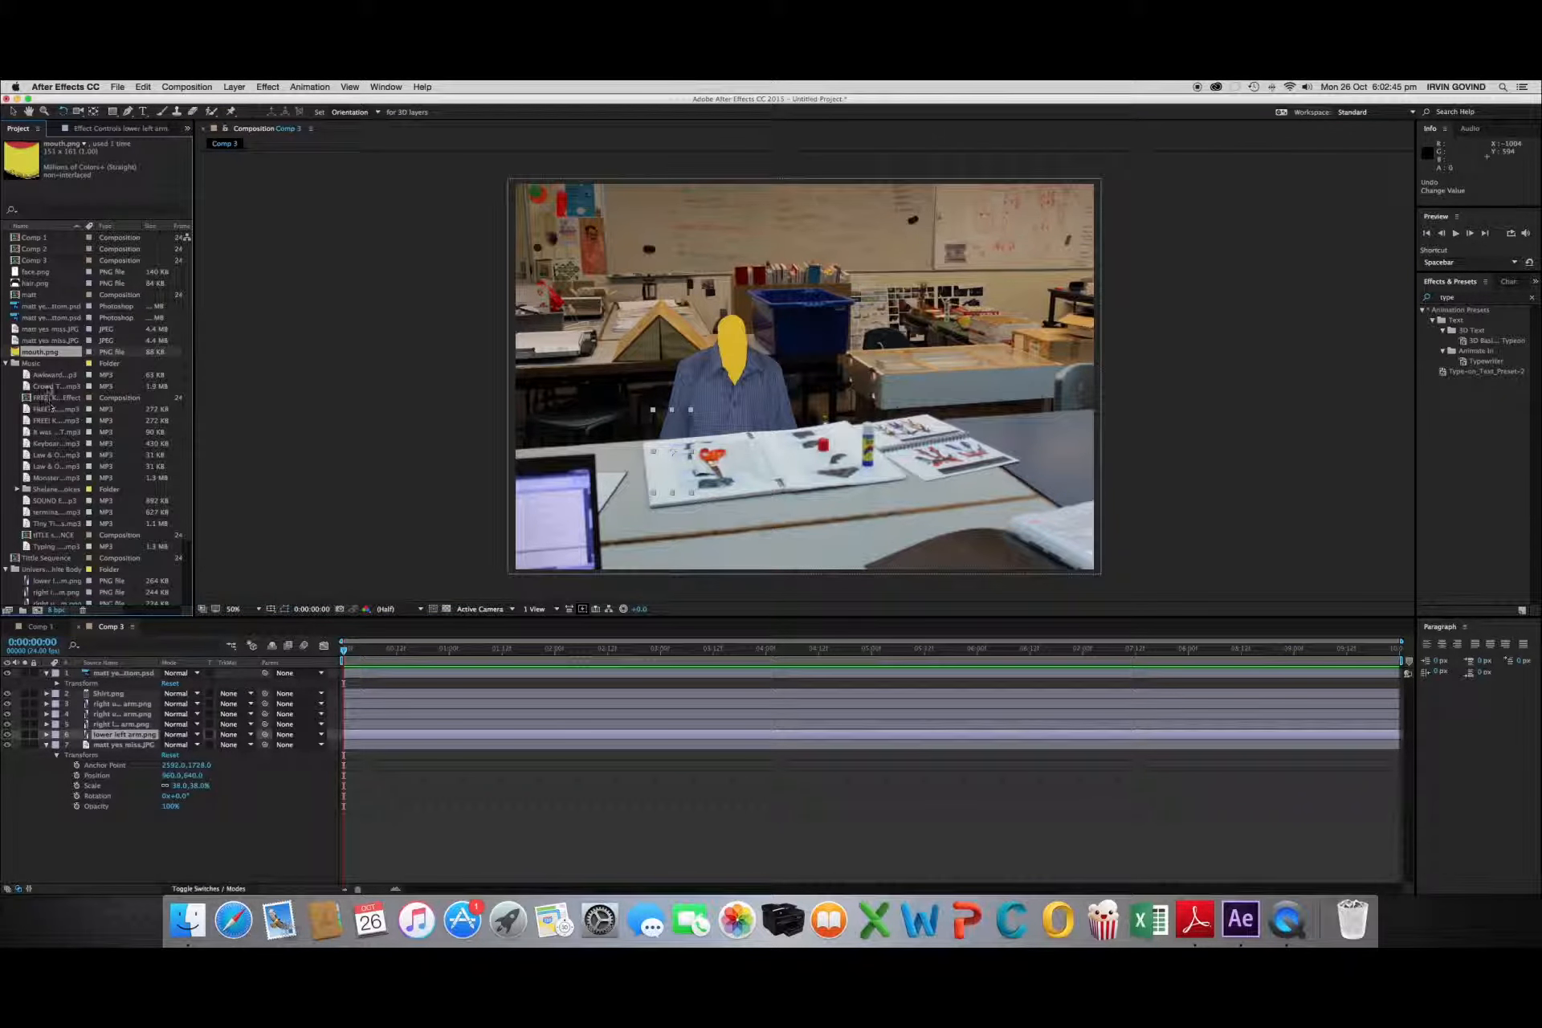
{"action": "left_click_drag", "start_coordinate": [38, 353], "coordinate": [147, 687]}
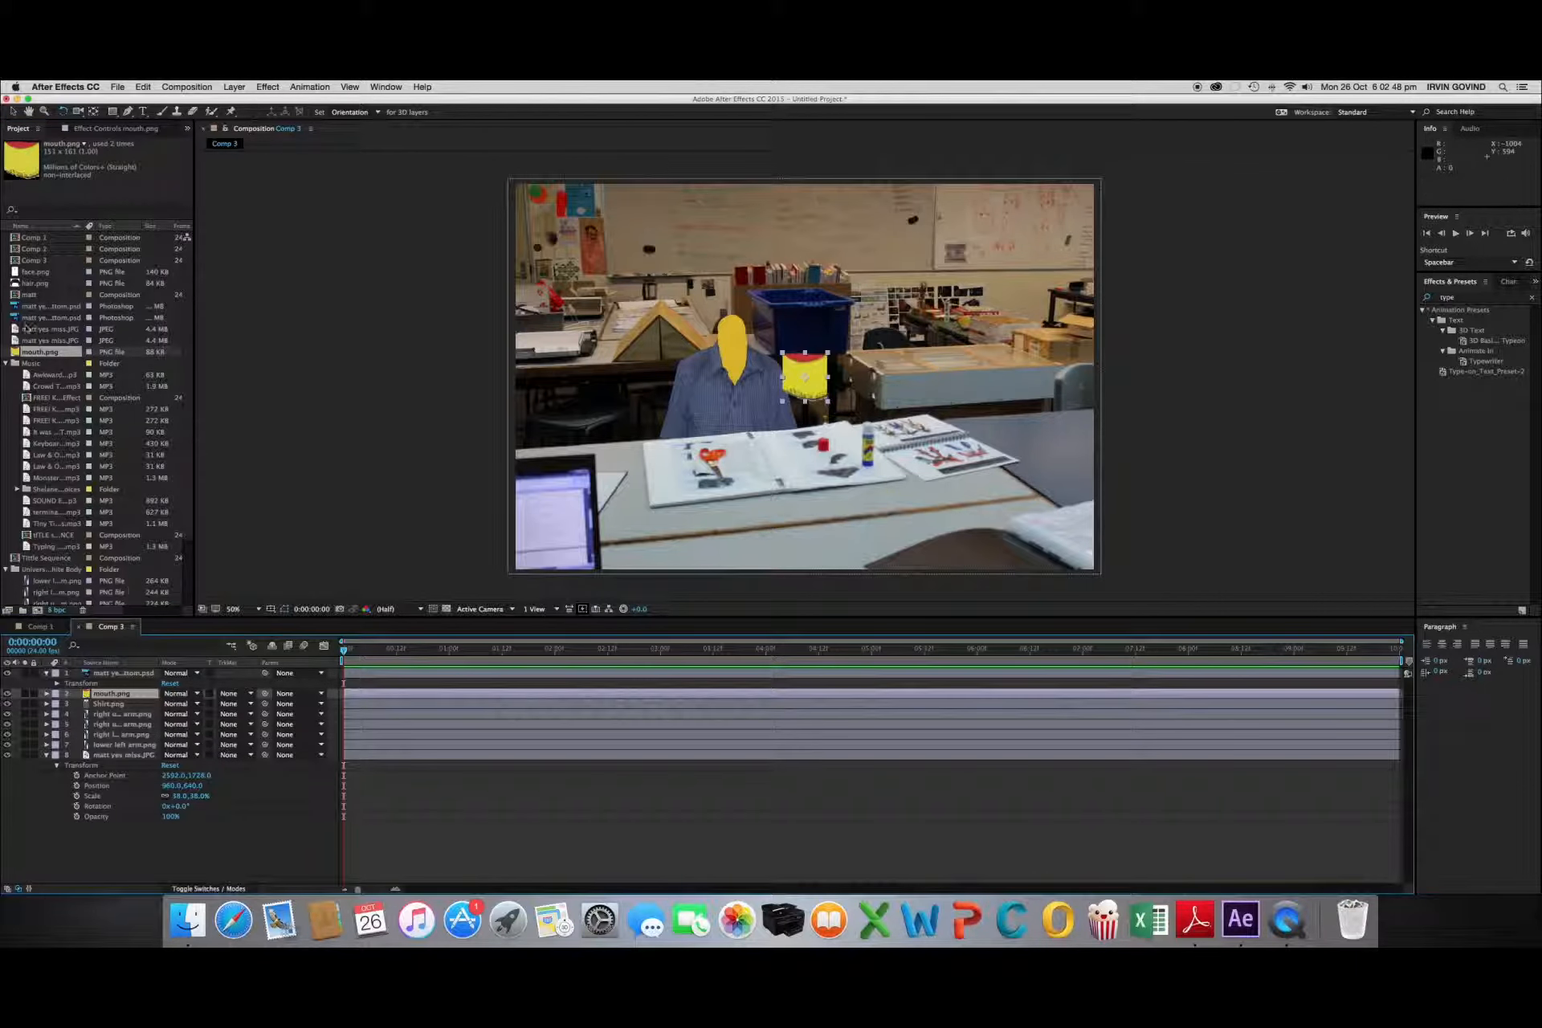
Add face.png and hair.png to Comp 3 between the mouth and shirt layers
{"action": "left_click", "coordinate": [43, 284]}
{"action": "left_click", "coordinate": [43, 273], "text": "shift"}
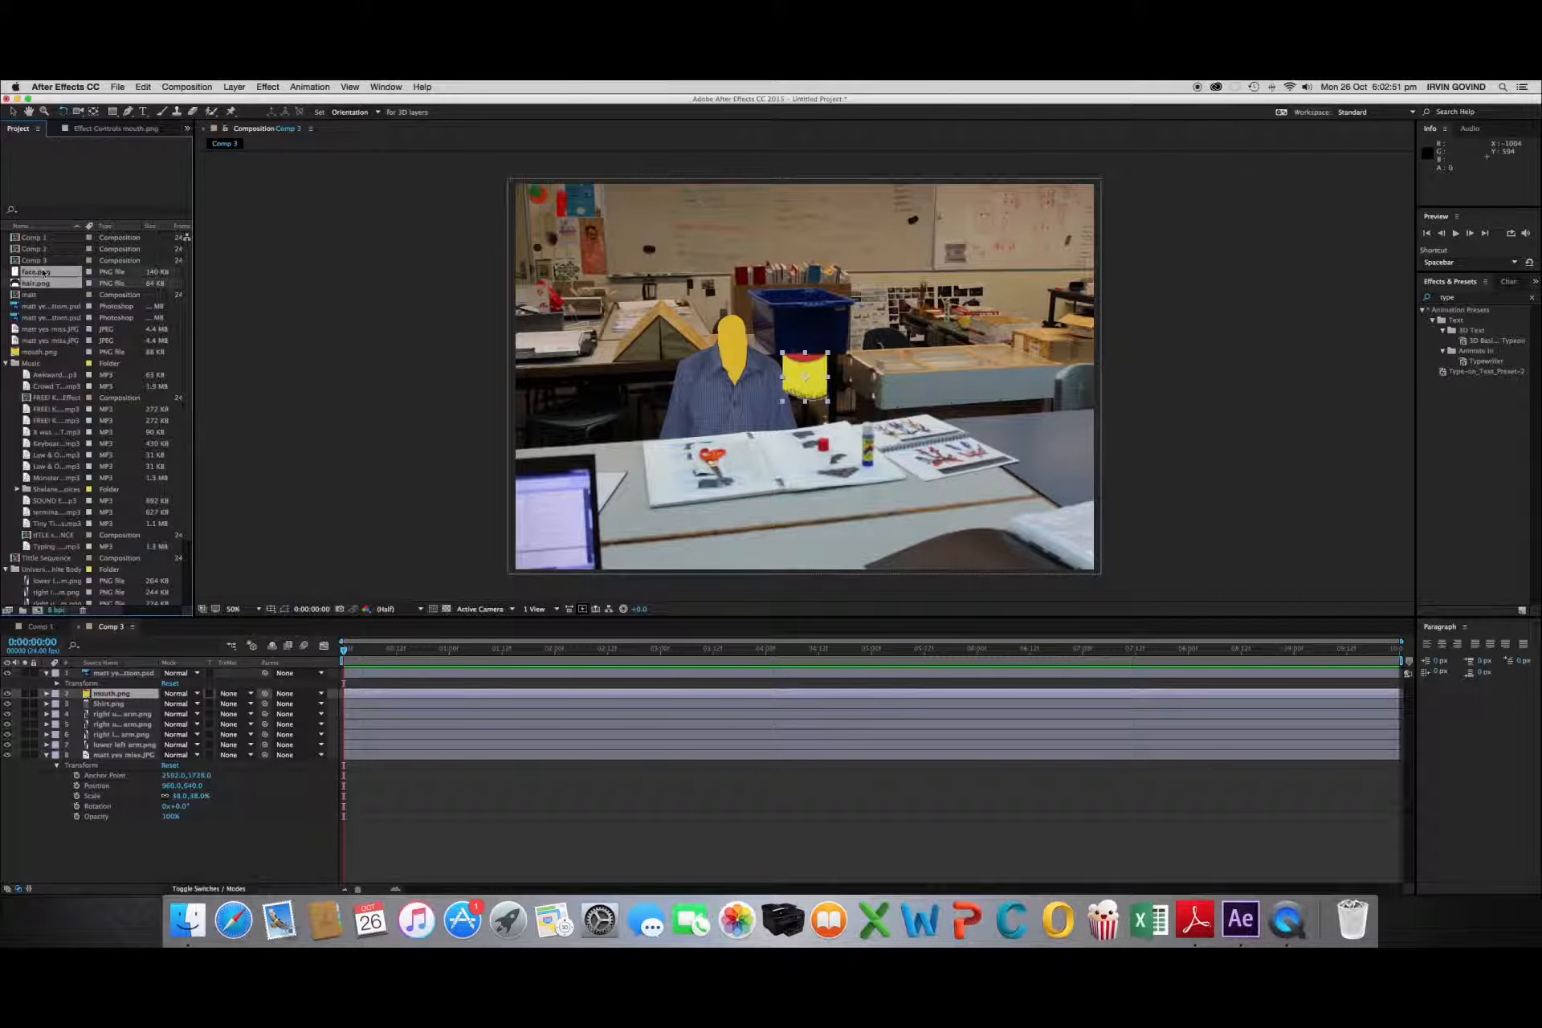
{"action": "left_click_drag", "start_coordinate": [42, 272], "coordinate": [153, 700]}
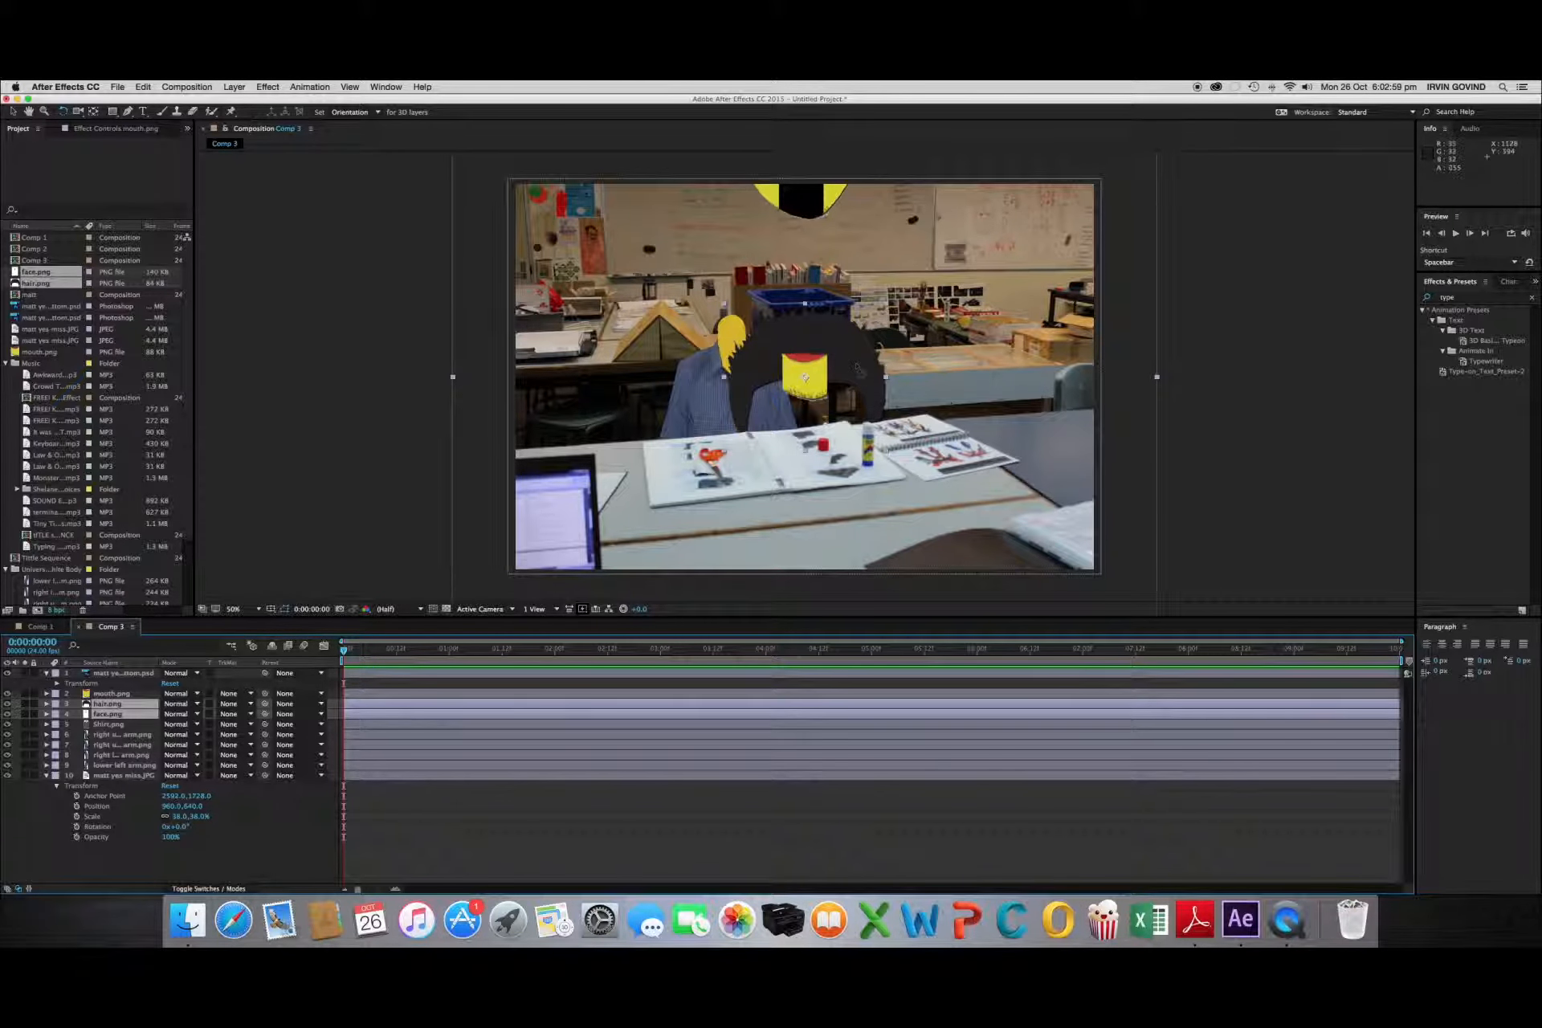
{"action": "left_click_drag", "start_coordinate": [856, 370], "coordinate": [805, 422]}
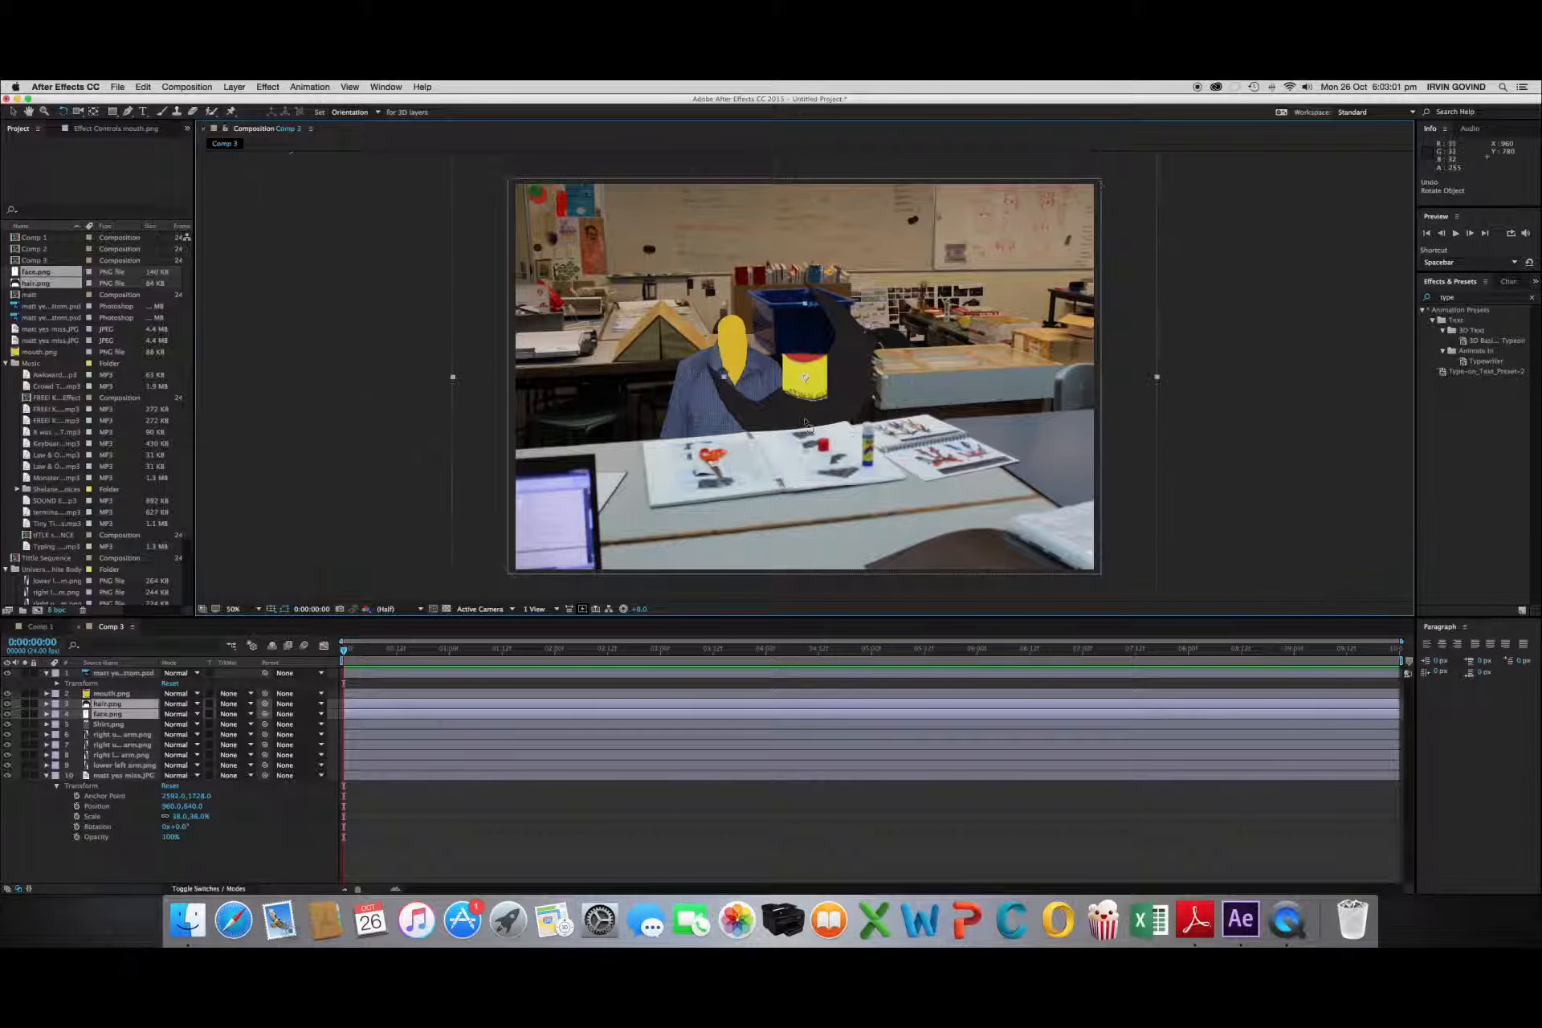
{"action": "left_click", "coordinate": [14, 113]}
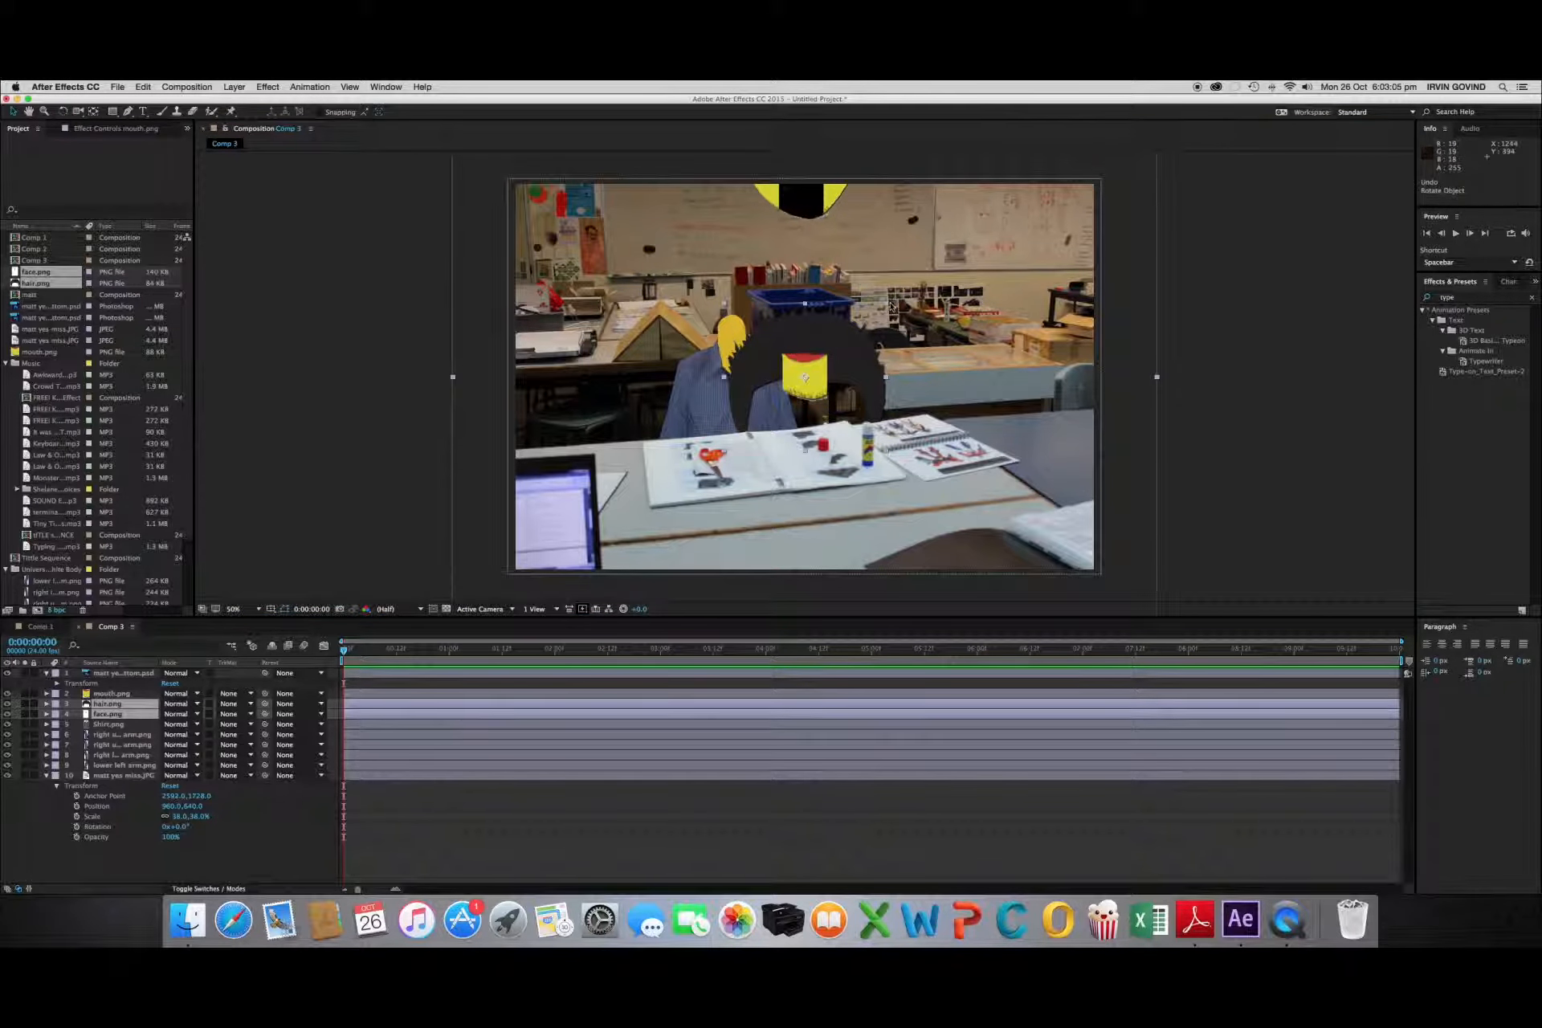
{"action": "left_click_drag", "start_coordinate": [887, 305], "coordinate": [828, 363]}
{"action": "key", "text": "cmd+z"}
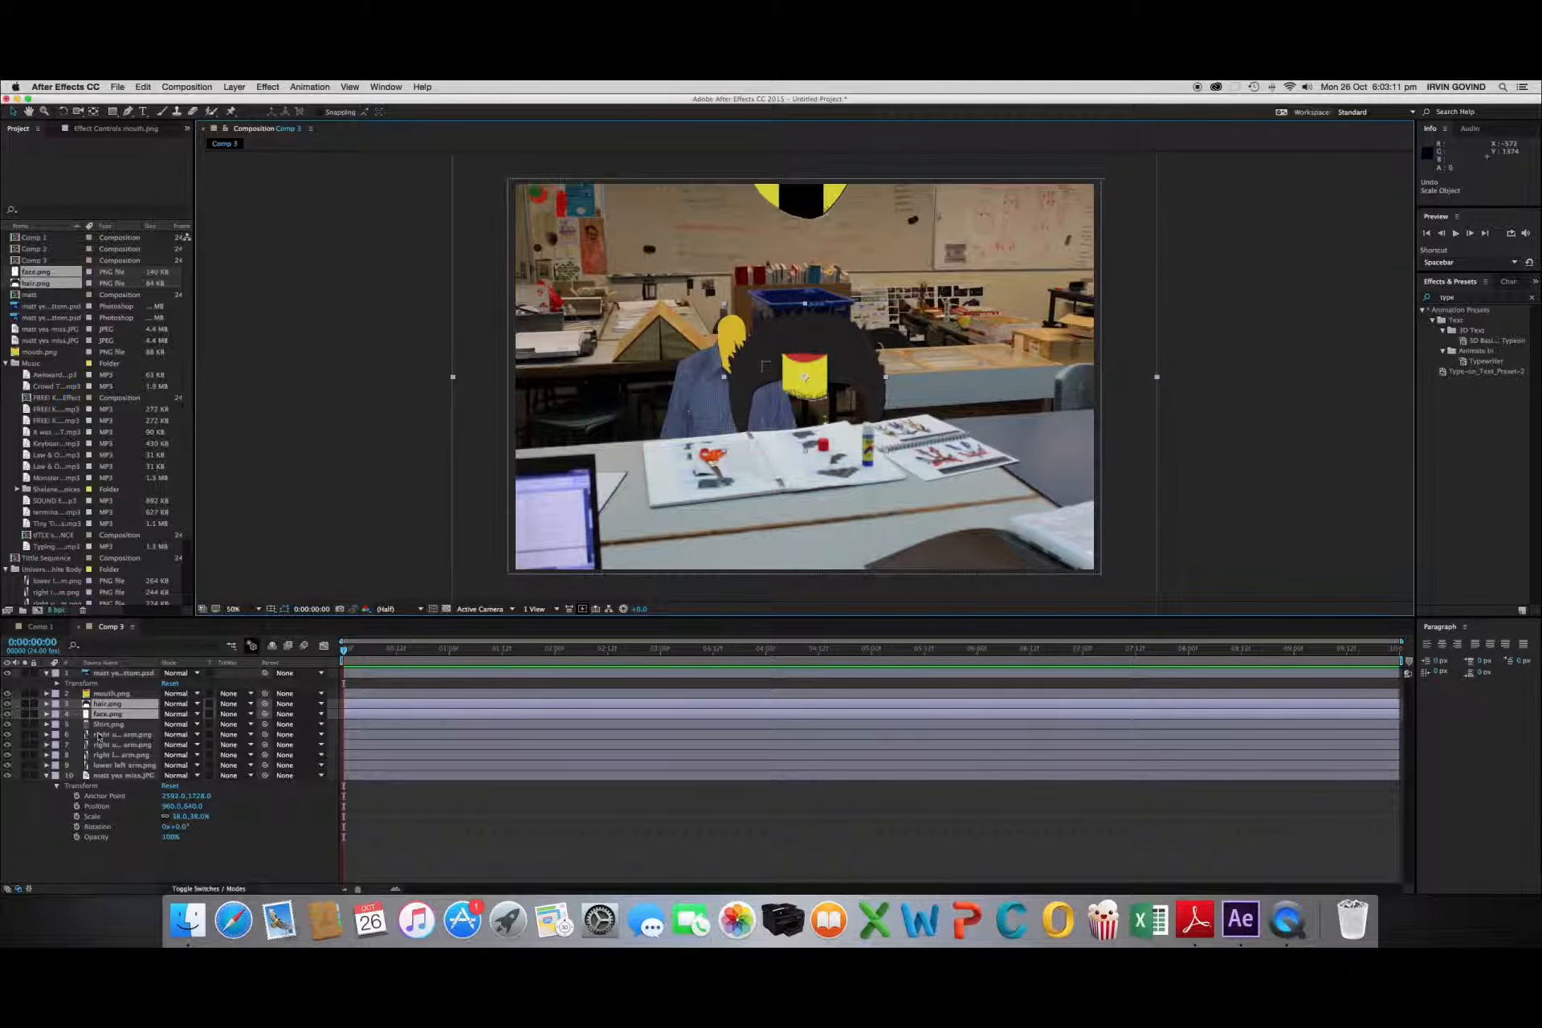
Scale the mouth, hair and face layers together to about 43% and move them so the face sits on the neck, at about 718, 752
{"action": "left_click", "coordinate": [110, 694], "text": "shift"}
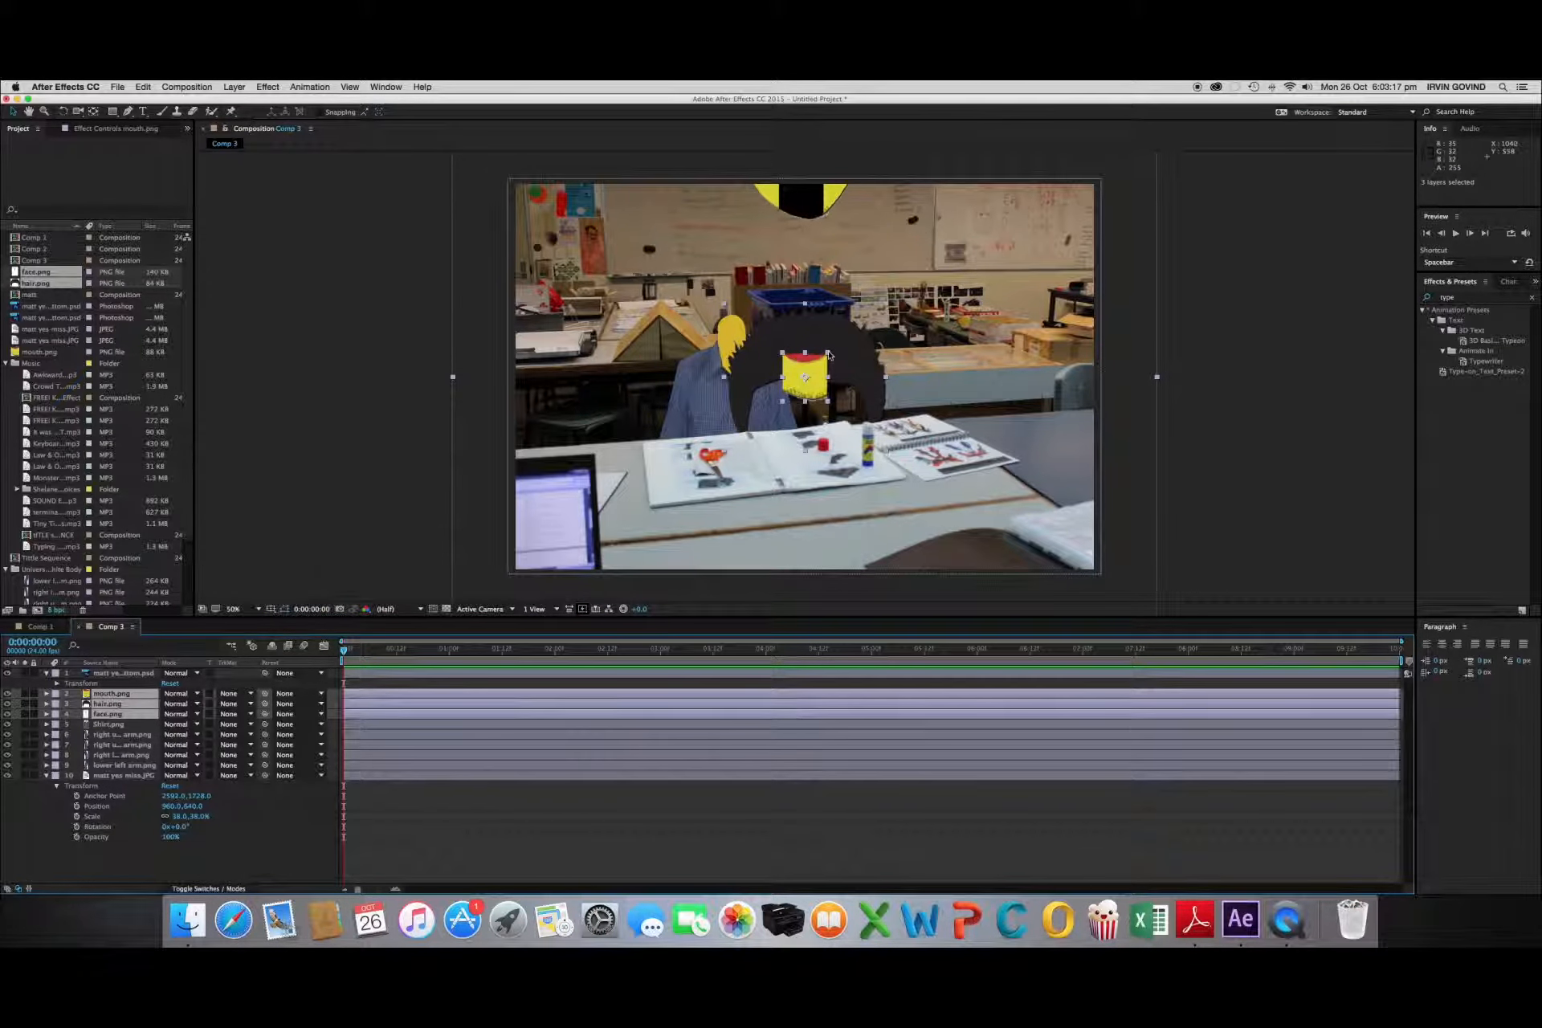
{"action": "left_click_drag", "start_coordinate": [829, 354], "coordinate": [819, 368]}
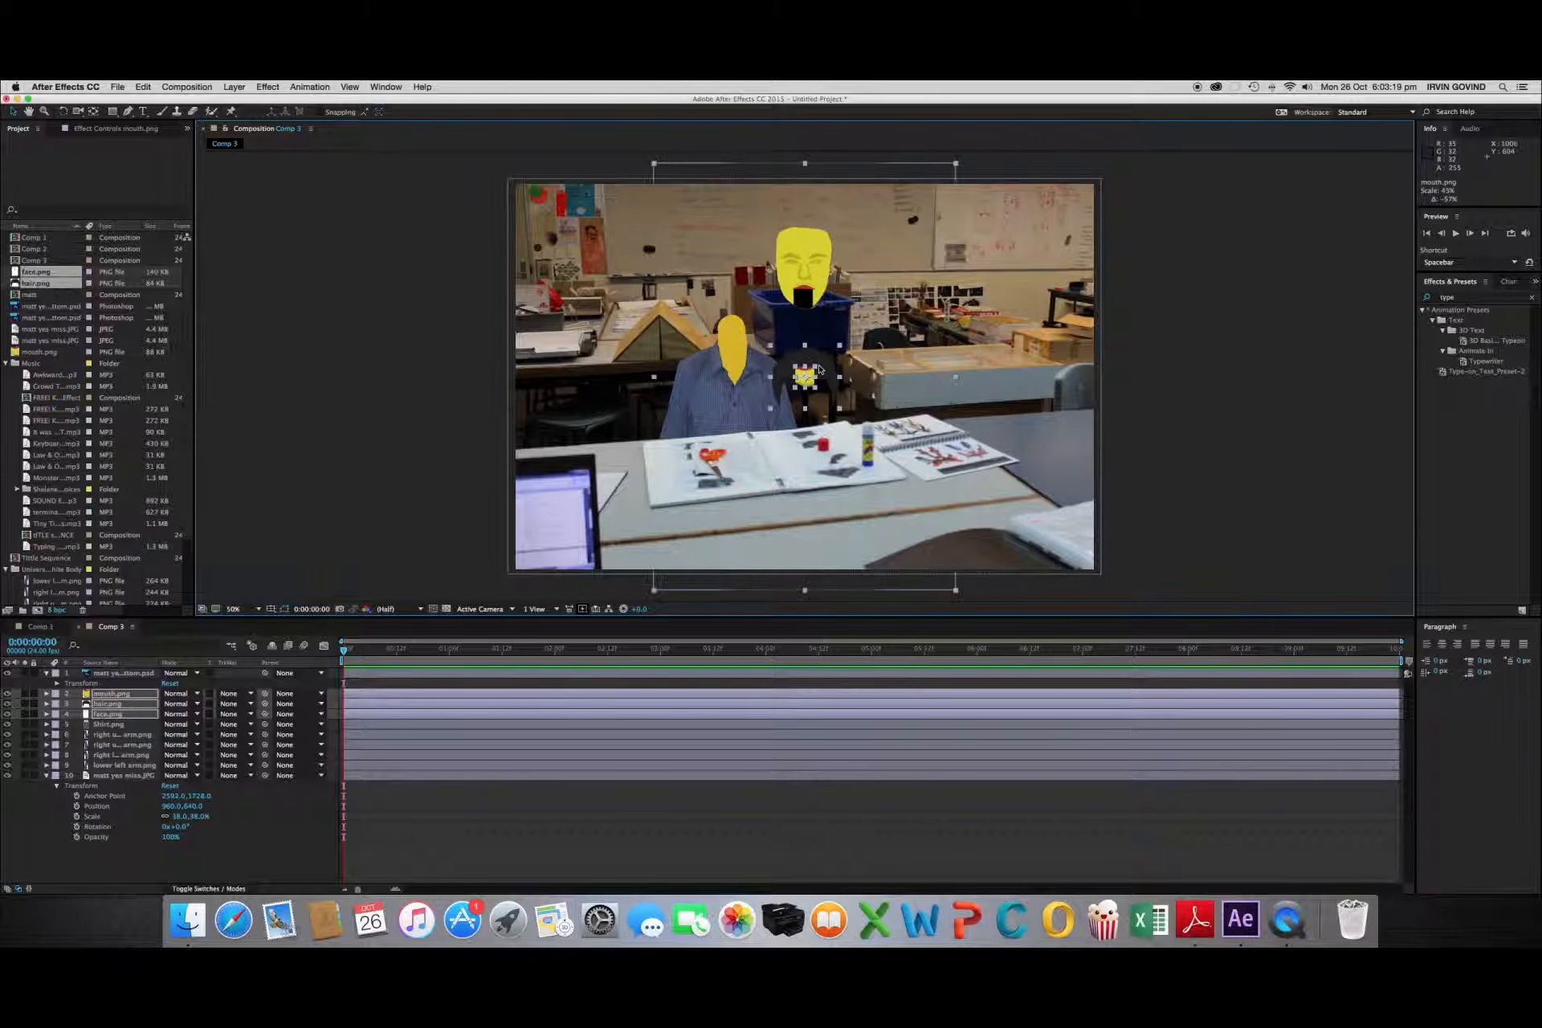
{"action": "left_click_drag", "start_coordinate": [798, 270], "coordinate": [736, 304]}
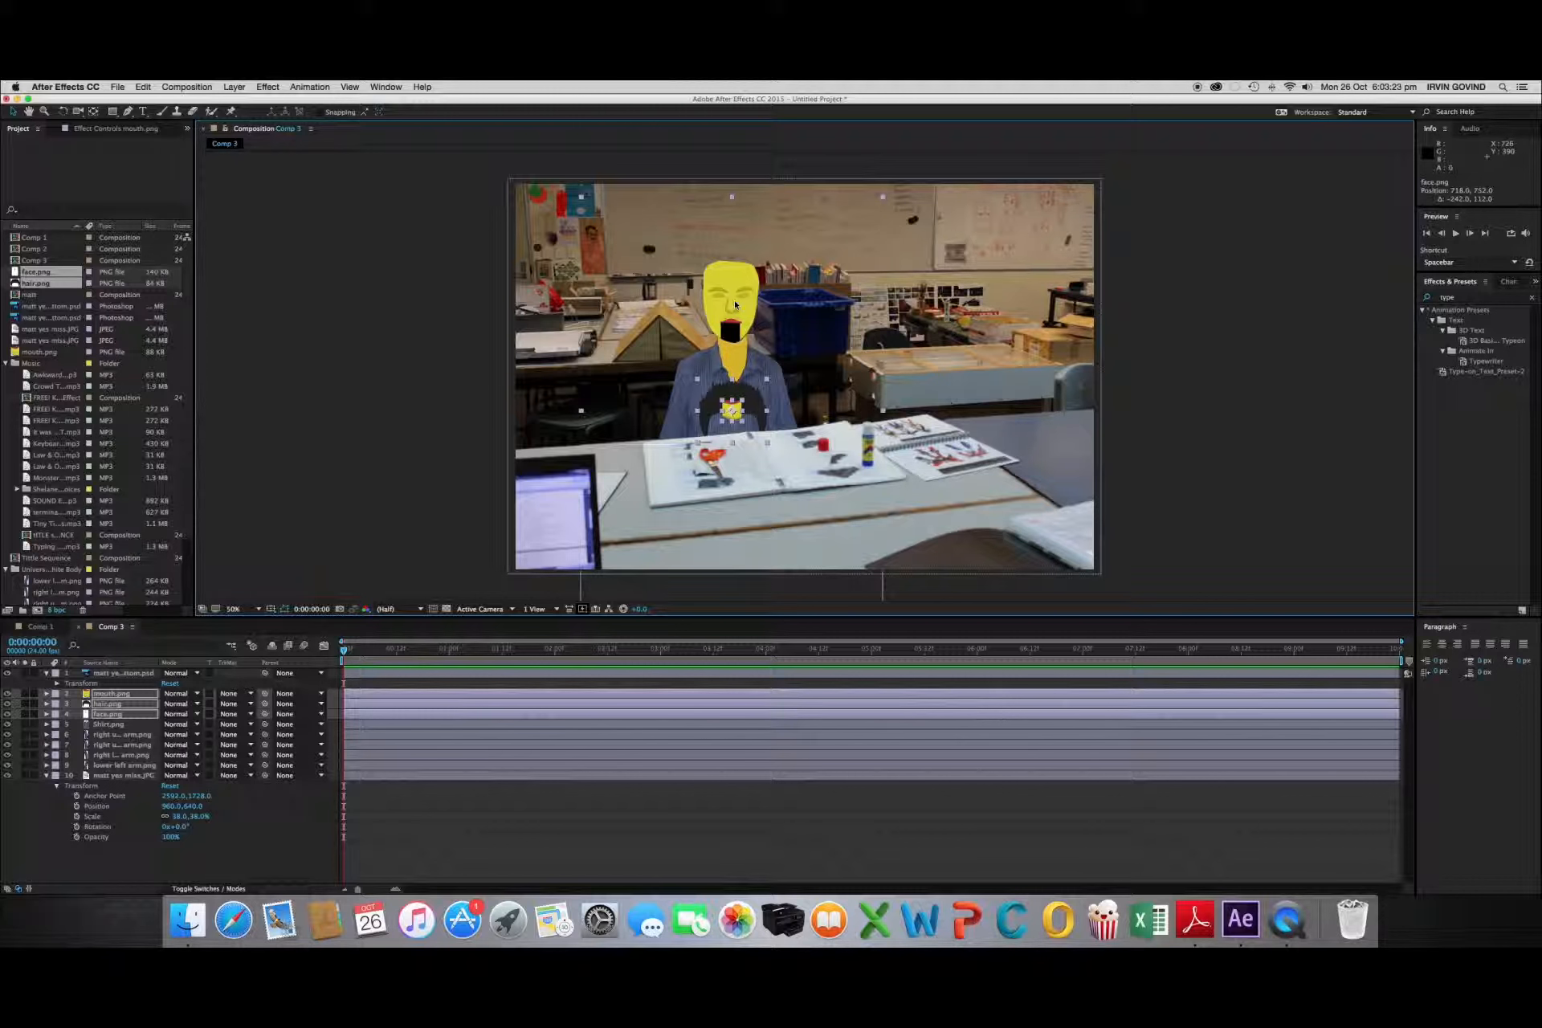
{"action": "left_click", "coordinate": [433, 440]}
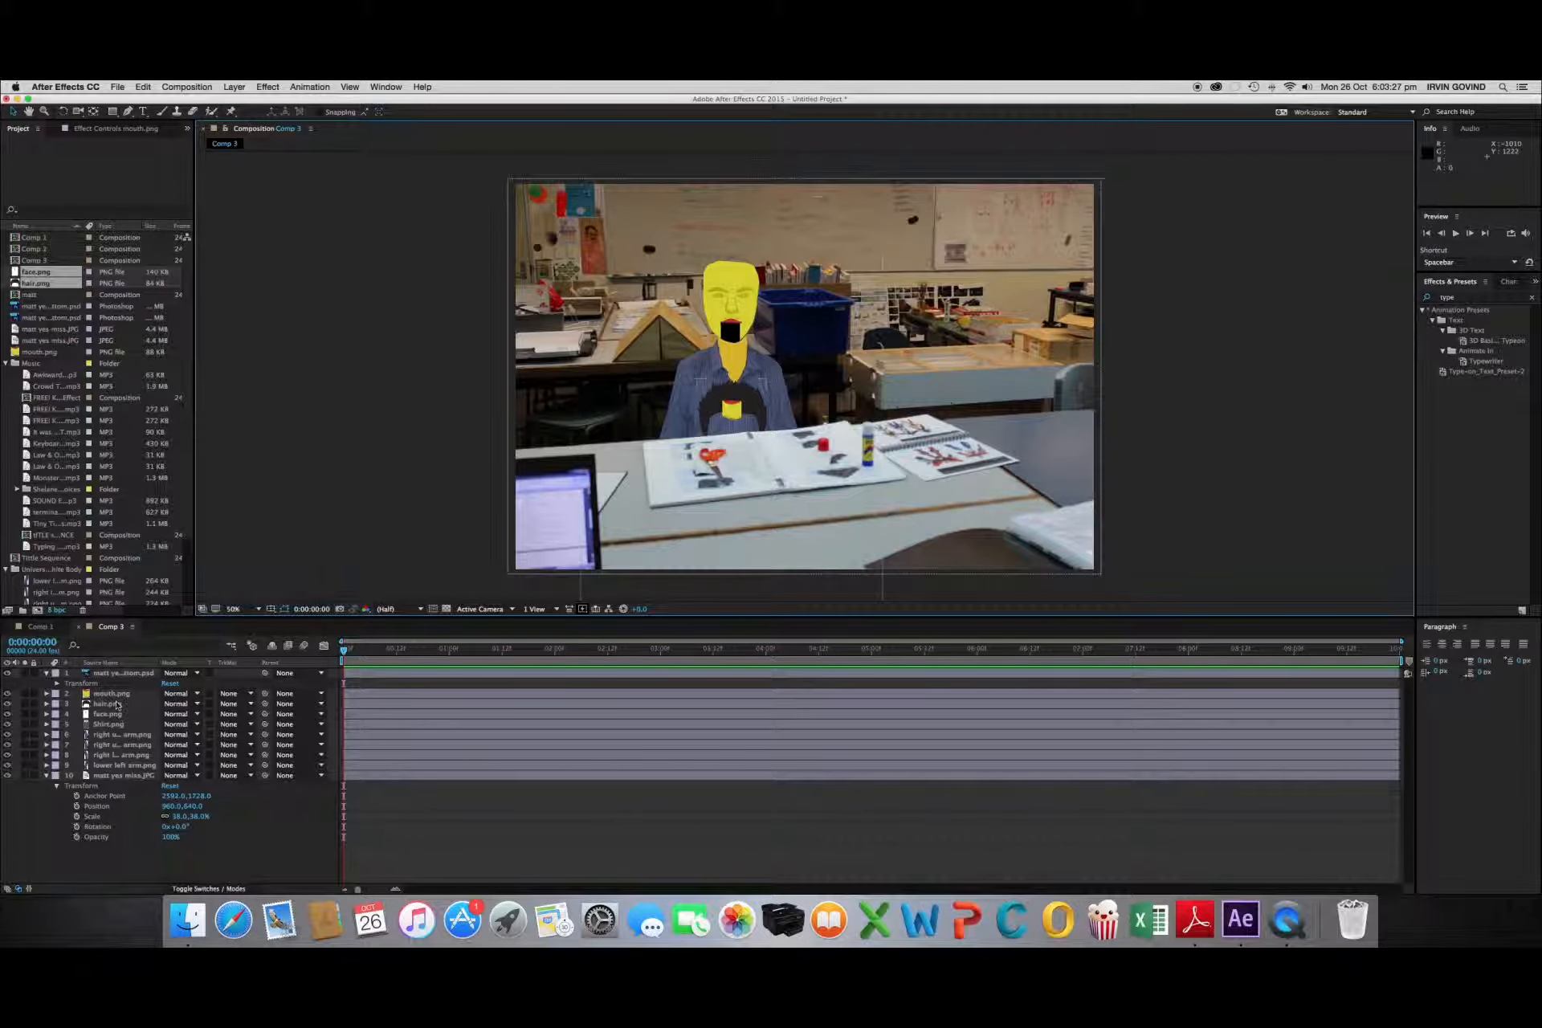
Move the mouth layer up over the black opening in the face, at about 712, 496
{"action": "left_click", "coordinate": [732, 410]}
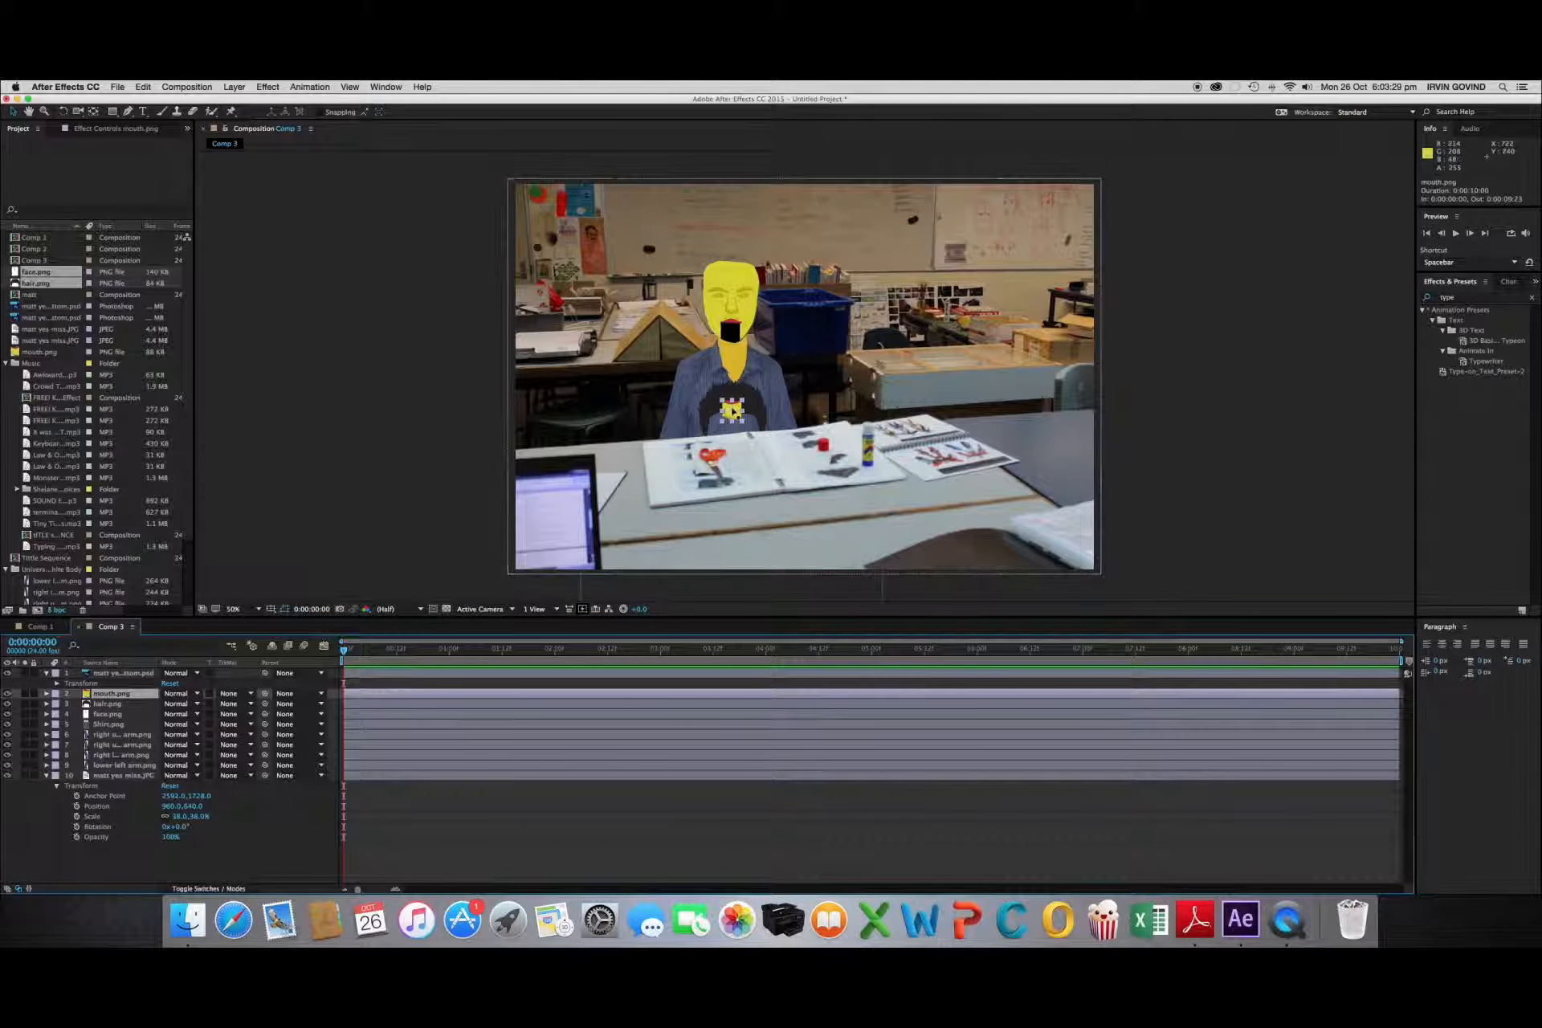
{"action": "scroll", "coordinate": [738, 412], "scroll_direction": "up", "scroll_amount": 2}
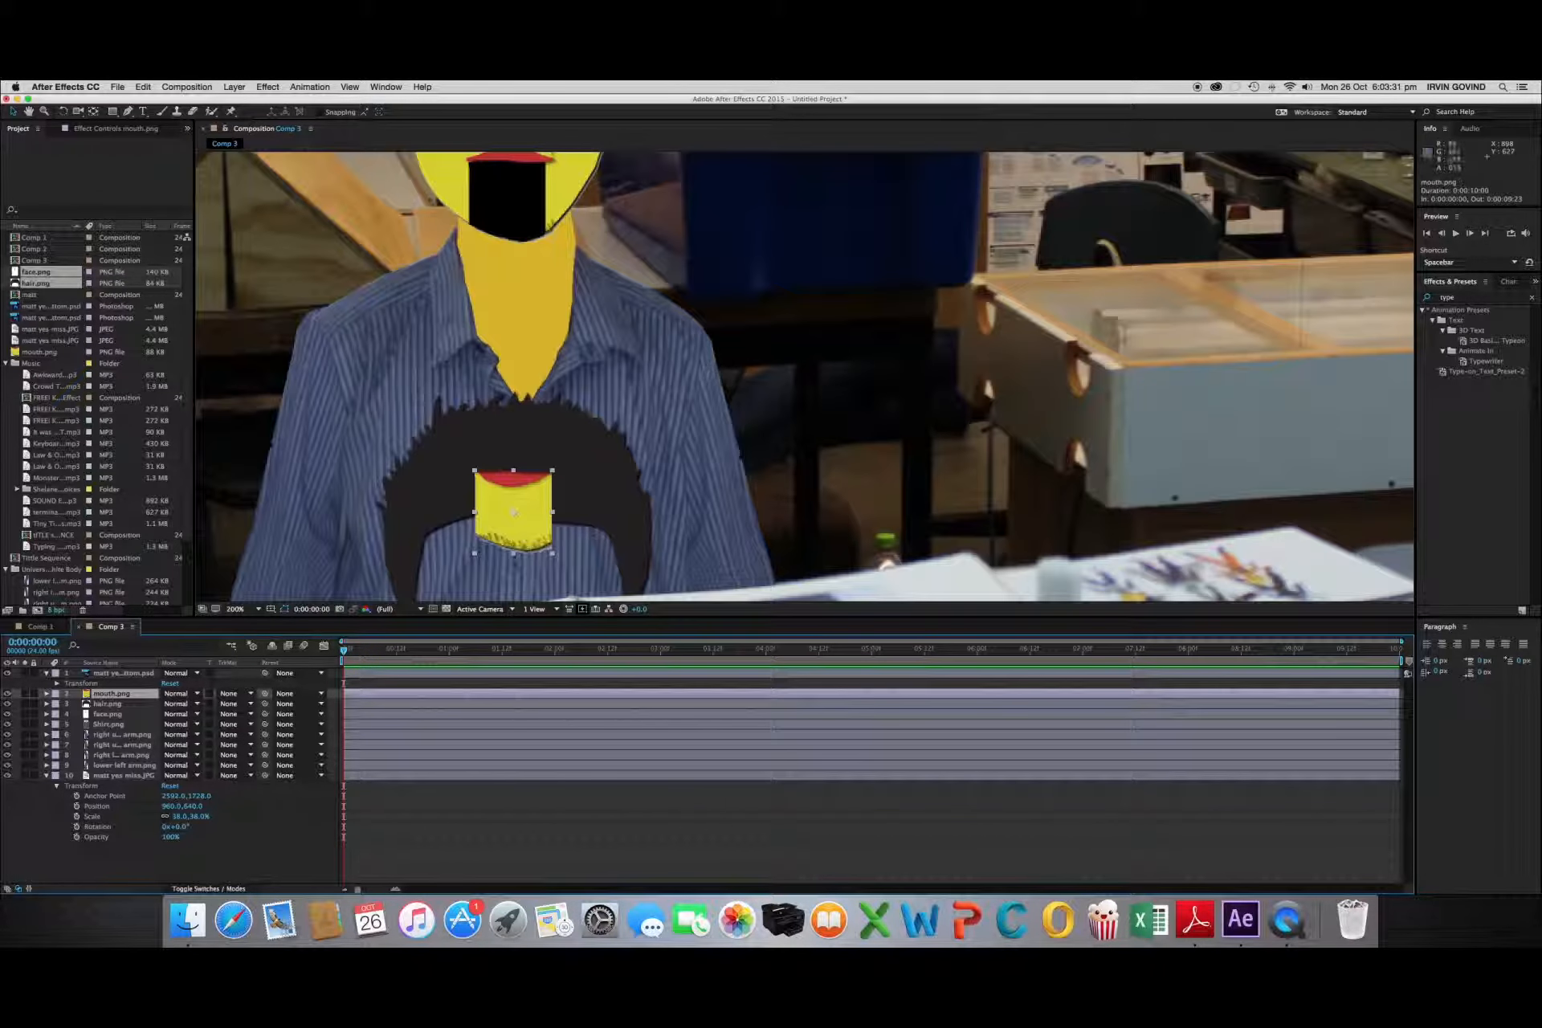
{"action": "scroll", "coordinate": [702, 371], "scroll_direction": "down", "scroll_amount": 2}
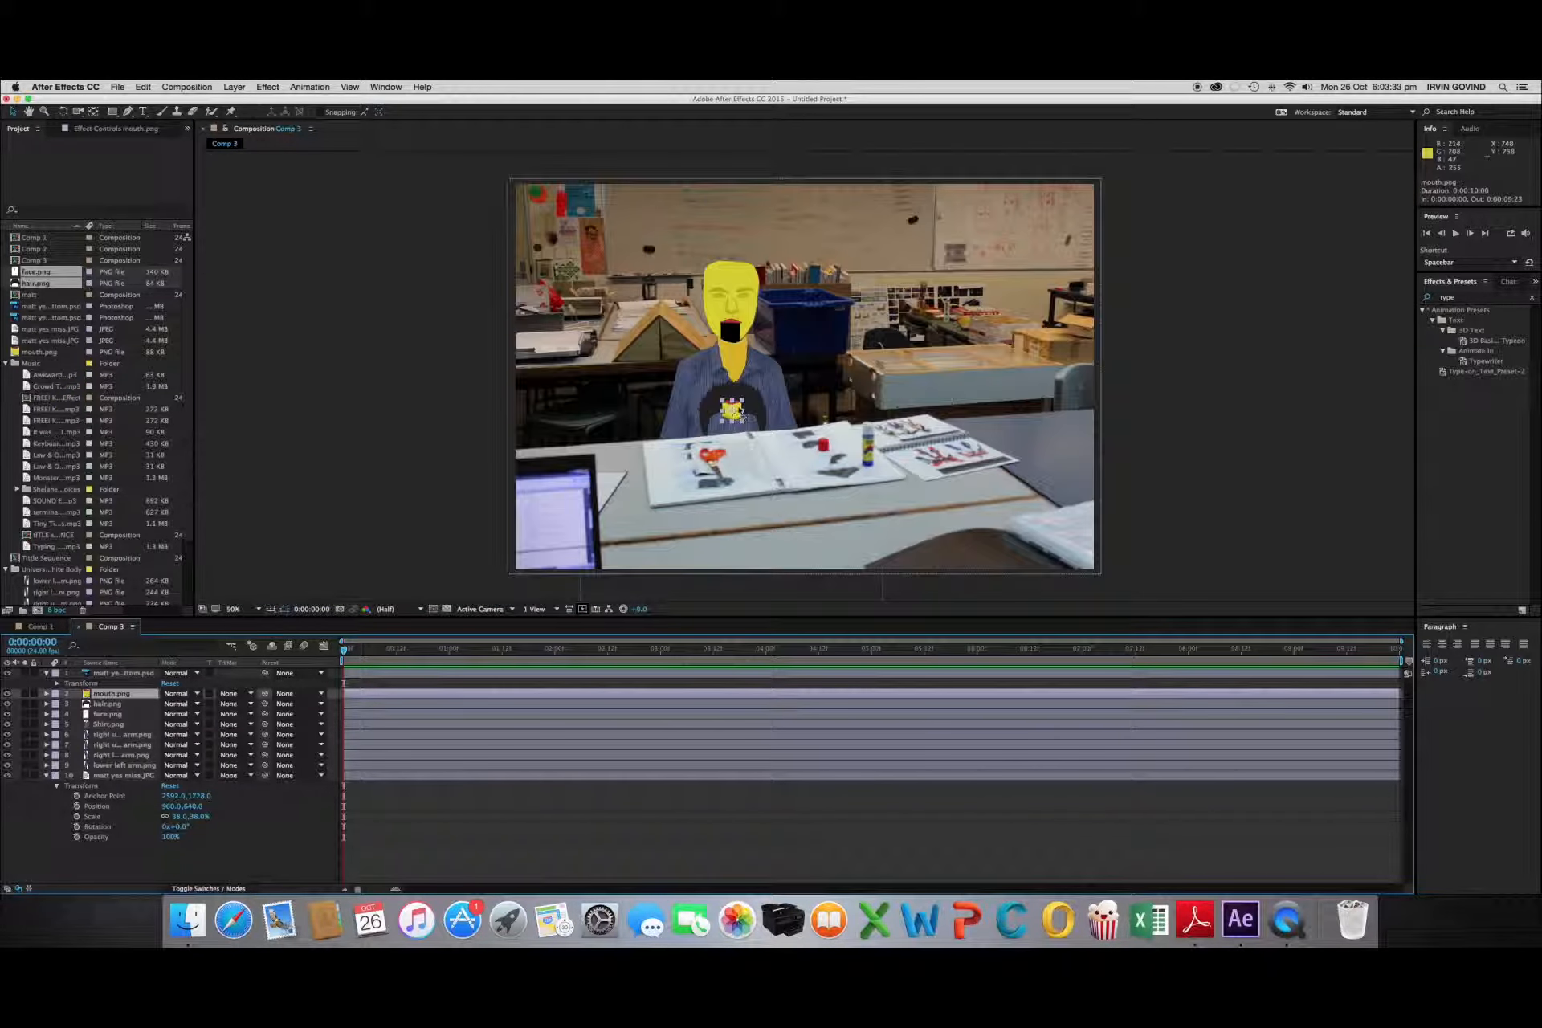
{"action": "left_click_drag", "start_coordinate": [733, 406], "coordinate": [737, 340]}
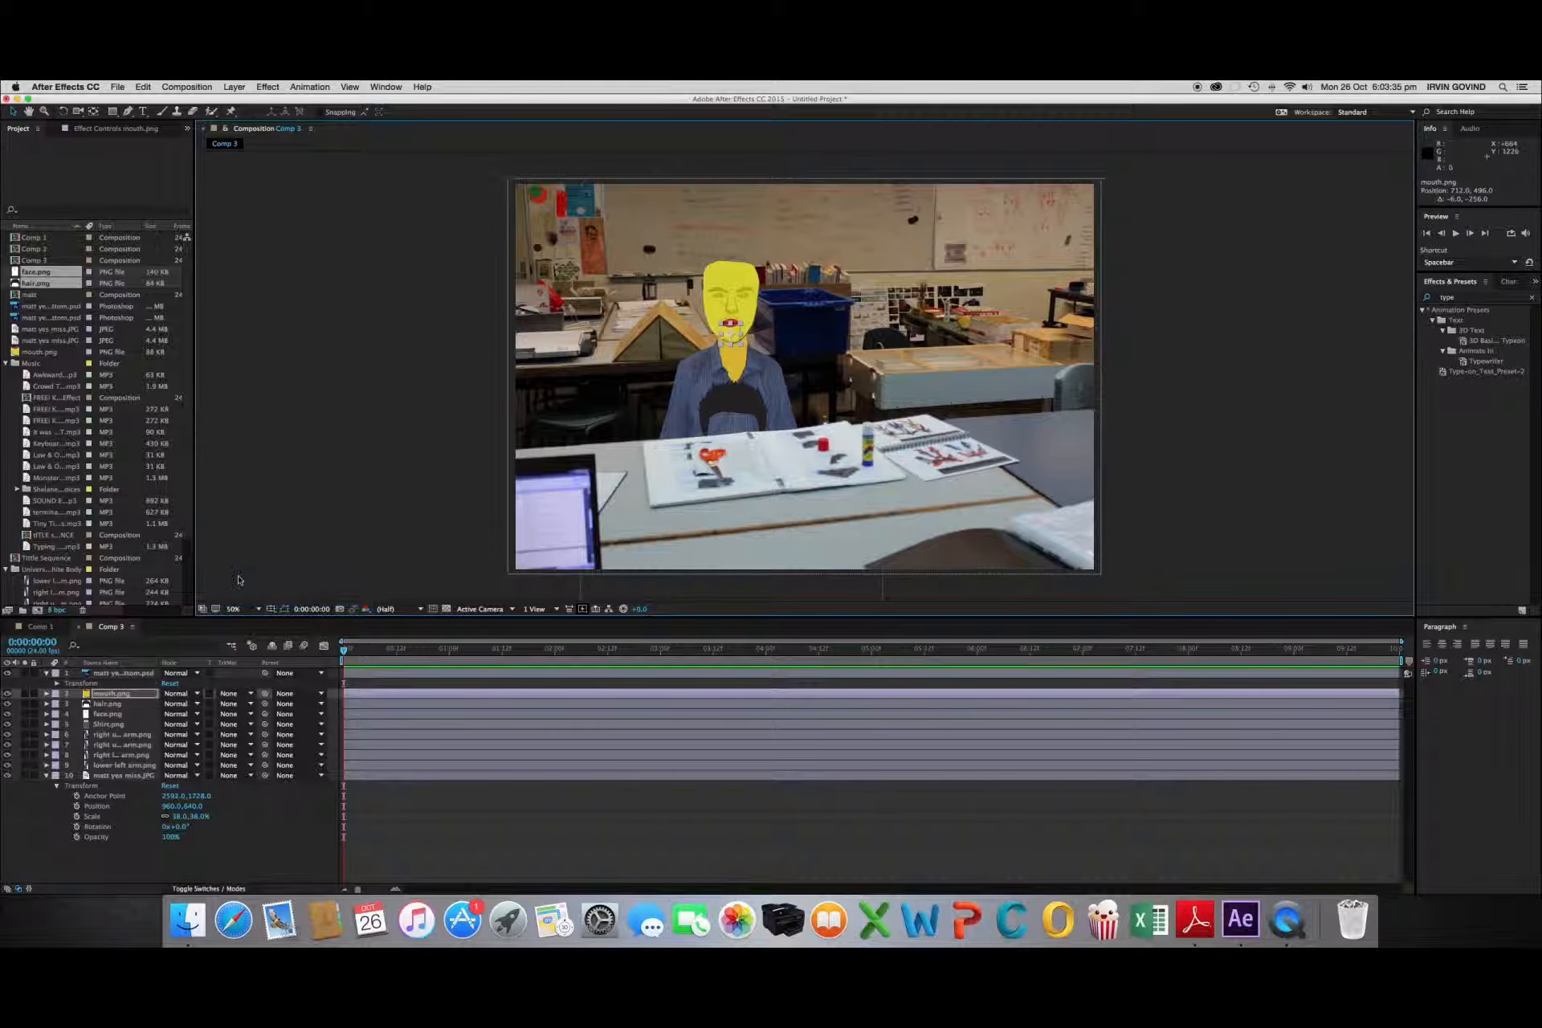
Move the hair layer up onto the top of the head, at about 708, 256
{"action": "left_click", "coordinate": [107, 704]}
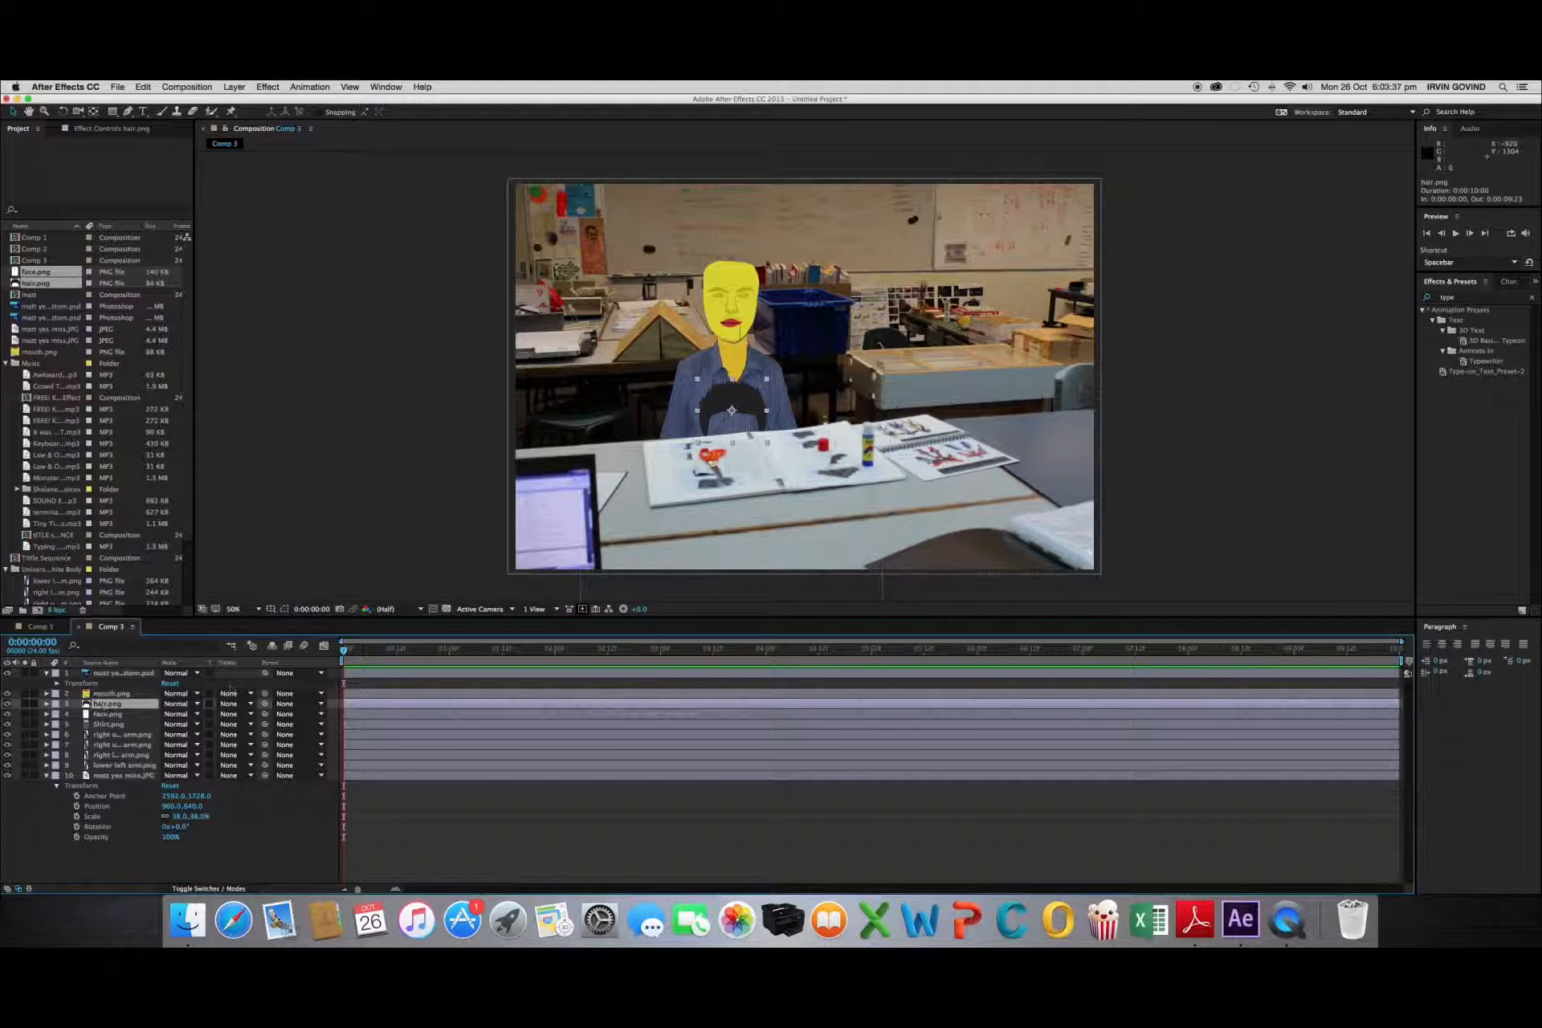
{"action": "scroll", "coordinate": [450, 575], "scroll_direction": "down", "scroll_amount": 8}
{"action": "scroll", "coordinate": [805, 378], "scroll_direction": "up", "scroll_amount": 6}
{"action": "left_click_drag", "start_coordinate": [733, 399], "coordinate": [753, 245]}
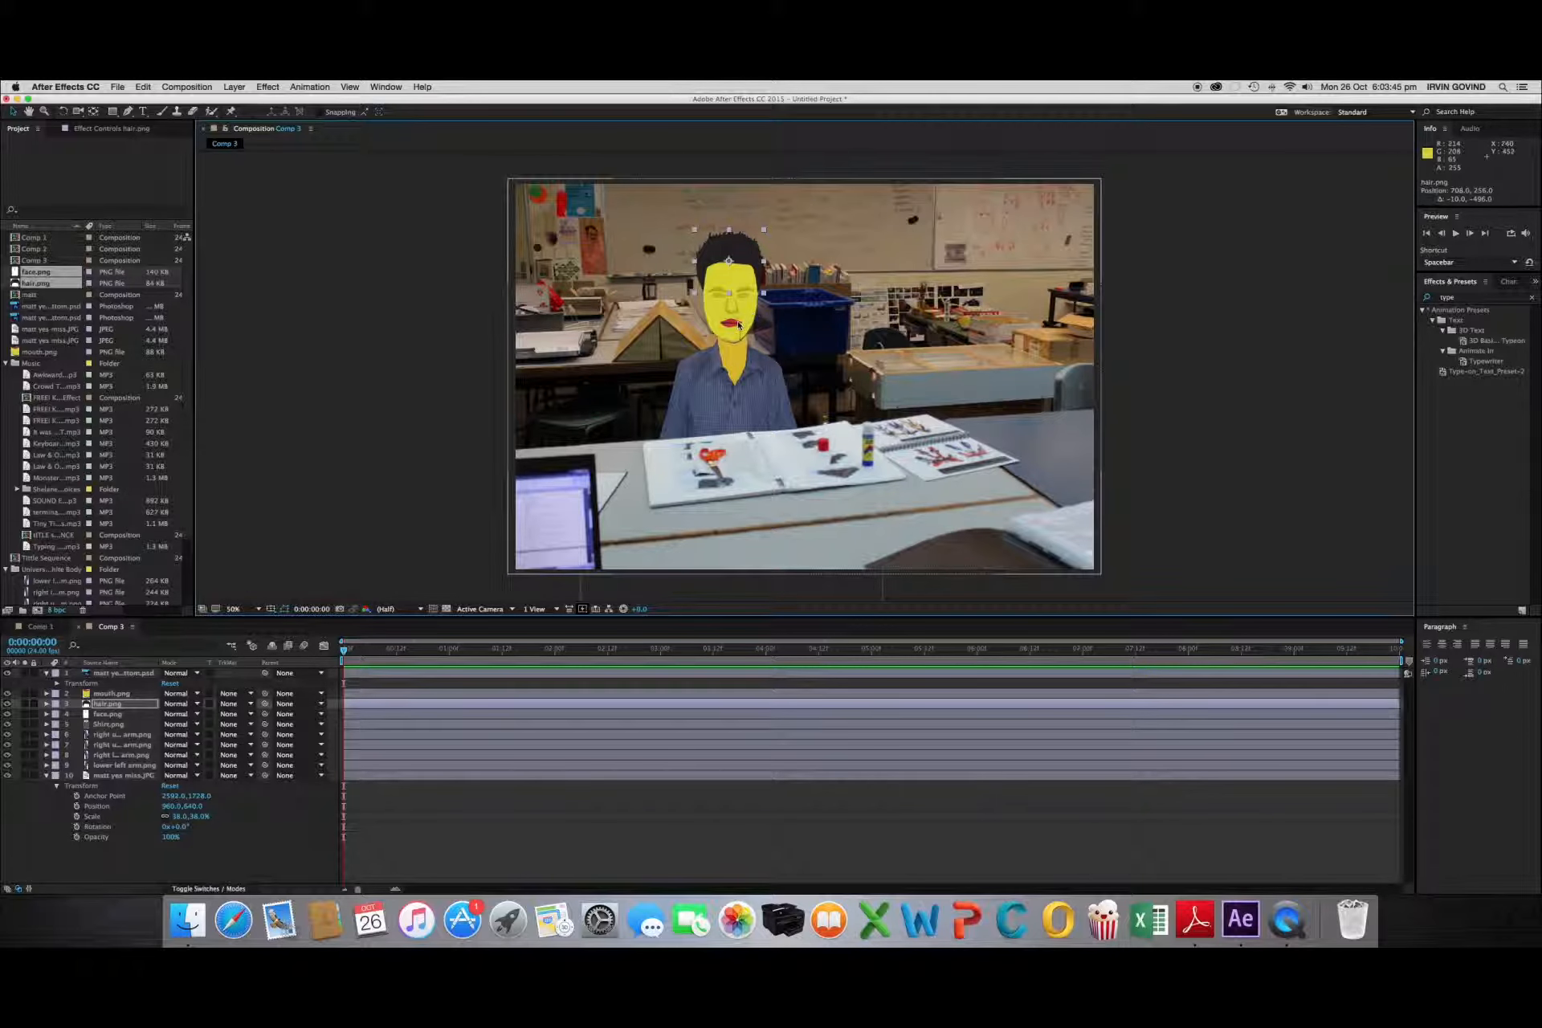
Nudge the mouth layer up slightly on the face, to about 713, 493, and deselect it
{"action": "key", "text": "period"}
{"action": "key", "text": "period"}
{"action": "key", "text": "period"}
{"action": "key", "text": "period"}
{"action": "key", "text": "comma"}
{"action": "key", "text": "comma"}
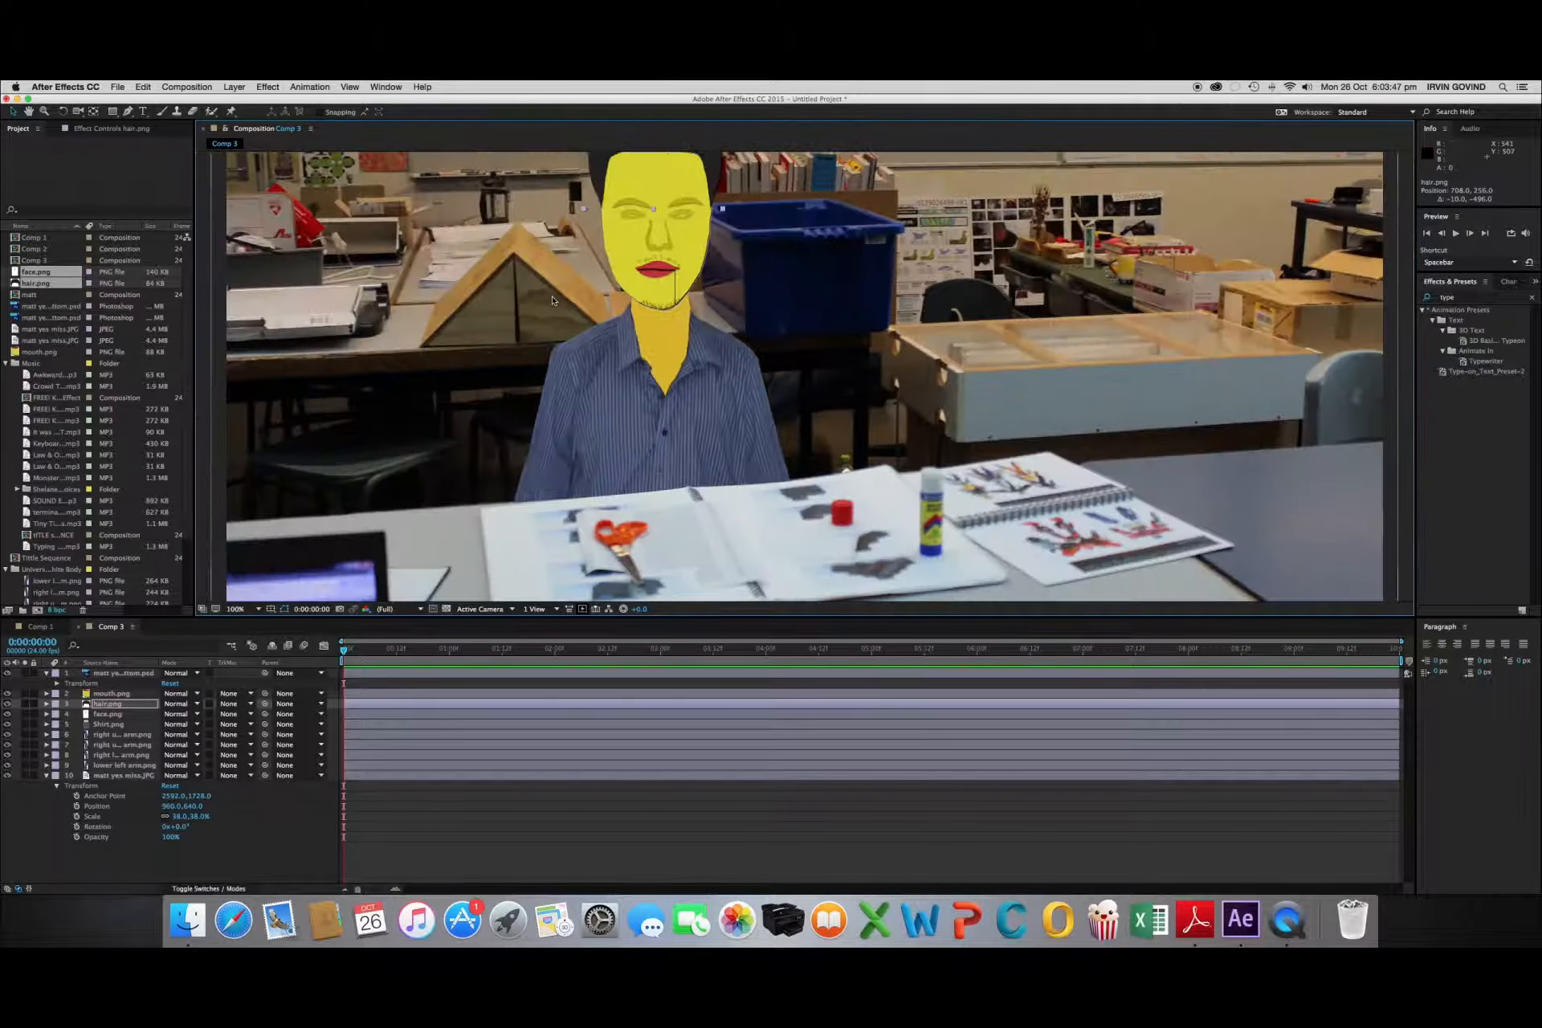
{"action": "key", "text": "period"}
{"action": "left_click", "coordinate": [120, 745]}
{"action": "left_click", "coordinate": [108, 693]}
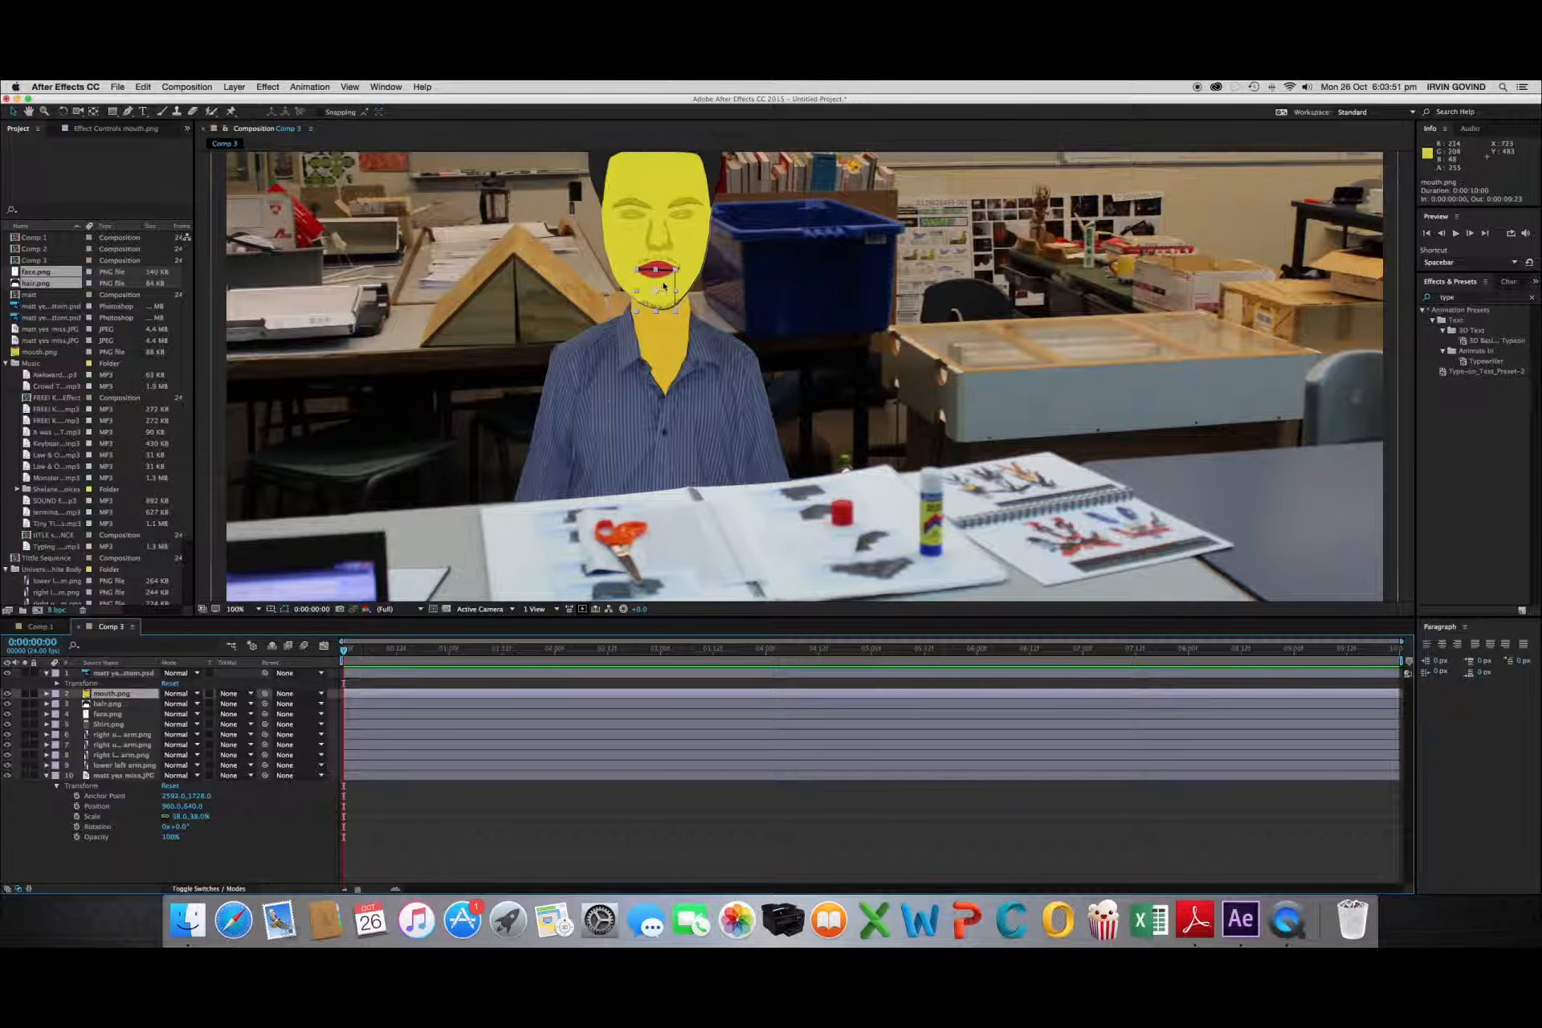
{"action": "left_click_drag", "start_coordinate": [662, 281], "coordinate": [664, 278]}
{"action": "key", "text": "super+shift+a"}
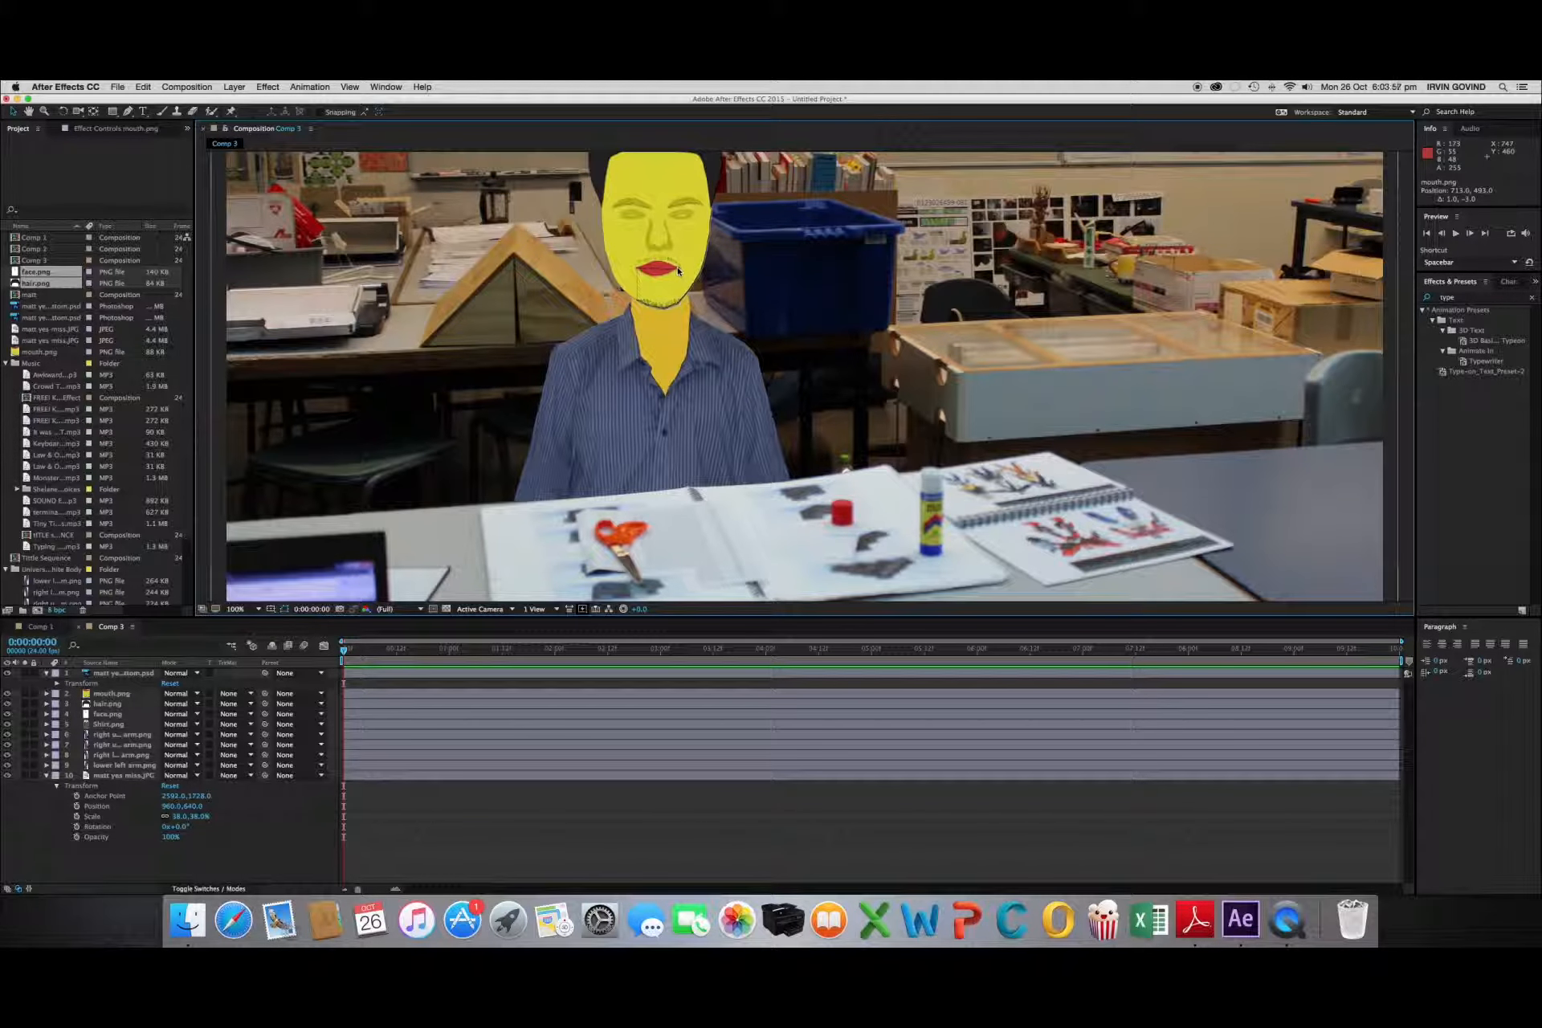
{"action": "left_click", "coordinate": [769, 363]}
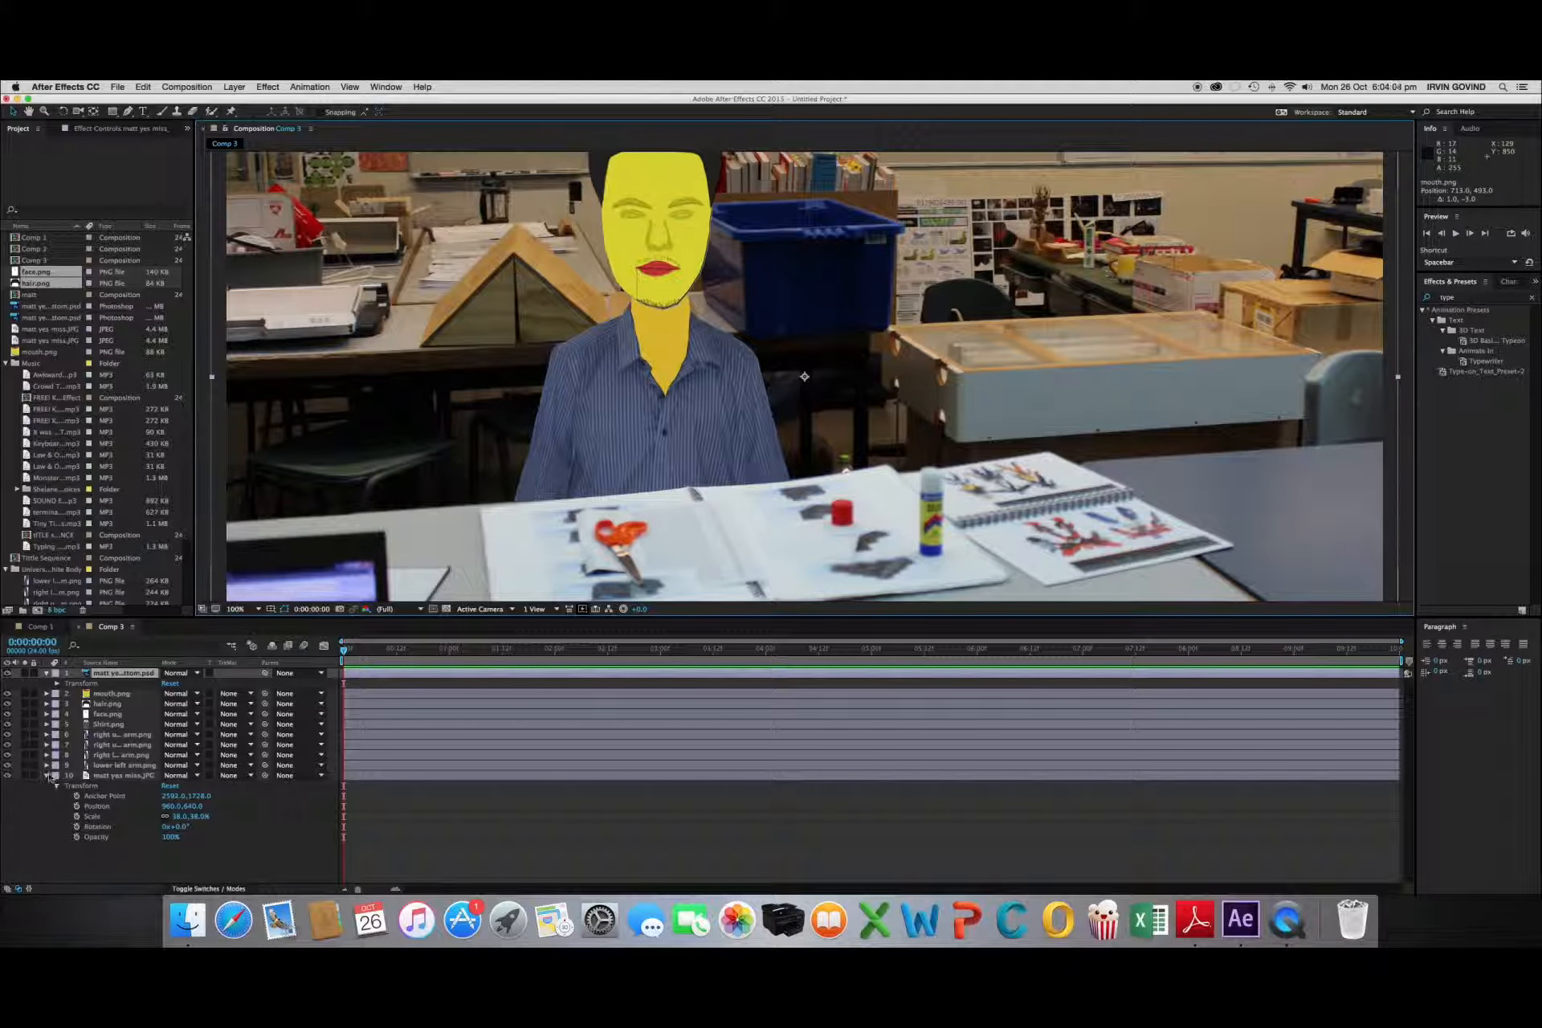
Collapse the expanded layer properties and pre-compose all ten layers of Comp 3 into a new composition named matt
{"action": "left_click", "coordinate": [47, 776]}
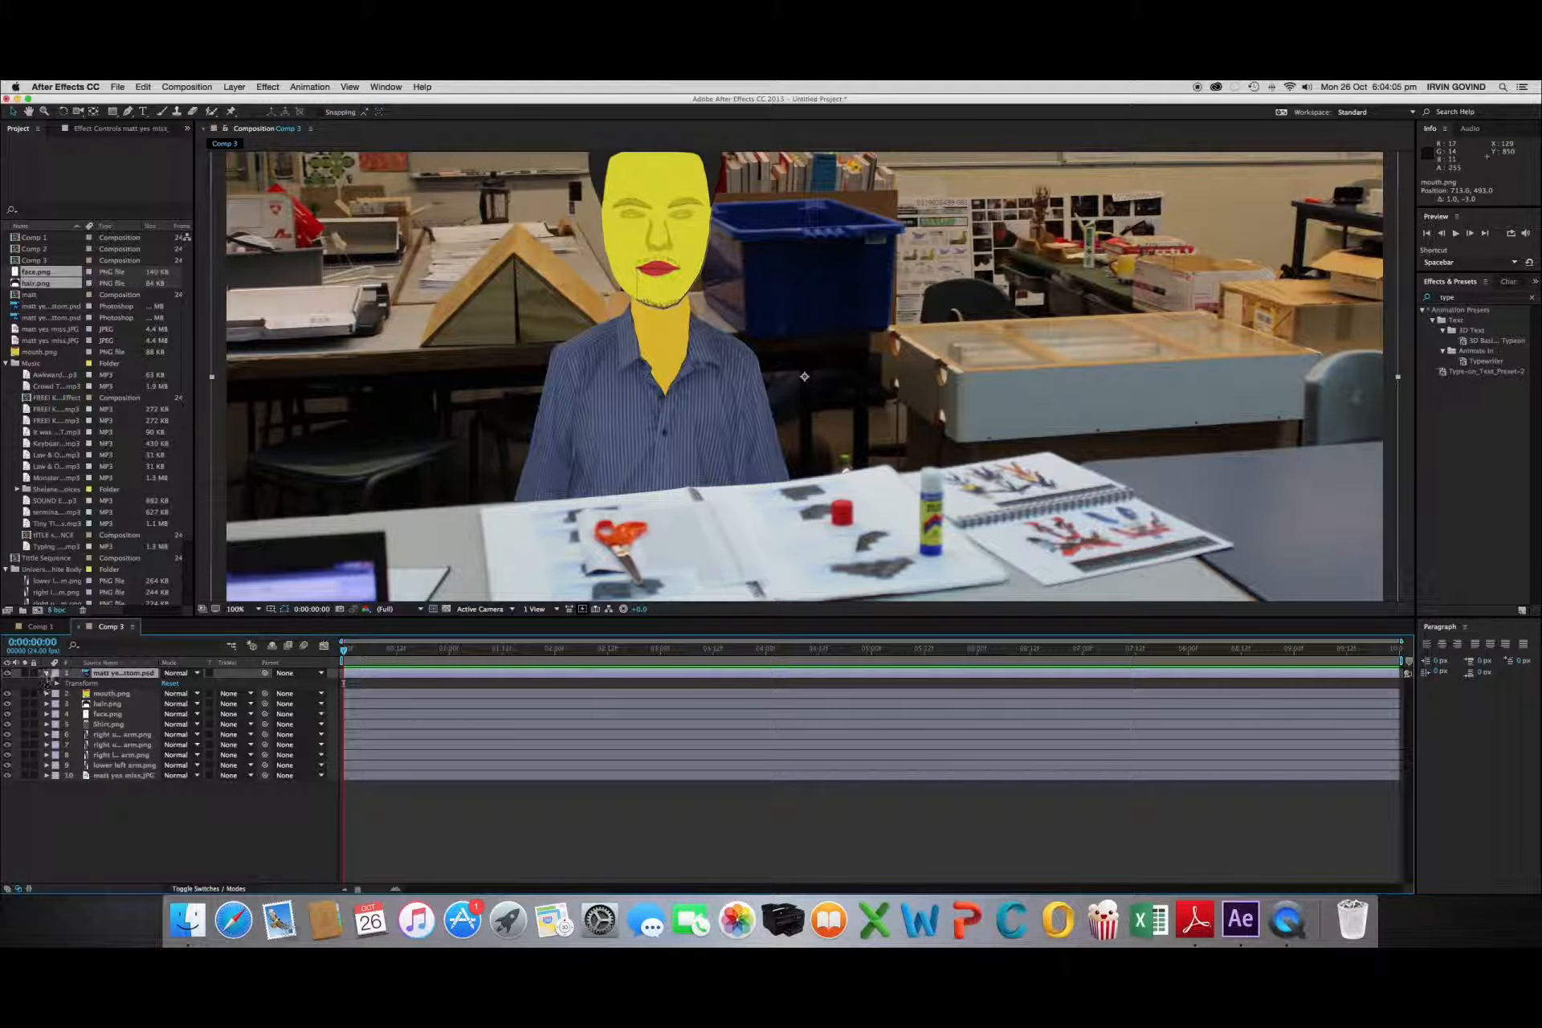
{"action": "left_click", "coordinate": [46, 674]}
{"action": "left_click_drag", "start_coordinate": [103, 821], "coordinate": [90, 673]}
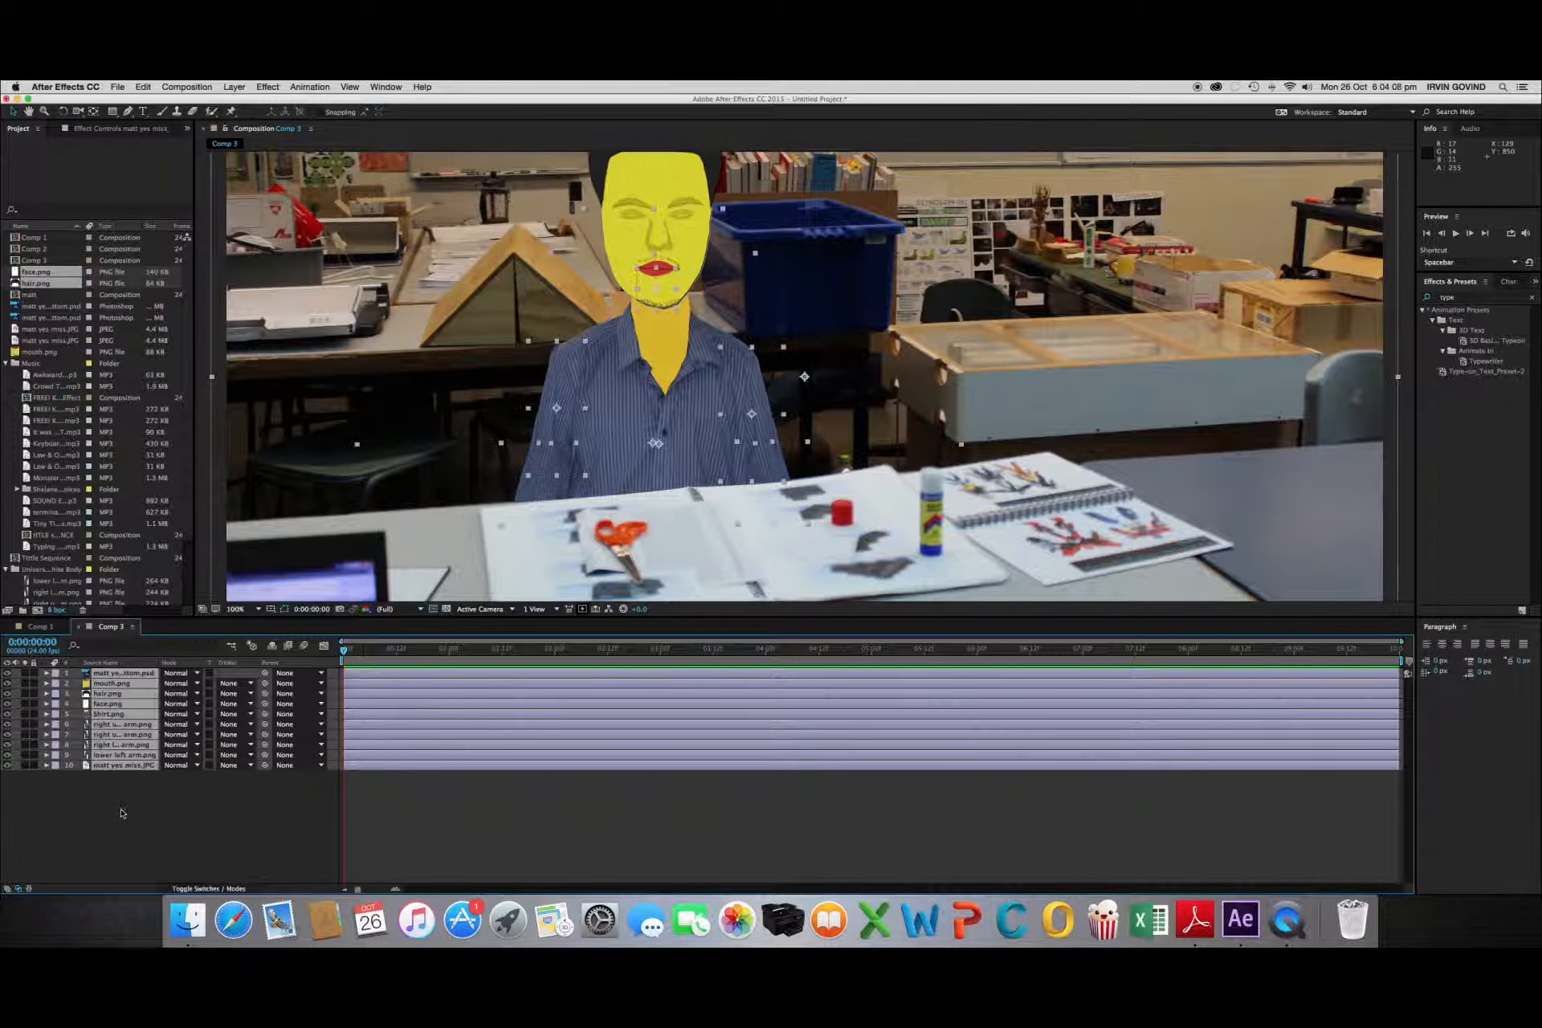
{"action": "left_click", "coordinate": [122, 812]}
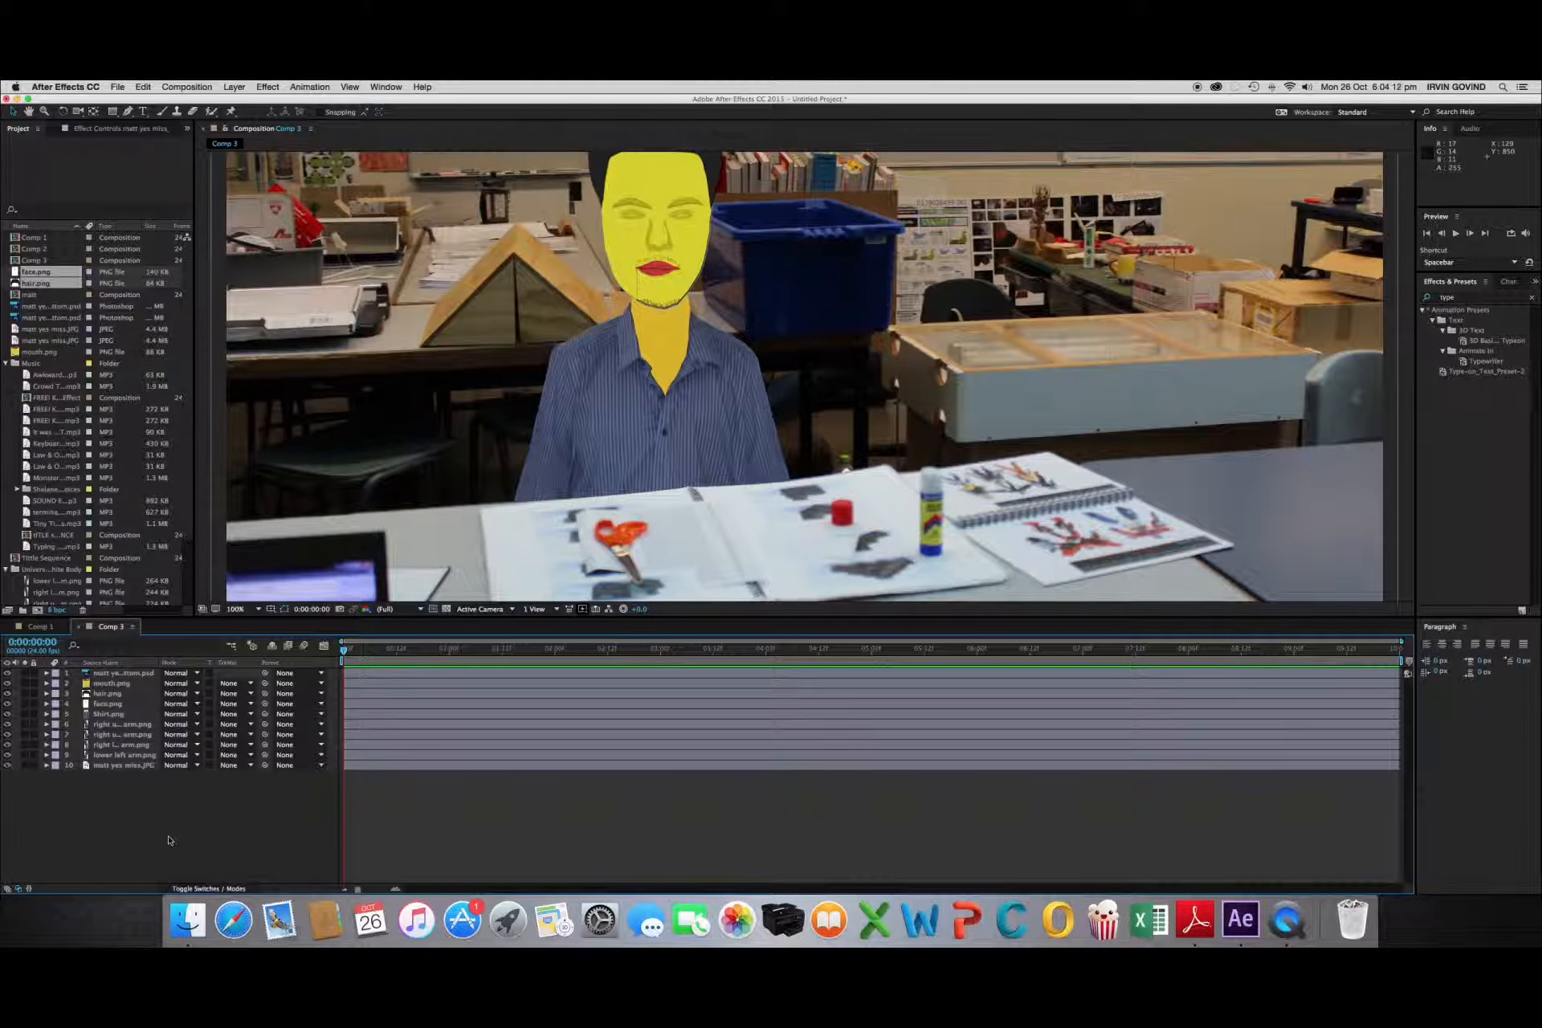
{"action": "left_click_drag", "start_coordinate": [172, 839], "coordinate": [124, 676]}
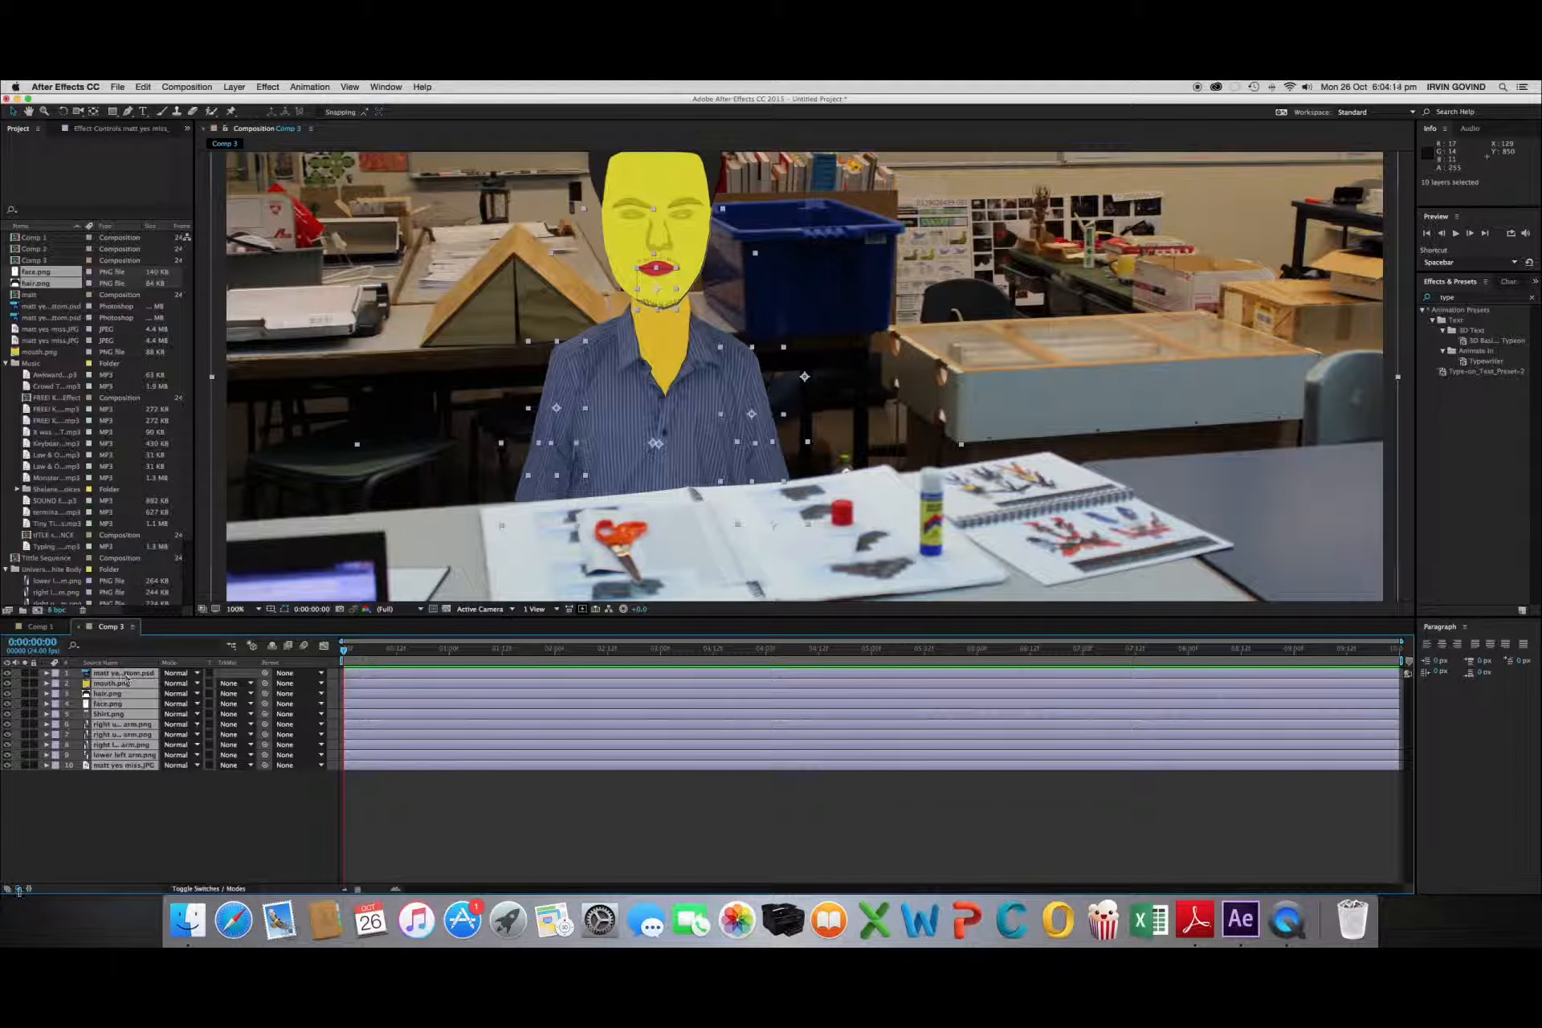
{"action": "right_click", "coordinate": [79, 758]}
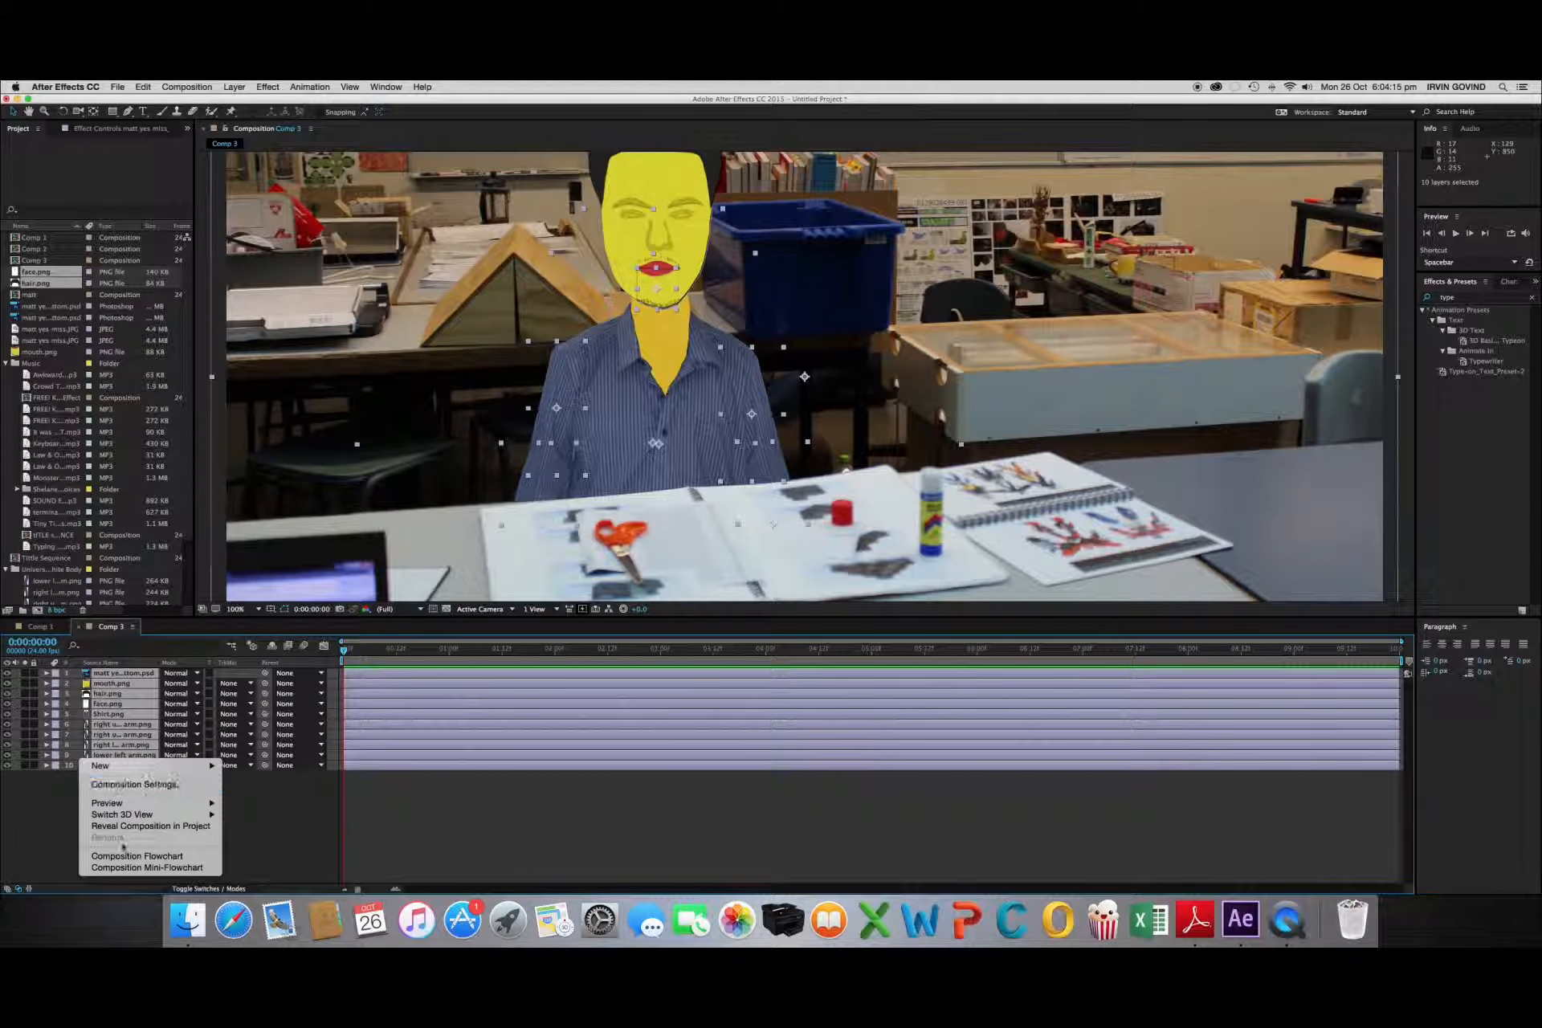
{"action": "left_click", "coordinate": [53, 835]}
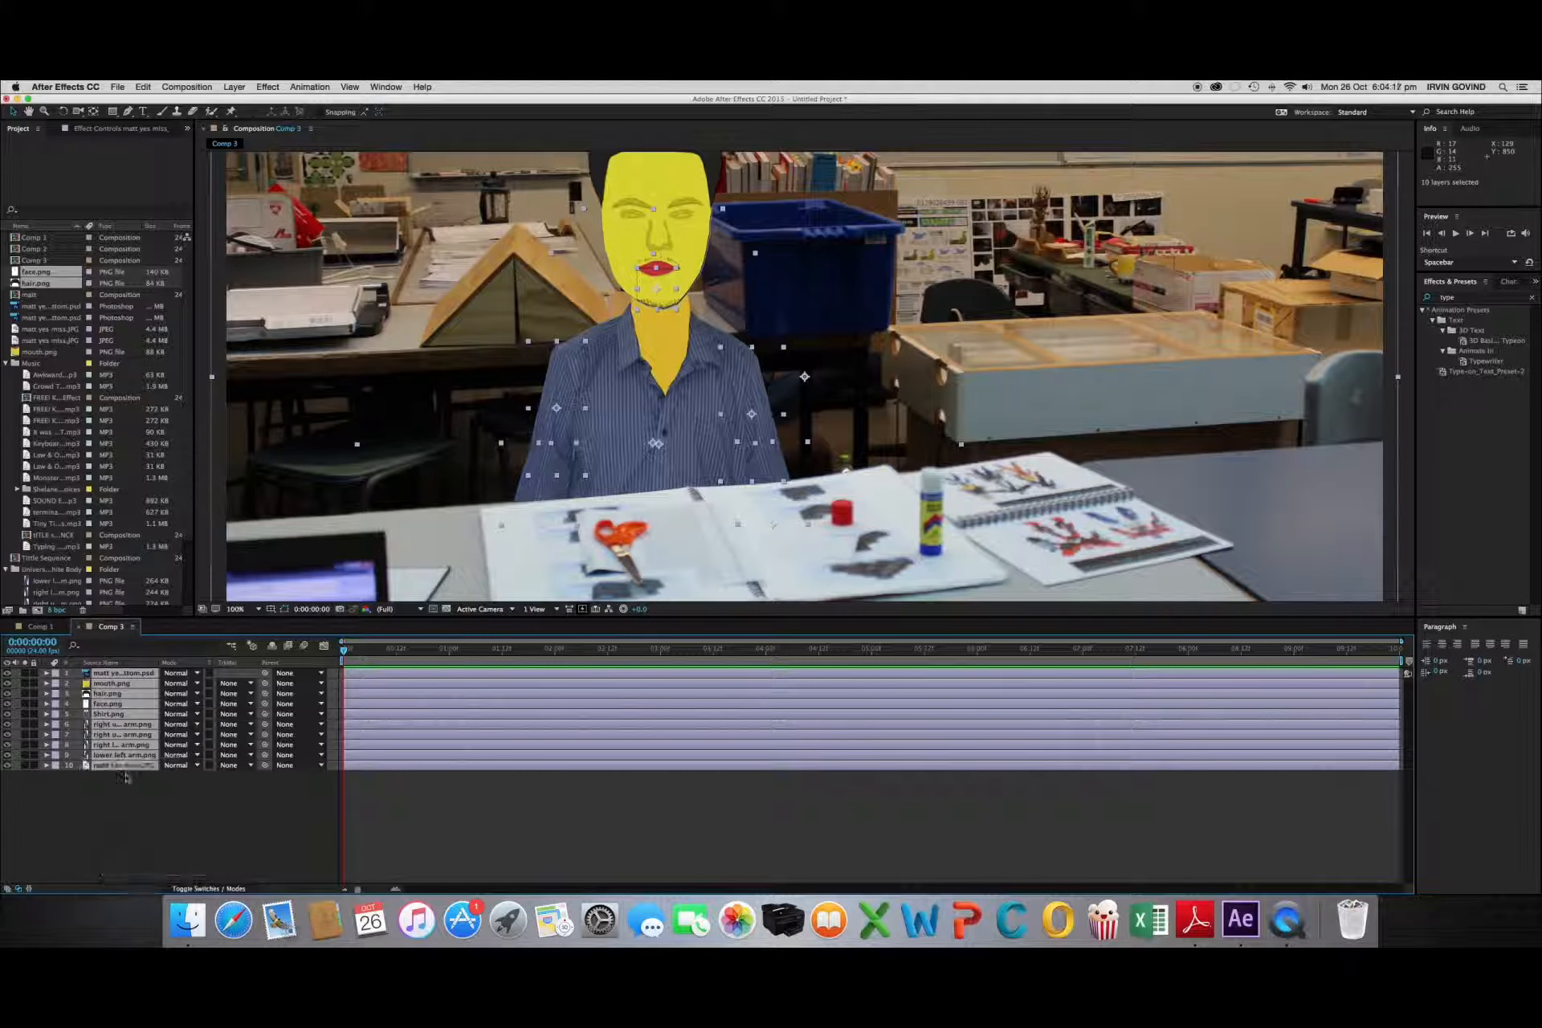
{"action": "right_click", "coordinate": [114, 745]}
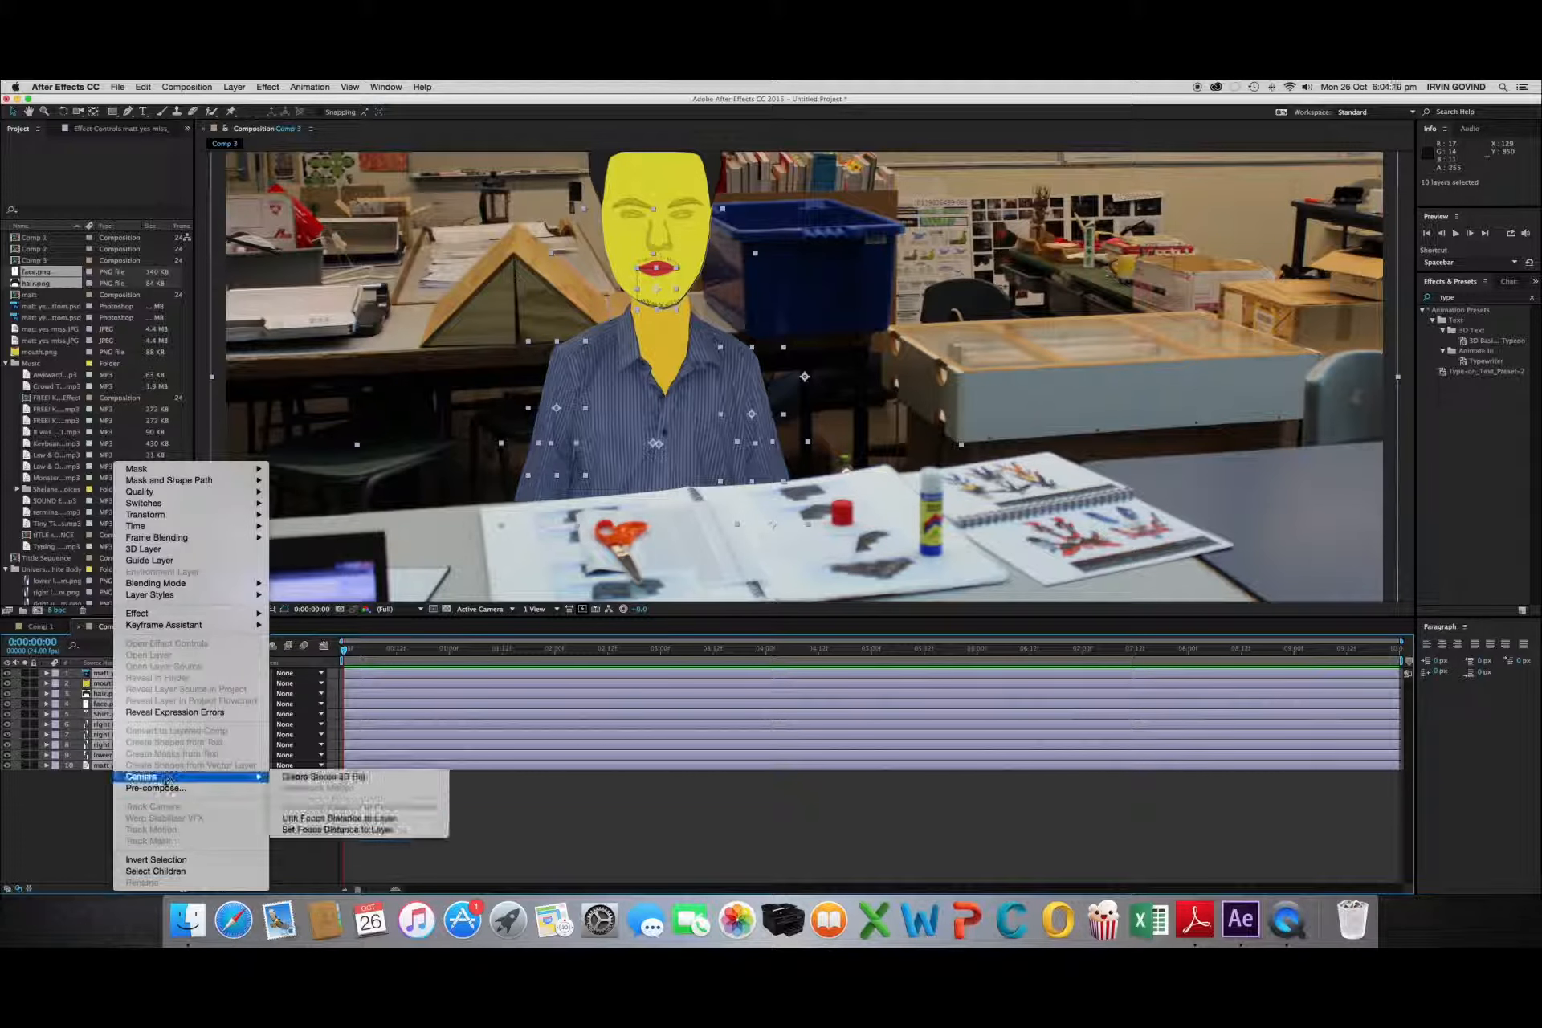
{"action": "left_click", "coordinate": [163, 790]}
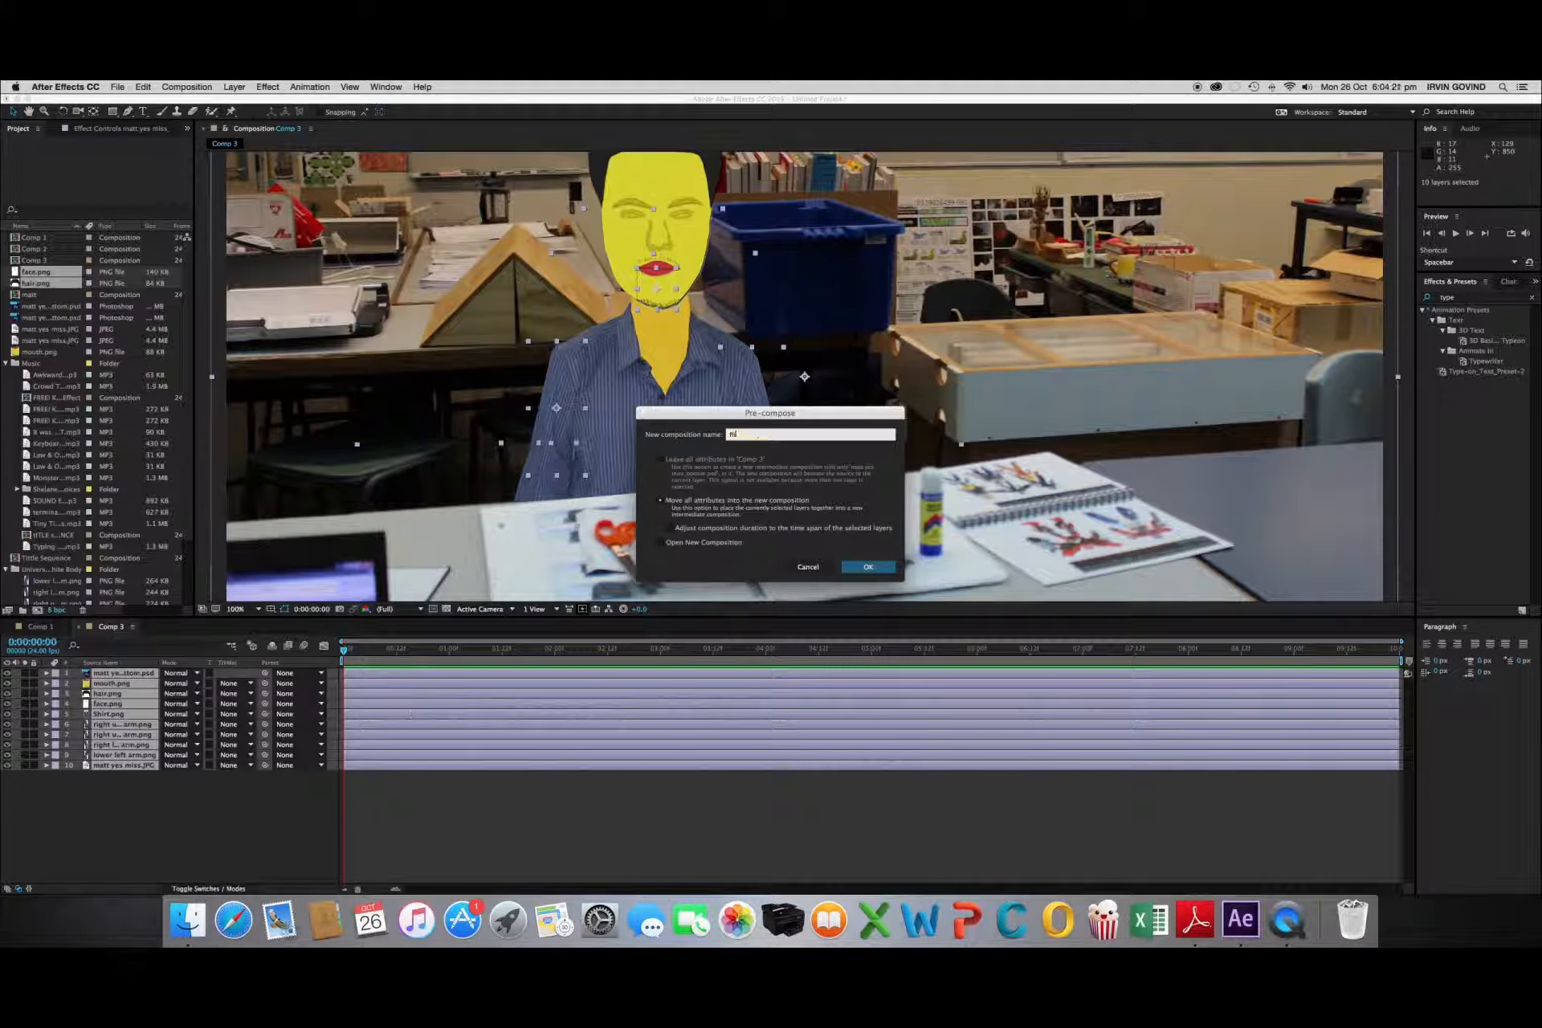
{"action": "type", "text": "matt"}
{"action": "left_click", "coordinate": [868, 566]}
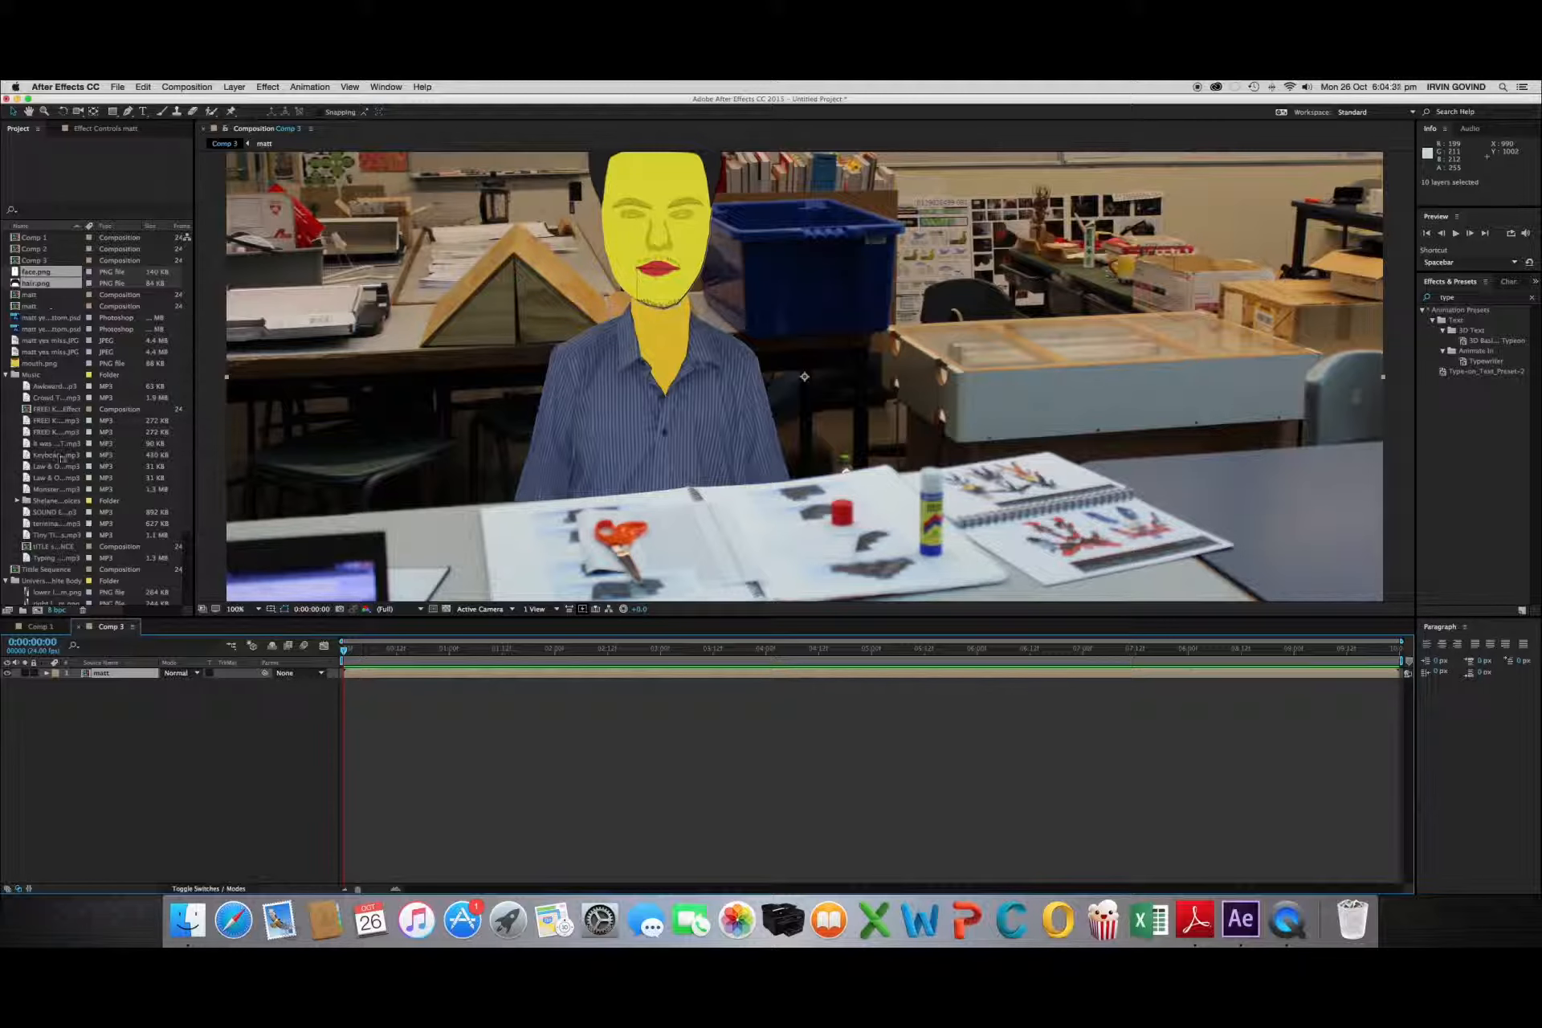
Add Yes miss.MP3 to Comp 3 below the matt layer and reveal its audio waveform
{"action": "scroll", "coordinate": [64, 471], "scroll_direction": "down", "scroll_amount": 3}
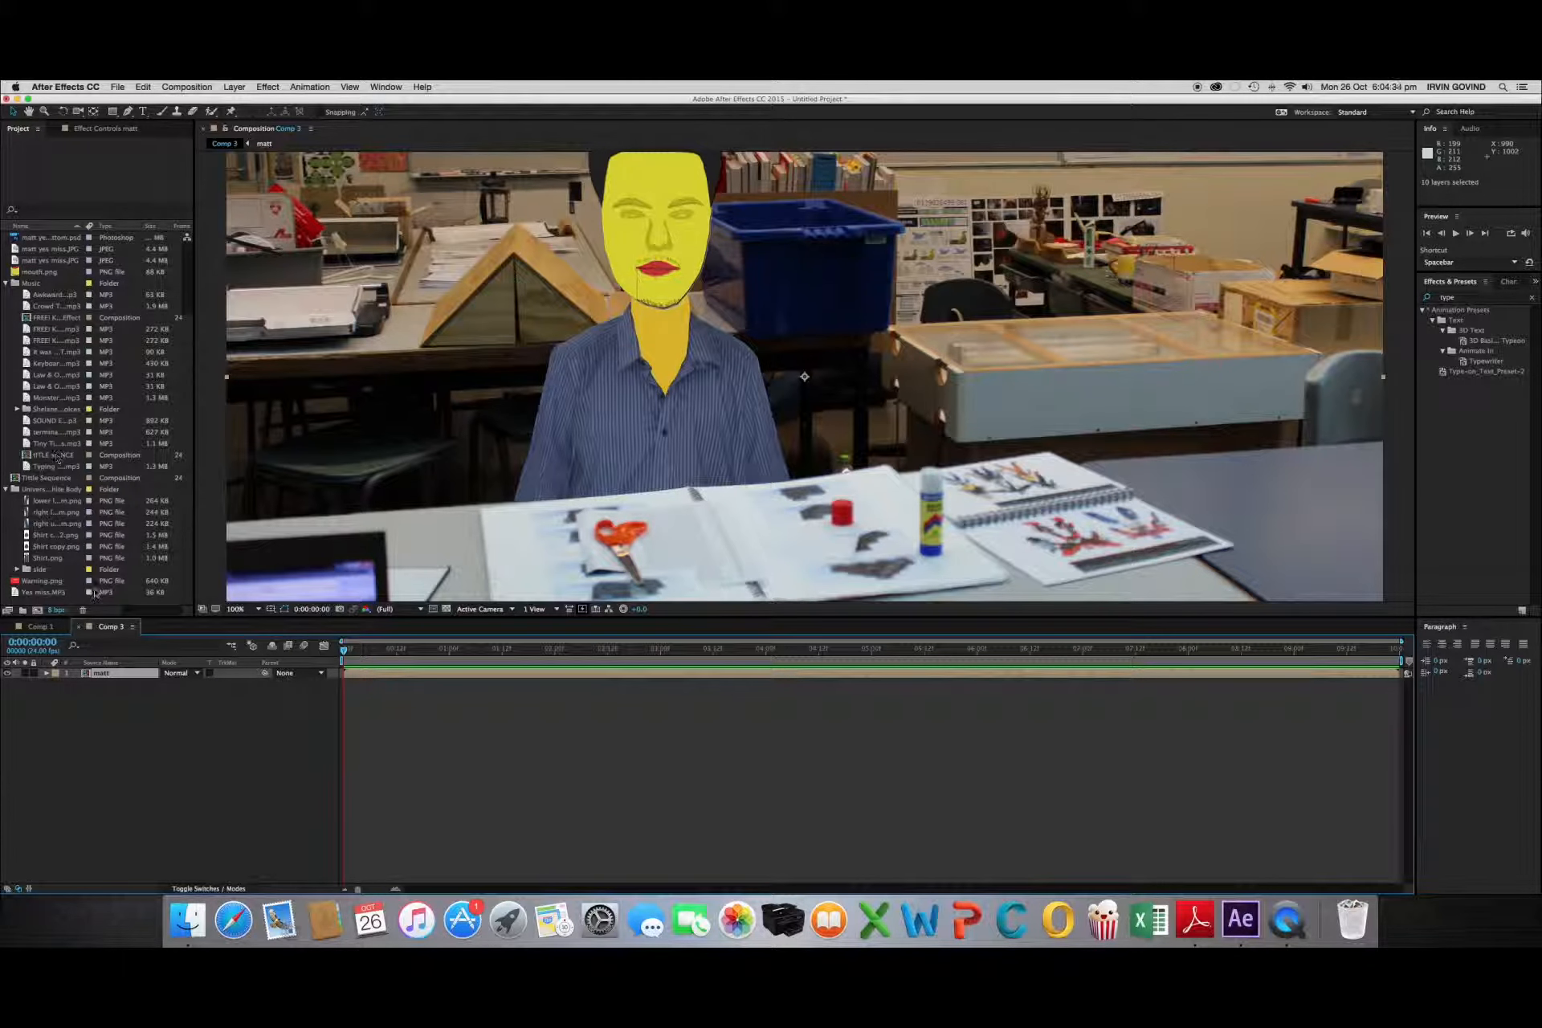
{"action": "left_click_drag", "start_coordinate": [48, 591], "coordinate": [203, 781]}
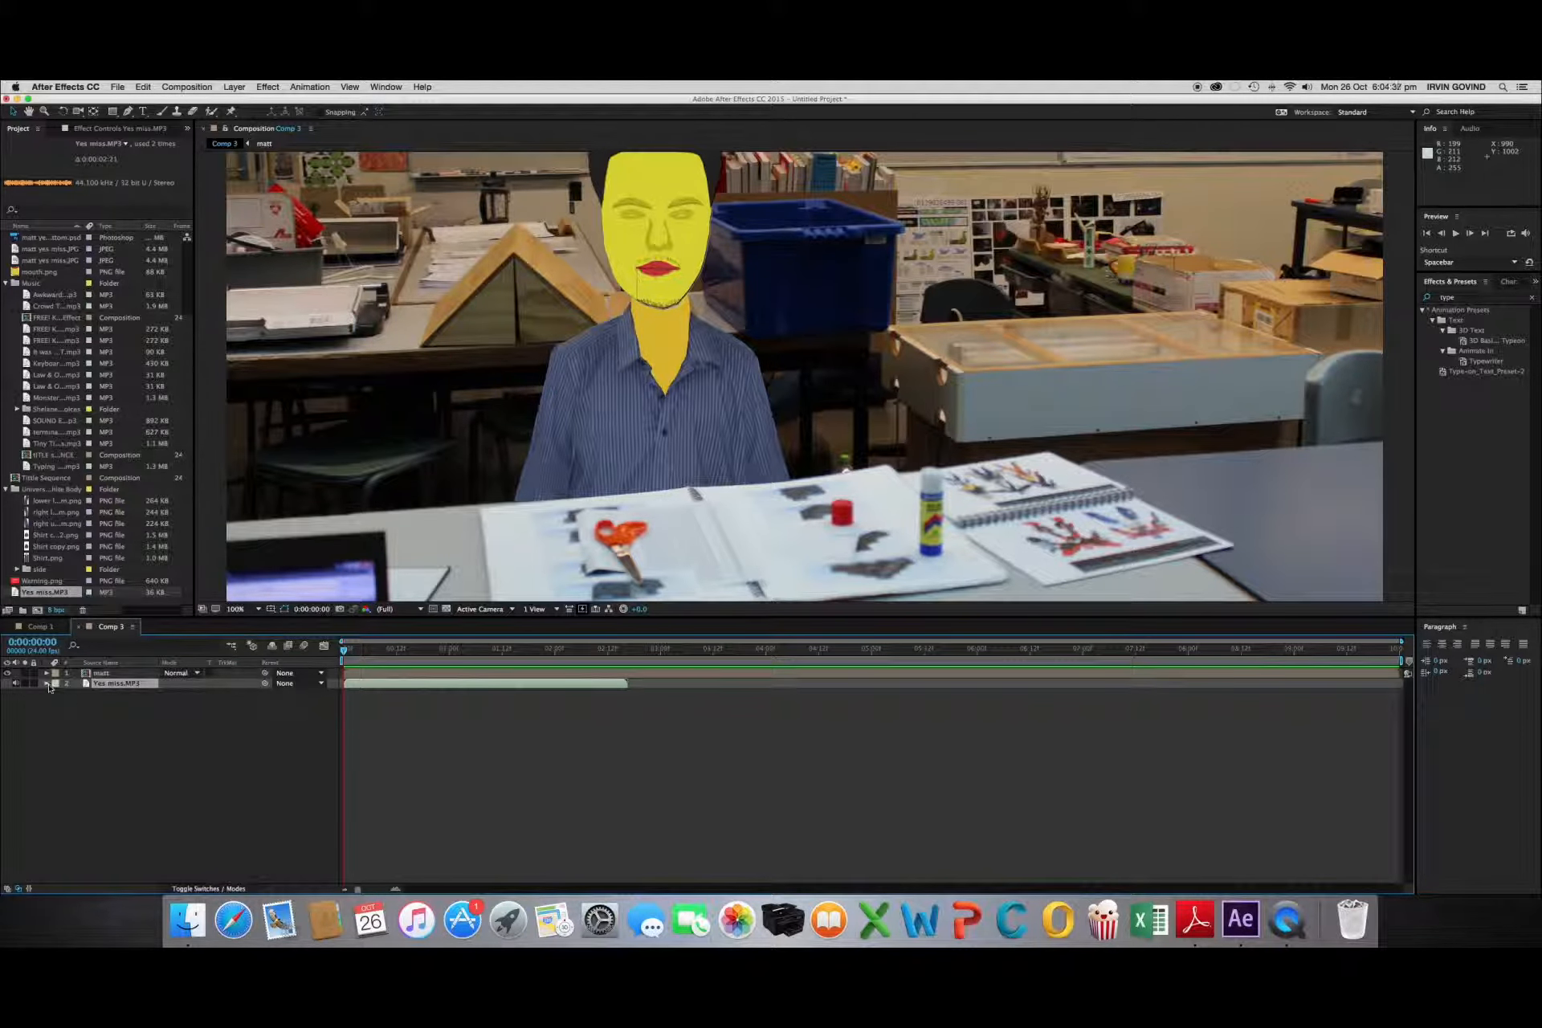
{"action": "left_click", "coordinate": [47, 683]}
{"action": "left_click", "coordinate": [57, 693]}
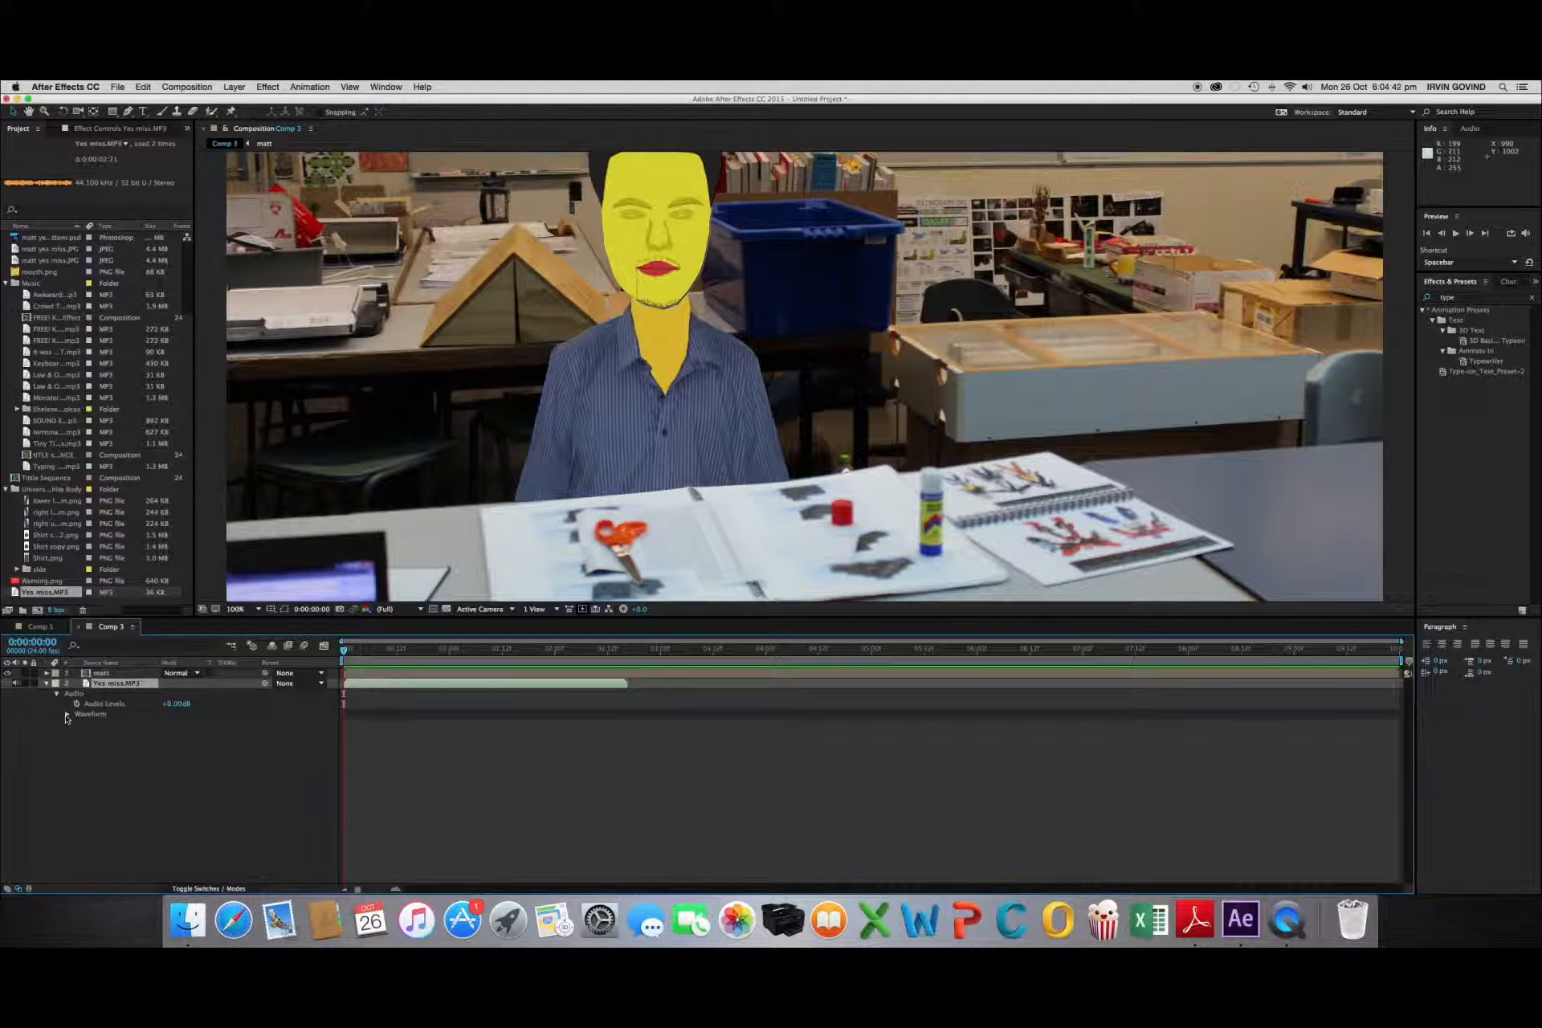
{"action": "left_click", "coordinate": [68, 714]}
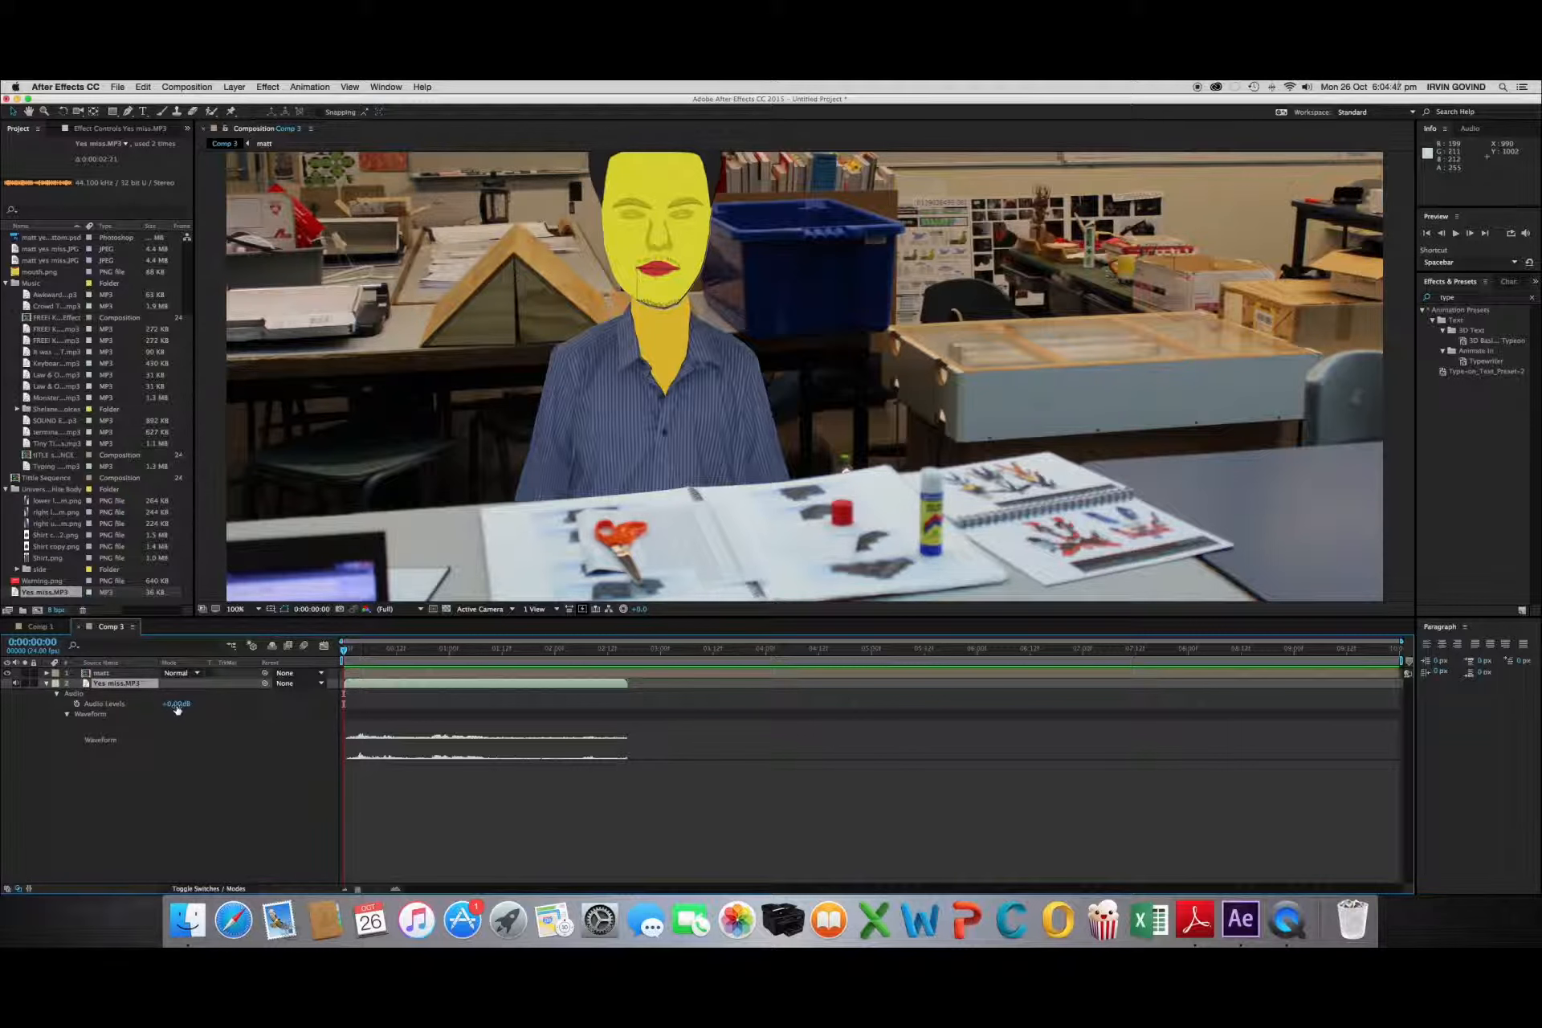
Raise the audio level of the Yes miss.MP3 layer to +12 dB and play back the sound
{"action": "left_click_drag", "start_coordinate": [177, 709], "coordinate": [241, 709]}
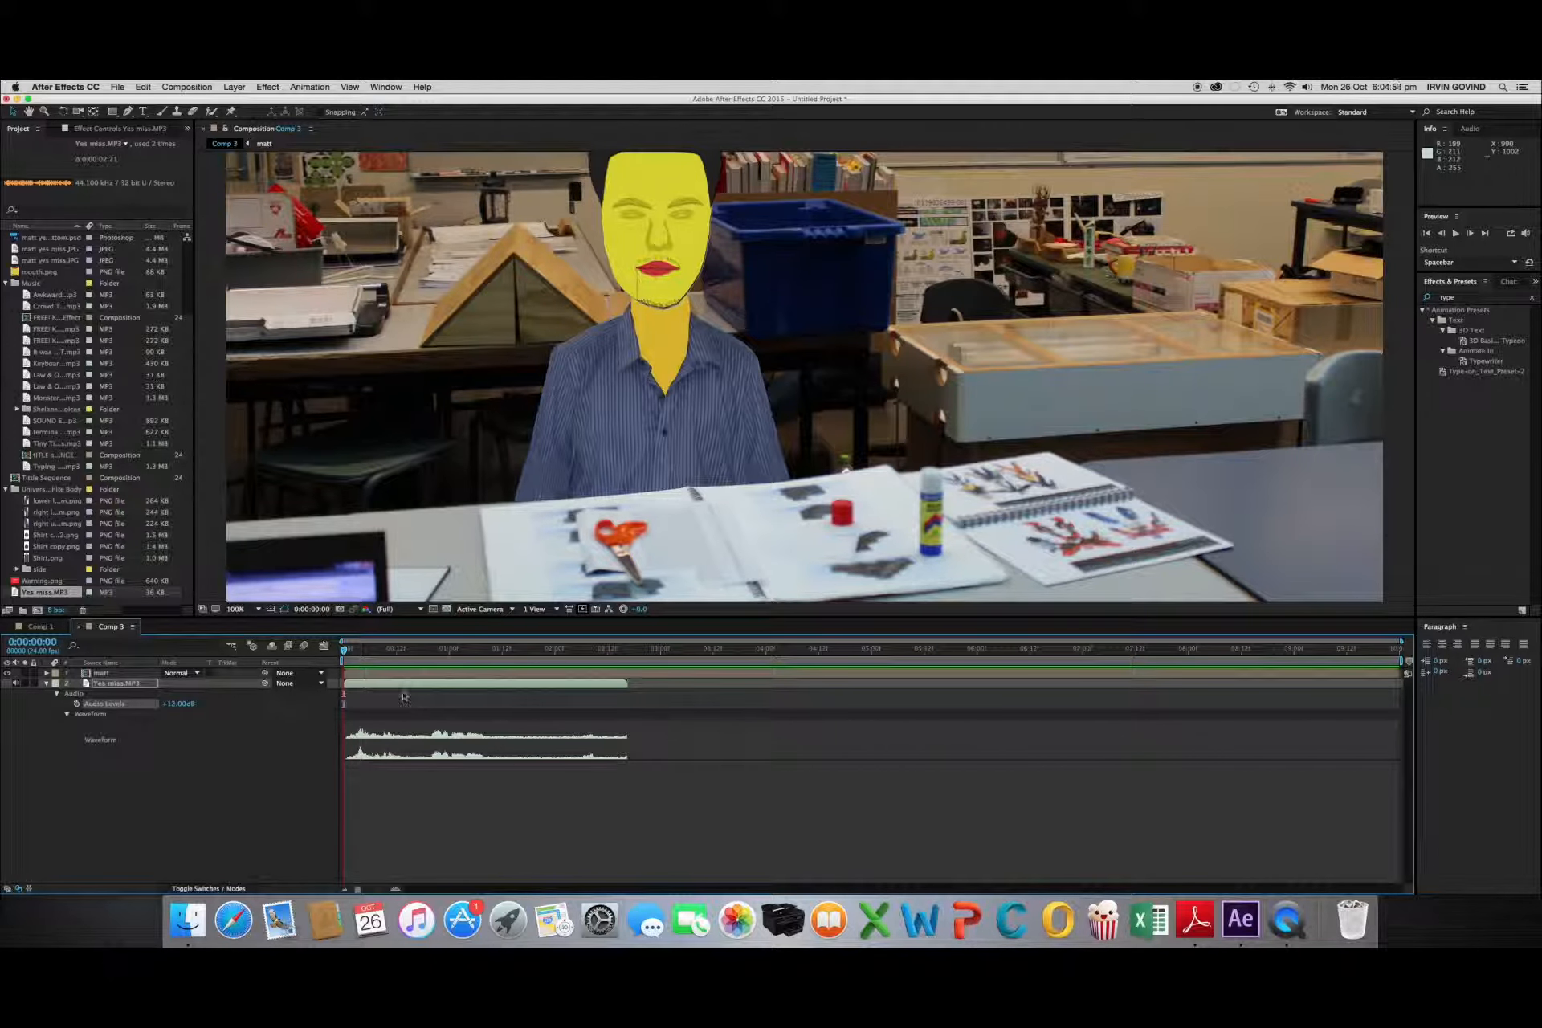
{"action": "key", "text": "space"}
{"action": "key", "text": "space"}
{"action": "key", "text": "space"}
{"action": "key", "text": "space"}
Trim both ends of the Yes miss.MP3 layer to a duration of 18 frames and shift it to start at 0:00:02:00
{"action": "left_click", "coordinate": [343, 683]}
{"action": "left_click_drag", "start_coordinate": [341, 681], "coordinate": [433, 685]}
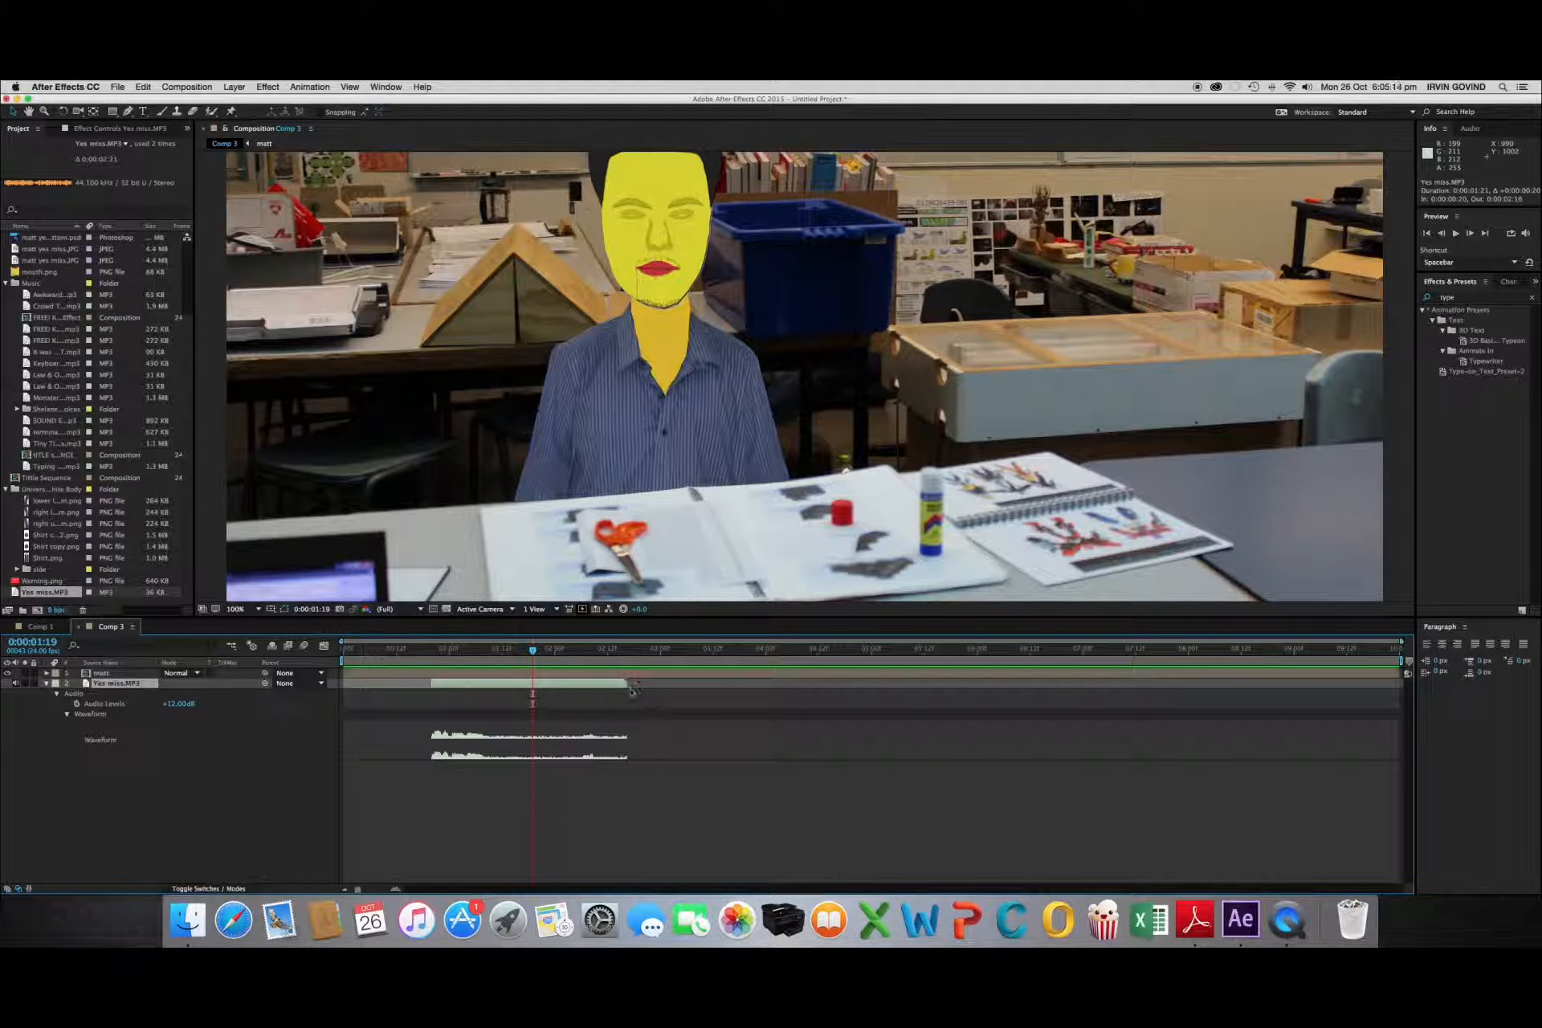
{"action": "left_click_drag", "start_coordinate": [627, 683], "coordinate": [477, 686]}
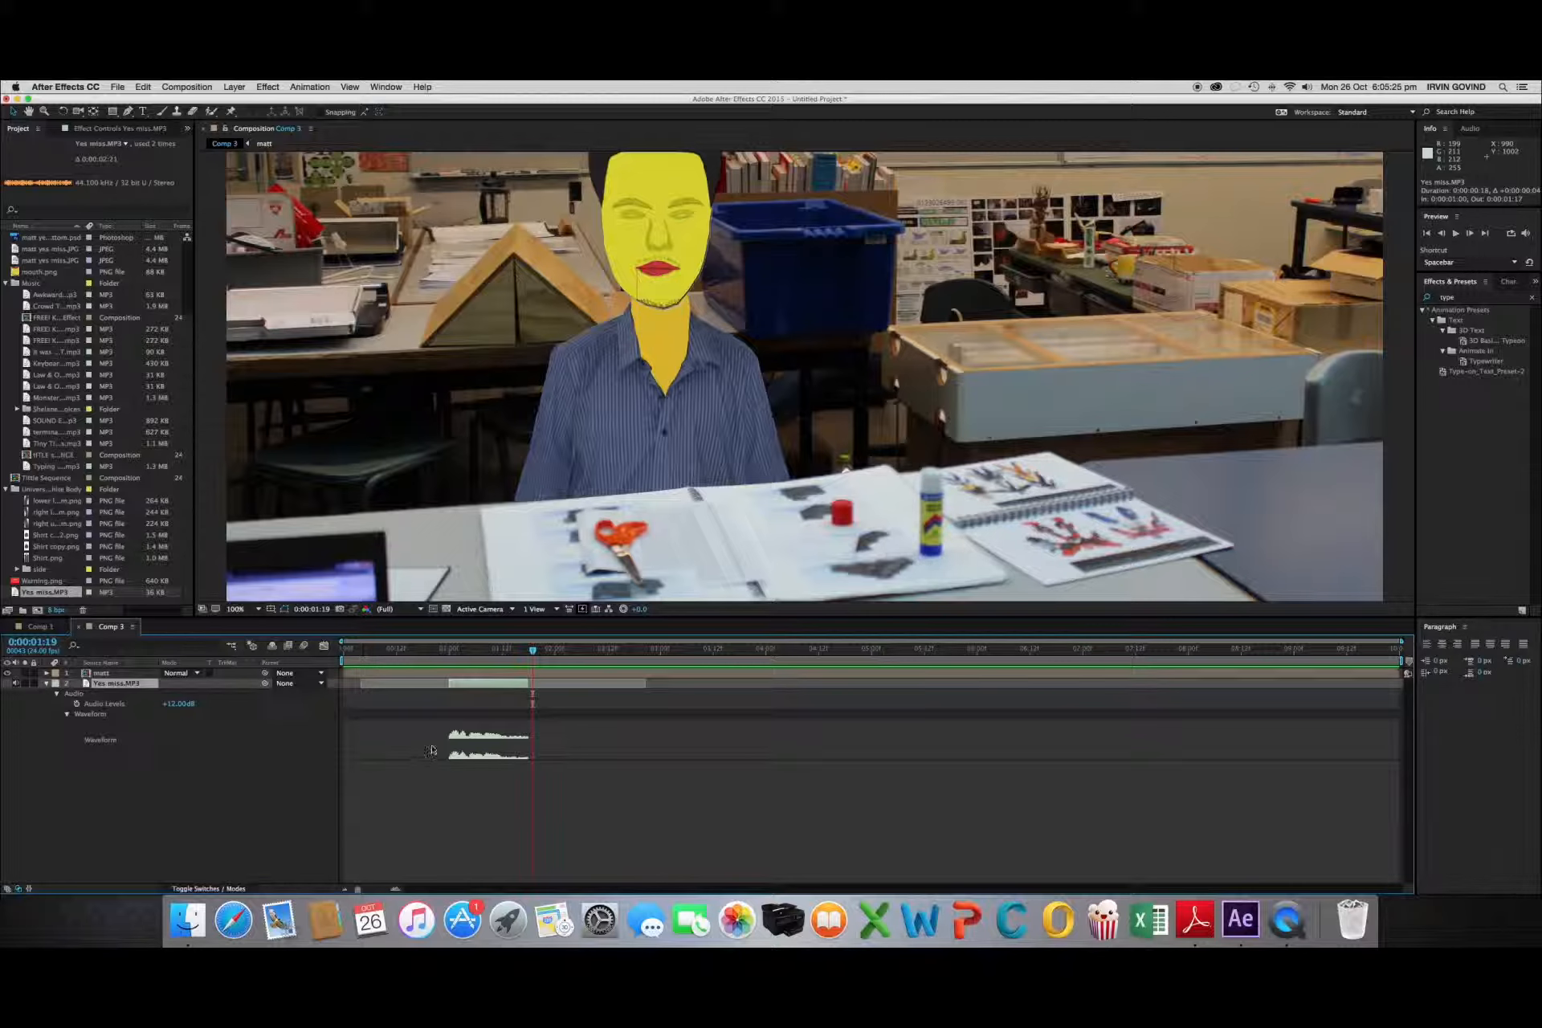
{"action": "left_click_drag", "start_coordinate": [475, 691], "coordinate": [551, 653]}
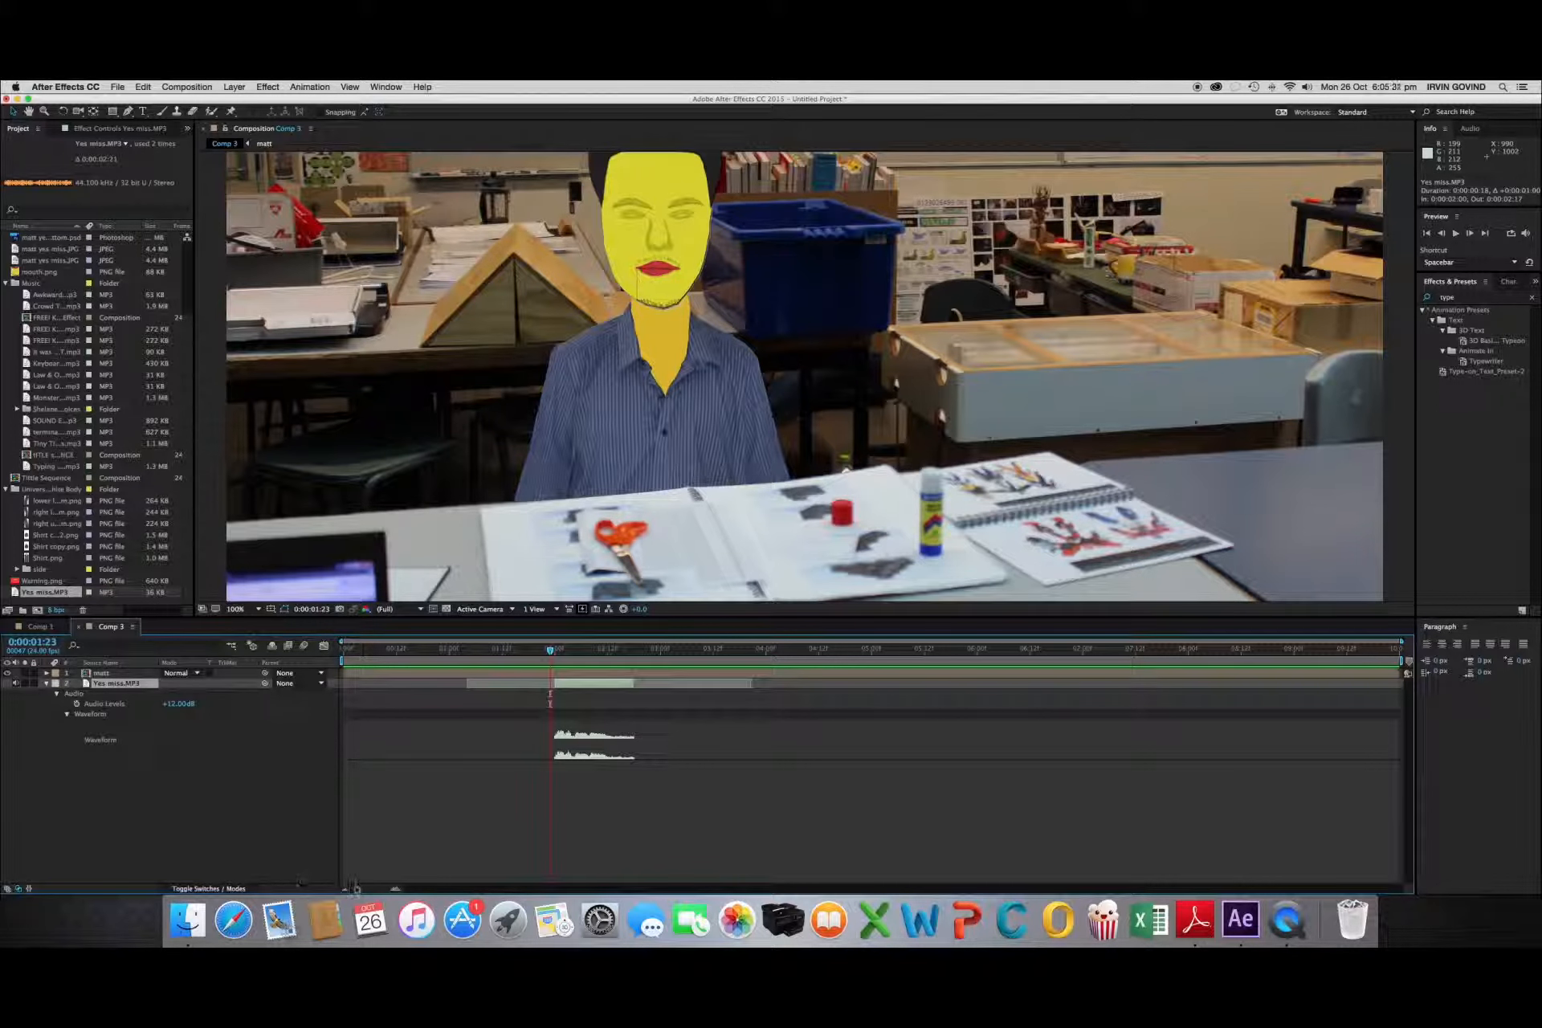
Set the current time to the start of the sound at 0:00:02:00, and open the matt pre-composition with Comp 1 closed
{"action": "left_click_drag", "start_coordinate": [360, 889], "coordinate": [380, 890]}
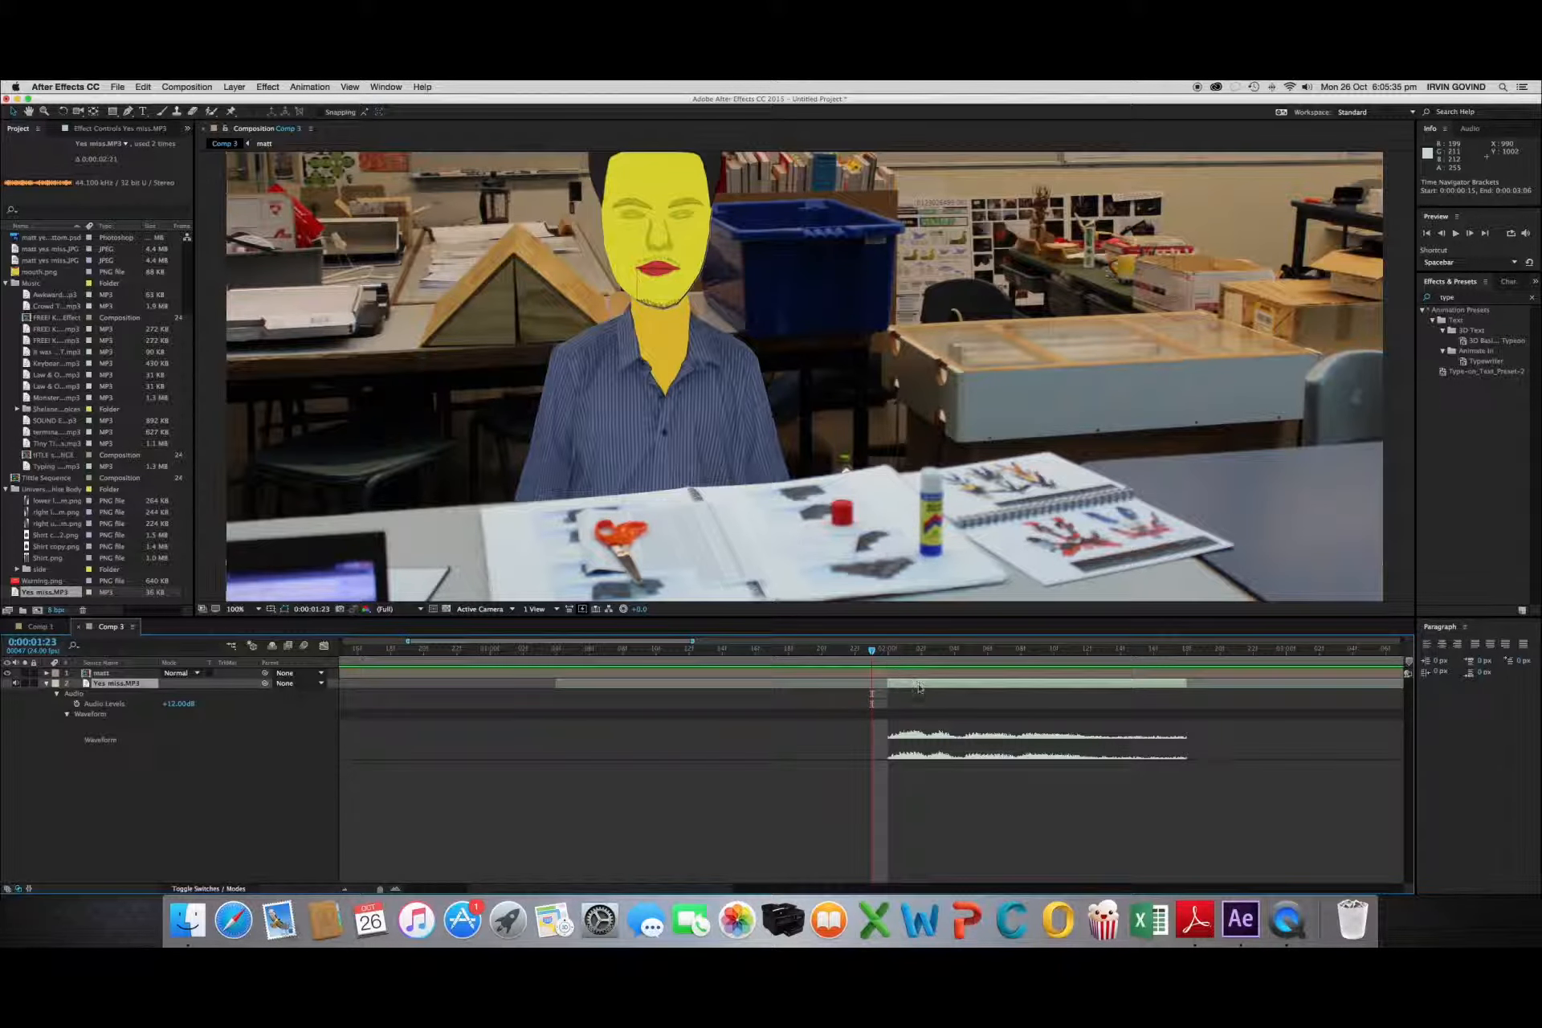
{"action": "left_click_drag", "start_coordinate": [877, 646], "coordinate": [892, 646]}
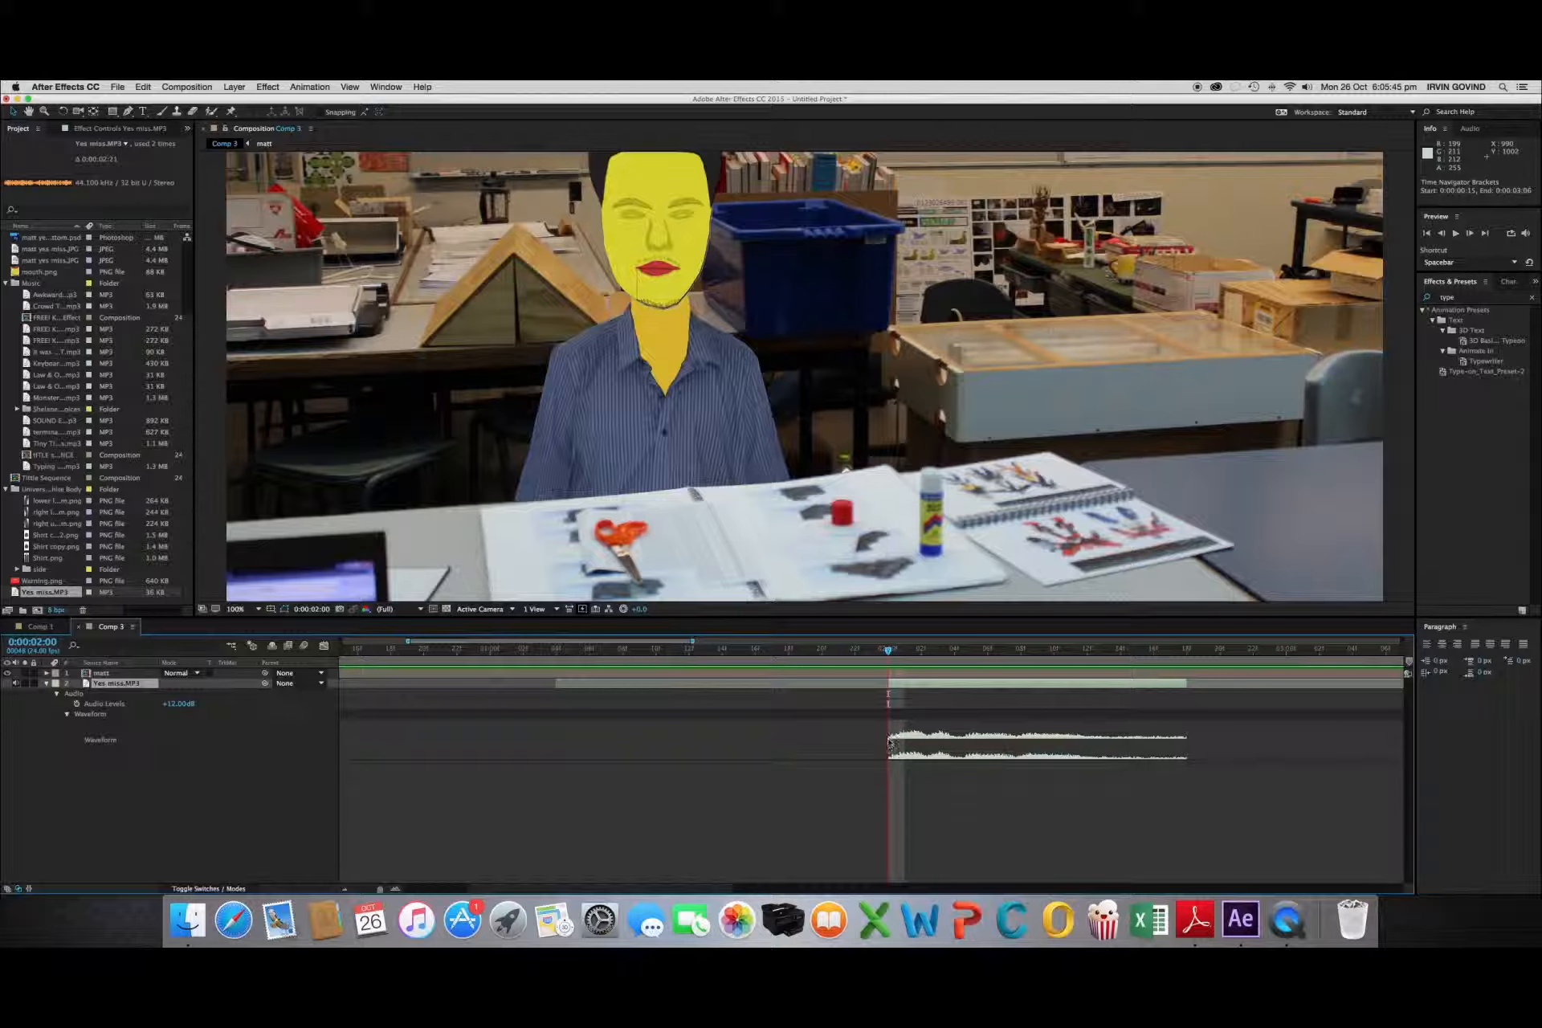
{"action": "left_click", "coordinate": [39, 627]}
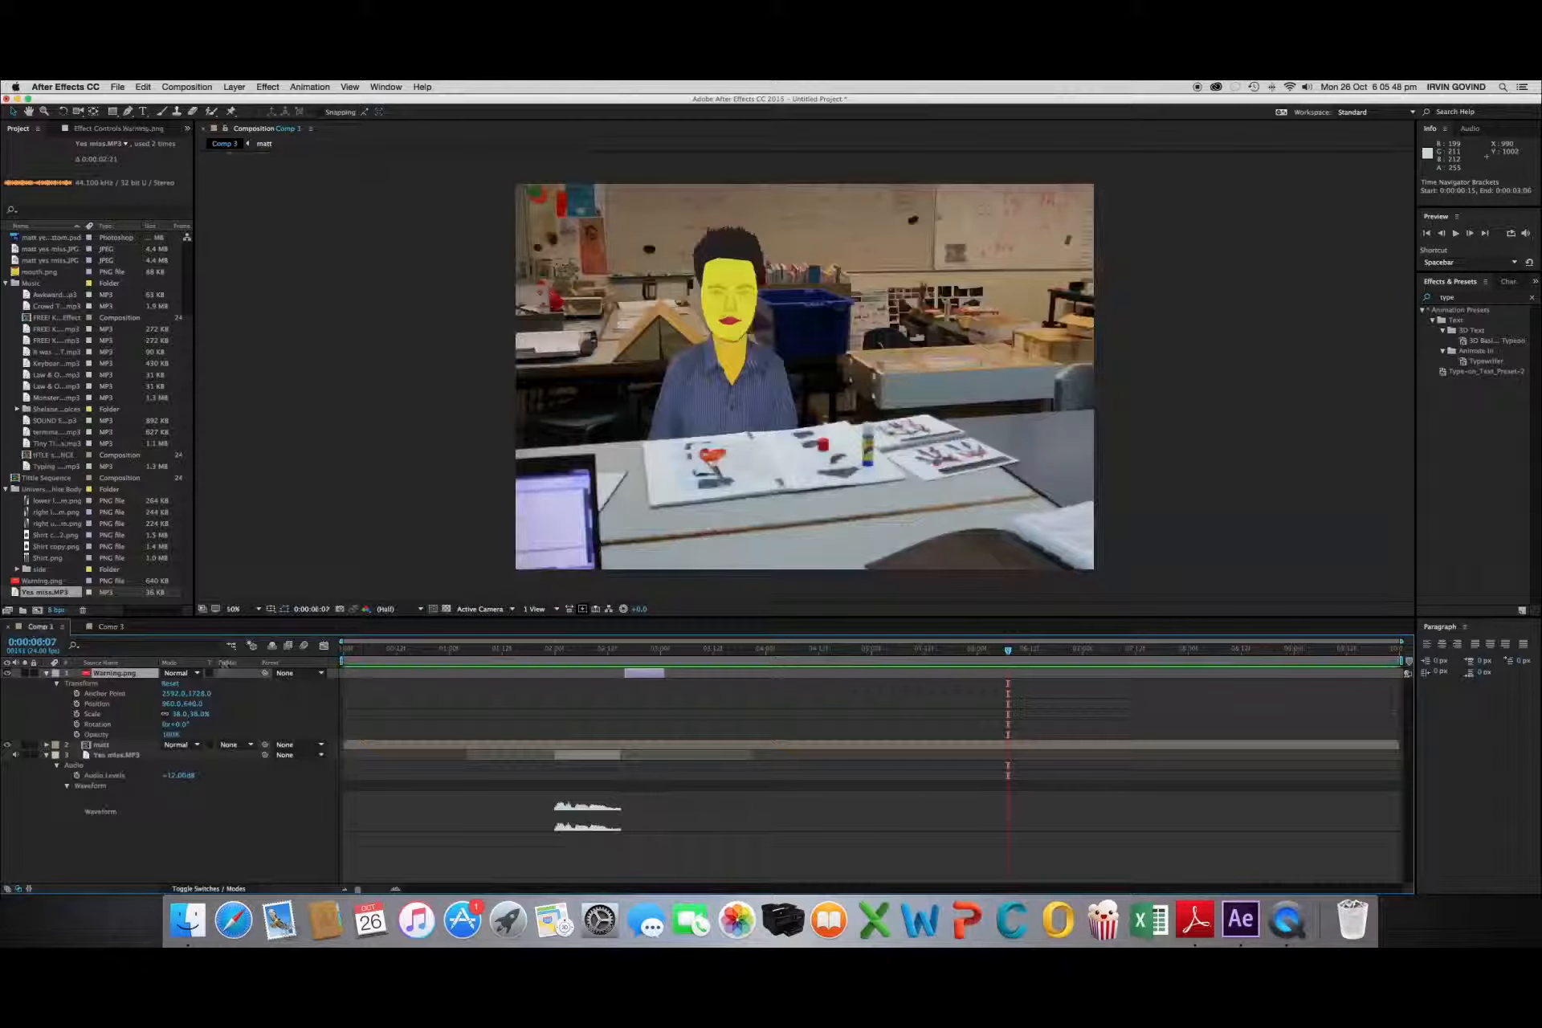
{"action": "left_click", "coordinate": [110, 627]}
{"action": "double_click", "coordinate": [113, 676]}
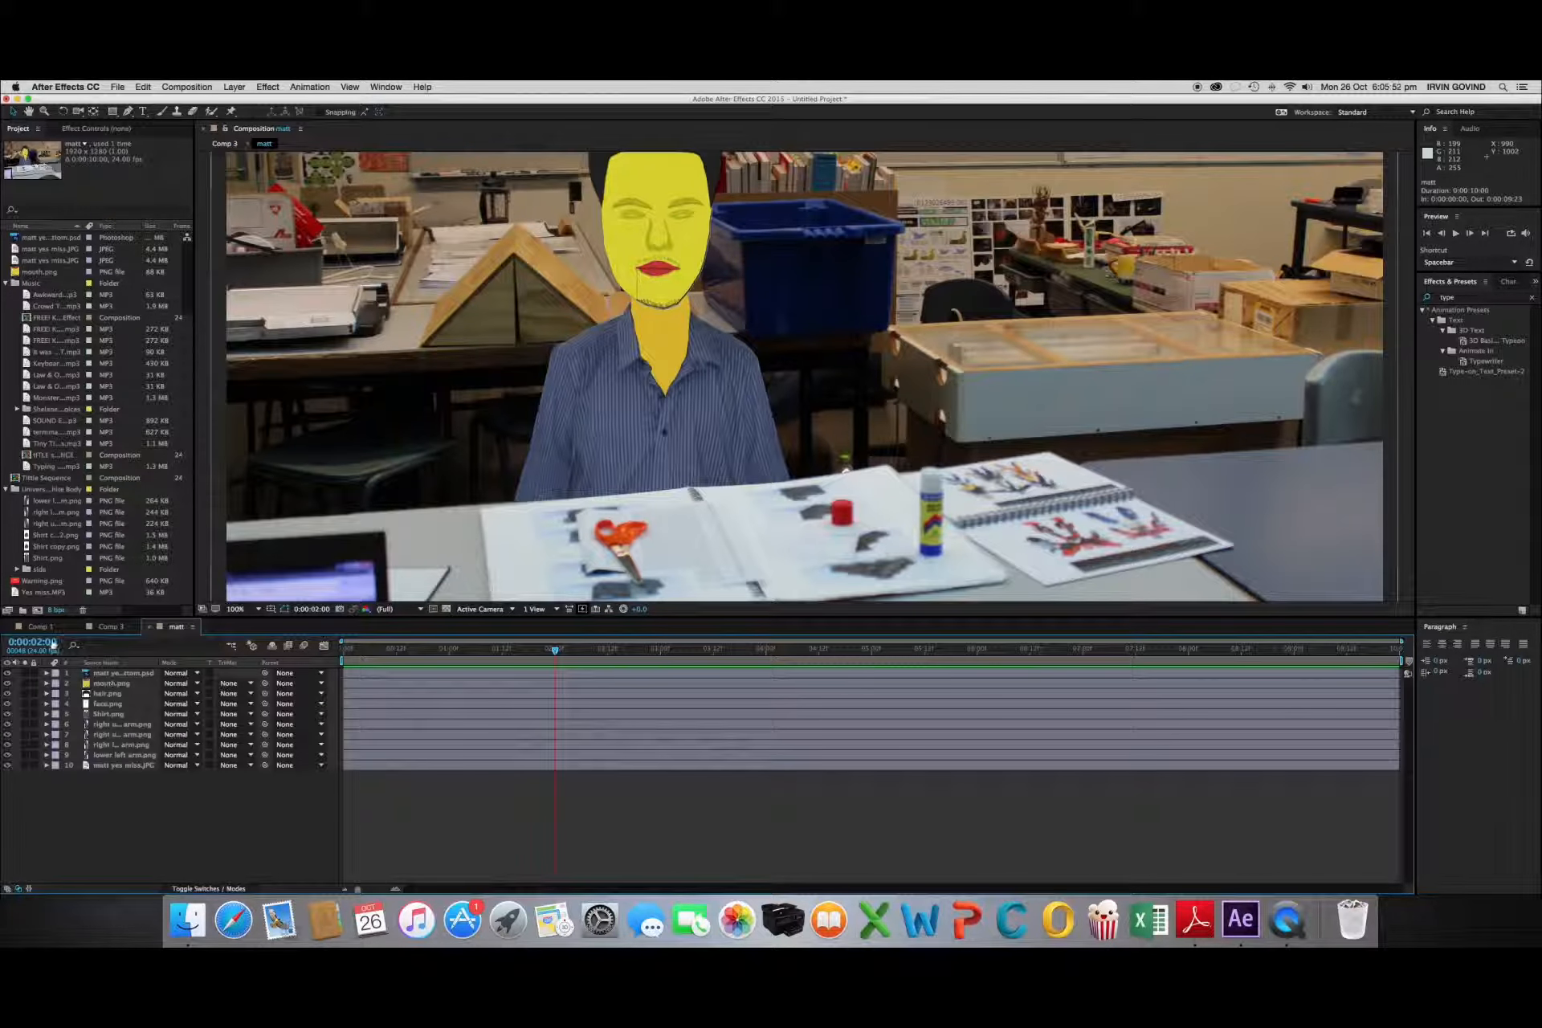
{"action": "left_click", "coordinate": [40, 627]}
{"action": "left_click", "coordinate": [8, 627]}
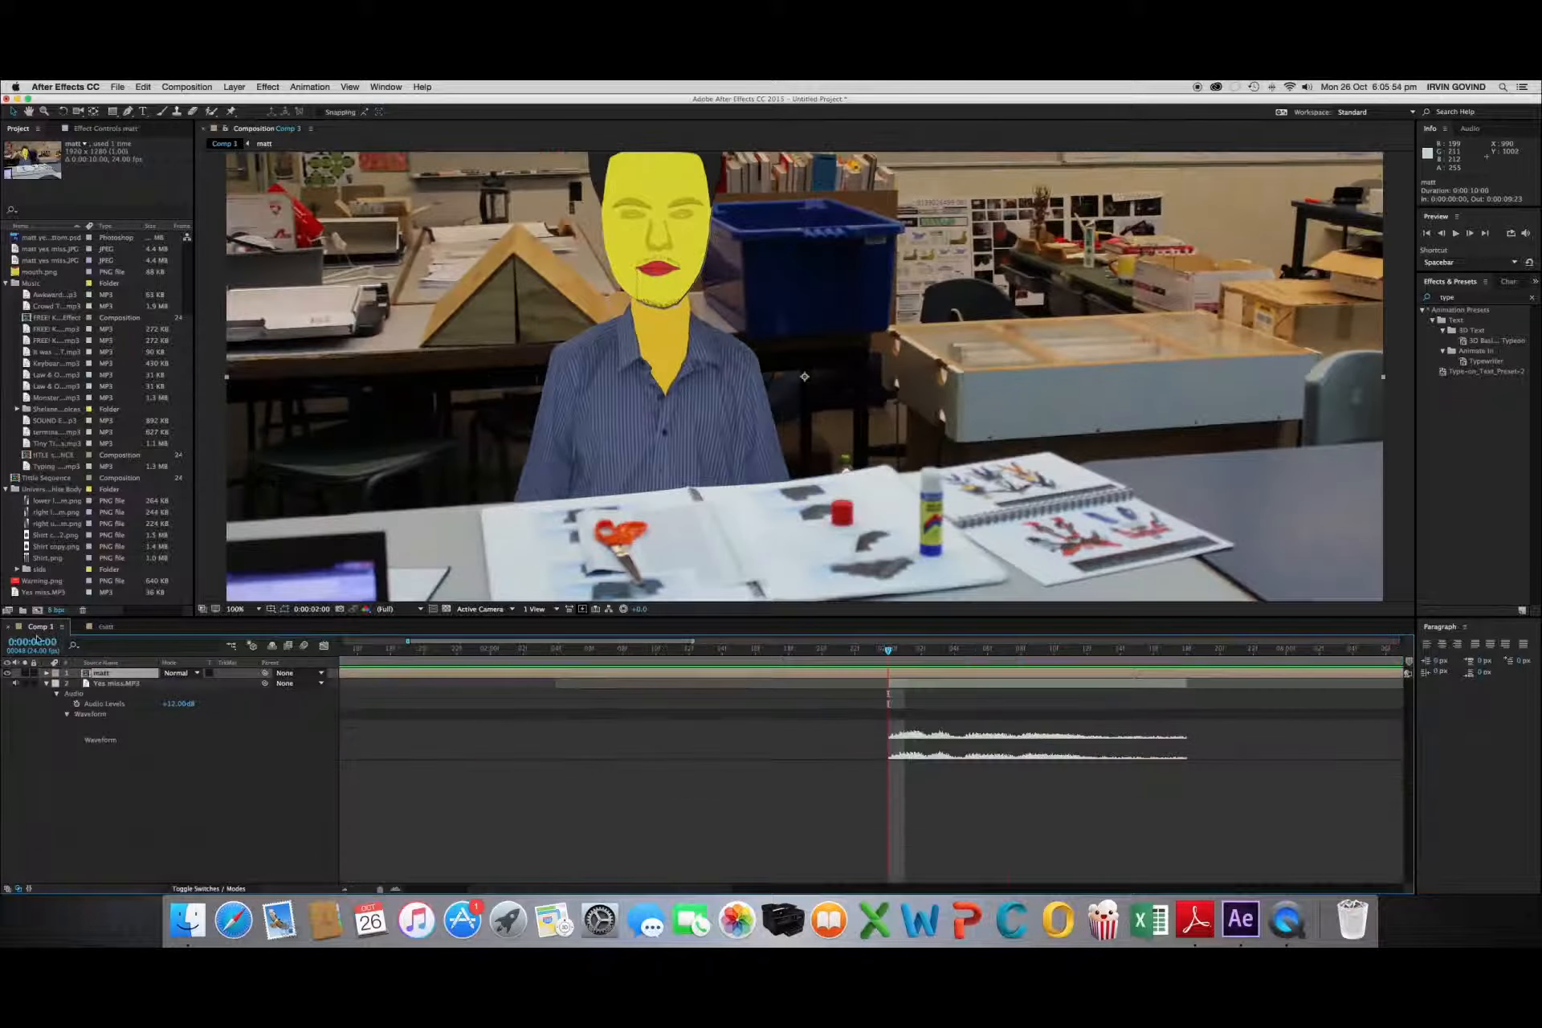
{"action": "left_click", "coordinate": [101, 627]}
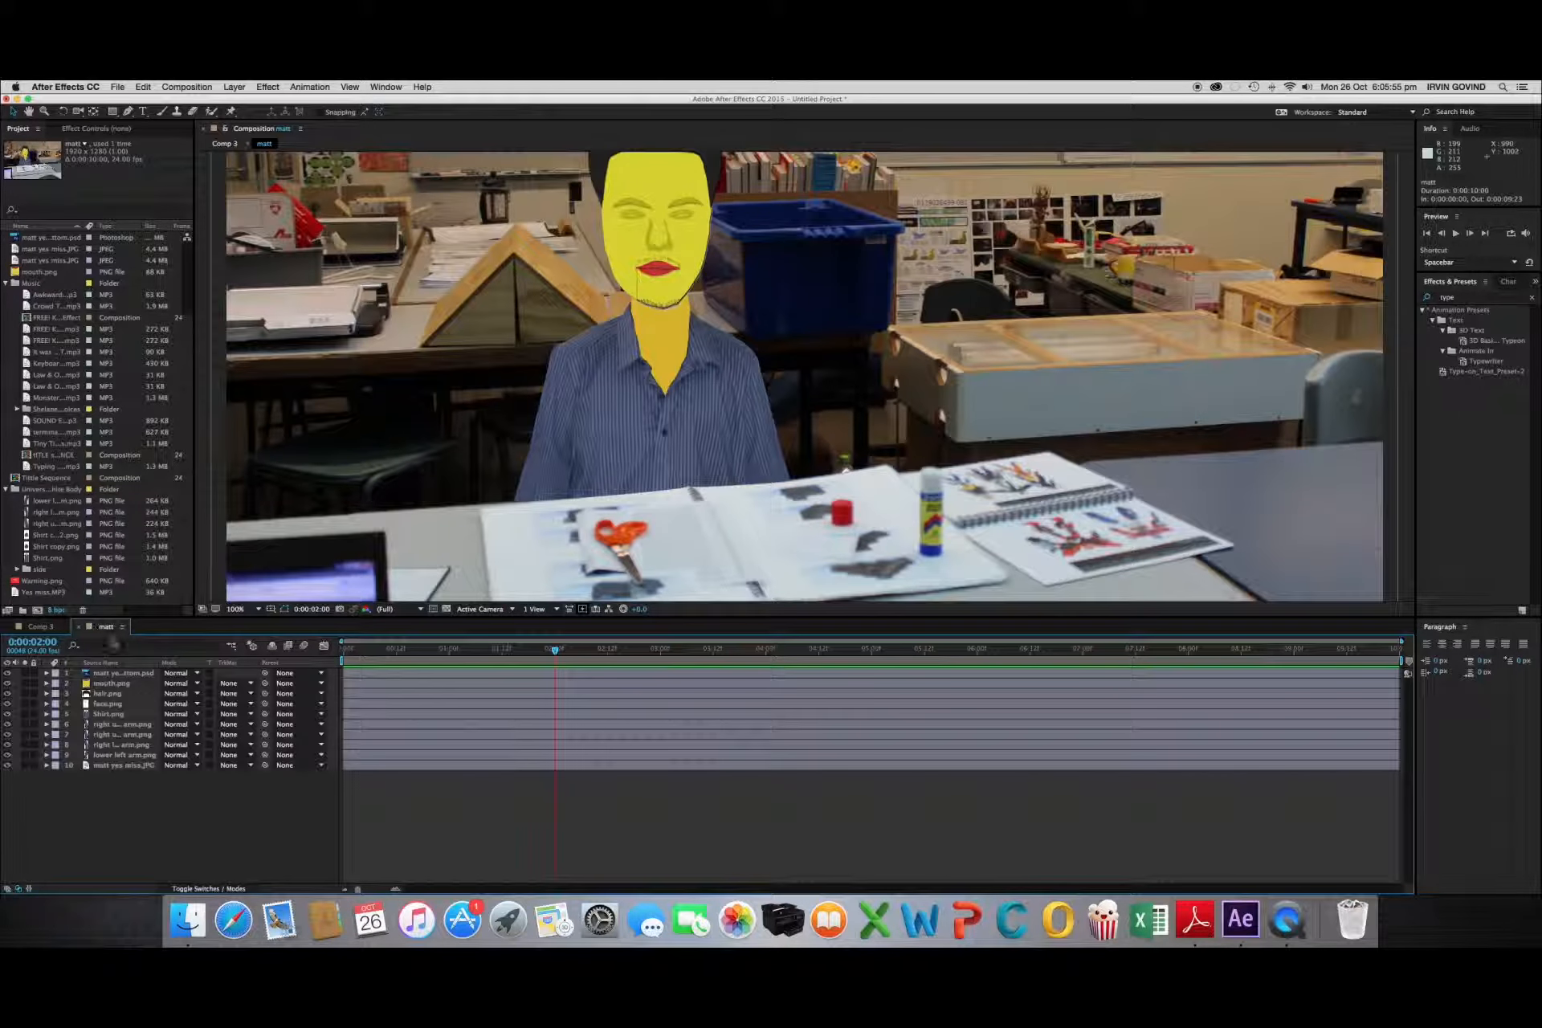
Expand the transform properties of the mouth layer in matt and set a Position keyframe at 0:00:02:00
{"action": "left_click", "coordinate": [112, 687]}
{"action": "left_click", "coordinate": [113, 813]}
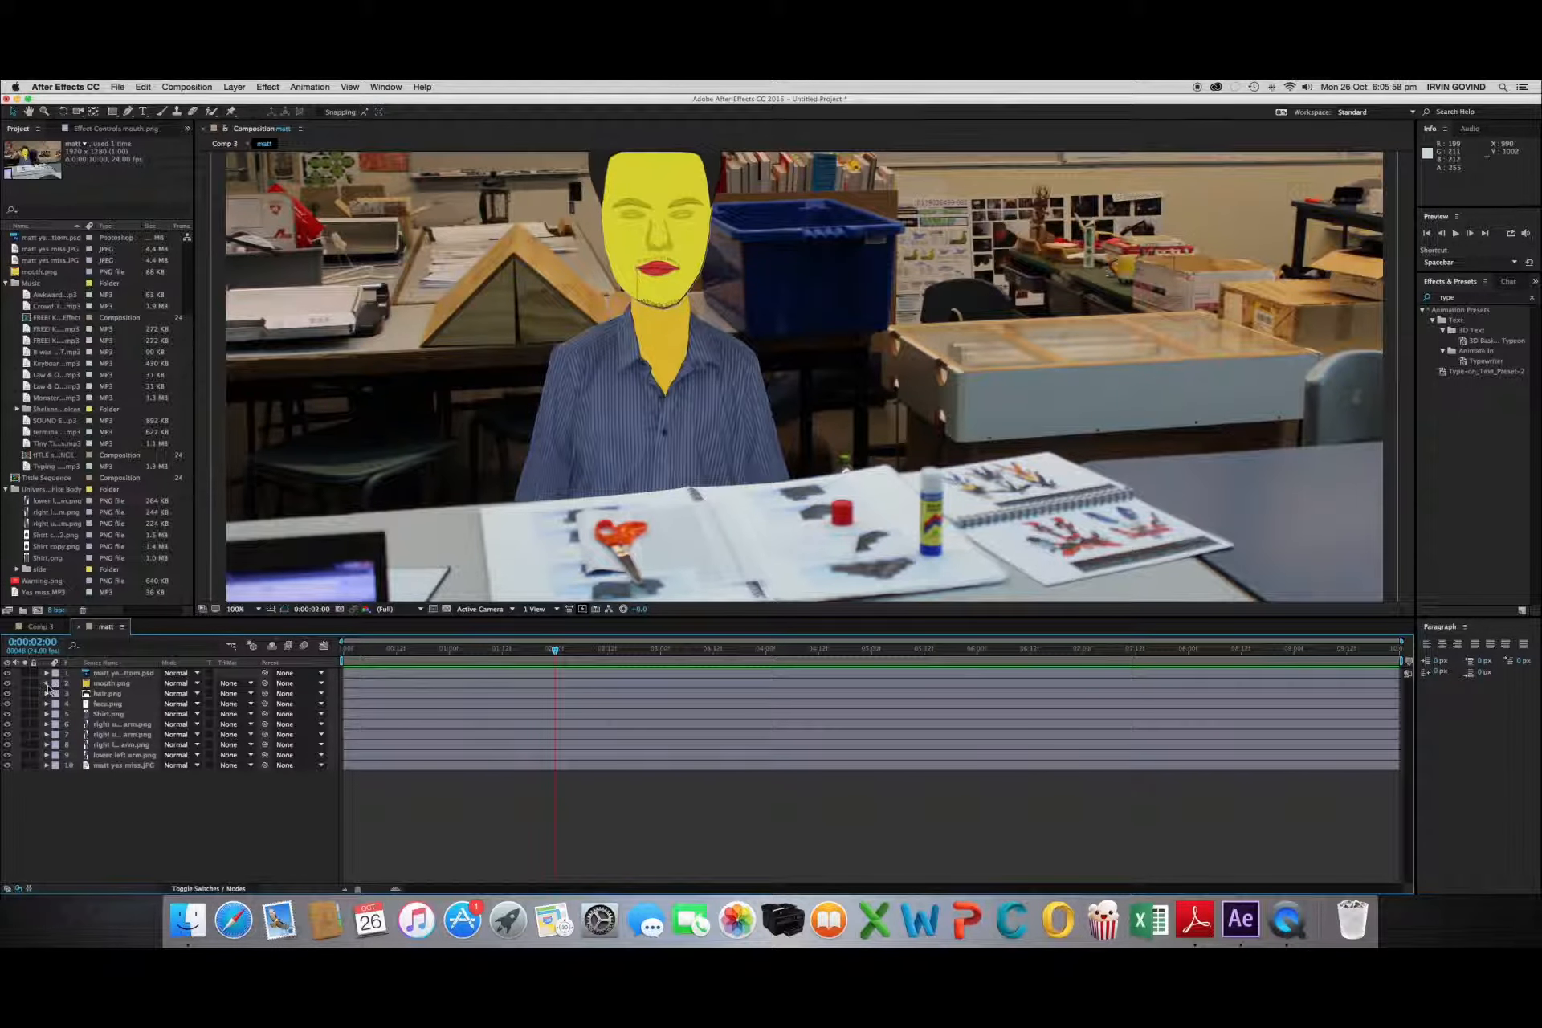
{"action": "left_click", "coordinate": [45, 684]}
{"action": "left_click", "coordinate": [57, 695]}
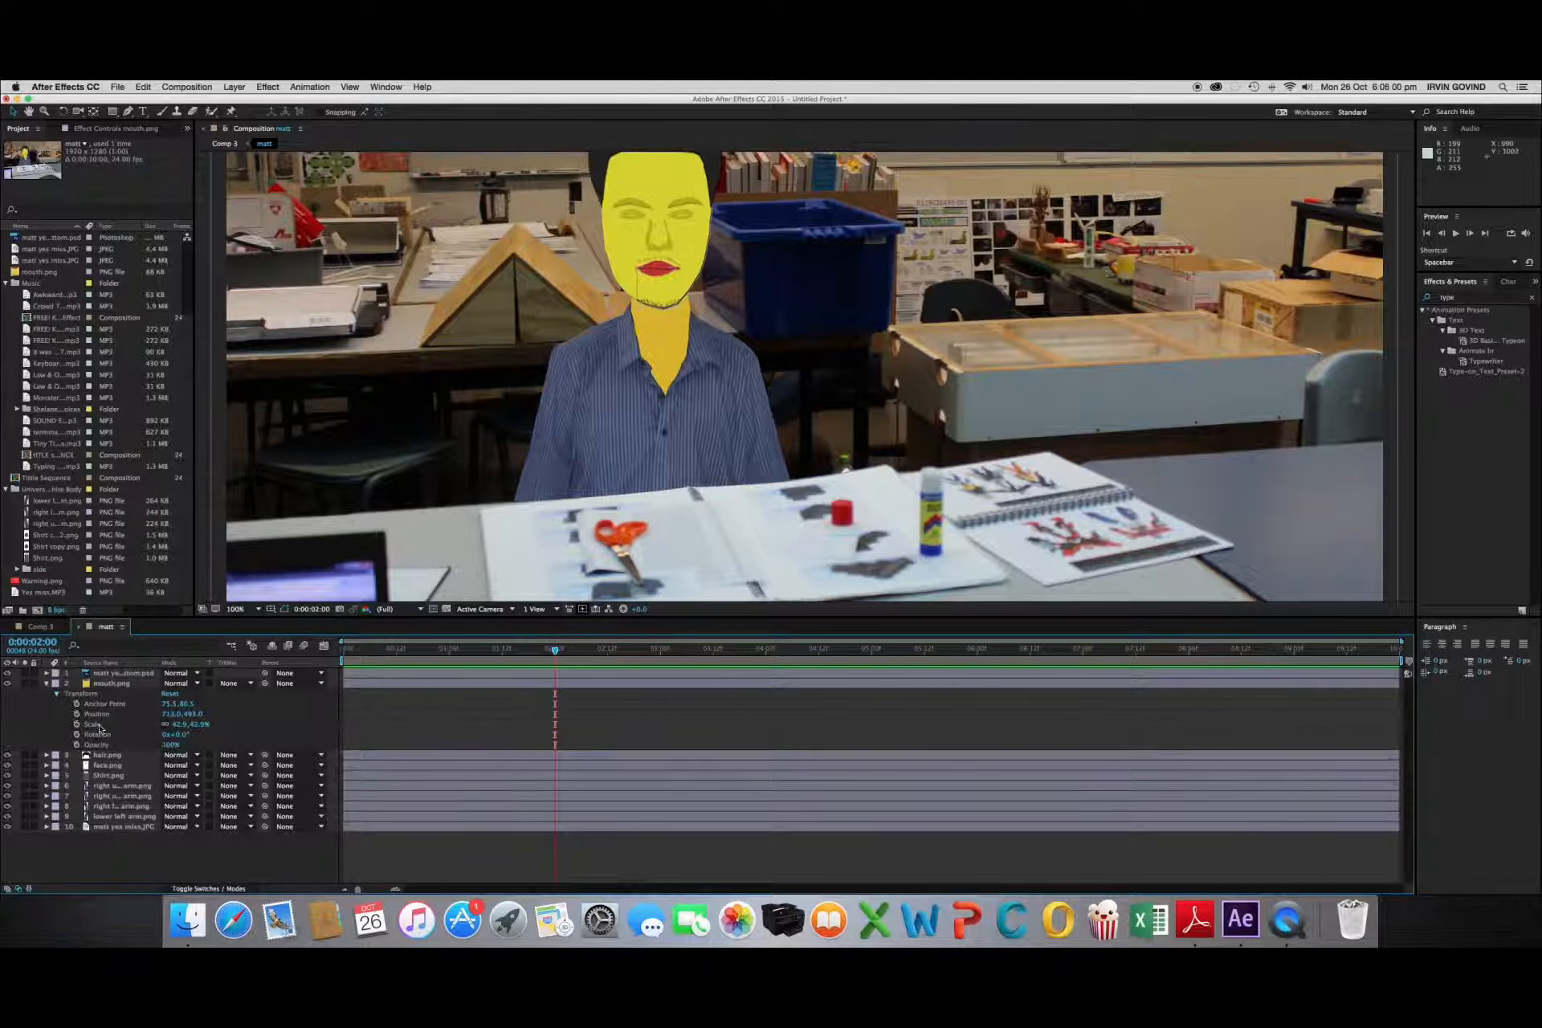
{"action": "left_click", "coordinate": [52, 630]}
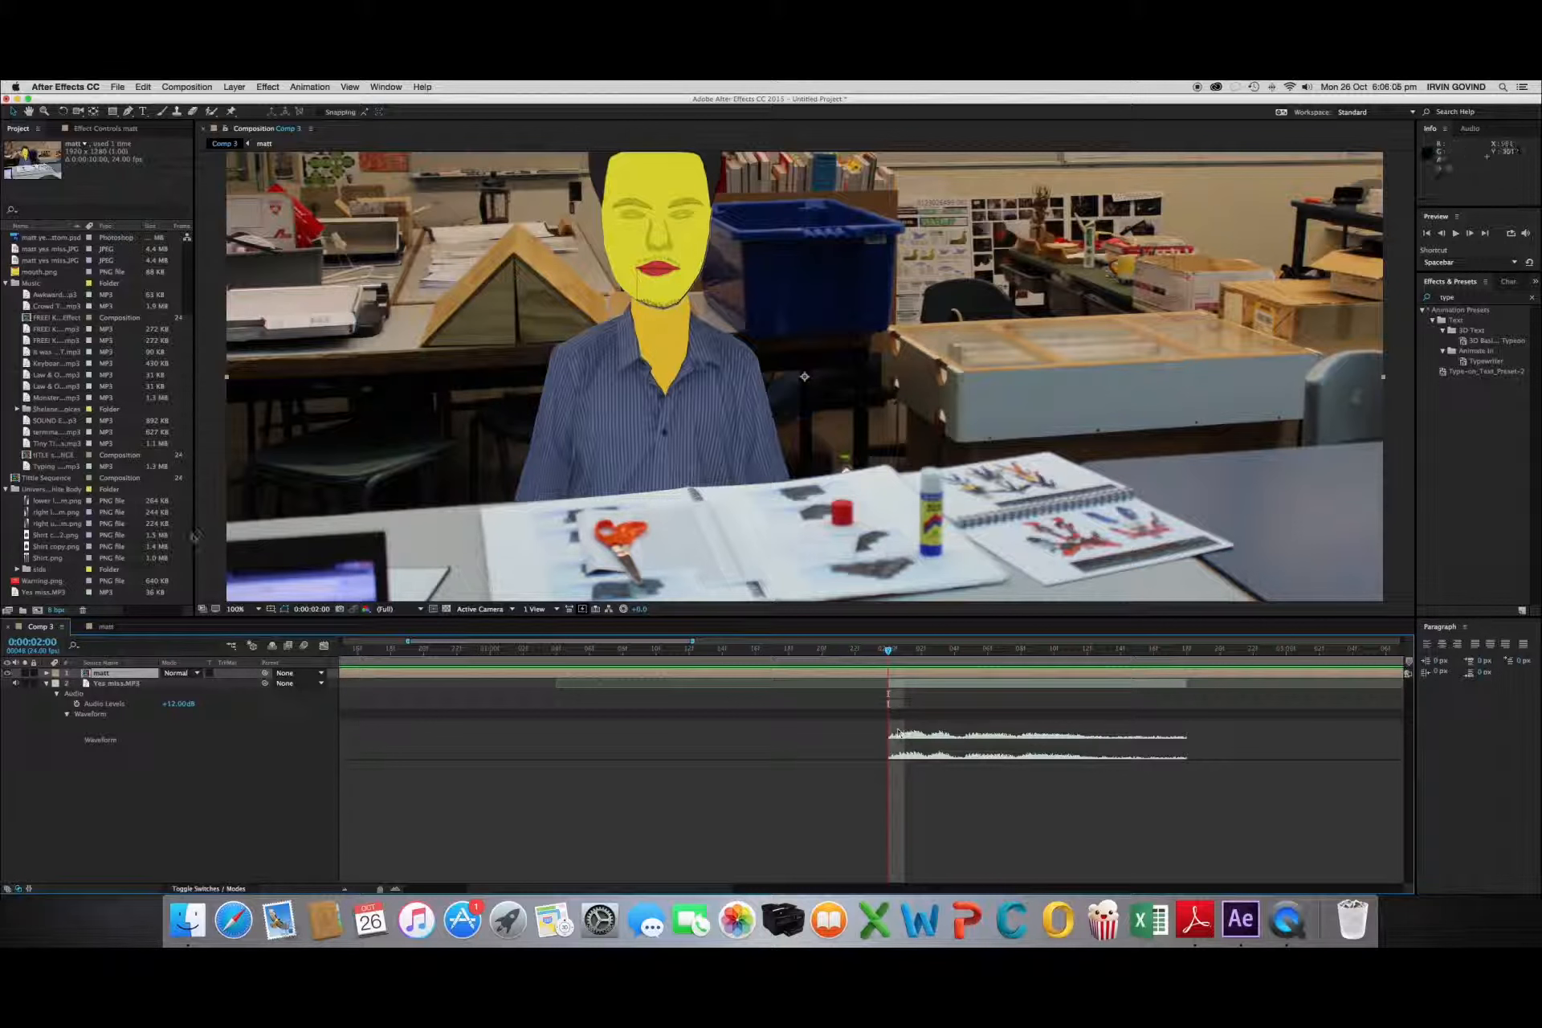
{"action": "left_click", "coordinate": [106, 627]}
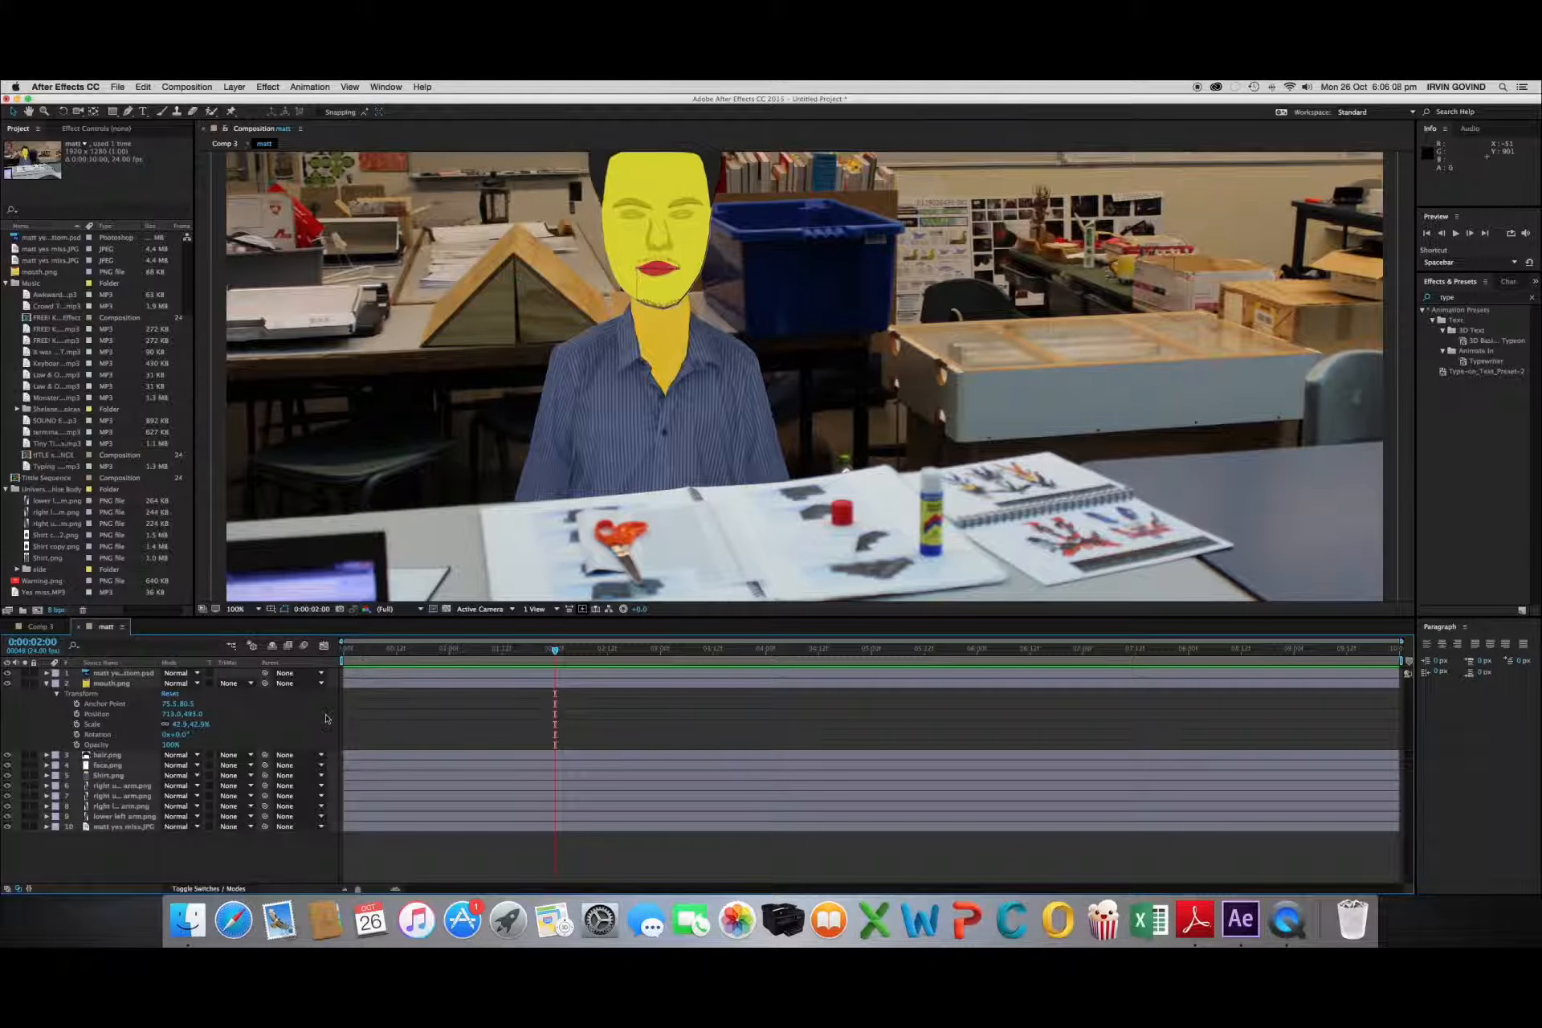
{"action": "left_click", "coordinate": [77, 714]}
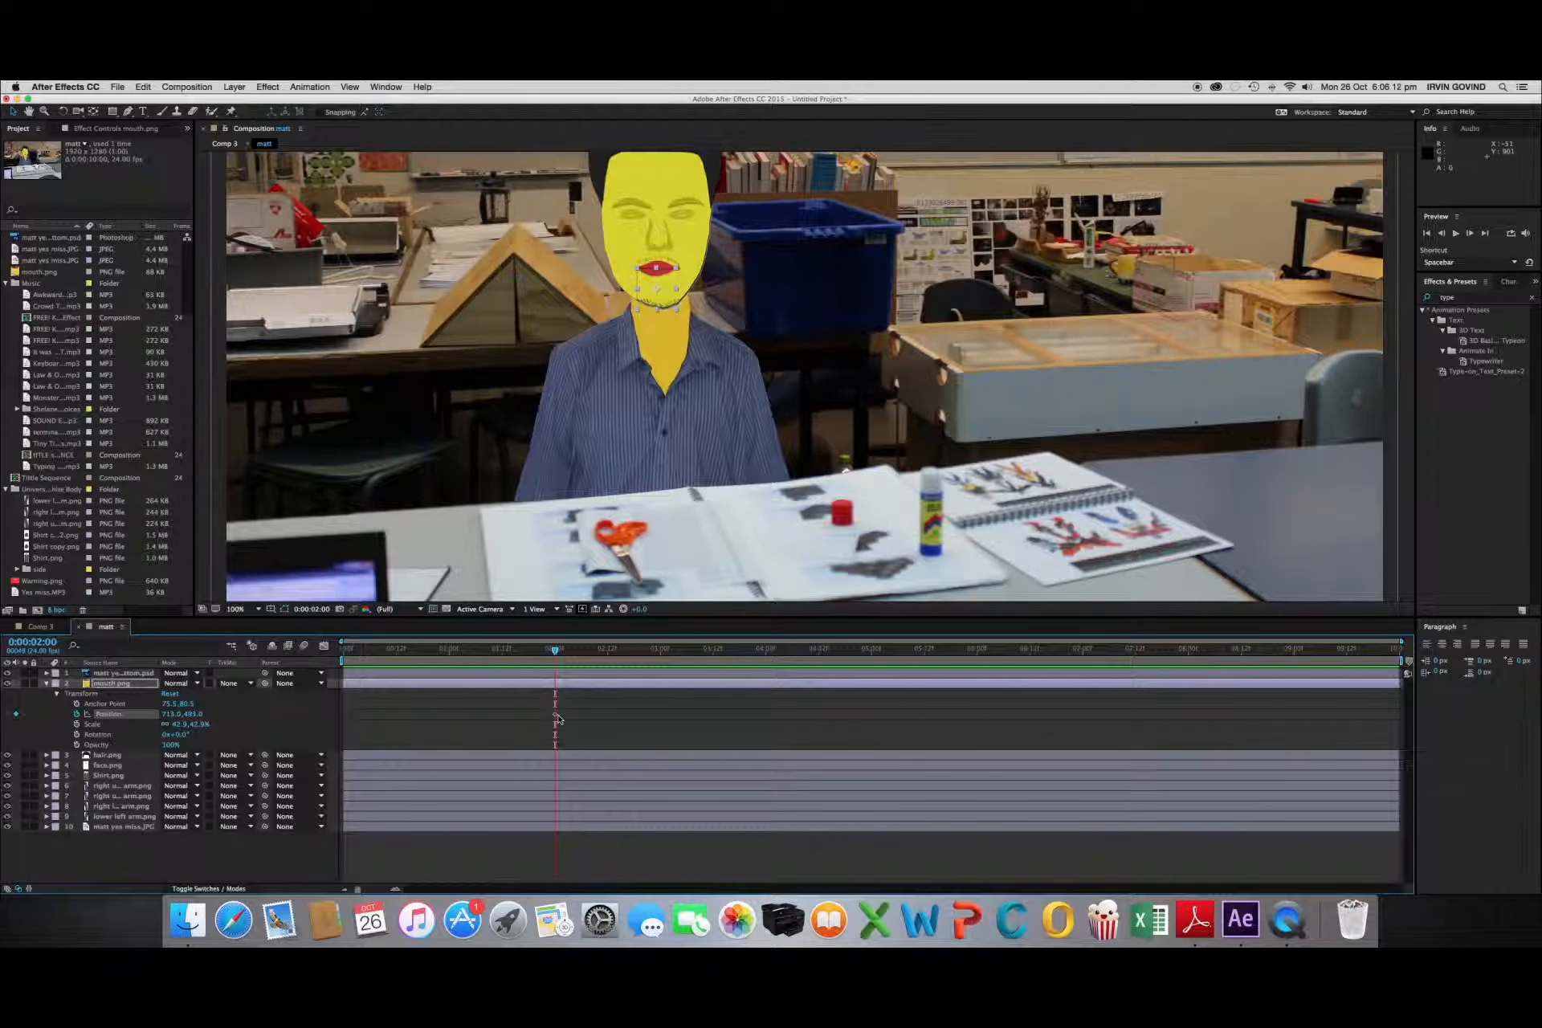
At 0:00:02:01 in the matt composition, lower the mouth to about Position 713, 520 to open it on the first sound peak
{"action": "left_click", "coordinate": [60, 633]}
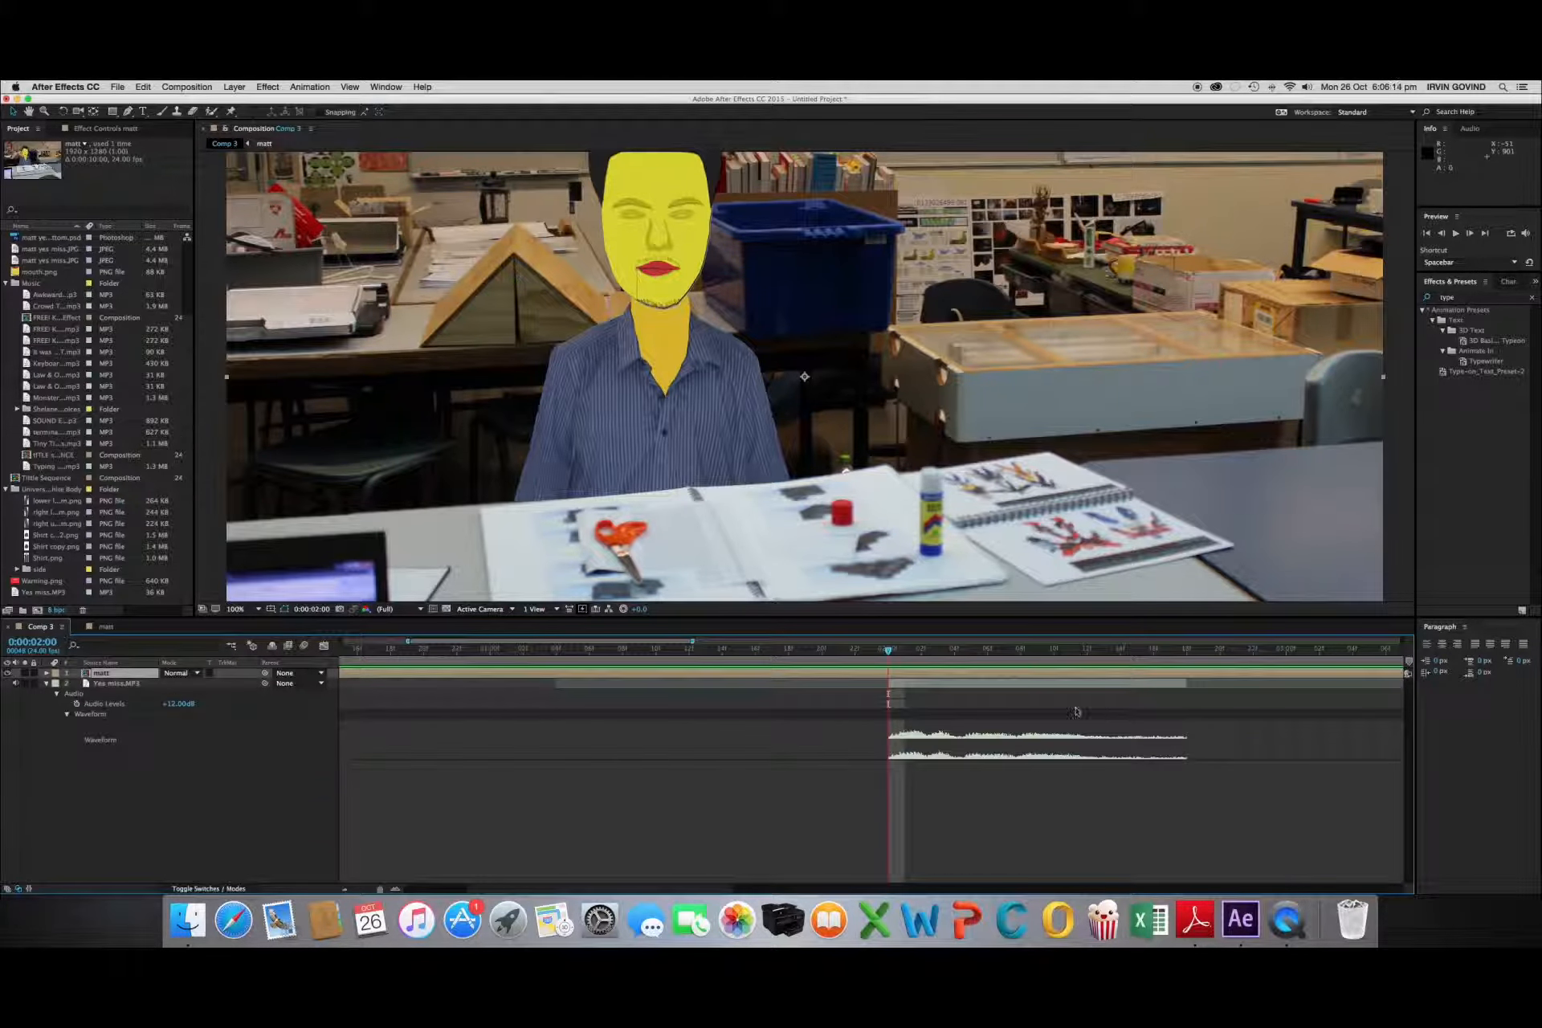
{"action": "left_click_drag", "start_coordinate": [872, 656], "coordinate": [905, 656]}
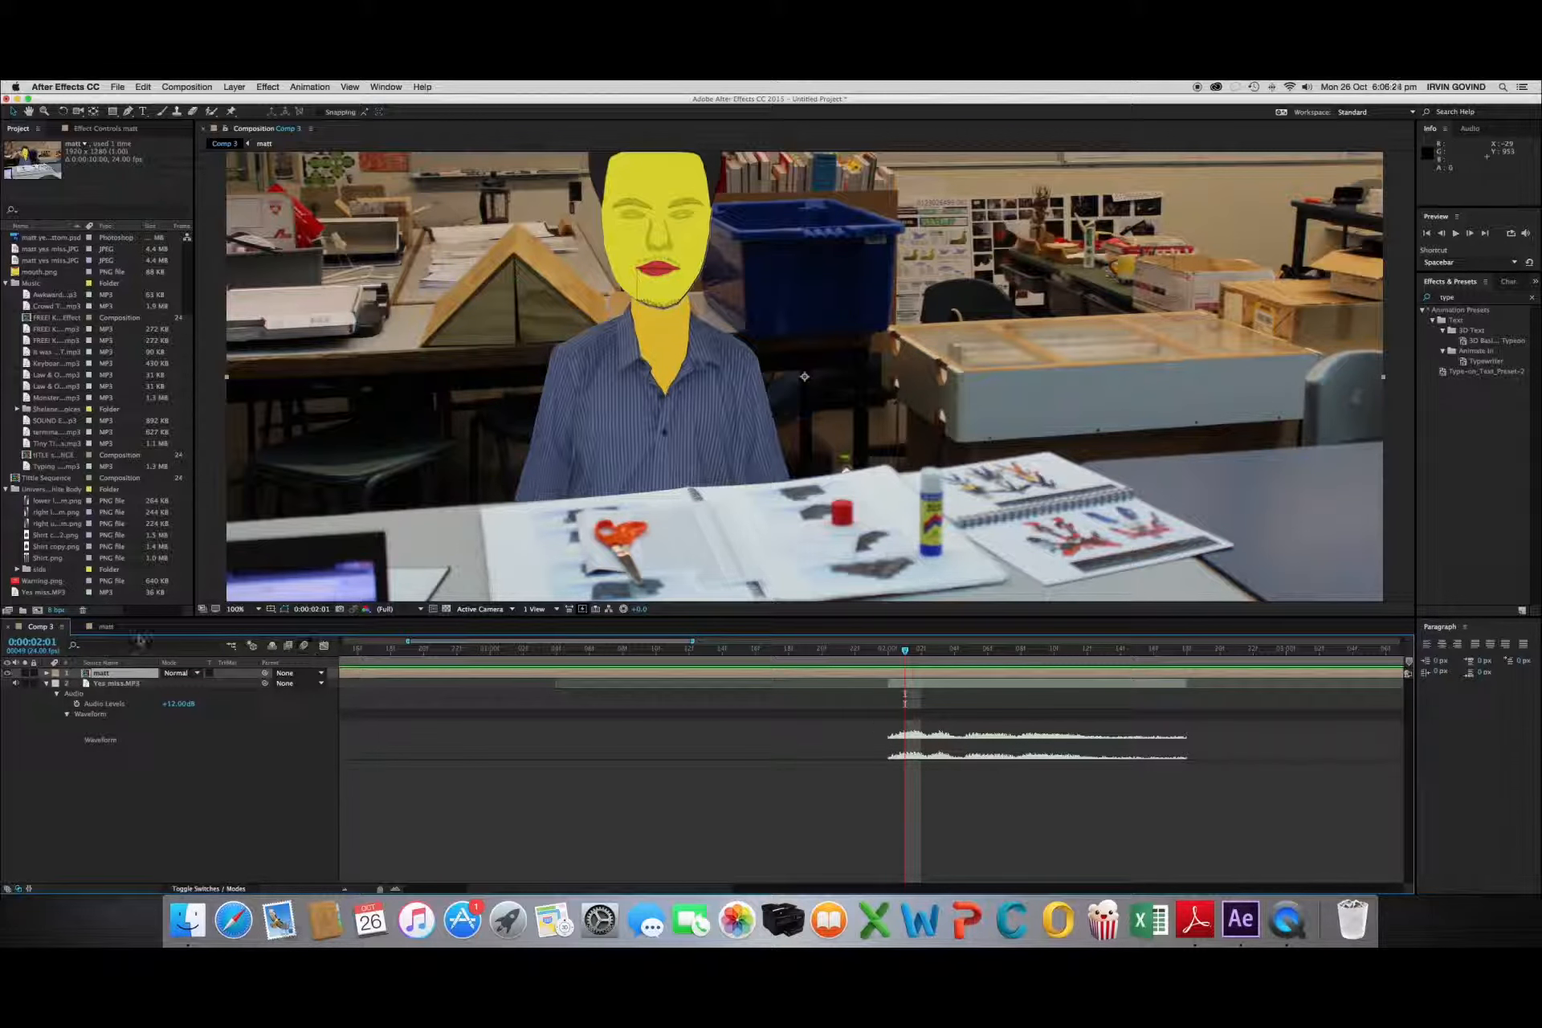
{"action": "left_click", "coordinate": [109, 628]}
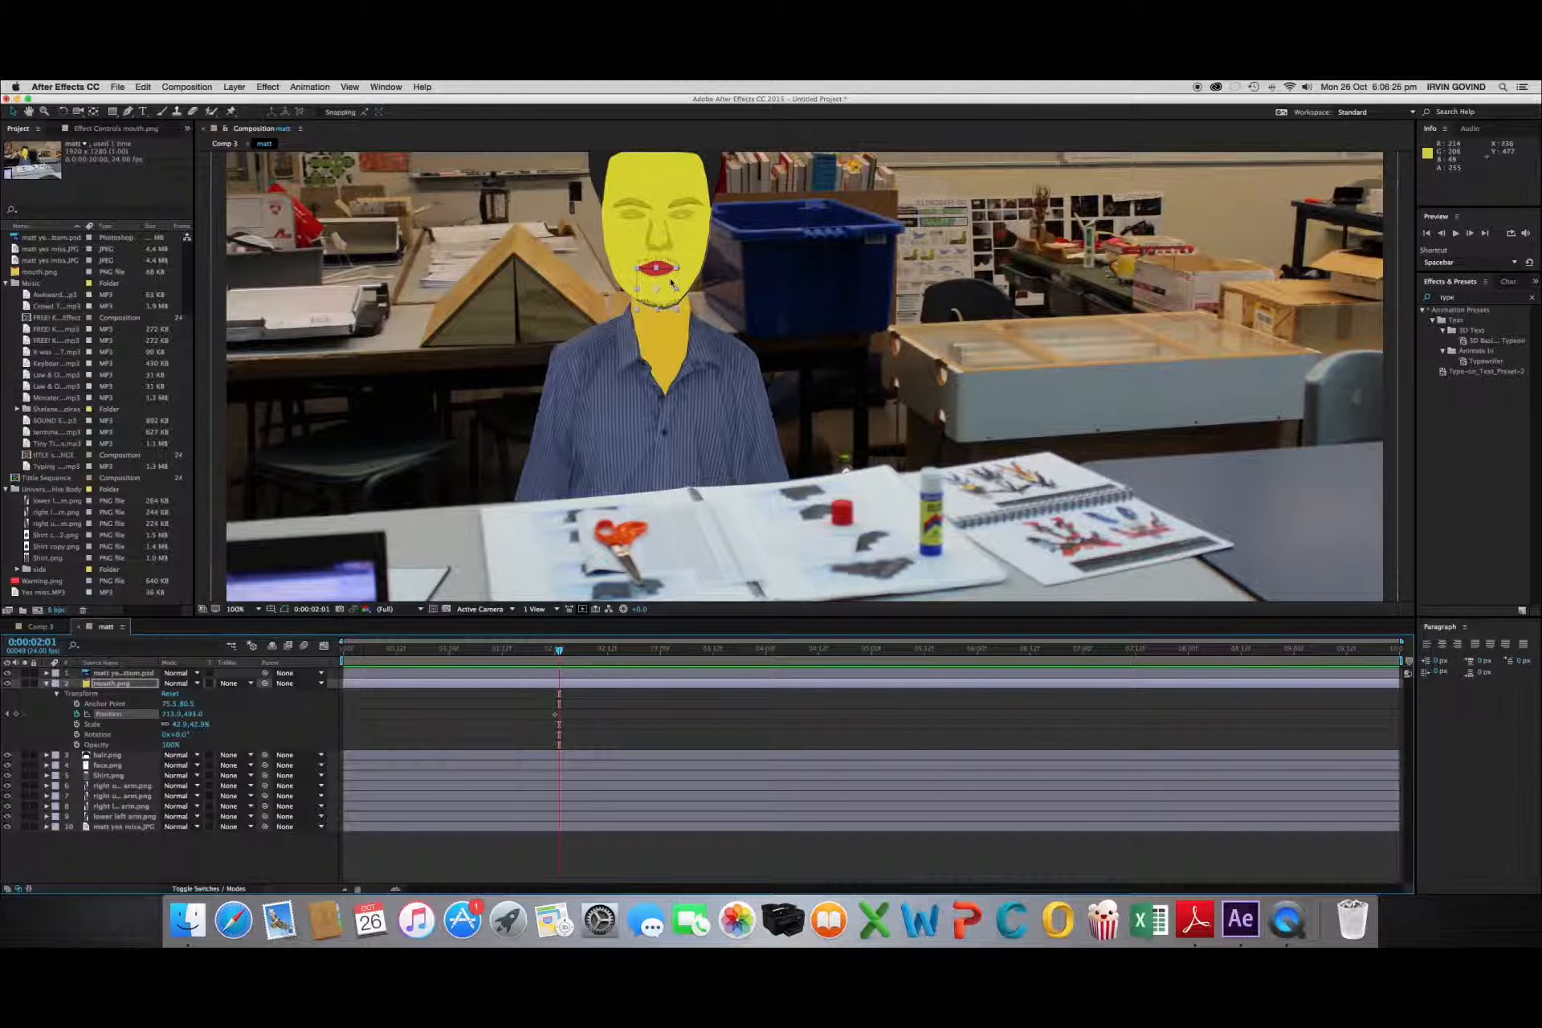
{"action": "left_click_drag", "start_coordinate": [670, 283], "coordinate": [671, 299]}
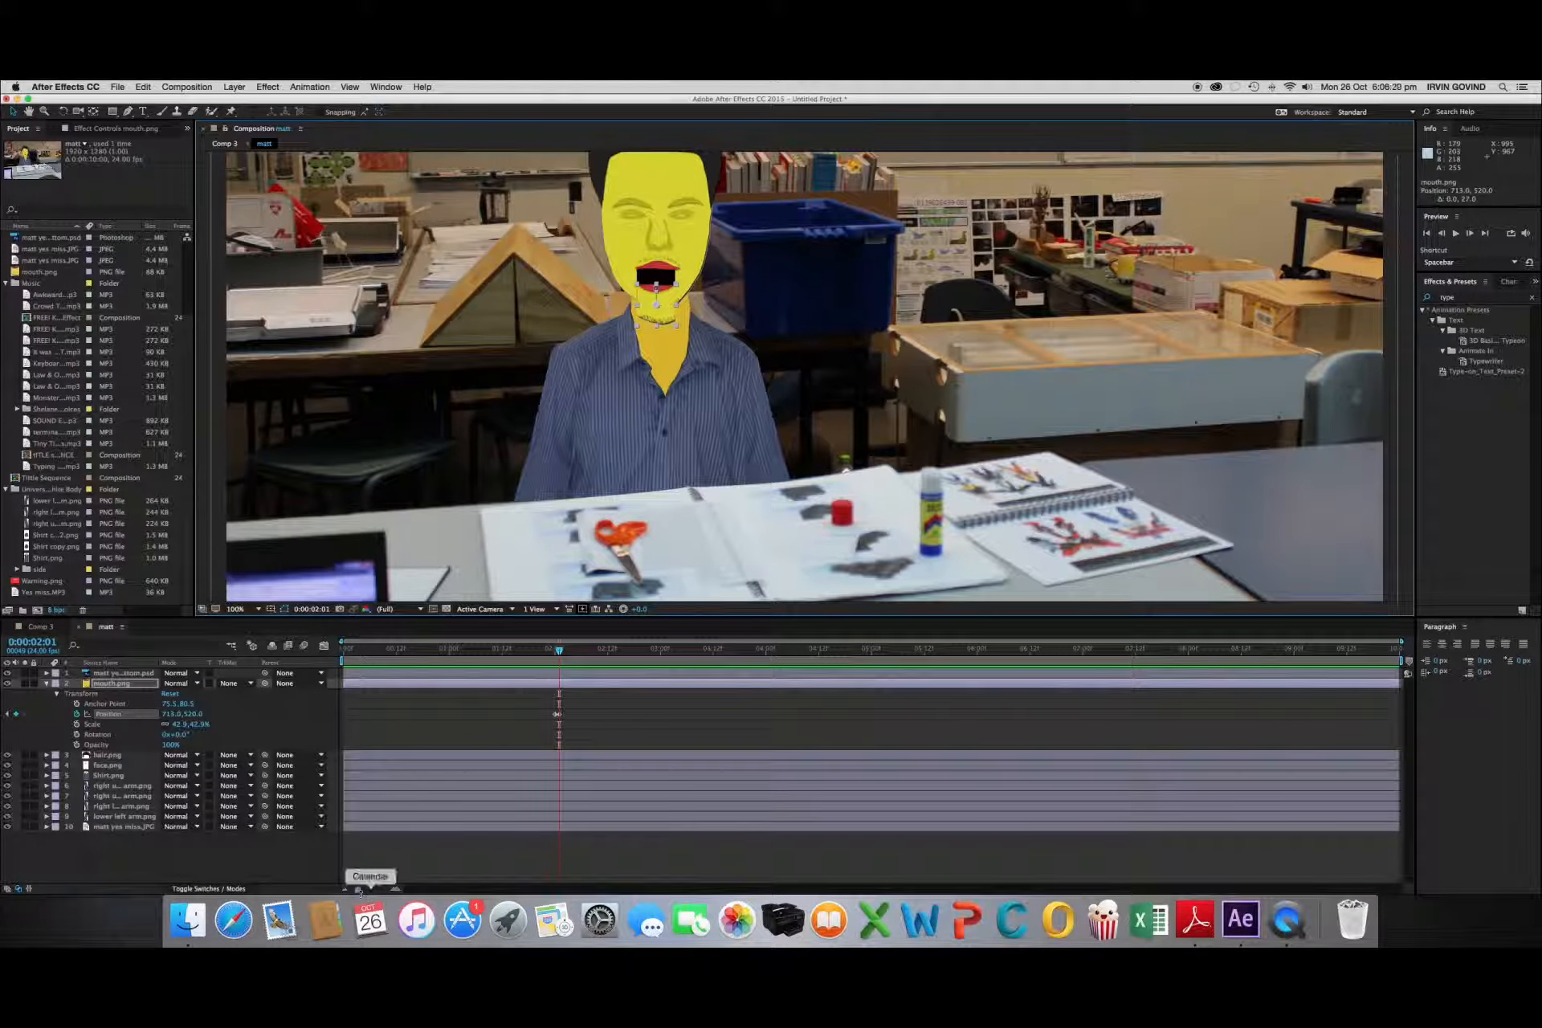
{"action": "left_click_drag", "start_coordinate": [357, 890], "coordinate": [375, 892]}
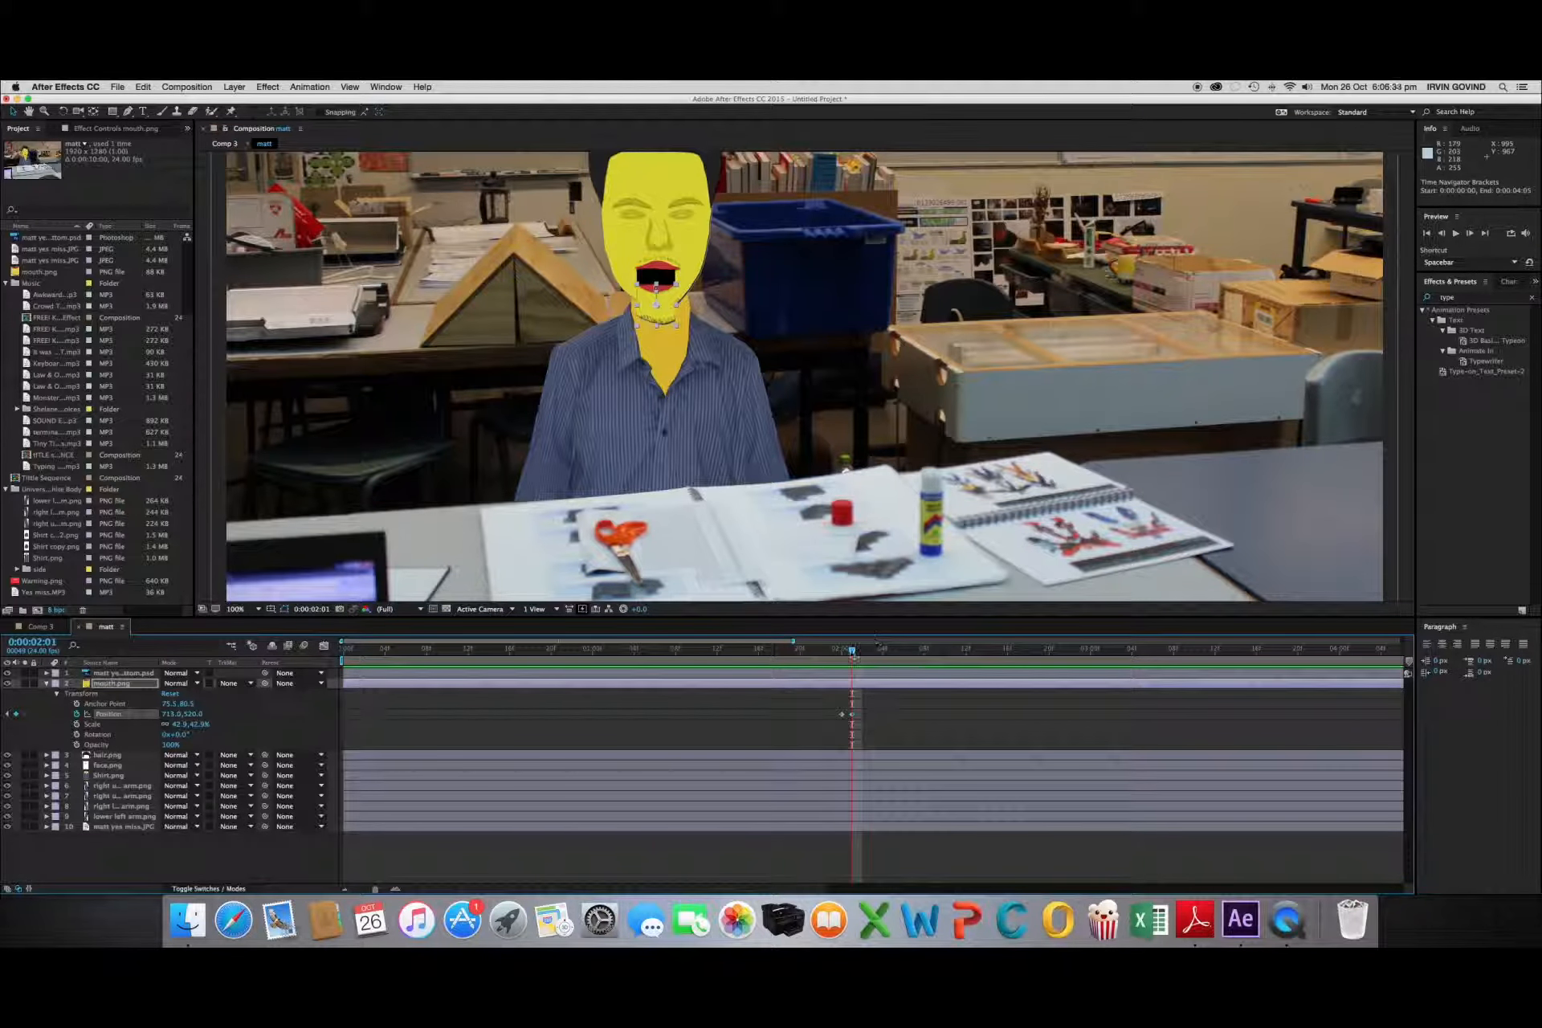
{"action": "left_click_drag", "start_coordinate": [853, 652], "coordinate": [883, 650]}
{"action": "left_click_drag", "start_coordinate": [634, 321], "coordinate": [866, 323]}
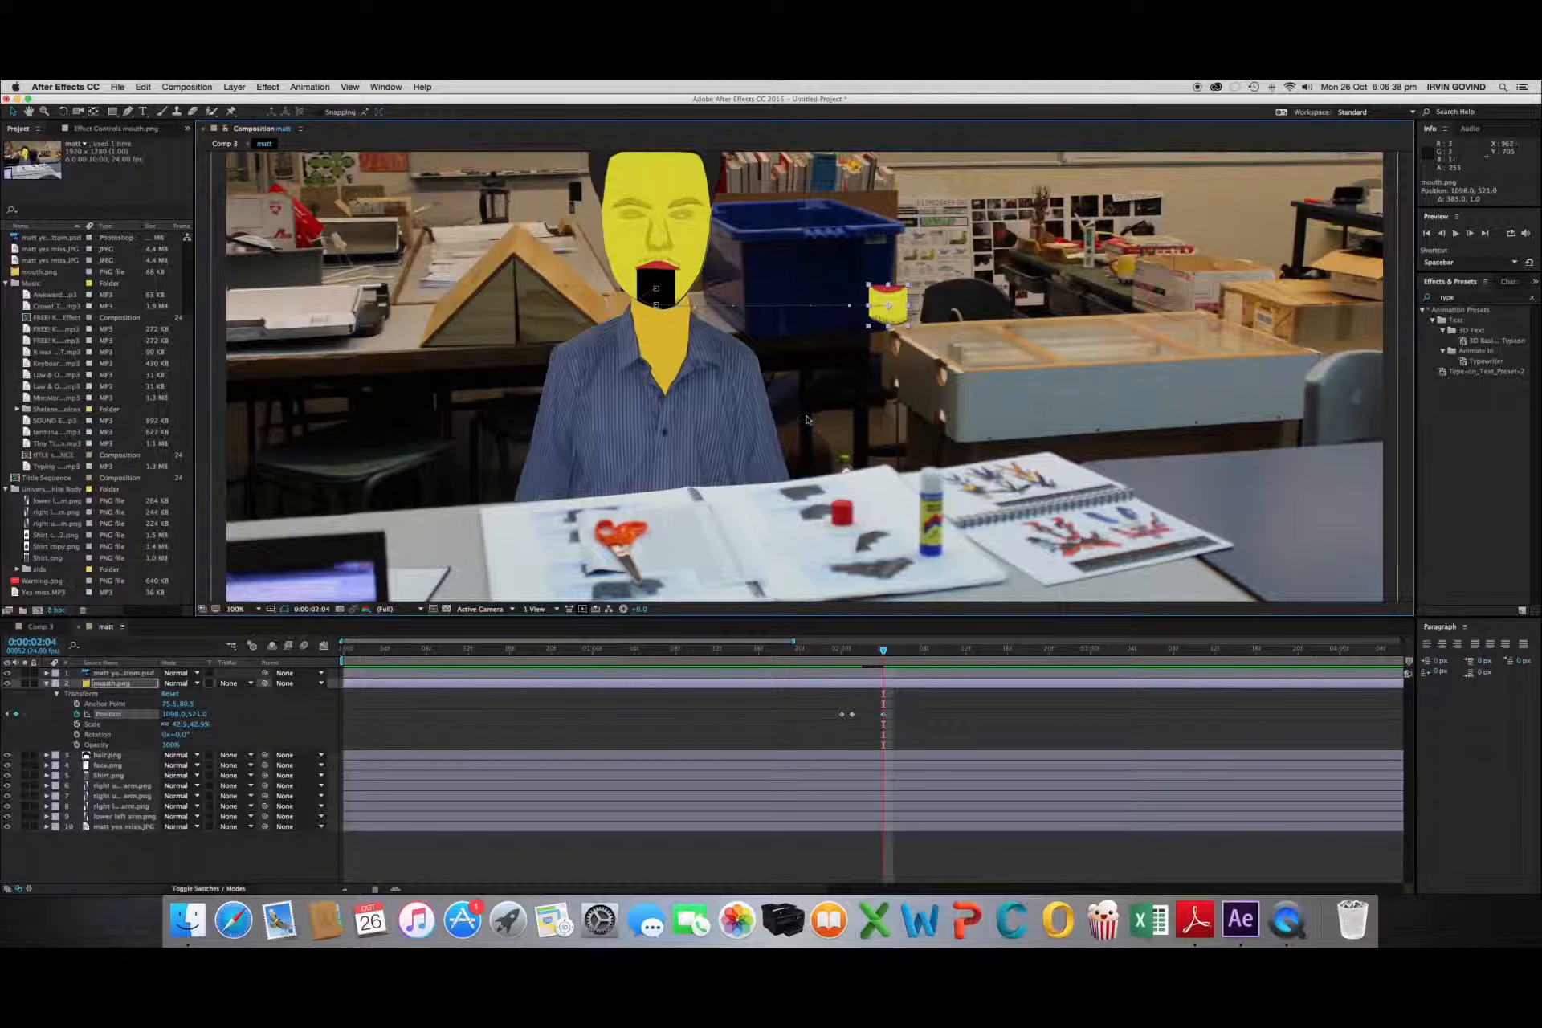
{"action": "key", "text": "super+z"}
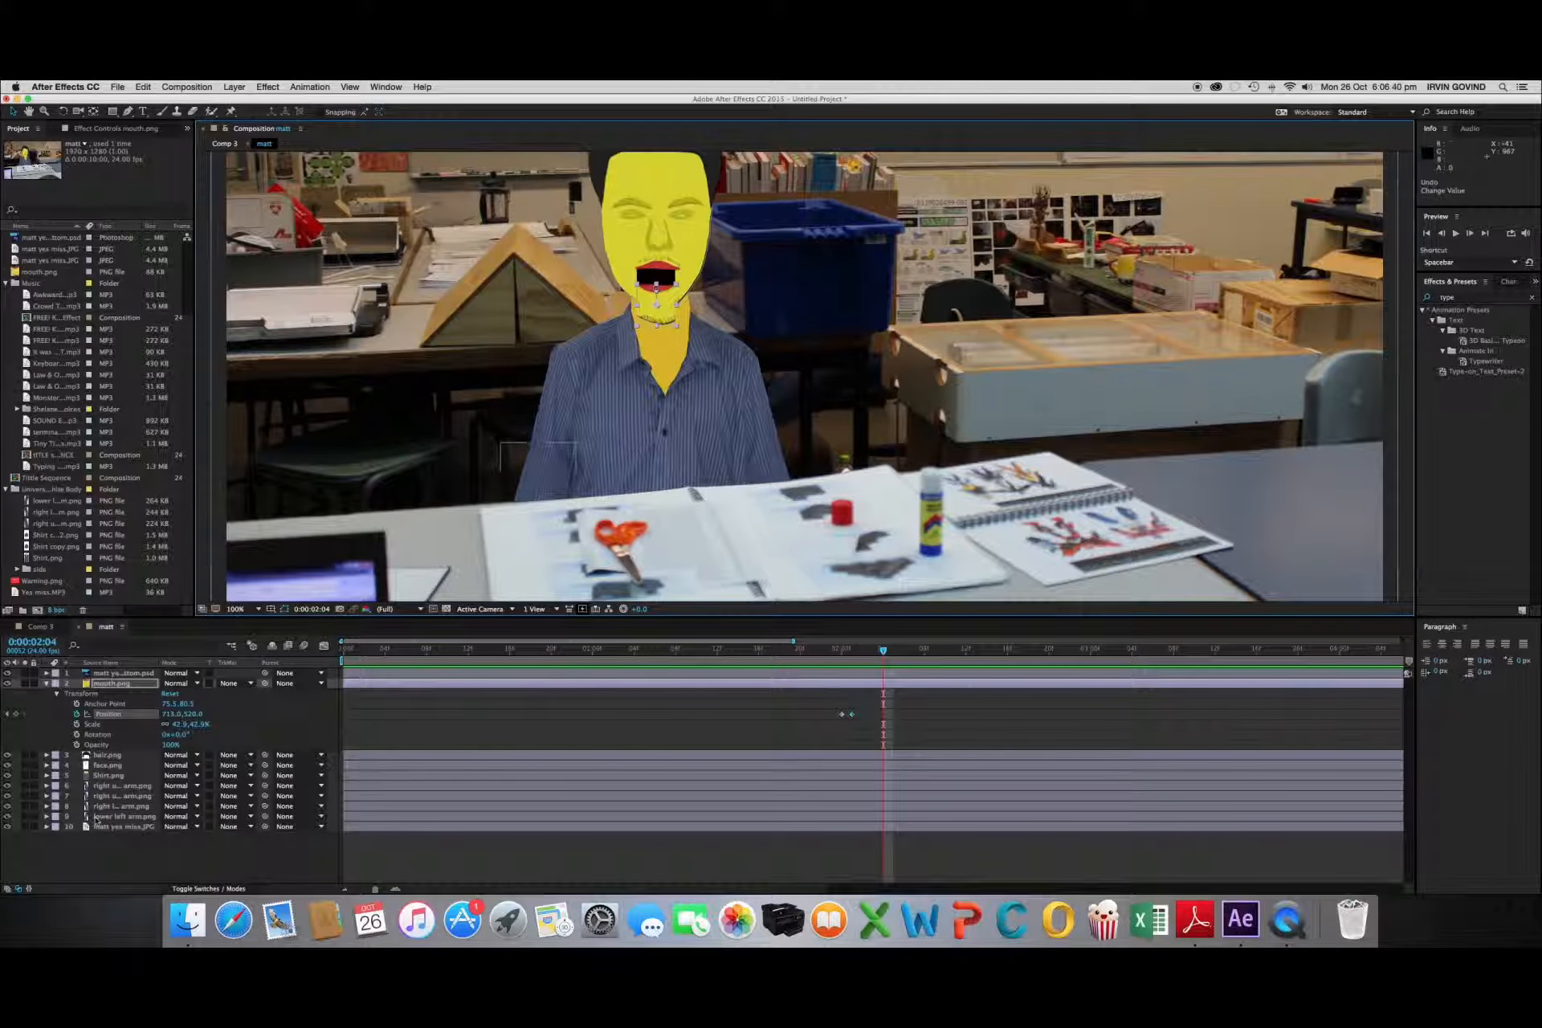
Play back Comp 3 from about 0:00:01:18 to check the mouth movement against the Yes miss.MP3 sound
{"action": "left_click", "coordinate": [40, 626]}
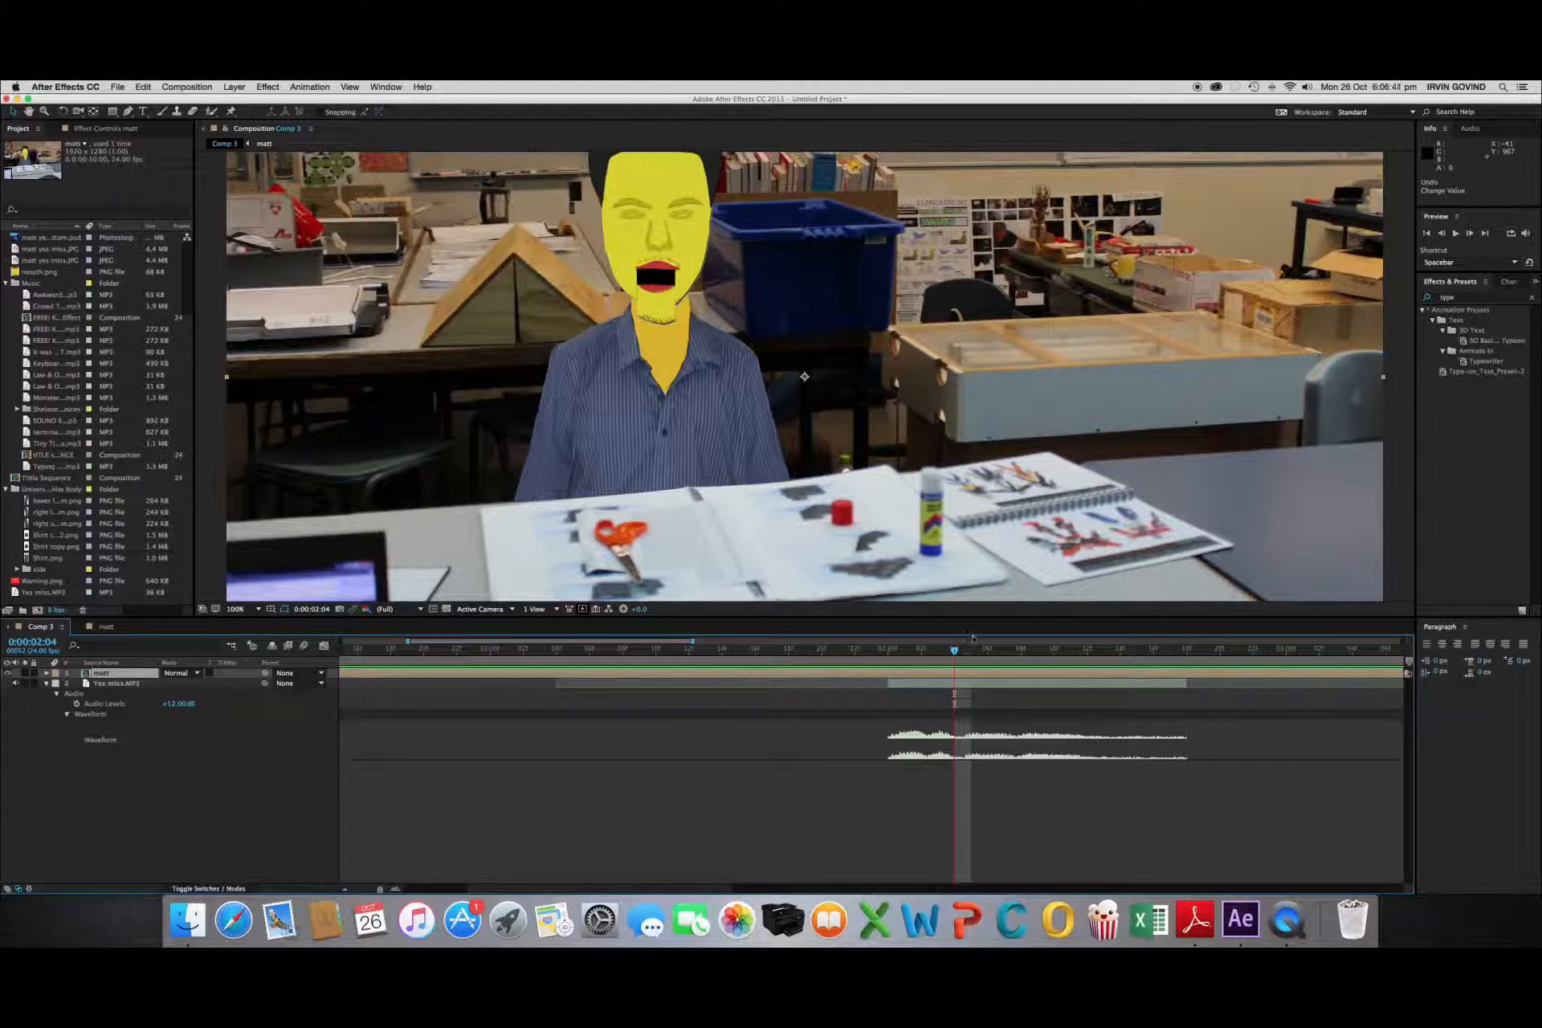
{"action": "left_click_drag", "start_coordinate": [954, 649], "coordinate": [790, 650]}
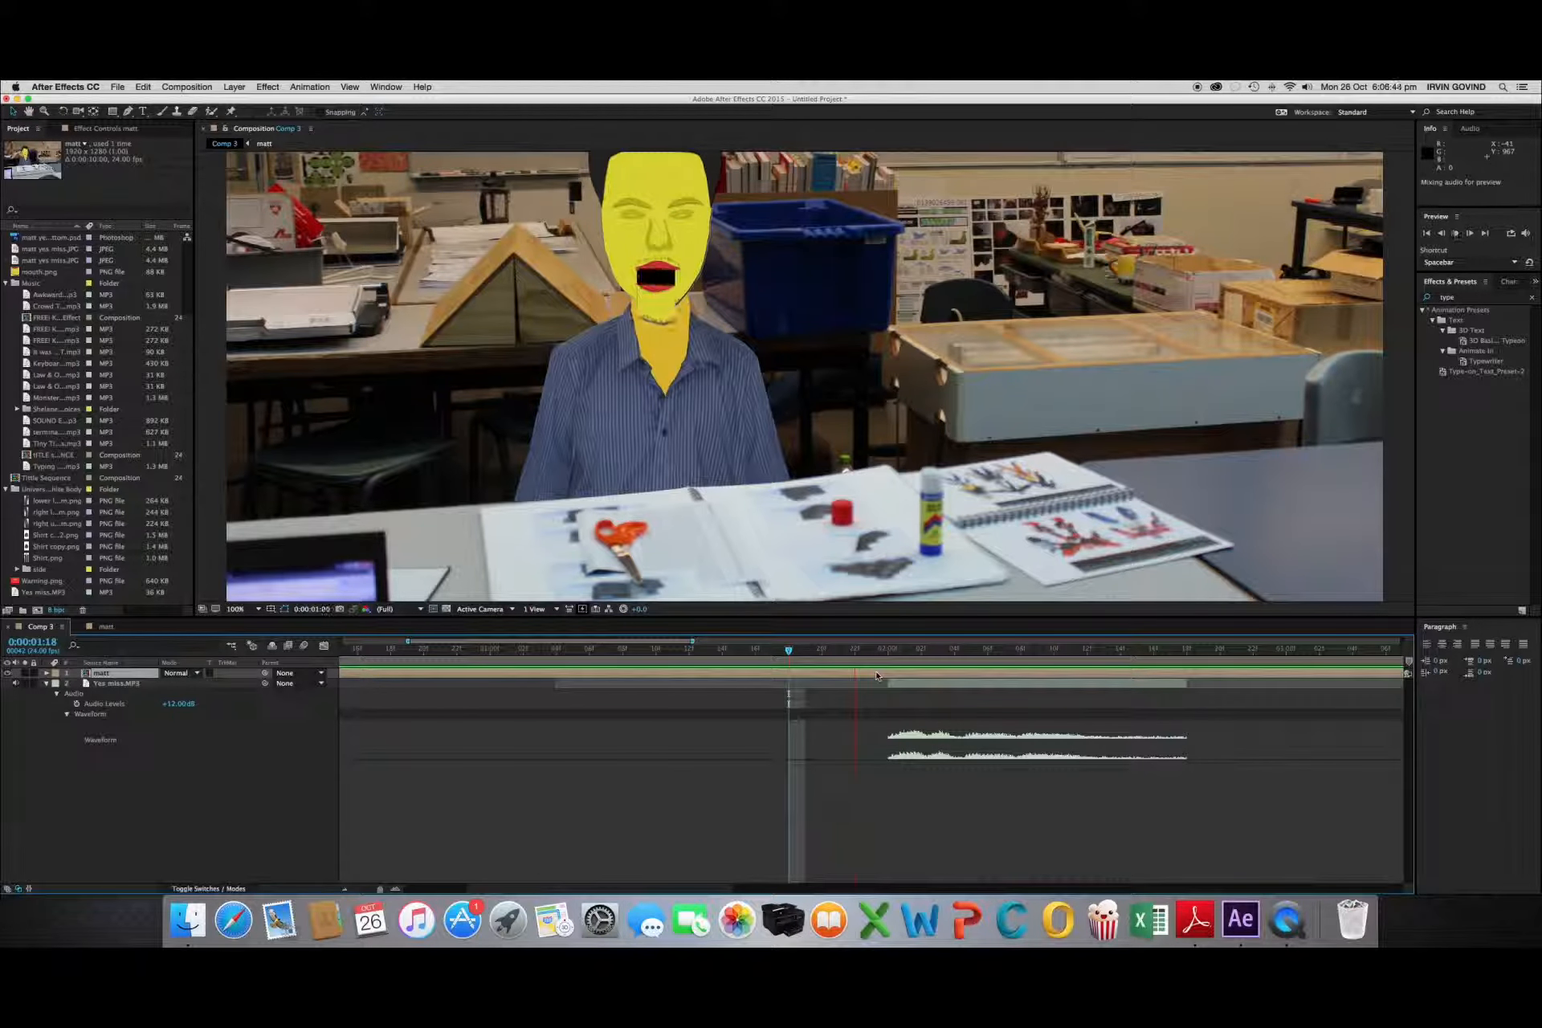
{"action": "key", "text": "space"}
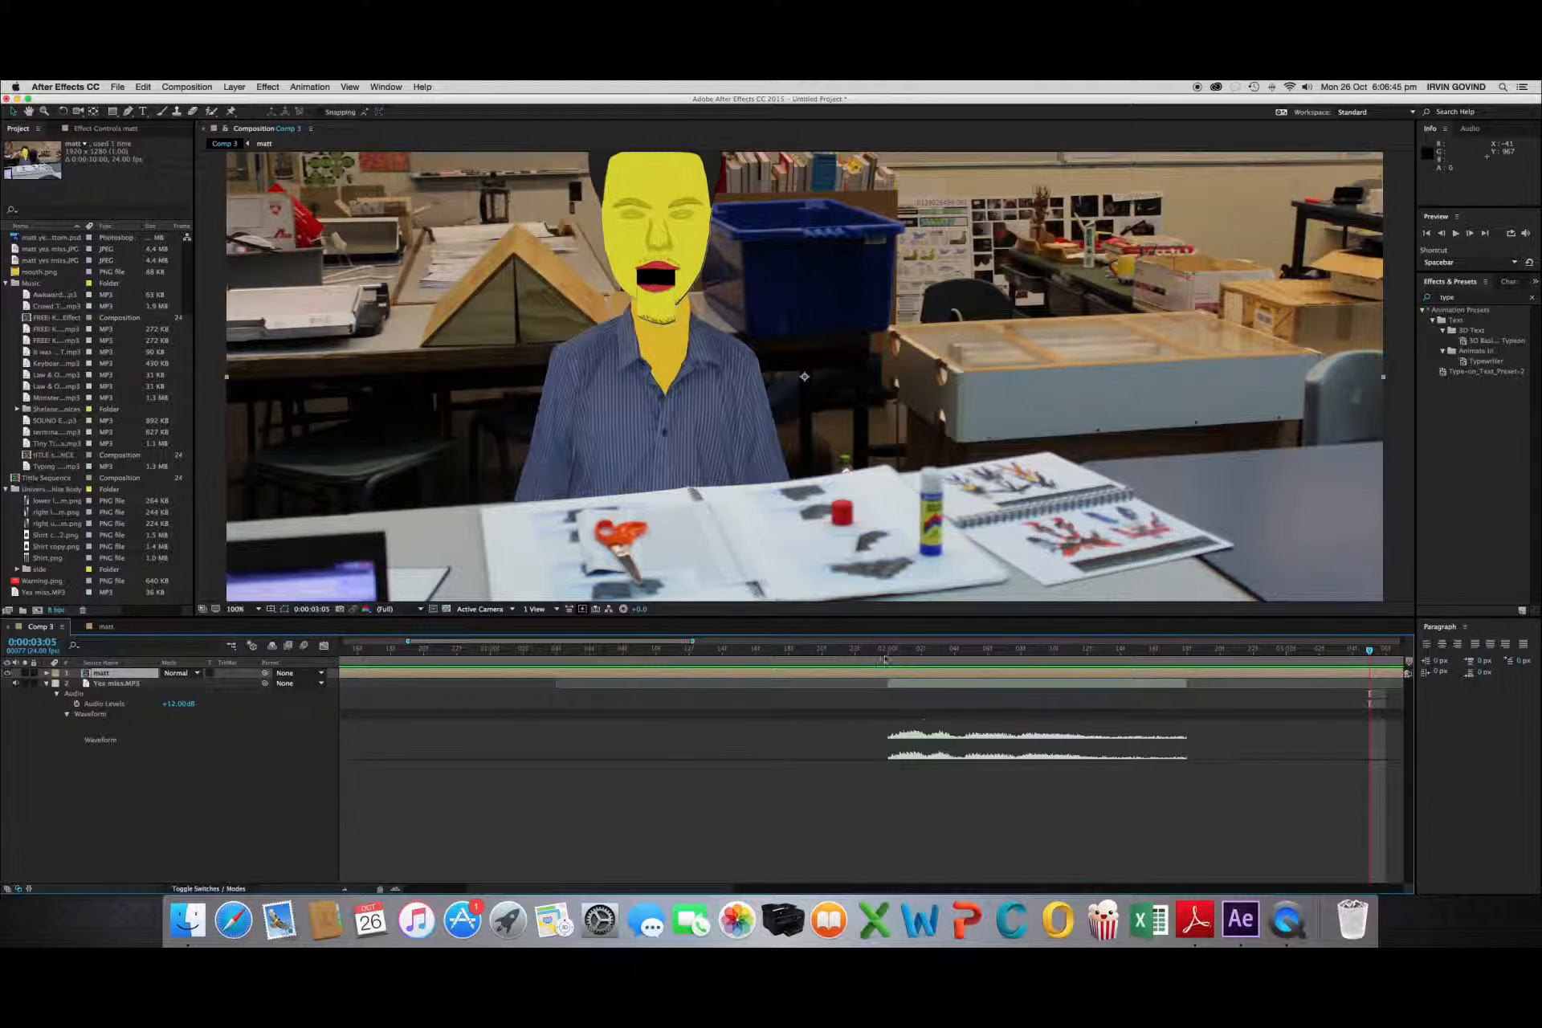
Set the time to 0:00:02:04 from the waveform and raise the mouth in matt to about Position 713, 494 to close it
{"action": "left_click_drag", "start_coordinate": [884, 658], "coordinate": [957, 650]}
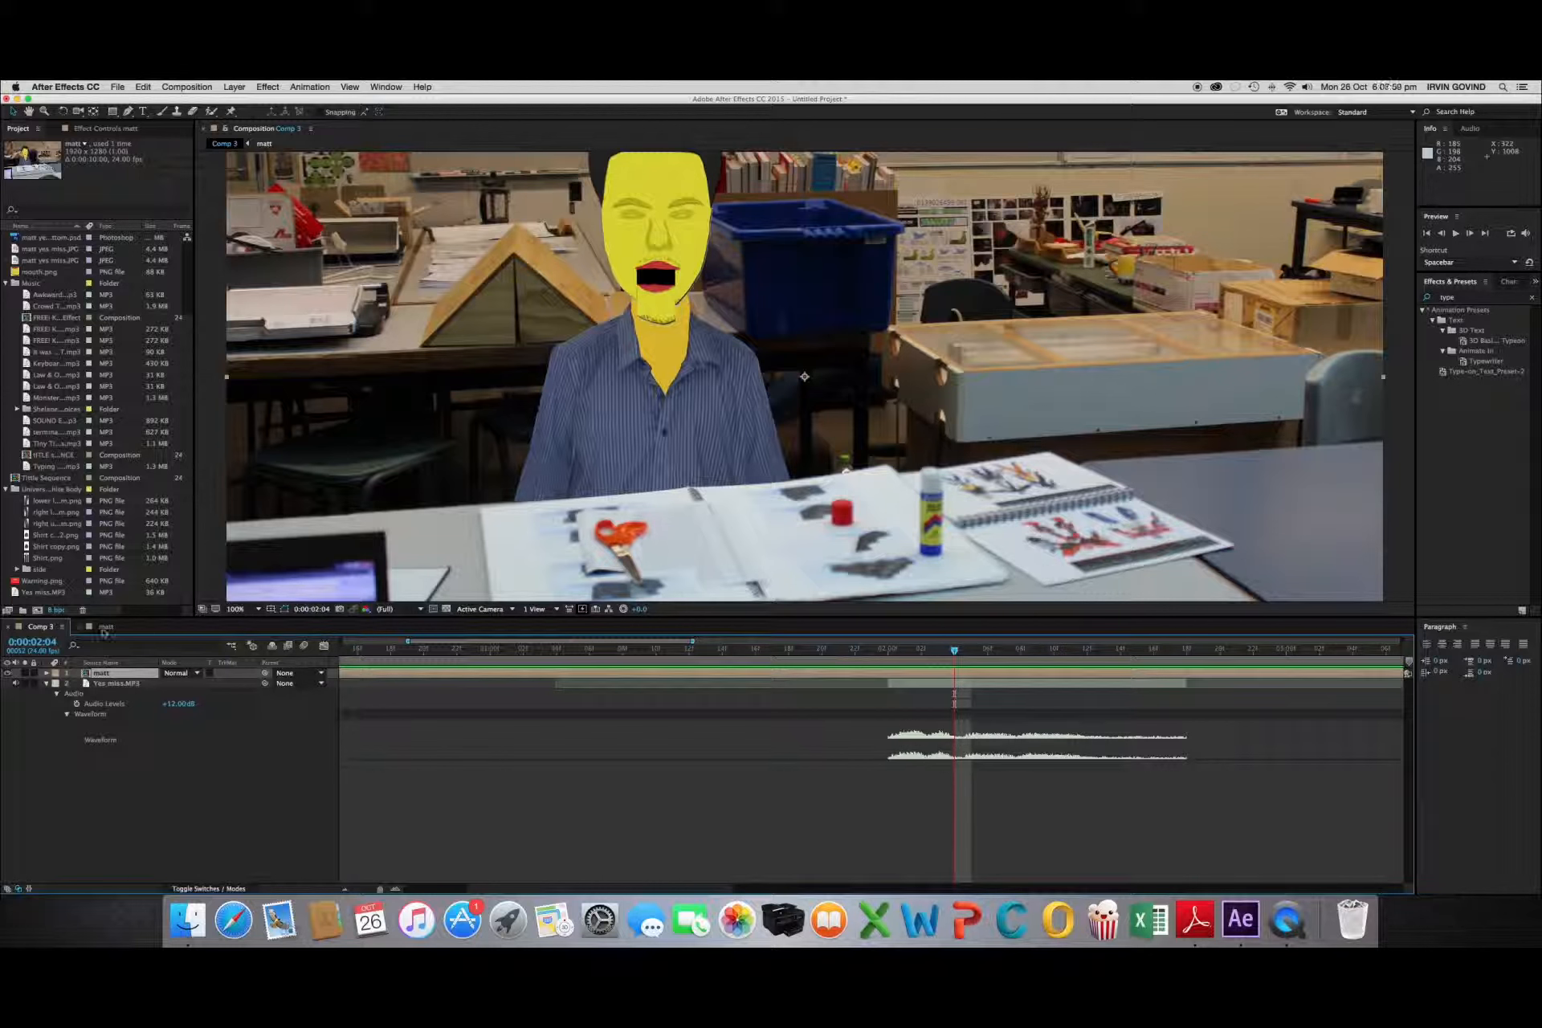
{"action": "left_click", "coordinate": [121, 630]}
{"action": "left_click_drag", "start_coordinate": [666, 306], "coordinate": [667, 291]}
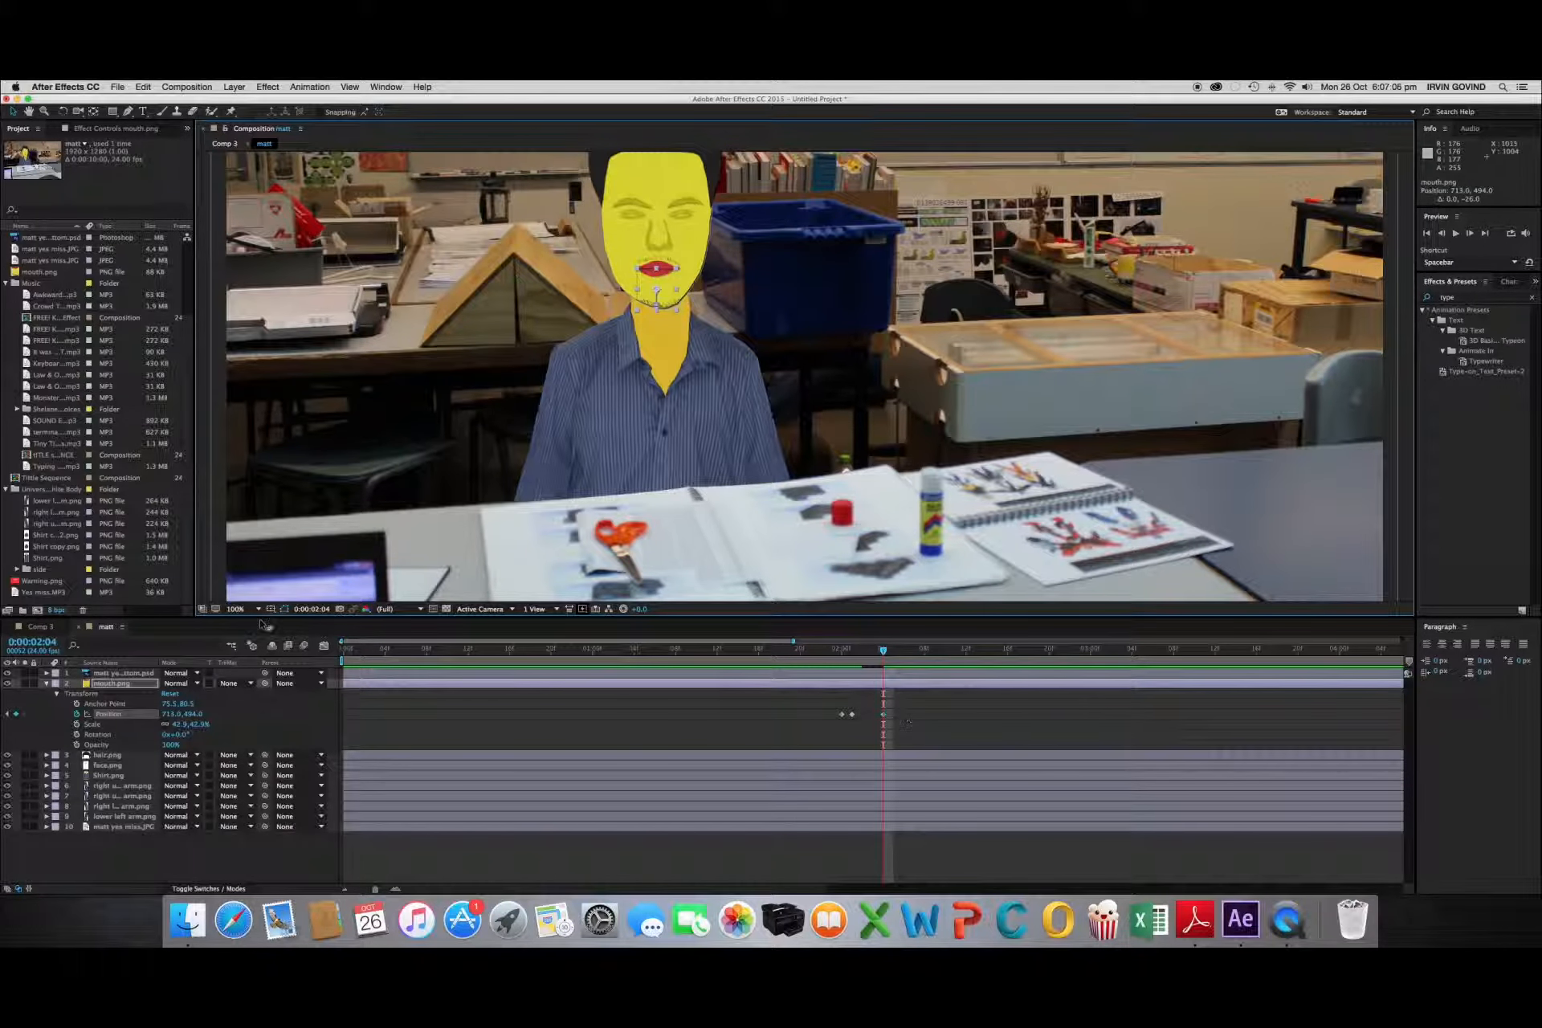
Copy the mouth's closed Position keyframe at 0:00:02:04 and paste it at 0:00:02:05 in matt
{"action": "left_click", "coordinate": [40, 627]}
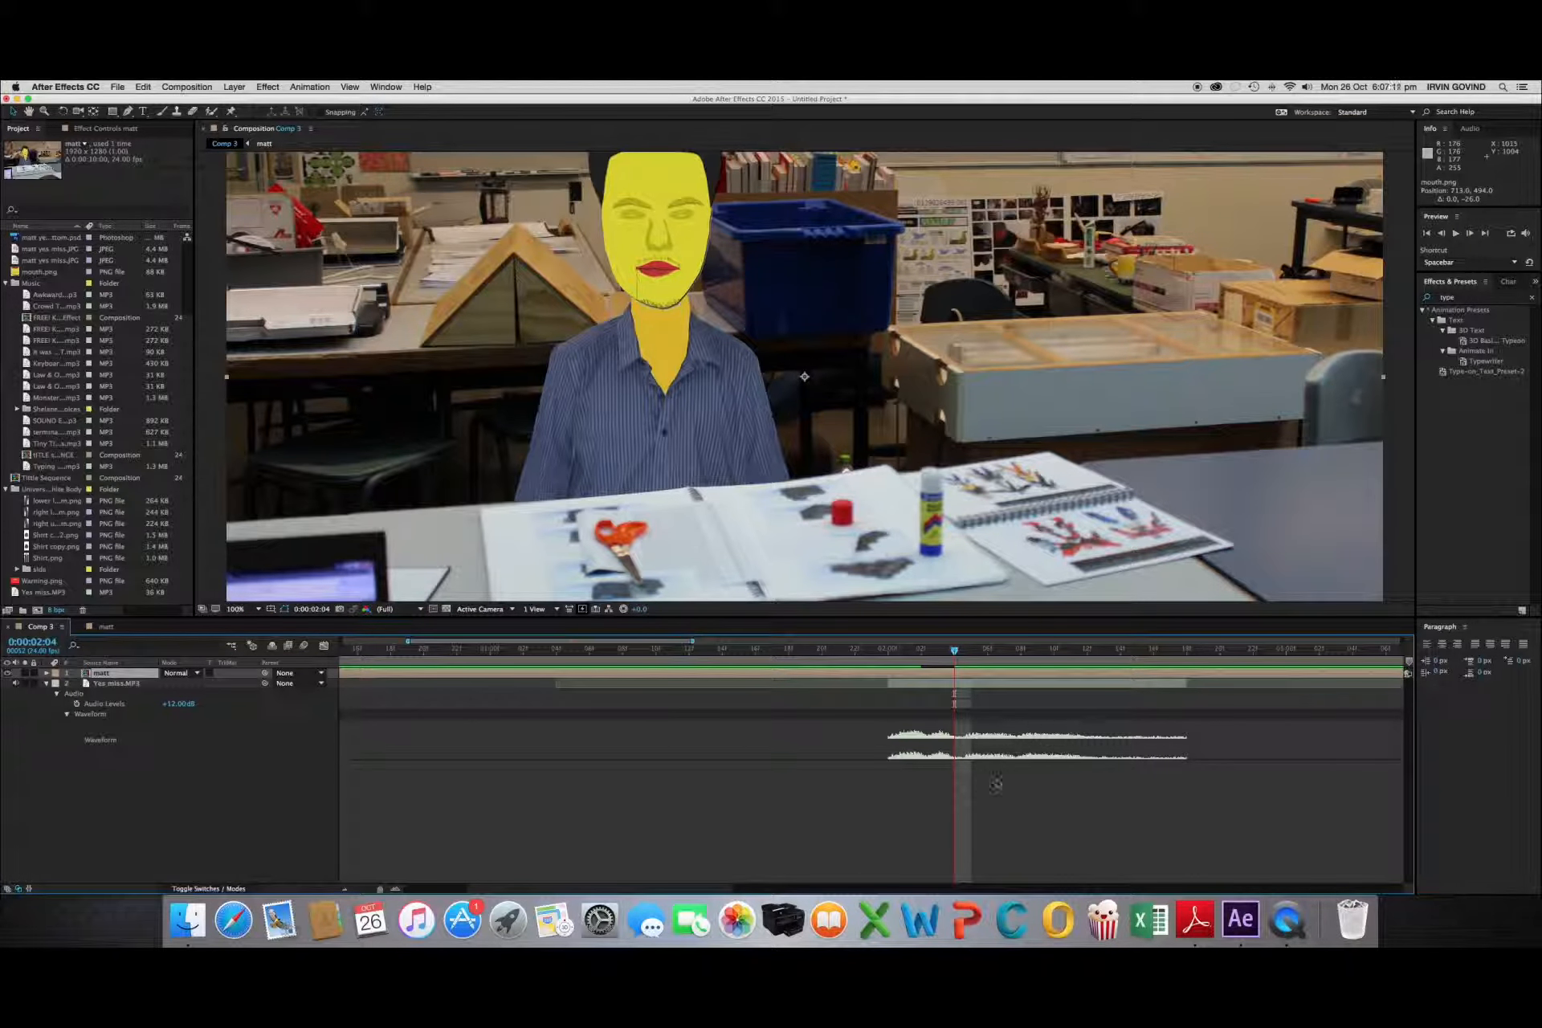
{"action": "left_click_drag", "start_coordinate": [956, 649], "coordinate": [962, 652]}
{"action": "left_click_drag", "start_coordinate": [957, 655], "coordinate": [969, 658]}
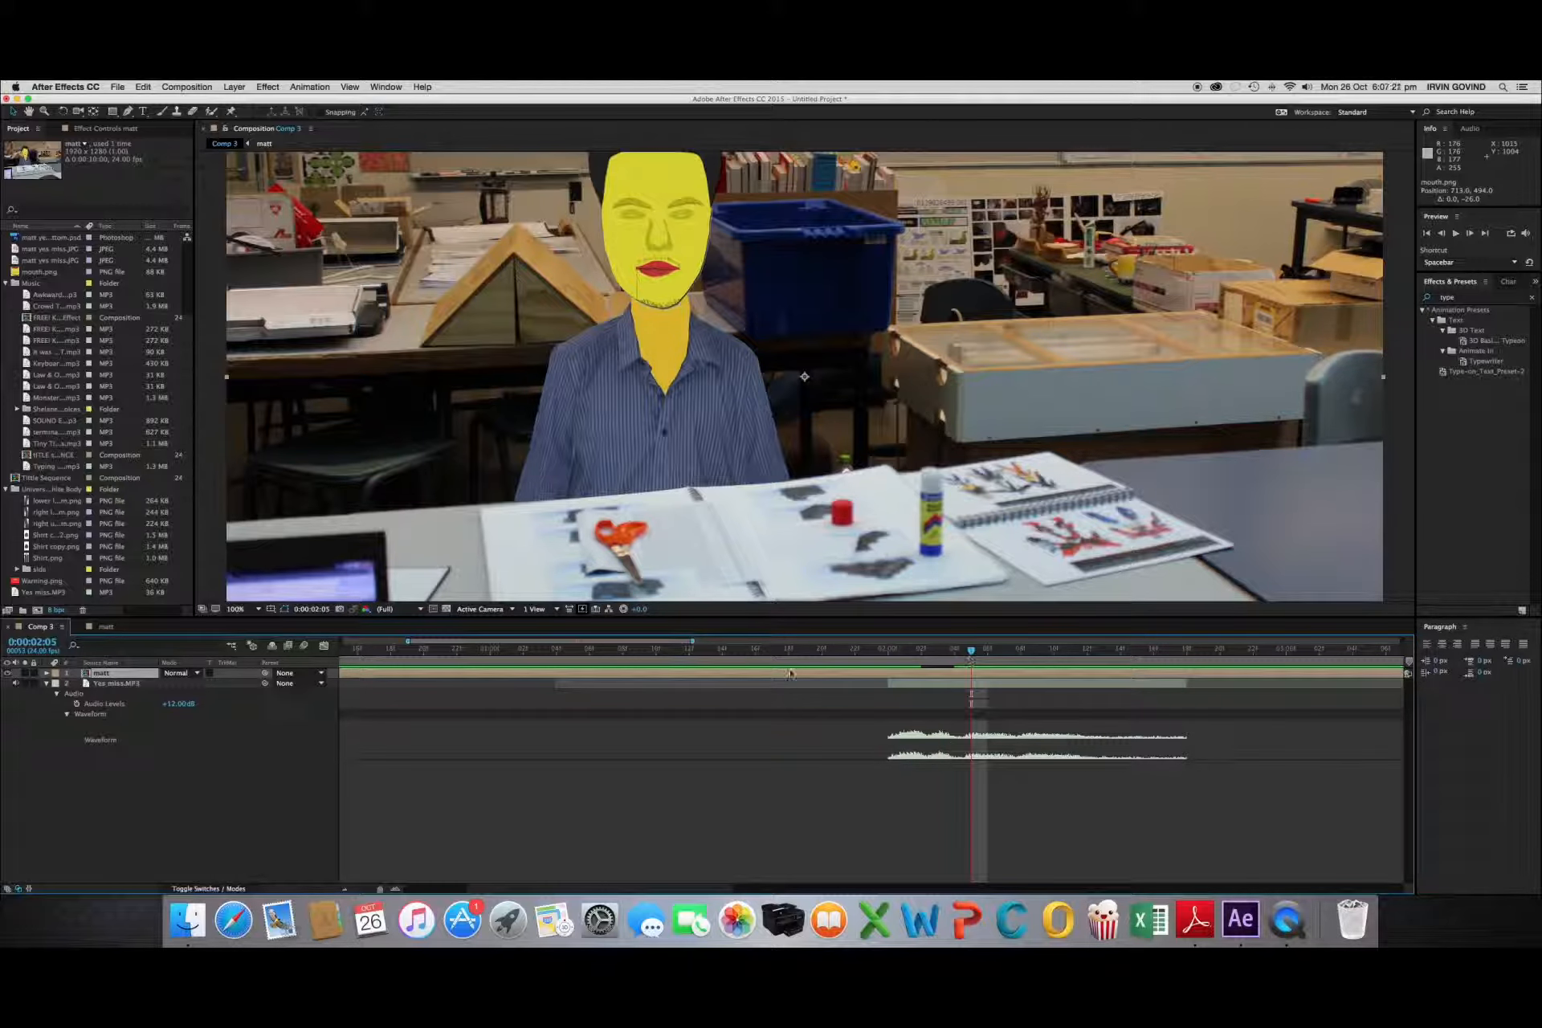
{"action": "left_click", "coordinate": [106, 626]}
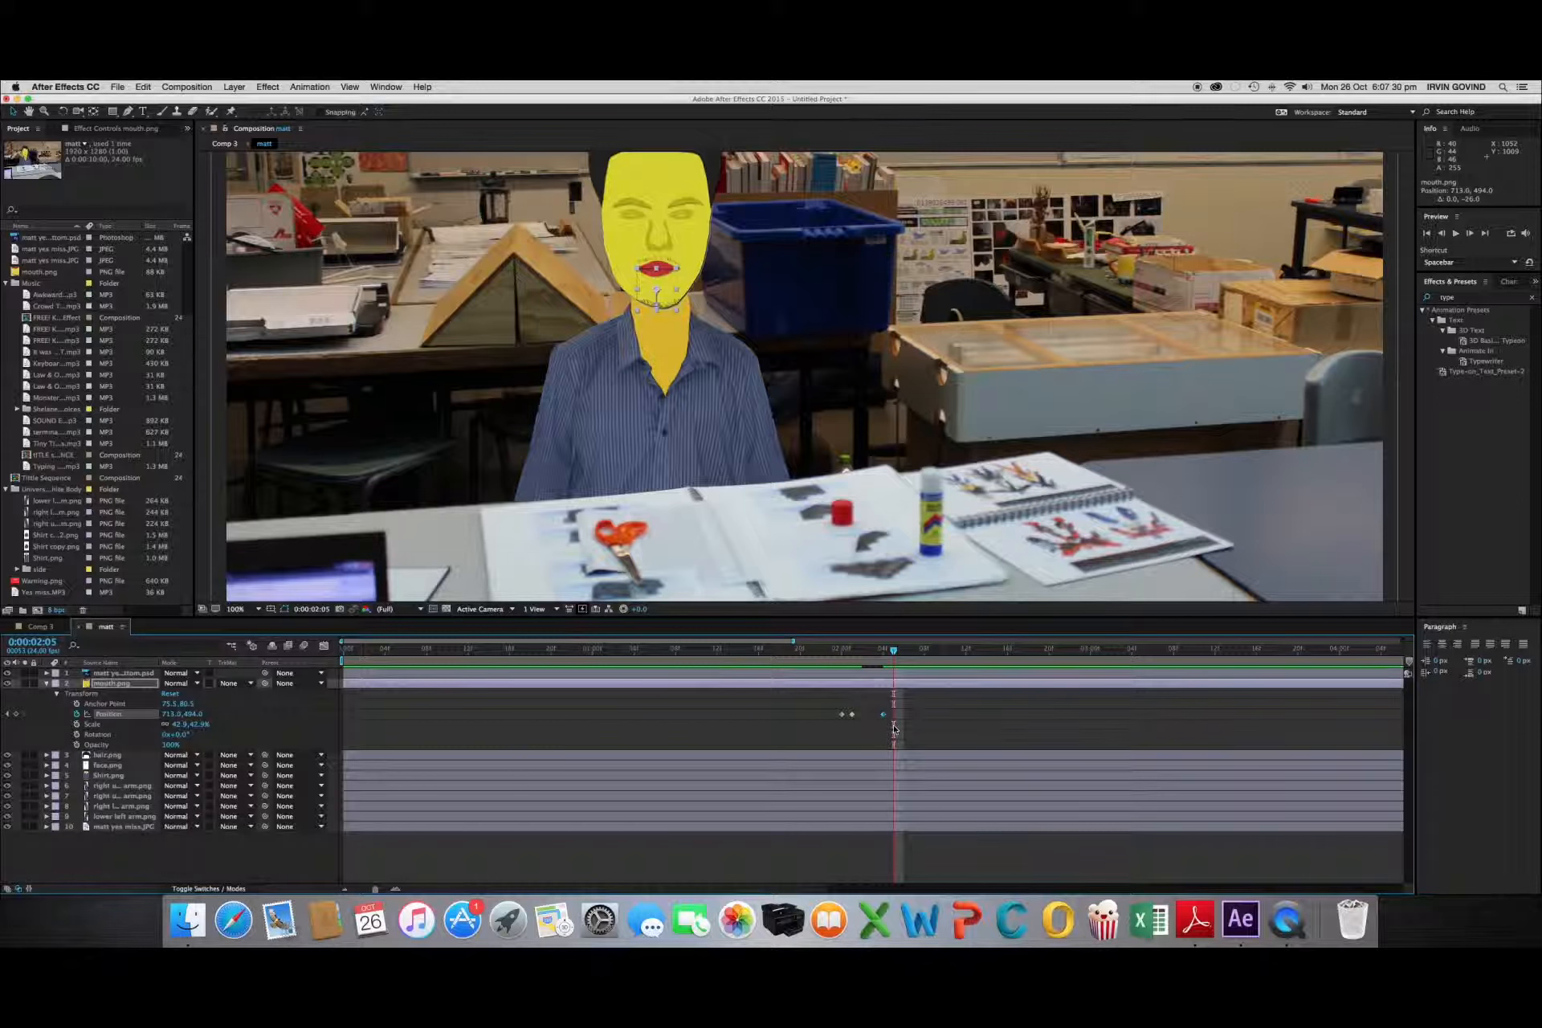
{"action": "key", "text": "super+c"}
{"action": "mouse_move", "coordinate": [890, 656]}
{"action": "left_mouse_down"}
{"action": "mouse_move", "coordinate": [847, 657]}
{"action": "mouse_move", "coordinate": [899, 656]}
{"action": "left_mouse_up"}
At 0:00:02:06 in matt, lower the mouth to about Position 712, 528 to open it for the second sound
{"action": "left_click", "coordinate": [39, 627]}
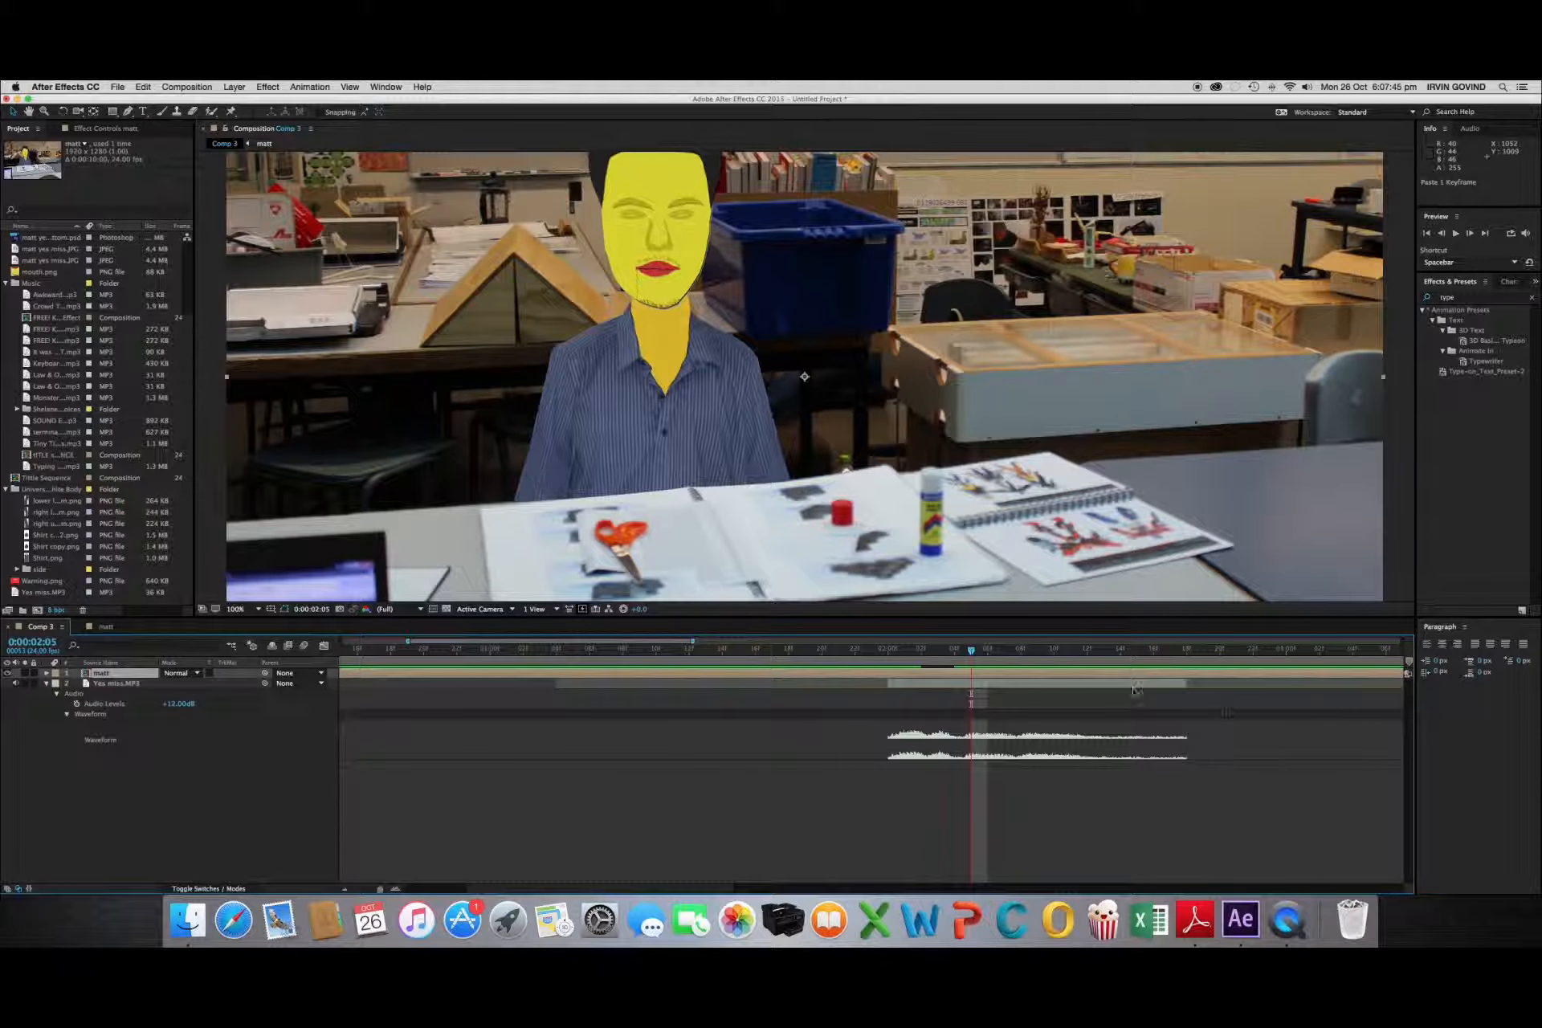
{"action": "mouse_move", "coordinate": [971, 652]}
{"action": "left_mouse_down"}
{"action": "mouse_move", "coordinate": [1022, 660]}
{"action": "mouse_move", "coordinate": [989, 658]}
{"action": "left_mouse_up"}
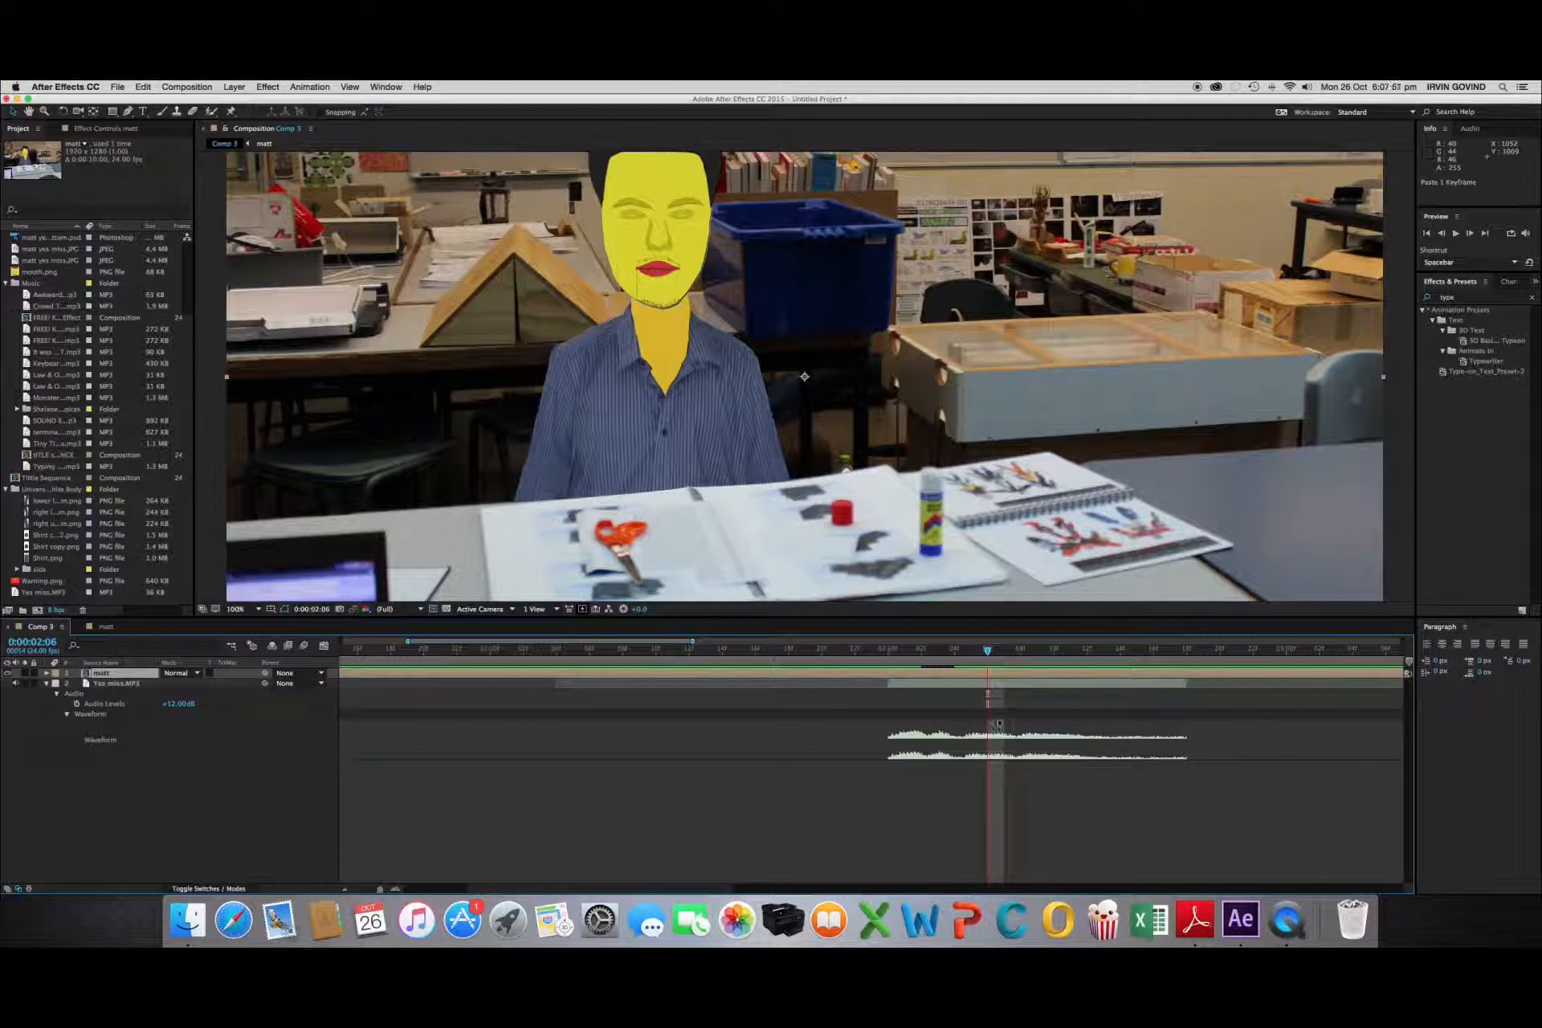
{"action": "left_click", "coordinate": [115, 625]}
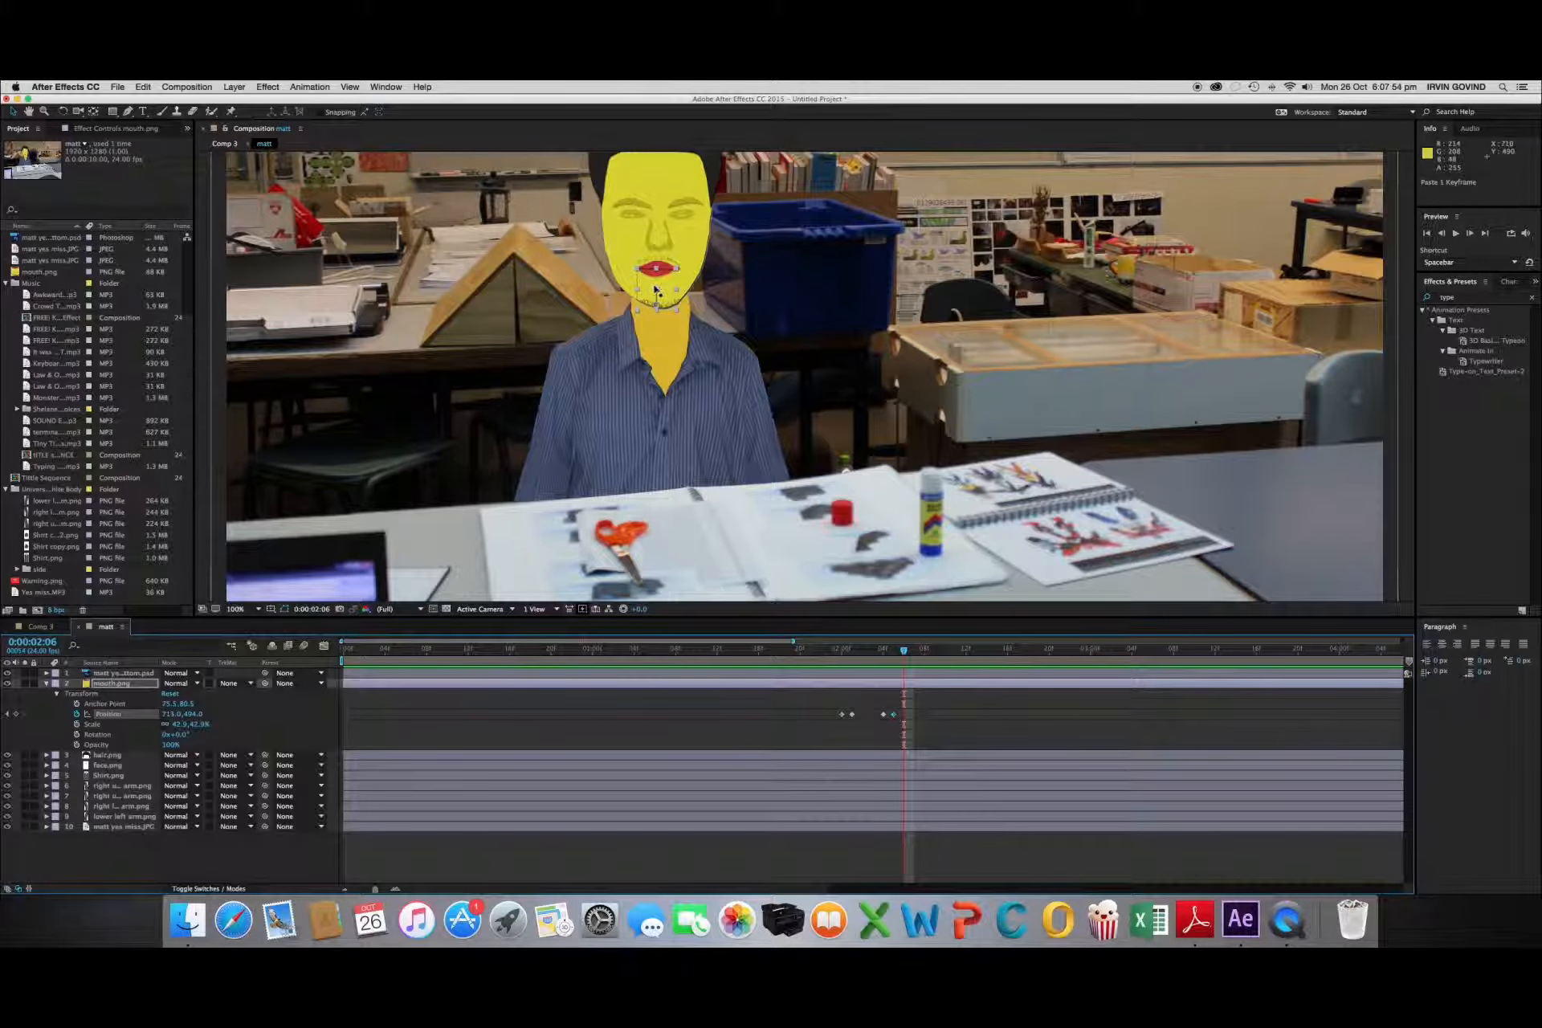
{"action": "left_click_drag", "start_coordinate": [663, 286], "coordinate": [663, 306]}
At 0:00:02:13 in matt, raise the mouth to about Position 713, 495 to close it, and collapse the mouth layer's properties
{"action": "left_click", "coordinate": [36, 627]}
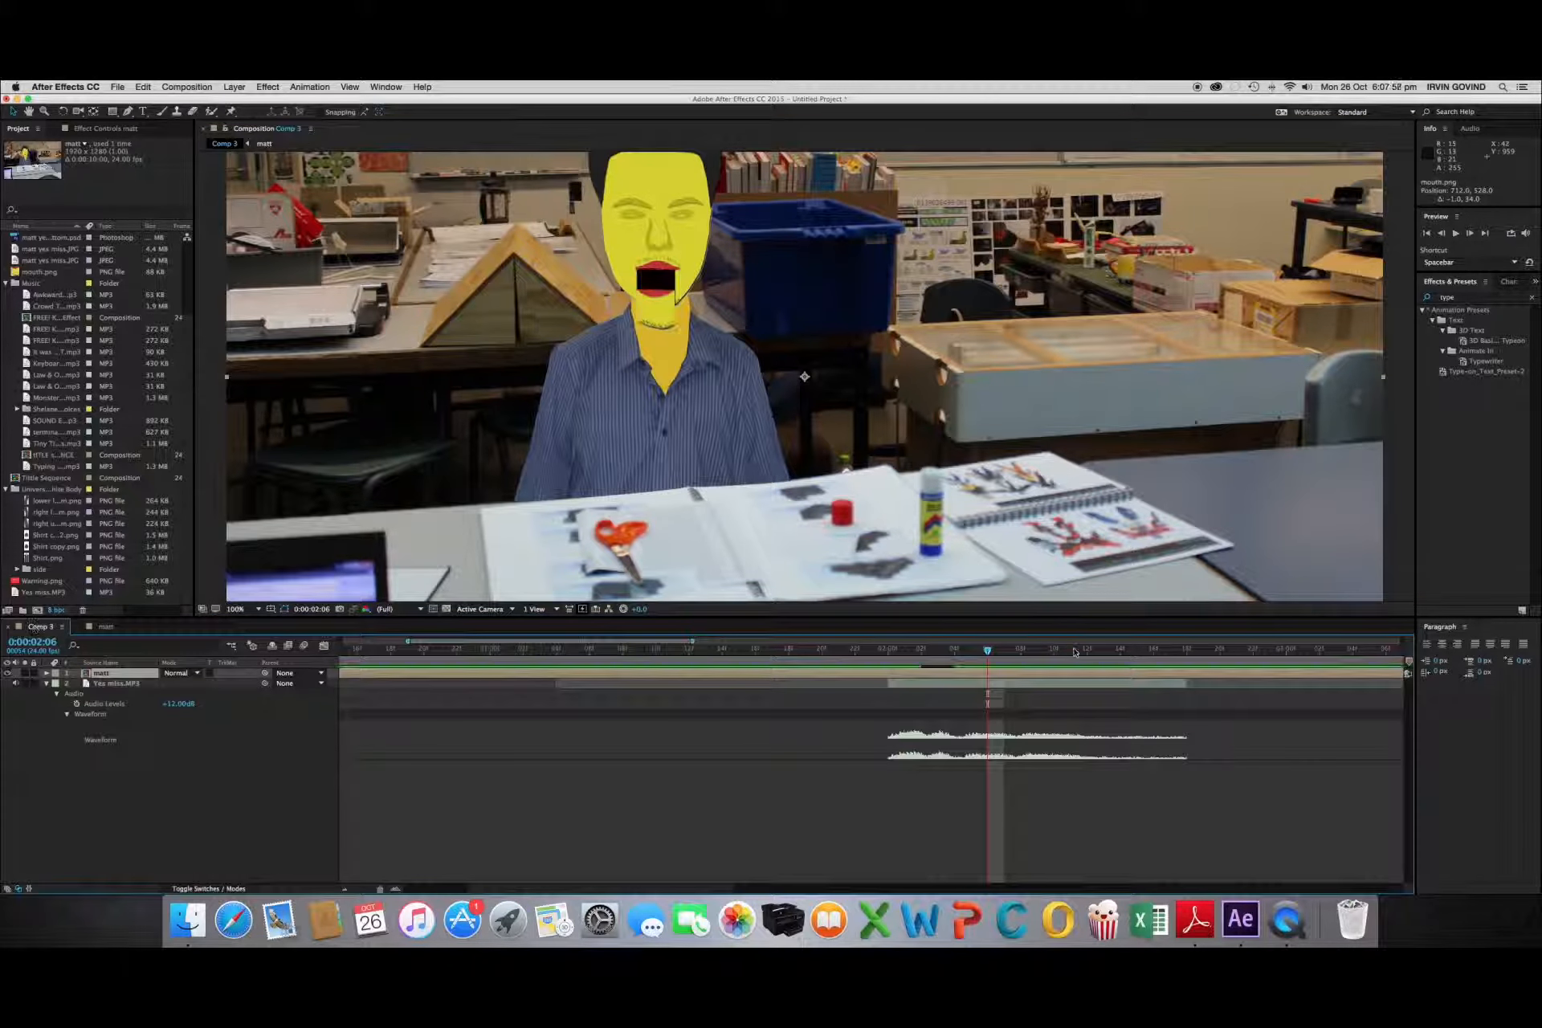
{"action": "key", "text": "space"}
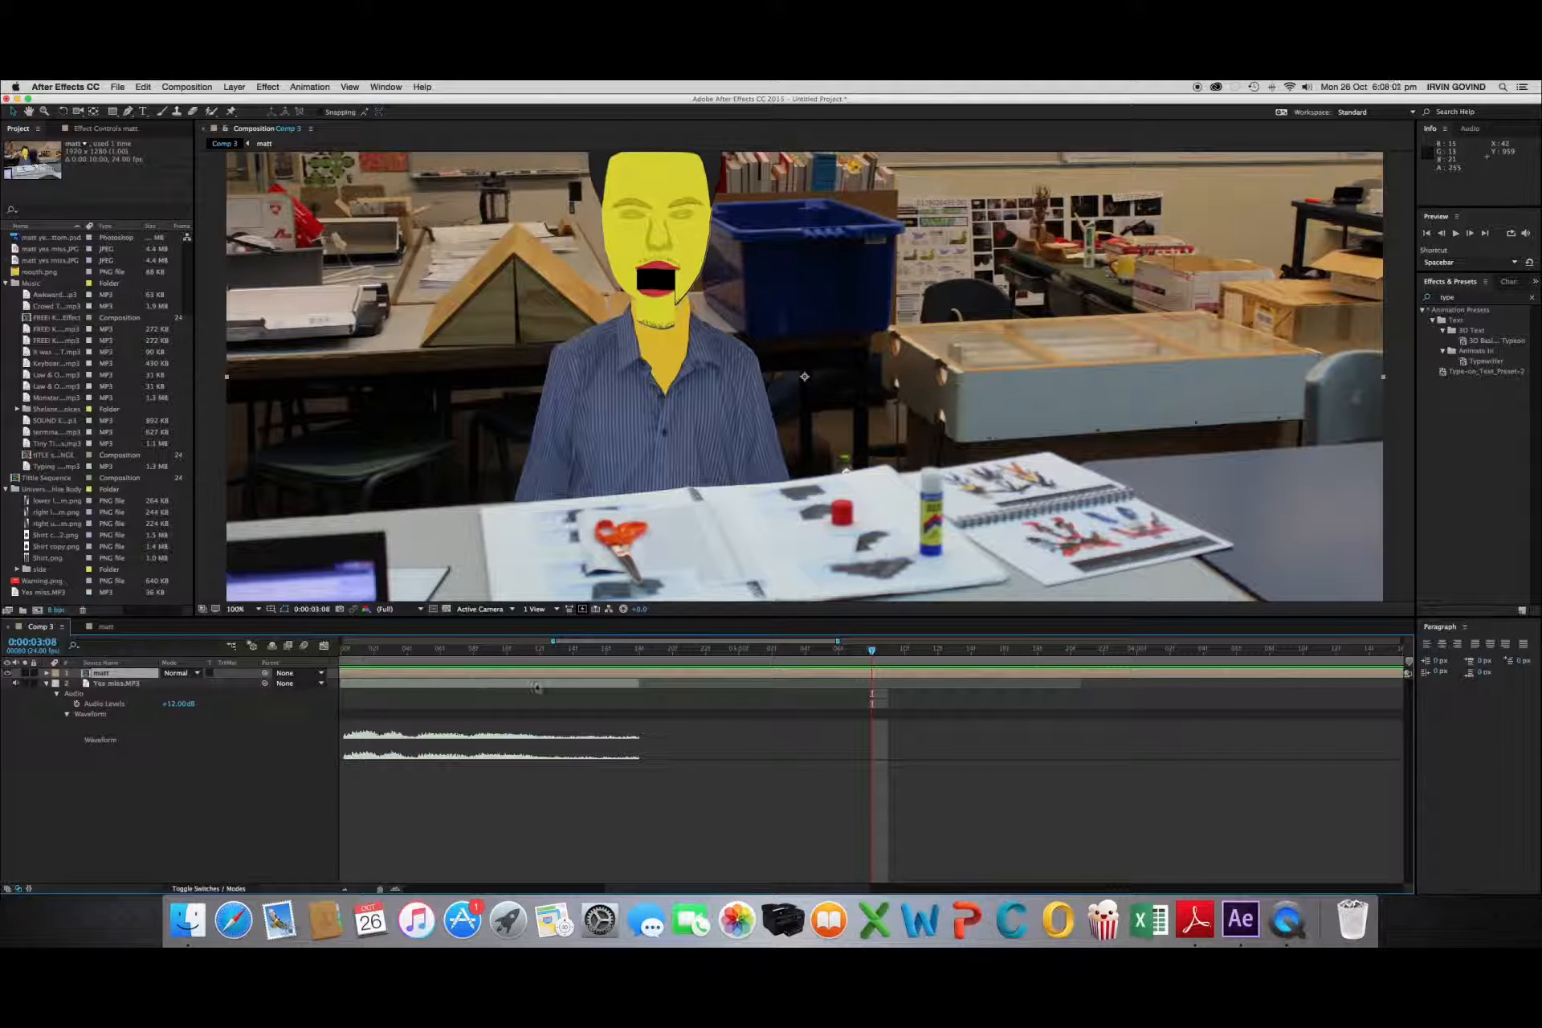
{"action": "left_click_drag", "start_coordinate": [535, 687], "coordinate": [560, 658]}
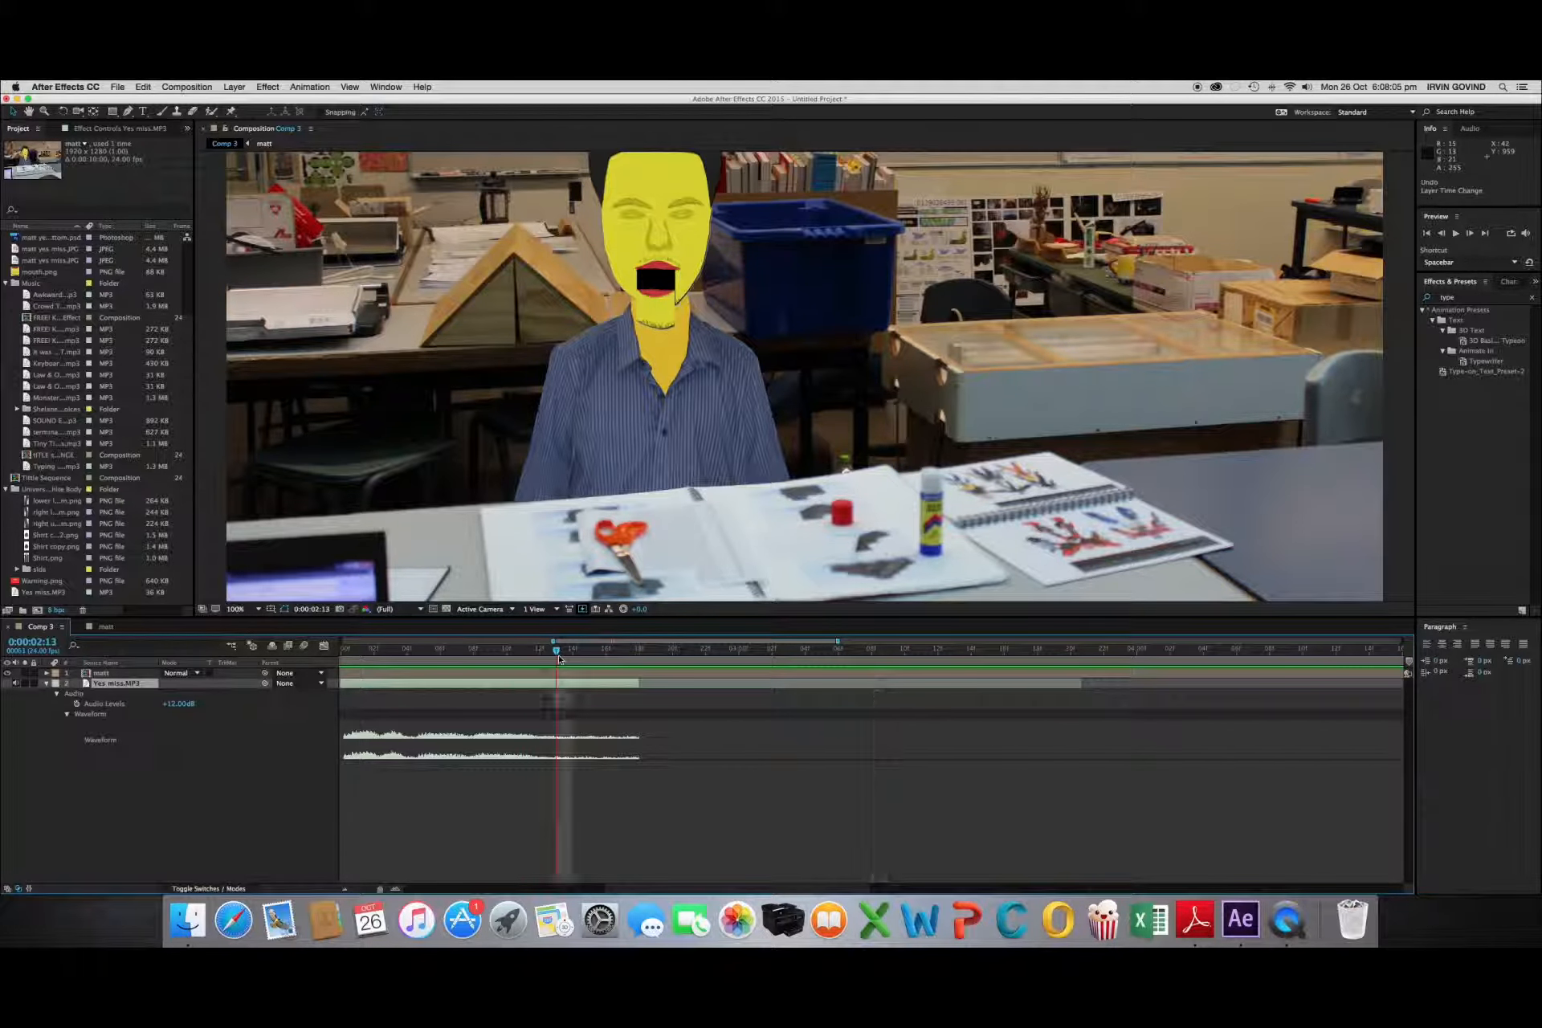
{"action": "left_click", "coordinate": [106, 626]}
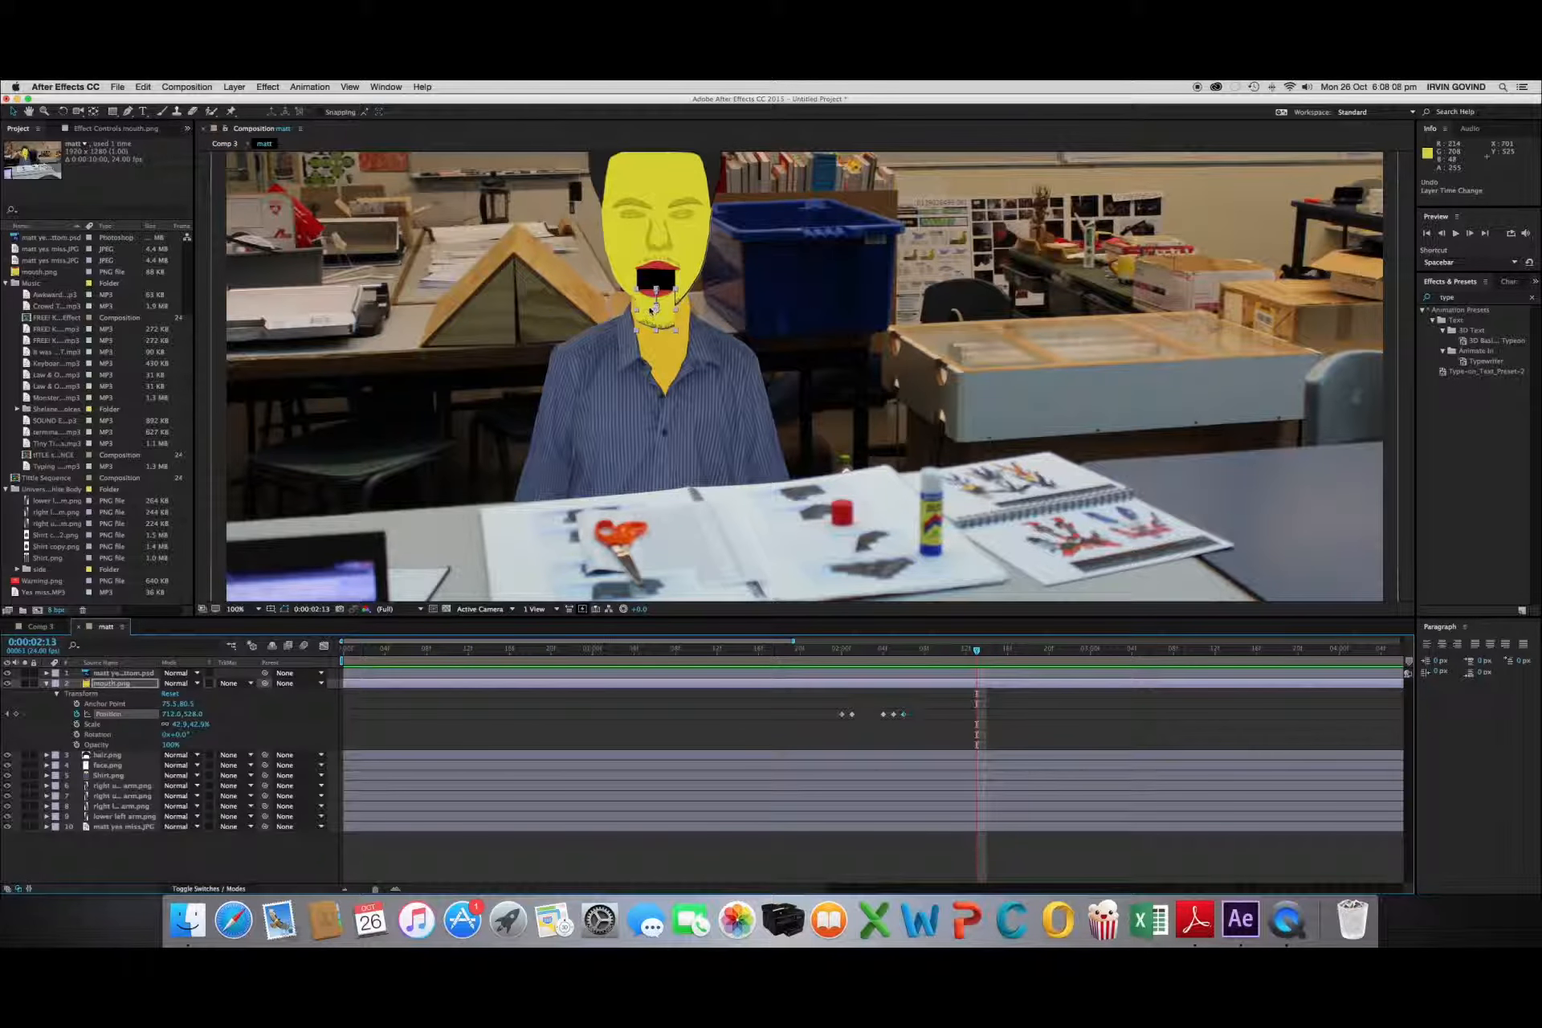
{"action": "left_click_drag", "start_coordinate": [665, 301], "coordinate": [664, 278]}
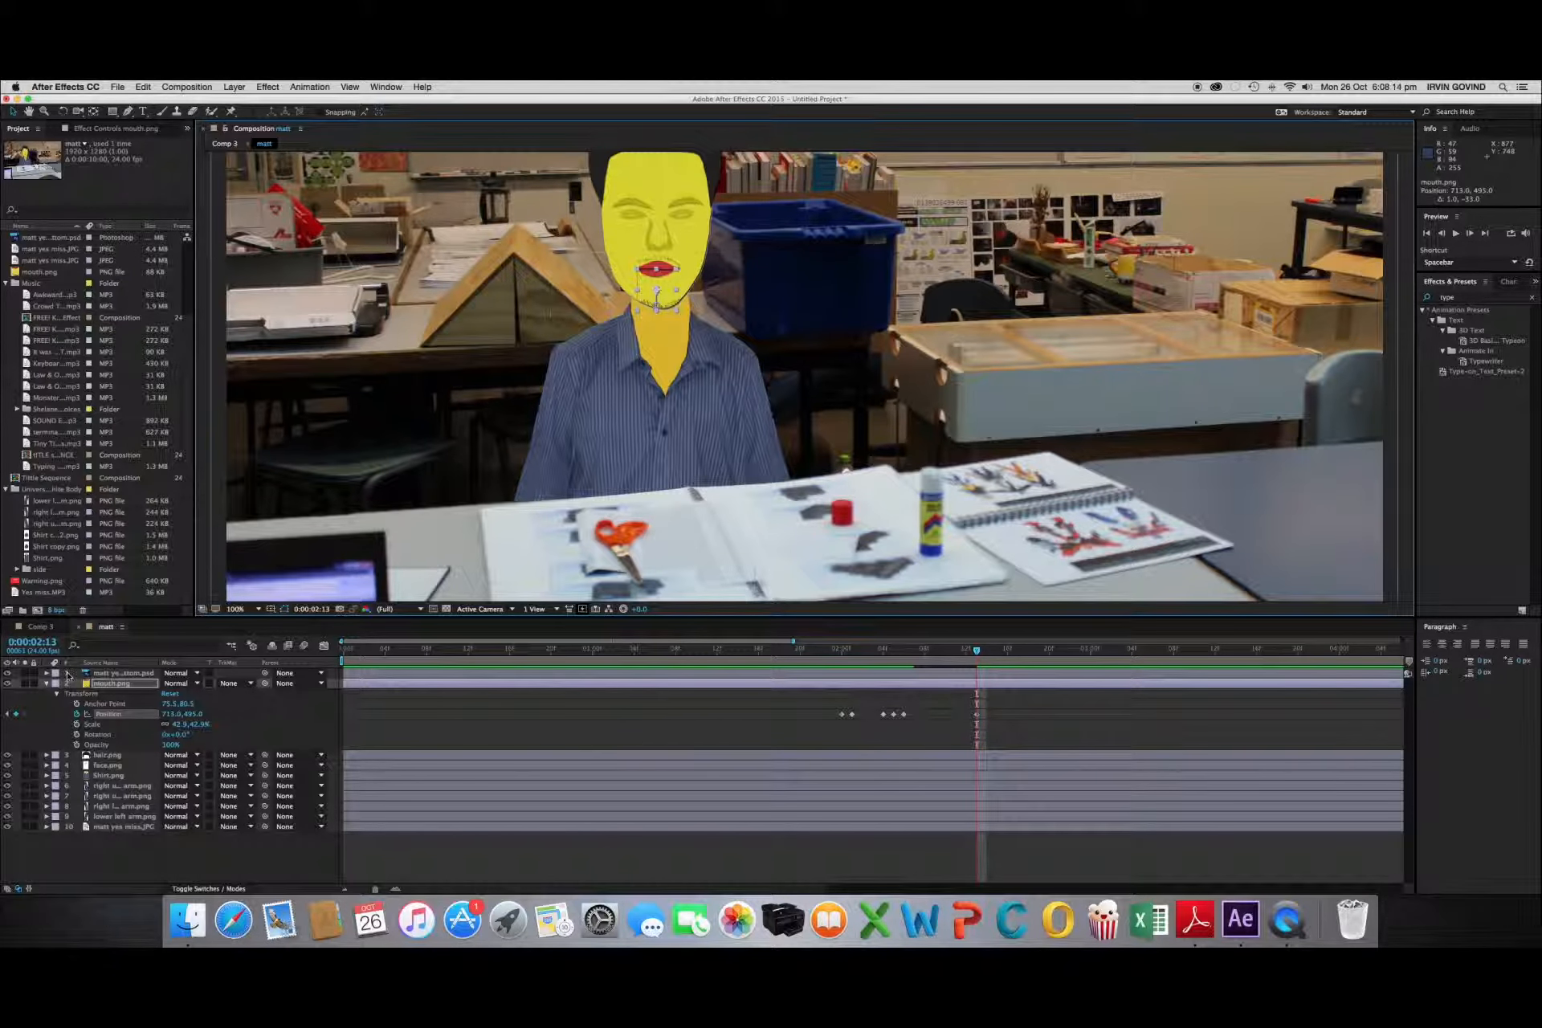
{"action": "left_click", "coordinate": [46, 683]}
Play back Comp 3 from the start to check the finished mouth animation against the sound
{"action": "left_click", "coordinate": [42, 626]}
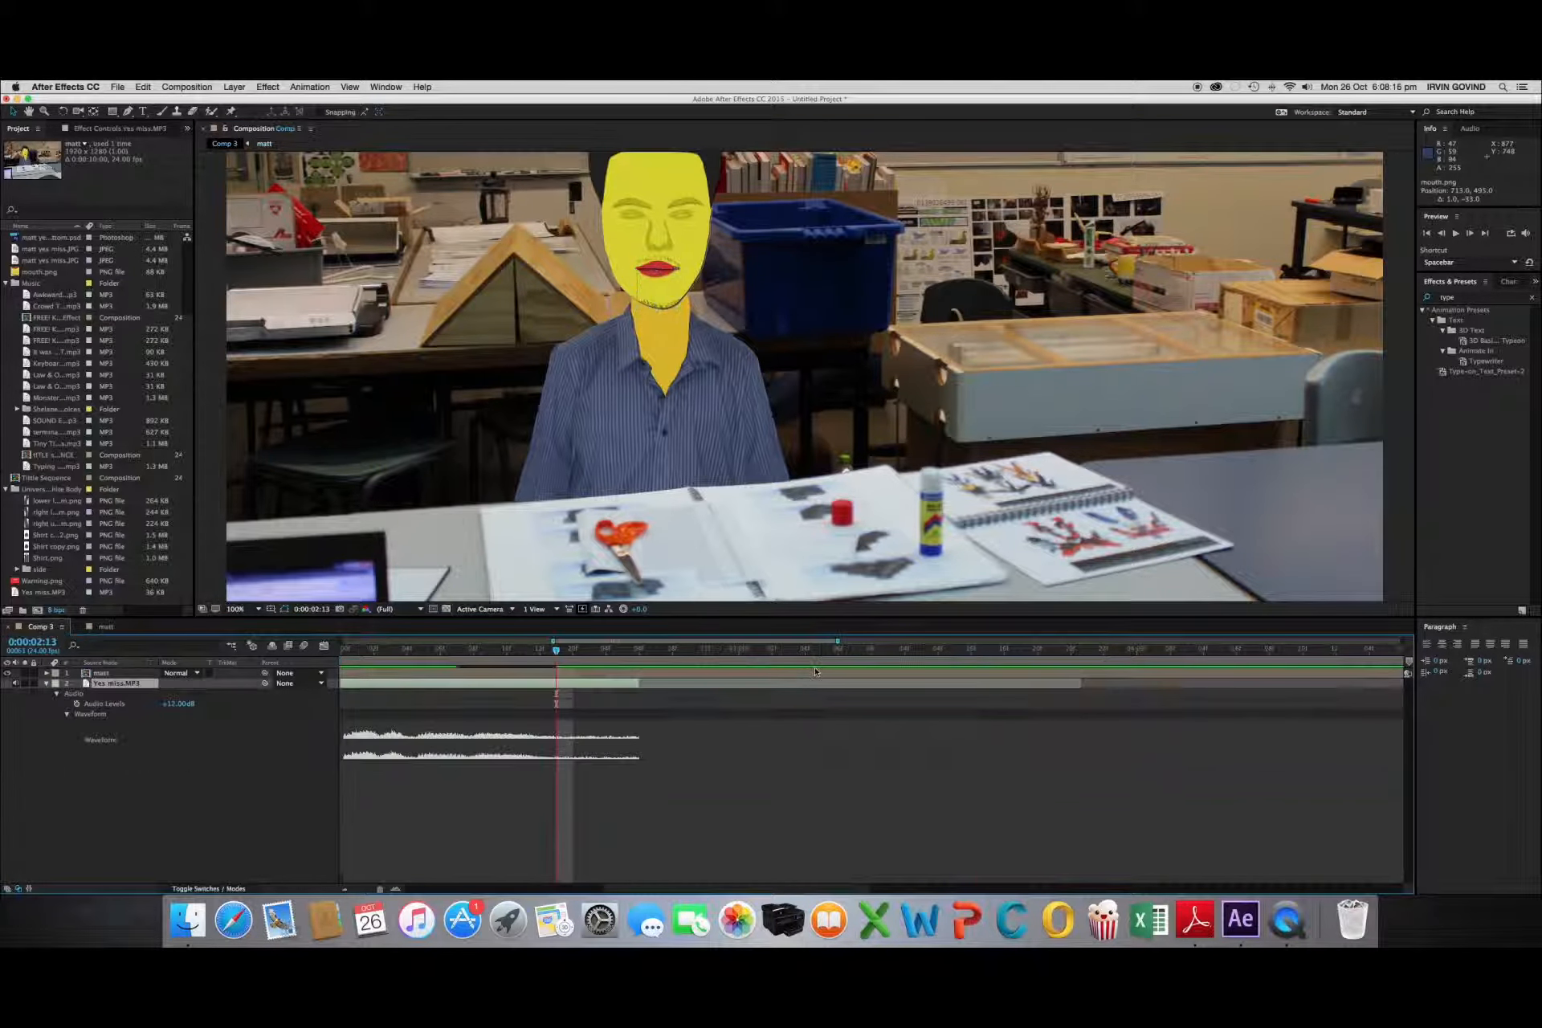
{"action": "left_click_drag", "start_coordinate": [381, 888], "coordinate": [368, 888]}
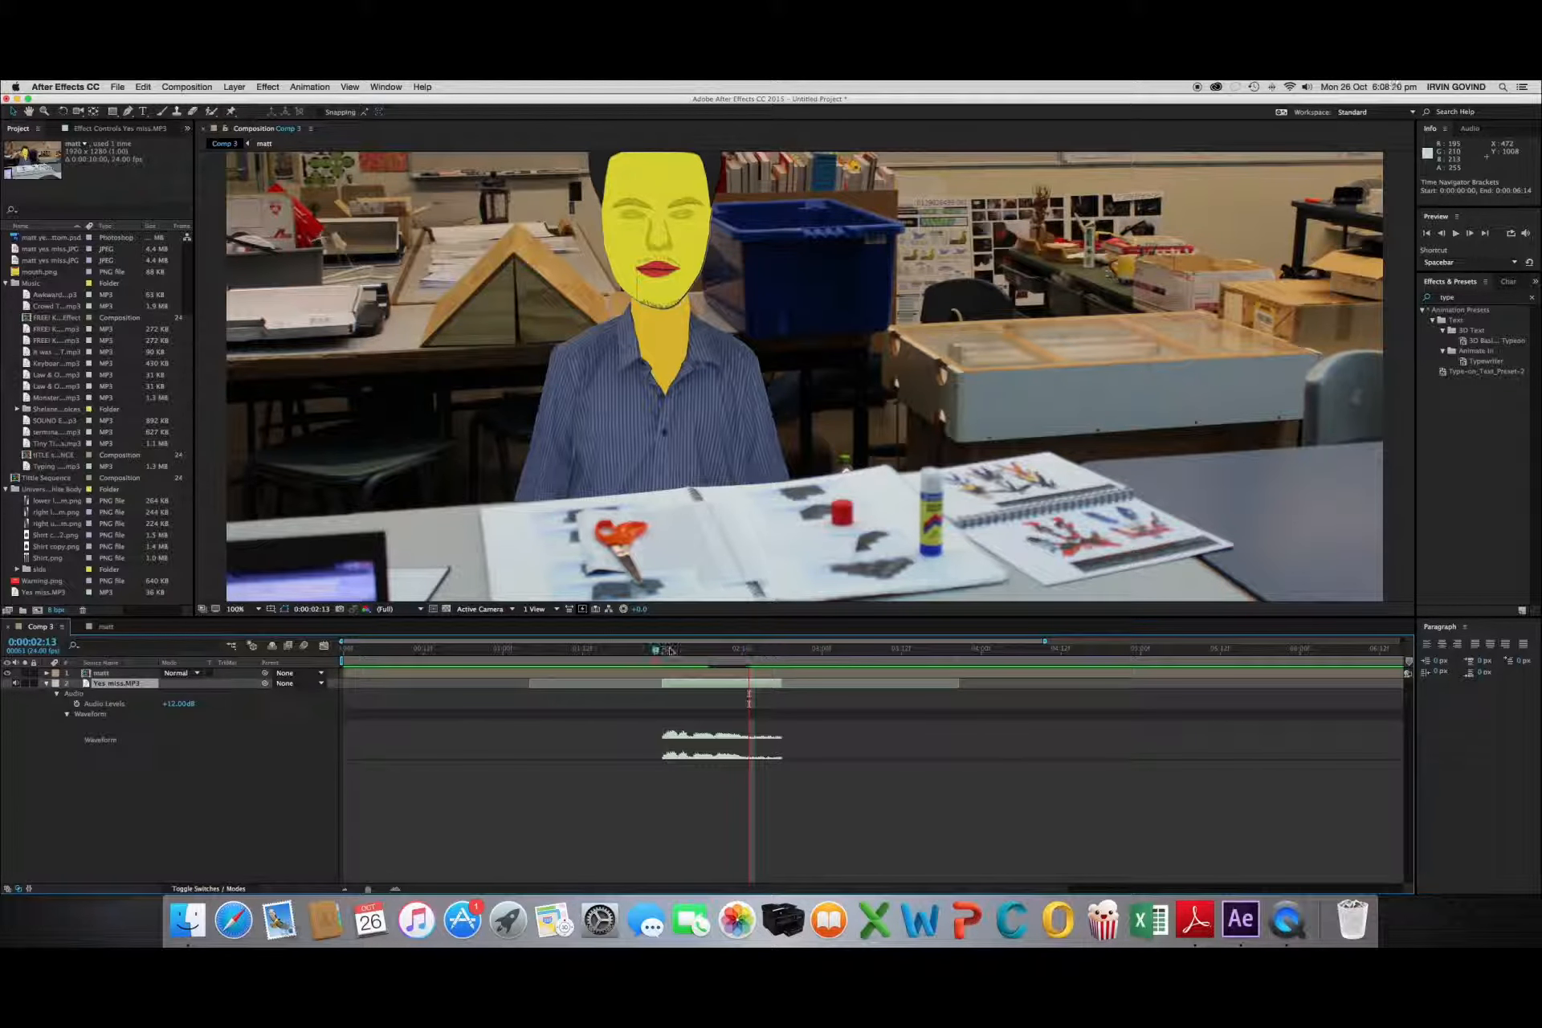
{"action": "left_click", "coordinate": [876, 651]}
{"action": "key", "text": "space"}
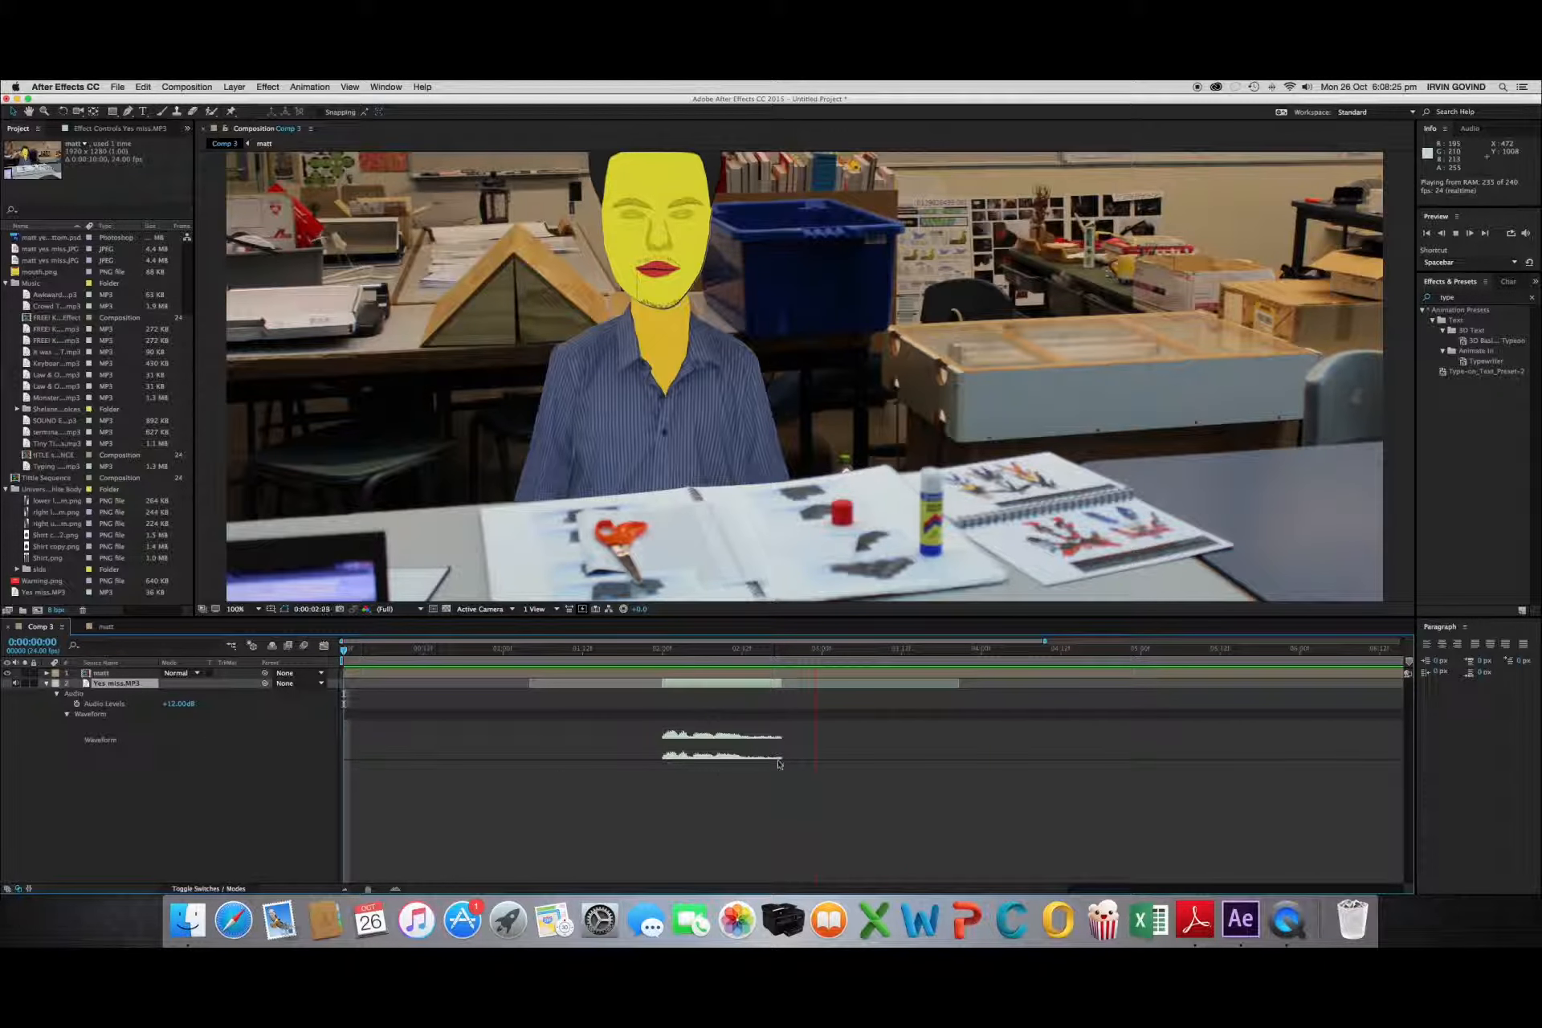
{"action": "key", "text": "space"}
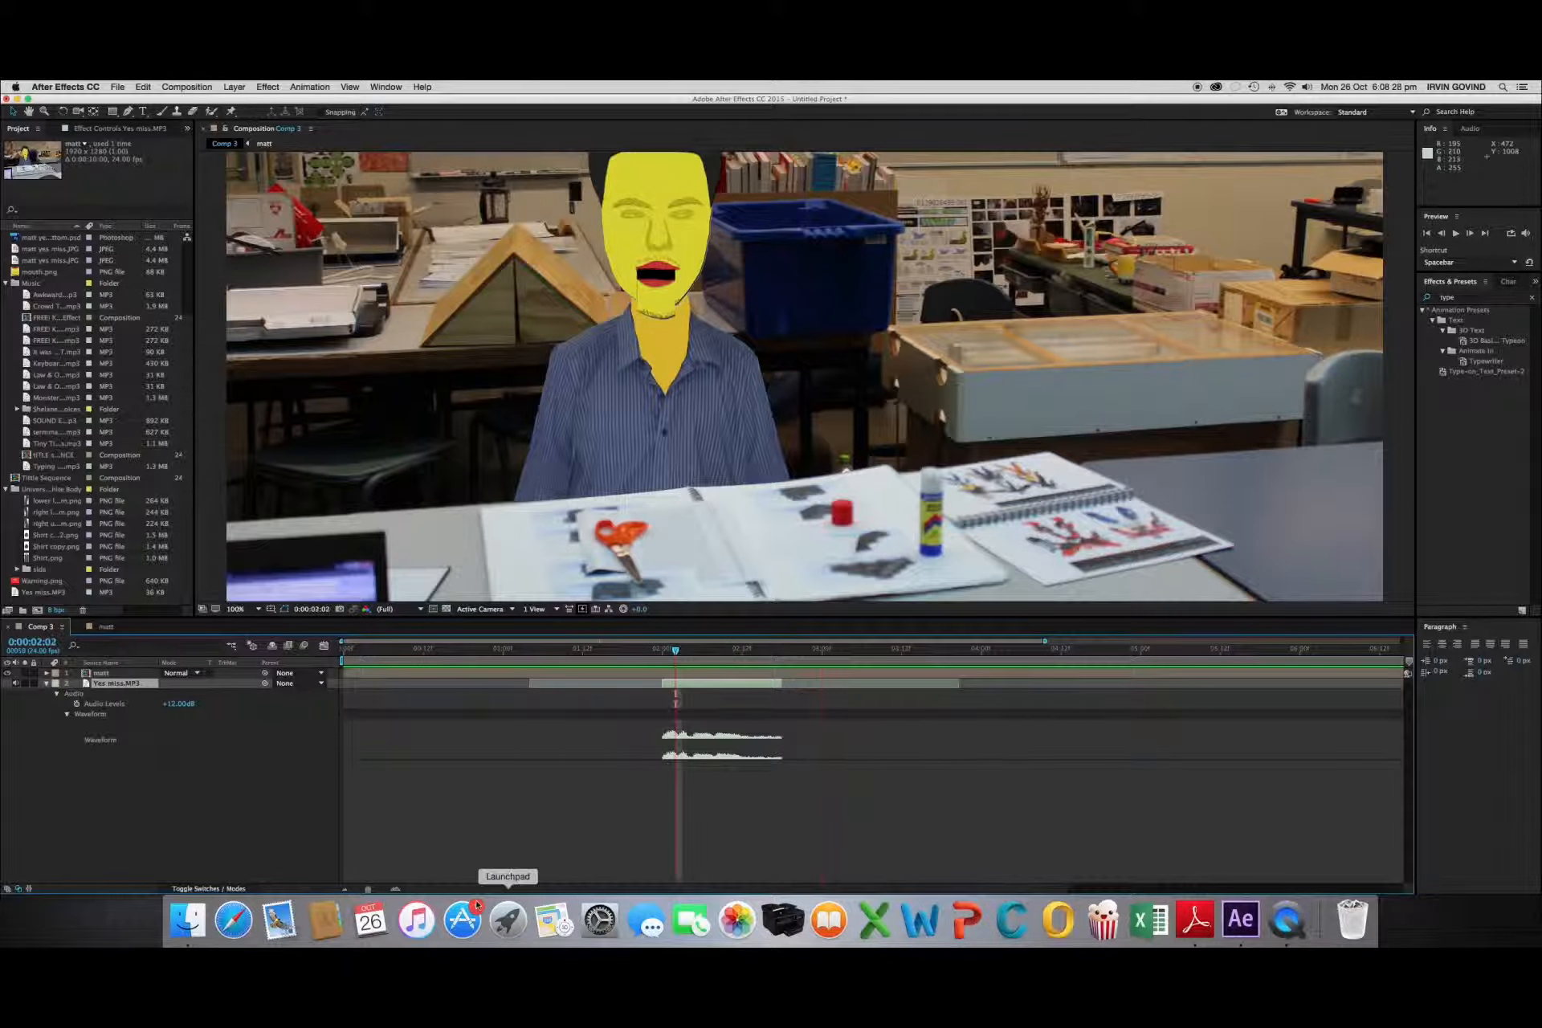
Add Warning.png as the top layer of Comp 3 and set its Scale to 38% so it fits the frame
{"action": "left_click_drag", "start_coordinate": [368, 890], "coordinate": [360, 879]}
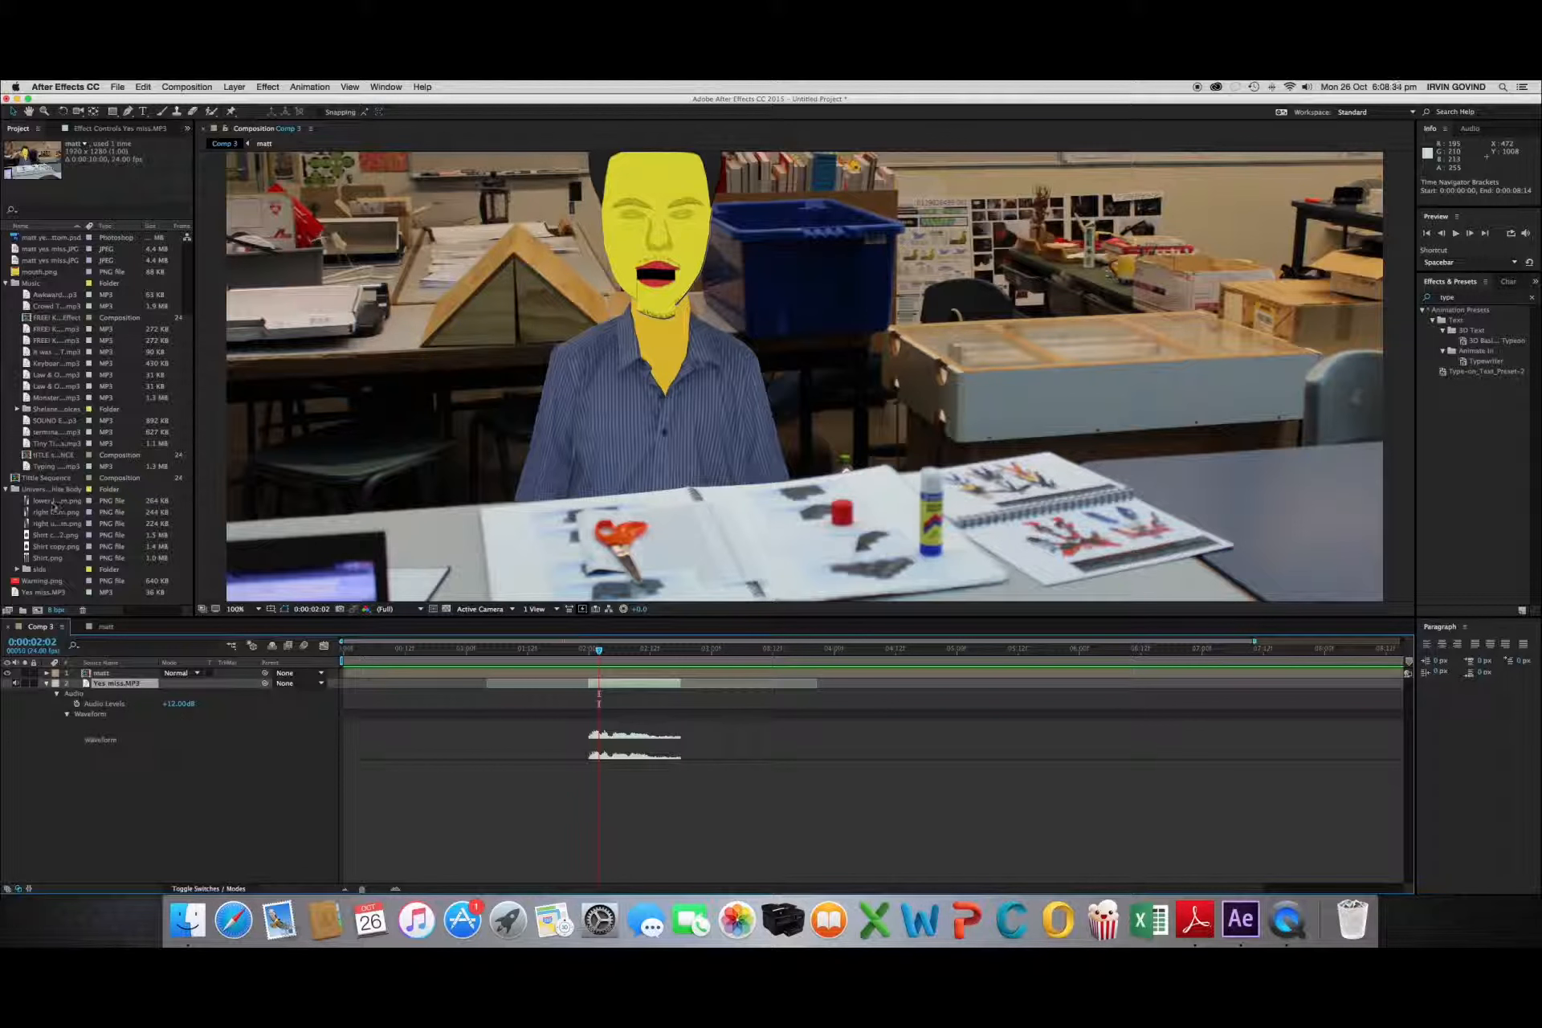
{"action": "left_click_drag", "start_coordinate": [42, 583], "coordinate": [114, 675]}
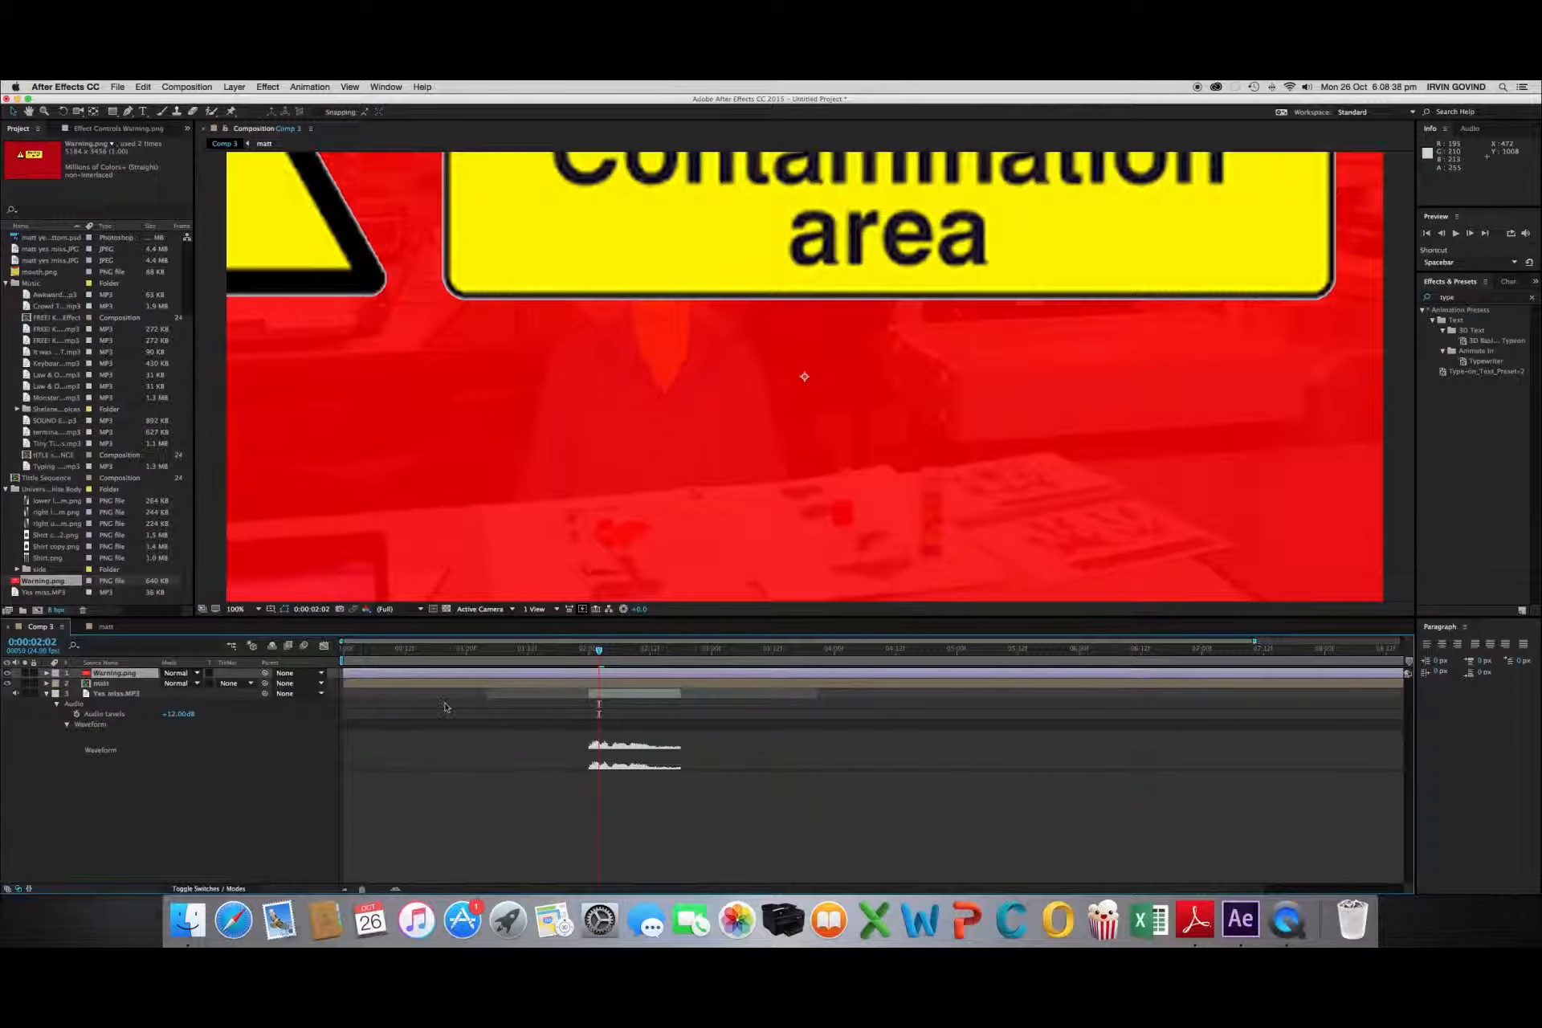
{"action": "left_click", "coordinate": [48, 676]}
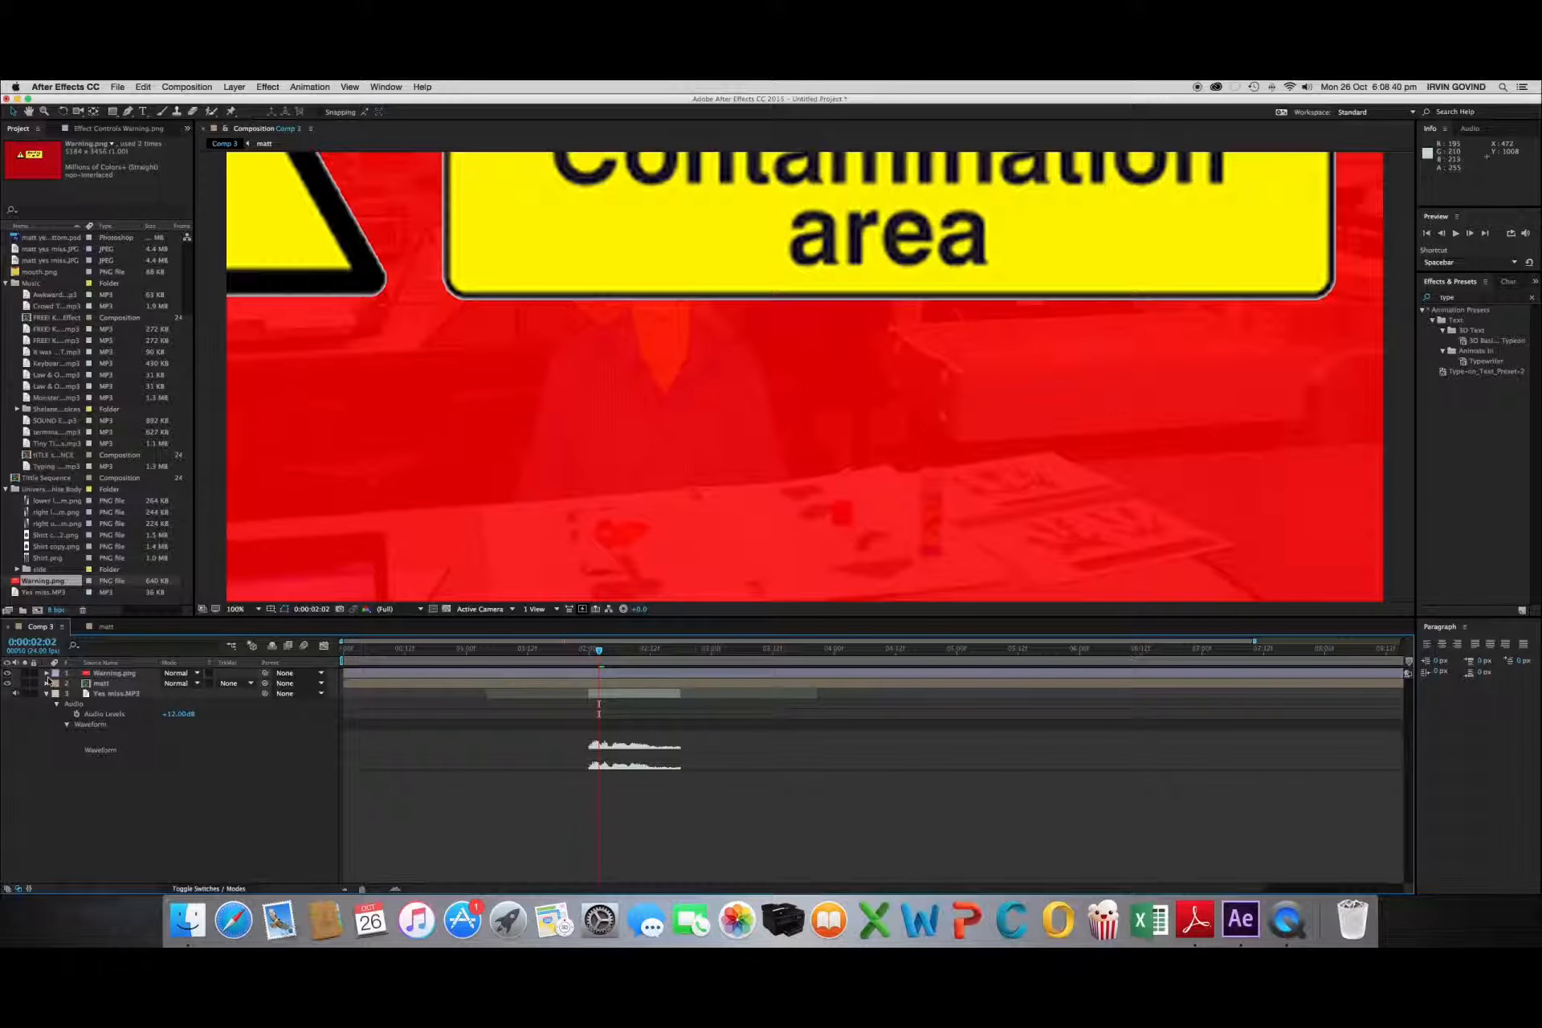
{"action": "left_click", "coordinate": [46, 674]}
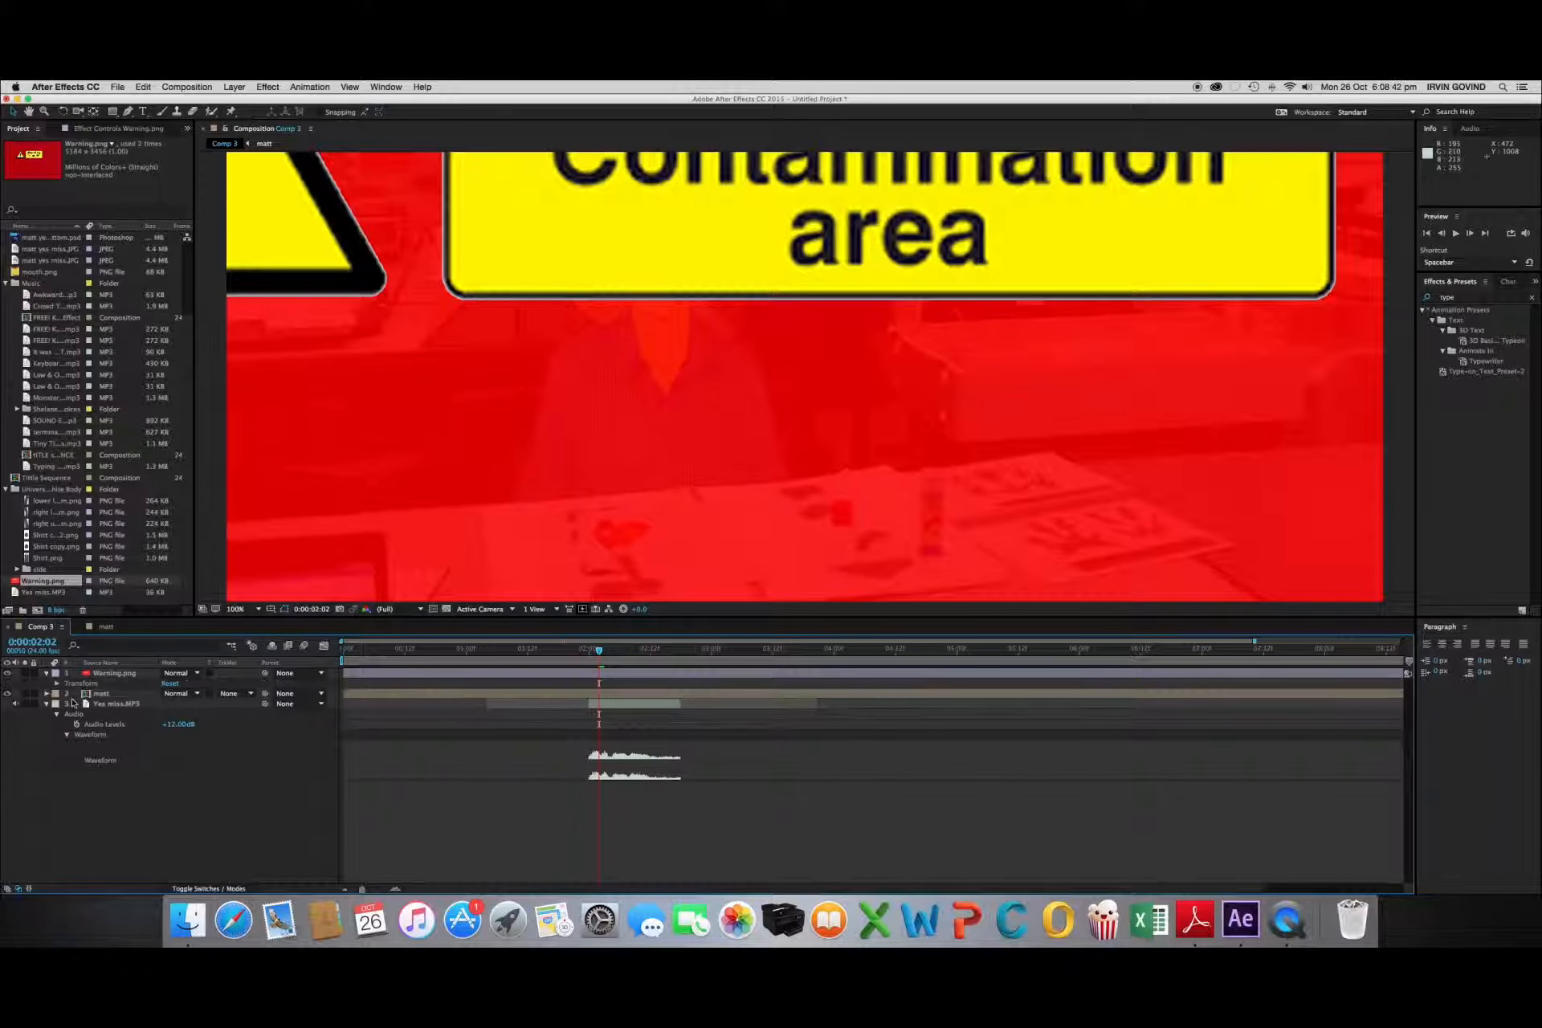
{"action": "left_click", "coordinate": [57, 683]}
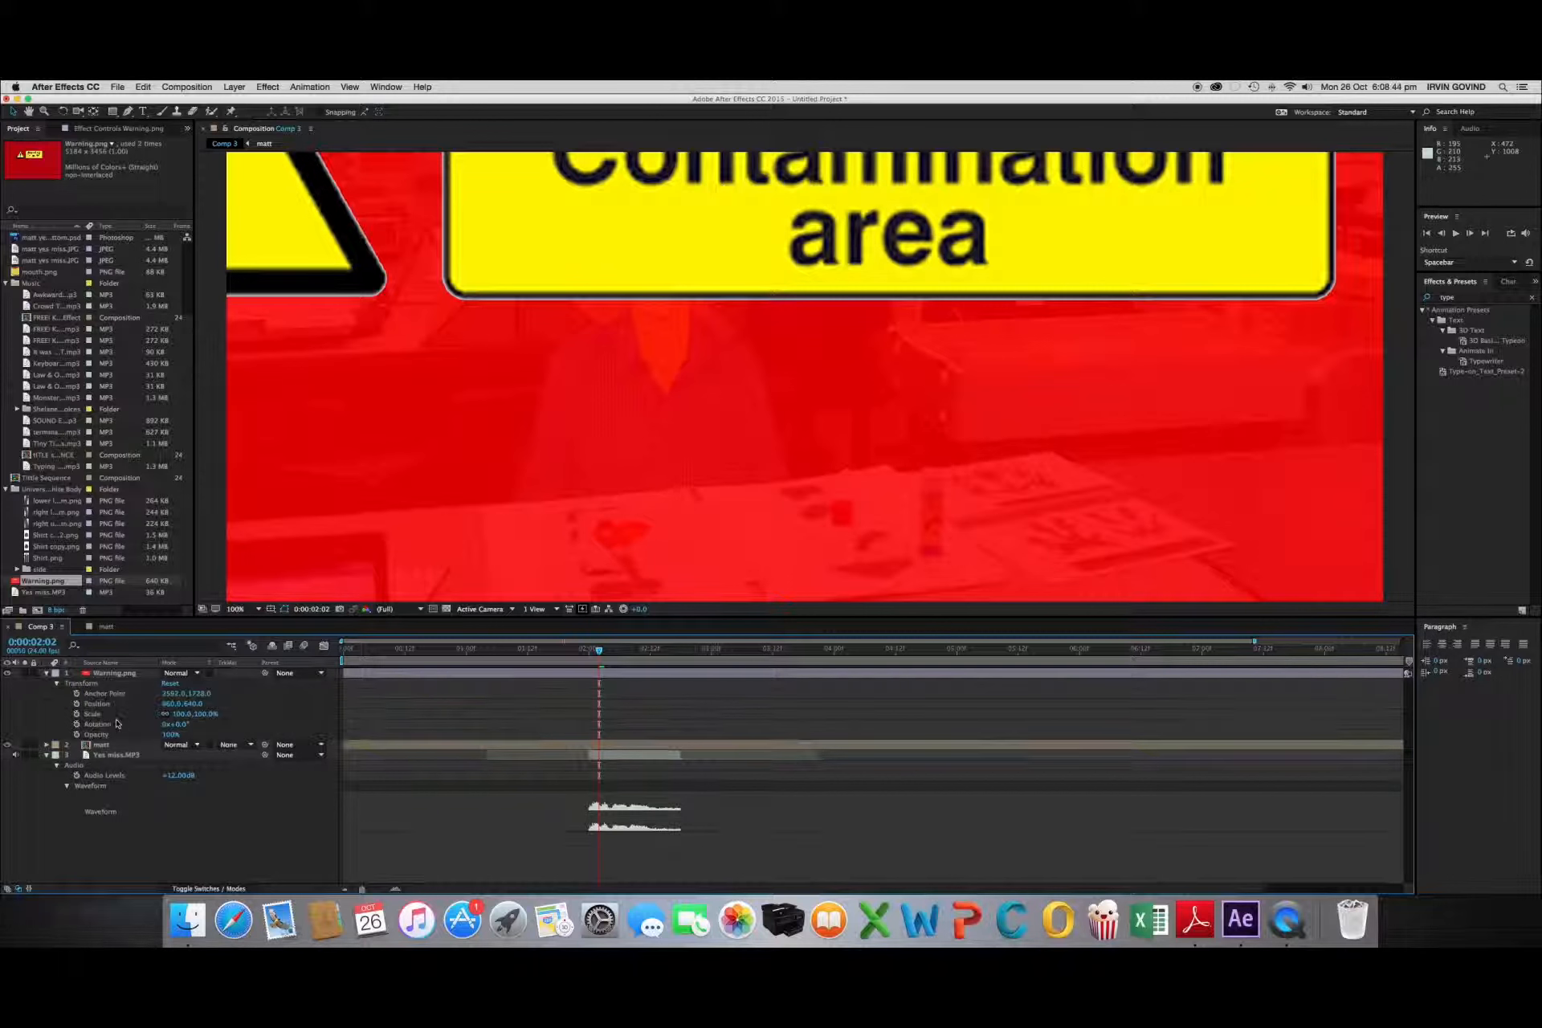
{"action": "left_click", "coordinate": [205, 714]}
{"action": "type", "text": "38"}
{"action": "key", "text": "Return"}
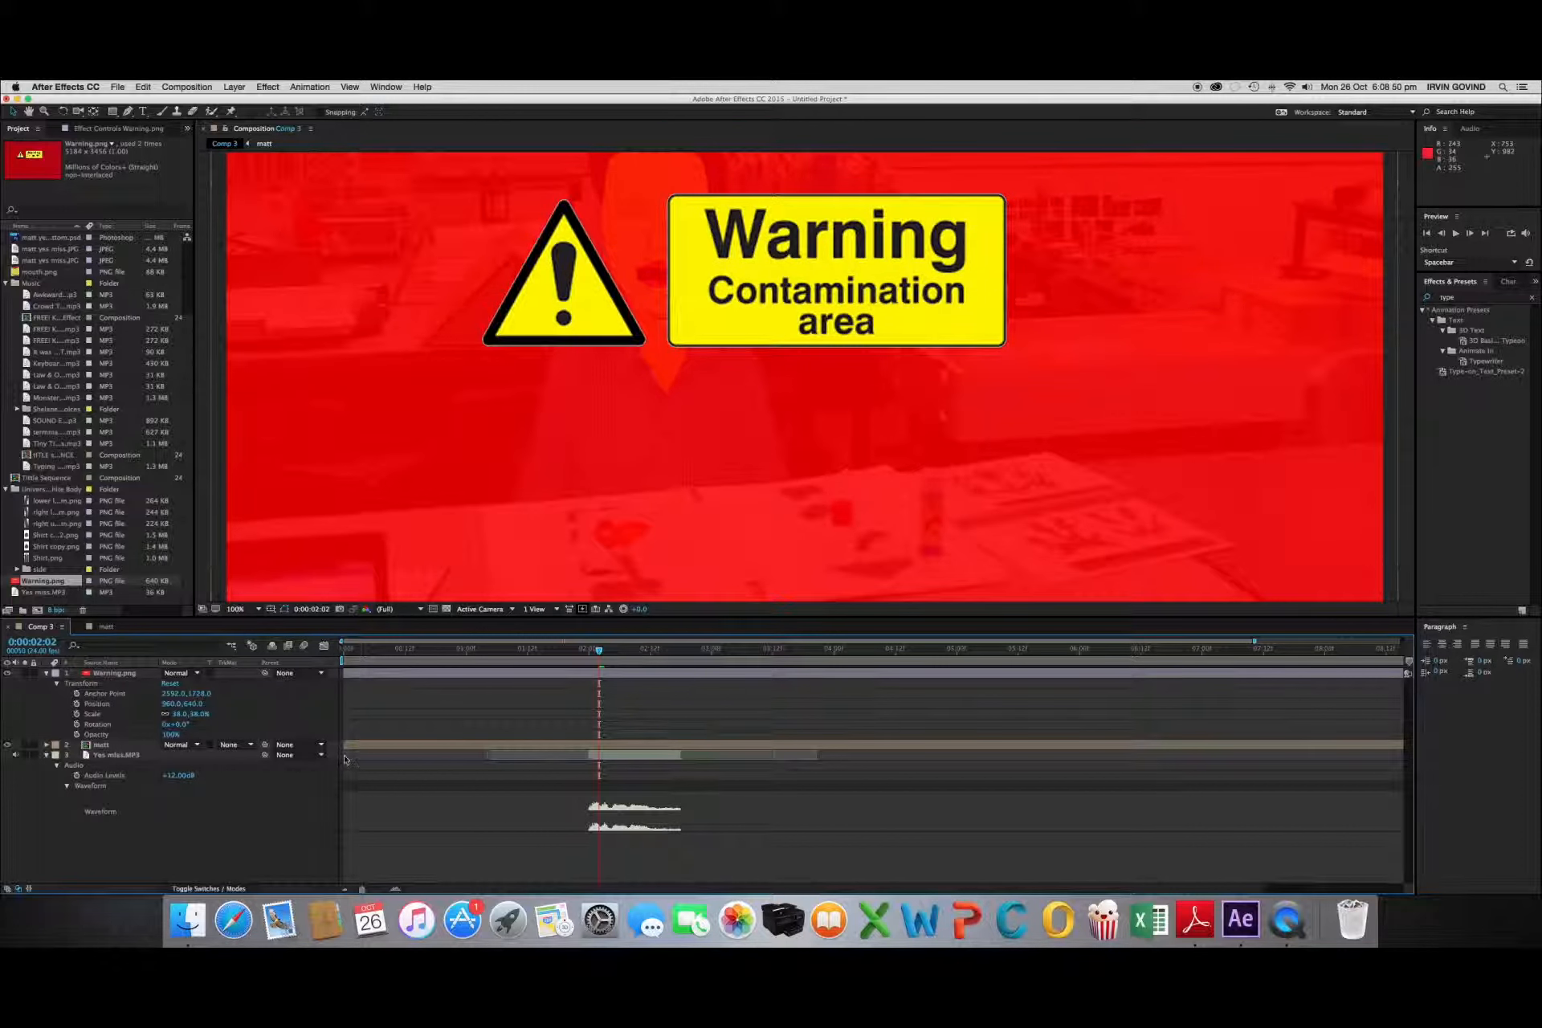
{"action": "scroll", "coordinate": [603, 405], "scroll_direction": "down", "scroll_amount": 3}
{"action": "scroll", "coordinate": [603, 405], "scroll_direction": "up", "scroll_amount": 2}
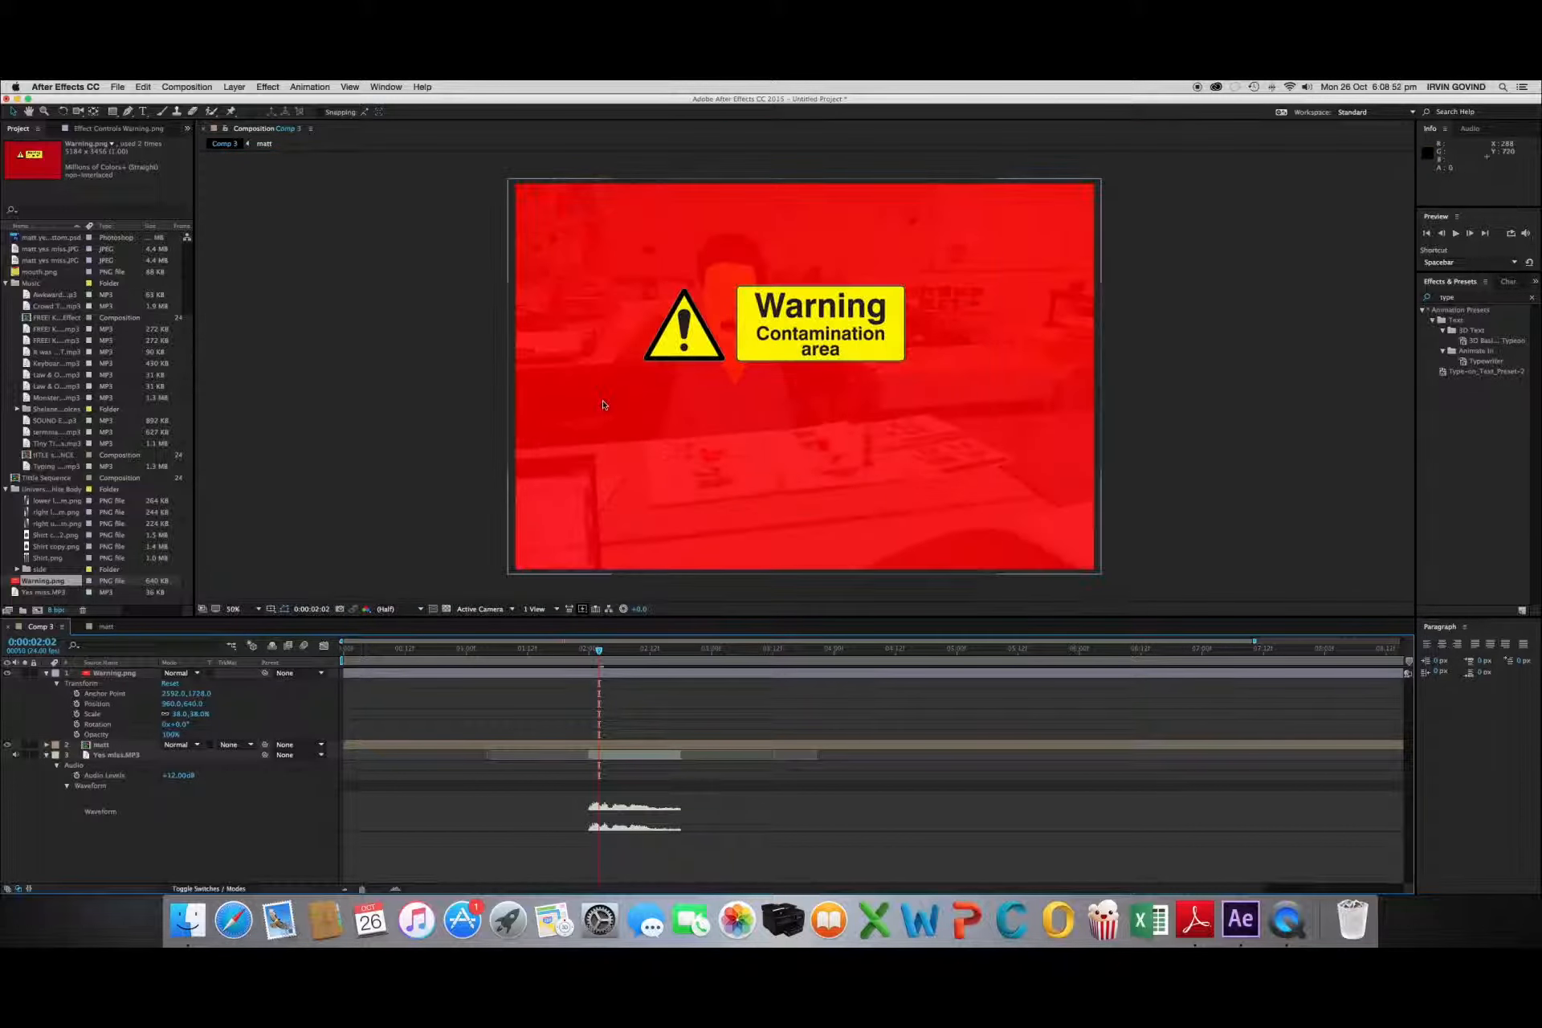
{"action": "left_click", "coordinate": [279, 305]}
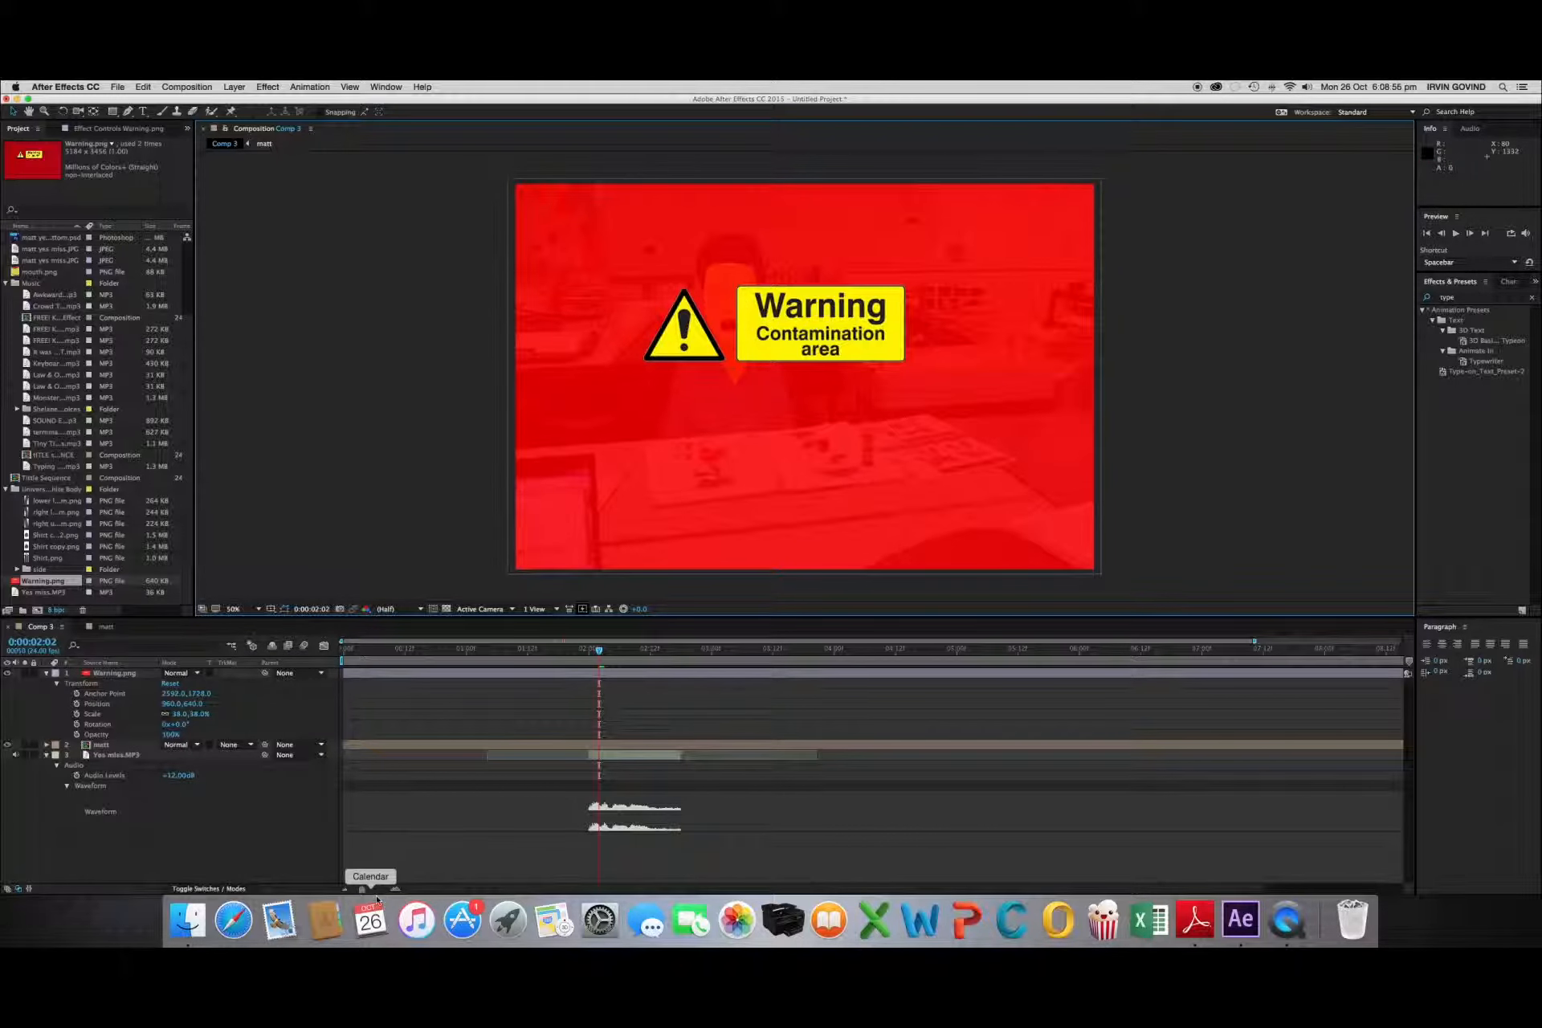
Trim and move the Warning.png layer in Comp 3 so it runs from 0:00:02:18, where the voice clip ends, to 0:00:04:18
{"action": "left_click_drag", "start_coordinate": [362, 890], "coordinate": [358, 890]}
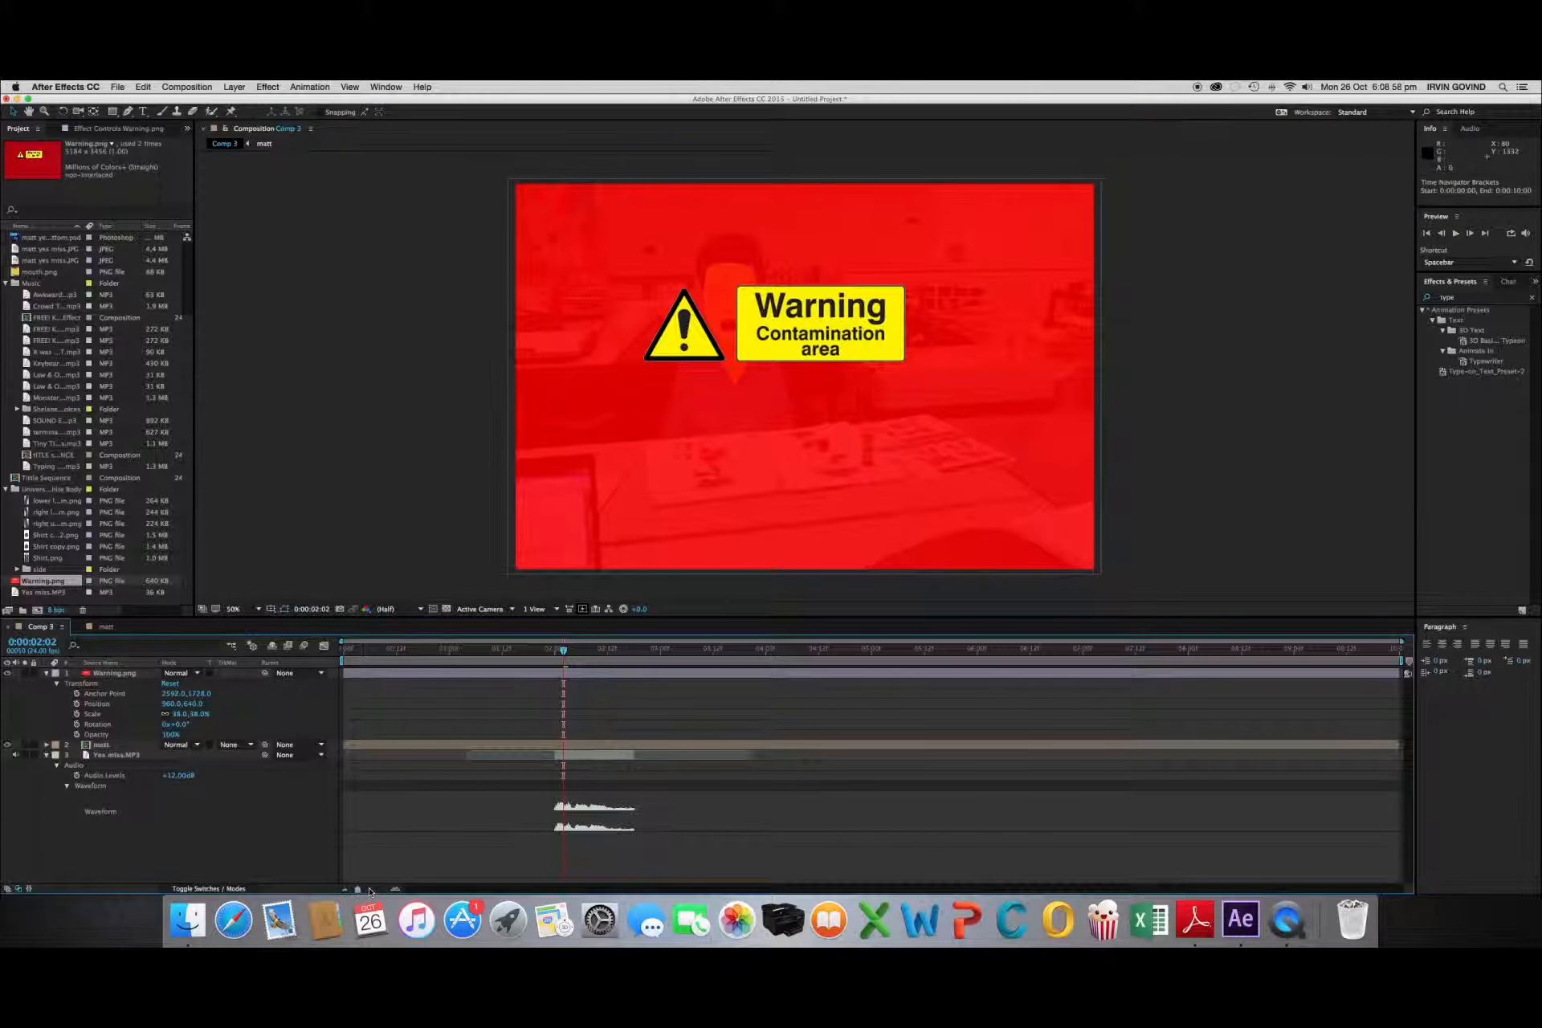
{"action": "left_click_drag", "start_coordinate": [345, 672], "coordinate": [632, 676]}
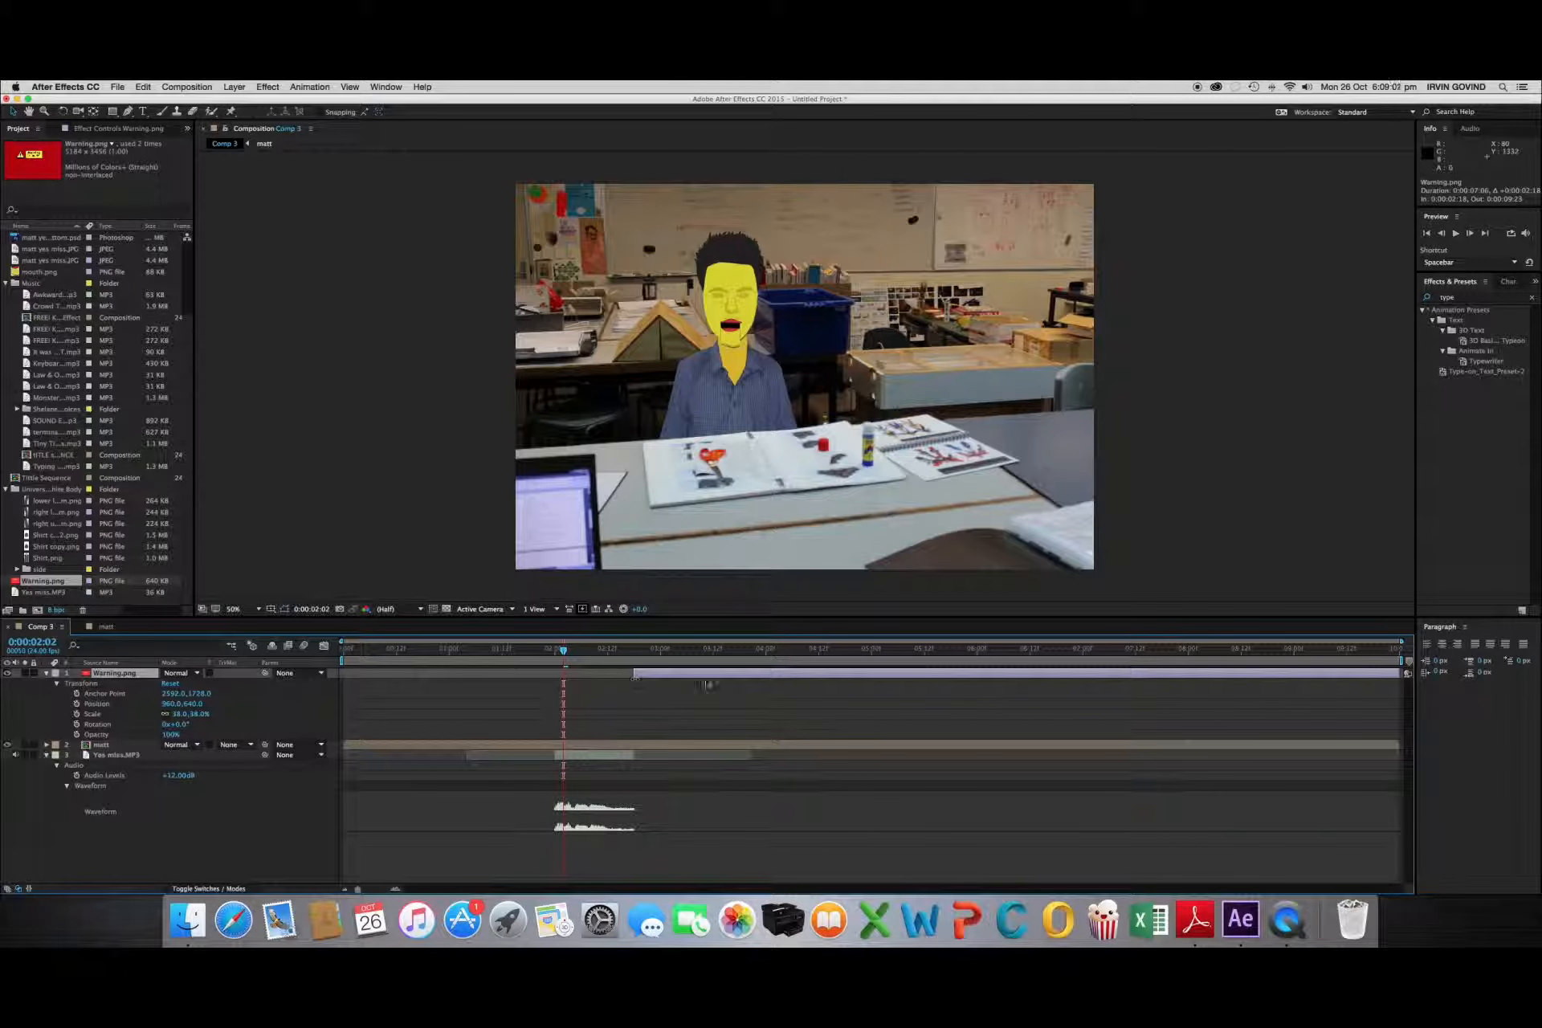
{"action": "left_click_drag", "start_coordinate": [1227, 674], "coordinate": [1046, 676]}
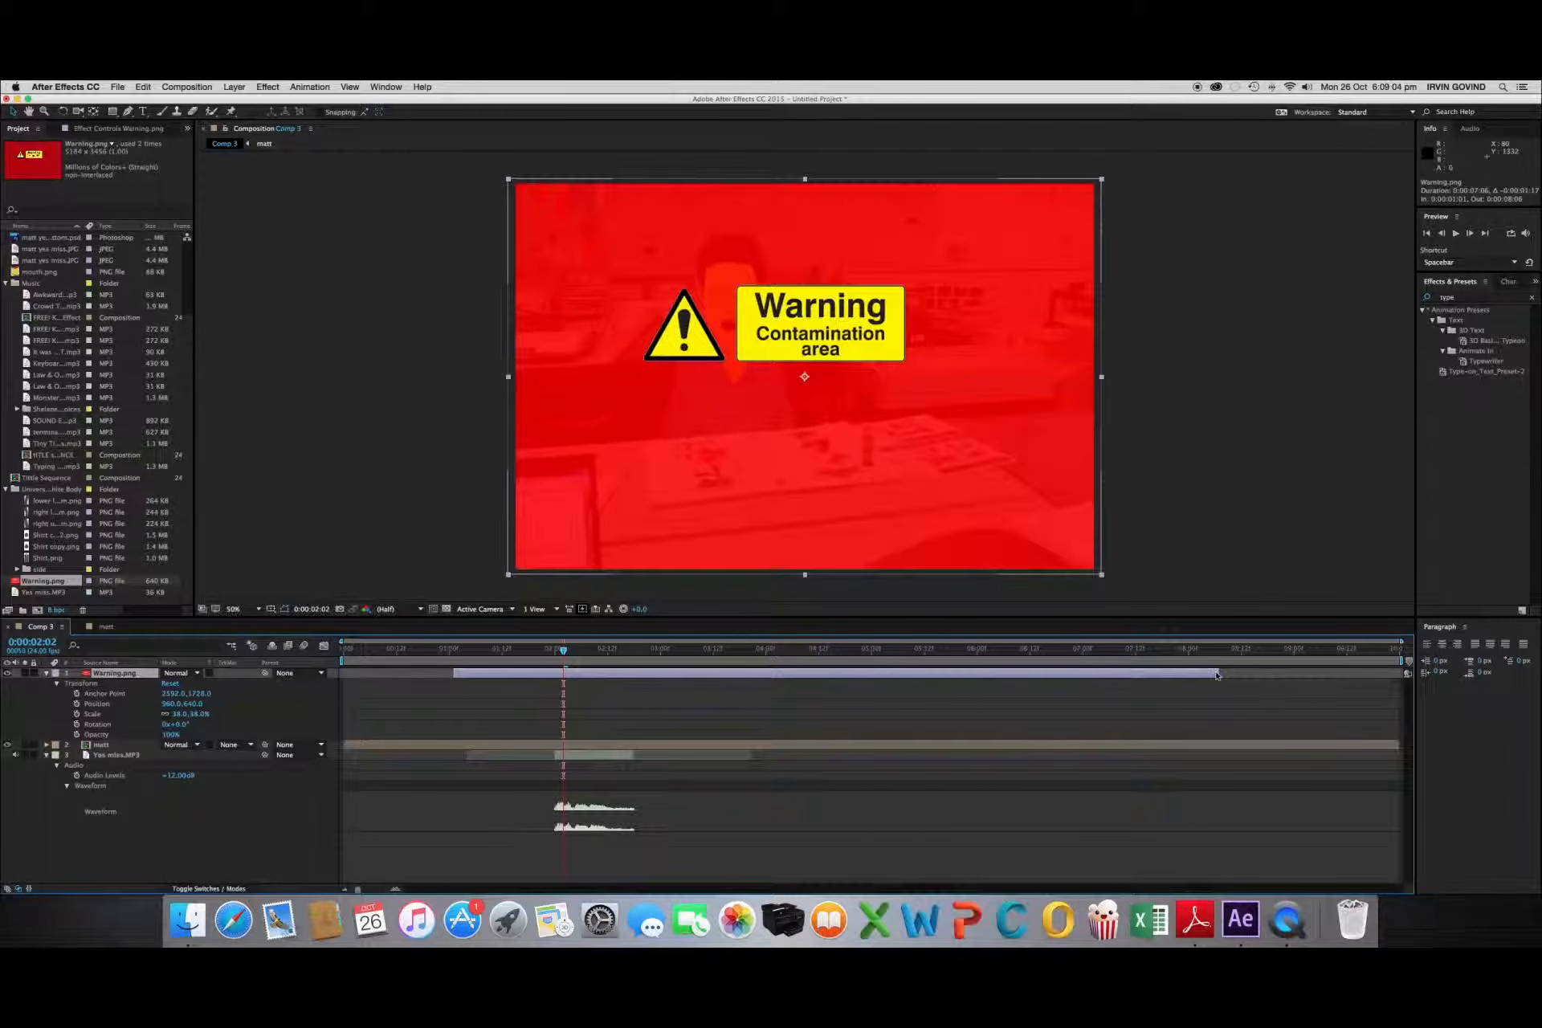
{"action": "left_click_drag", "start_coordinate": [1217, 675], "coordinate": [673, 685]}
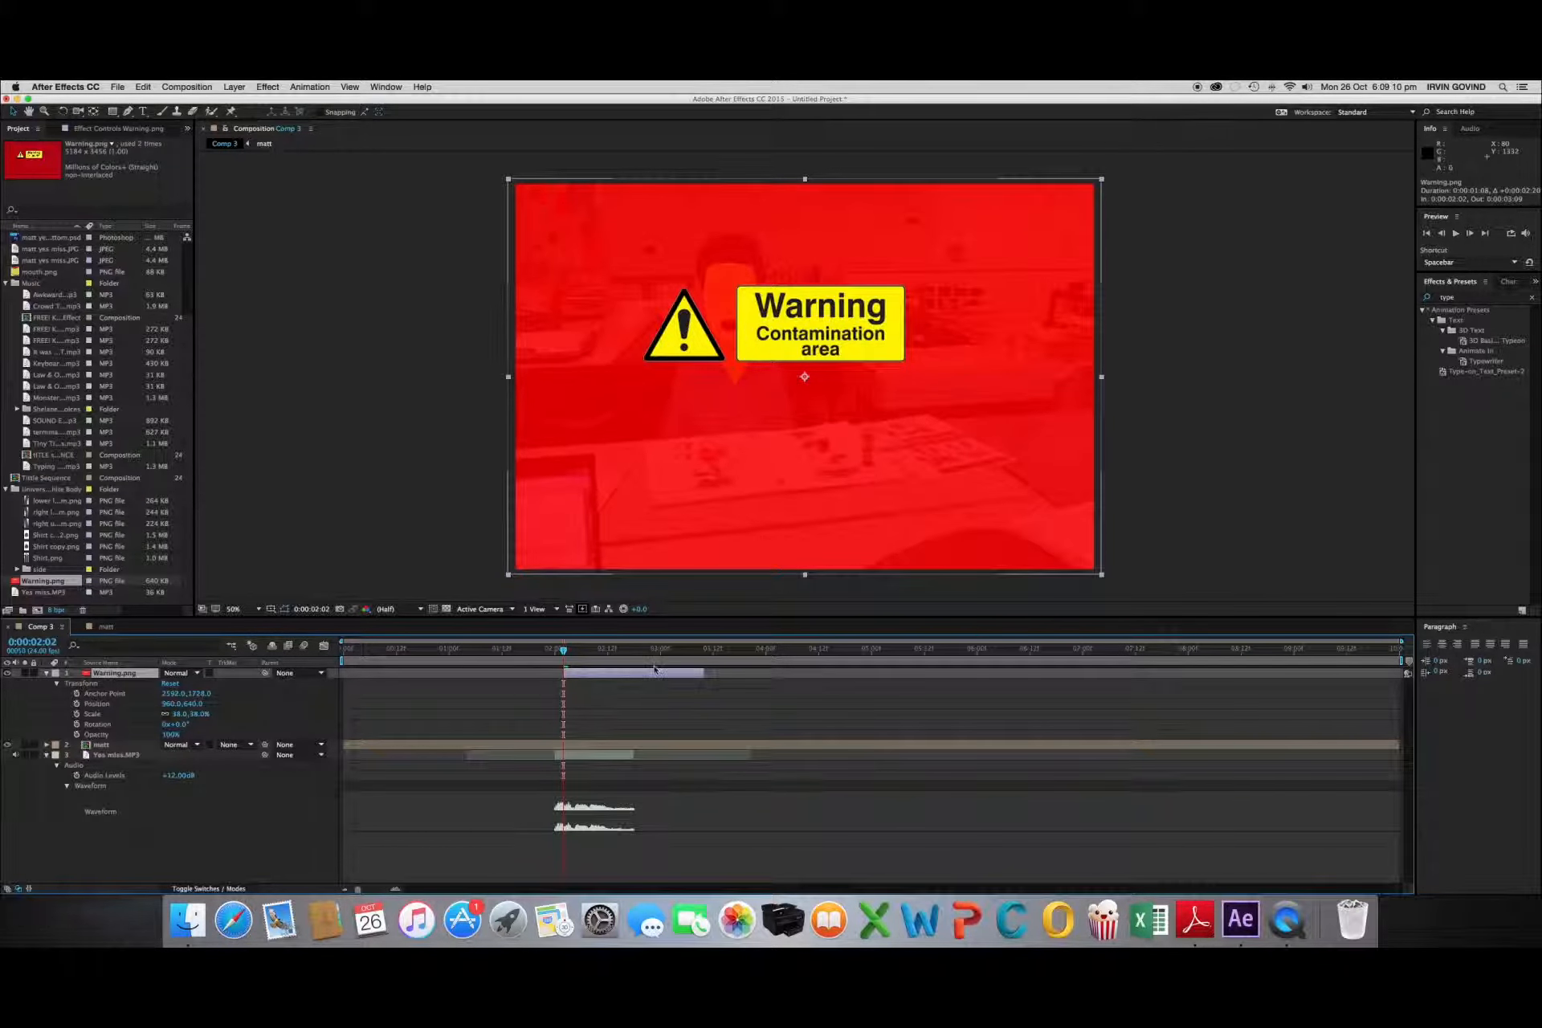
{"action": "left_click_drag", "start_coordinate": [636, 675], "coordinate": [803, 677]}
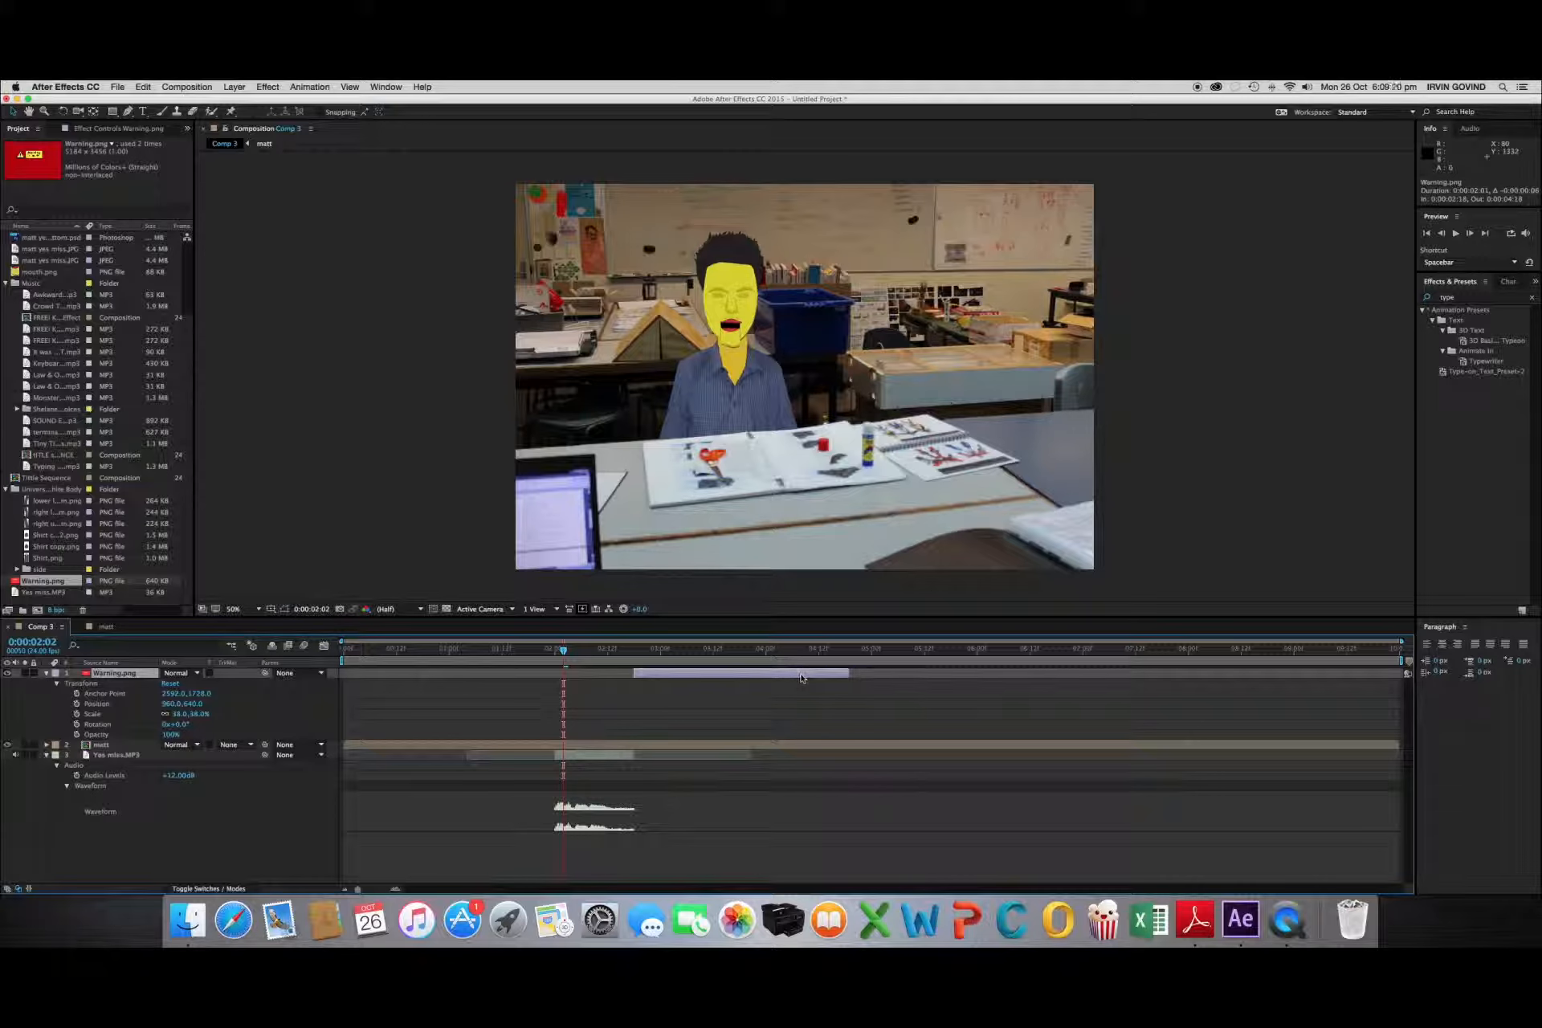
{"action": "left_click", "coordinate": [638, 649]}
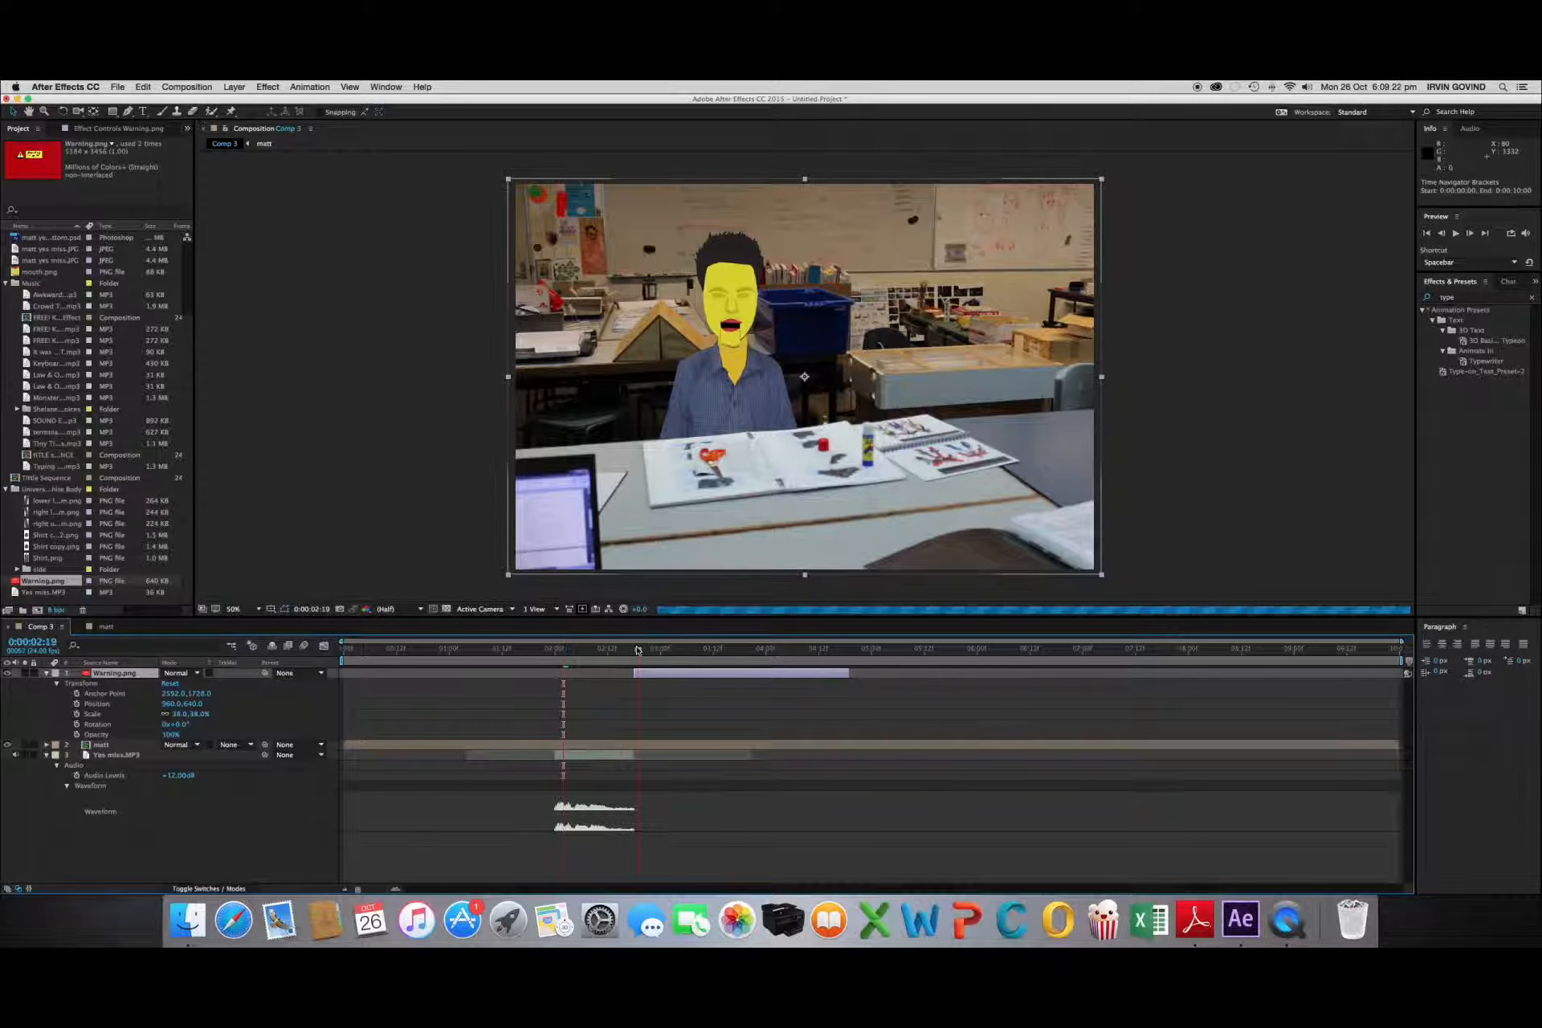
{"action": "left_click_drag", "start_coordinate": [638, 649], "coordinate": [634, 652]}
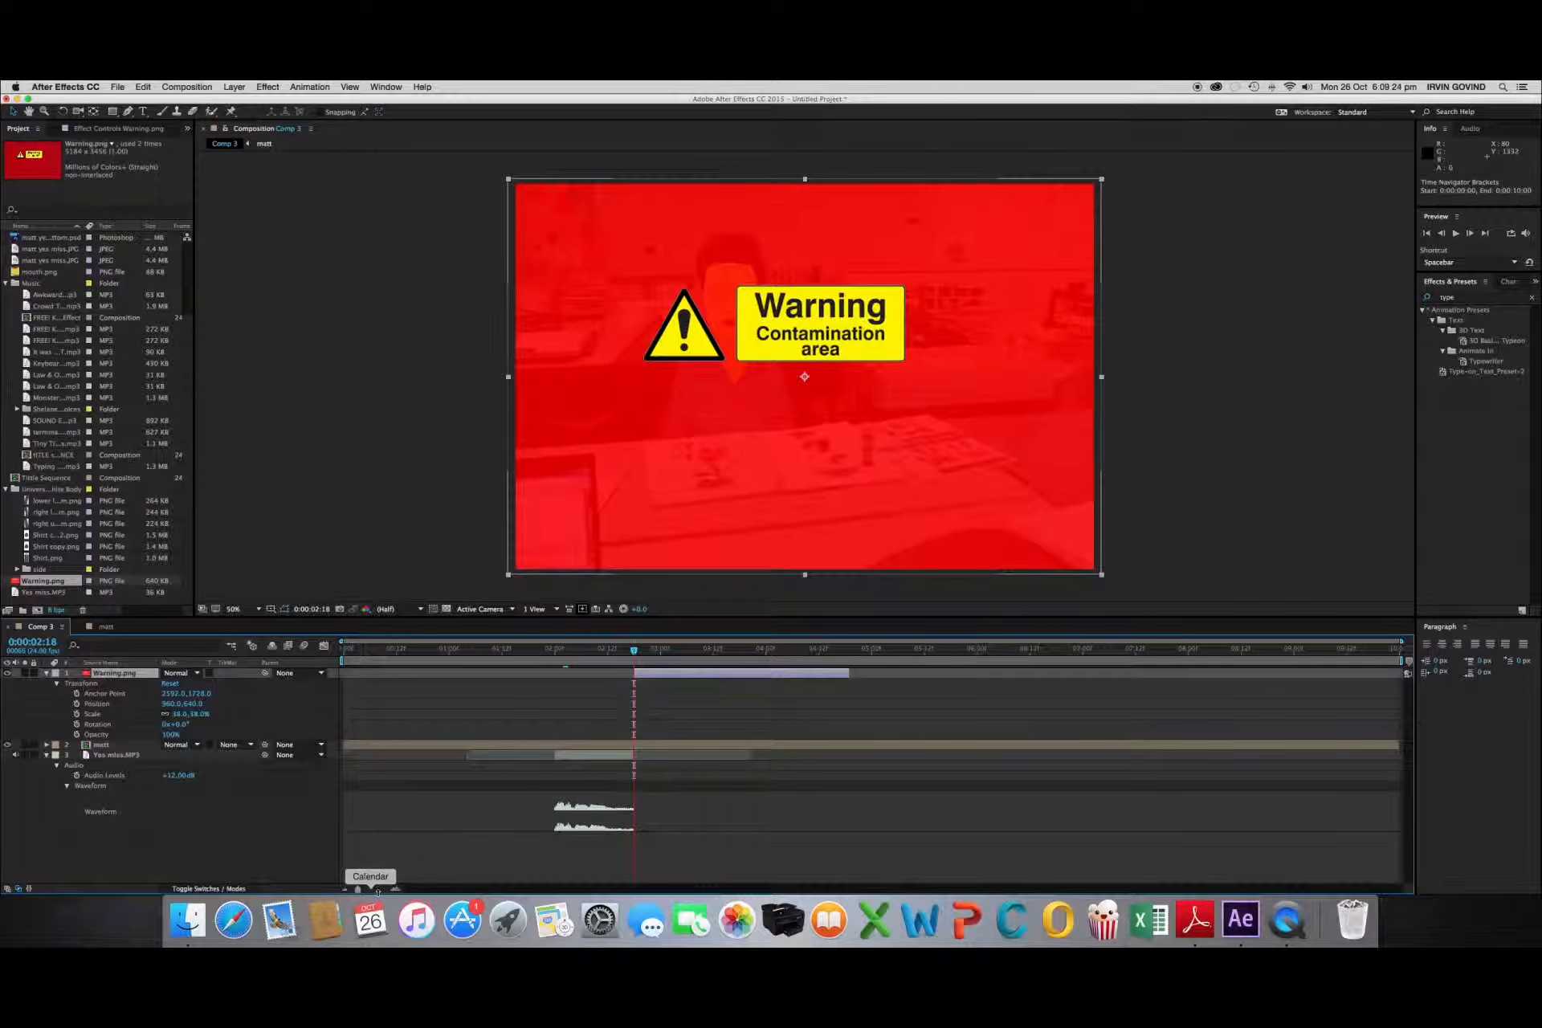
Scrub Comp 3 from near the start to 0:00:05:04 to check the Warning.png timing, and collapse that layer's properties
{"action": "mouse_move", "coordinate": [358, 890]}
{"action": "left_mouse_down"}
{"action": "mouse_move", "coordinate": [384, 890]}
{"action": "mouse_move", "coordinate": [346, 892]}
{"action": "left_mouse_up"}
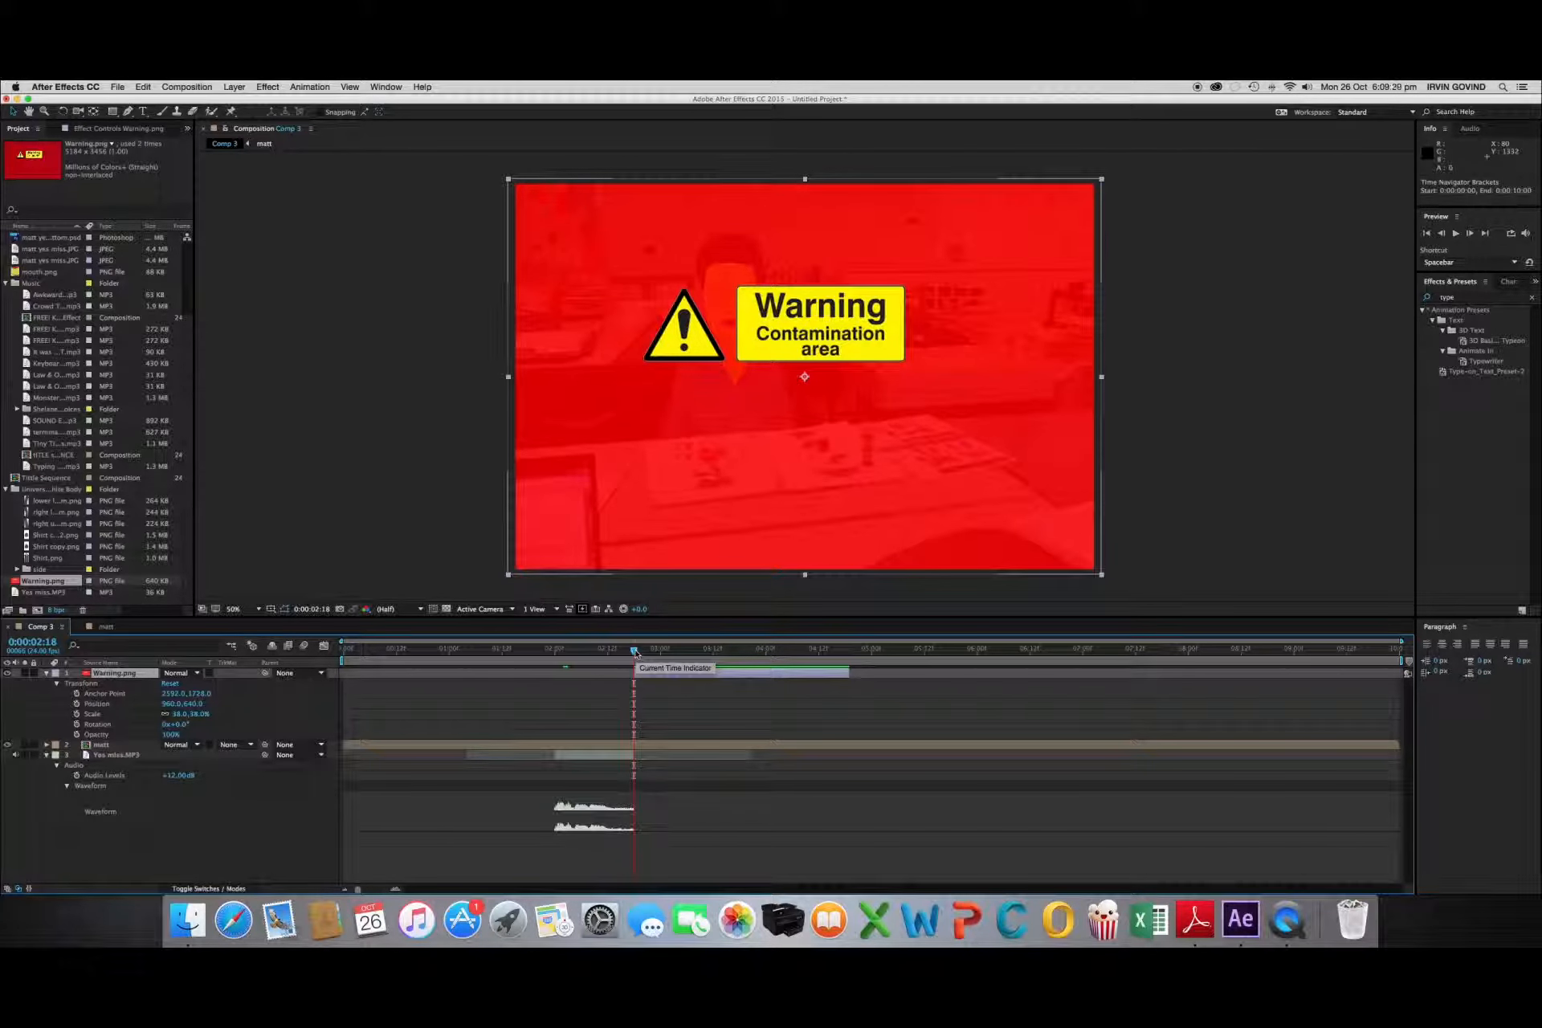
{"action": "left_click_drag", "start_coordinate": [635, 652], "coordinate": [366, 650]}
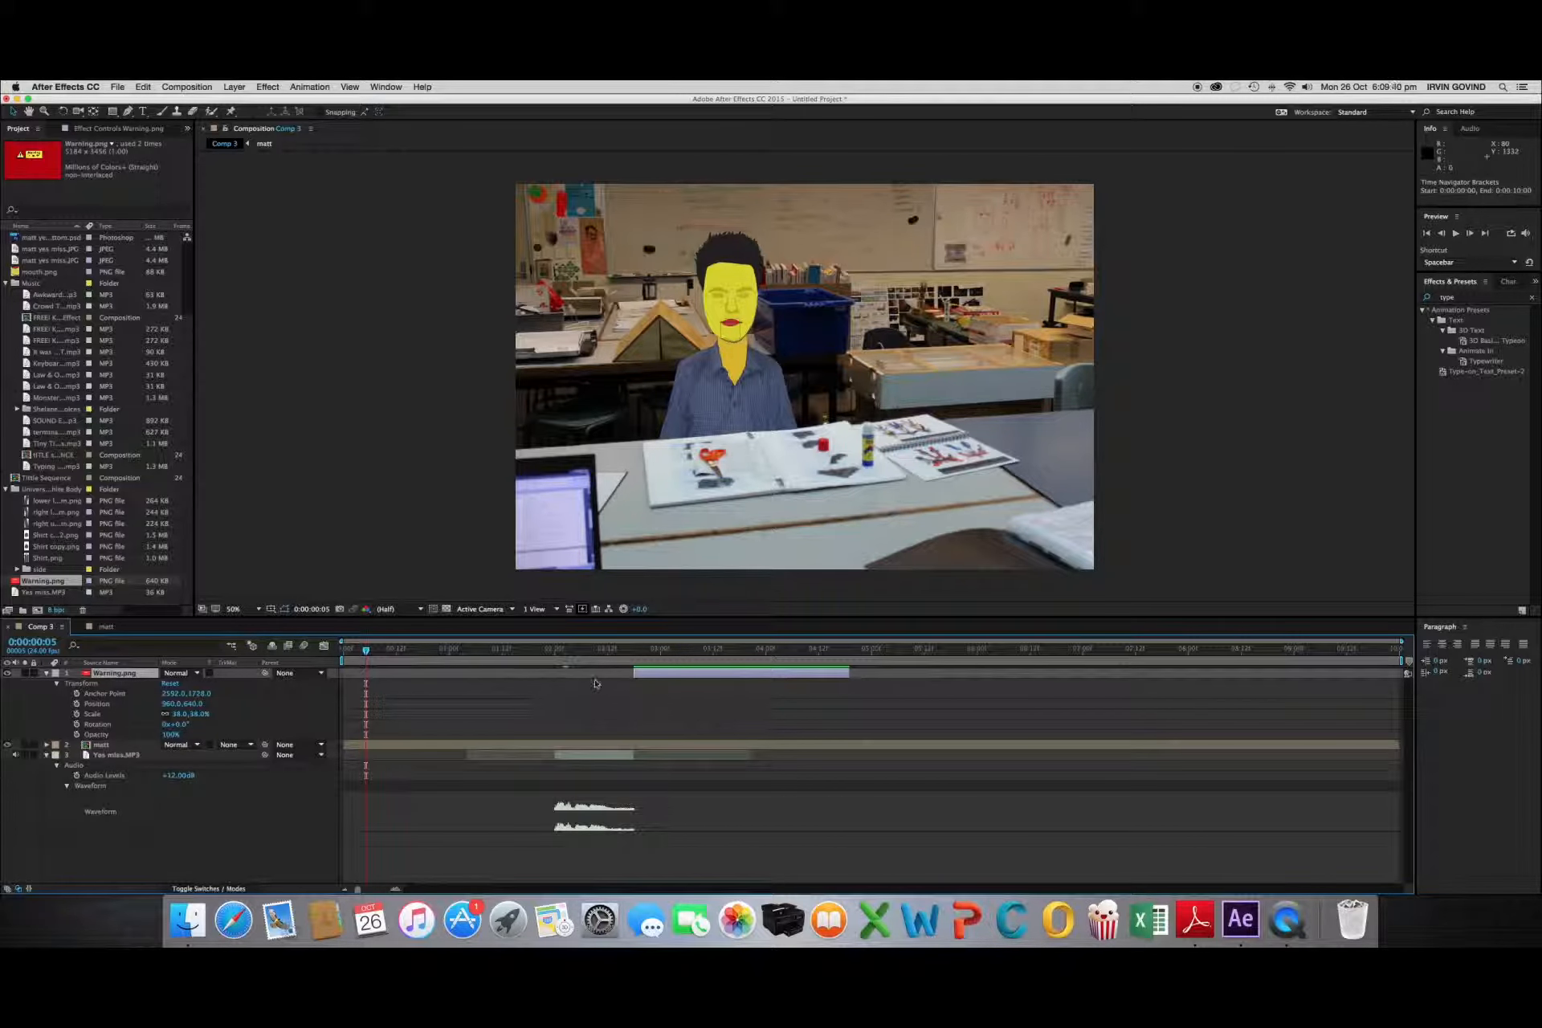
{"action": "mouse_move", "coordinate": [634, 672]}
{"action": "left_mouse_down"}
{"action": "mouse_move", "coordinate": [344, 672]}
{"action": "mouse_move", "coordinate": [635, 677]}
{"action": "left_mouse_up"}
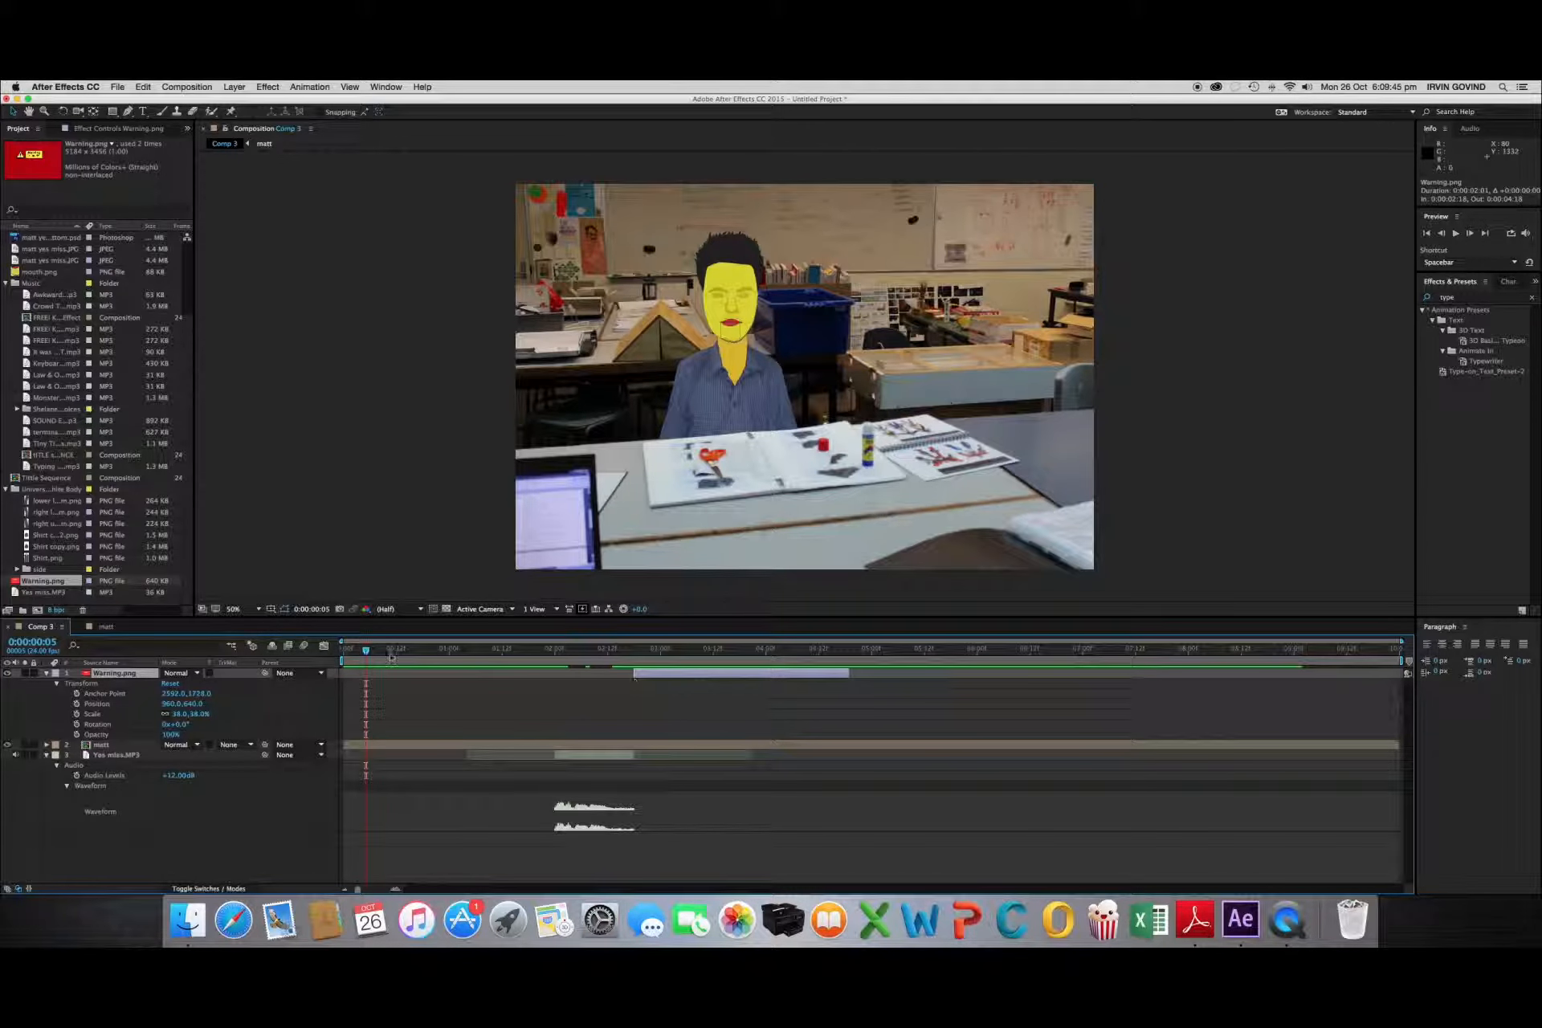
{"action": "left_click_drag", "start_coordinate": [366, 651], "coordinate": [889, 652]}
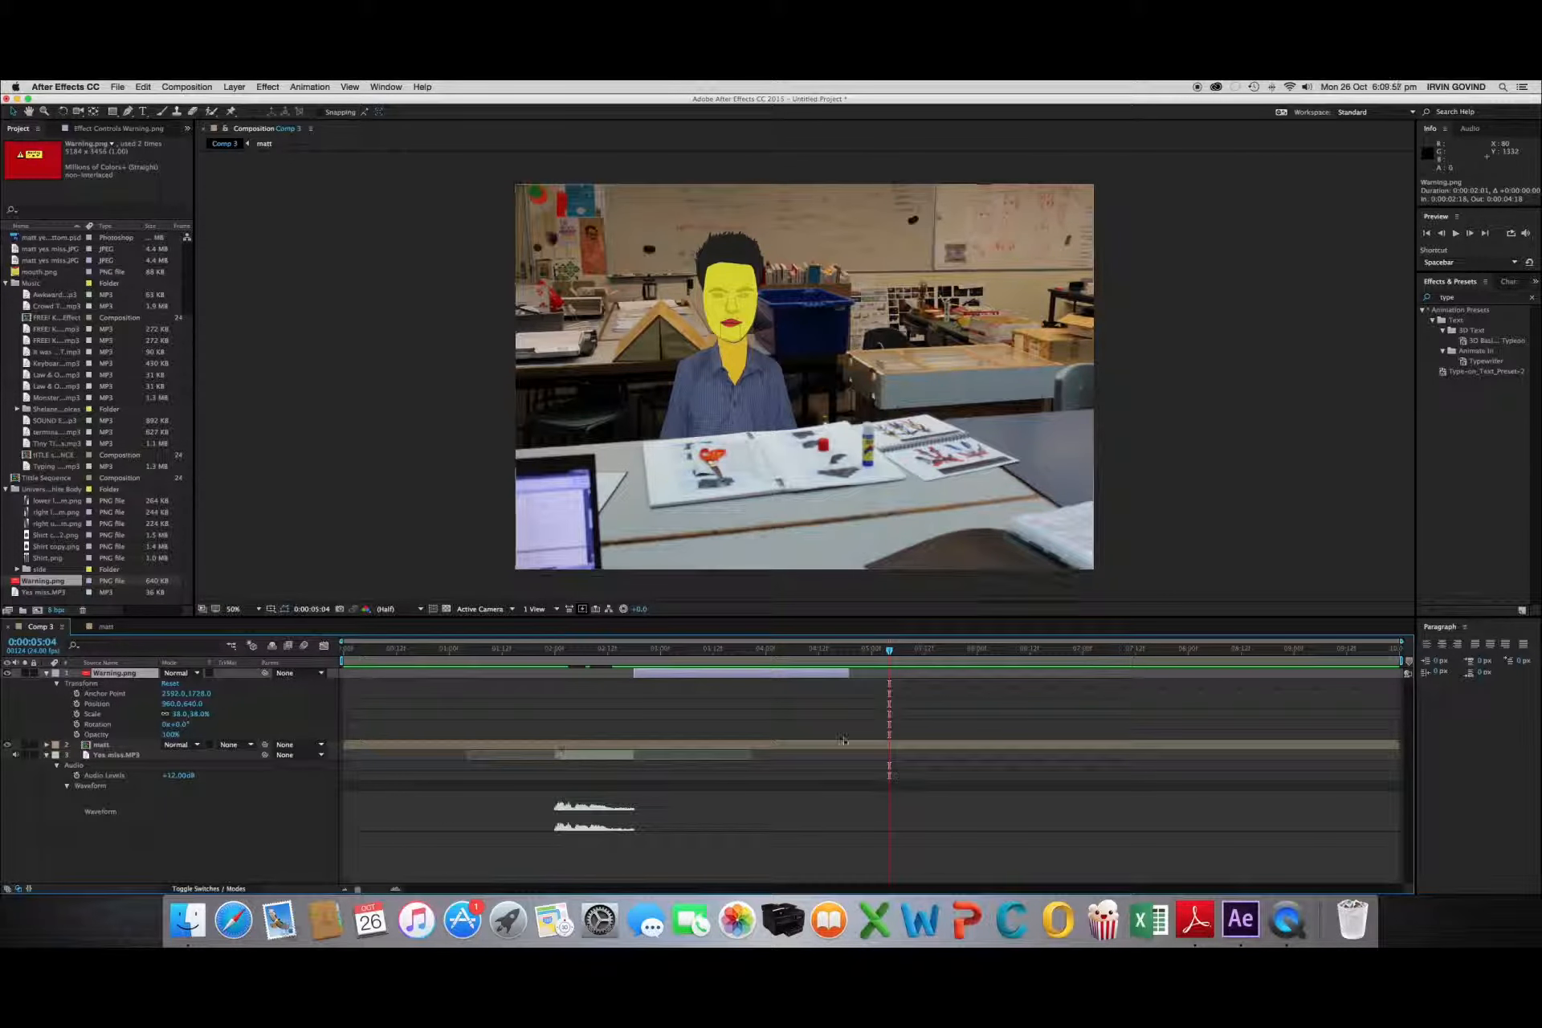
{"action": "left_click", "coordinate": [48, 672]}
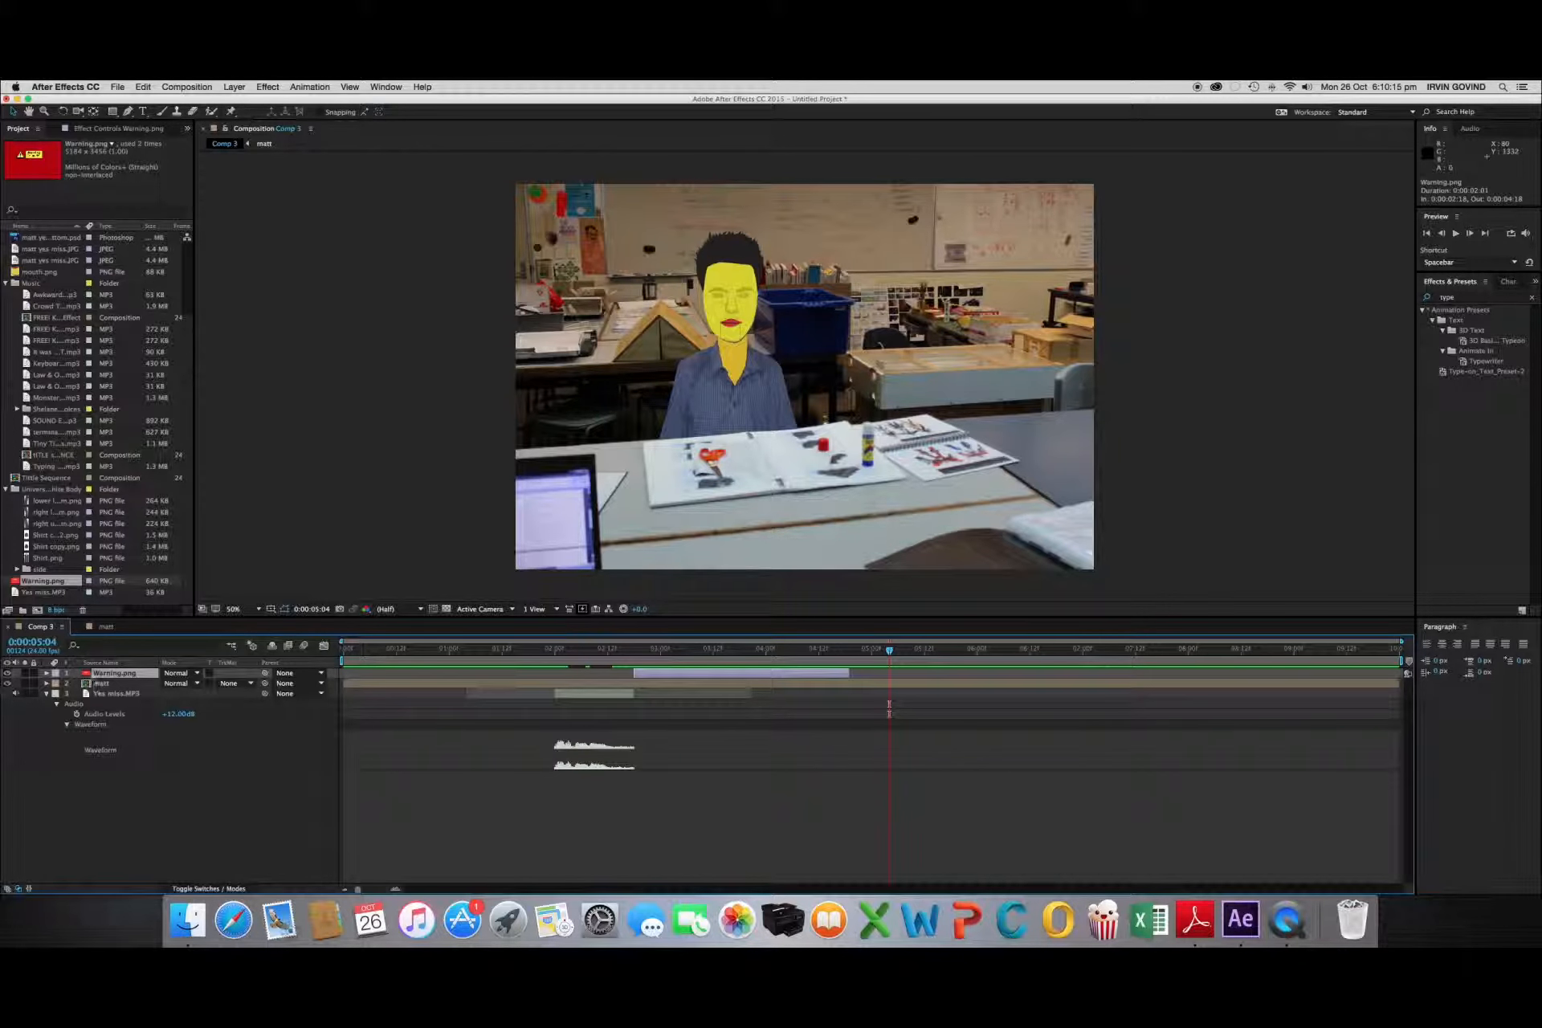
Try a duplicate of the Warning.png layer further along the timeline, from about 6 to 8 seconds, and delete it
{"action": "left_click", "coordinate": [98, 683]}
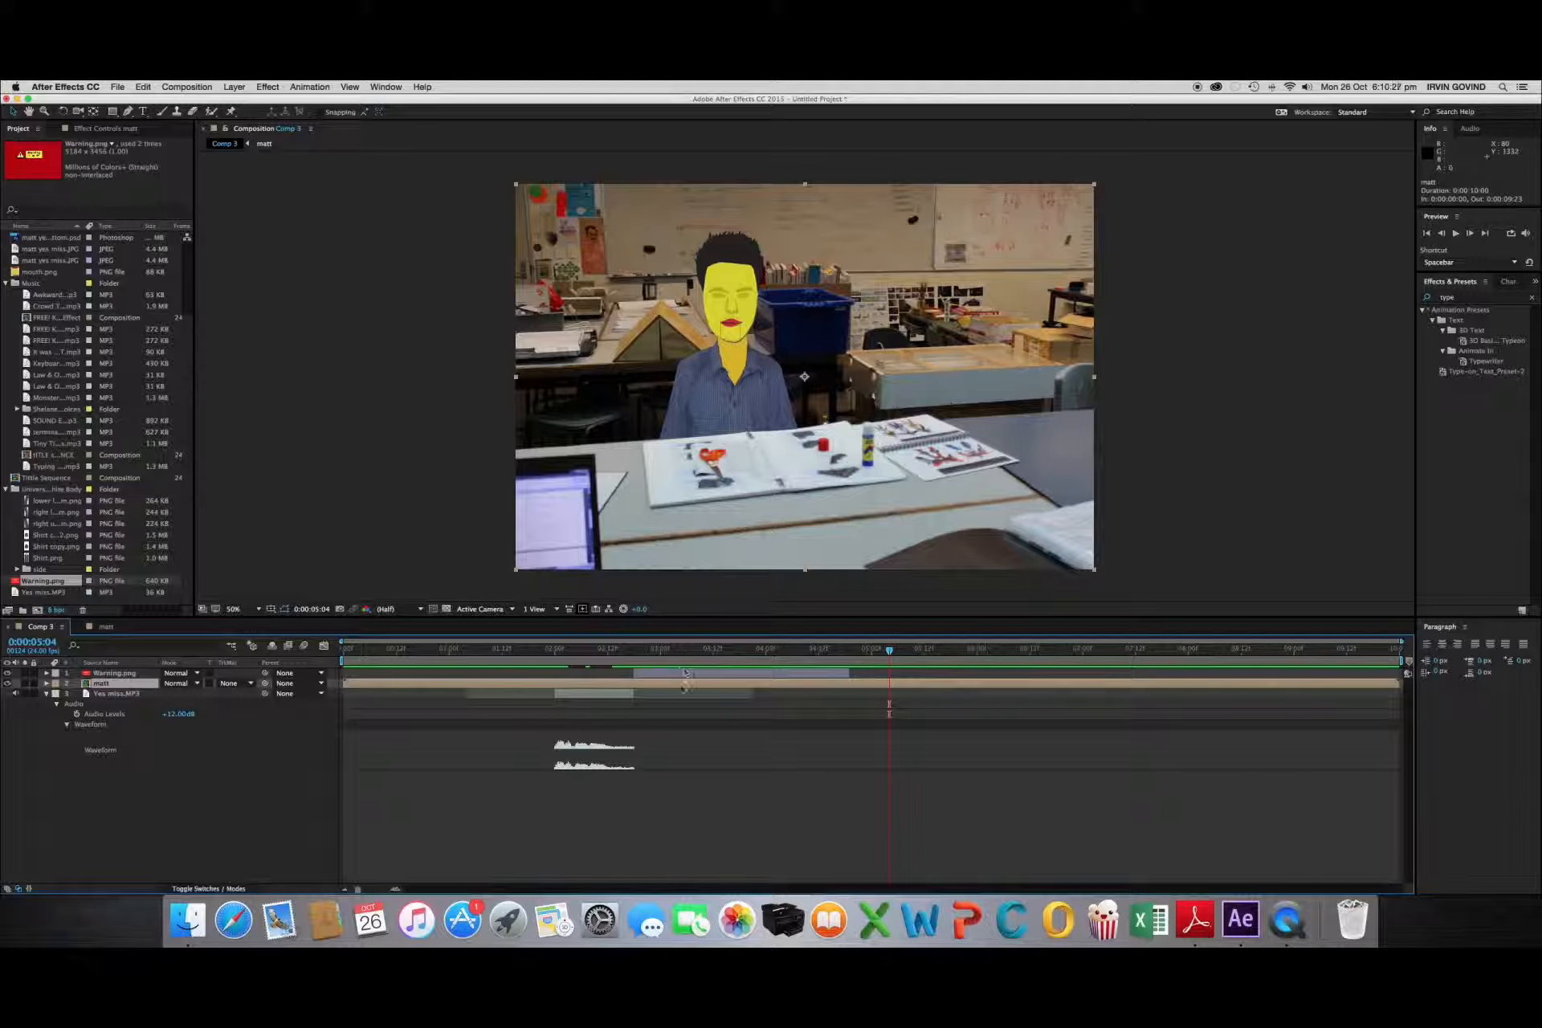
{"action": "left_click", "coordinate": [684, 679]}
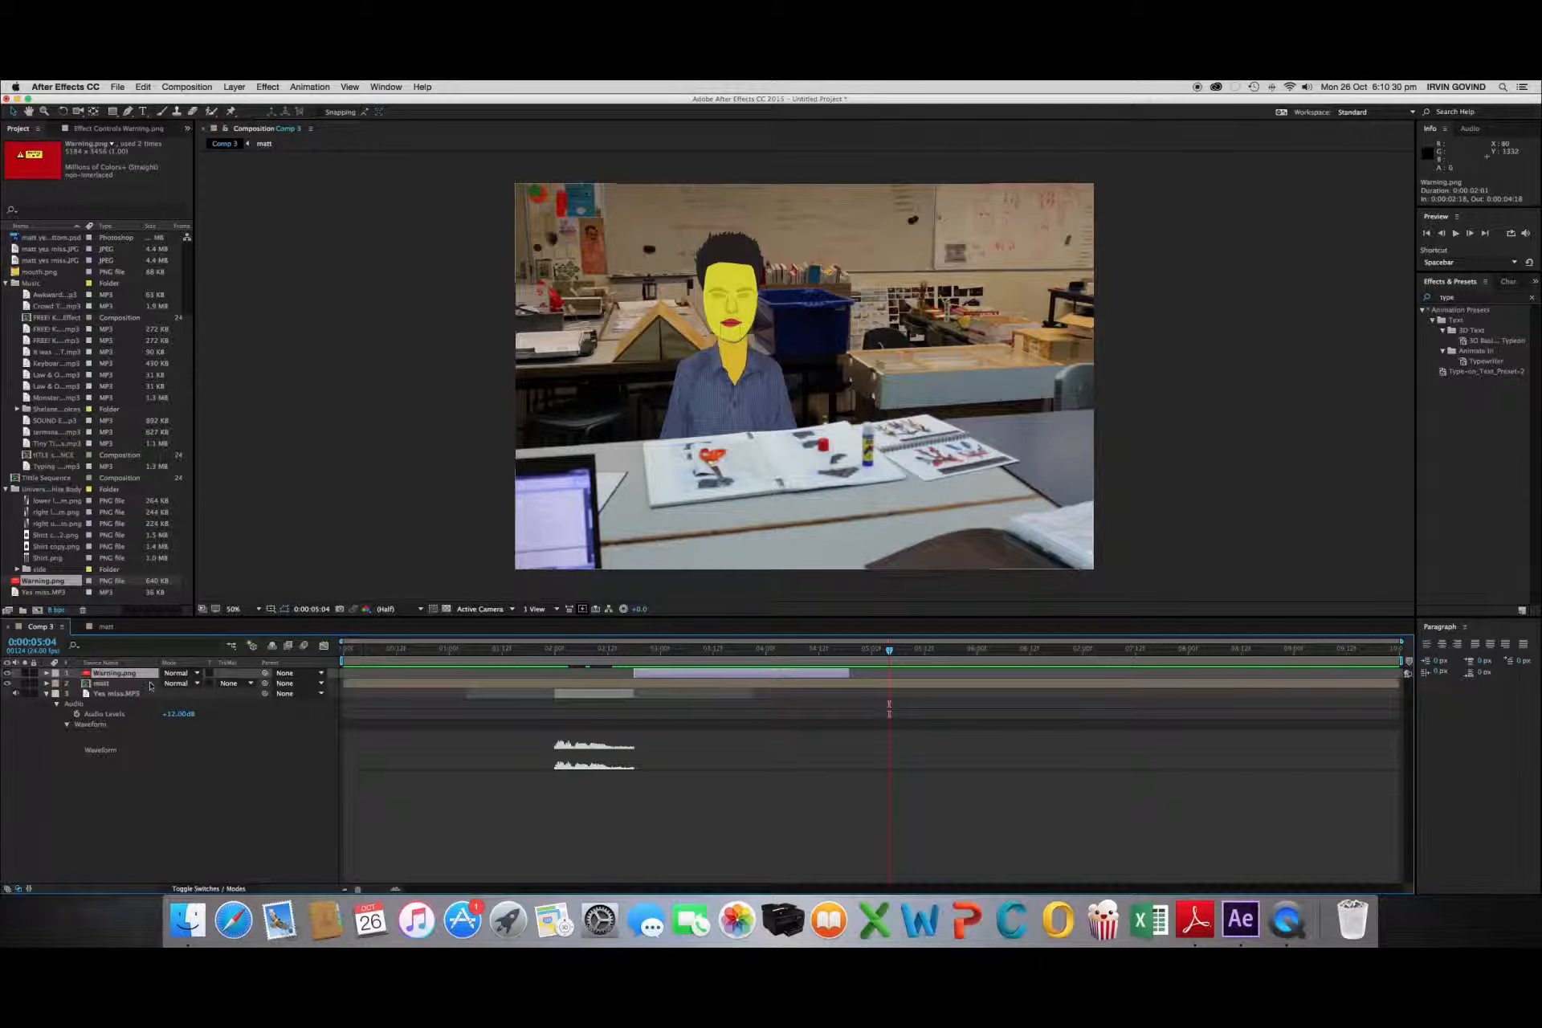
{"action": "key", "text": "cmd+v"}
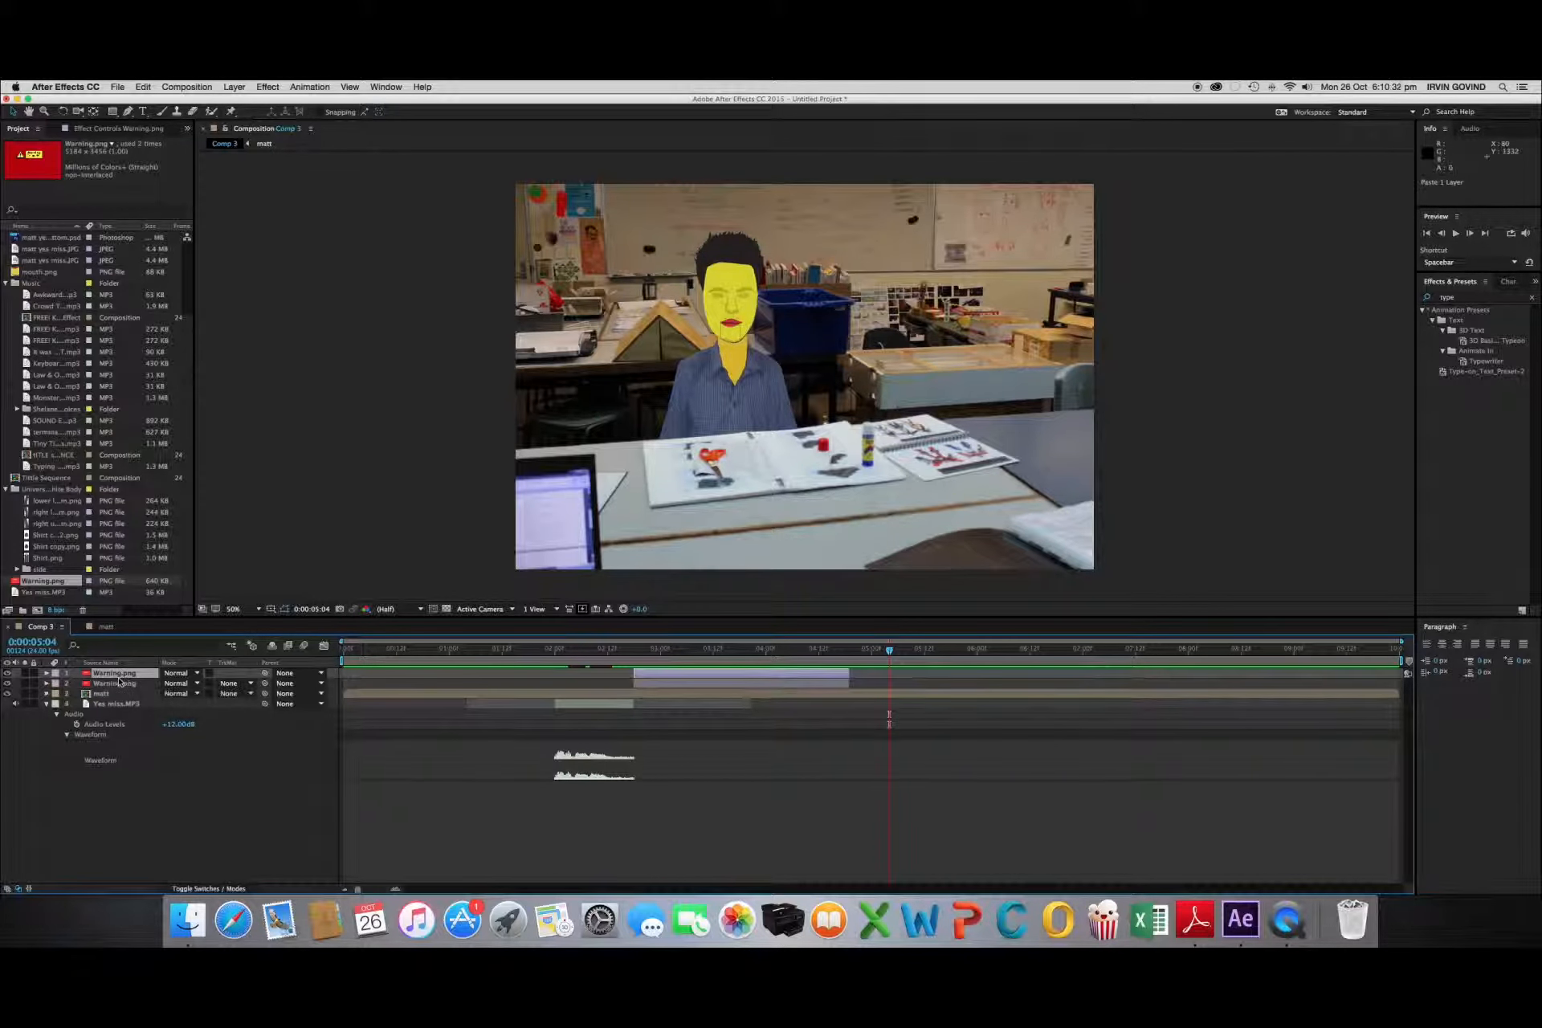
{"action": "left_click_drag", "start_coordinate": [773, 674], "coordinate": [1151, 675]}
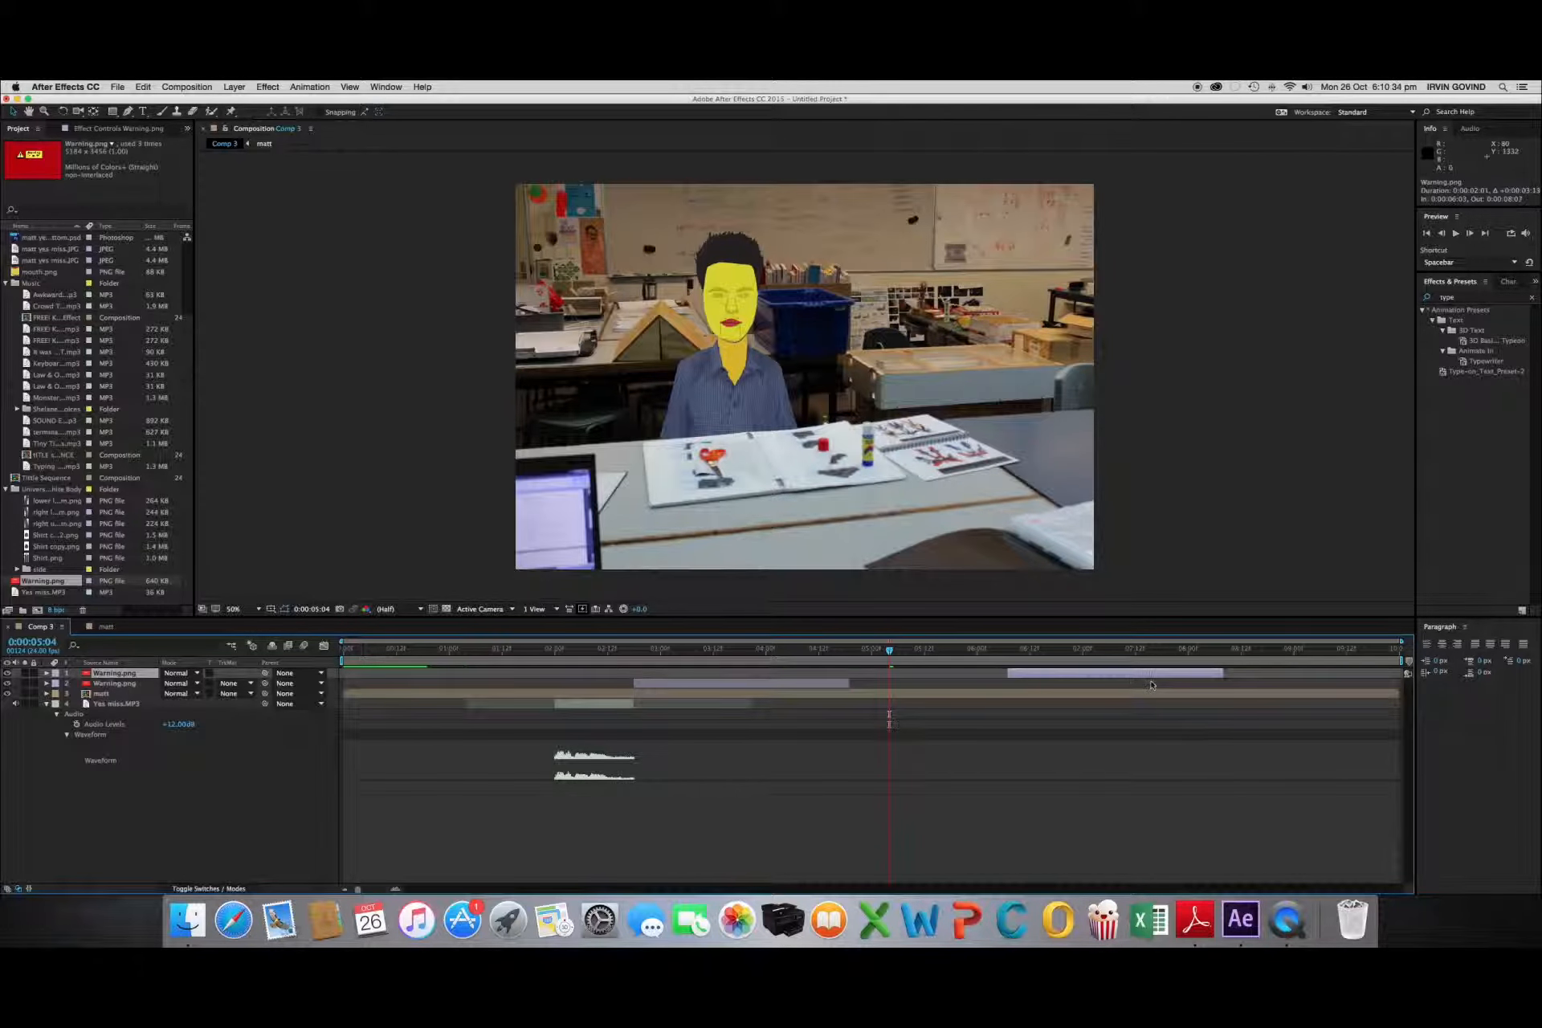
{"action": "key", "text": "space"}
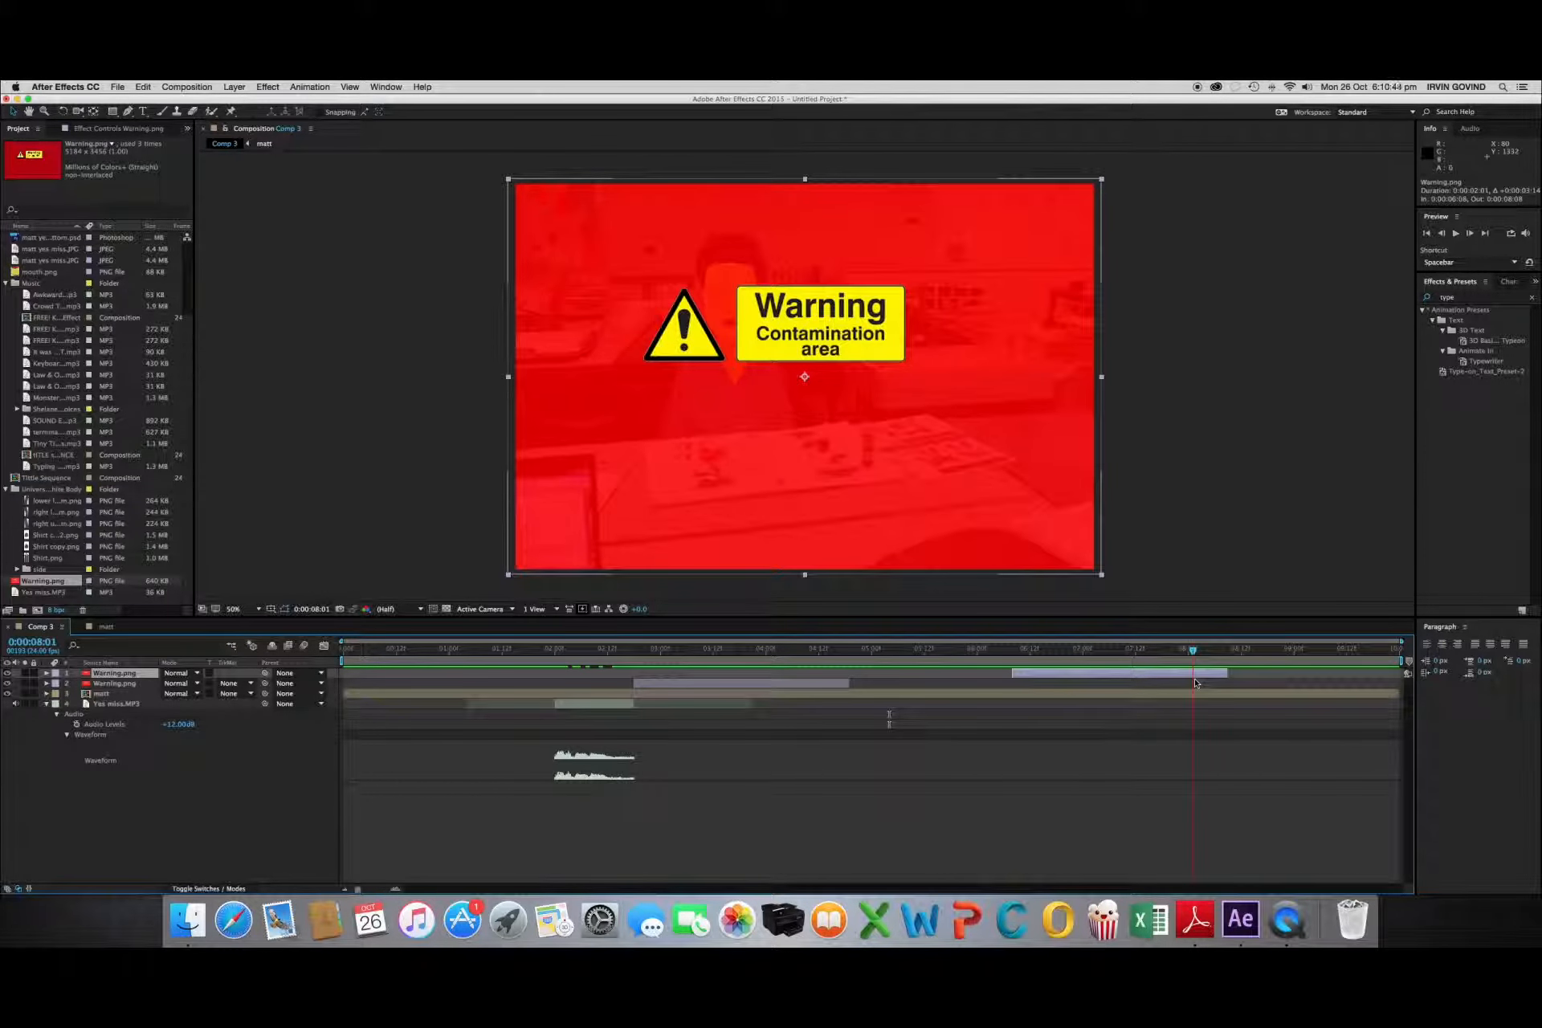
{"action": "key", "text": "Delete"}
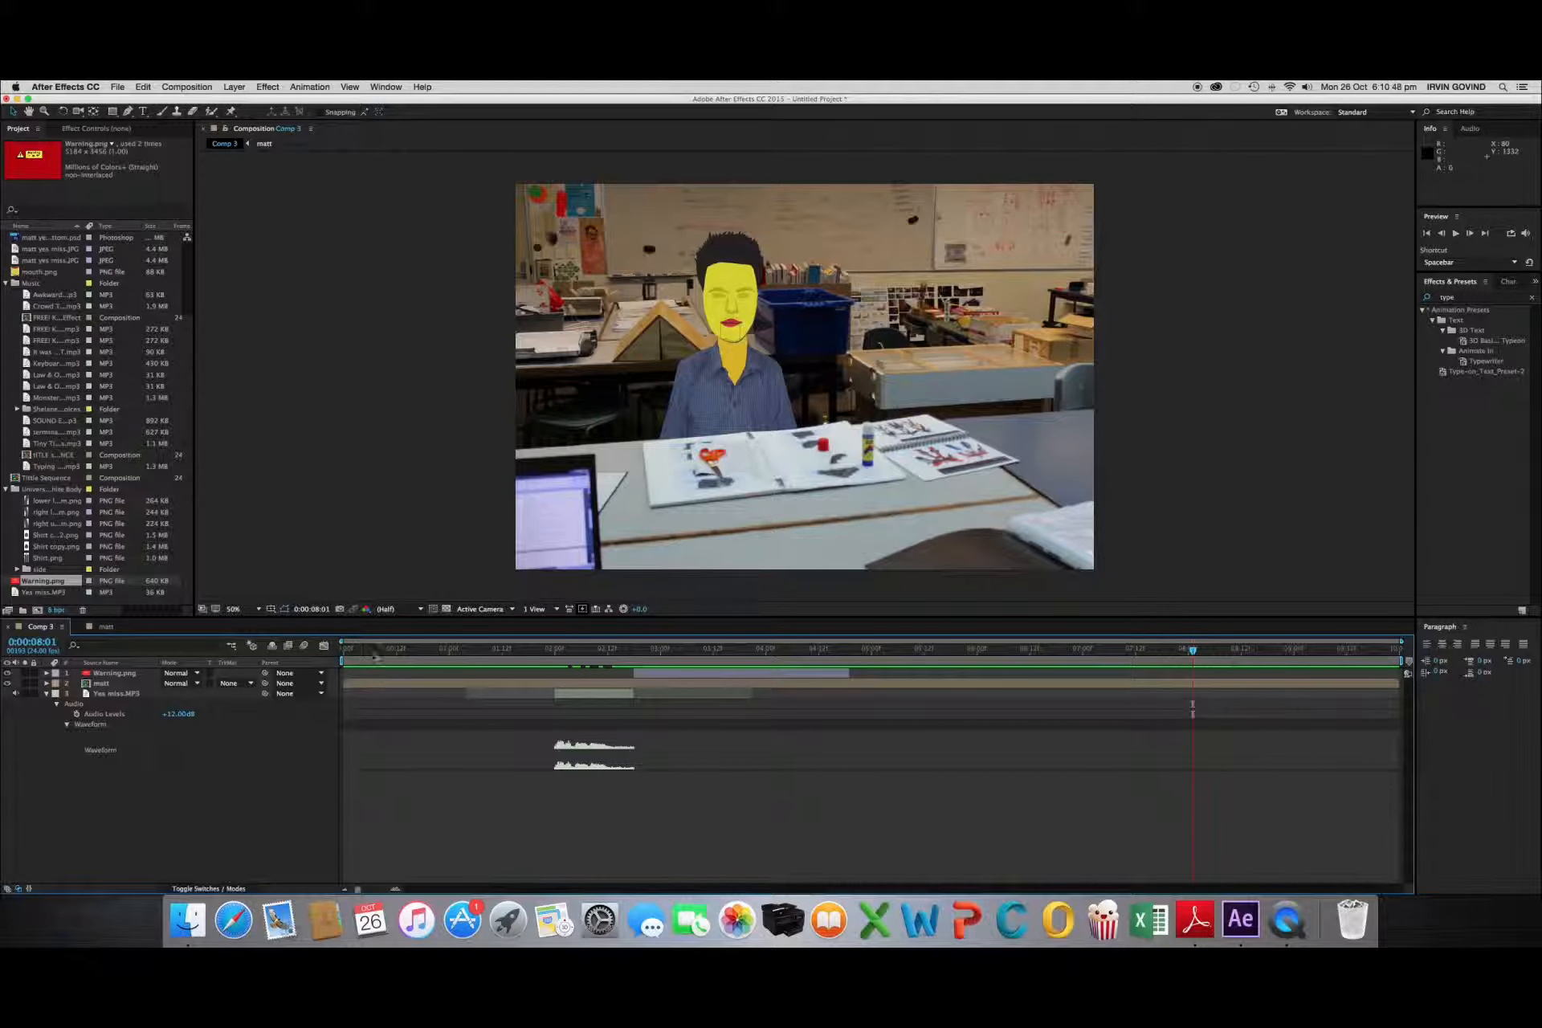
Play back Comp 3 from the start and add the composition to the Render Queue
{"action": "key", "text": "space"}
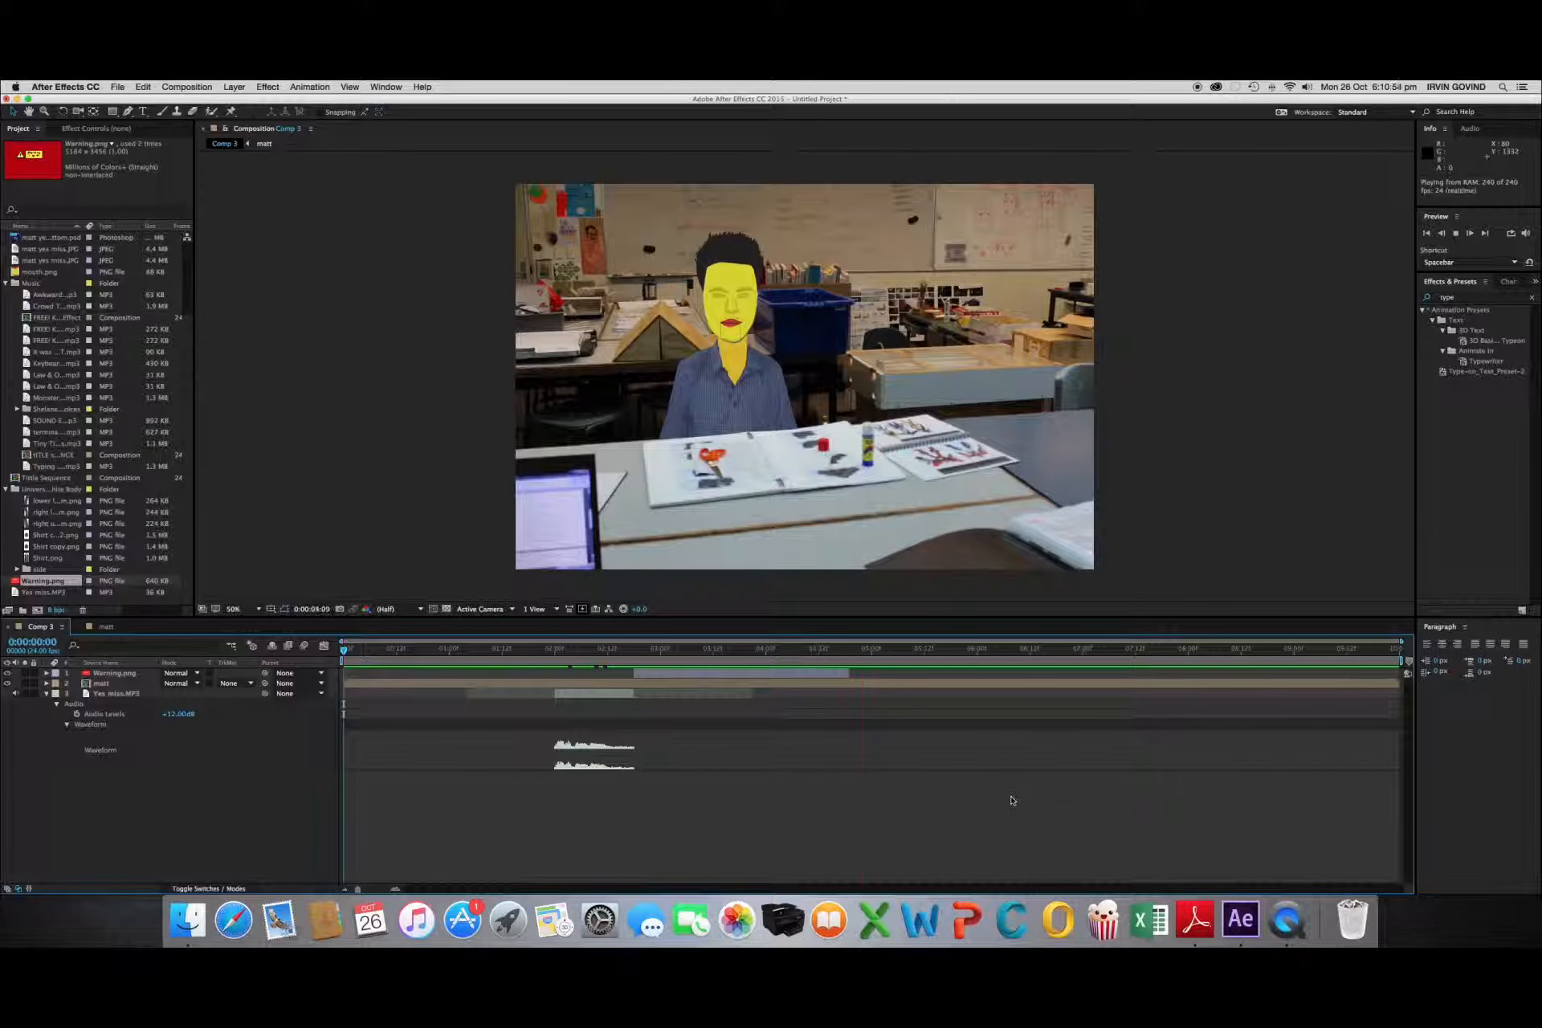
{"action": "key", "text": "space"}
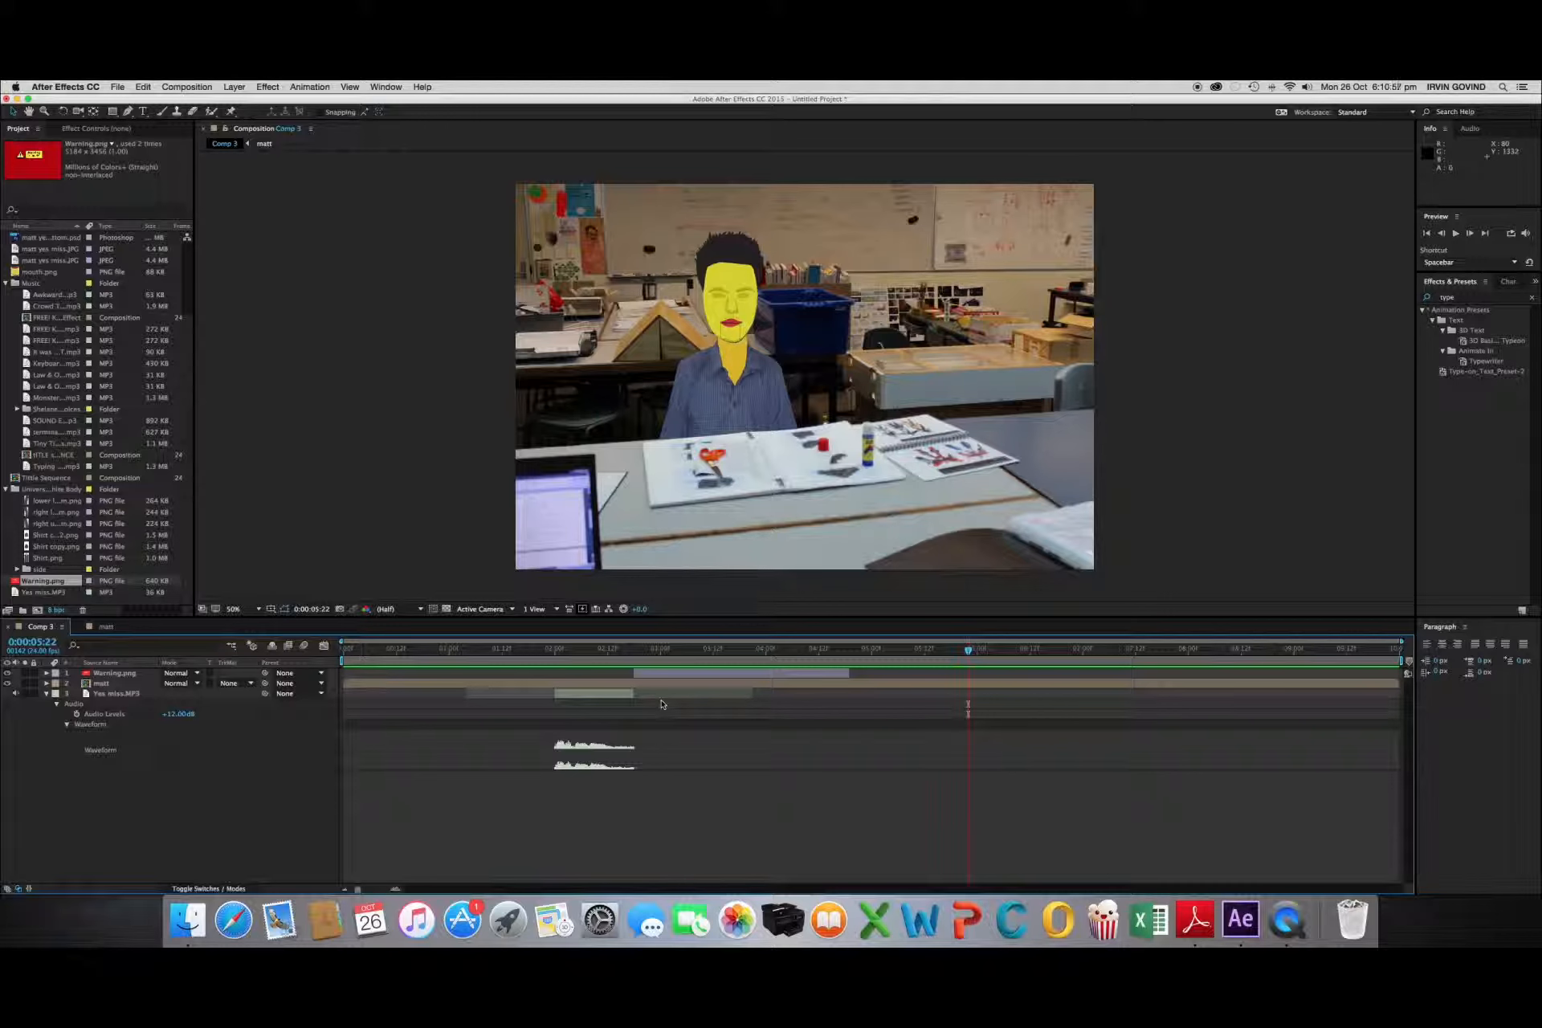
{"action": "left_click", "coordinate": [117, 87]}
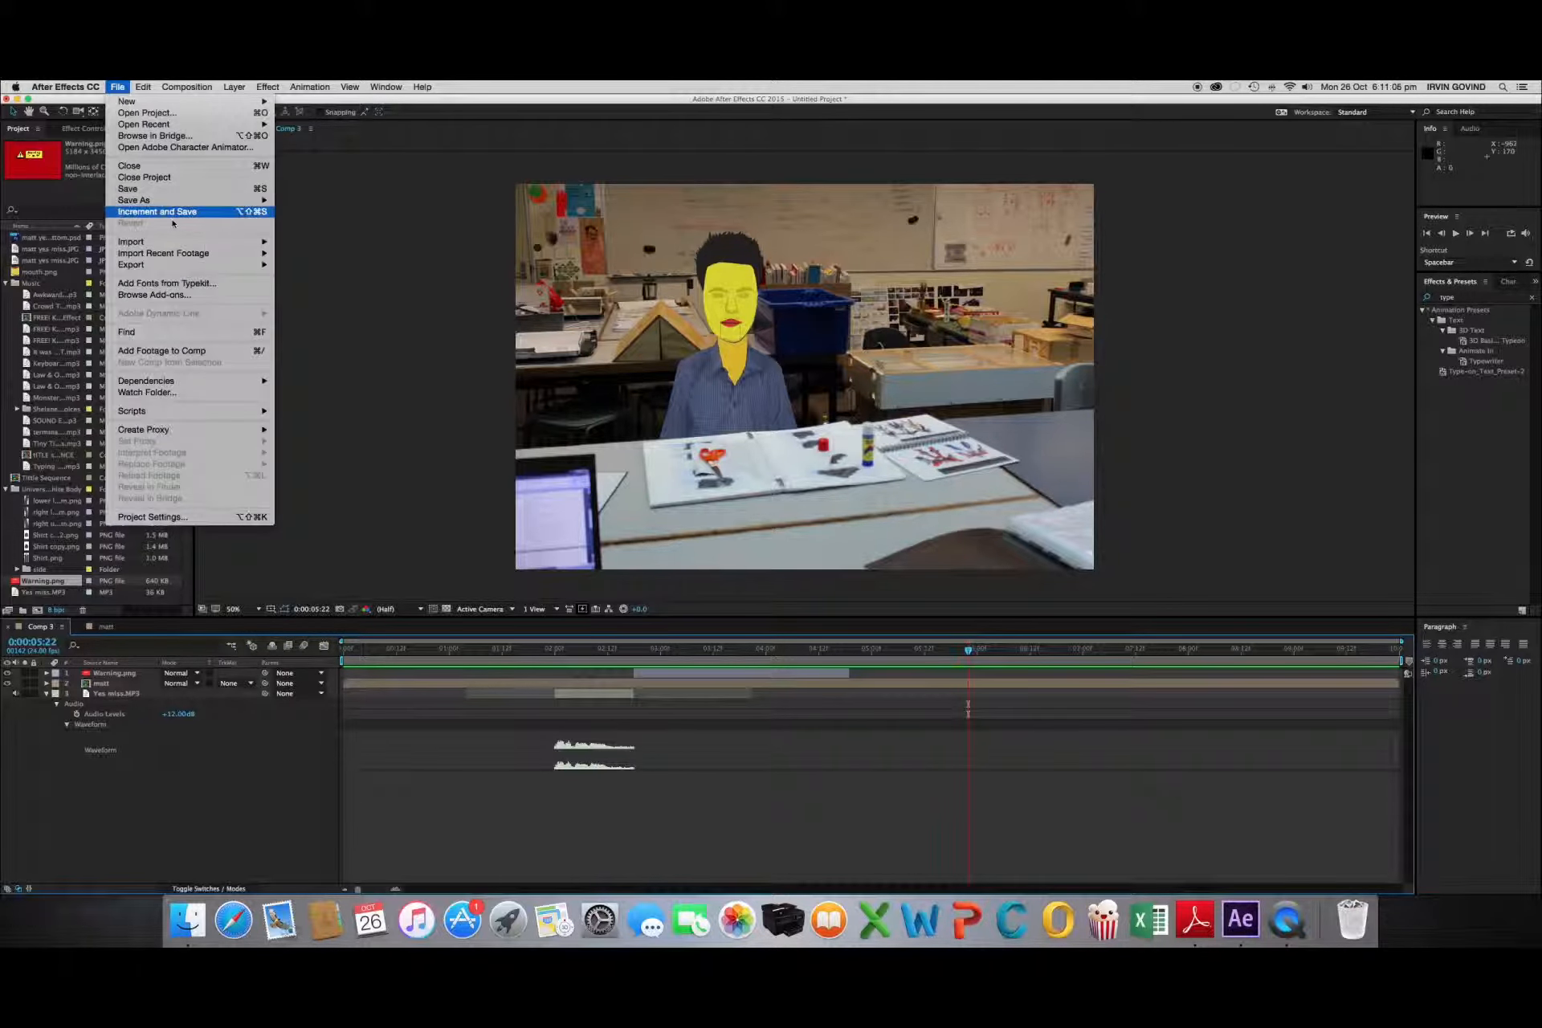
{"action": "mouse_move", "coordinate": [273, 244]}
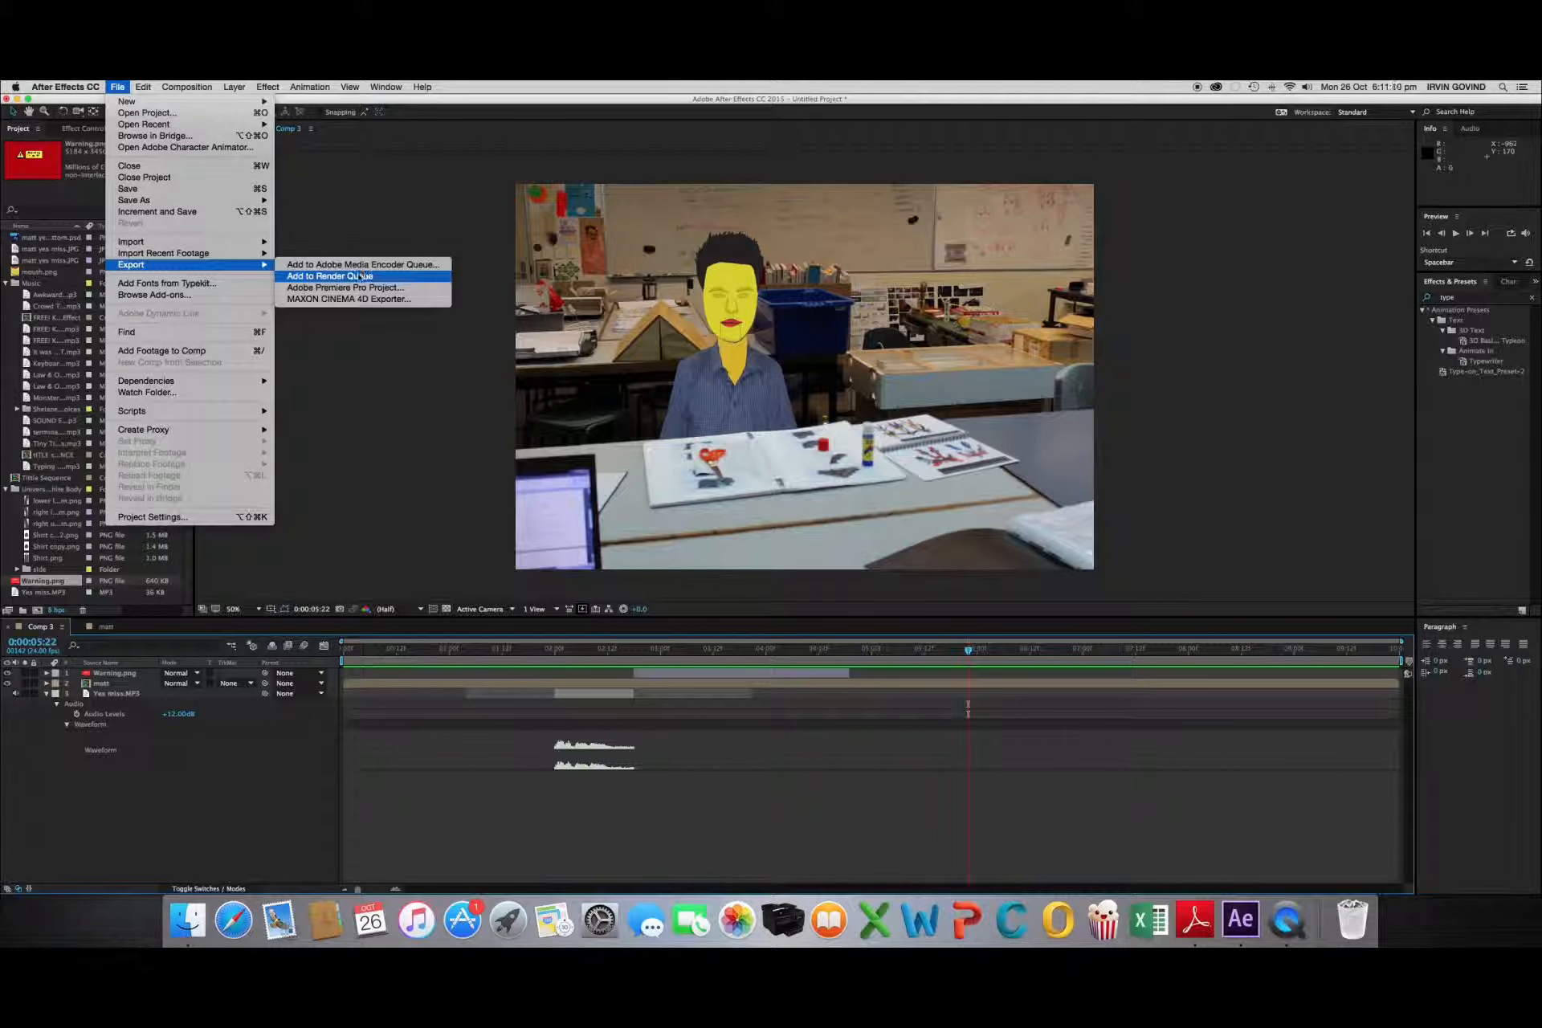
{"action": "left_click", "coordinate": [345, 276]}
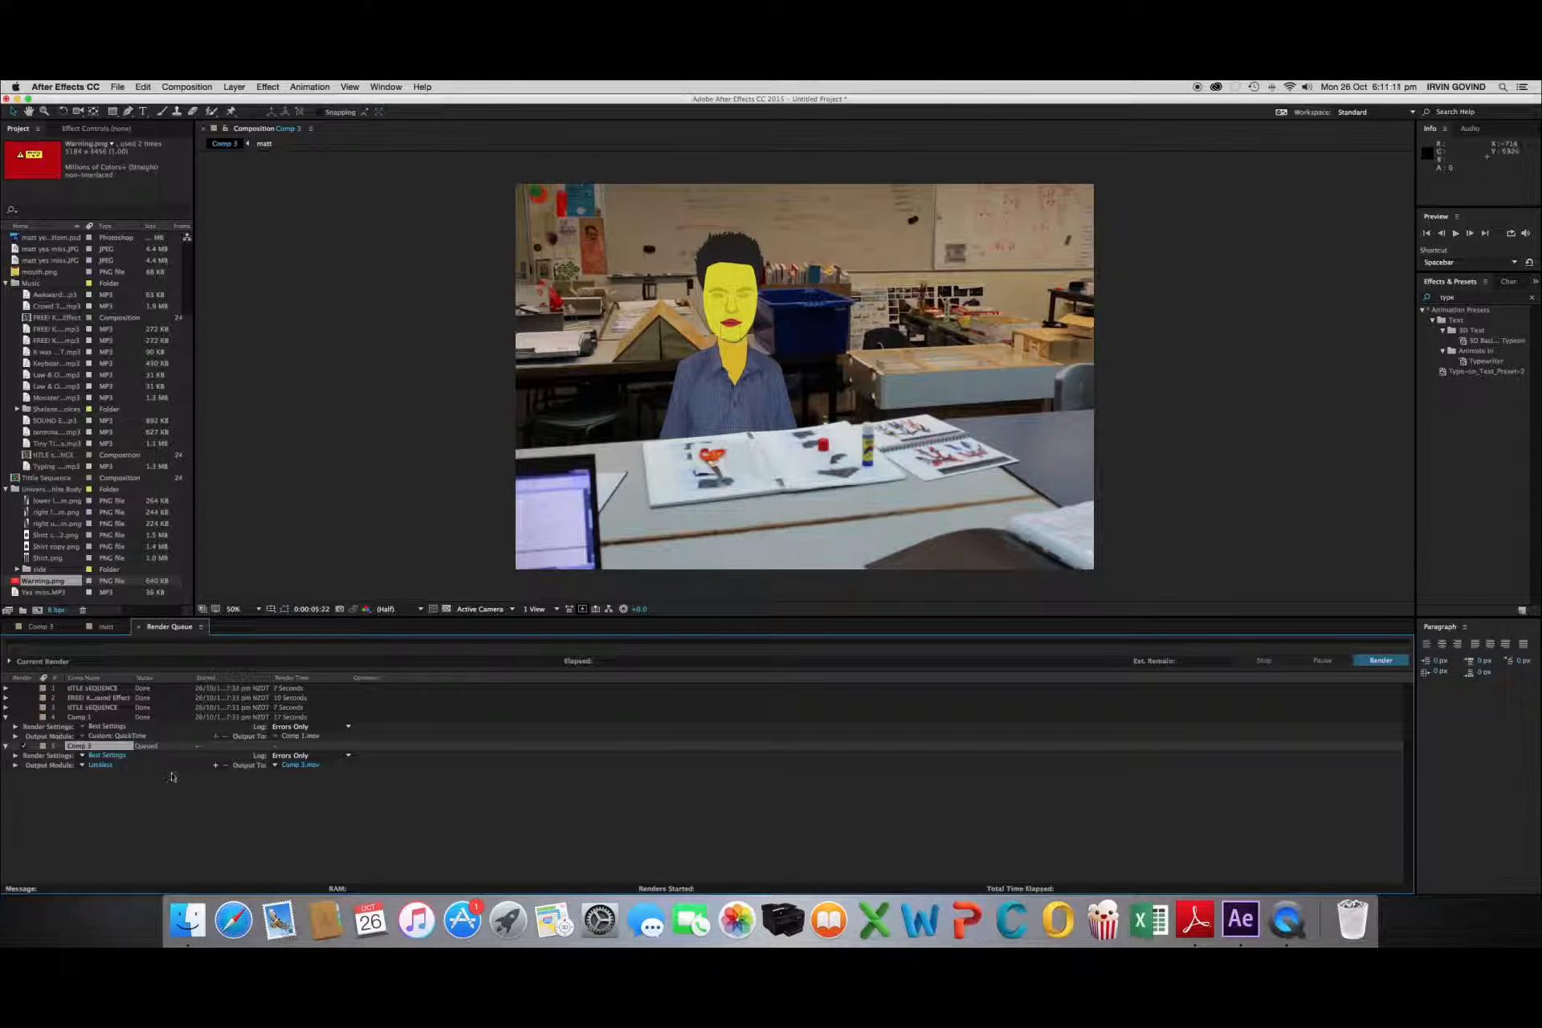
{"action": "left_click", "coordinate": [6, 717]}
Set Comp 3's output module audio to 96.000 kHz and 32 Bit, keeping the QuickTime format
{"action": "left_click", "coordinate": [109, 749]}
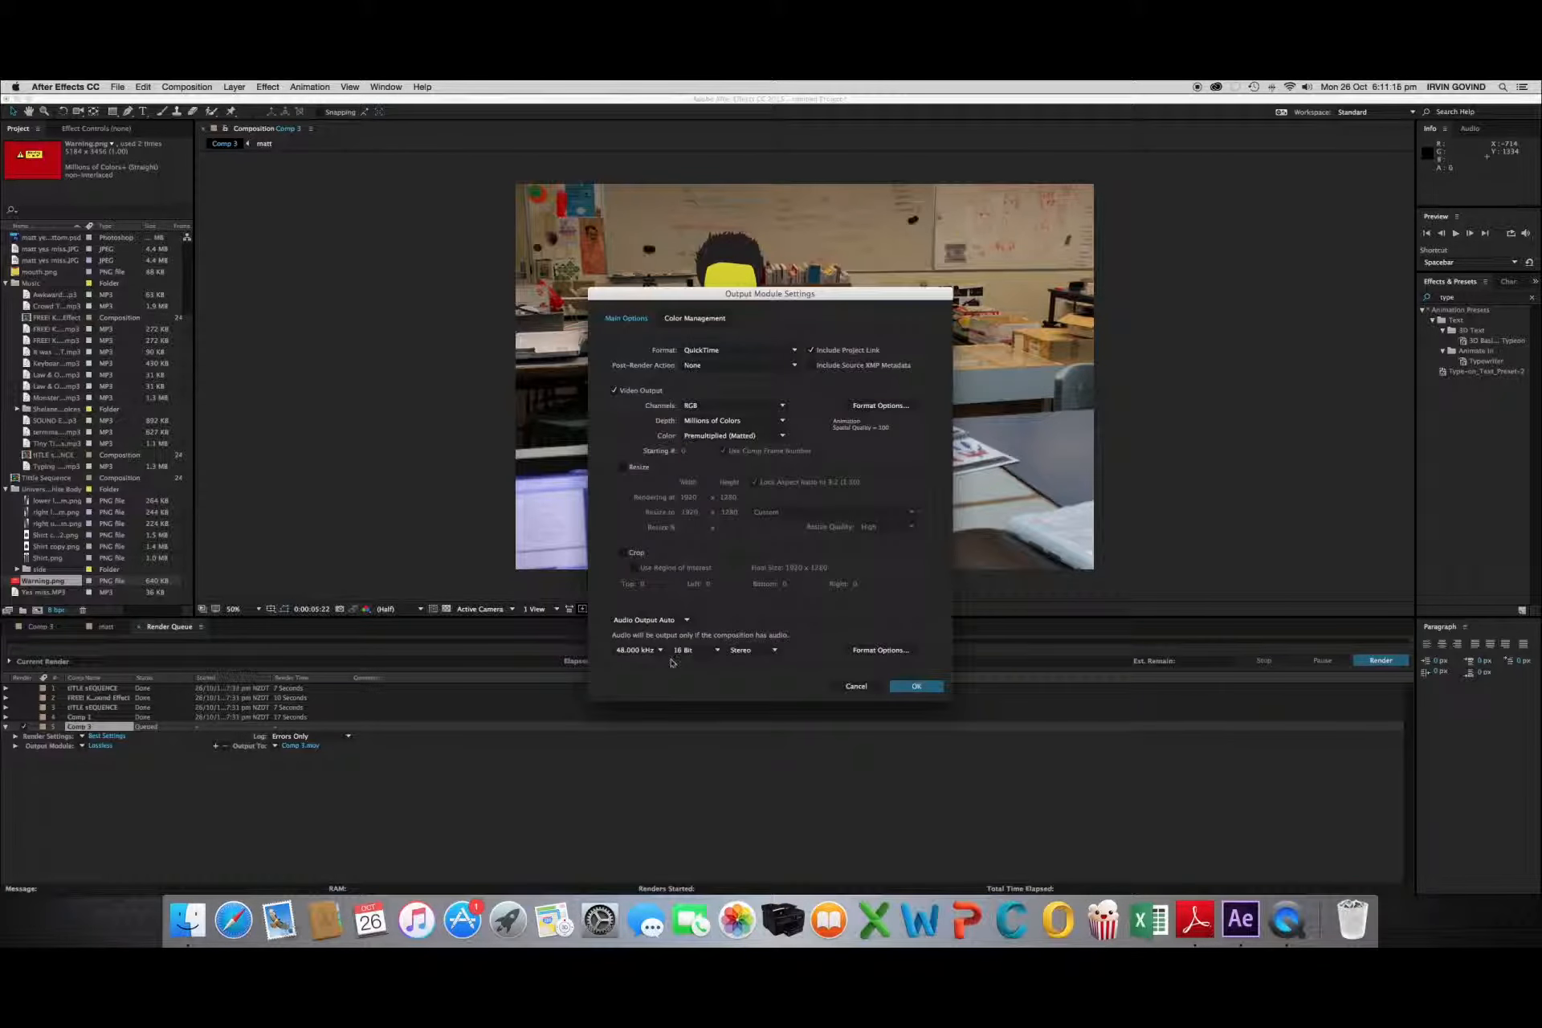
{"action": "left_click", "coordinate": [636, 649]}
{"action": "left_click", "coordinate": [640, 753]}
{"action": "left_click", "coordinate": [695, 650]}
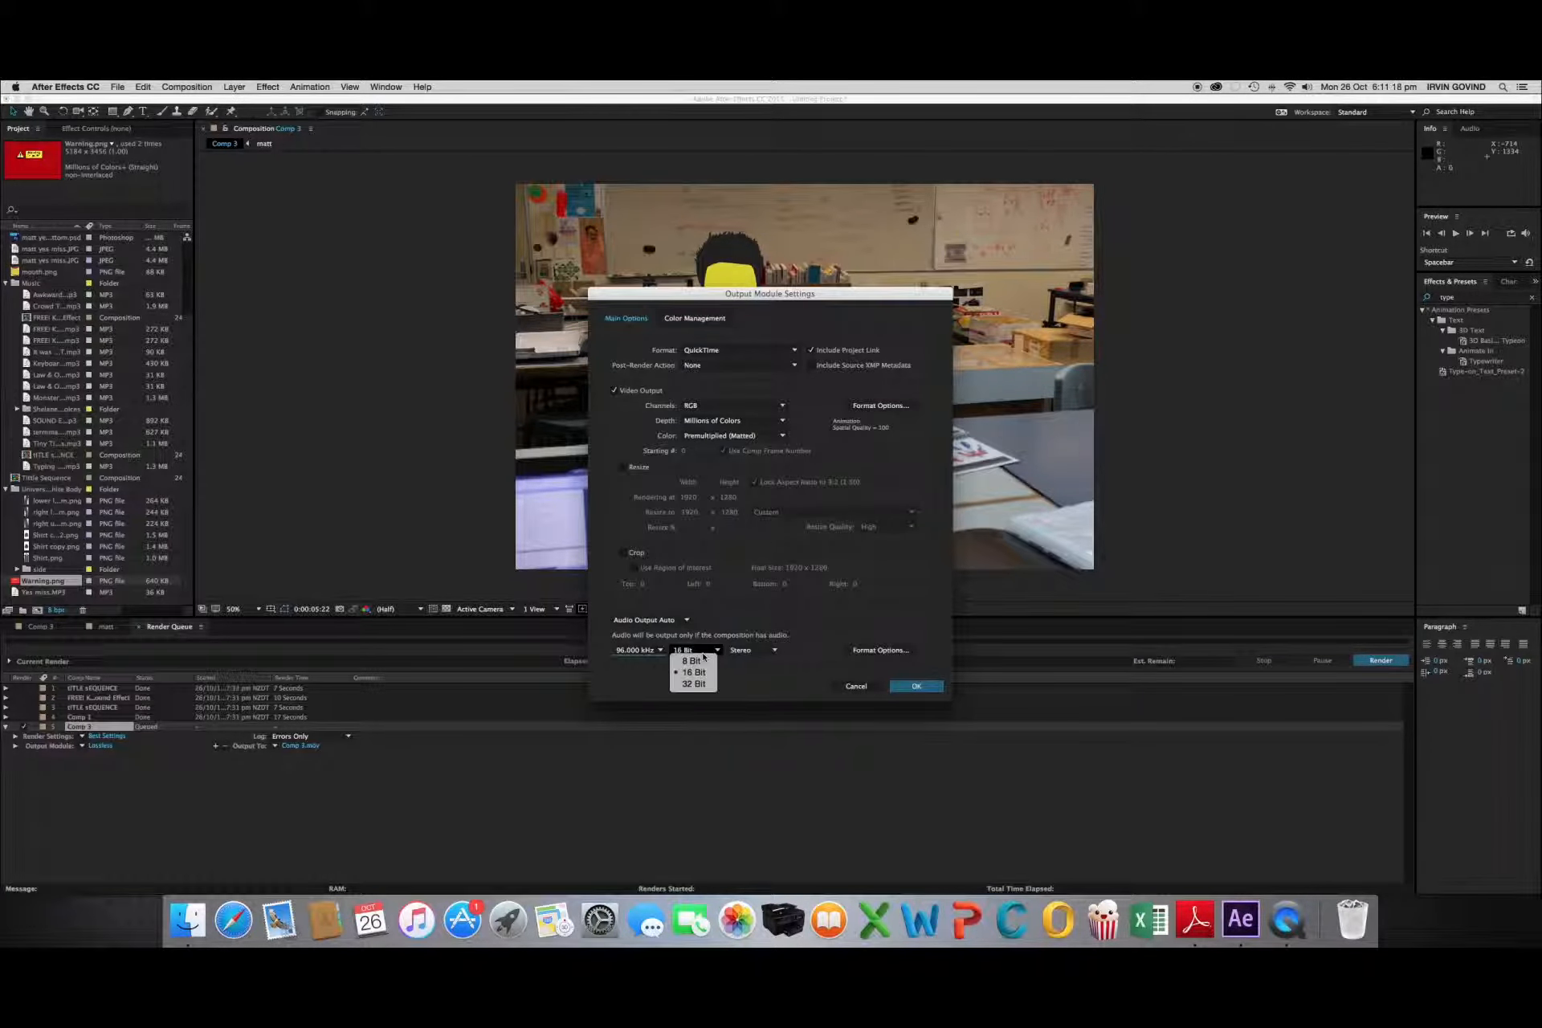
{"action": "left_click", "coordinate": [688, 672]}
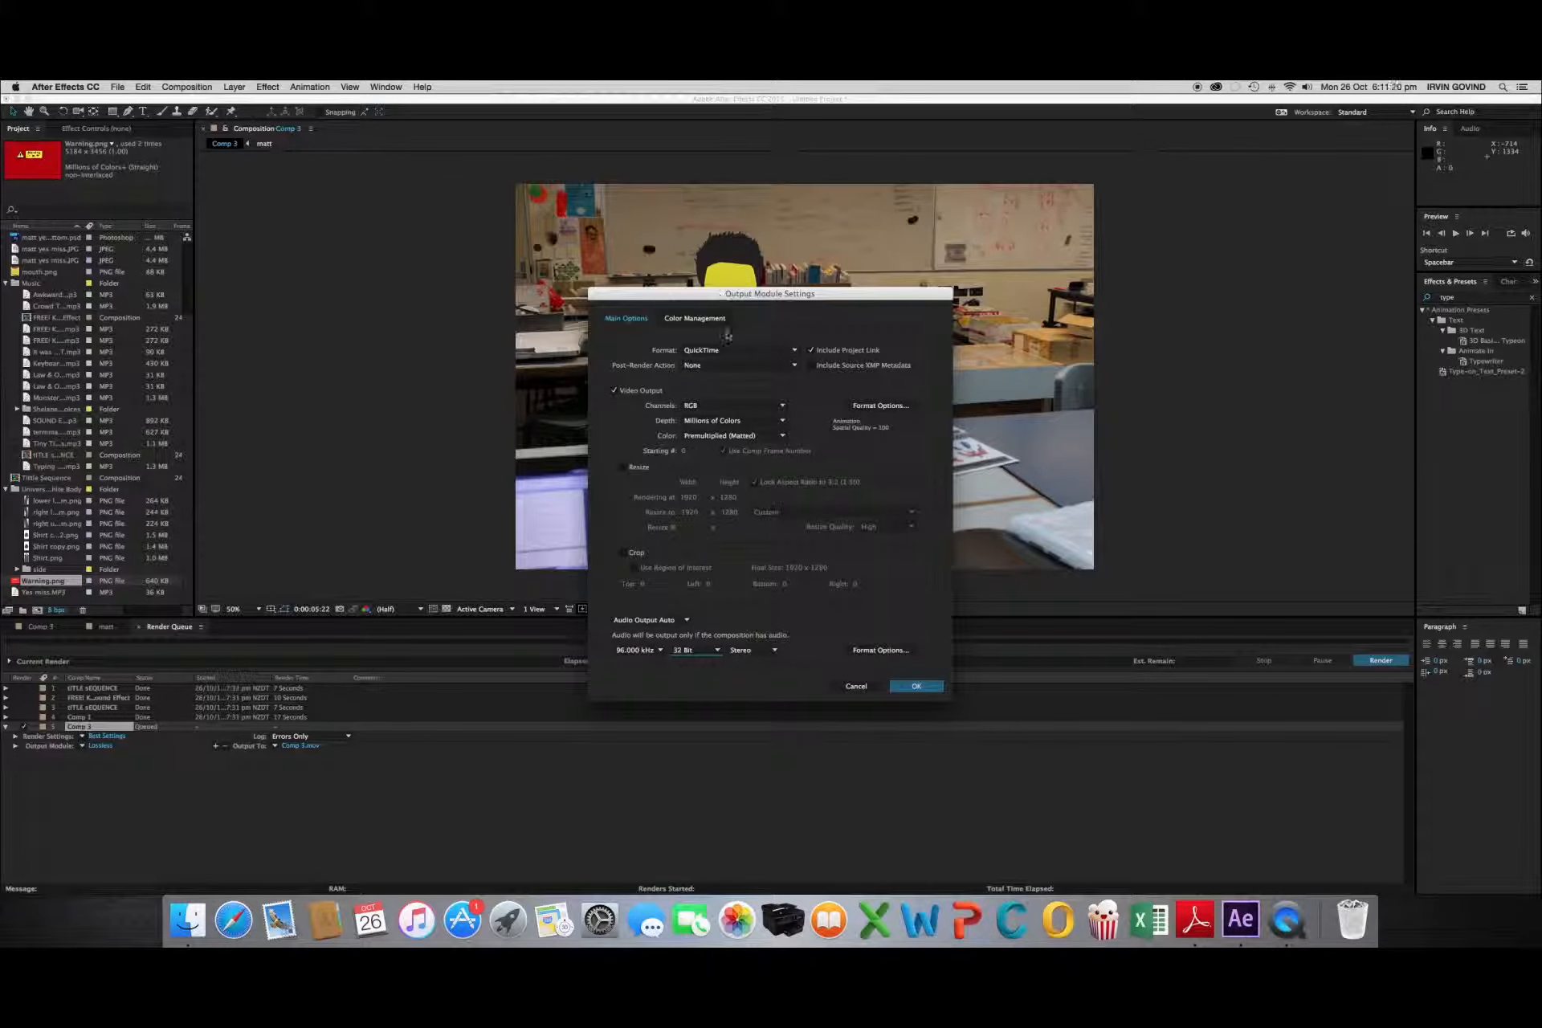
{"action": "left_click", "coordinate": [916, 686]}
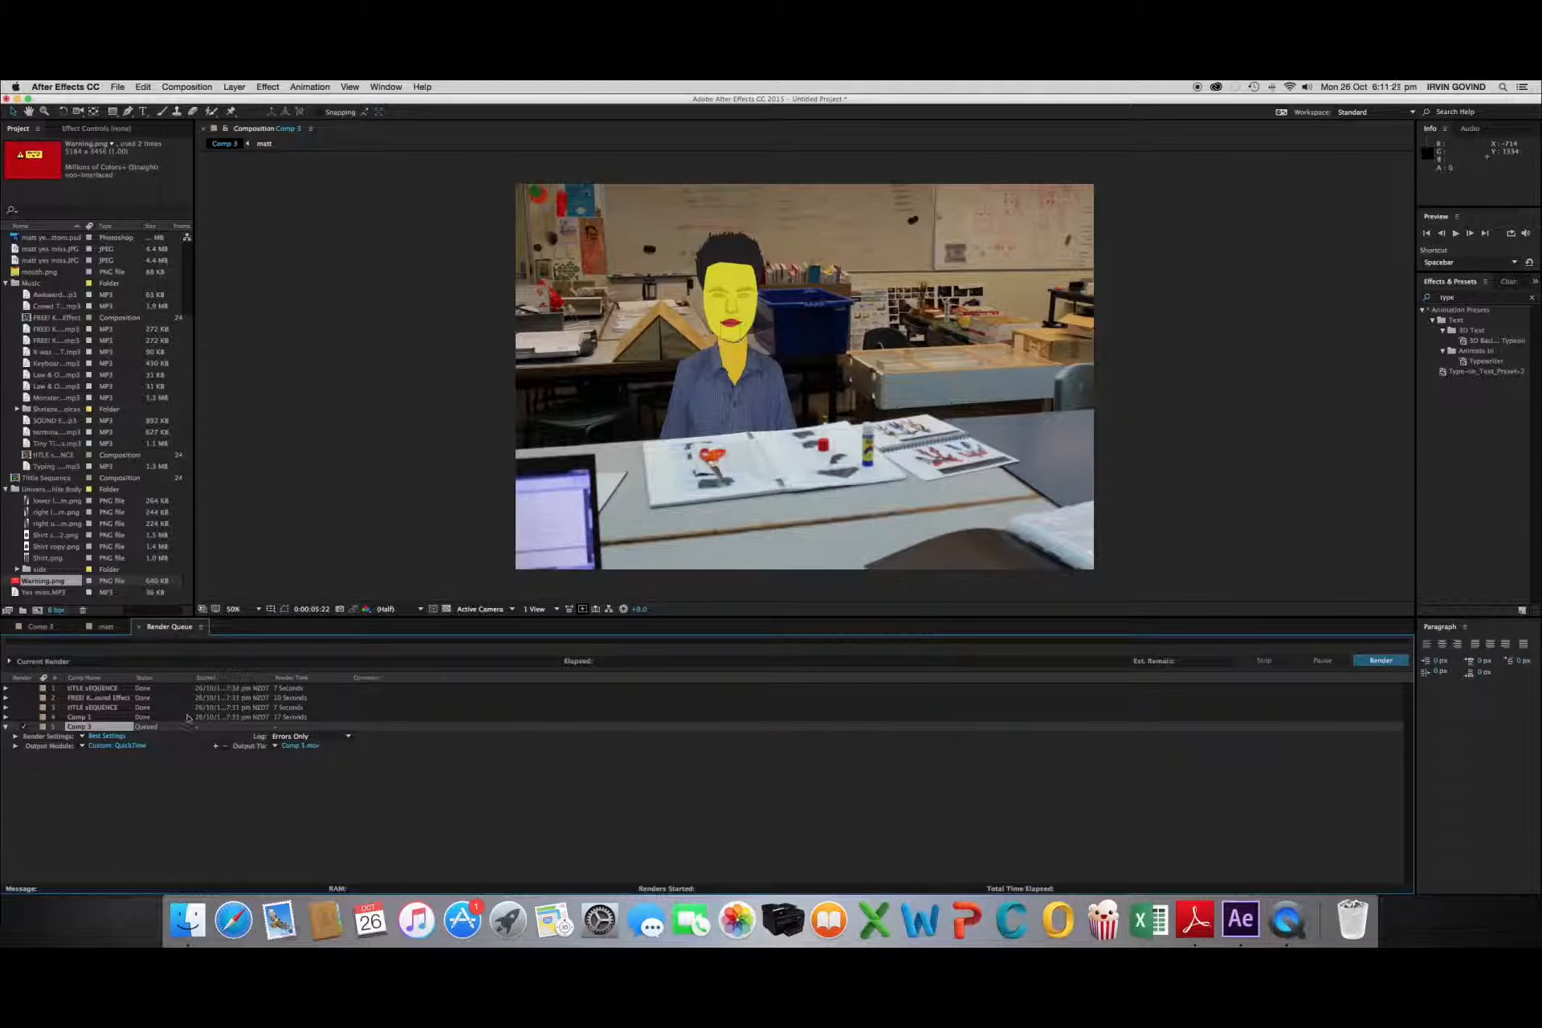
Render the queued Comp 3 to Comp 3.mov
{"action": "left_click", "coordinate": [1381, 660]}
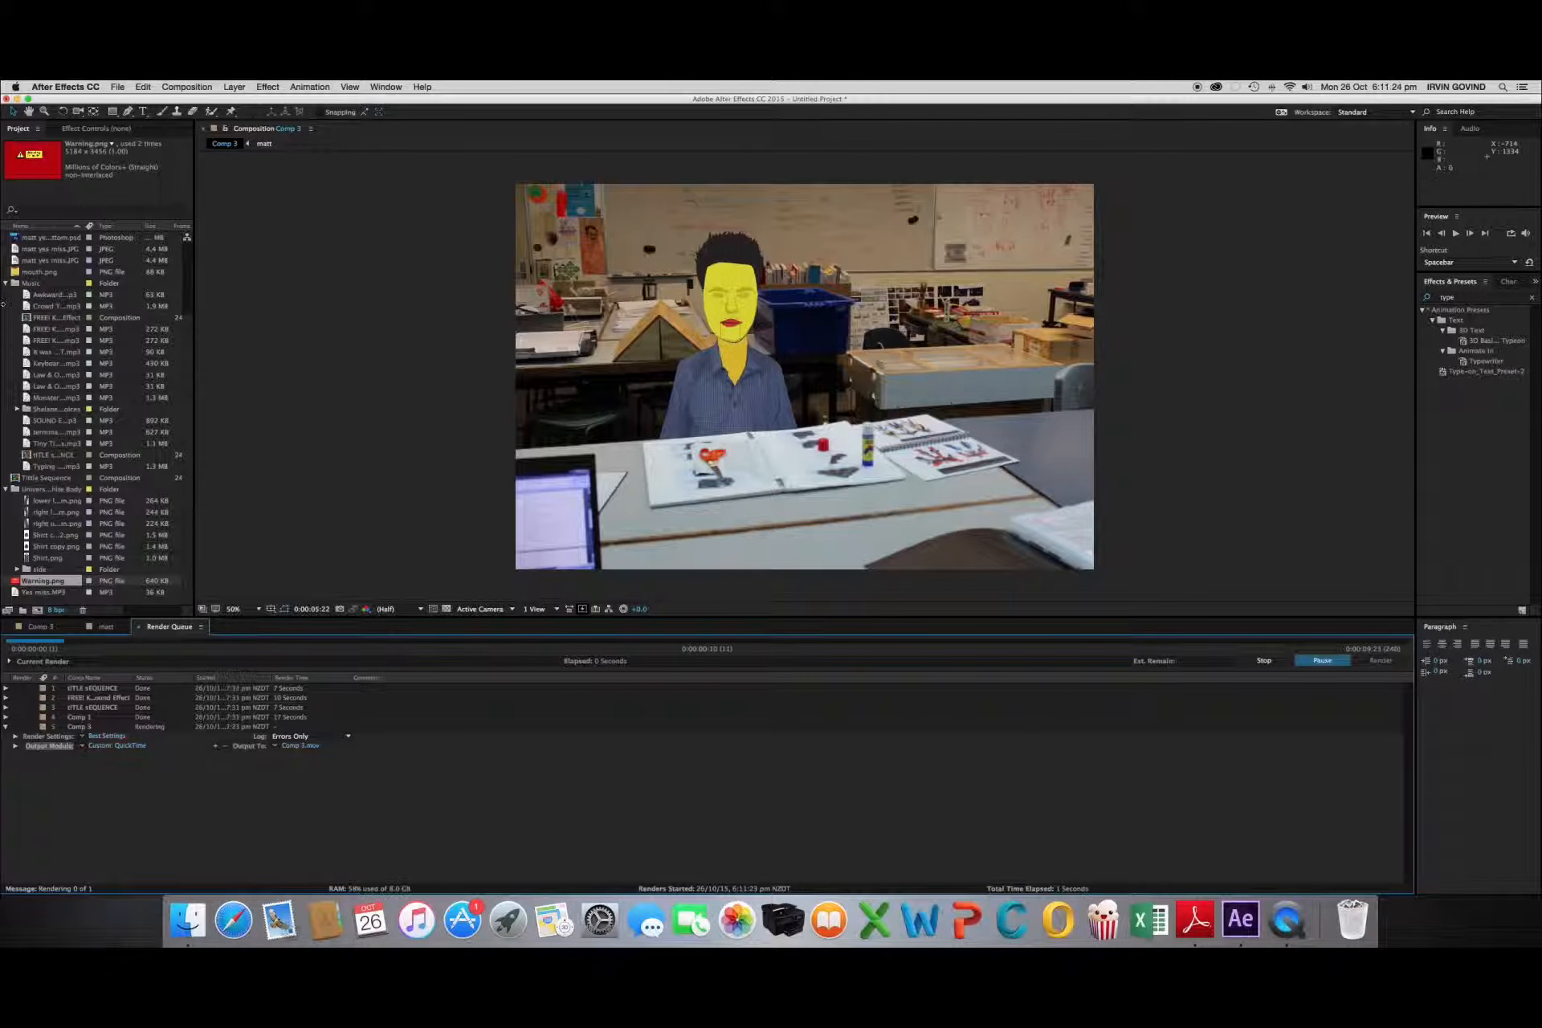
{"action": "left_click", "coordinate": [119, 88]}
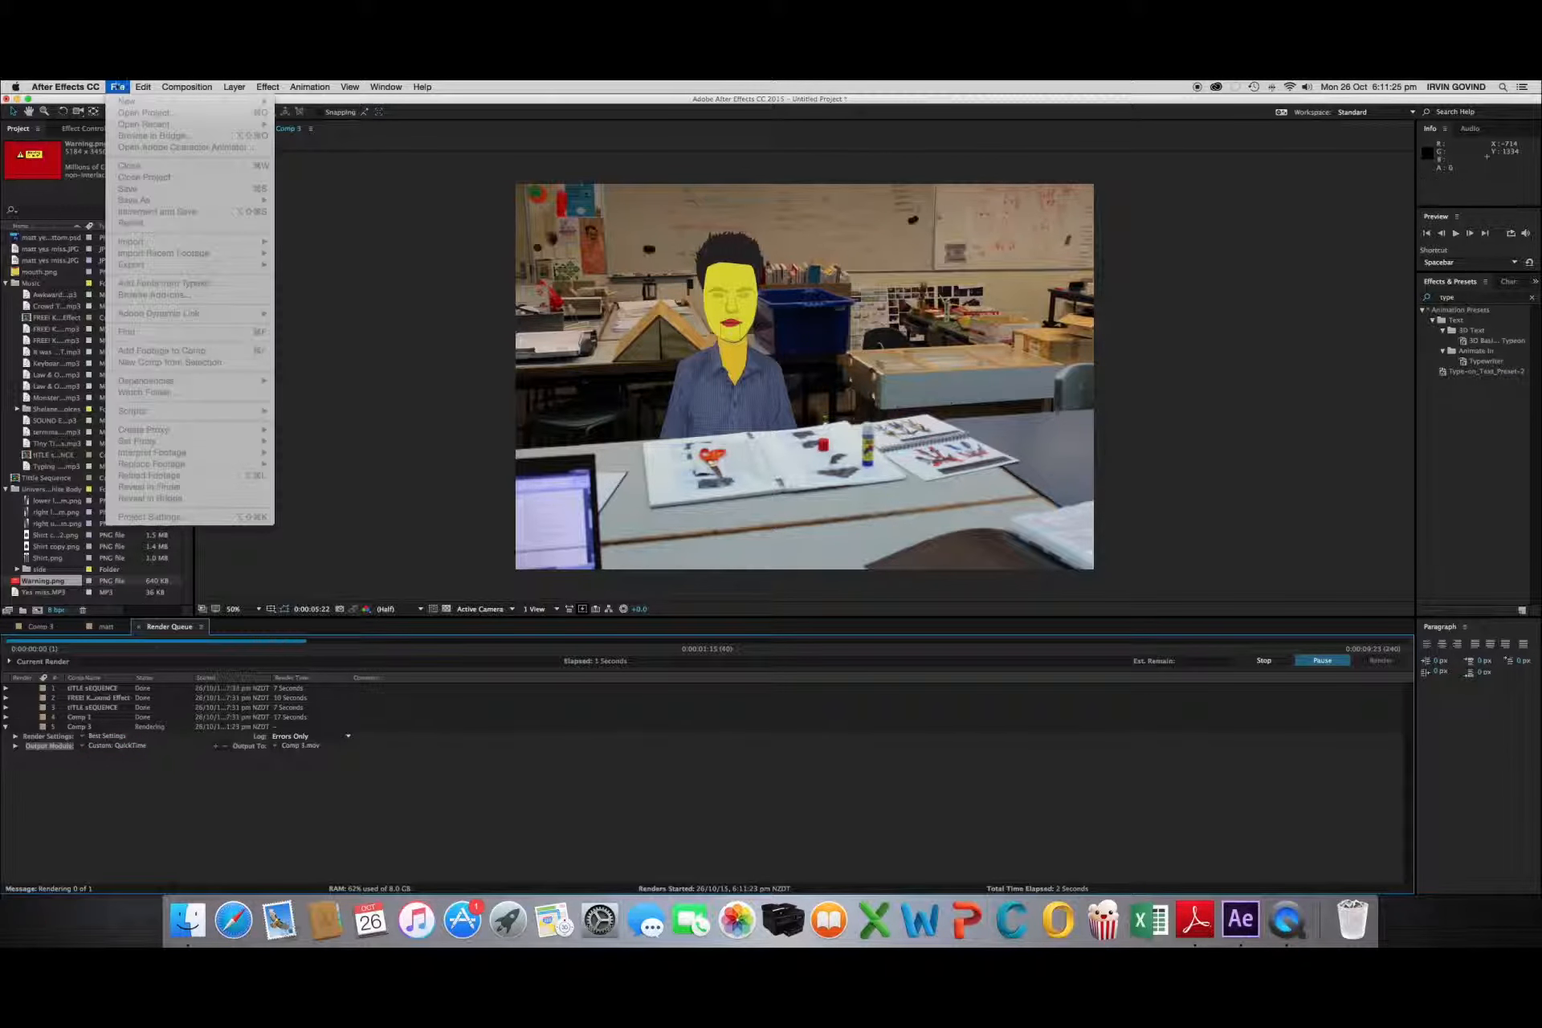
{"action": "left_click", "coordinate": [194, 110]}
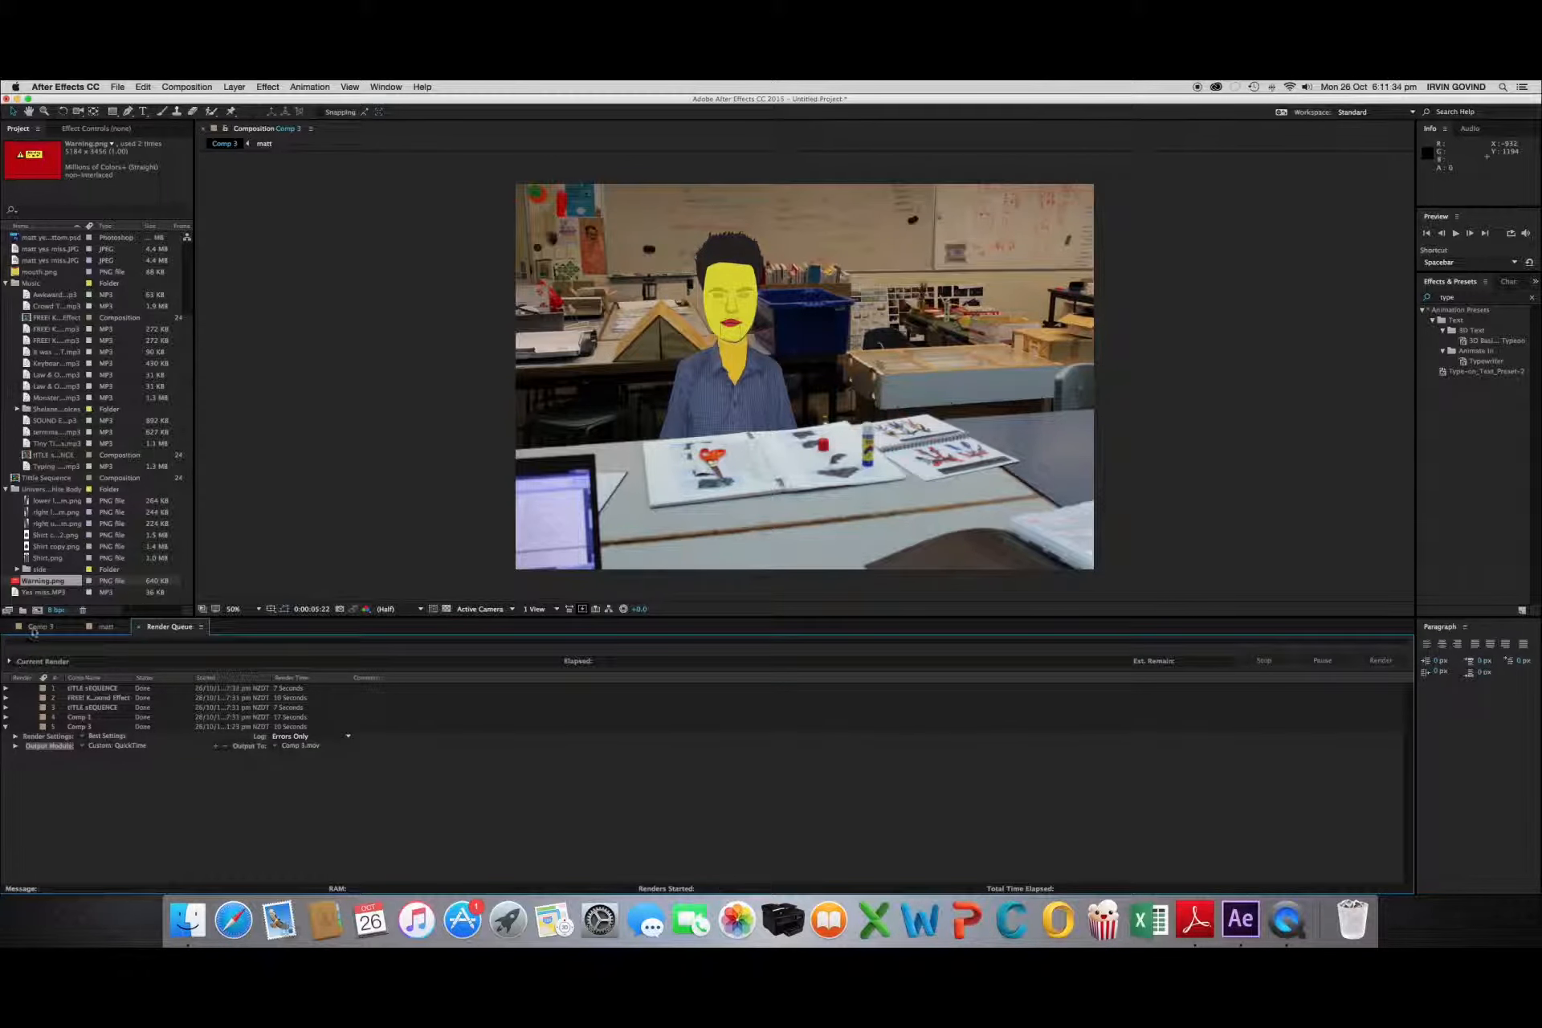
Return to the Comp 3 timeline and export the composition to the Adobe Media Encoder queue
{"action": "left_click", "coordinate": [40, 628]}
{"action": "left_click", "coordinate": [117, 87]}
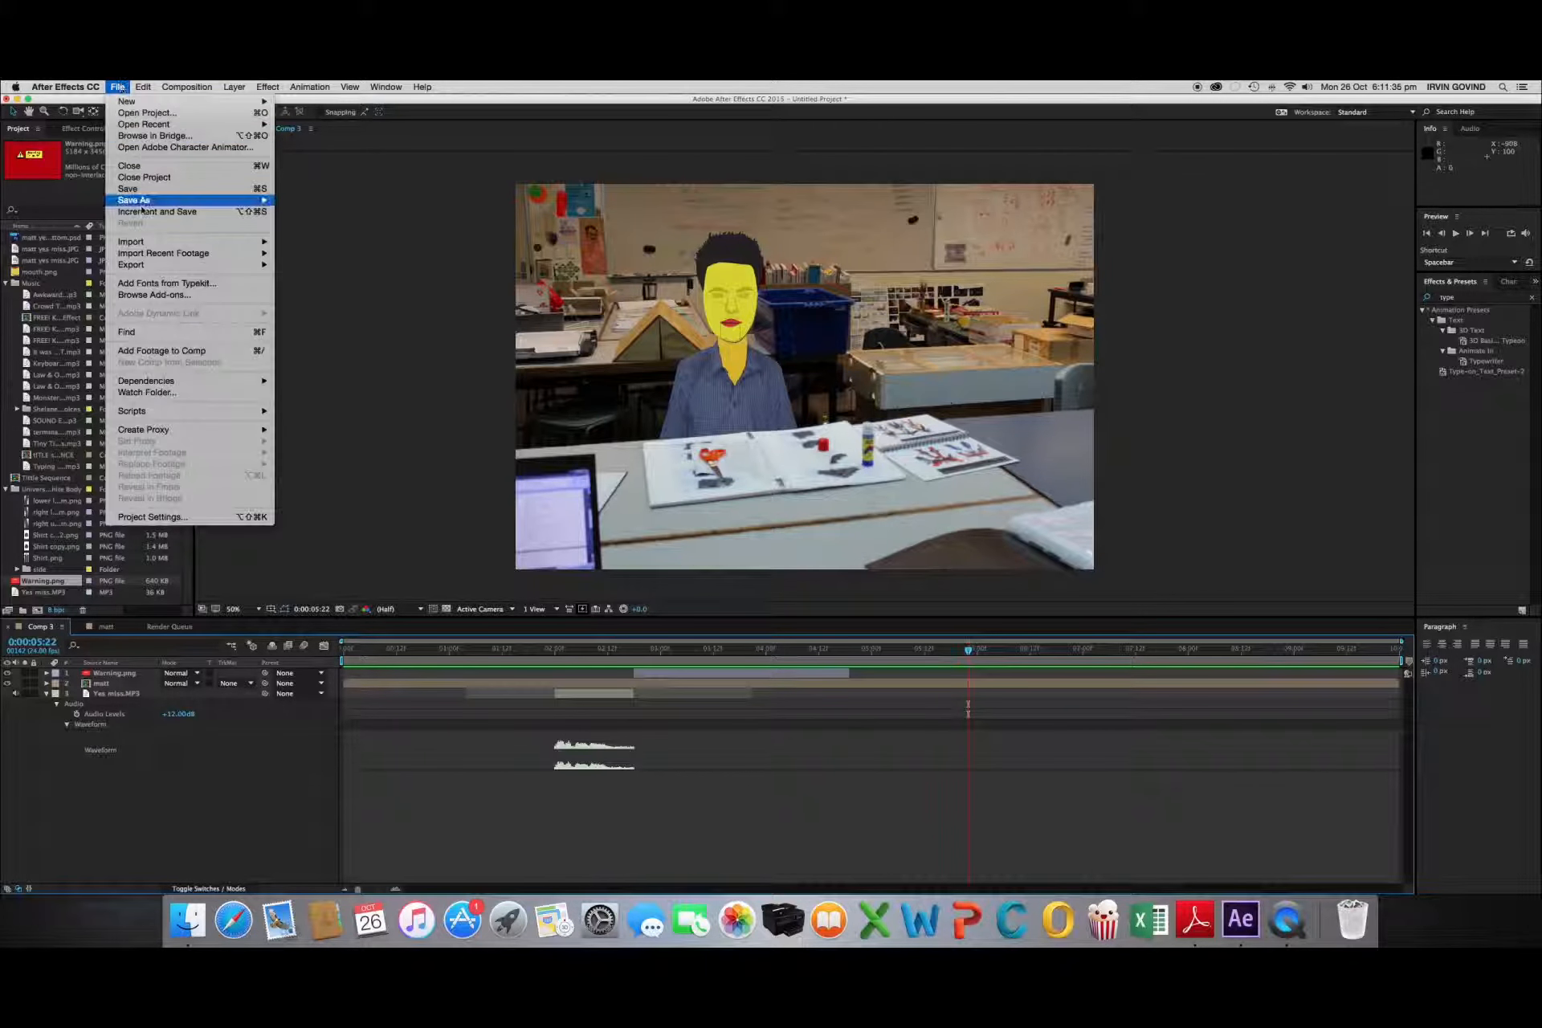
{"action": "mouse_move", "coordinate": [204, 271]}
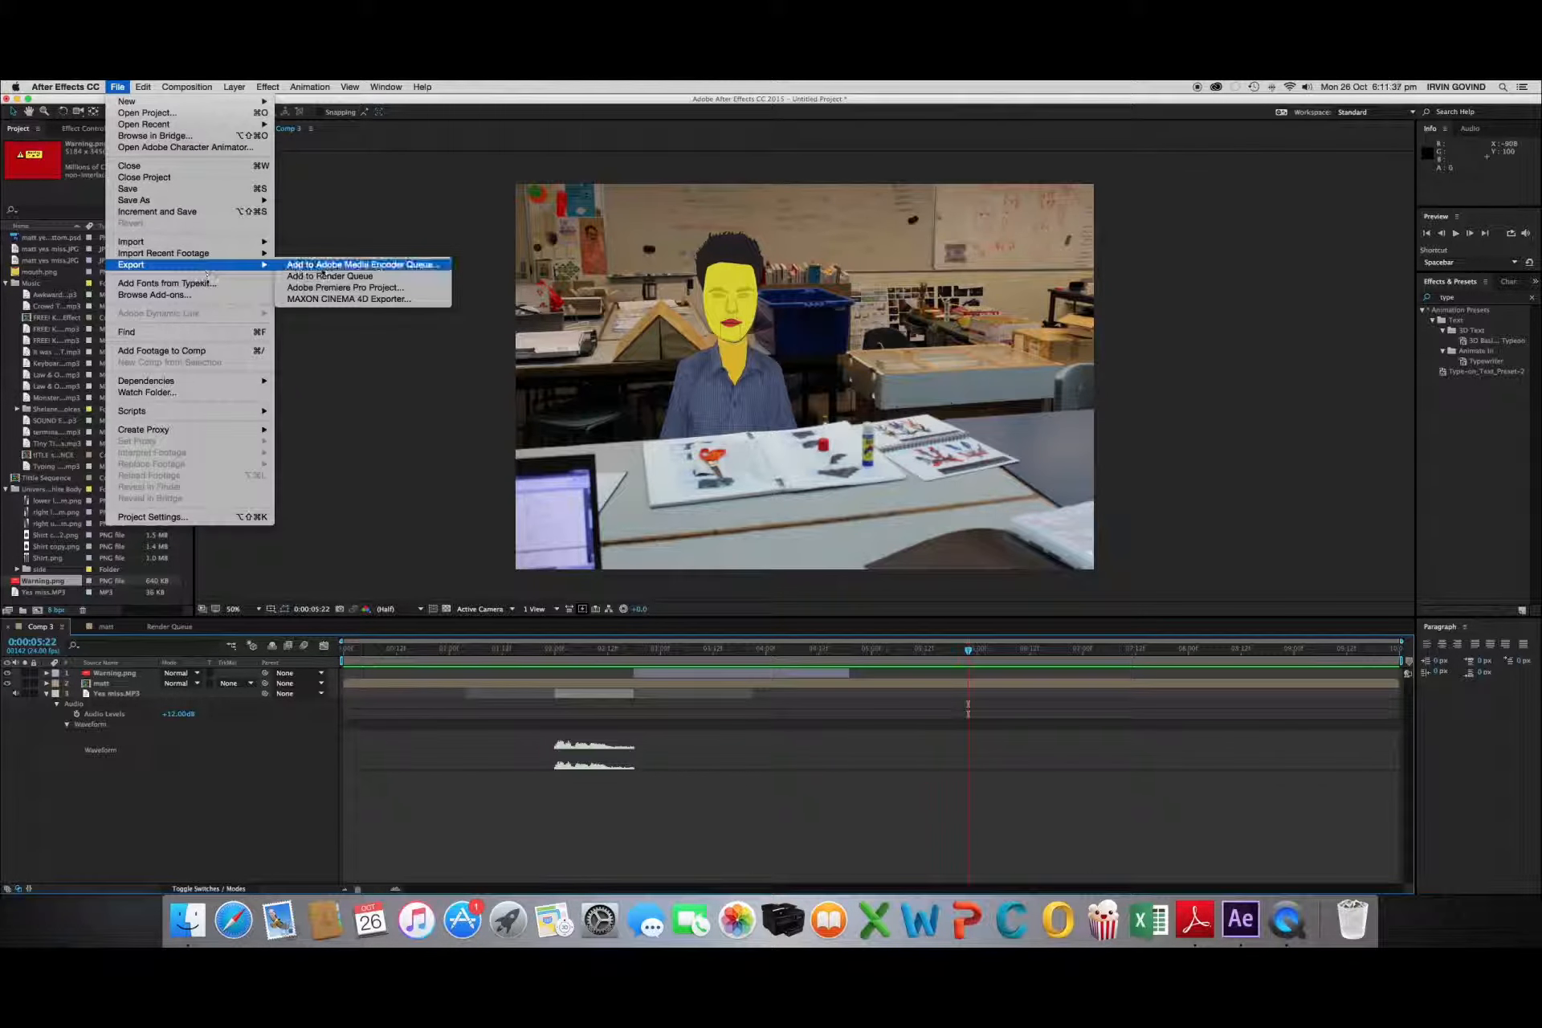
{"action": "left_click", "coordinate": [354, 264]}
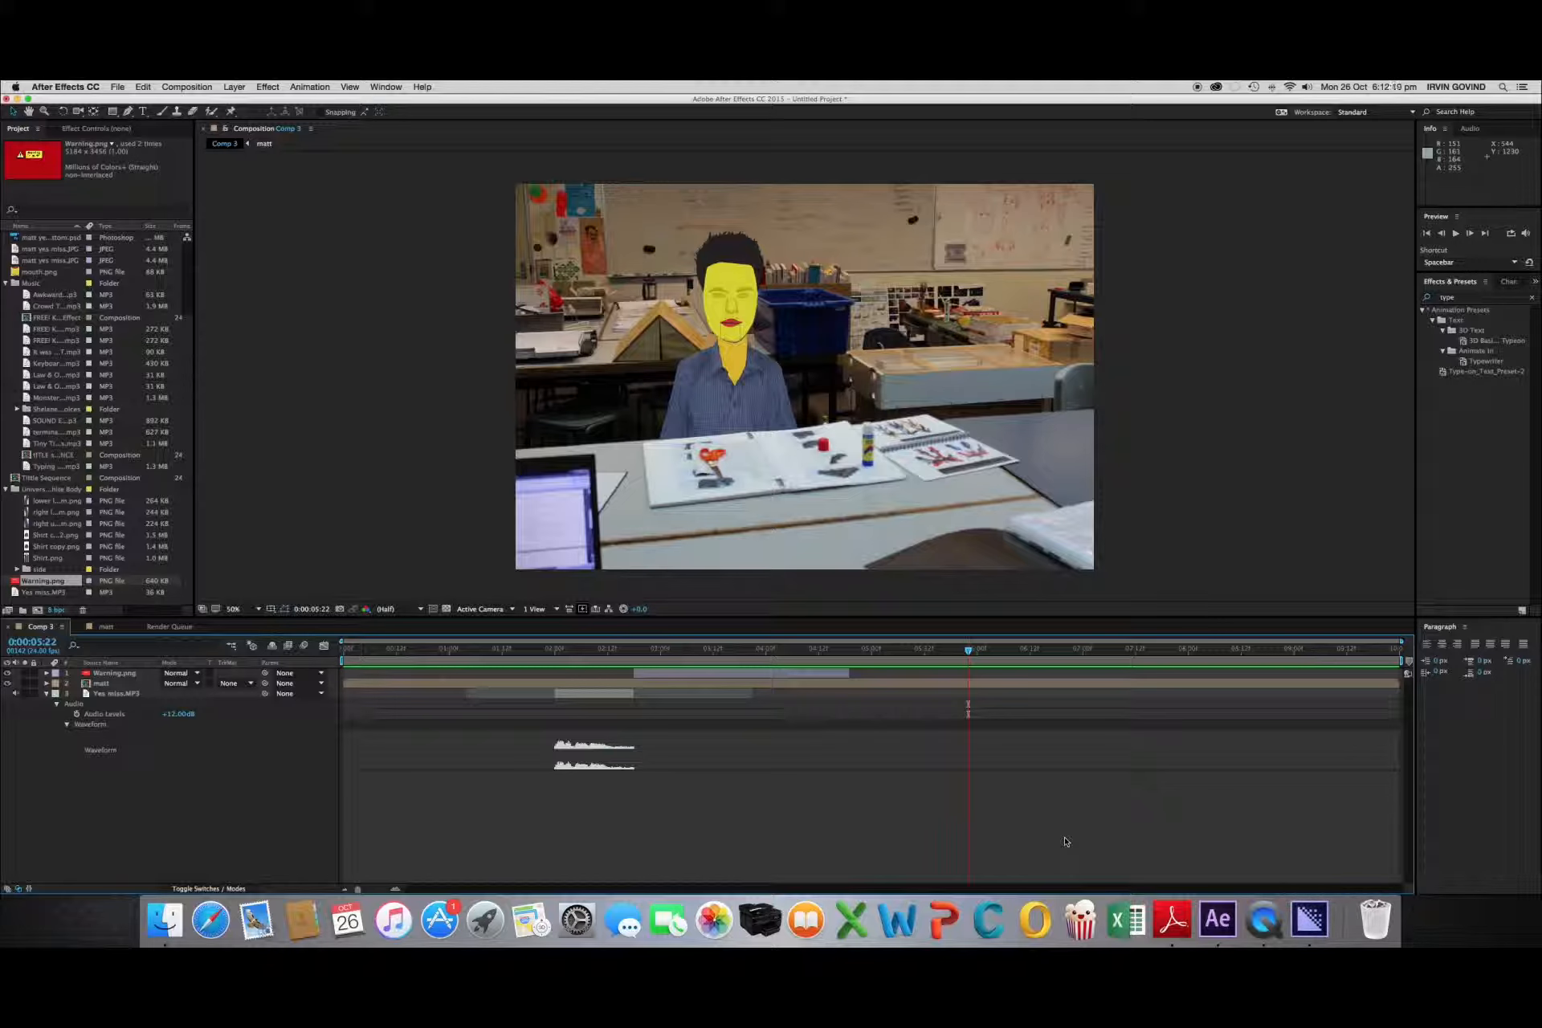
Switch to Adobe Media Encoder and show its queue window
{"action": "right_click", "coordinate": [1309, 915]}
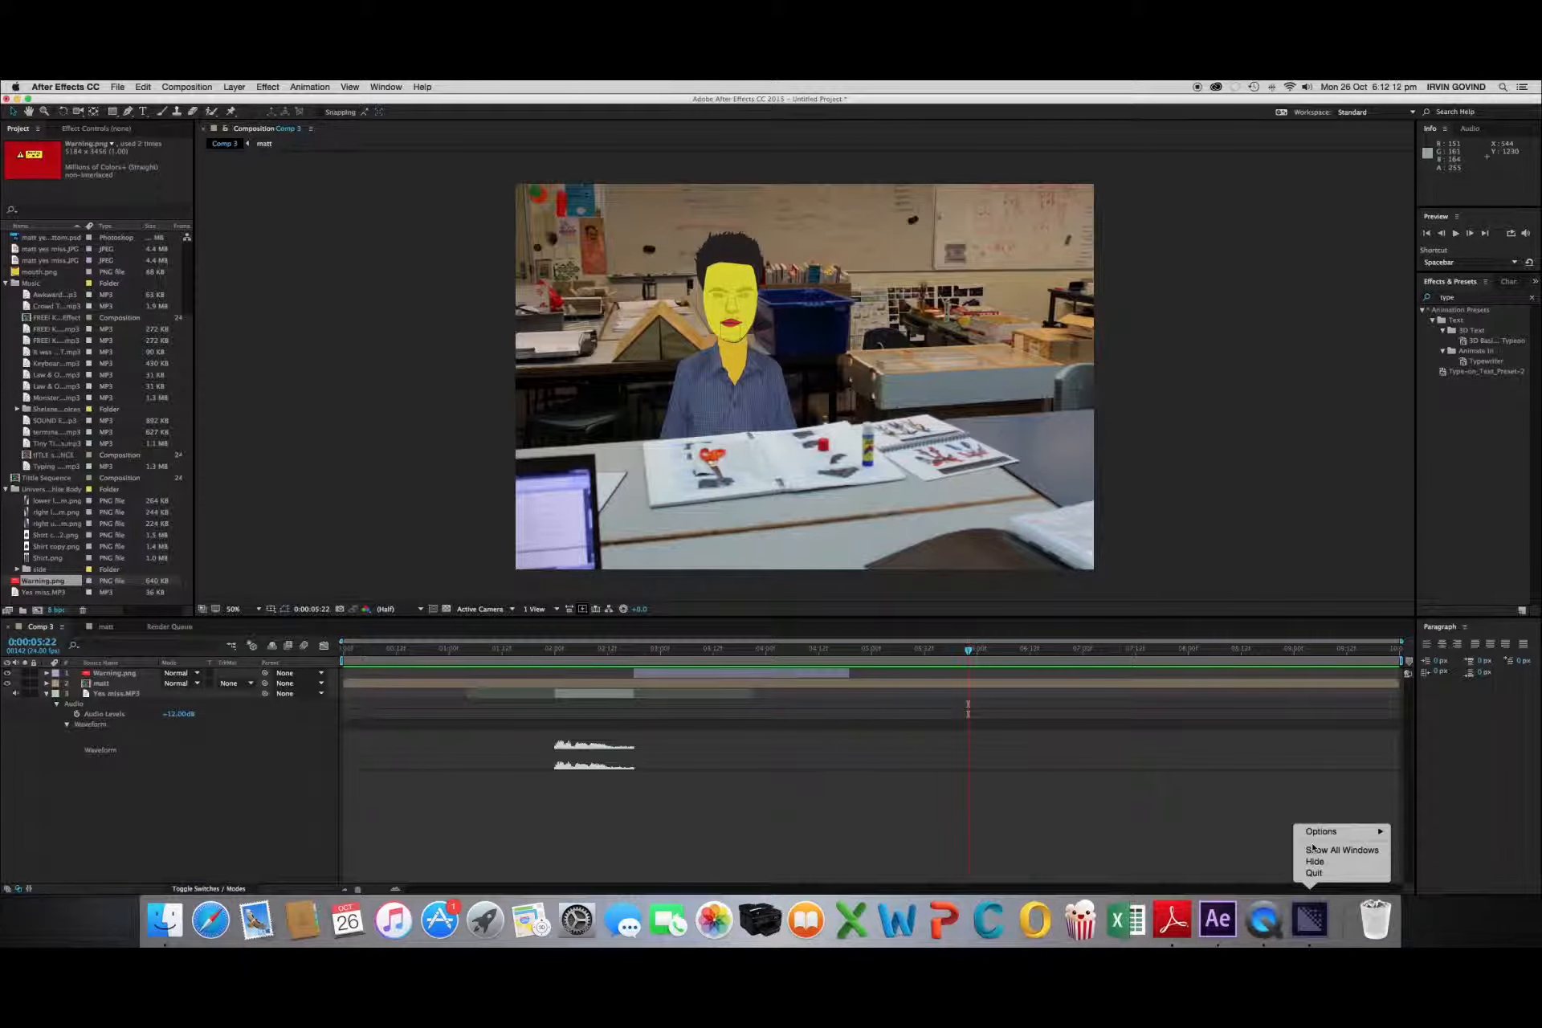
{"action": "left_click", "coordinate": [1312, 873]}
{"action": "right_click", "coordinate": [1309, 917]}
{"action": "left_click", "coordinate": [1301, 855]}
{"action": "left_click", "coordinate": [758, 498]}
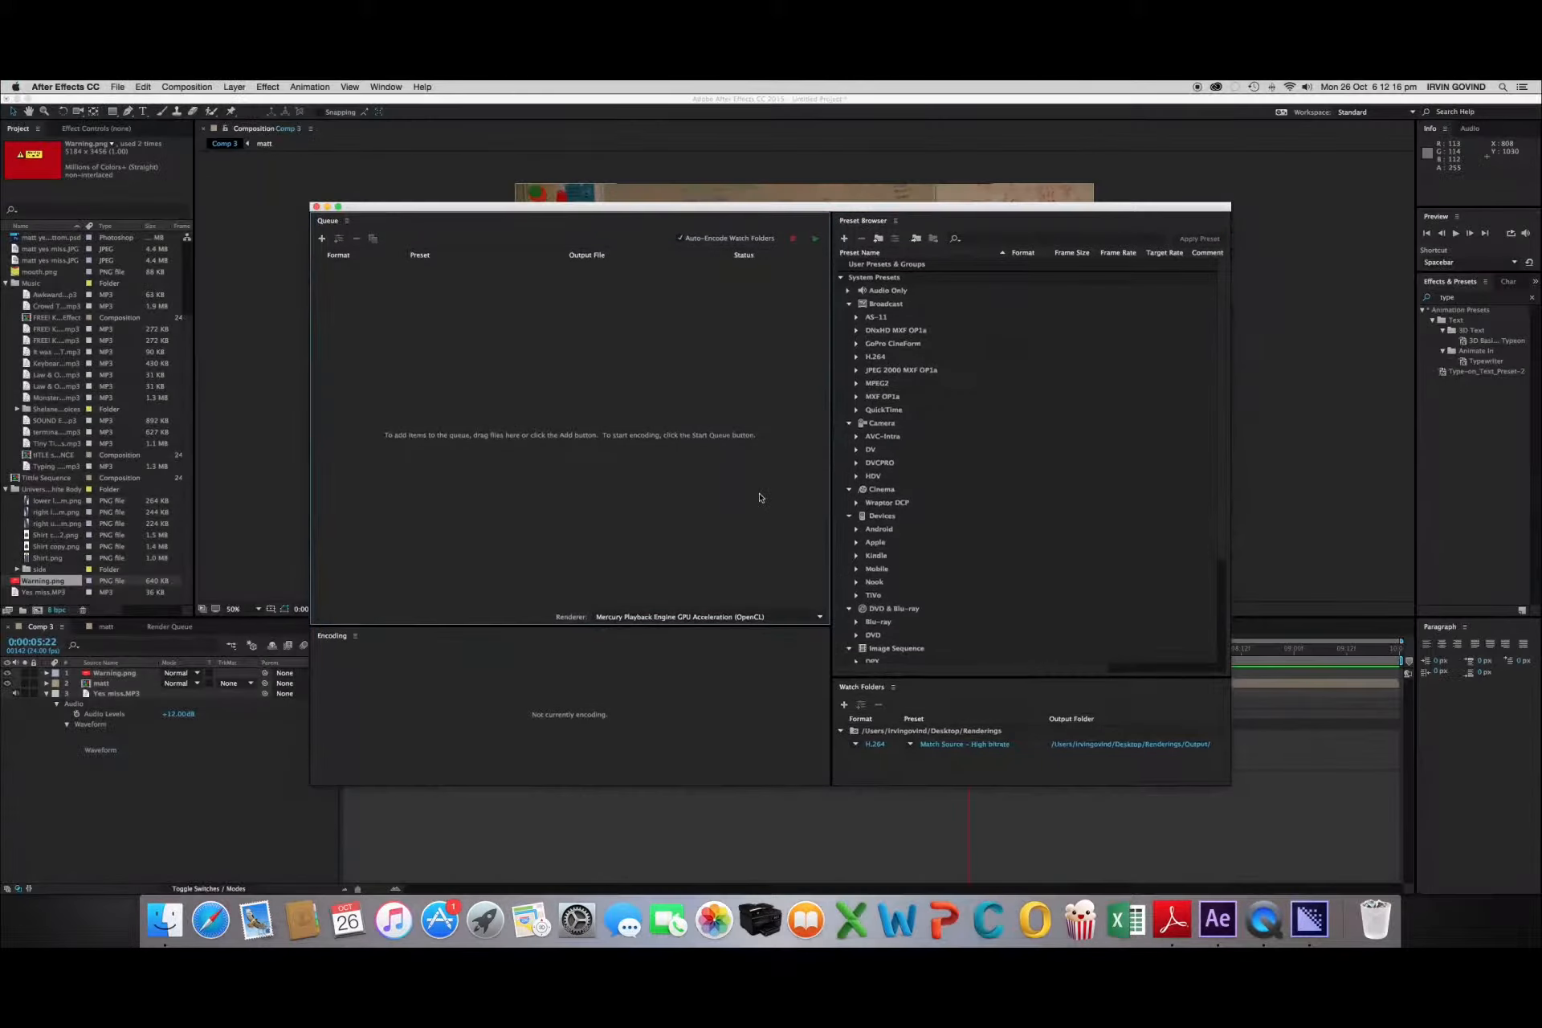
Return to After Effects, separate Comp 3's timeline into its own docked area, and add the composition to the Adobe Media Encoder queue
{"action": "left_click", "coordinate": [424, 211]}
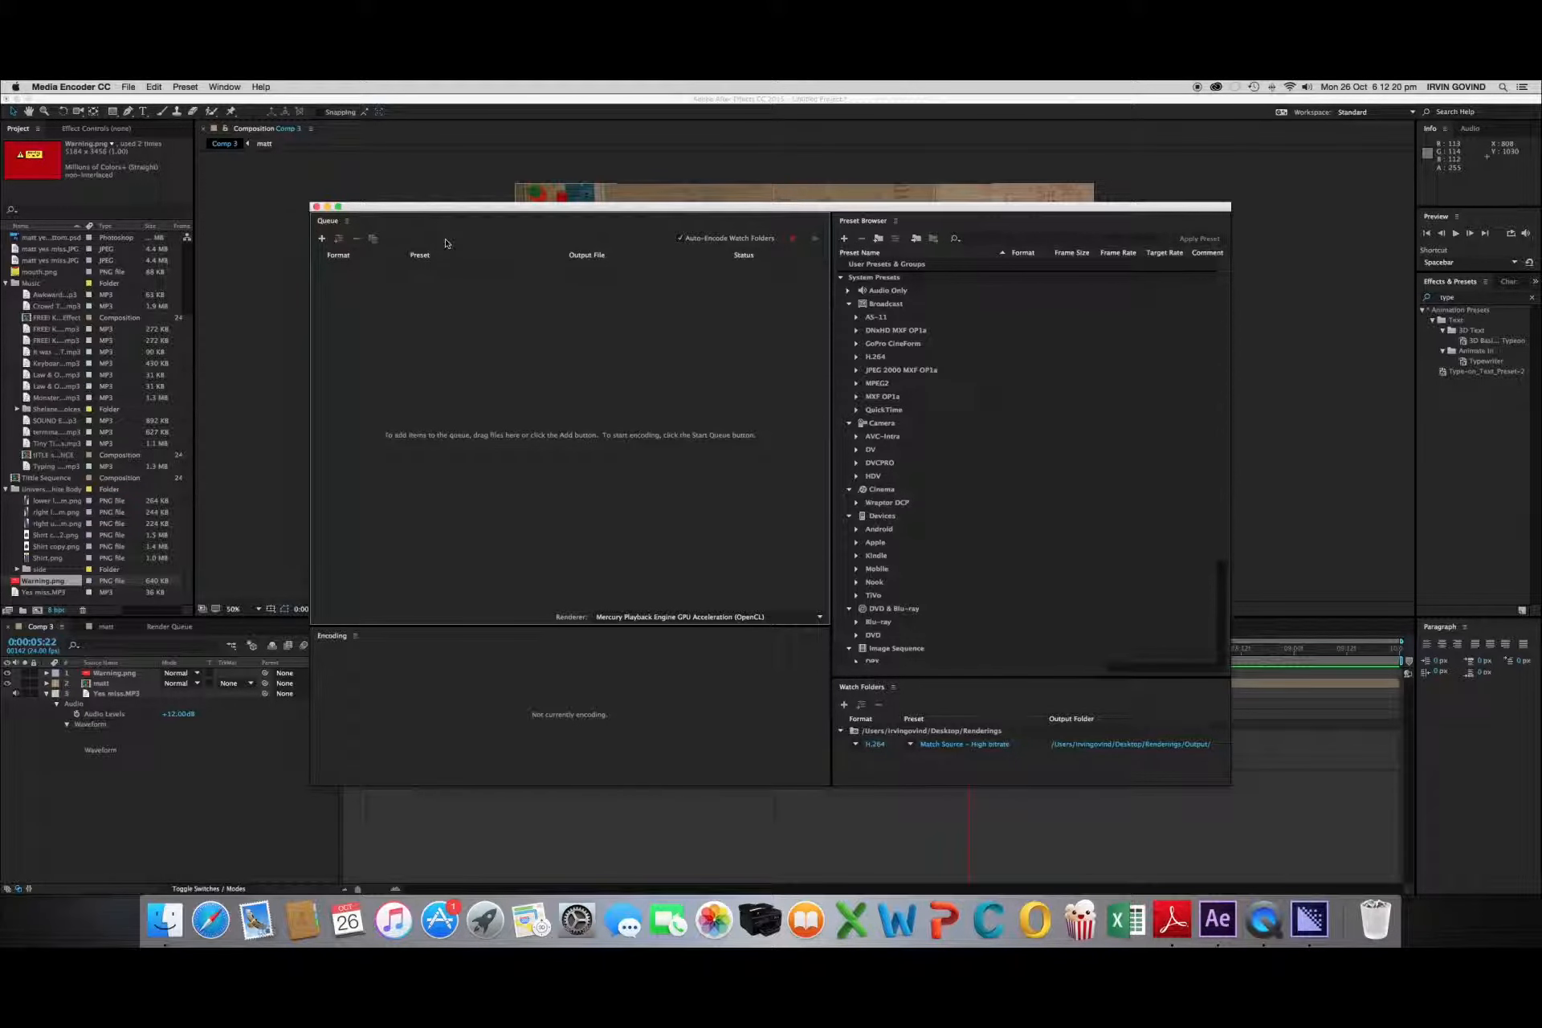
{"action": "left_click", "coordinate": [50, 635]}
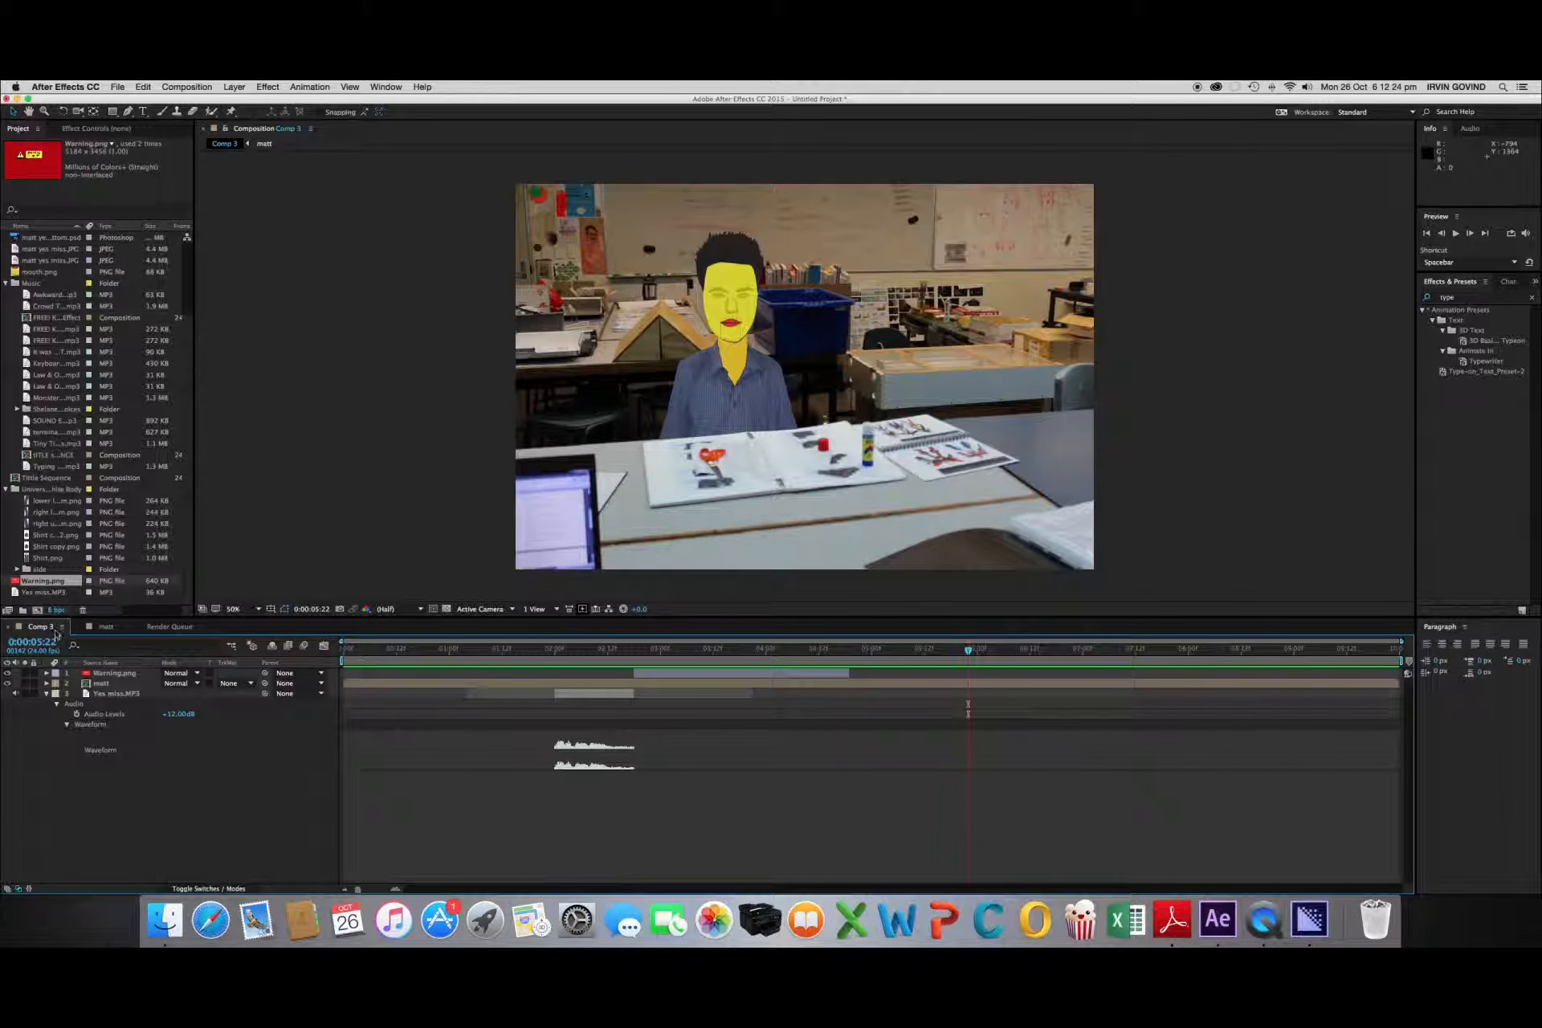
{"action": "left_click_drag", "start_coordinate": [51, 629], "coordinate": [1270, 922]}
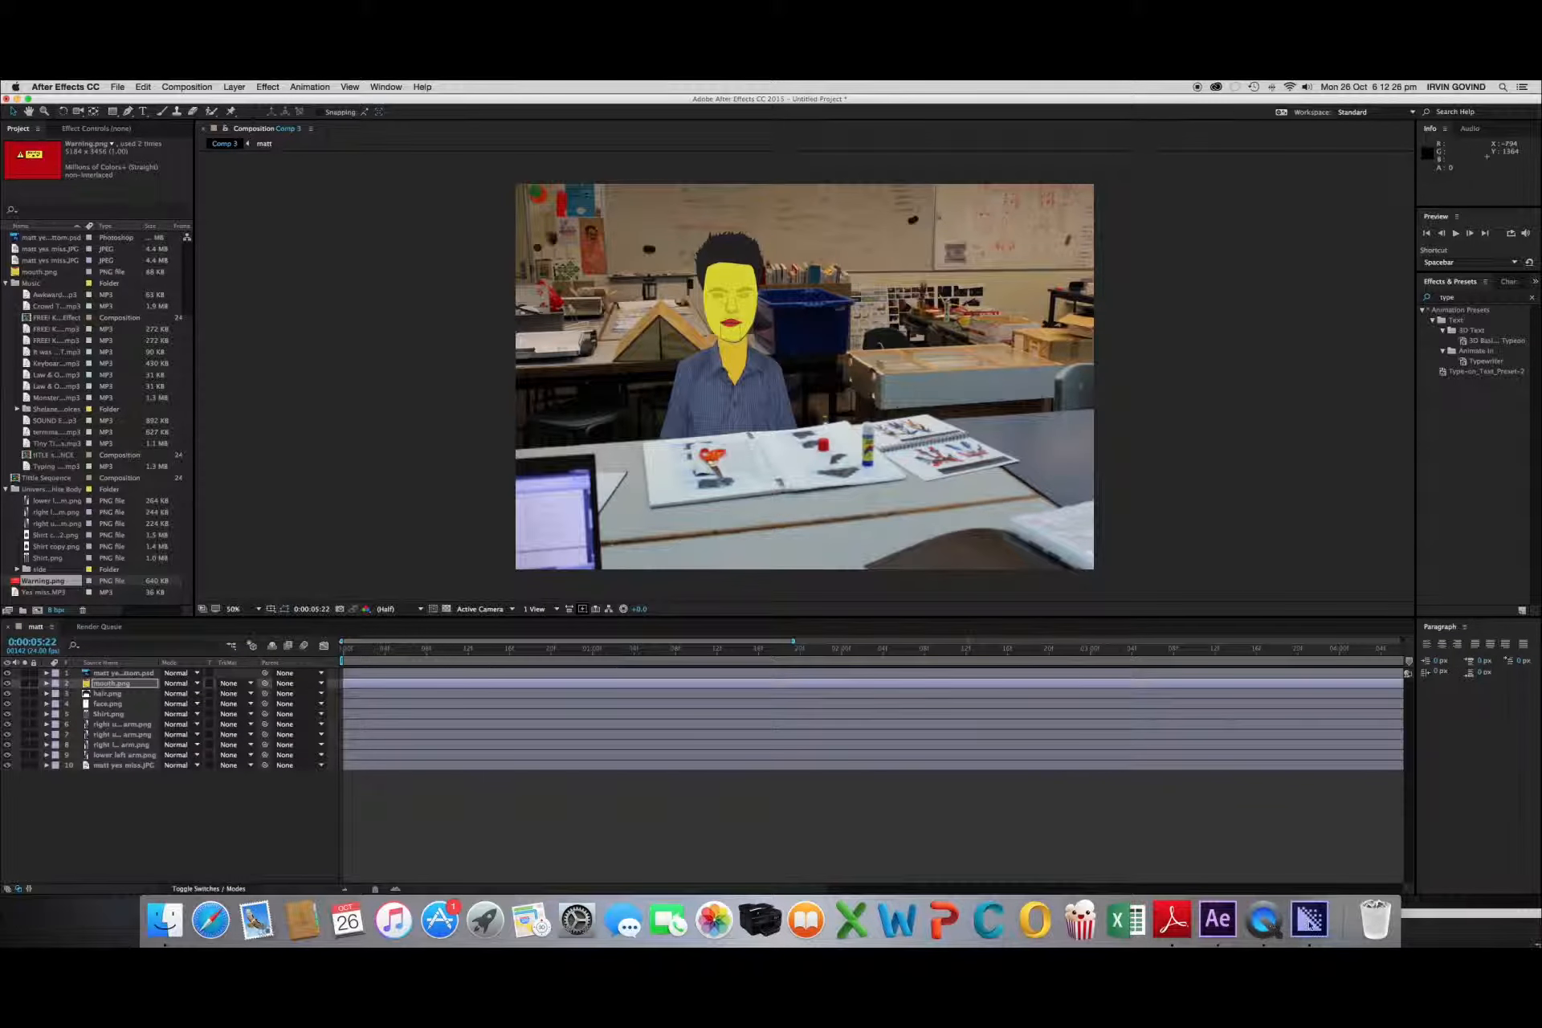
{"action": "left_click_drag", "start_coordinate": [1413, 913], "coordinate": [47, 636]}
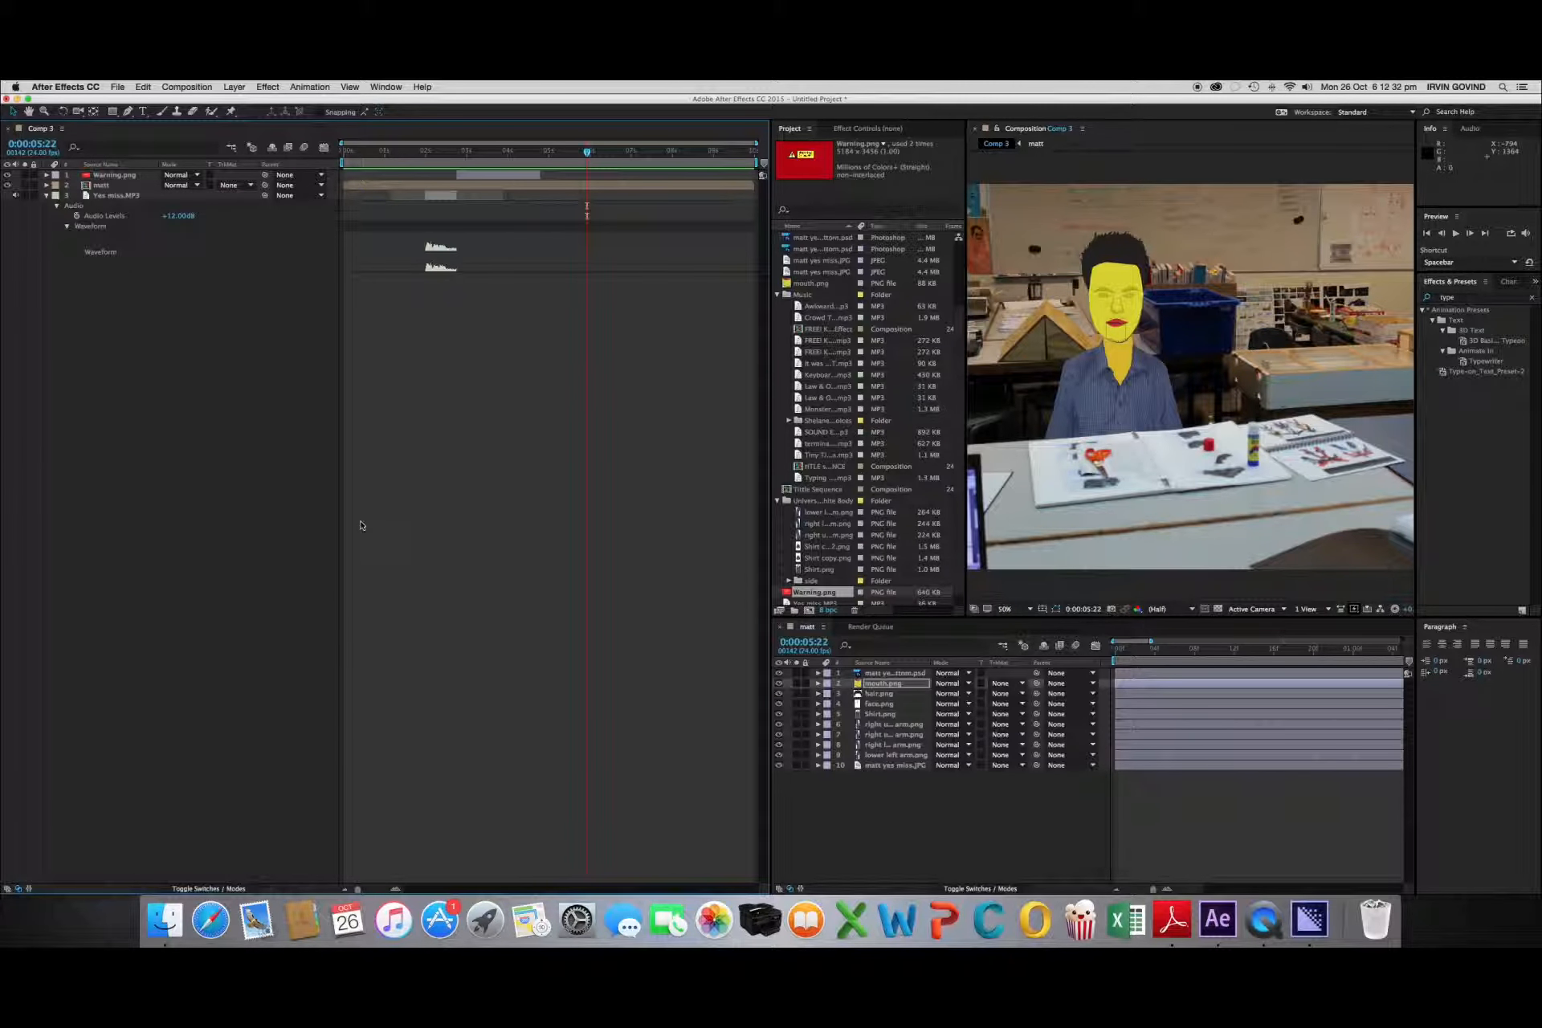
{"action": "key", "text": "super+alt+m"}
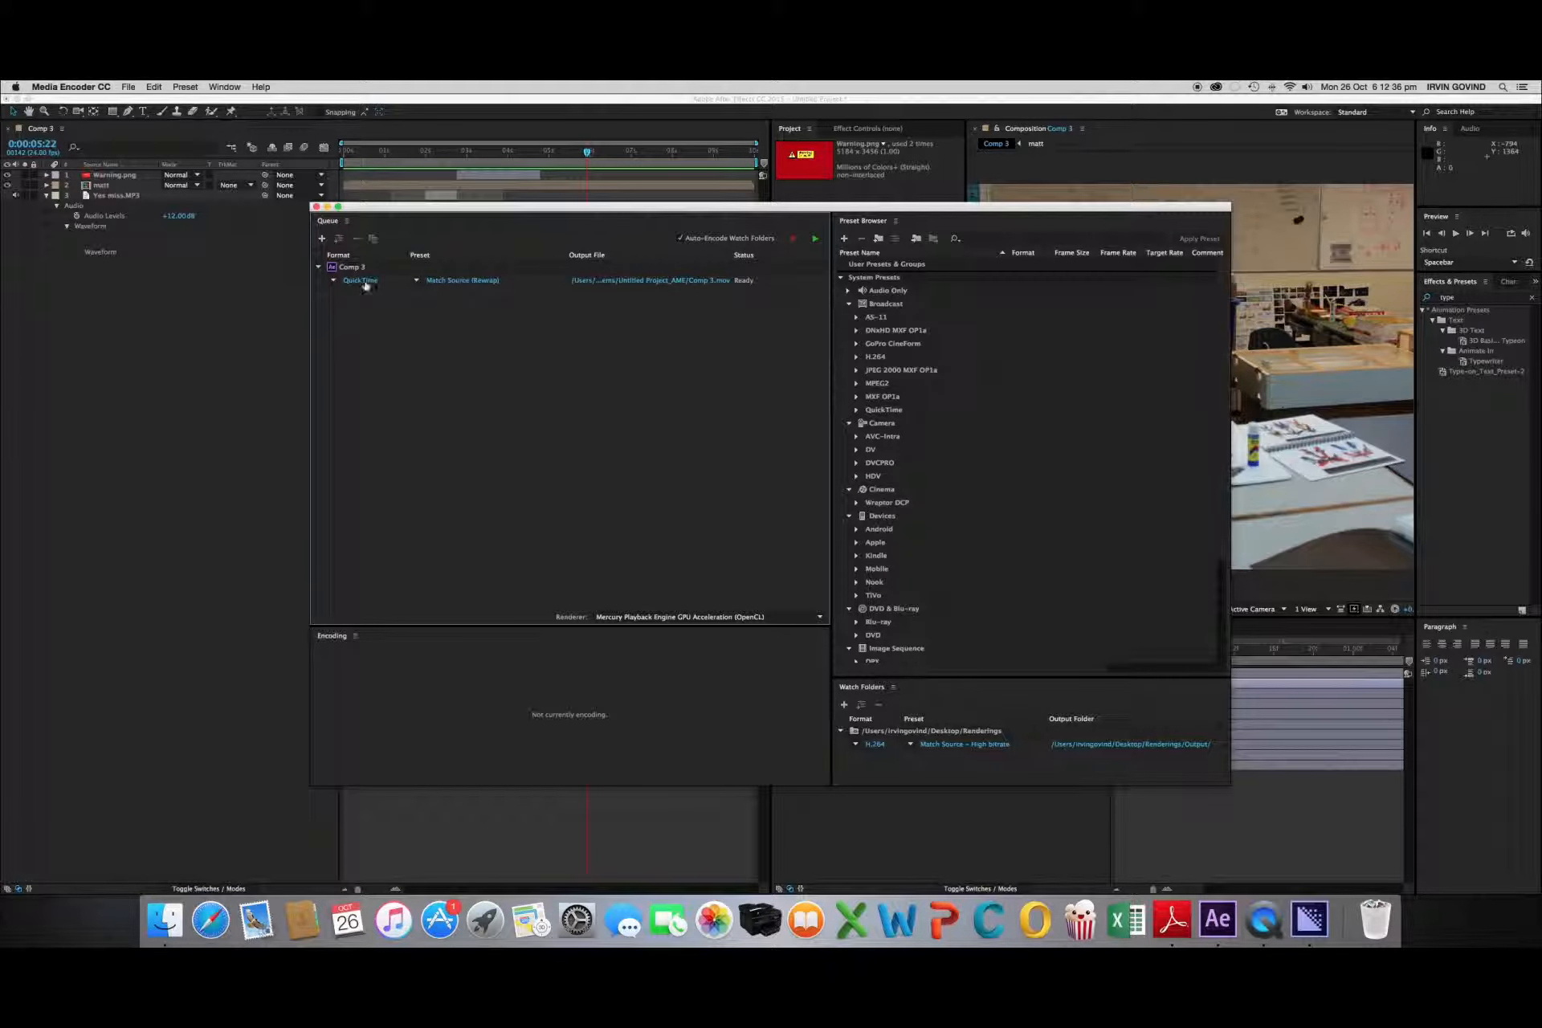
In the queued Comp 3's export settings, try MPEG4, return the format to QuickTime, and enable Use Maximum Render Quality
{"action": "left_click", "coordinate": [394, 283]}
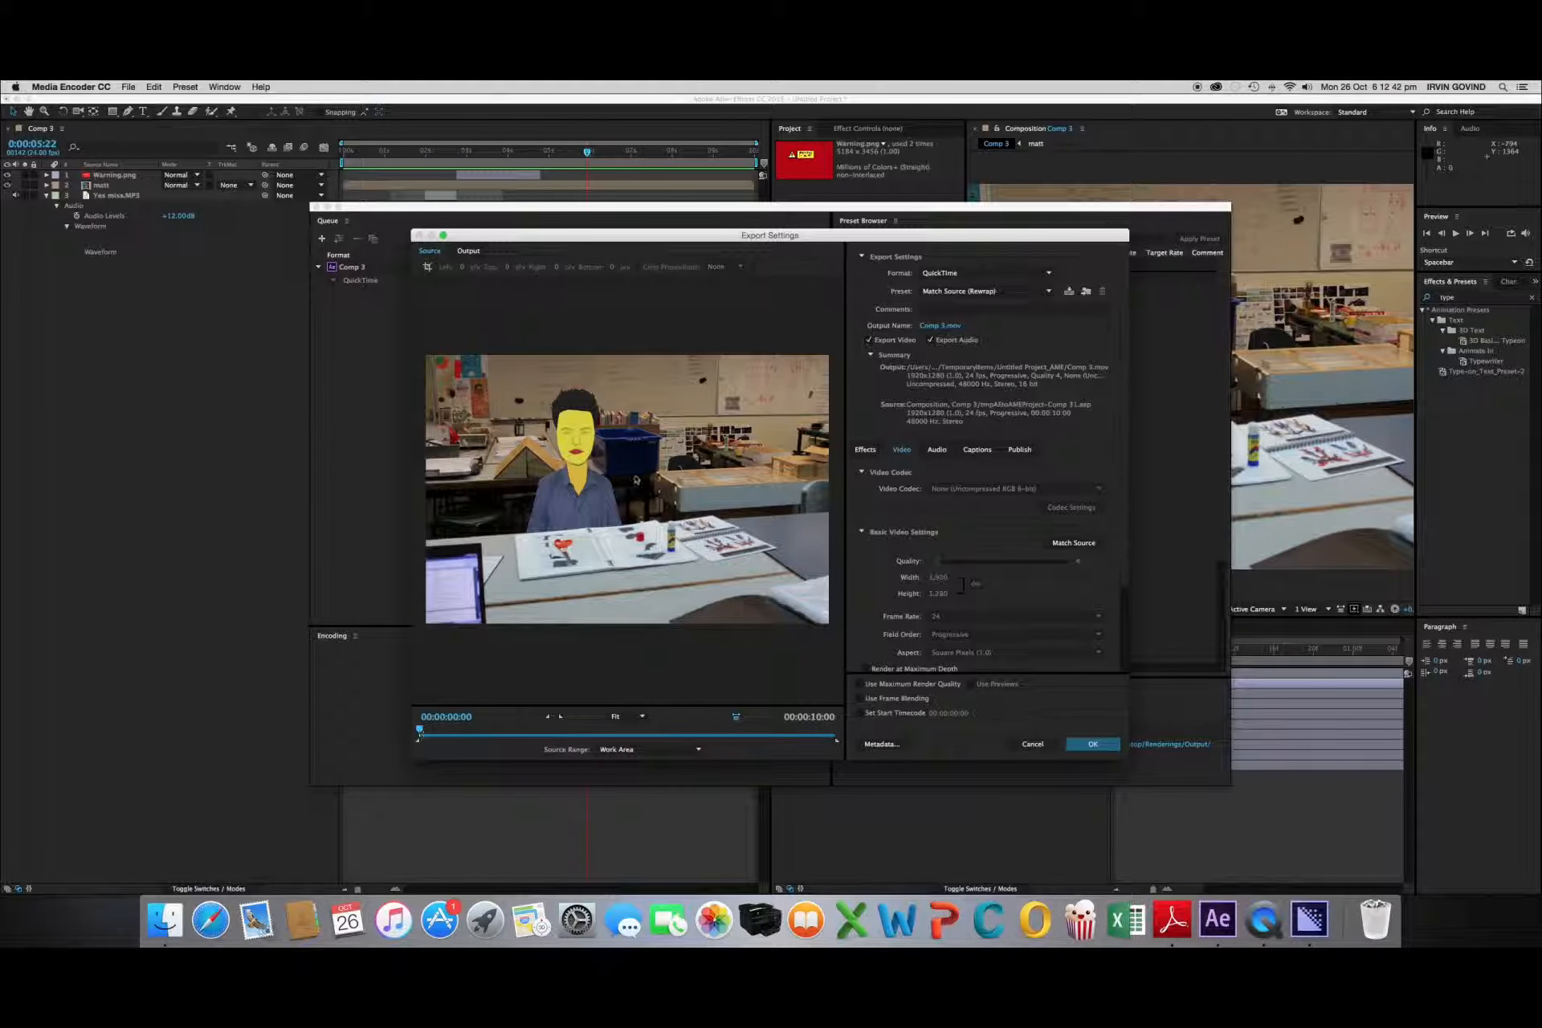
{"action": "left_click", "coordinate": [966, 277]}
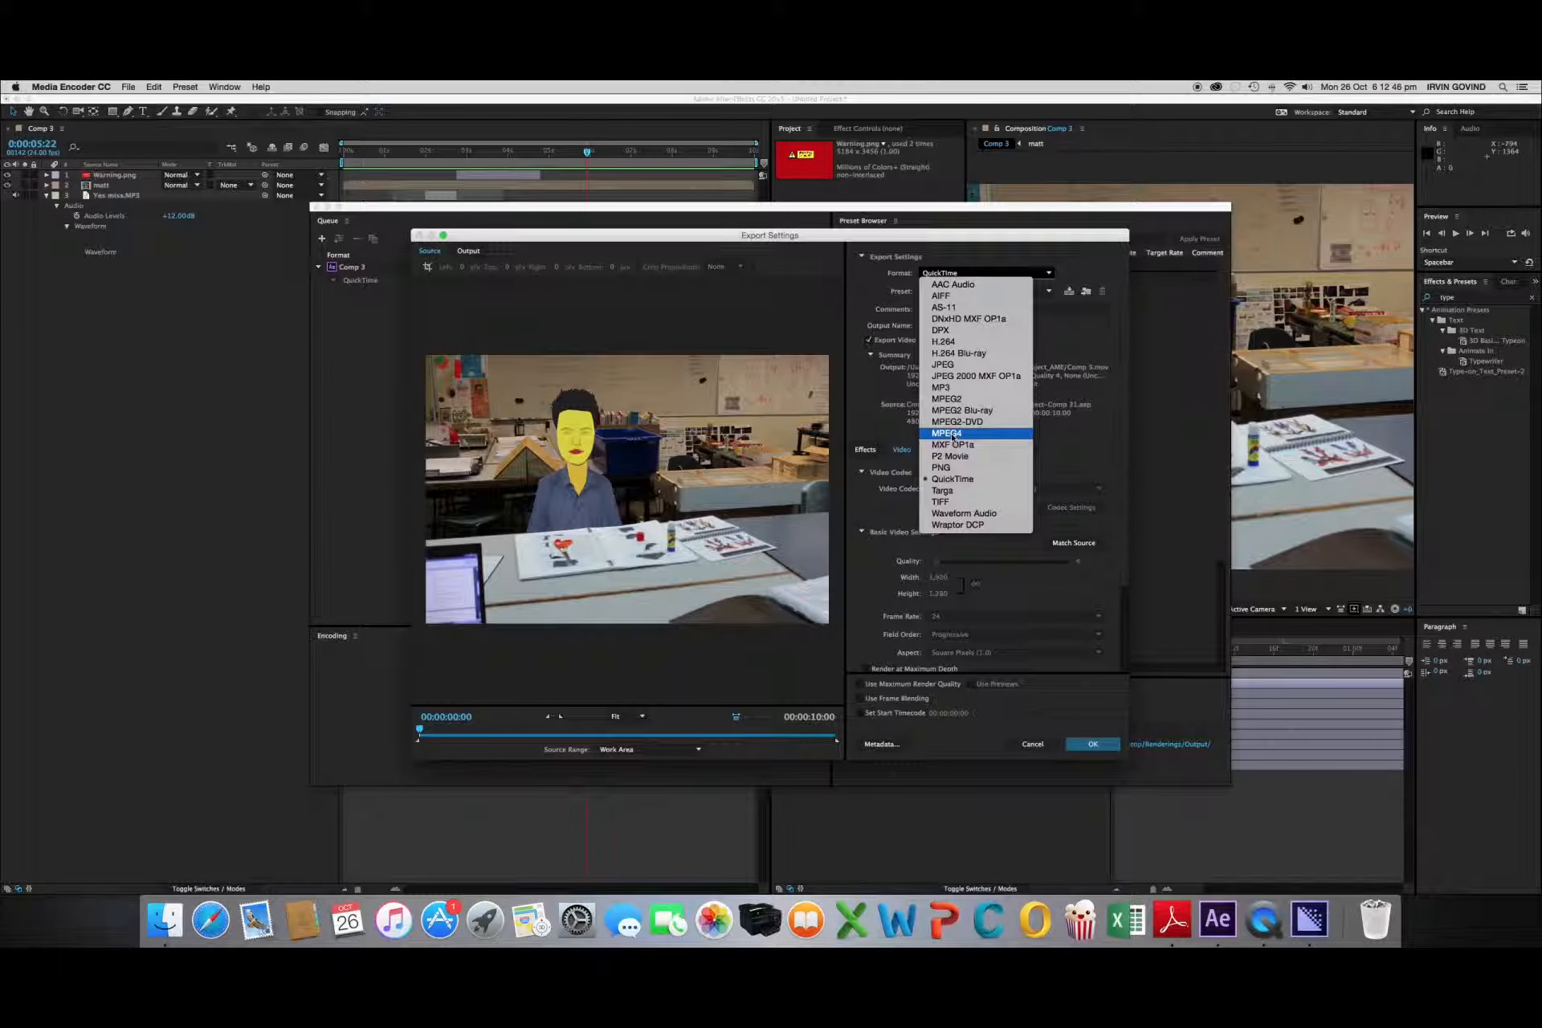
{"action": "left_click", "coordinate": [955, 434]}
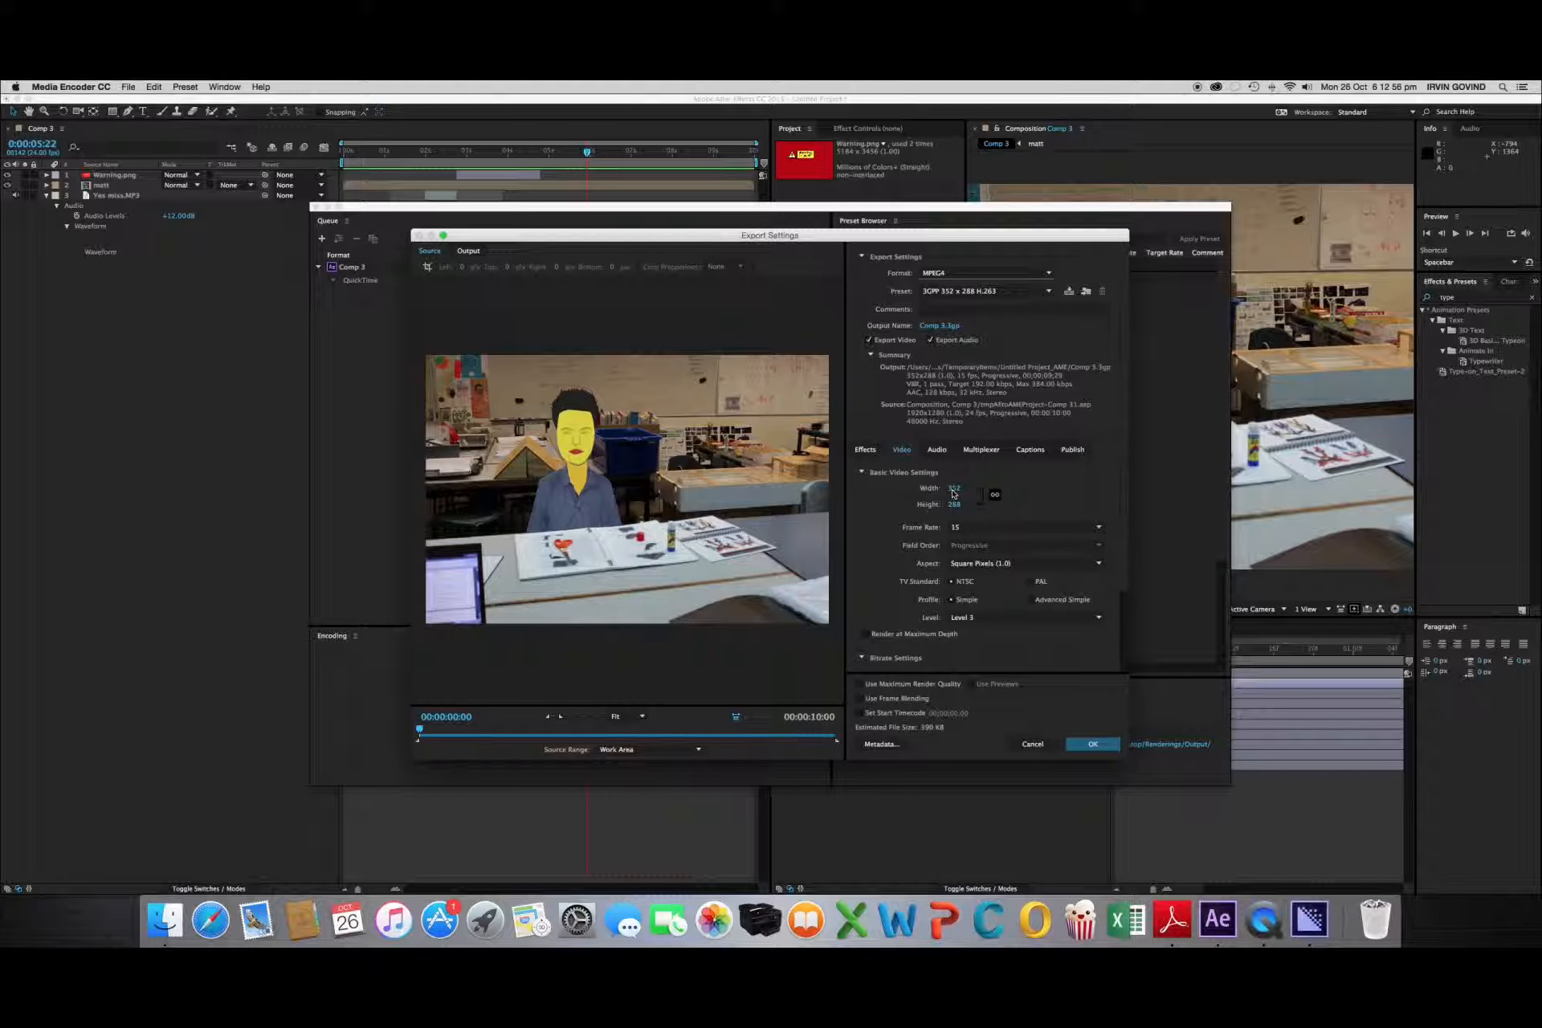
{"action": "left_click", "coordinate": [949, 273]}
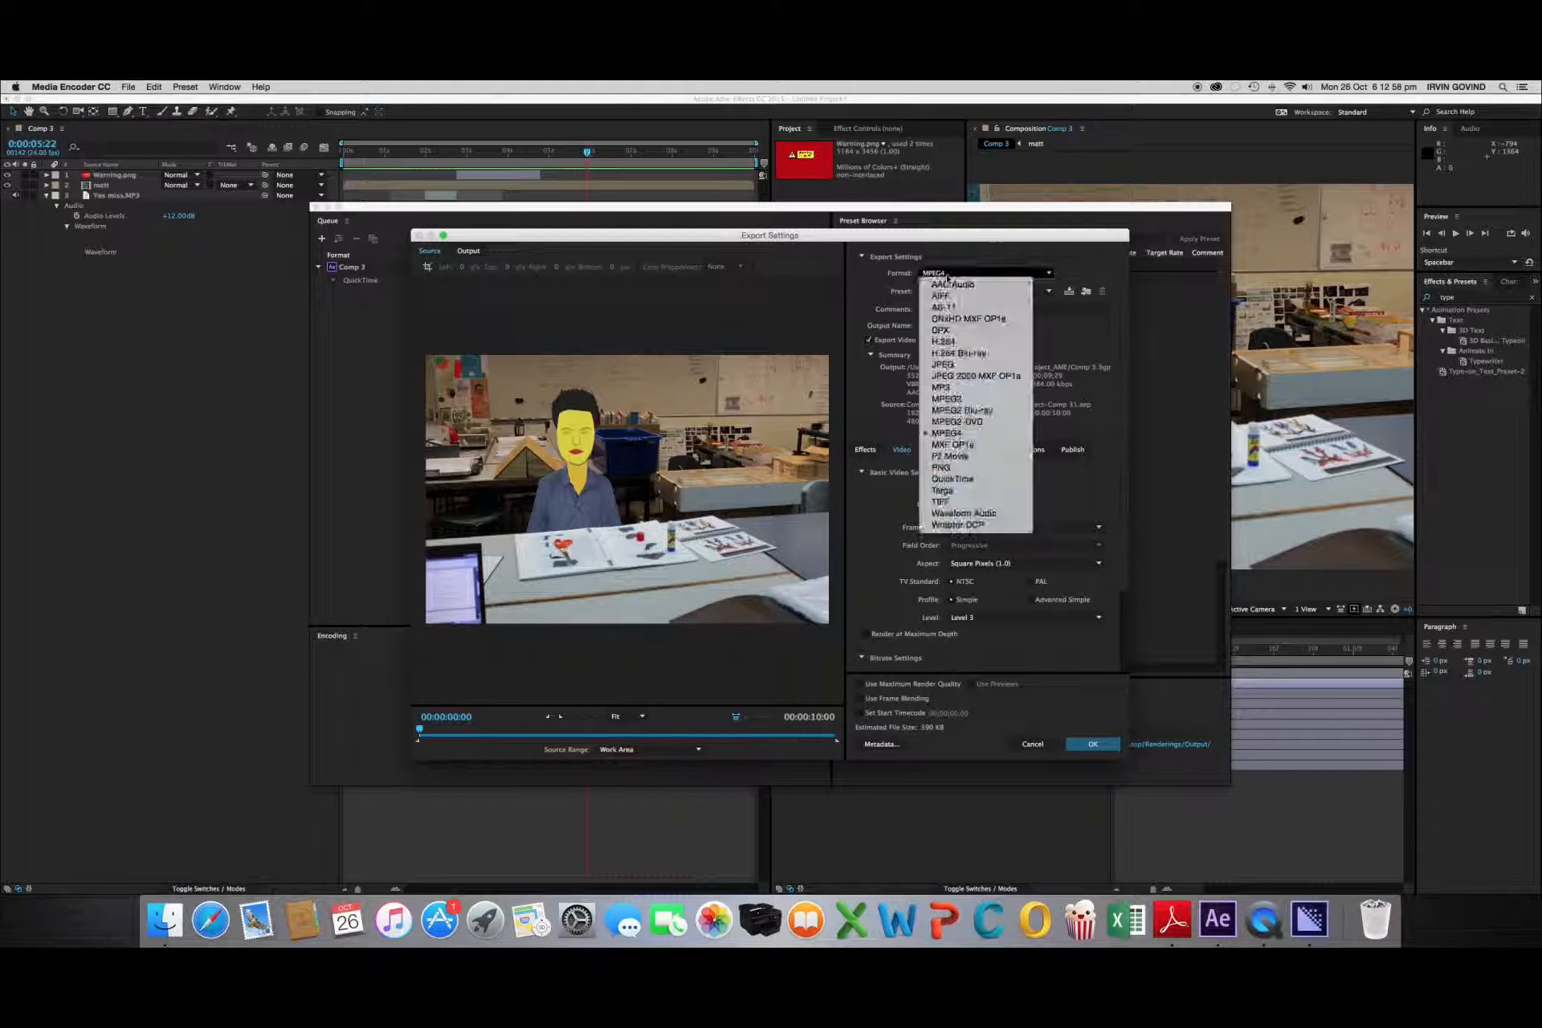
{"action": "left_click", "coordinate": [980, 482]}
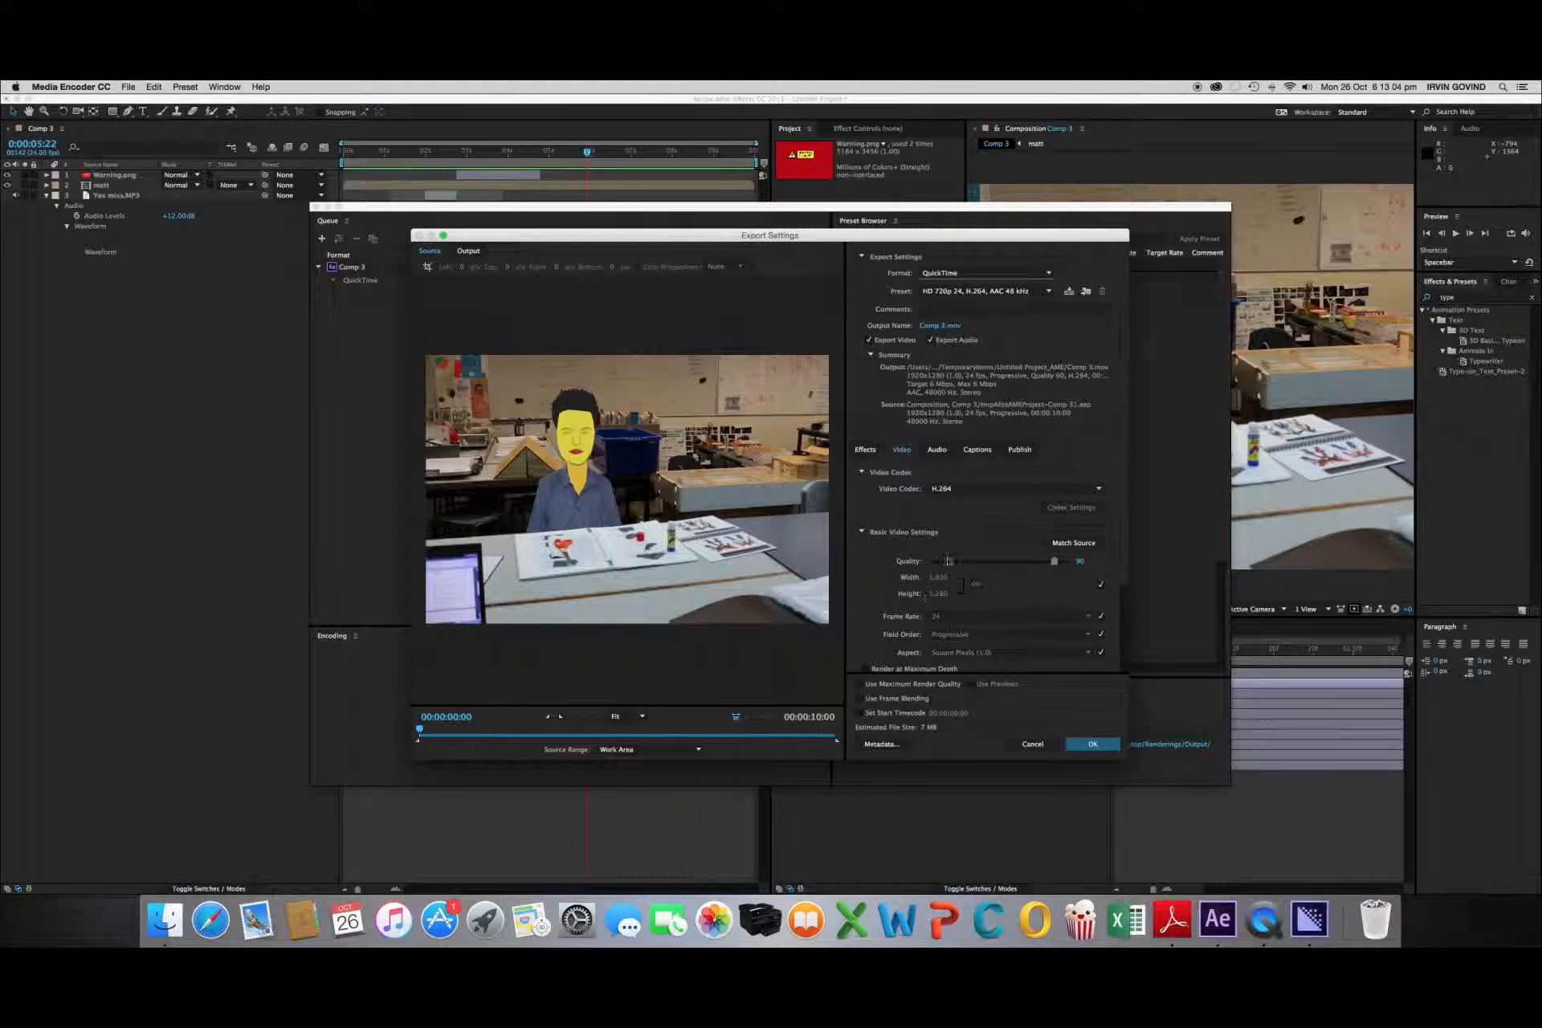
{"action": "left_click", "coordinate": [876, 685]}
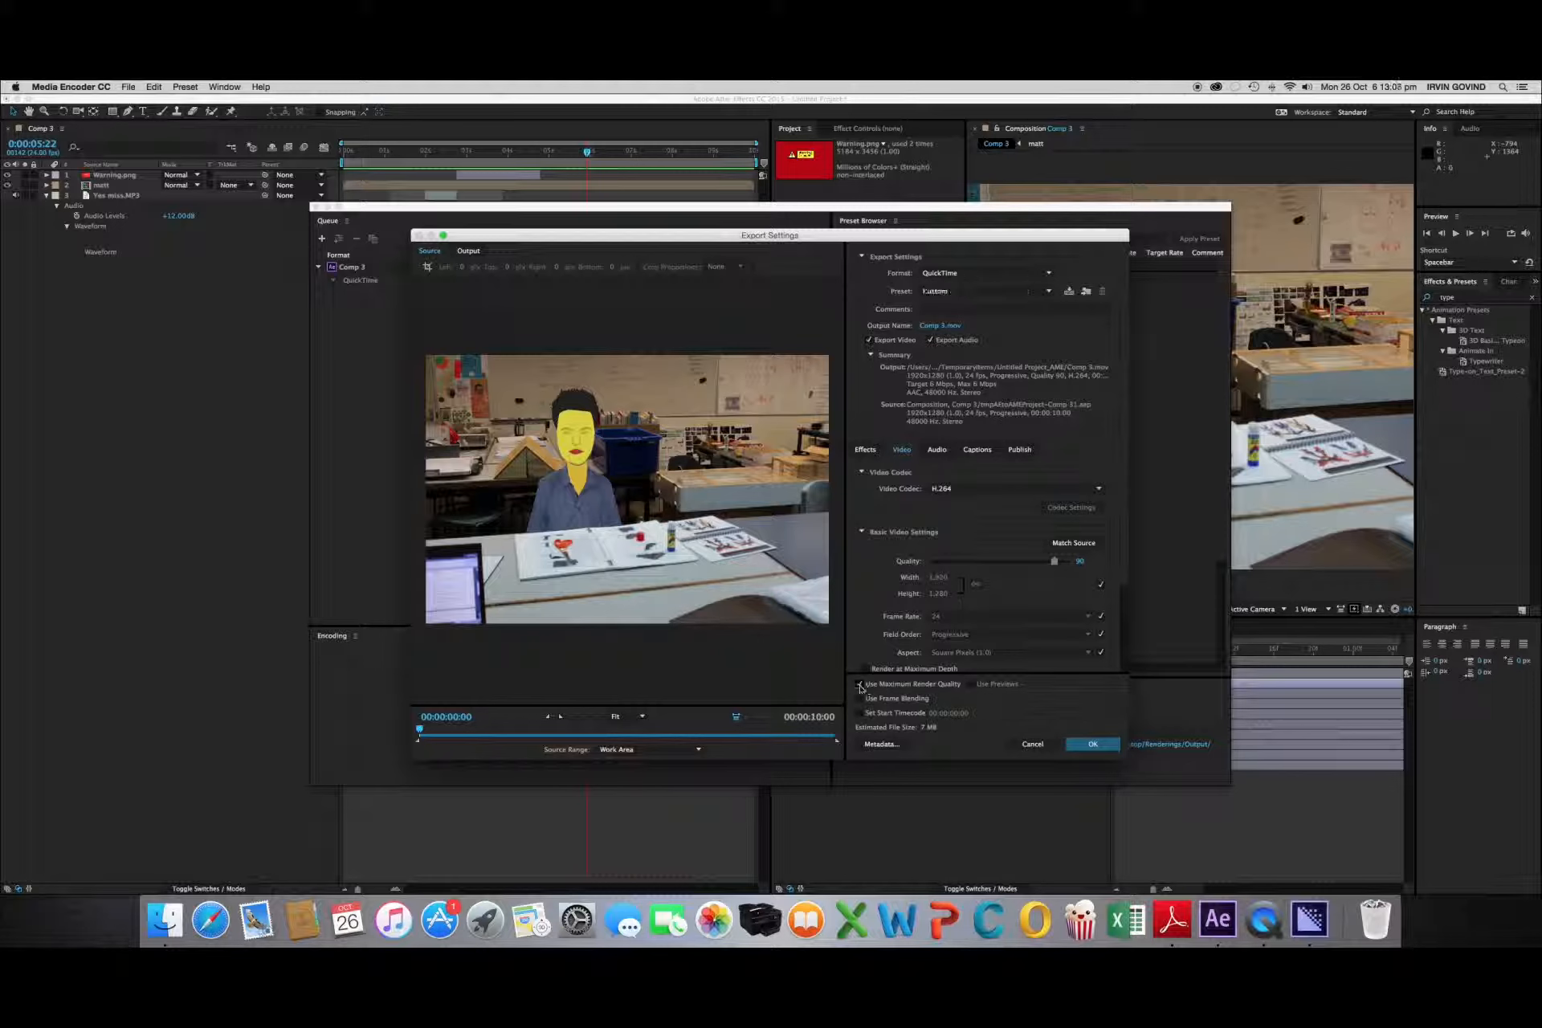
Set Comp 3's output to "media encode version" on the Desktop, accept the export settings, and start encoding the queue
{"action": "left_click", "coordinate": [941, 325]}
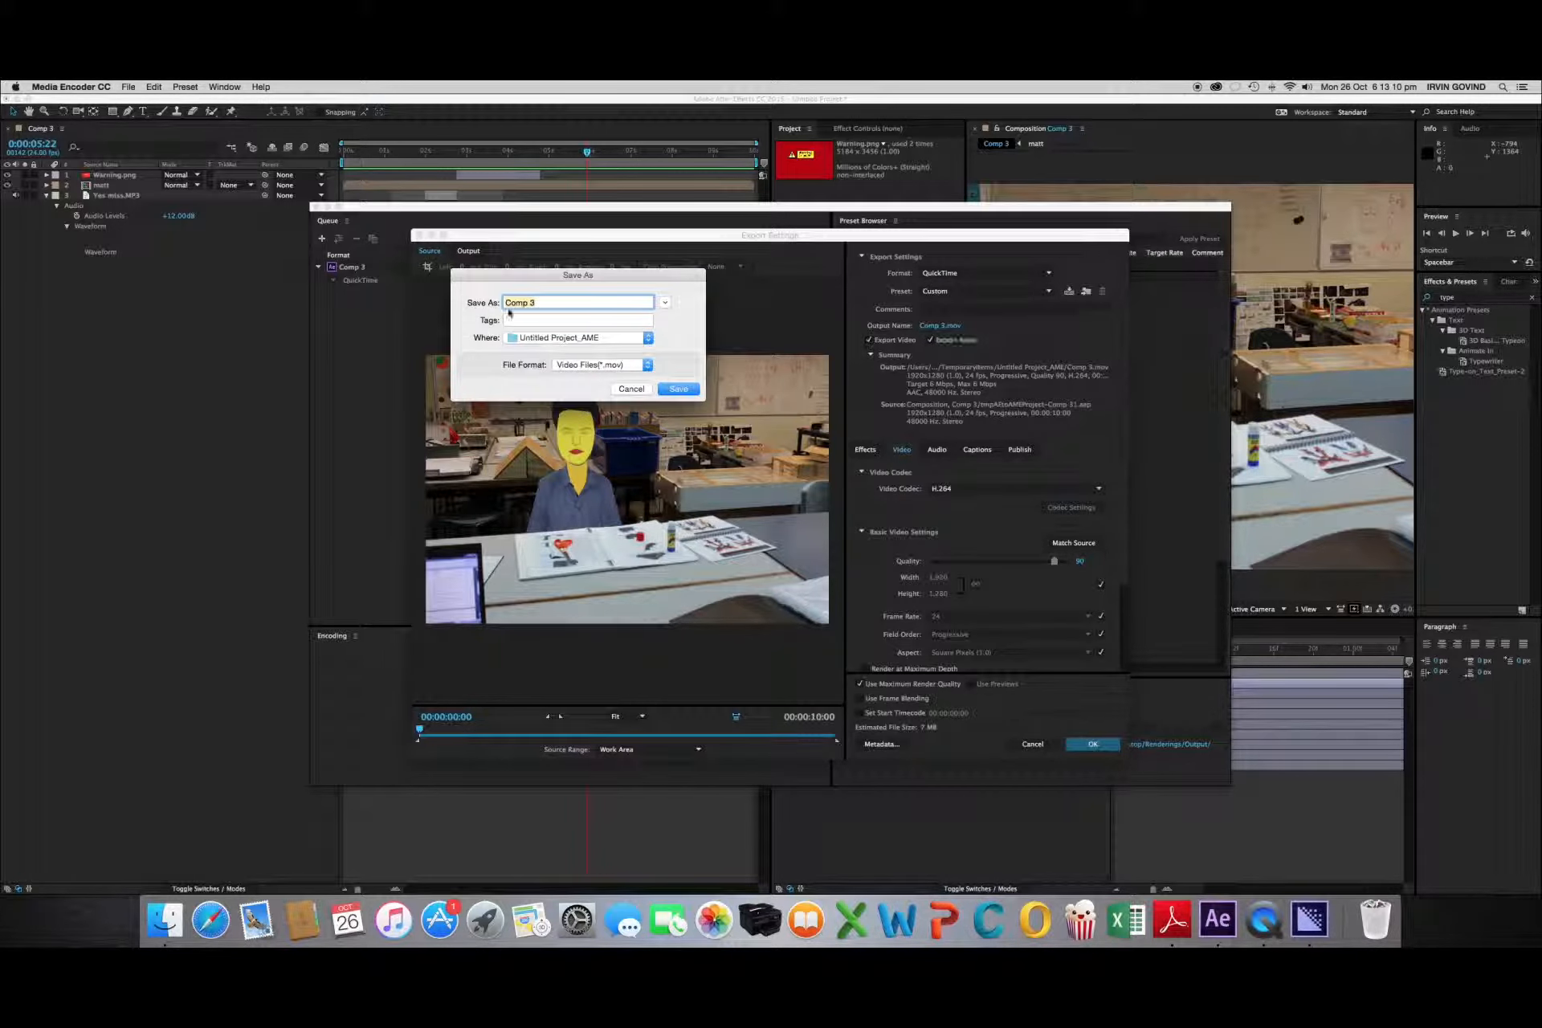
{"action": "type", "text": "media encode version"}
{"action": "left_click", "coordinate": [565, 341]}
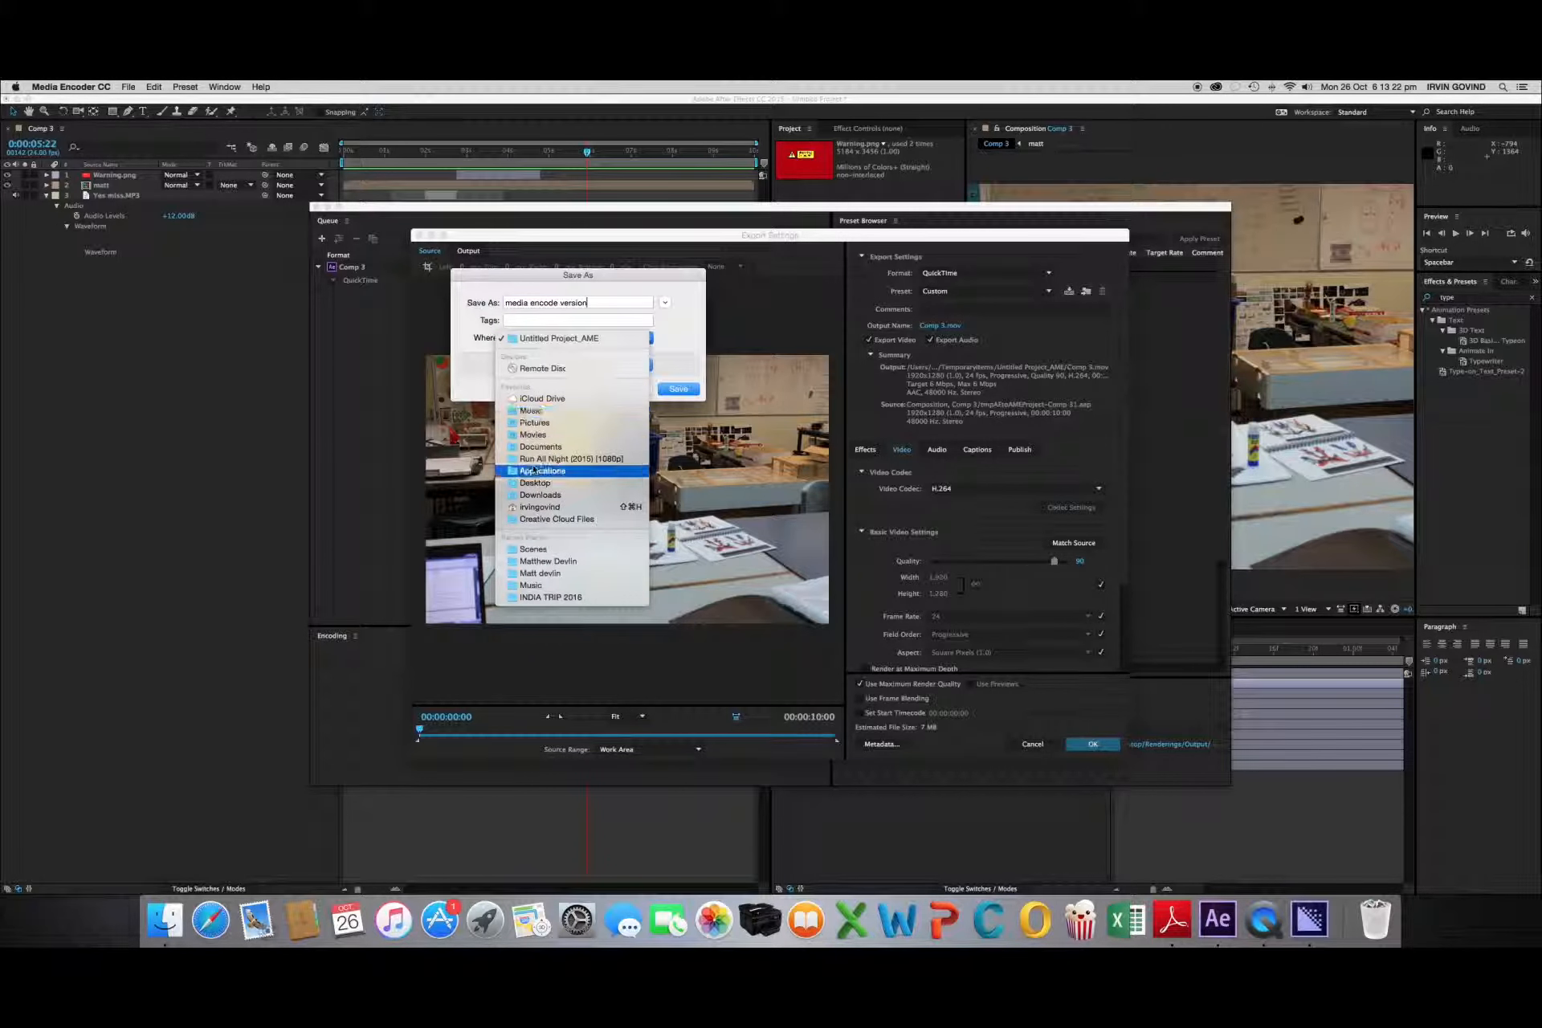
{"action": "left_click", "coordinate": [678, 389]}
{"action": "left_click", "coordinate": [1092, 744]}
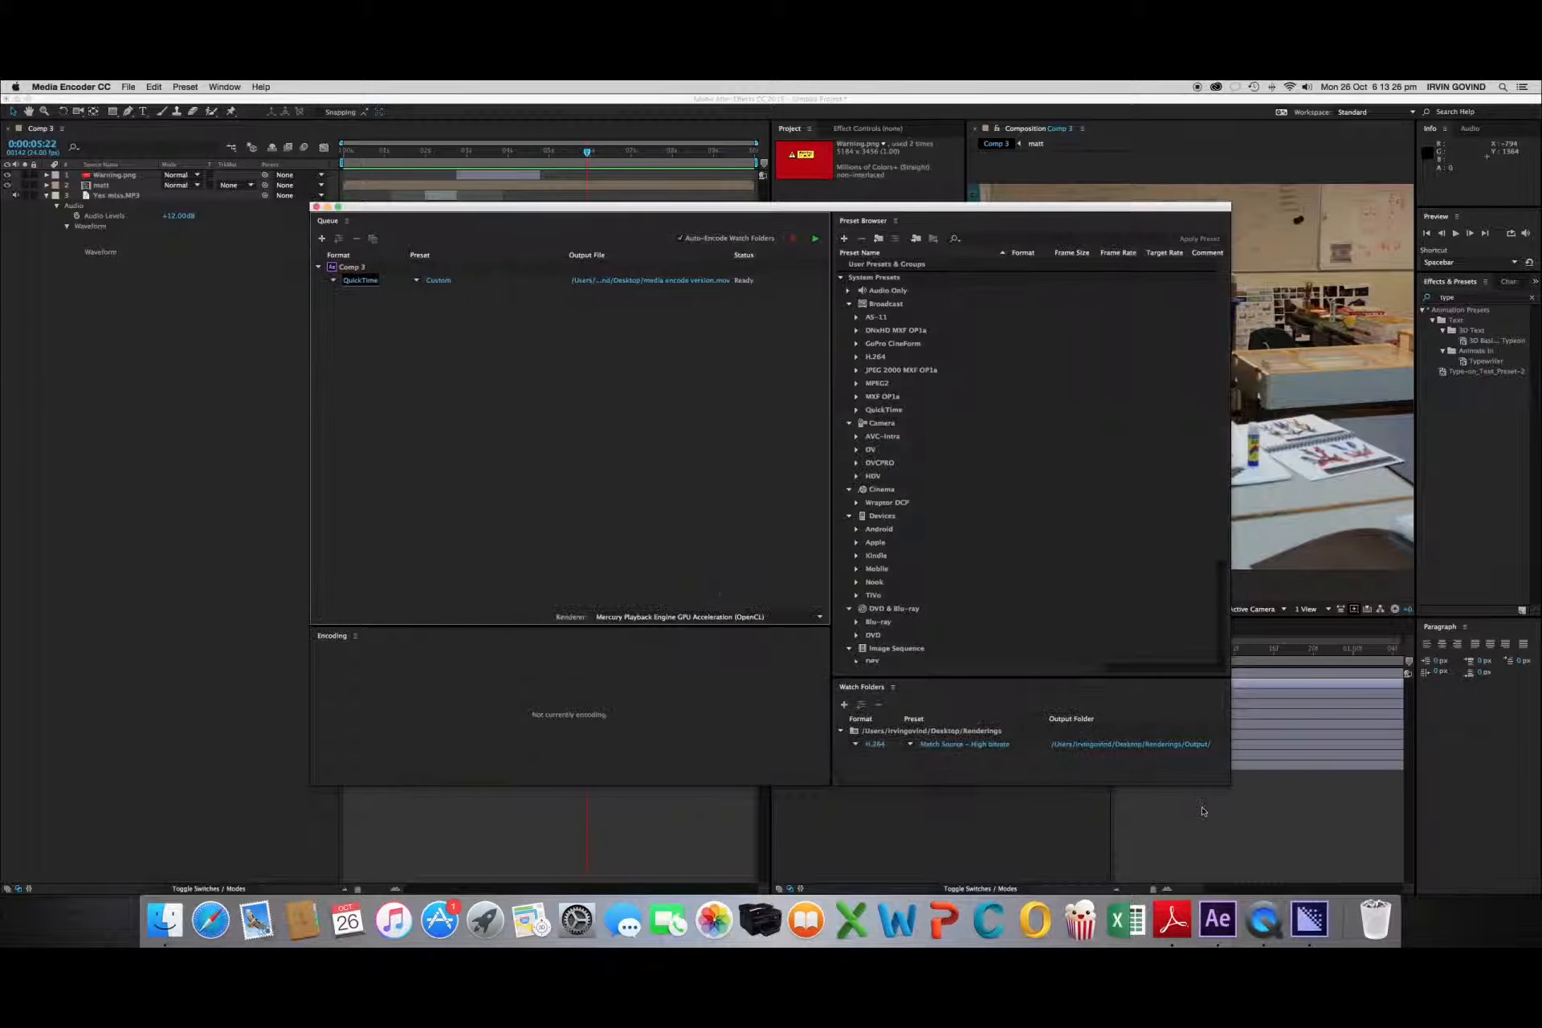
{"action": "left_click", "coordinate": [815, 239]}
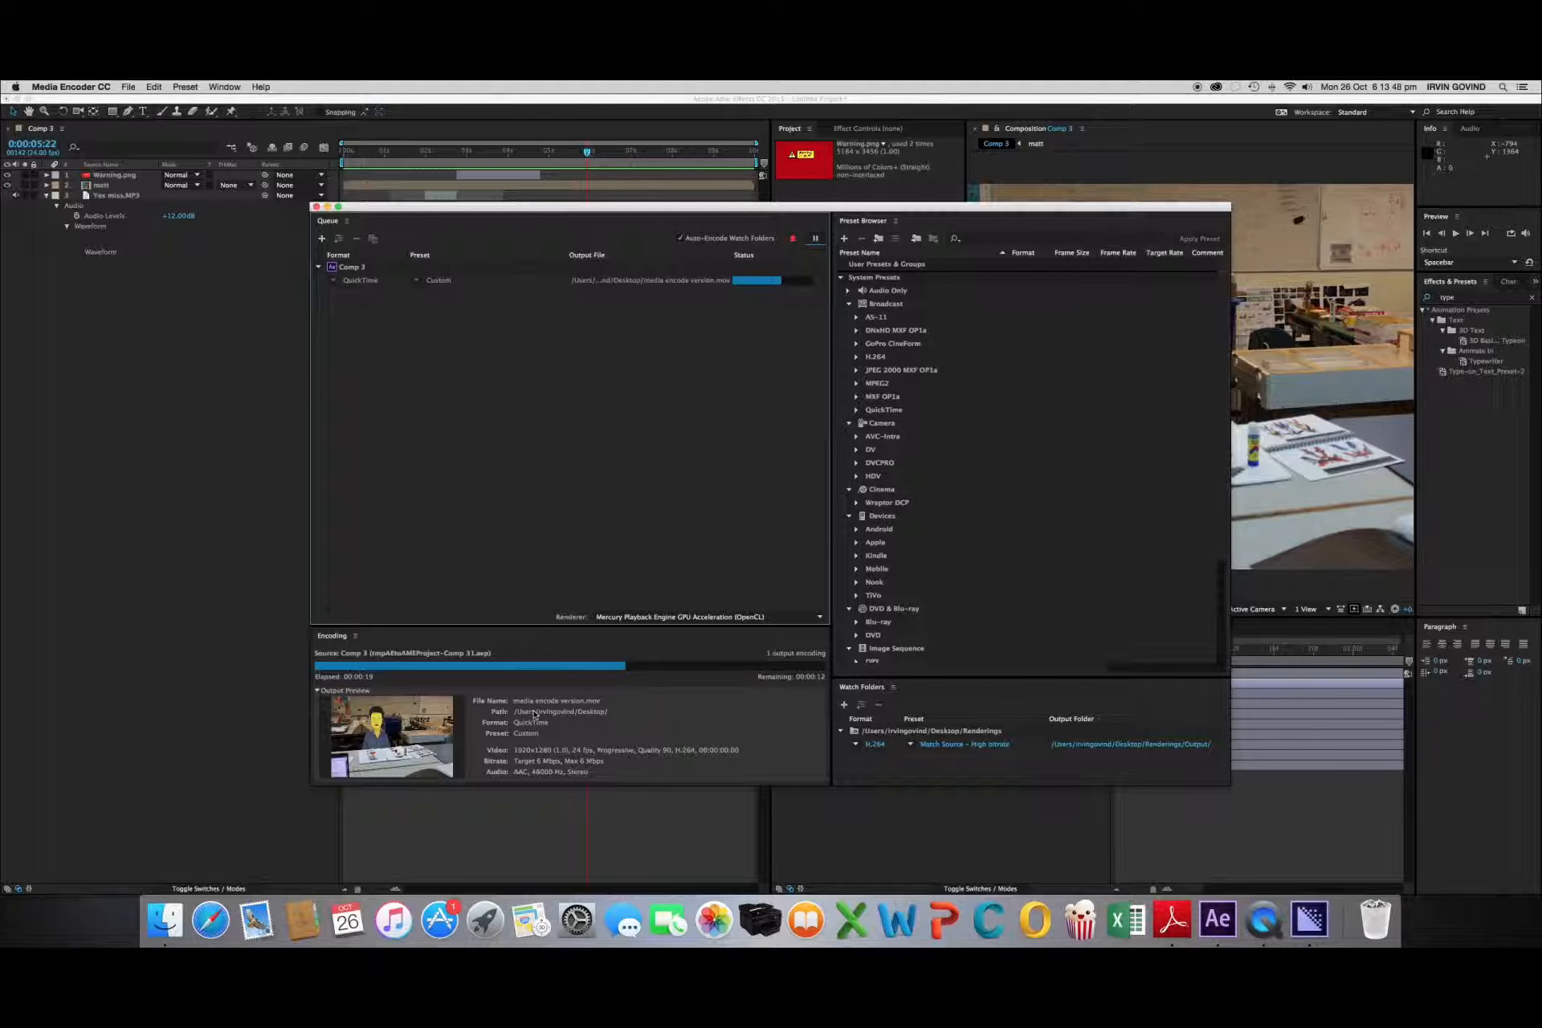
Minimize the After Effects window and move the Media Encoder window aside, exposing the desktop files
{"action": "left_click", "coordinate": [1173, 913]}
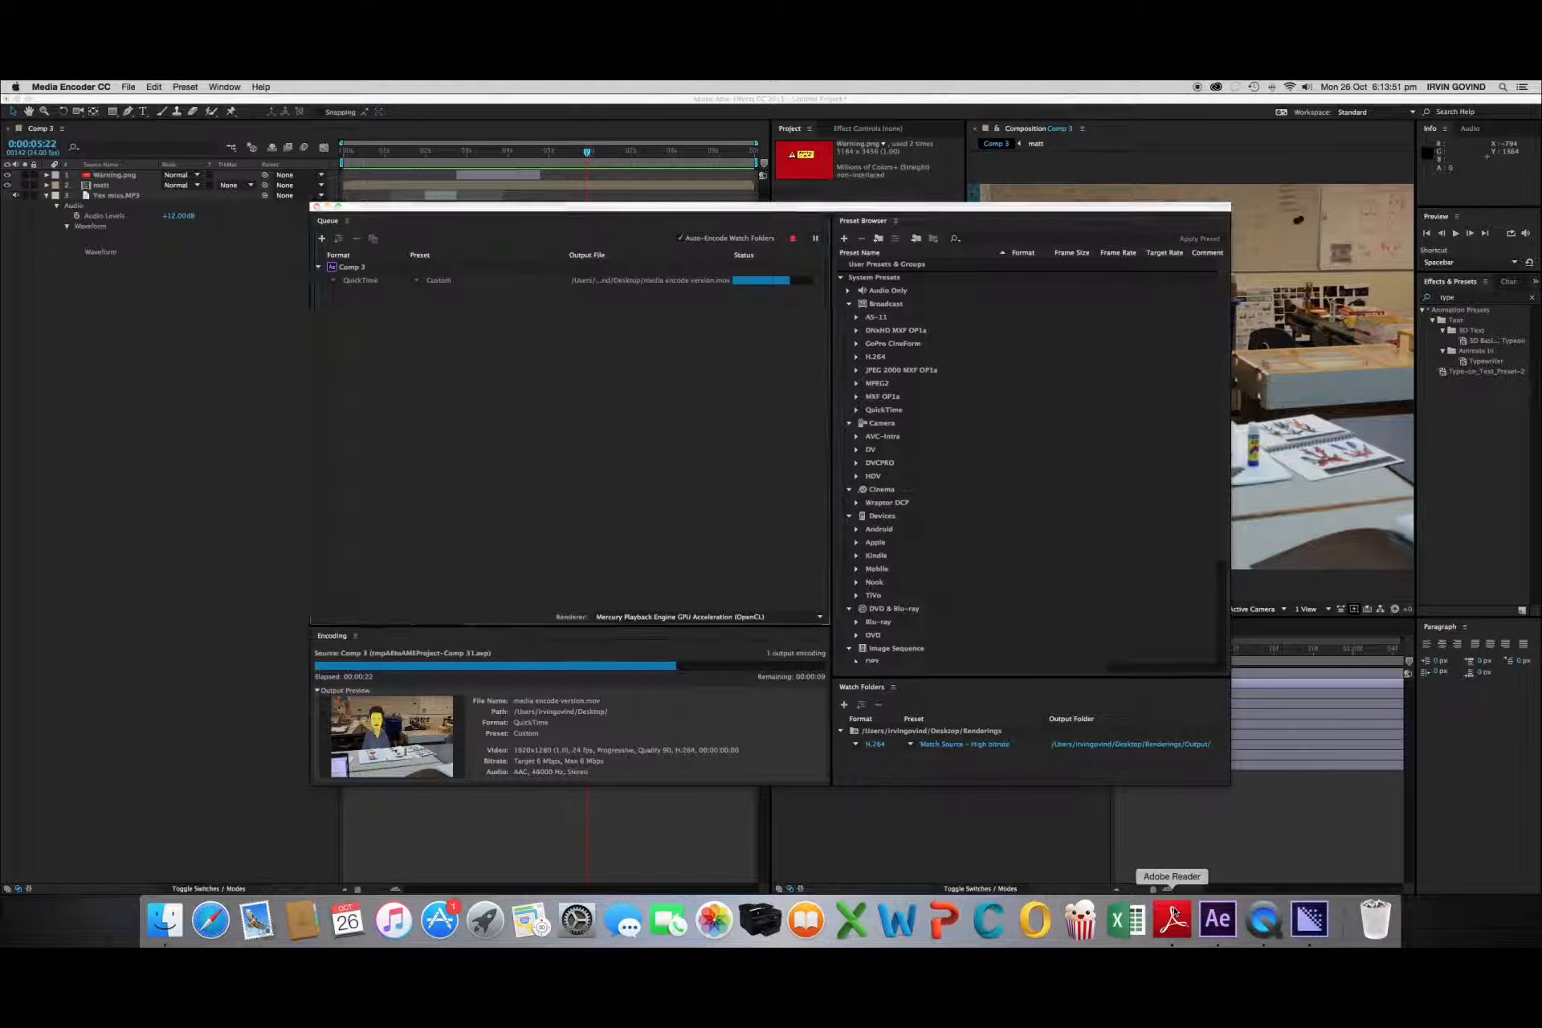
{"action": "left_click", "coordinate": [326, 206]}
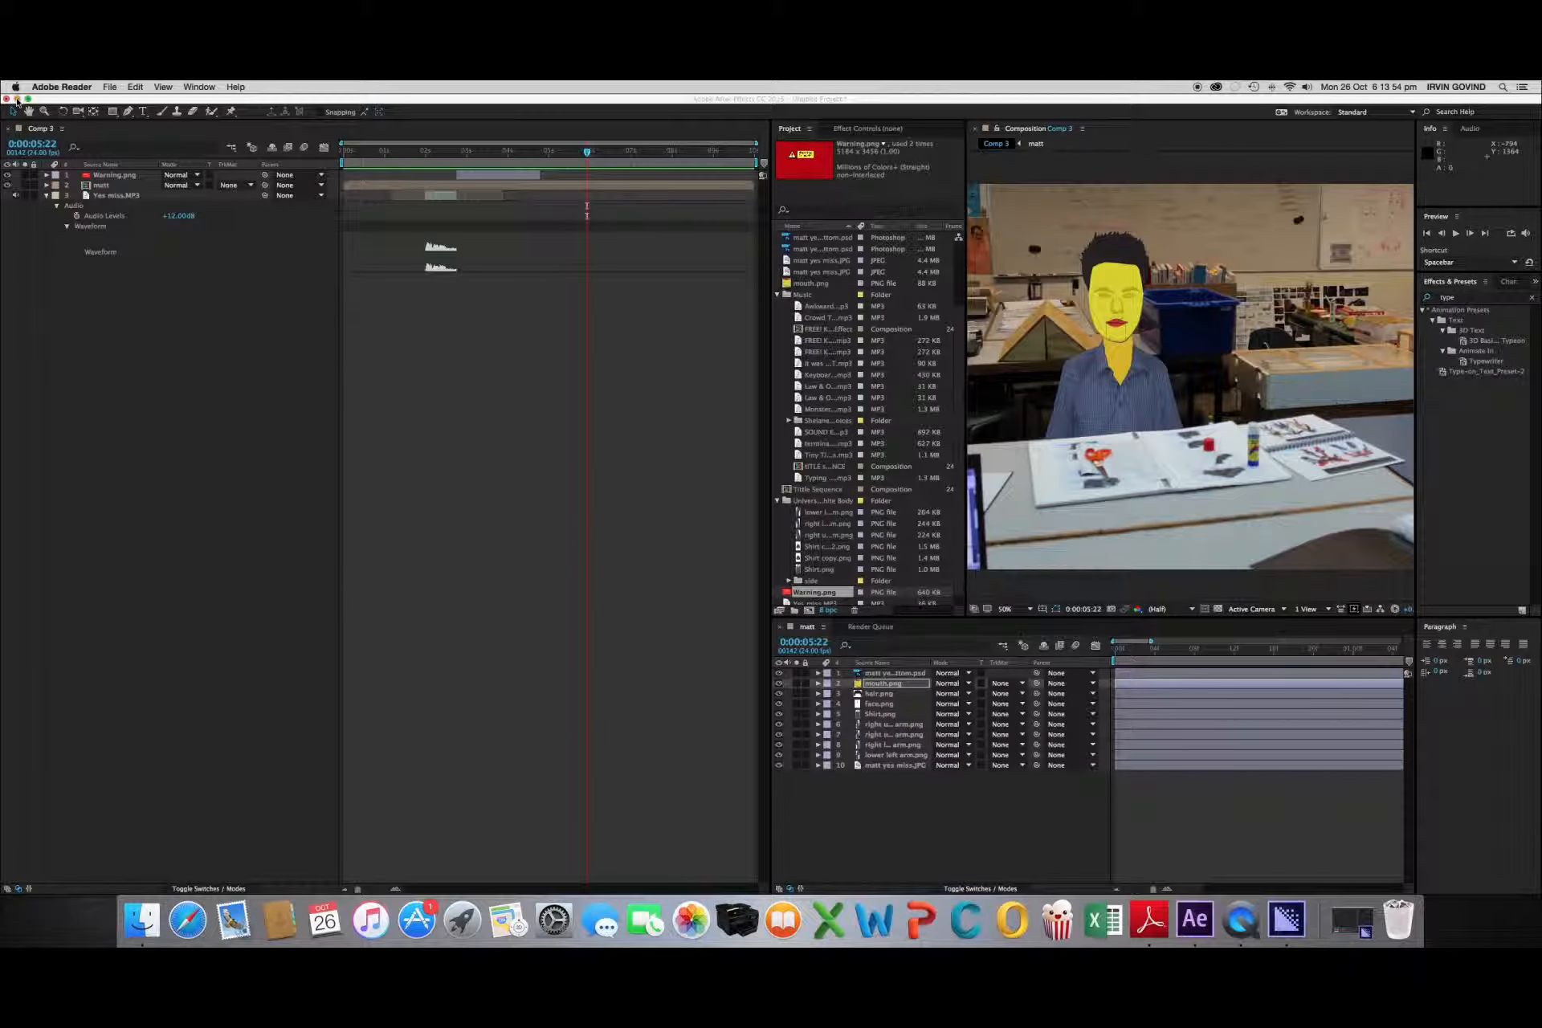
{"action": "left_click", "coordinate": [17, 98]}
{"action": "left_click", "coordinate": [1268, 922]}
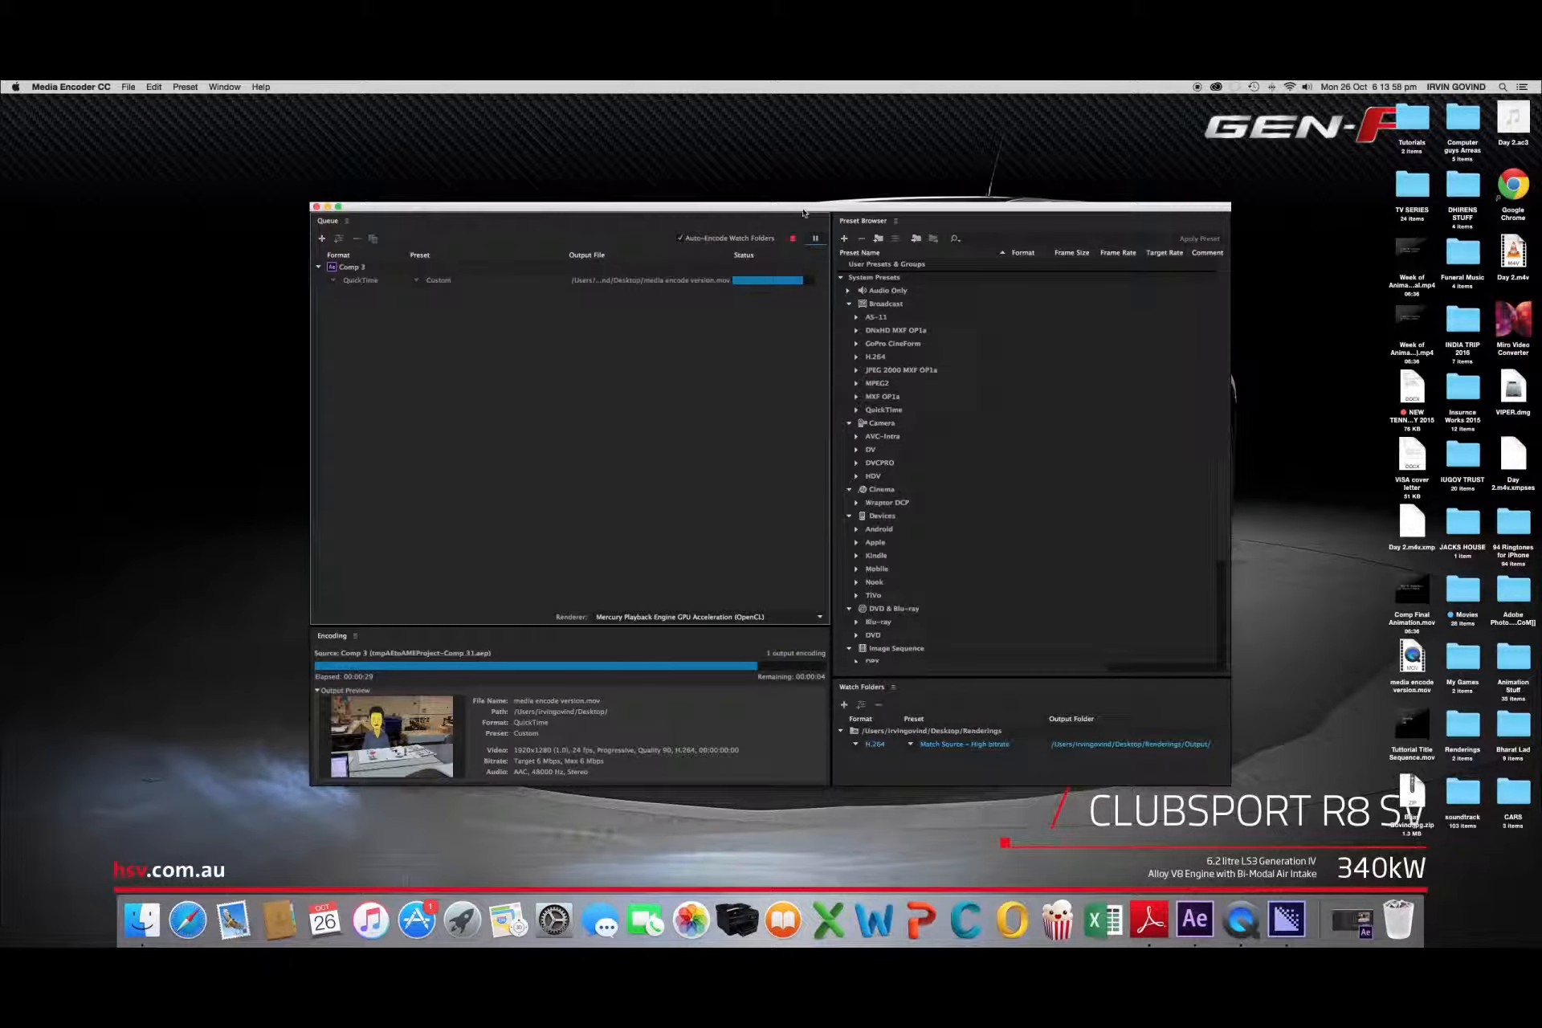
{"action": "left_click_drag", "start_coordinate": [803, 213], "coordinate": [570, 185]}
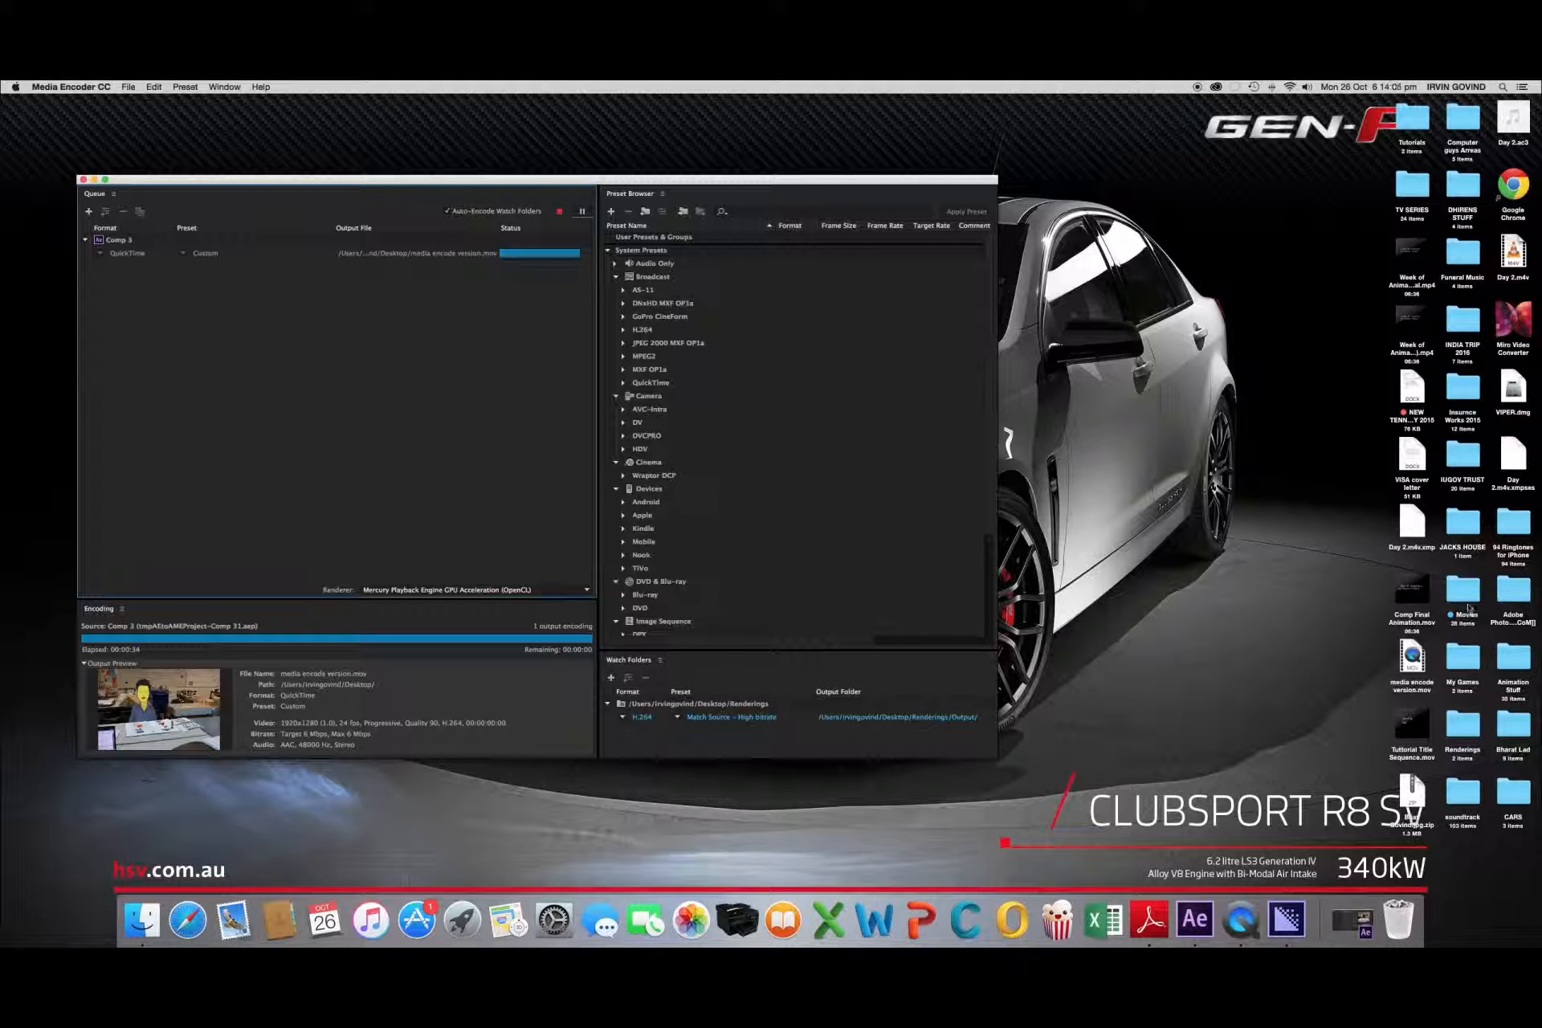
Move Comp 3.mov from the Days folder inside Animation Stuff to the Desktop, closing the folder and Media Encoder windows
{"action": "double_click", "coordinate": [1513, 663]}
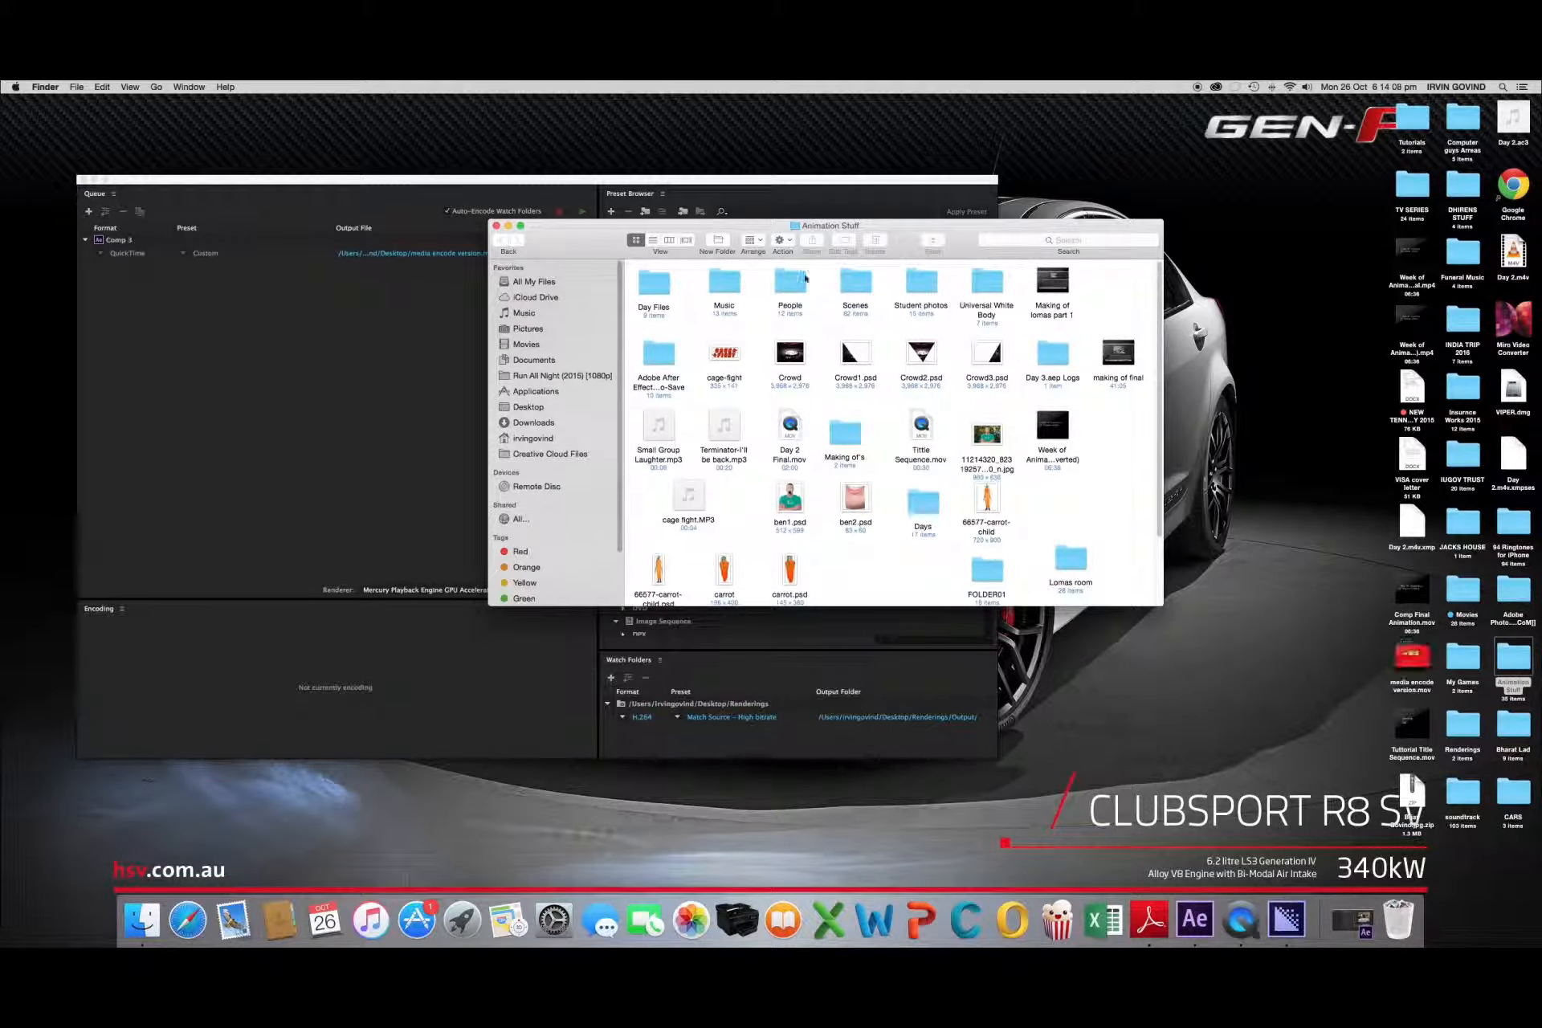
{"action": "double_click", "coordinate": [918, 505]}
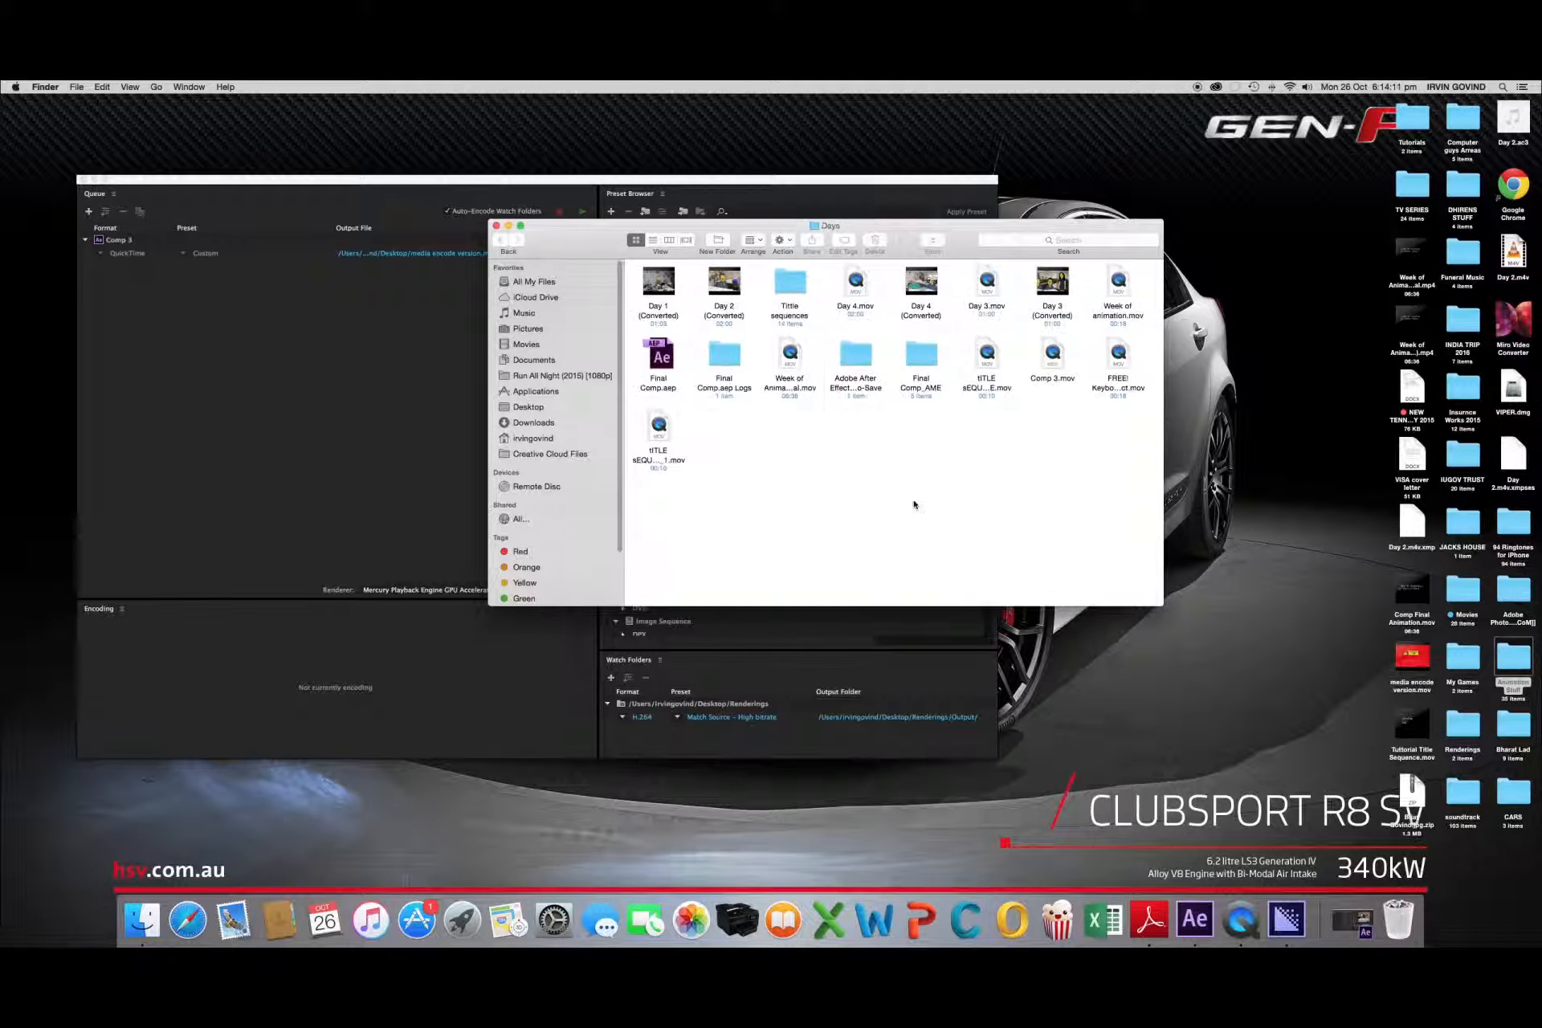
{"action": "left_click_drag", "start_coordinate": [1053, 354], "coordinate": [1324, 612]}
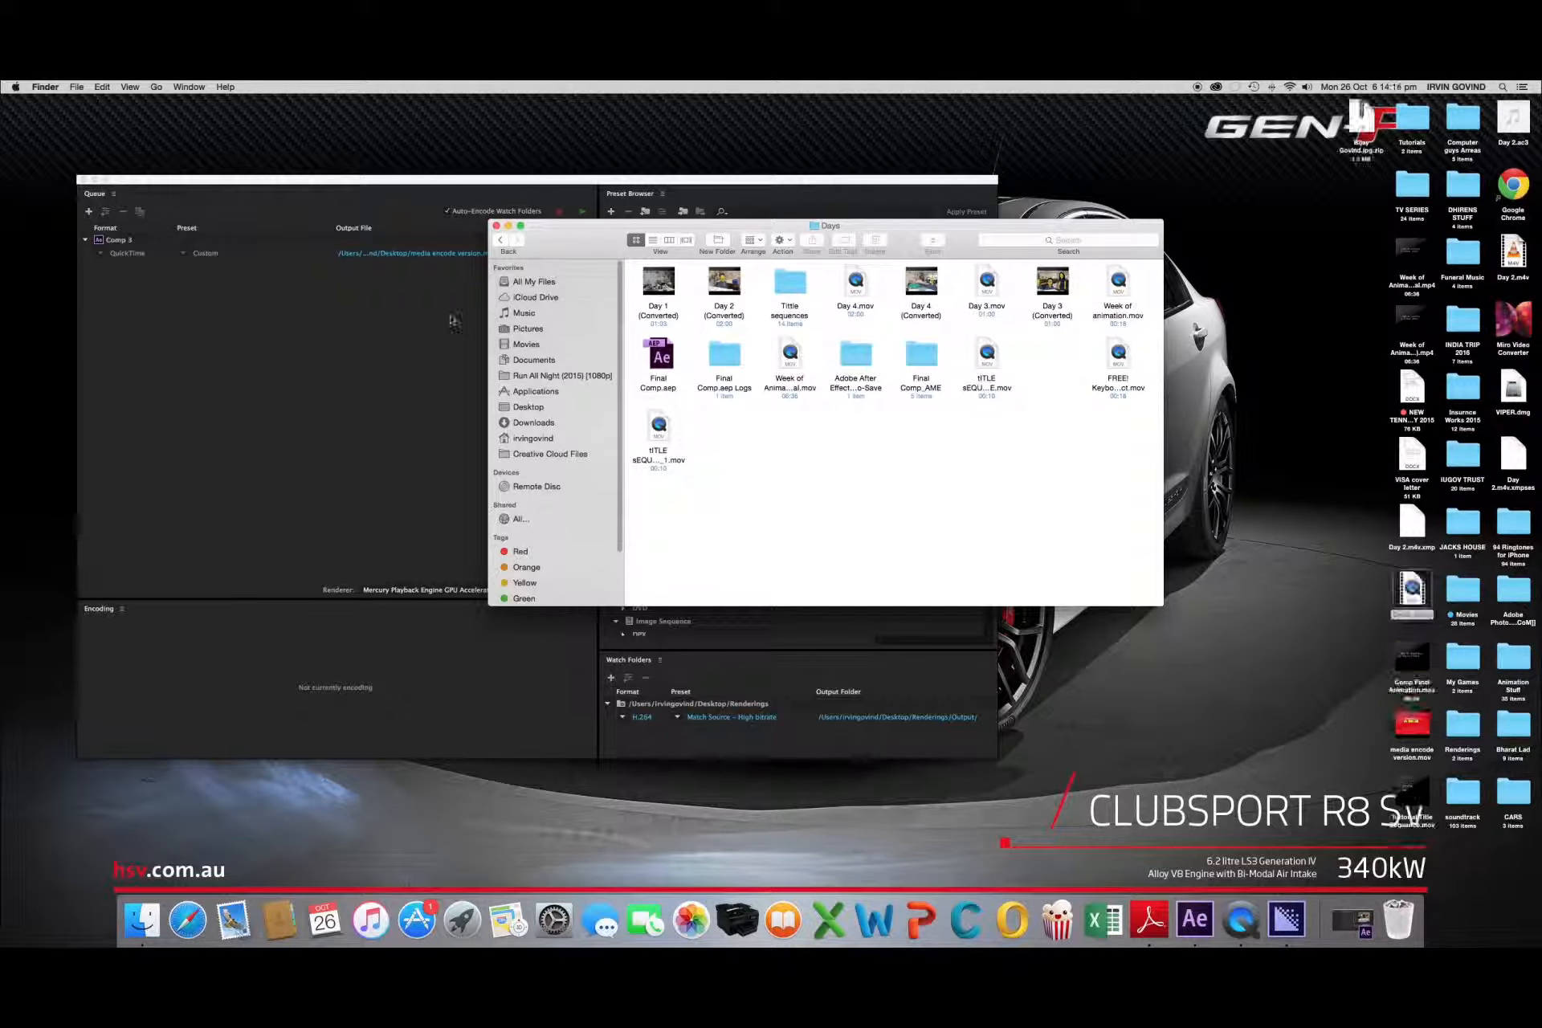
{"action": "left_click", "coordinate": [497, 226]}
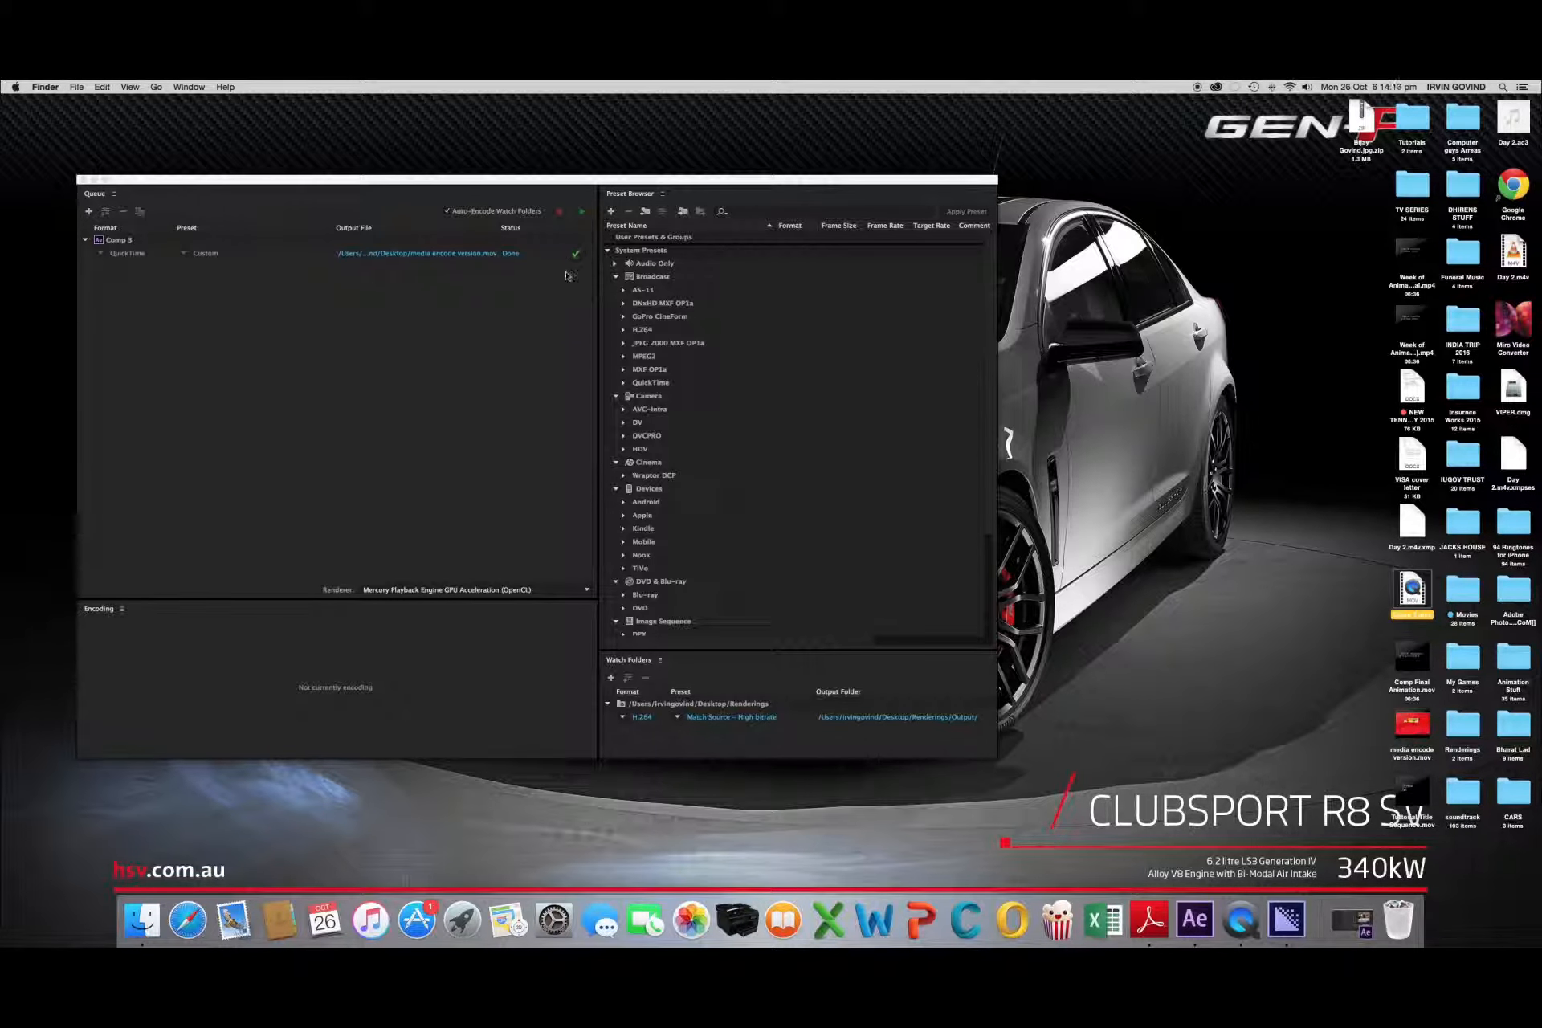
{"action": "left_click", "coordinate": [83, 178]}
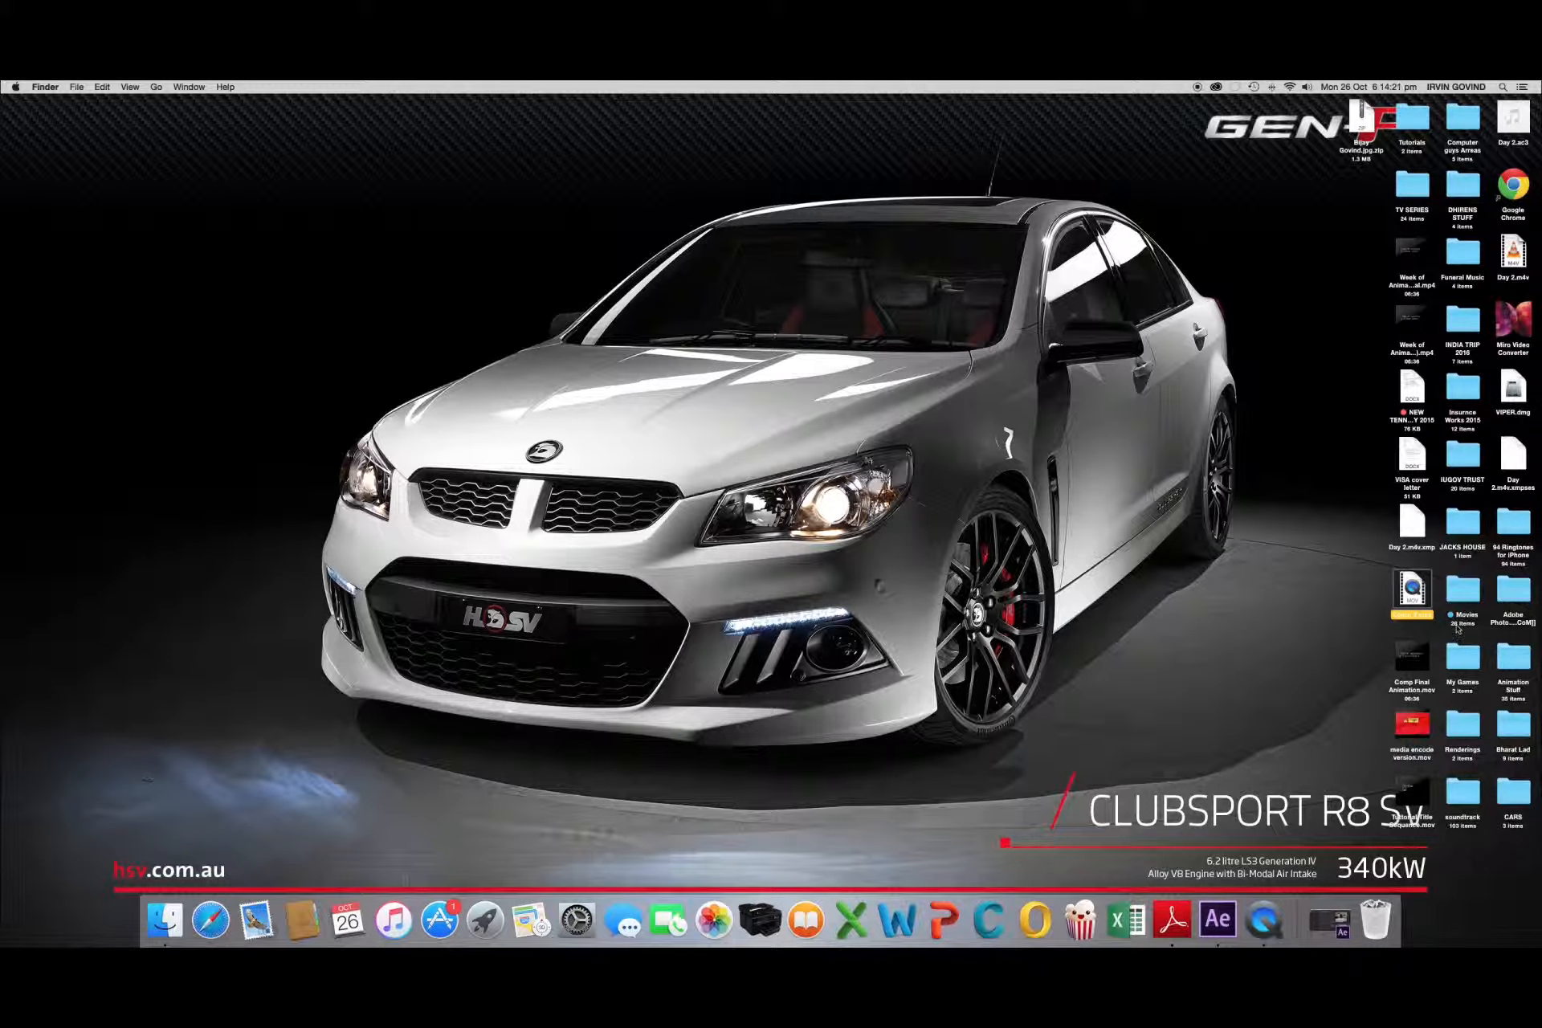
Show the file information for Comp 3.mov and media encode version.mov to compare their sizes
{"action": "right_click", "coordinate": [1417, 595]}
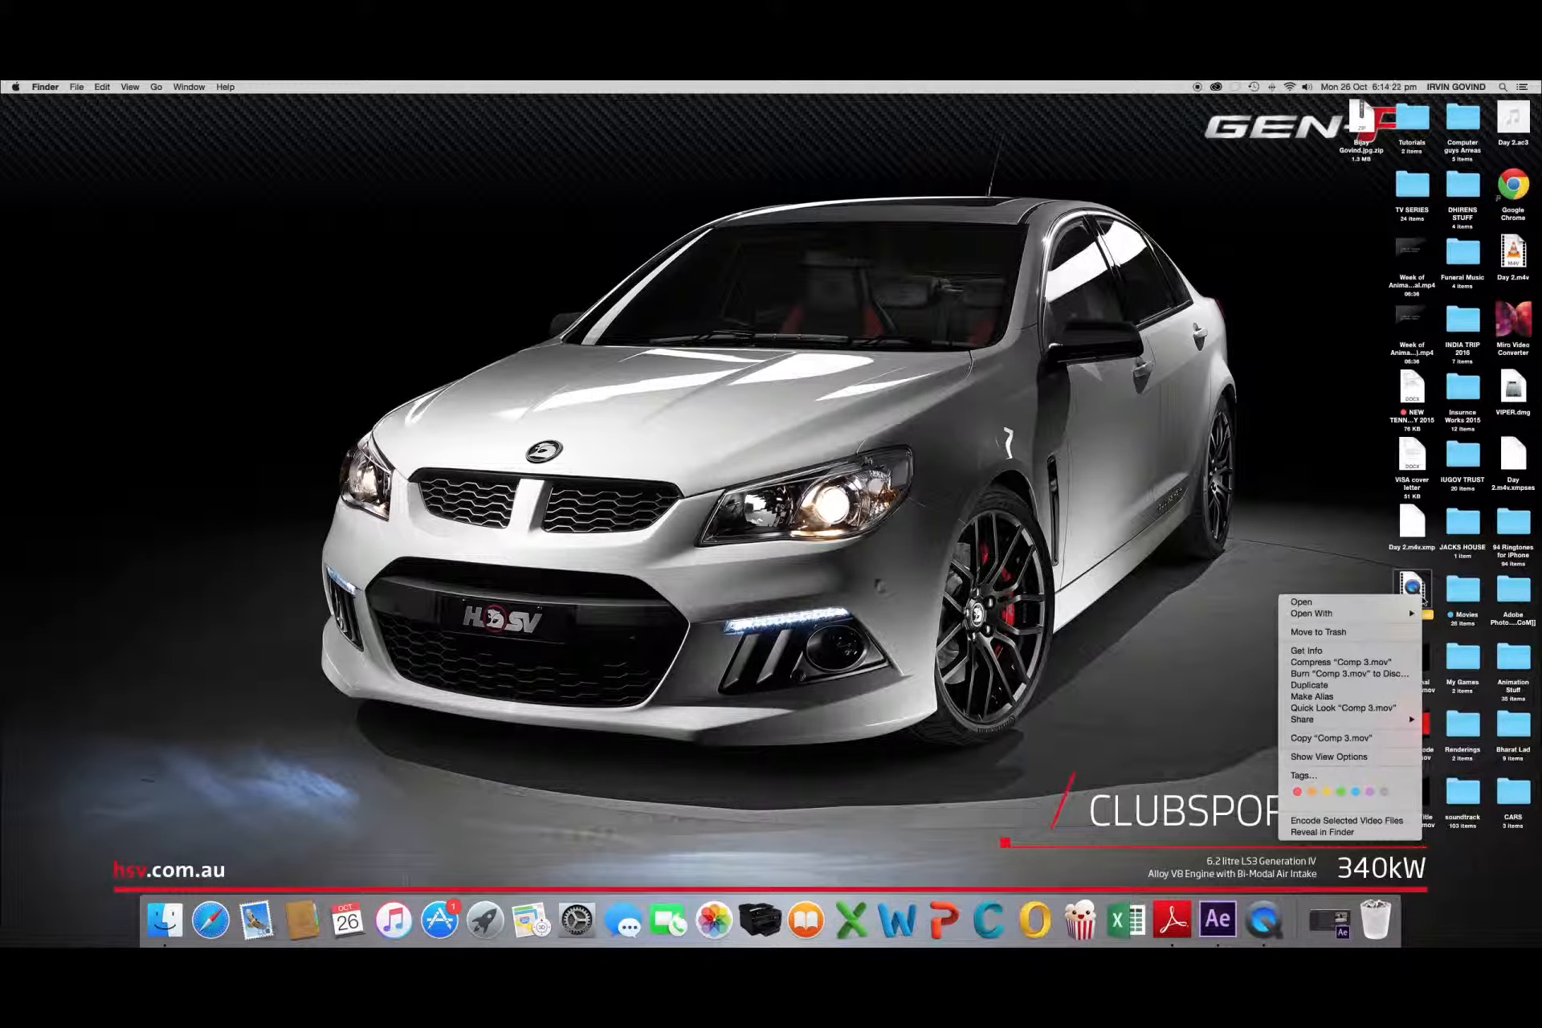
{"action": "left_click", "coordinate": [1330, 650]}
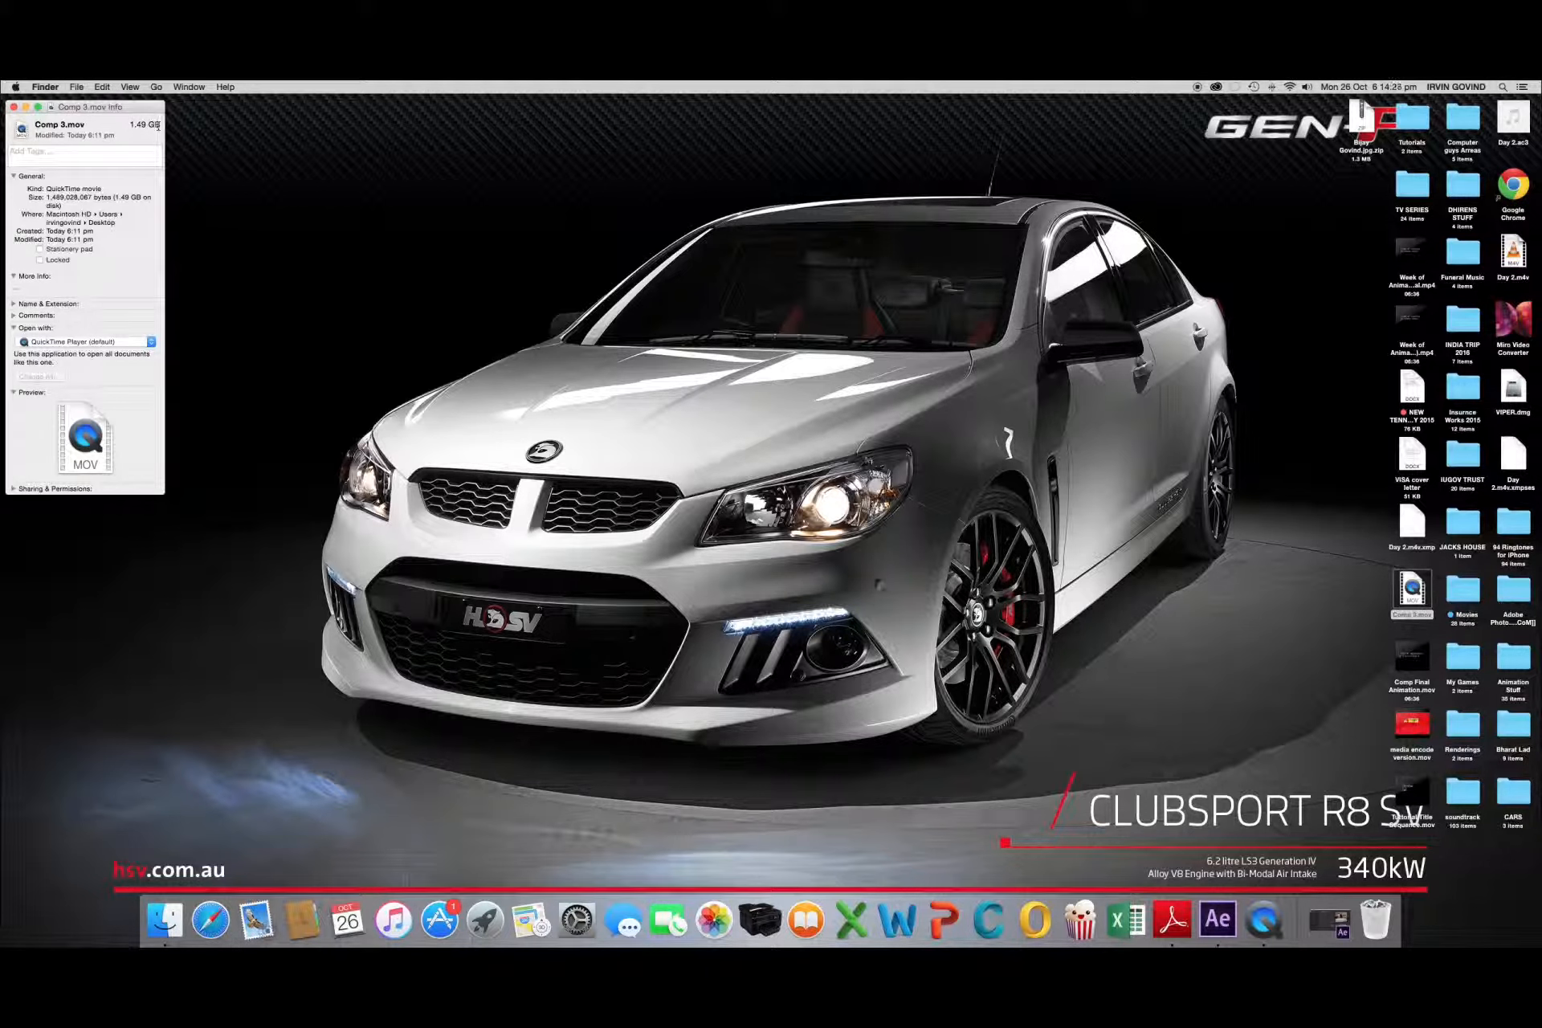
{"action": "left_click", "coordinate": [1415, 732]}
{"action": "right_click", "coordinate": [1416, 733]}
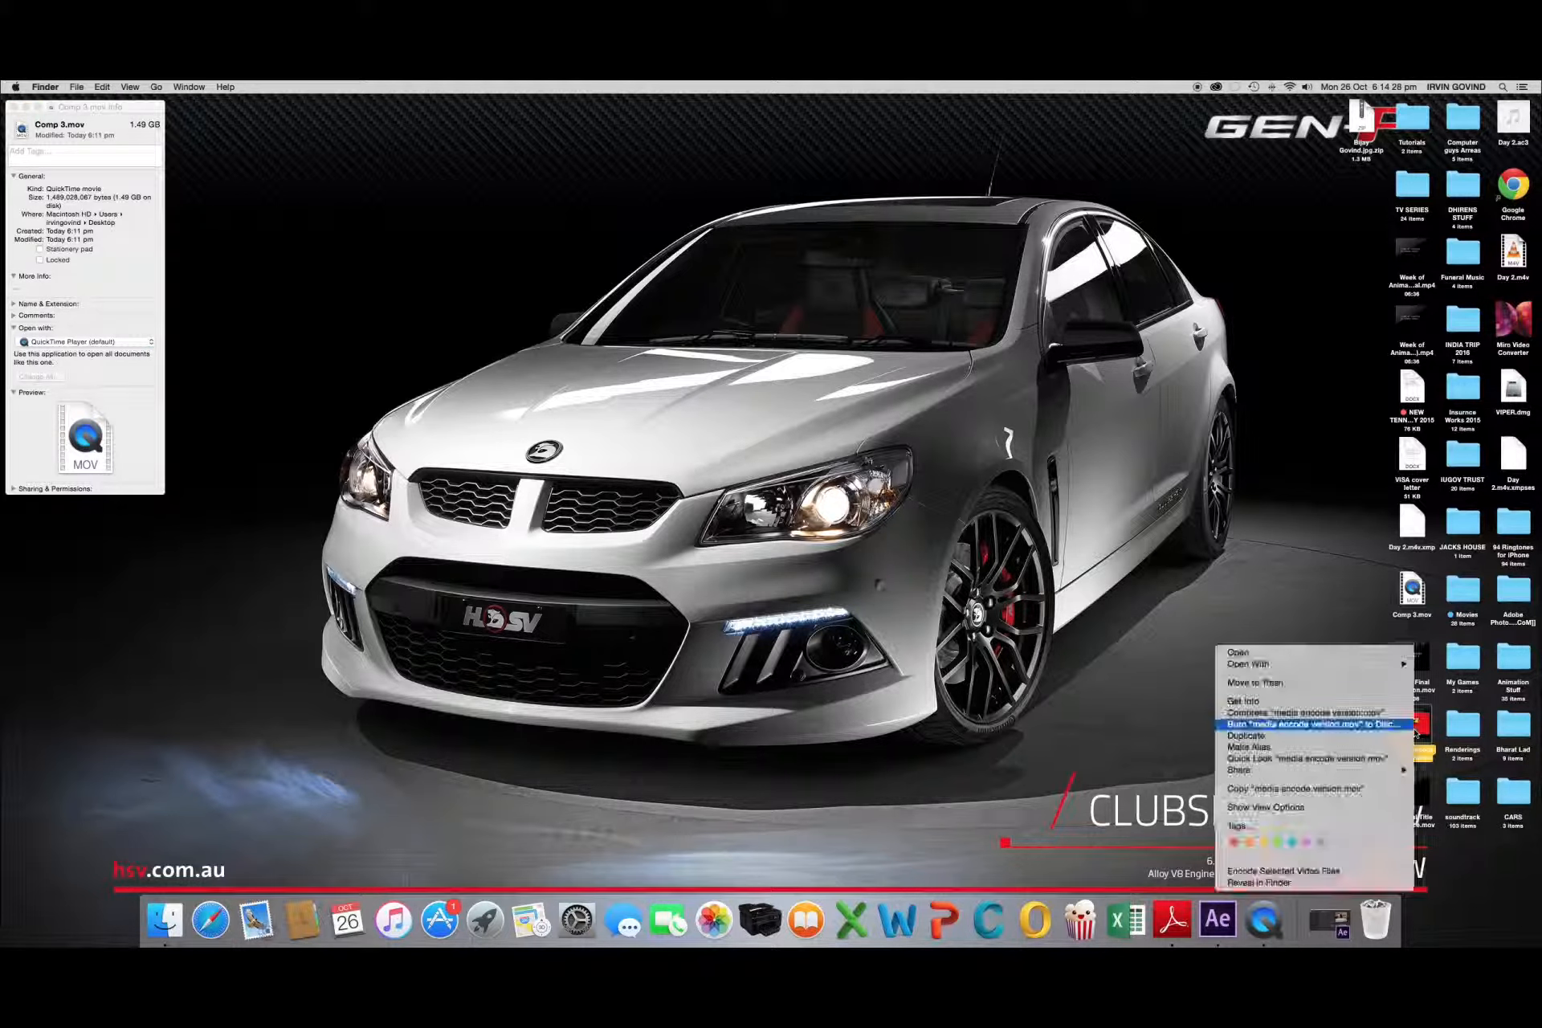
{"action": "left_click", "coordinate": [1273, 702]}
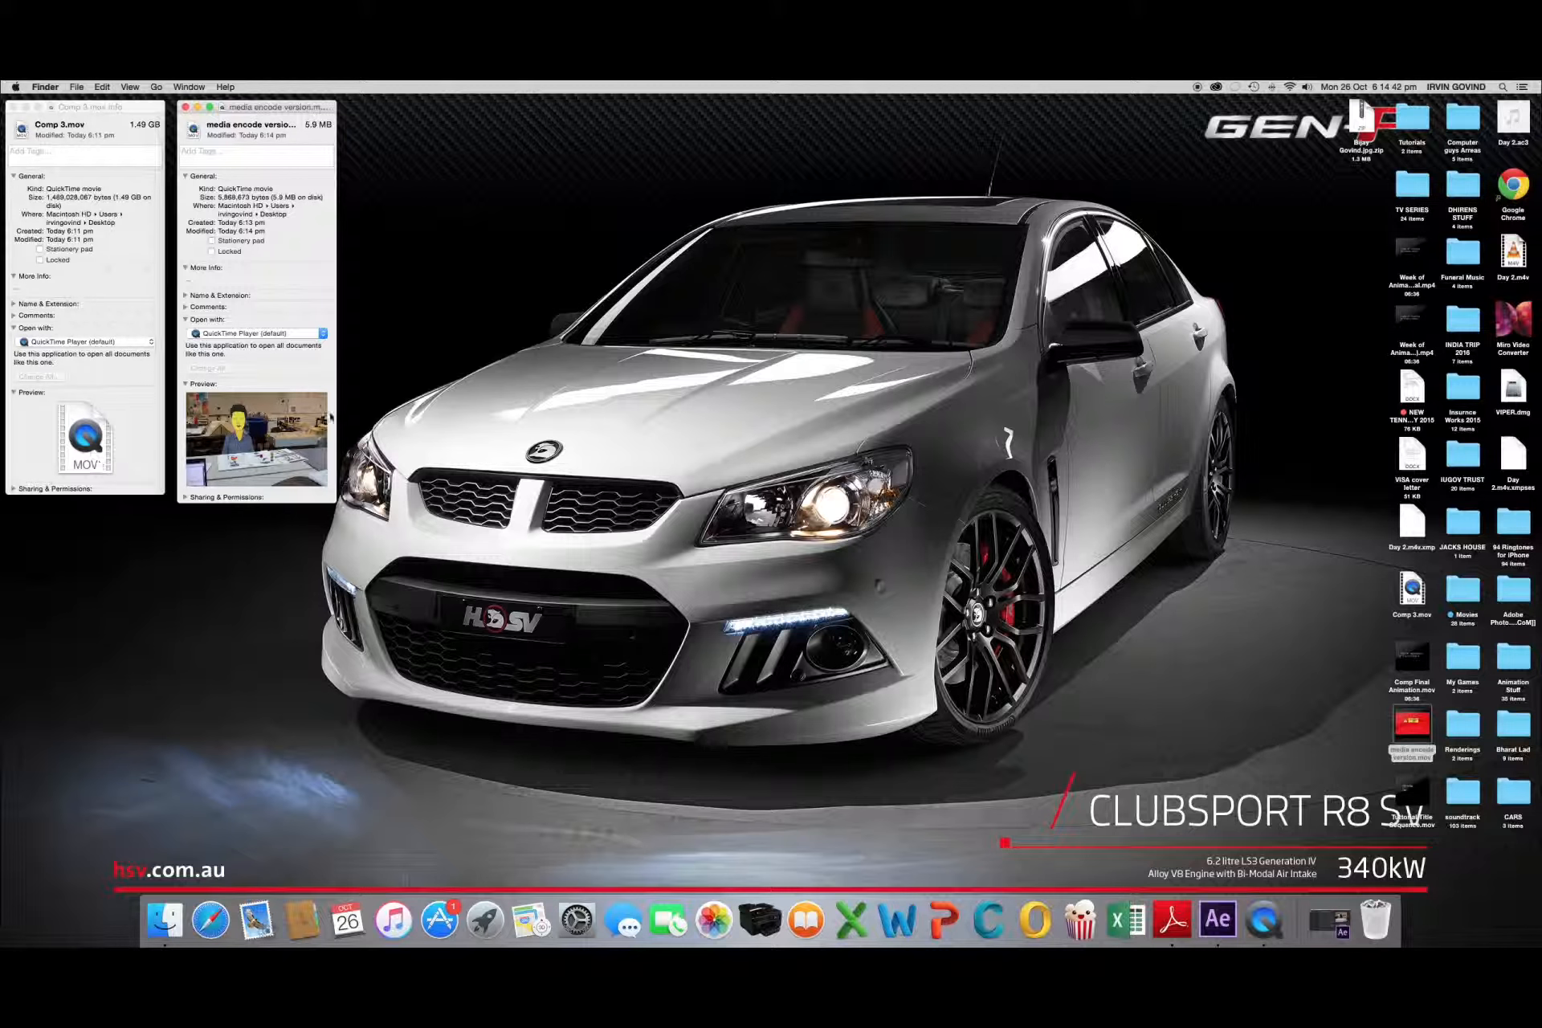
View media encode version.mov in QuickTime Player and close it, along with the empty Finder window
{"action": "double_click", "coordinate": [1417, 729]}
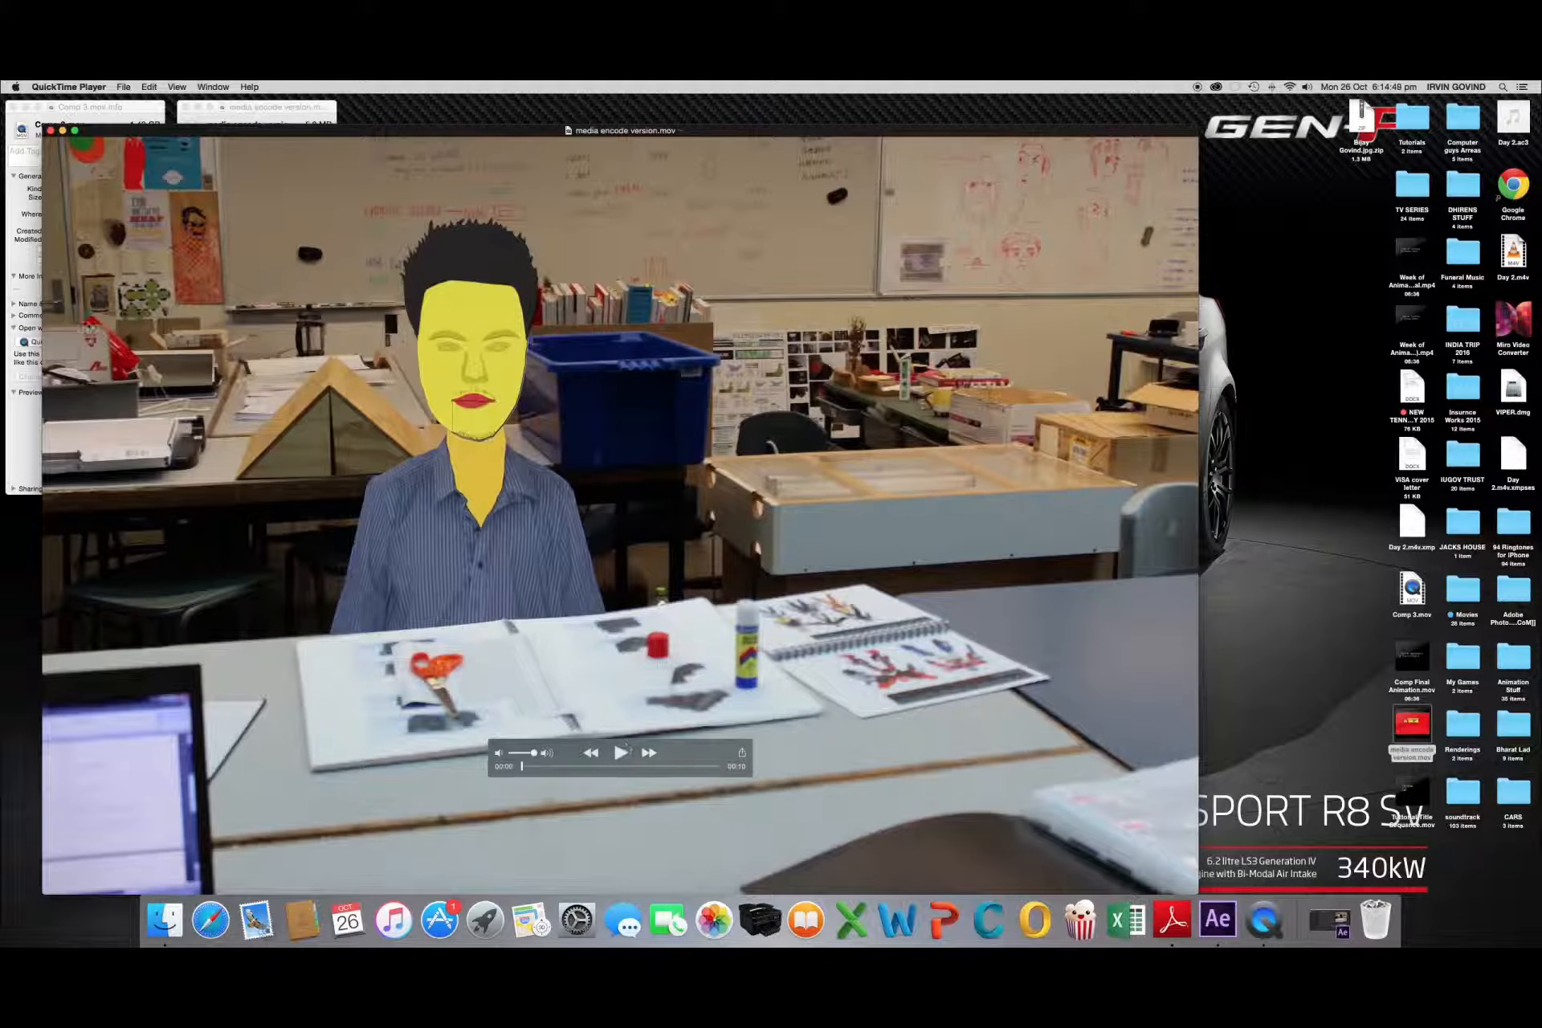
{"action": "key", "text": "super+w"}
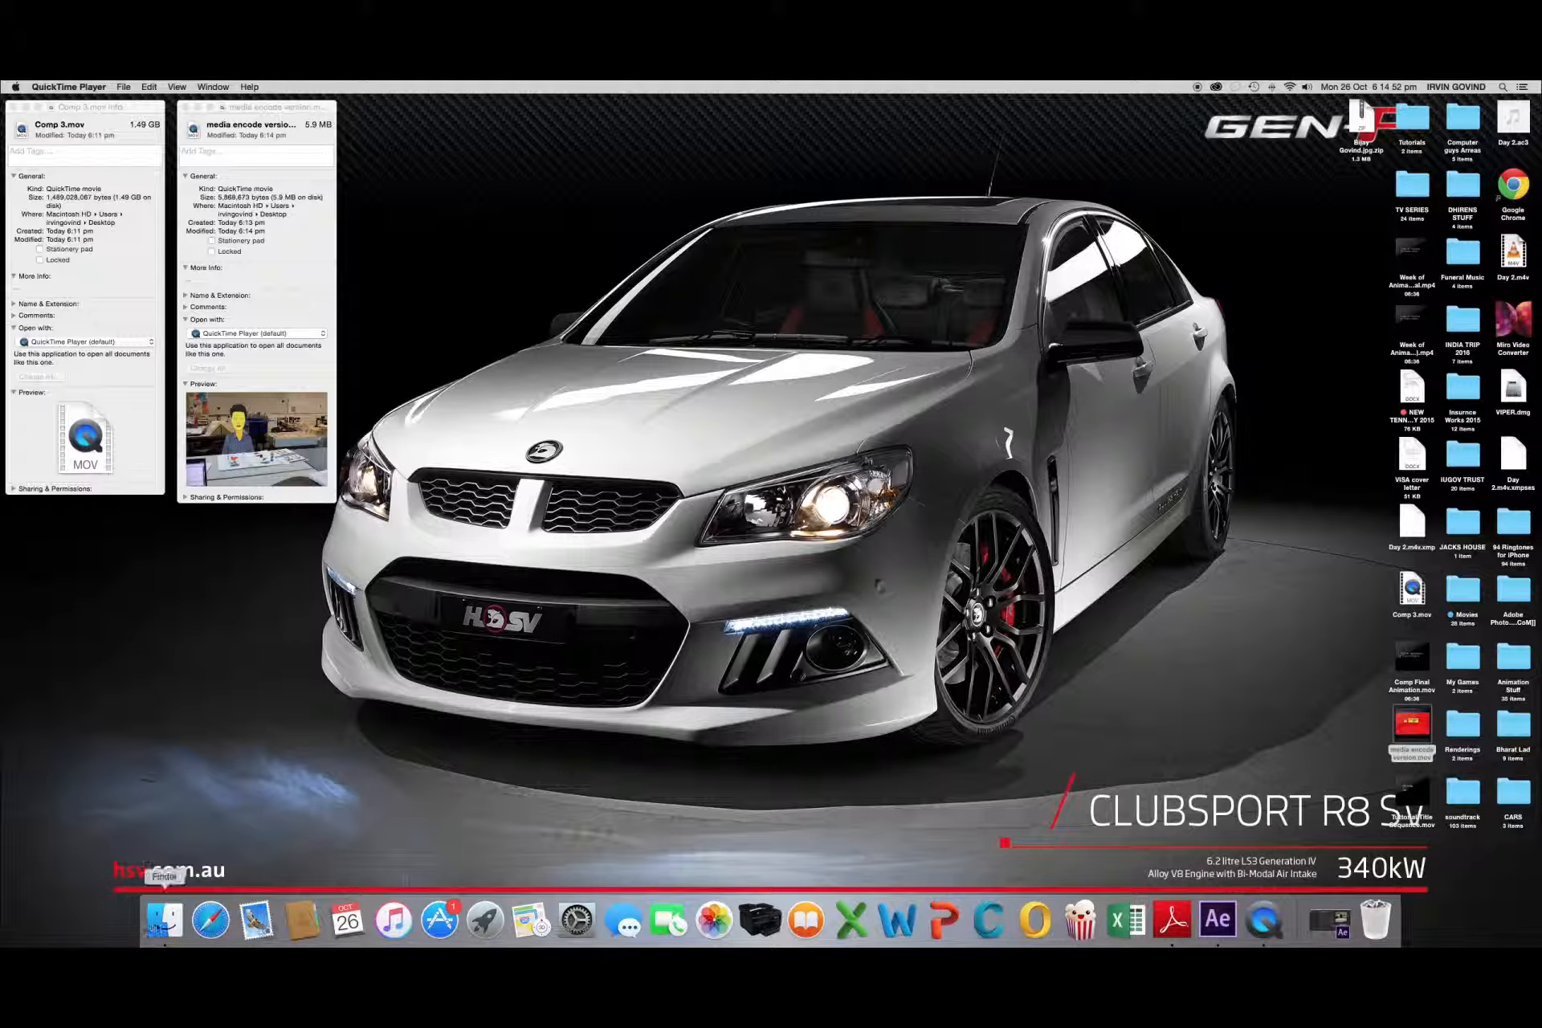
{"action": "left_click", "coordinate": [160, 924]}
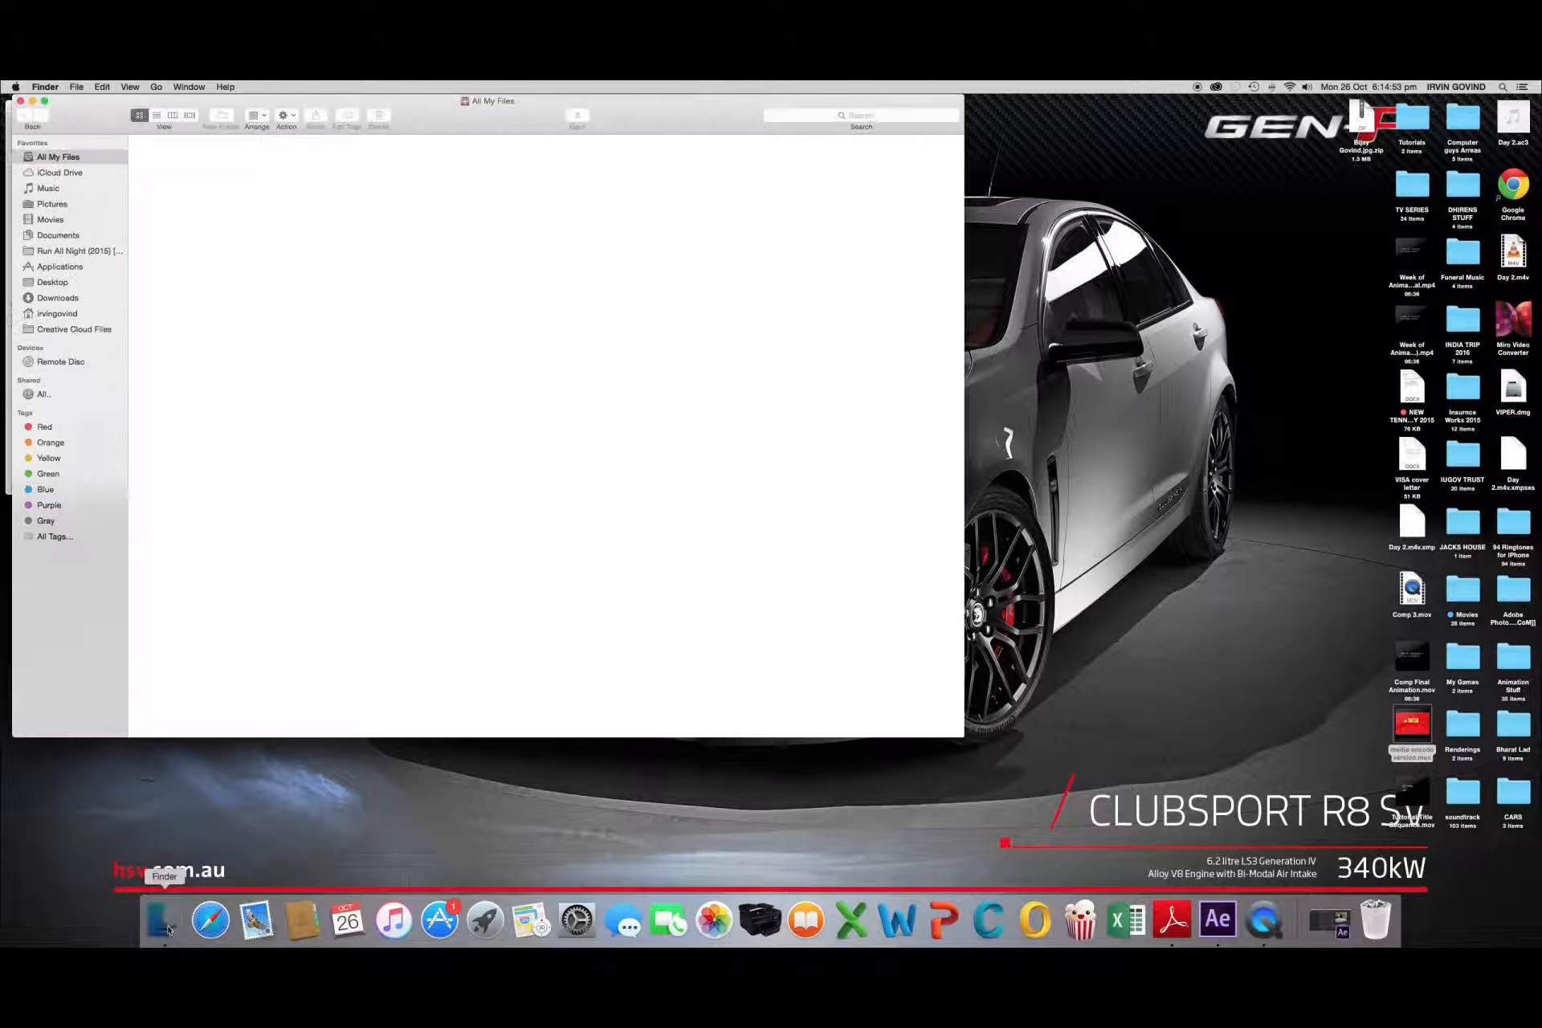
{"action": "left_click", "coordinate": [21, 102]}
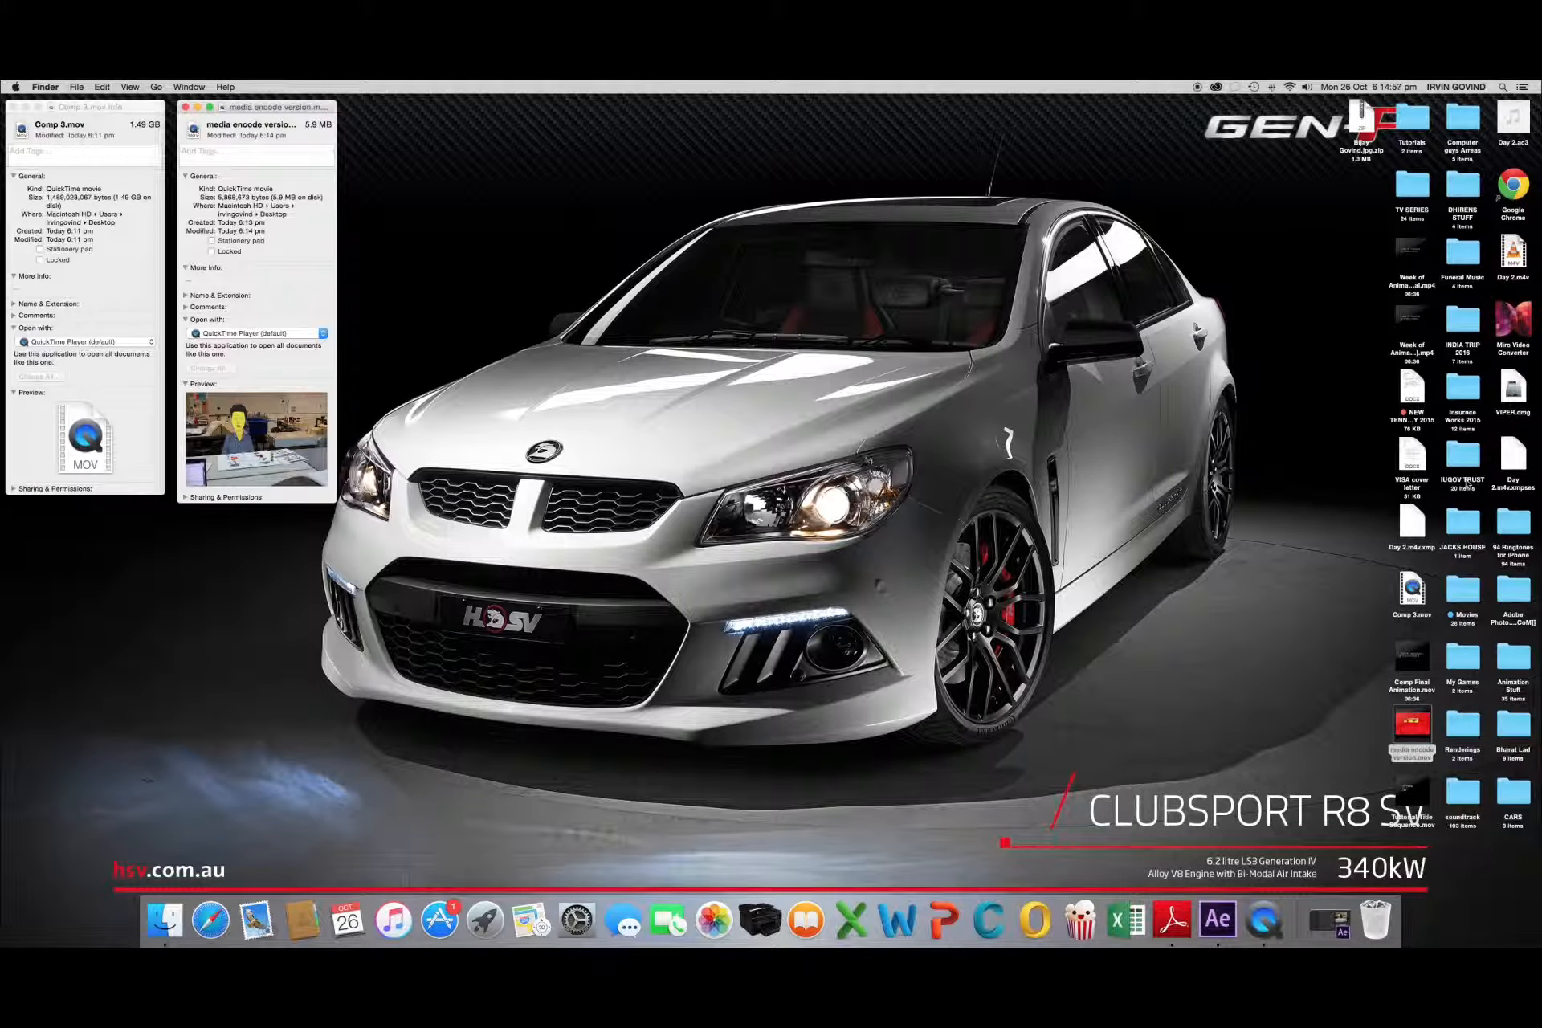
Look through the Days folder inside Animation Stuff
{"action": "double_click", "coordinate": [1512, 659]}
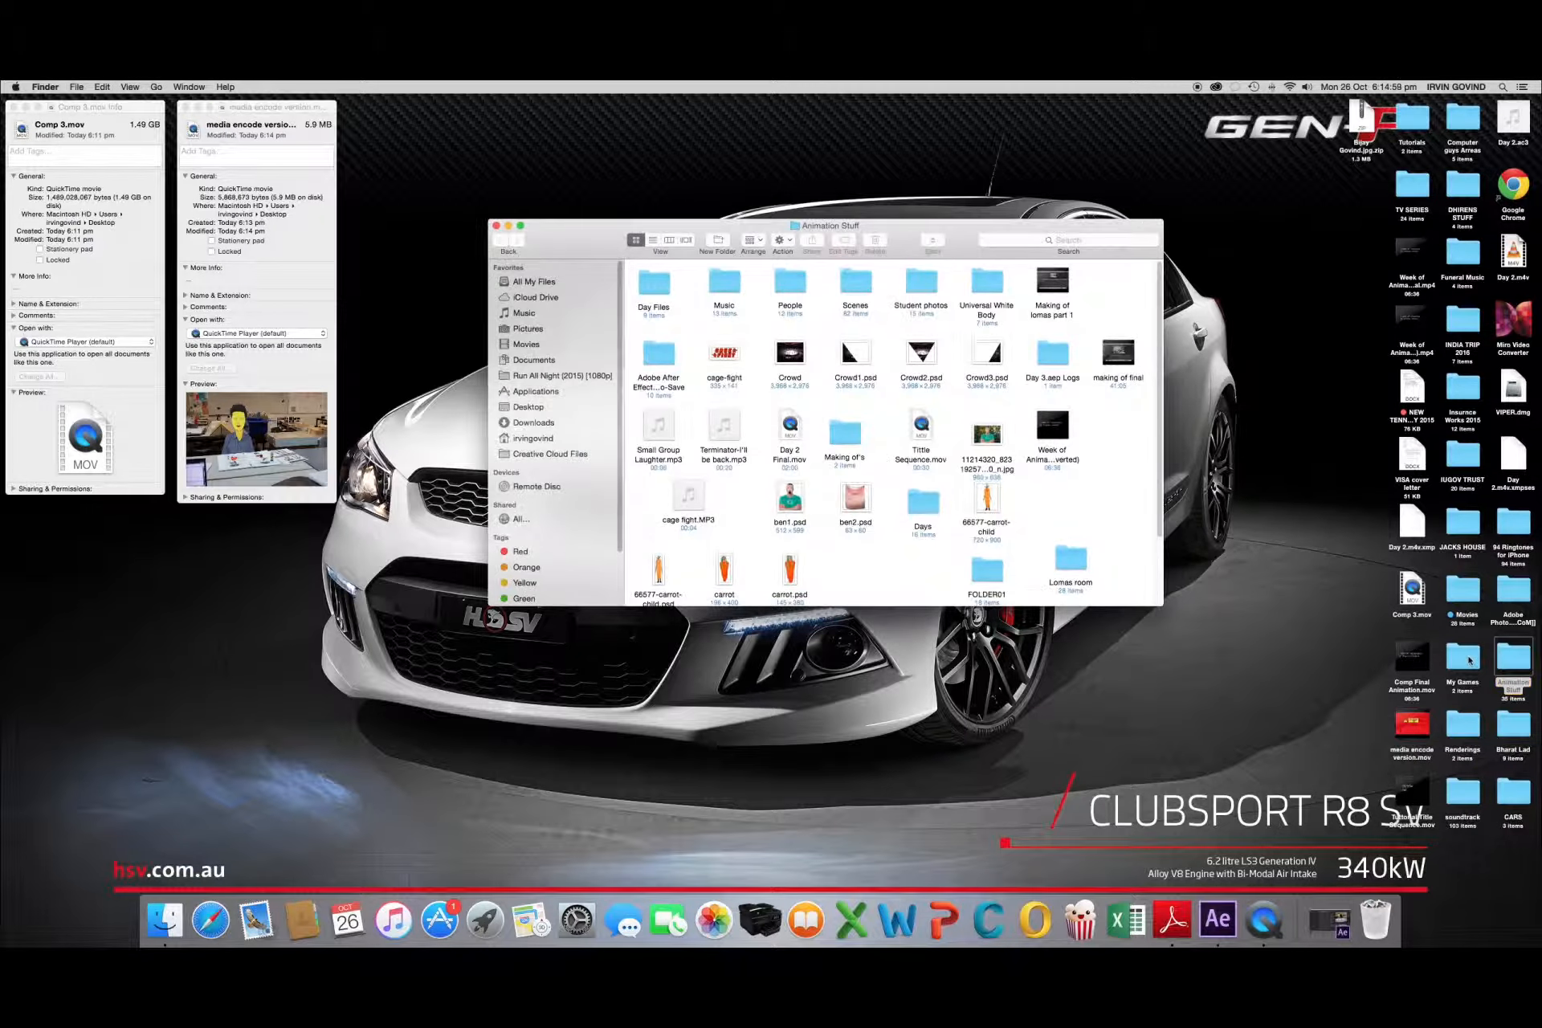
{"action": "double_click", "coordinate": [923, 505]}
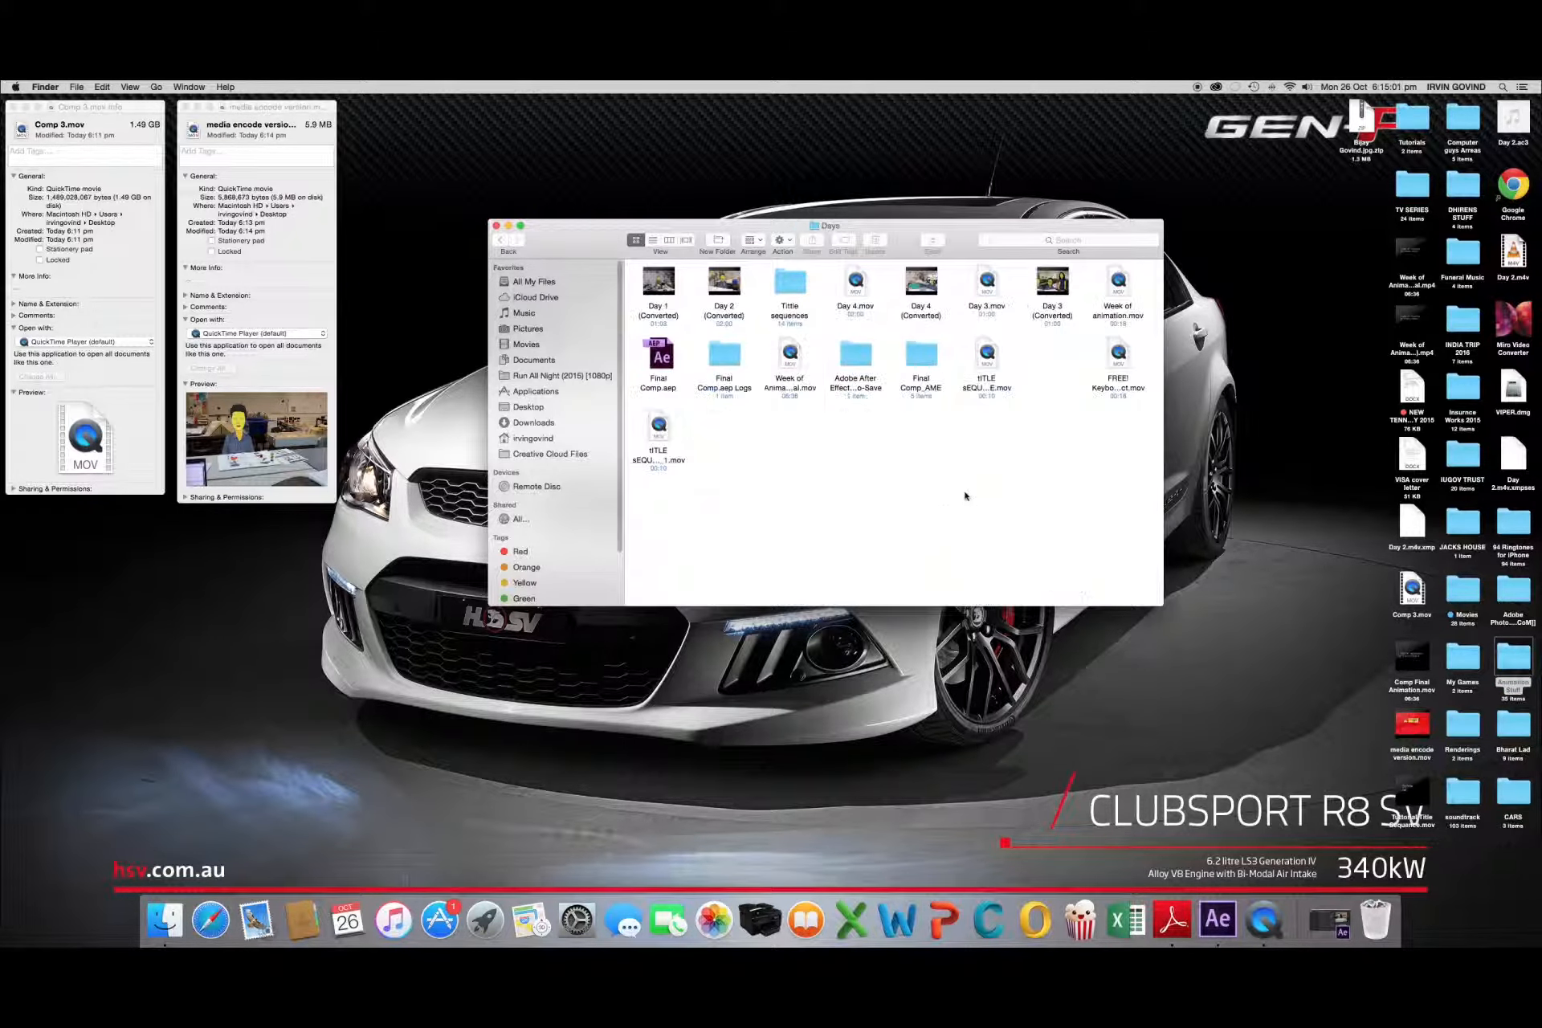
{"action": "left_click", "coordinate": [1341, 661]}
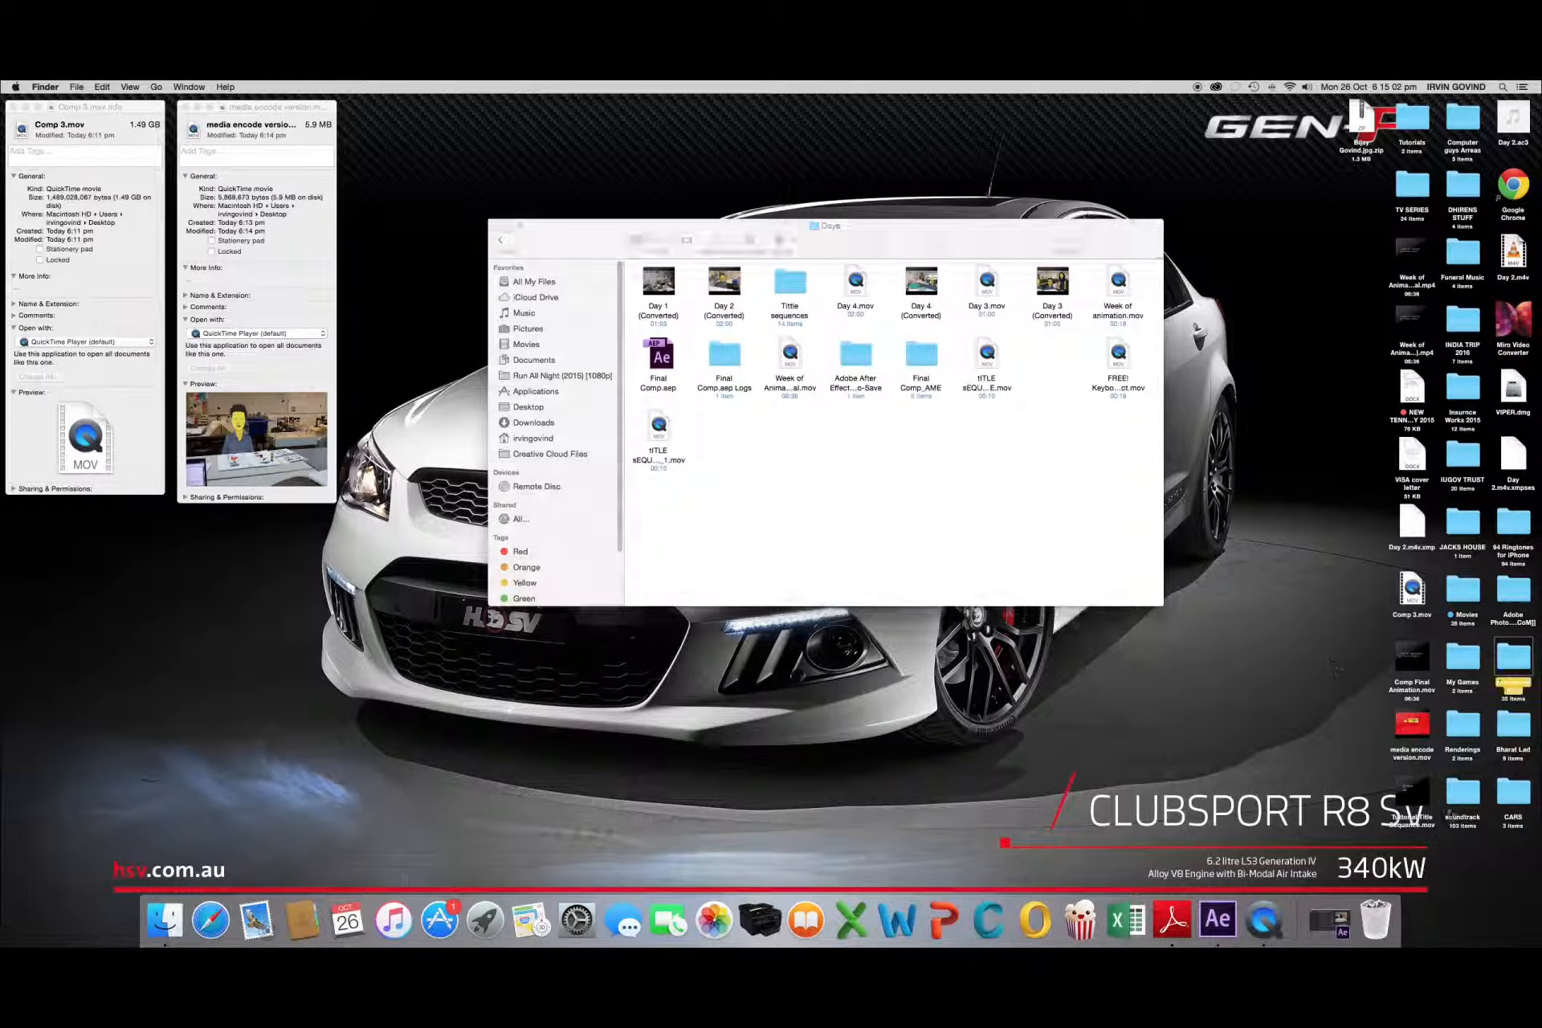
Play Comp 3.mov from the Desktop in QuickTime Player and close it without saving the converted copy
{"action": "double_click", "coordinate": [1411, 588]}
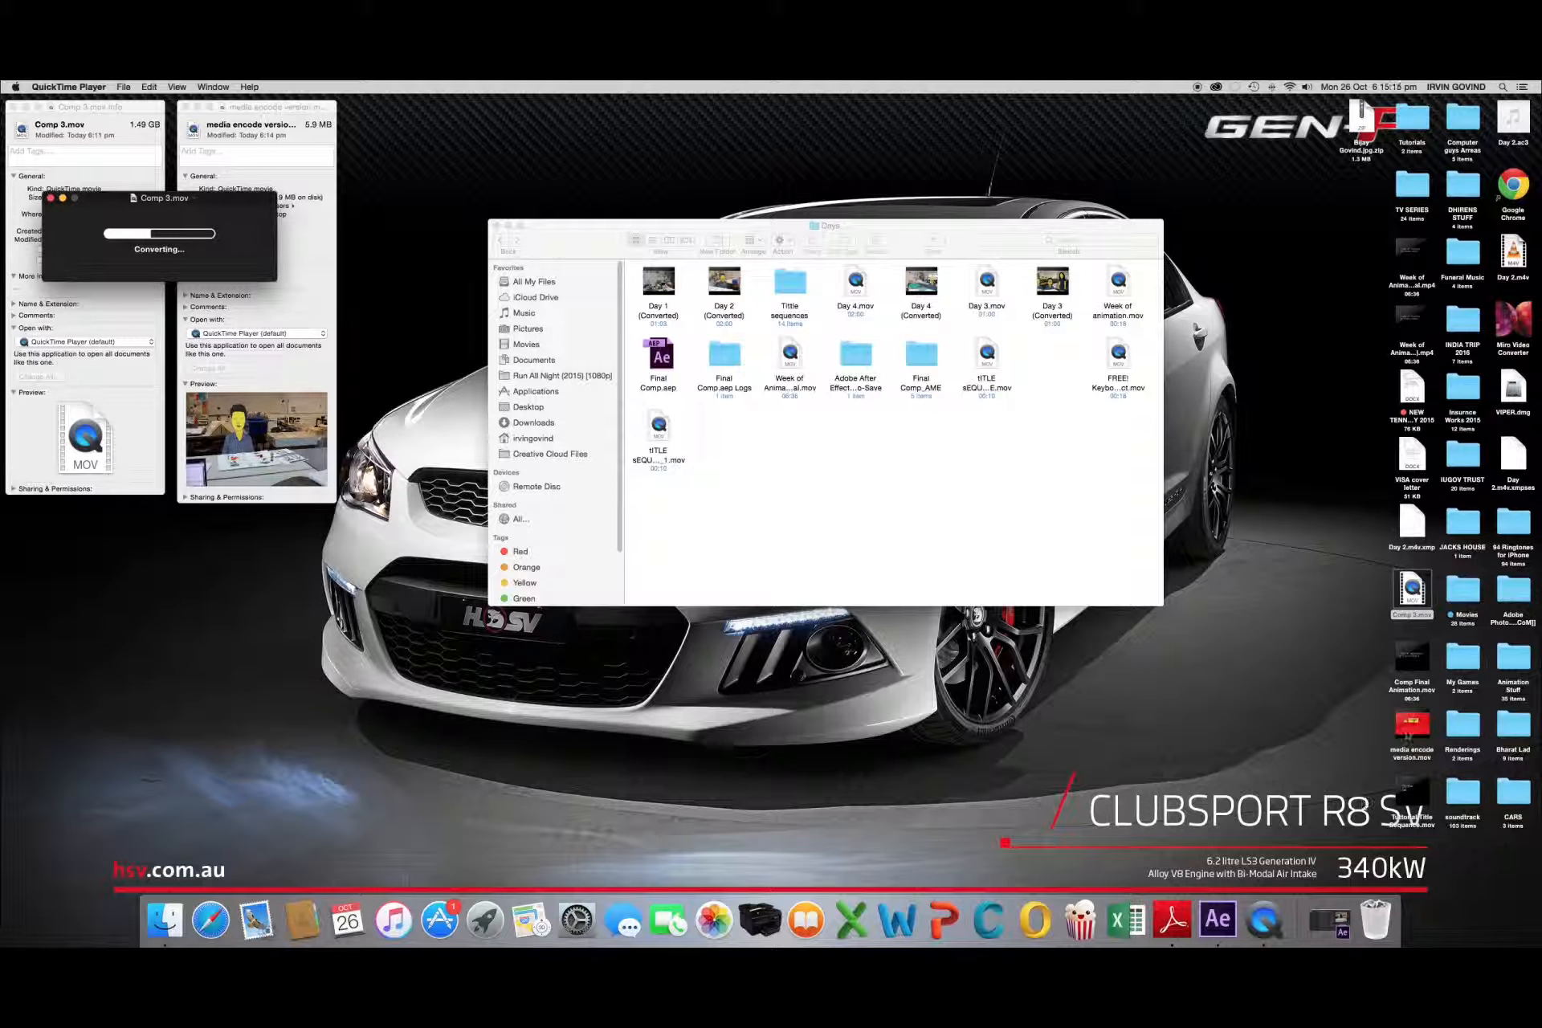
{"action": "left_click", "coordinate": [1407, 733]}
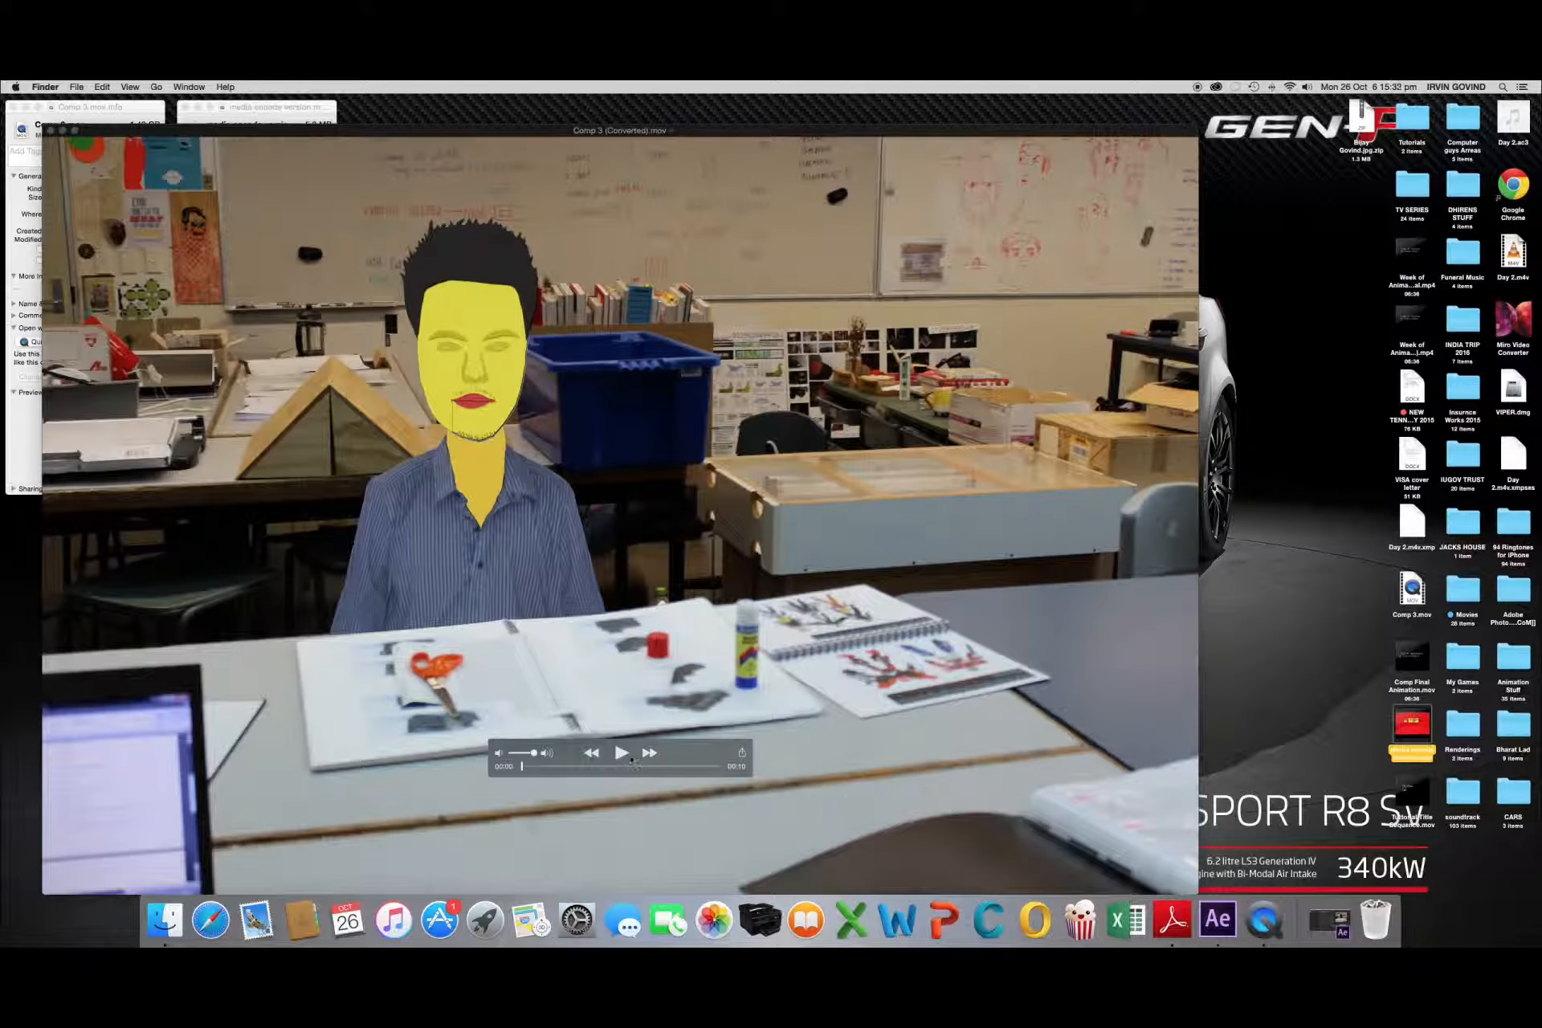
{"action": "left_click", "coordinate": [619, 754]}
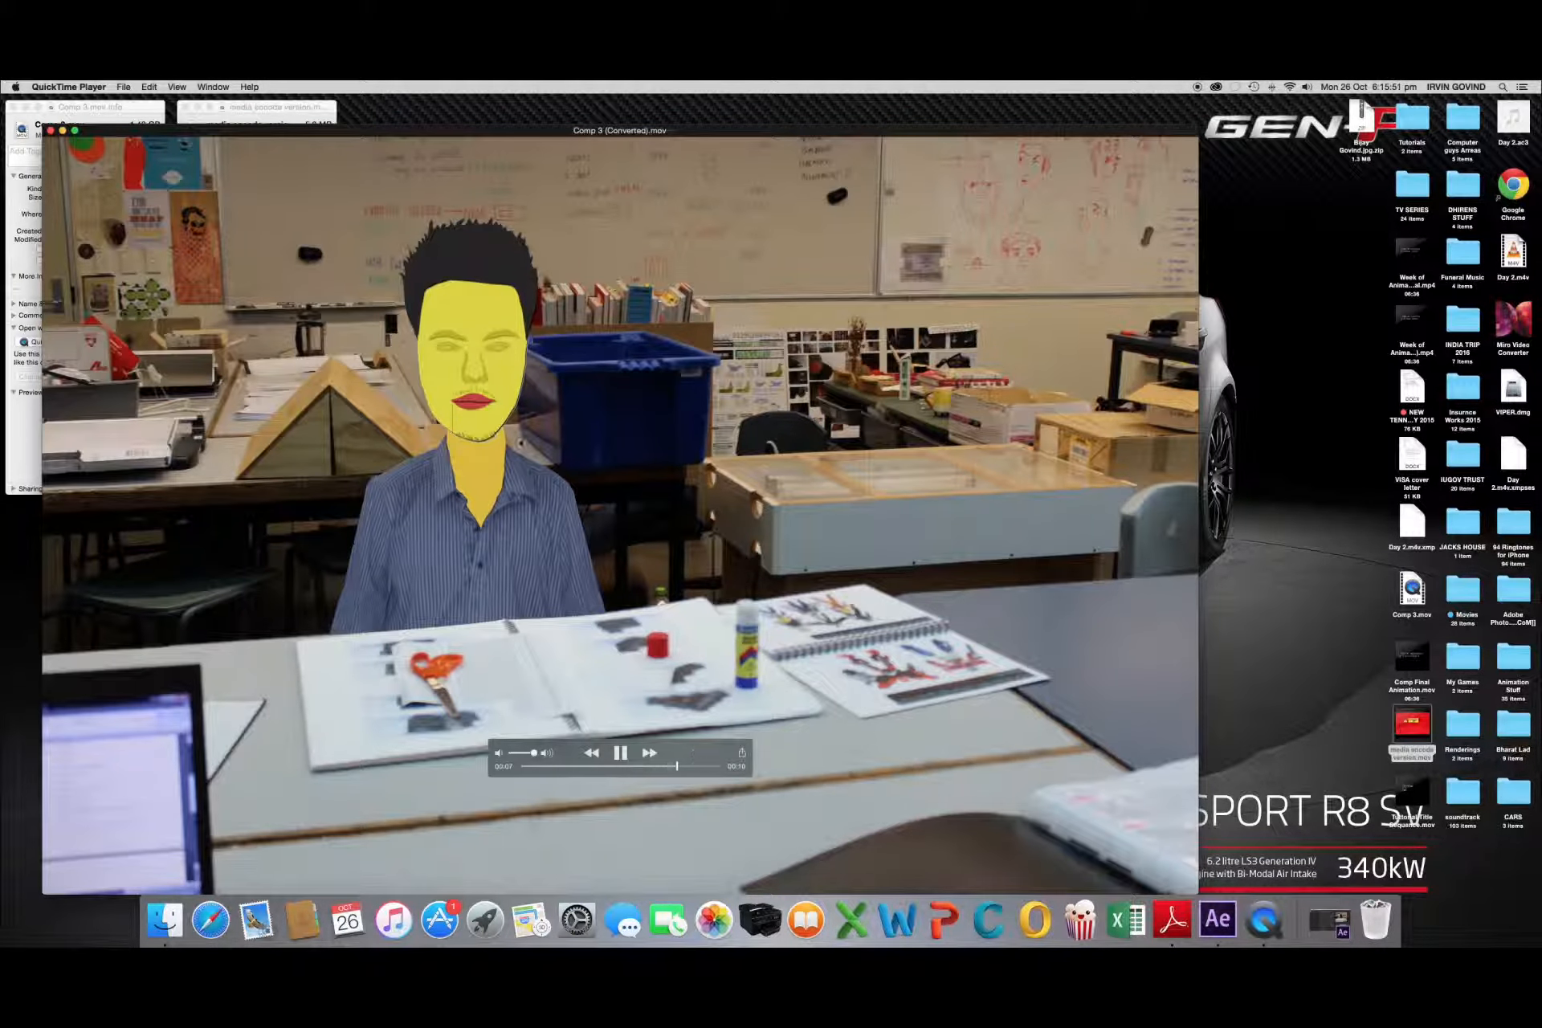
{"action": "left_click", "coordinate": [51, 130]}
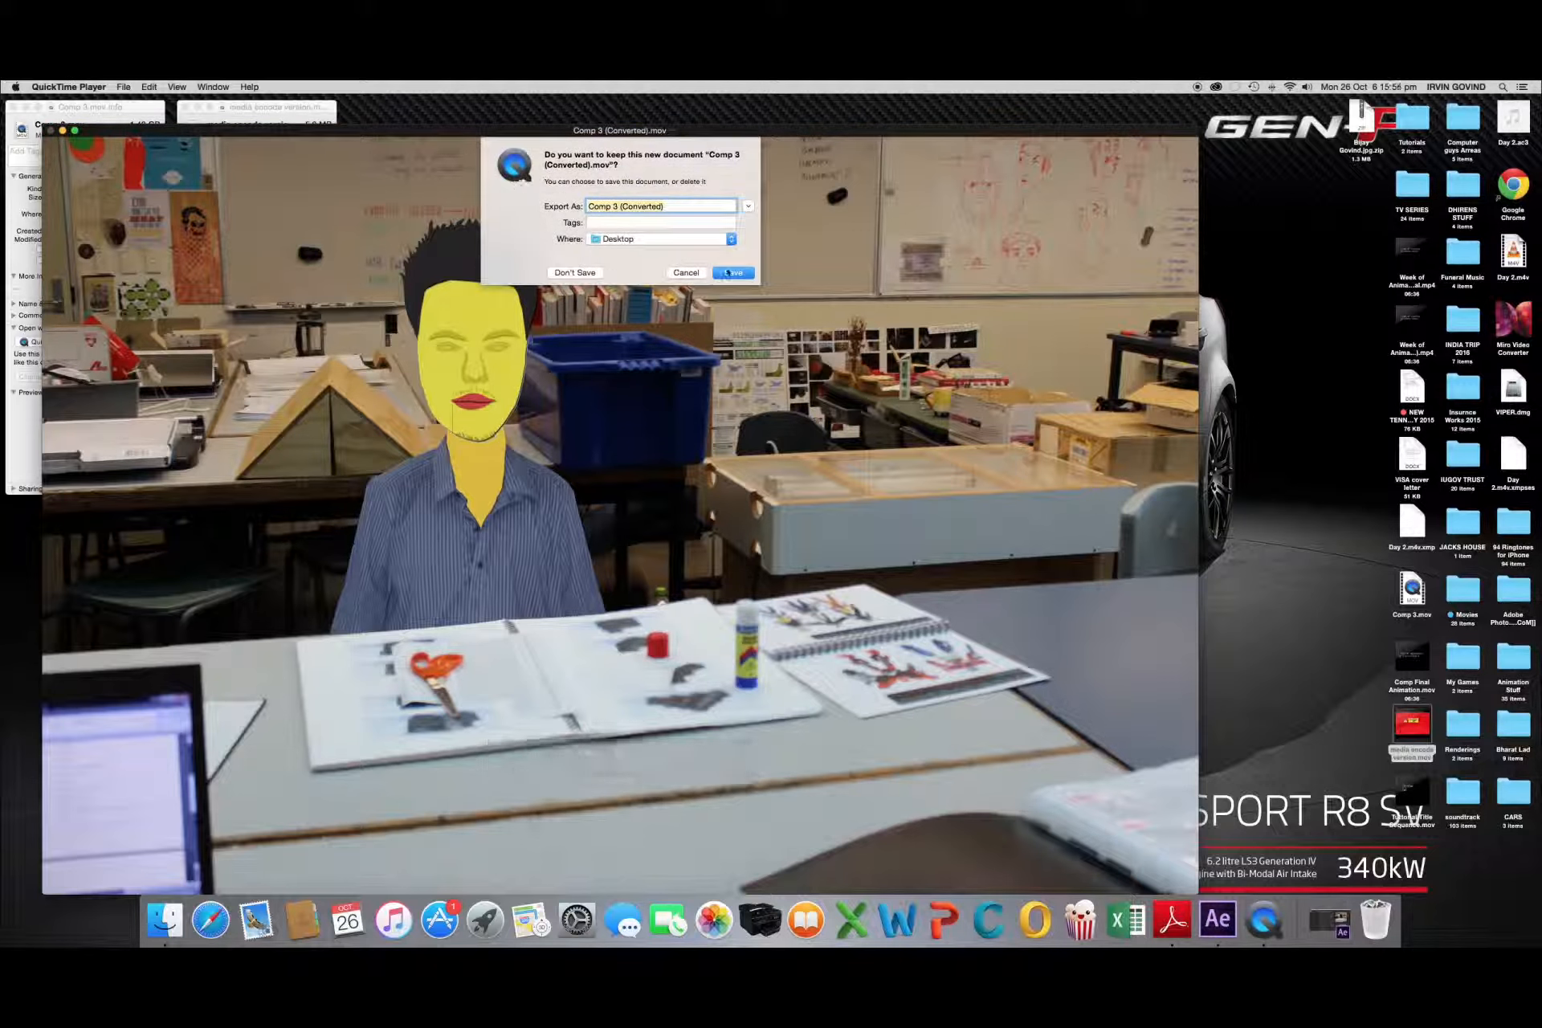
{"action": "left_click", "coordinate": [575, 272]}
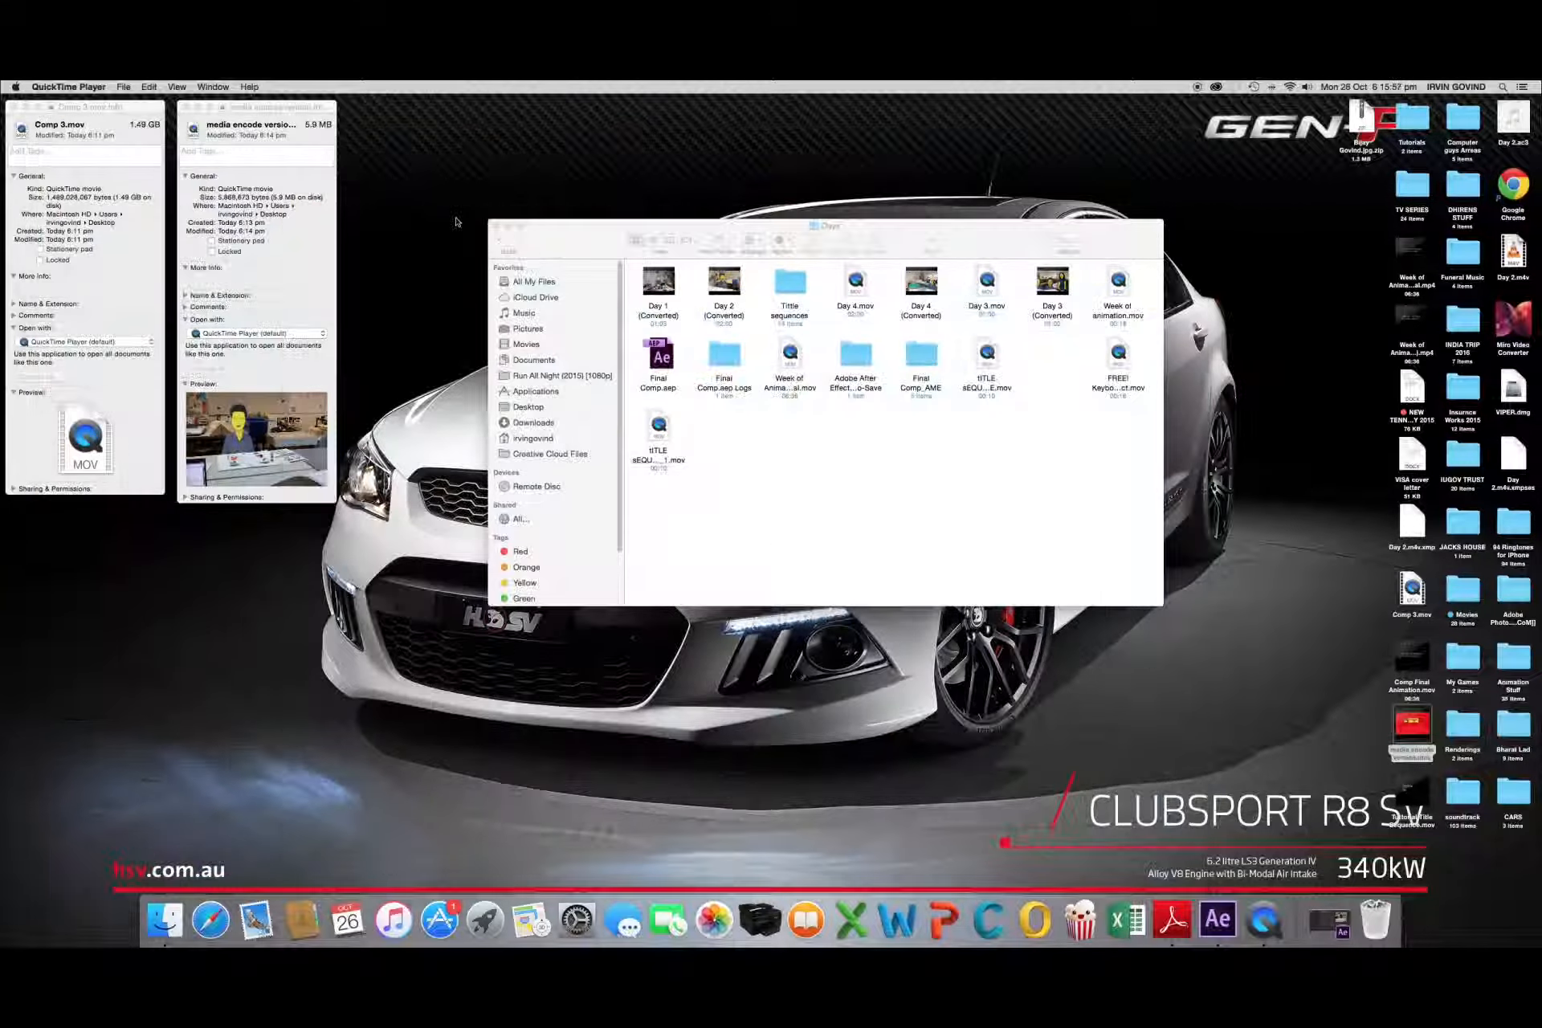